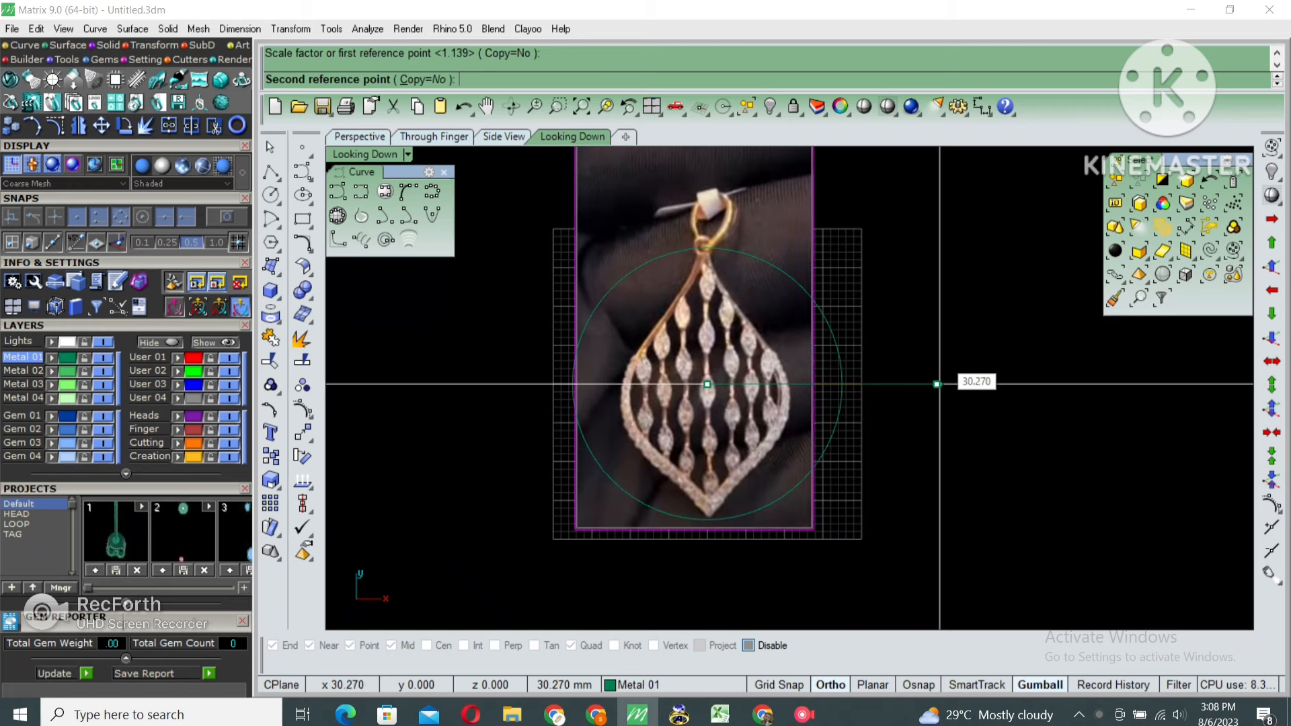
Finish scaling the pendant reference picture at its second reference point and delete the guide circle around it
{"action": "left_click", "coordinate": [941, 383]}
{"action": "left_click", "coordinate": [838, 347]}
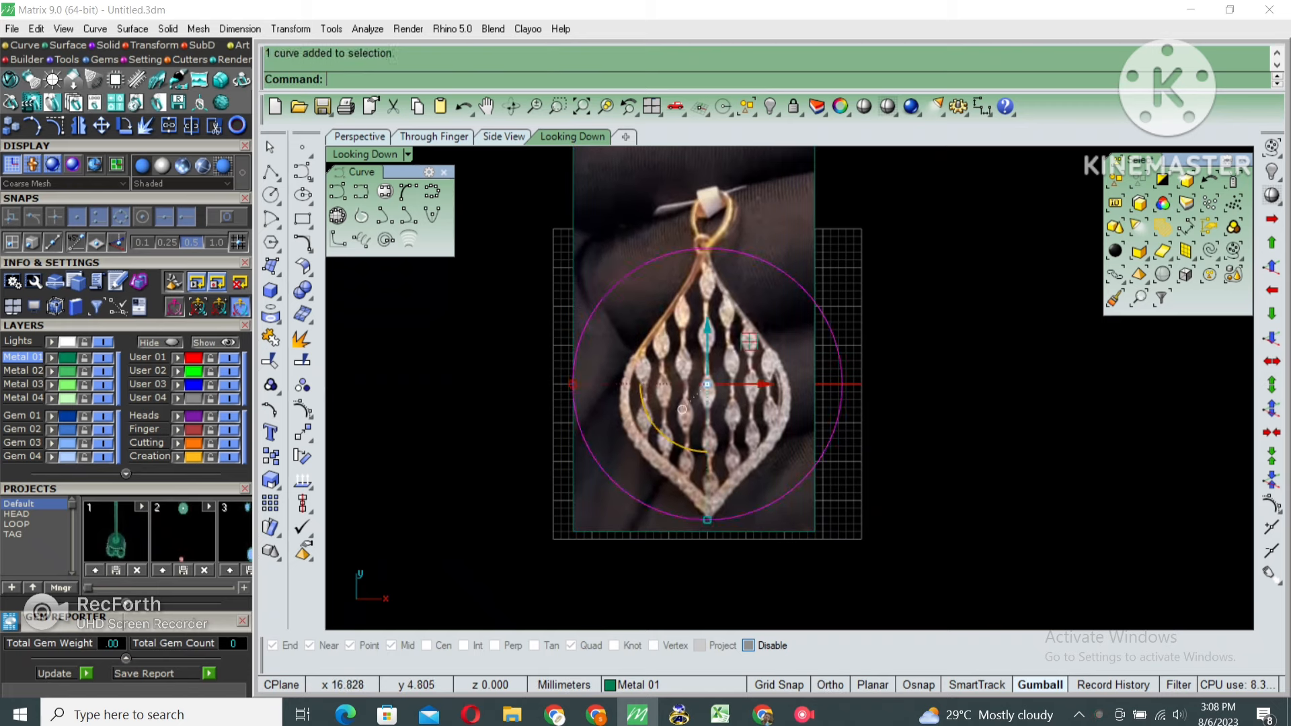
{"action": "key", "text": "Delete"}
Draw a vertical centre line through the origin, extending about 29 mm to both sides
{"action": "scroll", "coordinate": [757, 605], "scroll_direction": "down", "scroll_amount": 2}
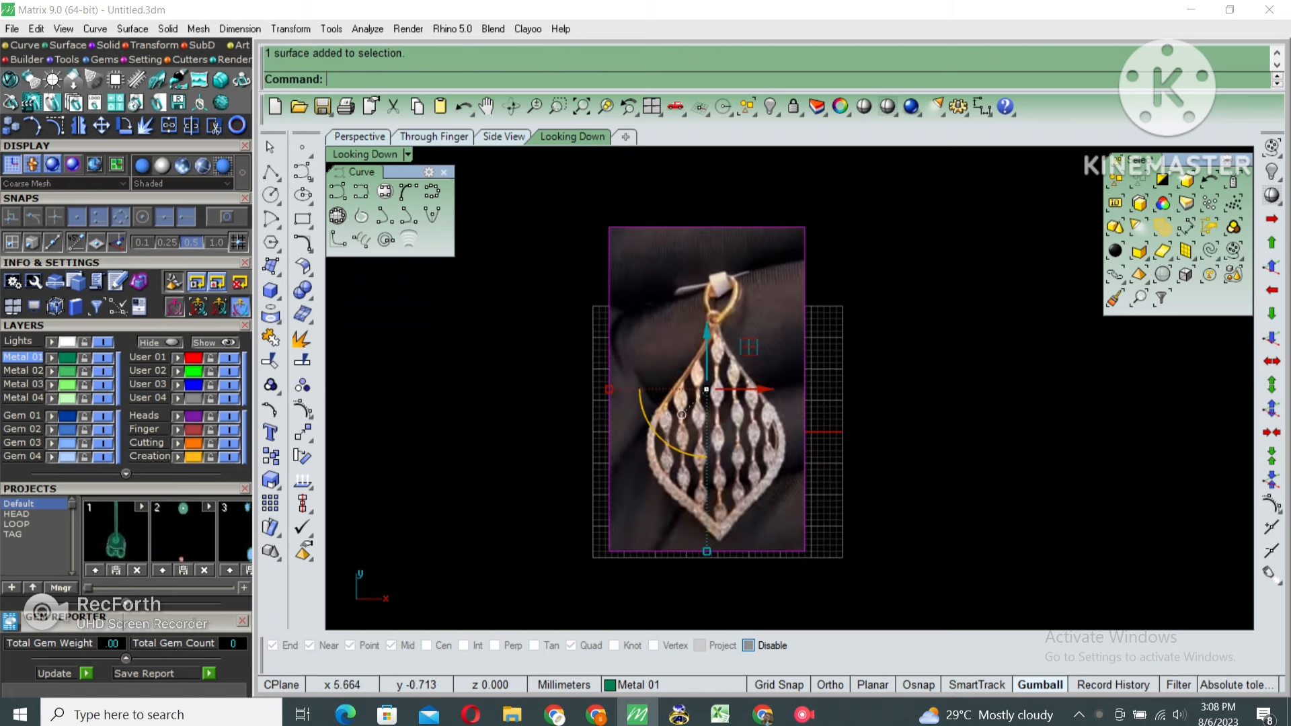
{"action": "right_click_drag", "start_coordinate": [753, 437], "coordinate": [732, 380]}
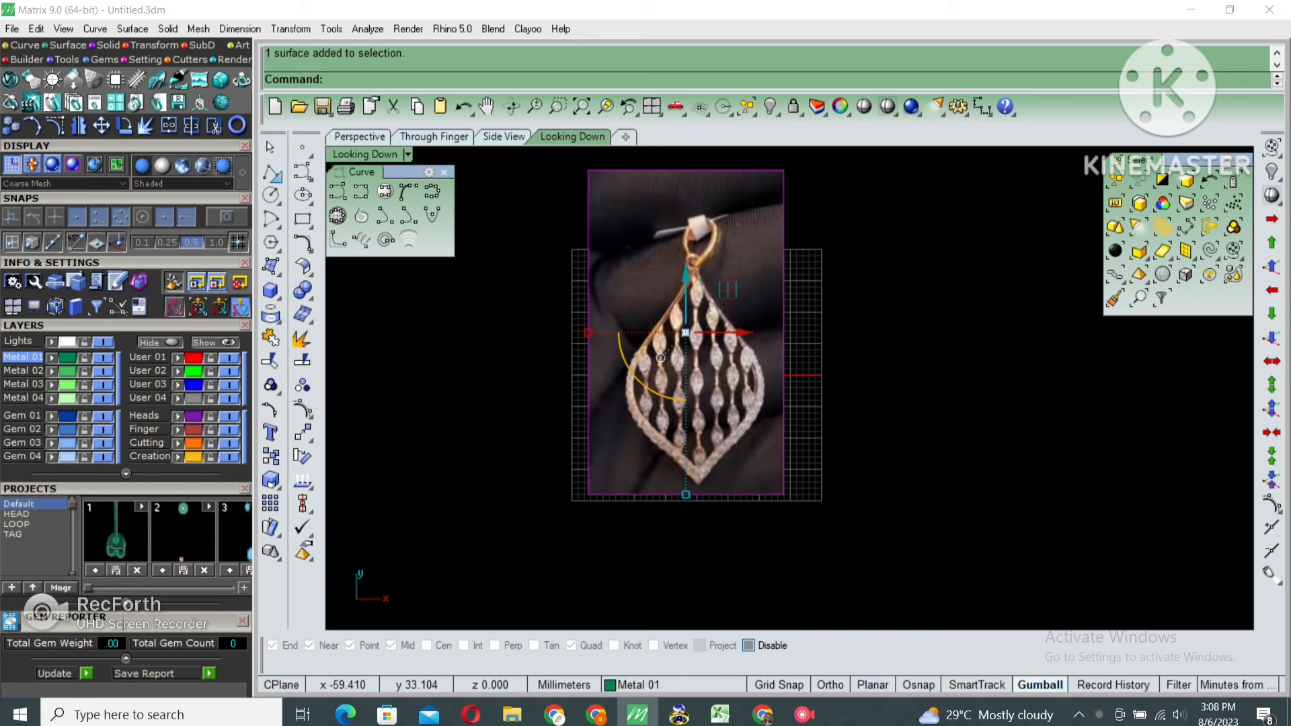
{"action": "left_click", "coordinate": [273, 174]}
{"action": "left_click", "coordinate": [342, 180]}
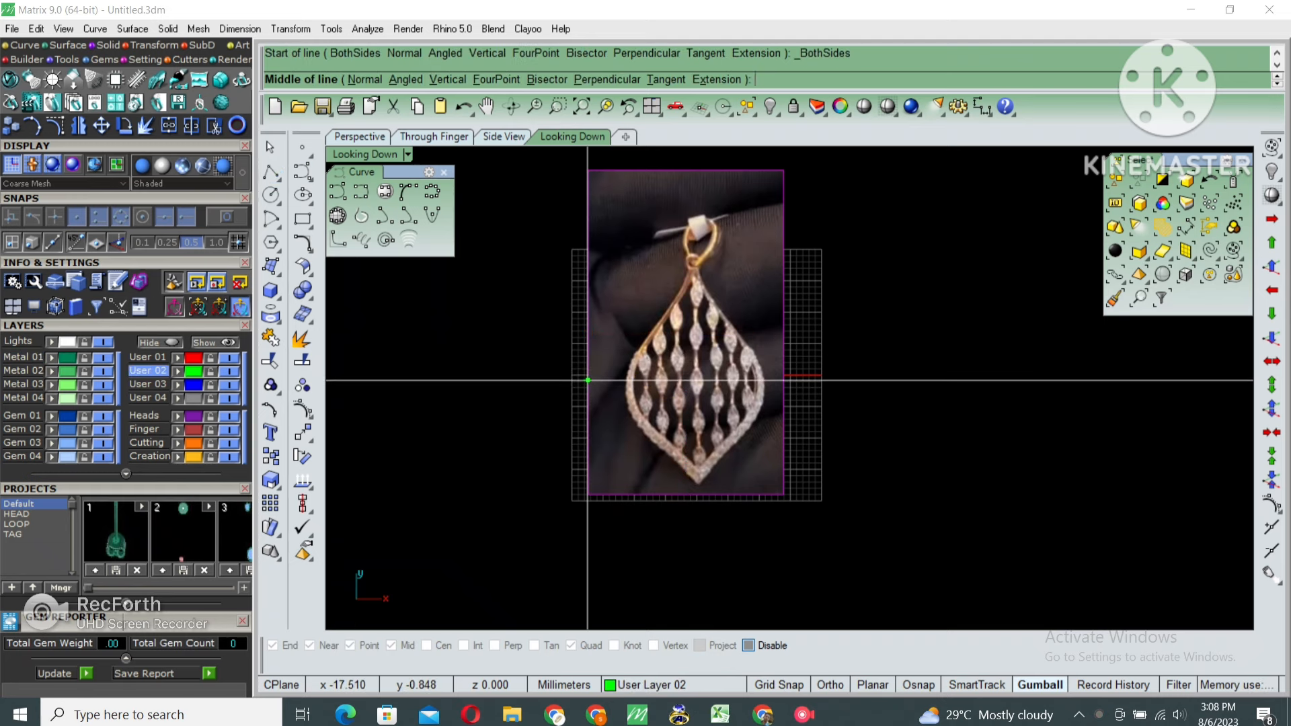
{"action": "type", "text": "0"}
{"action": "key", "text": "Return"}
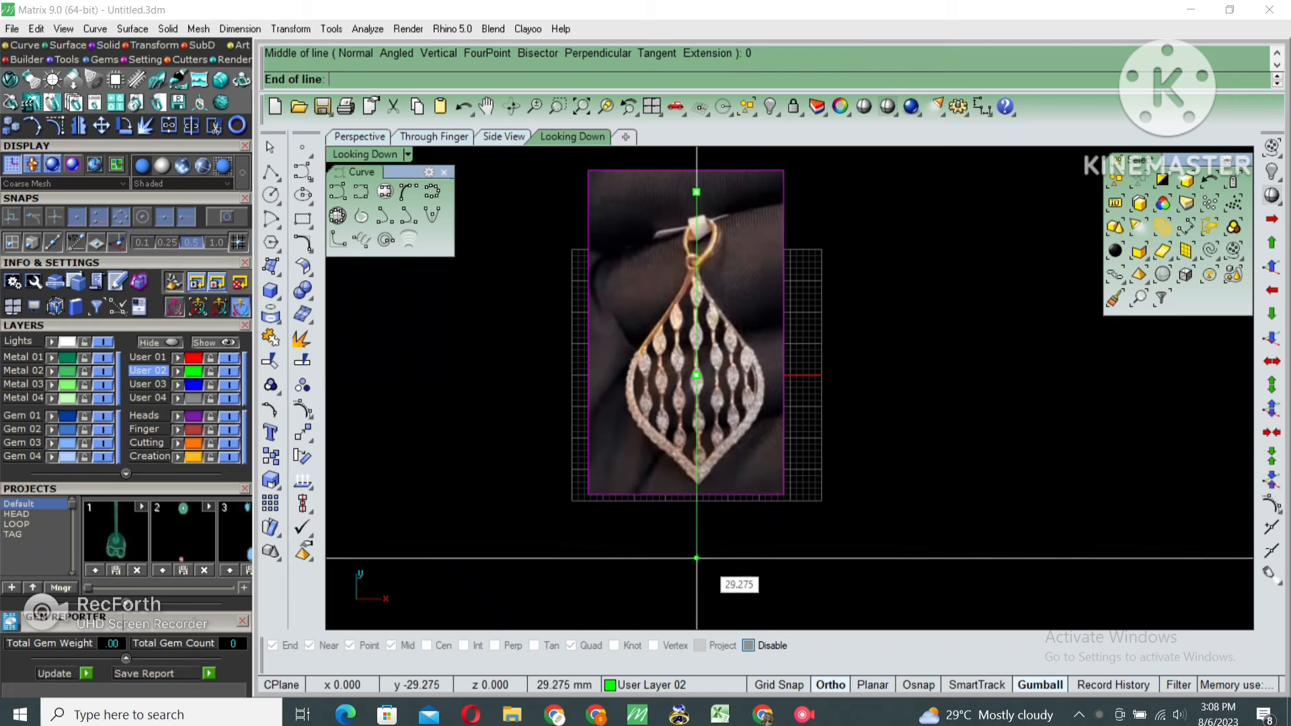
{"action": "left_click", "coordinate": [697, 558]}
Rotate the reference picture about the origin by about 359 degrees so the pendant lines up with the centre line
{"action": "type", "text": "rotate"}
{"action": "key", "text": "Return"}
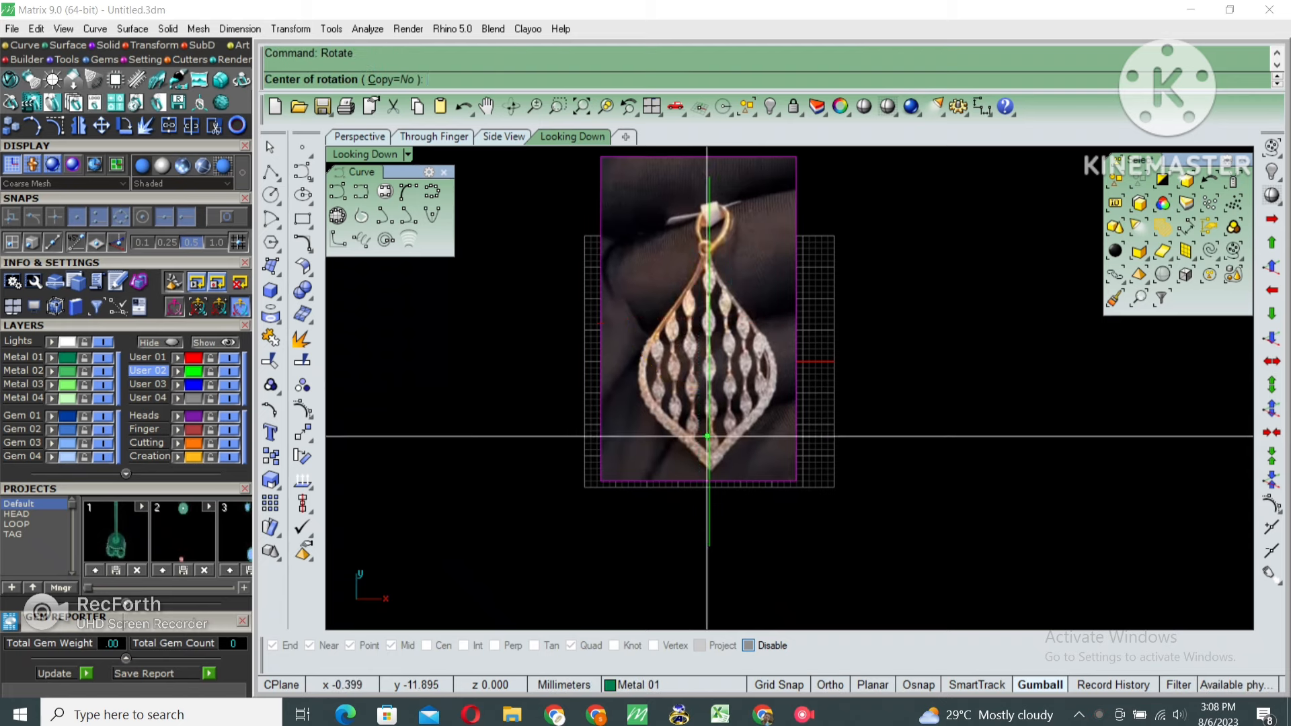
{"action": "scroll", "coordinate": [664, 467], "scroll_direction": "up", "scroll_amount": 4}
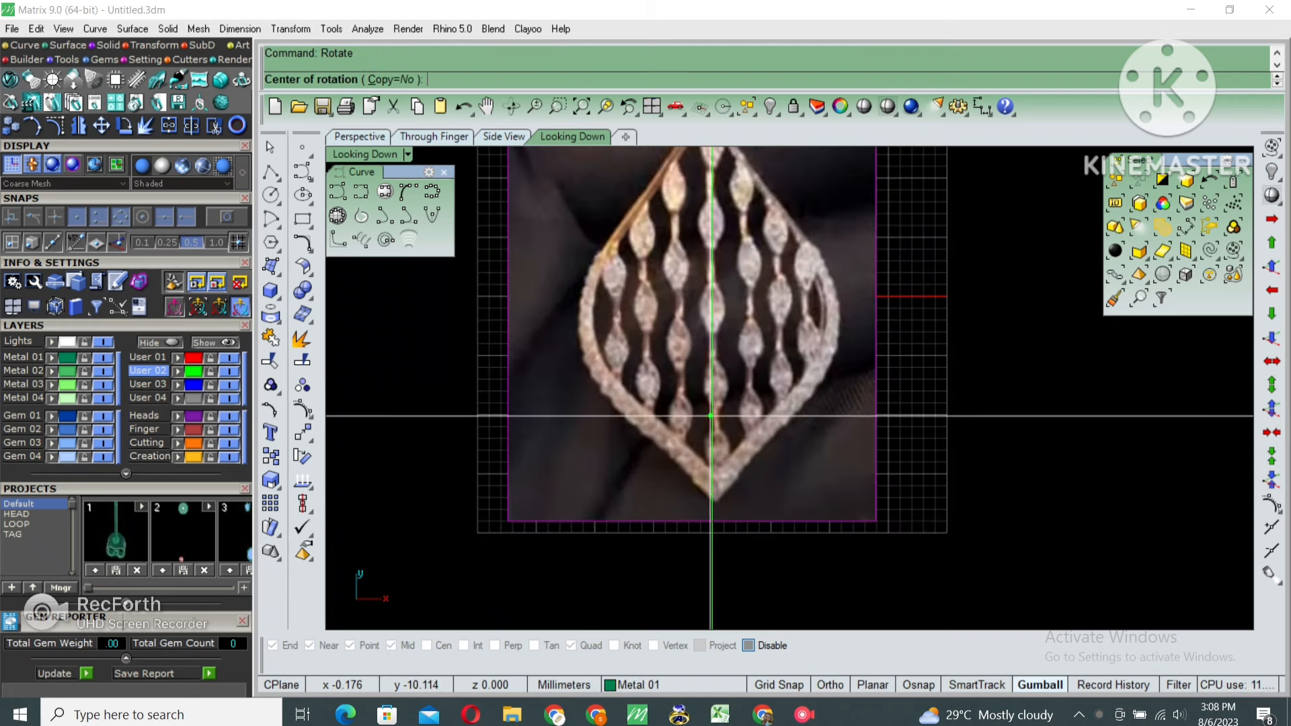
{"action": "left_click", "coordinate": [717, 378]}
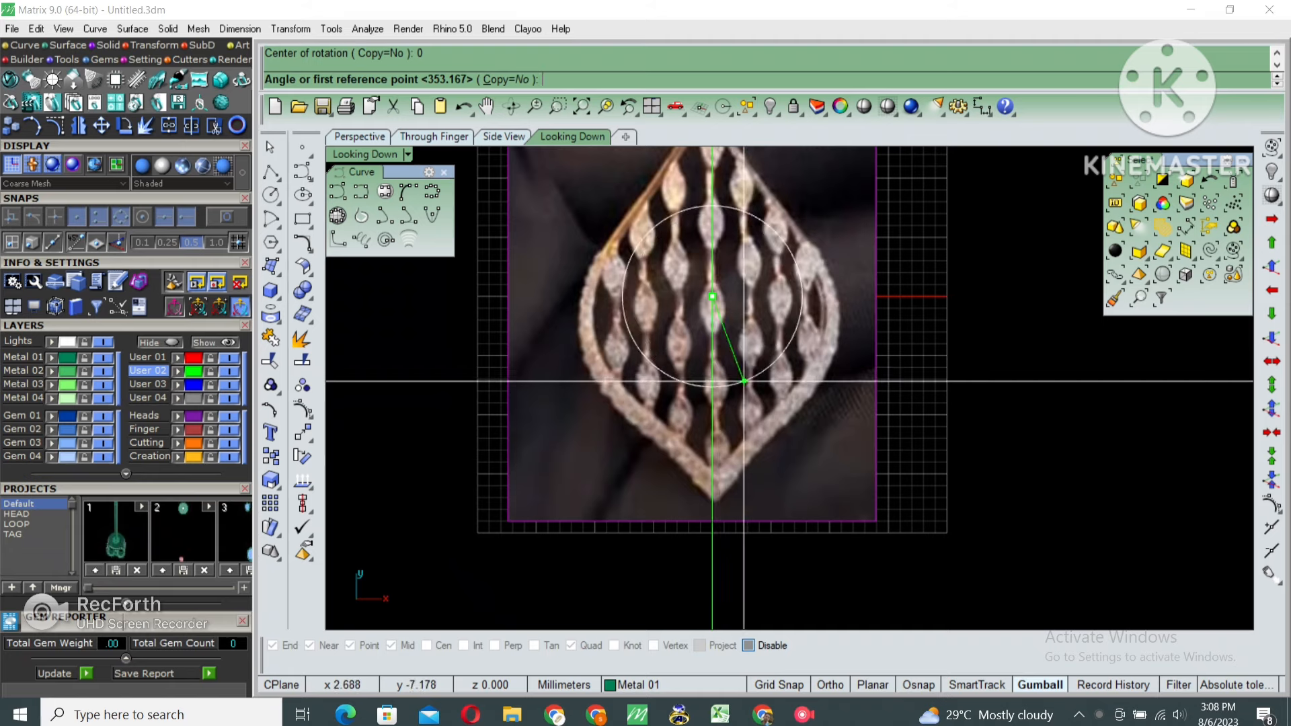
{"action": "scroll", "coordinate": [901, 336], "scroll_direction": "down", "scroll_amount": 2}
{"action": "left_click", "coordinate": [931, 331]}
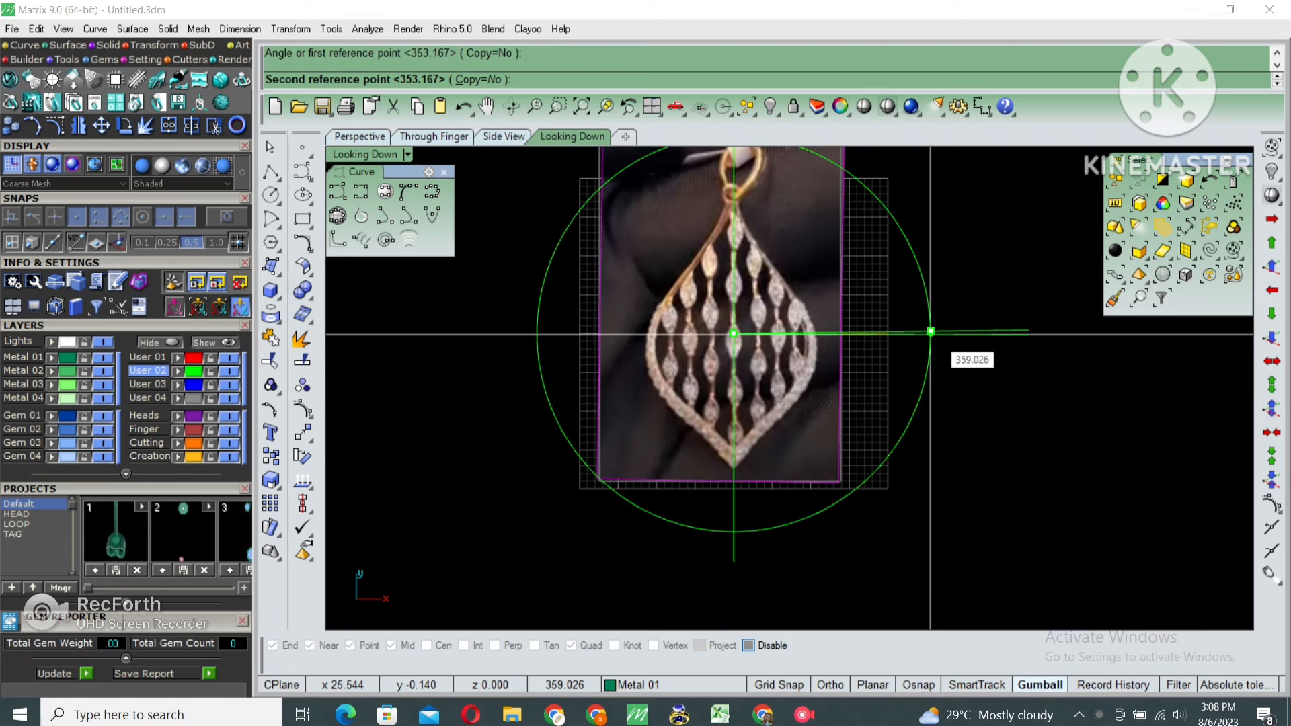
{"action": "left_click", "coordinate": [931, 331]}
Trace the pendant's right outer edge with an interpolated curve from the lower tip up to the centre line below the bail
{"action": "right_click_drag", "start_coordinate": [693, 322], "coordinate": [665, 366]}
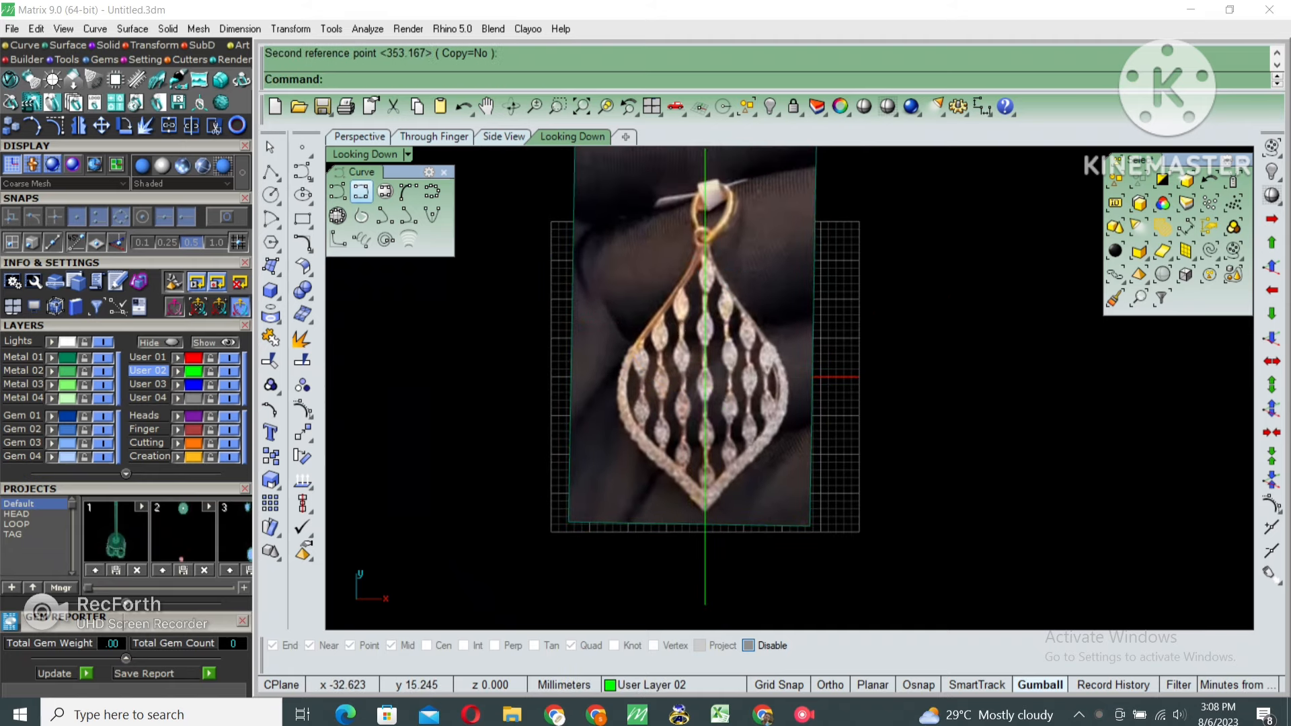
{"action": "left_click", "coordinate": [361, 192]}
{"action": "scroll", "coordinate": [679, 436], "scroll_direction": "up", "scroll_amount": 3}
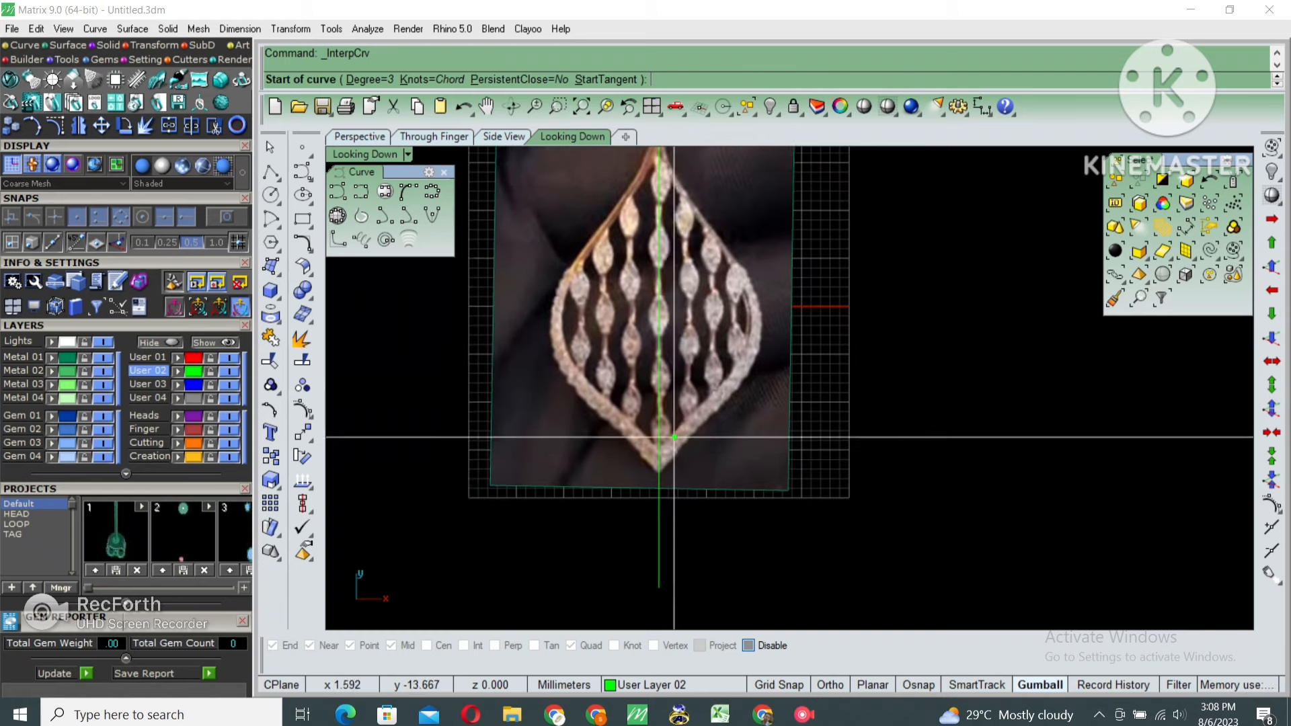
{"action": "scroll", "coordinate": [632, 463], "scroll_direction": "up", "scroll_amount": 2}
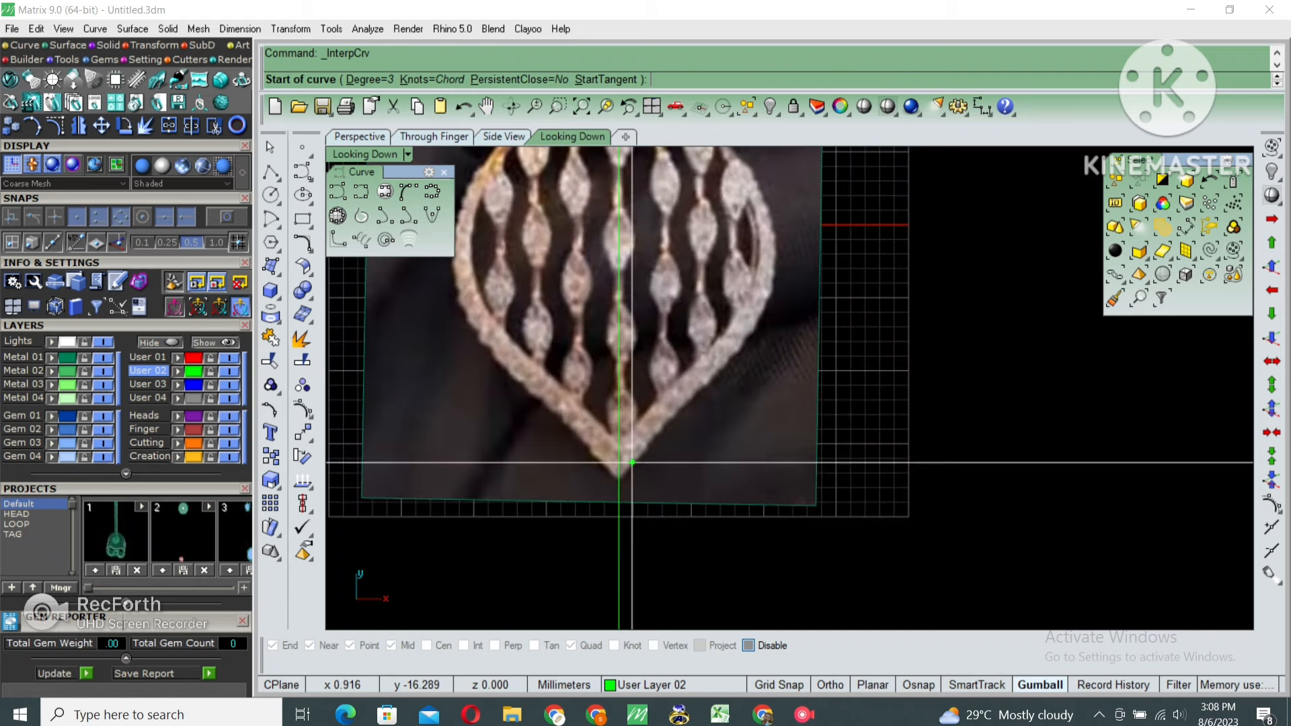
{"action": "left_click", "coordinate": [619, 485]}
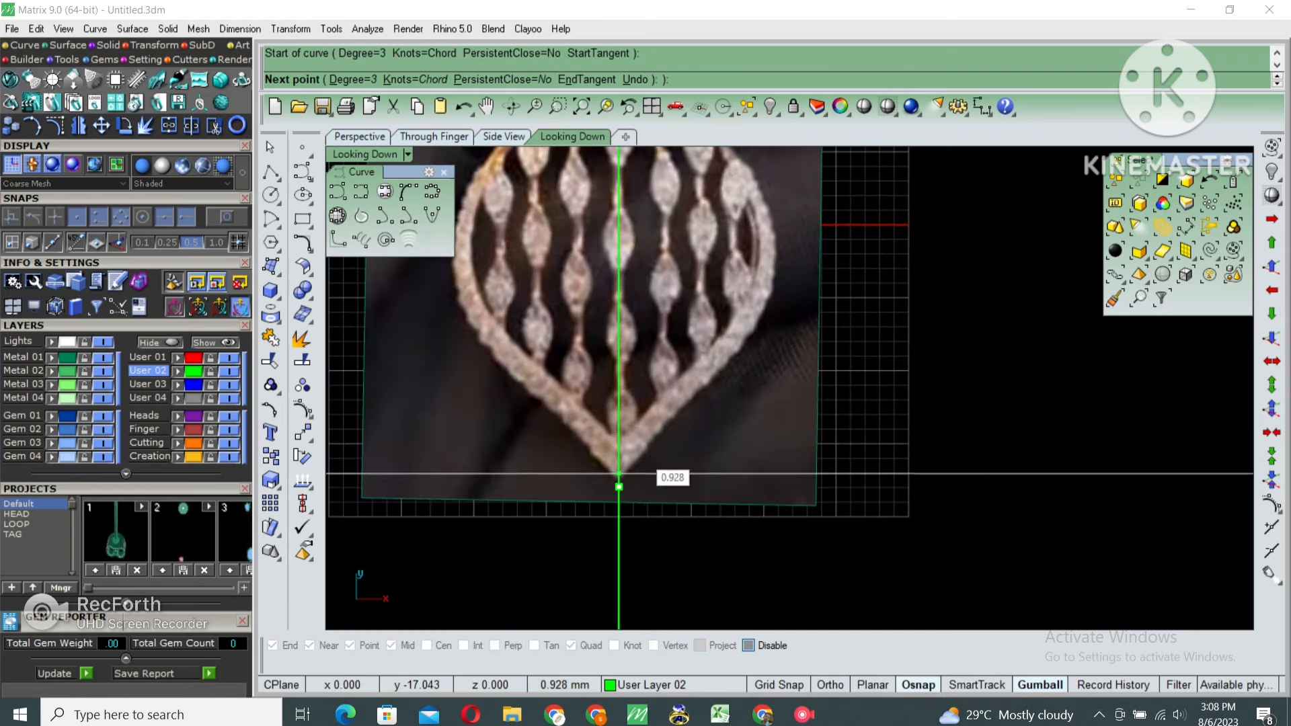
{"action": "left_click", "coordinate": [643, 454]}
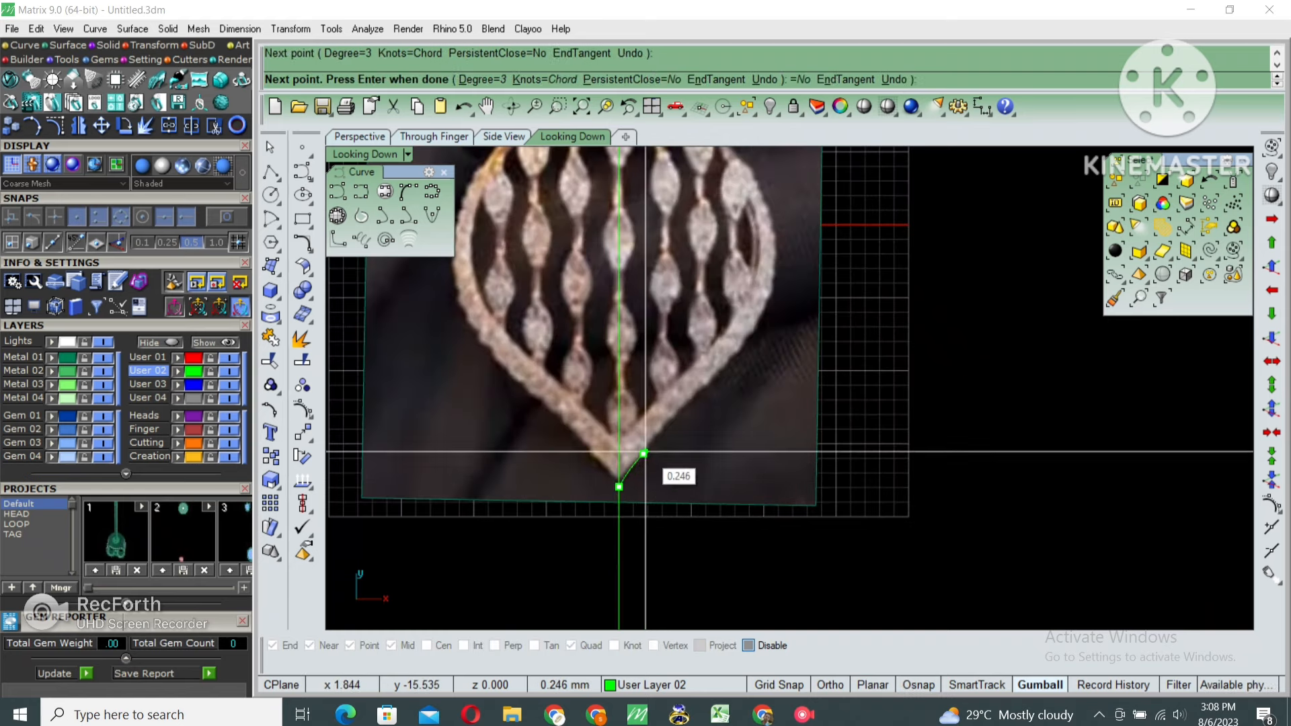
{"action": "left_click", "coordinate": [705, 389]}
{"action": "left_click", "coordinate": [743, 365]}
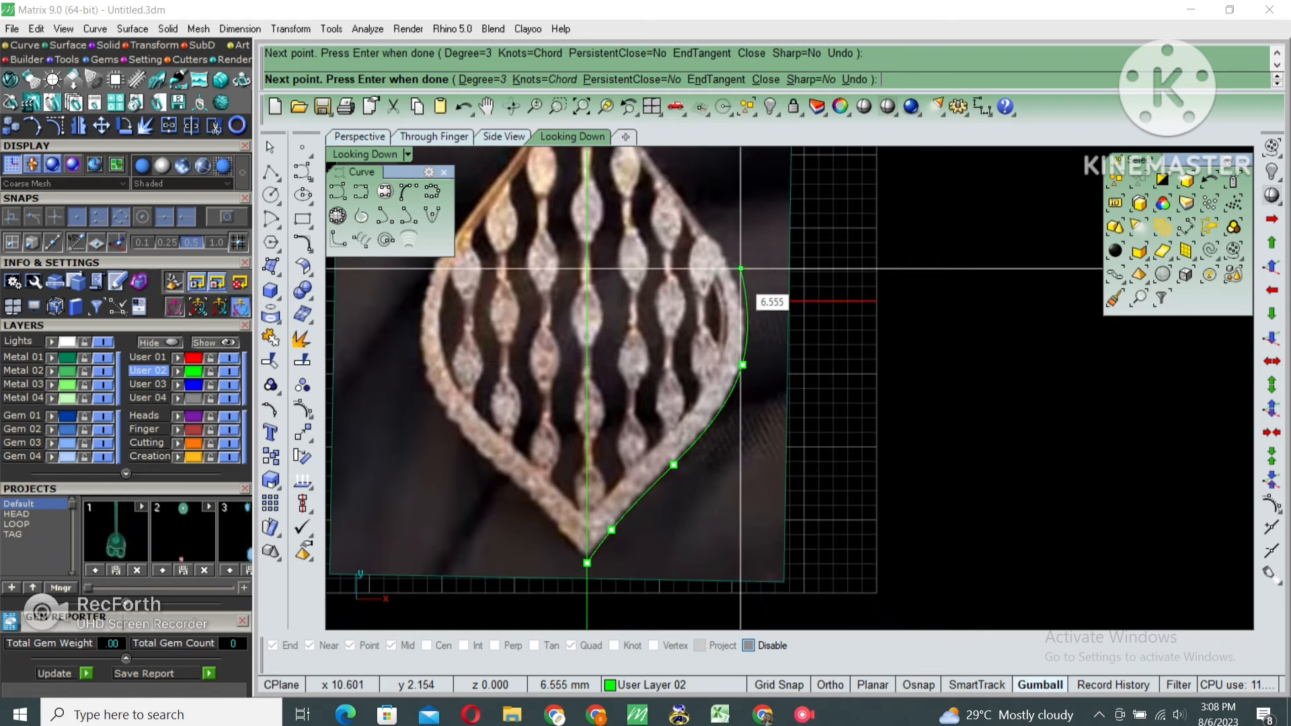
{"action": "right_click_drag", "start_coordinate": [740, 268], "coordinate": [736, 327]}
{"action": "left_click", "coordinate": [723, 319]}
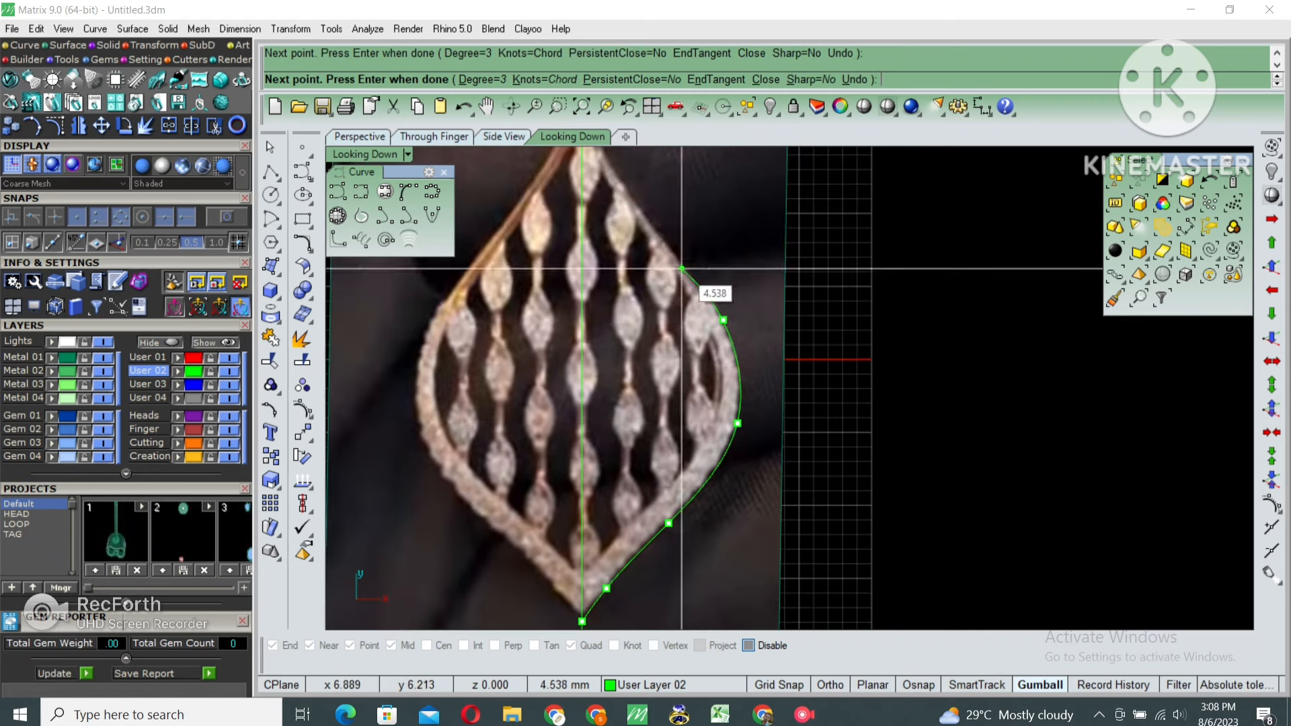
{"action": "left_click", "coordinate": [674, 248]}
{"action": "right_click_drag", "start_coordinate": [644, 195], "coordinate": [664, 295]}
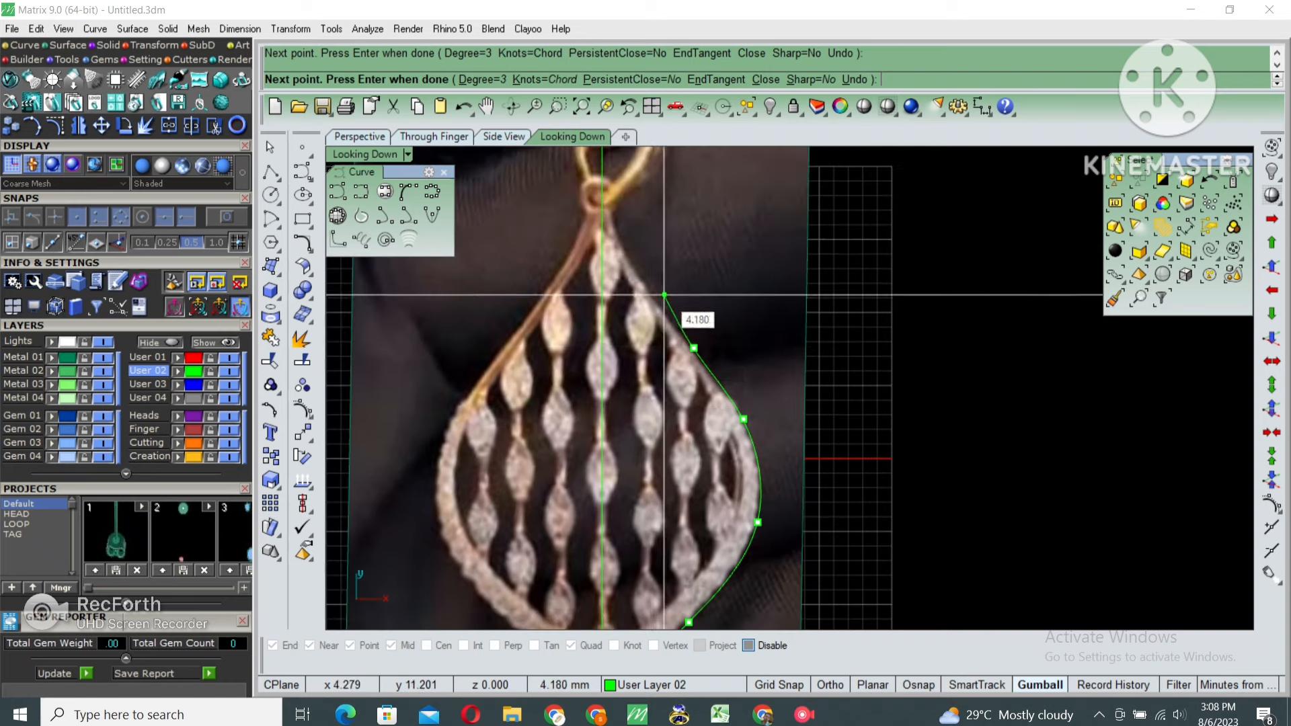
{"action": "left_click", "coordinate": [638, 270]}
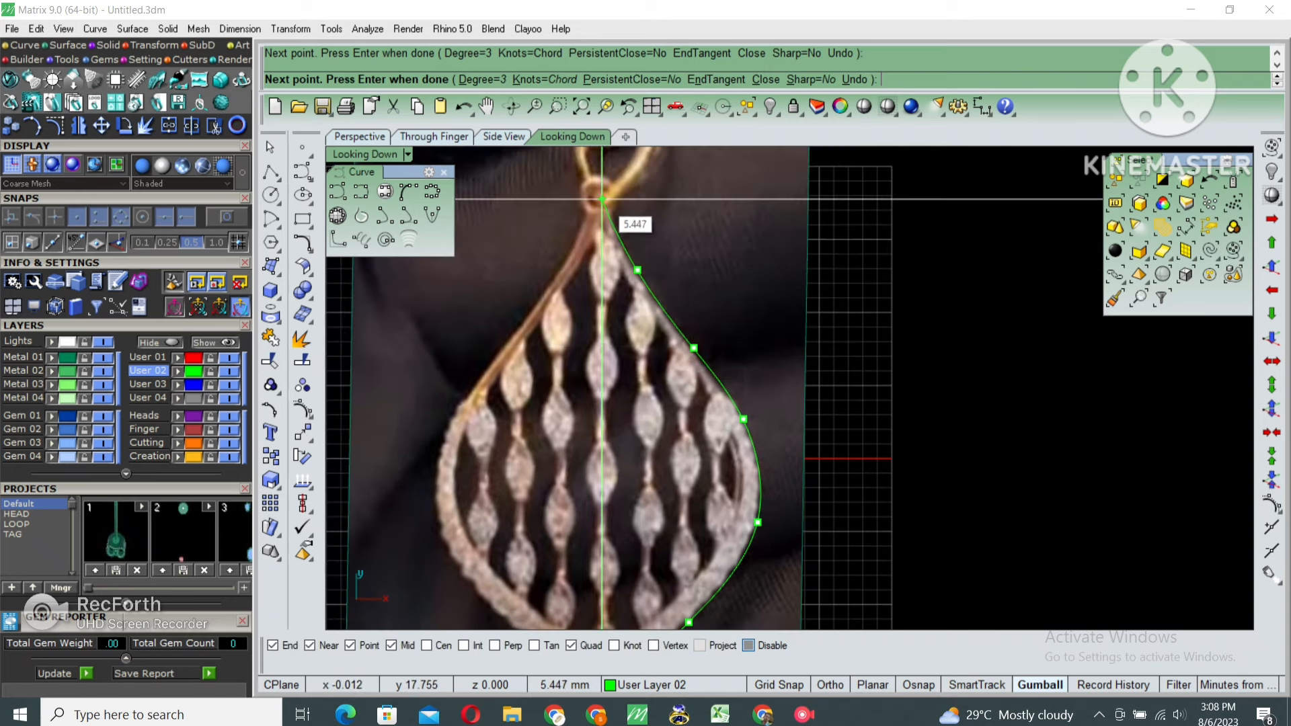
{"action": "left_click", "coordinate": [602, 200]}
{"action": "key", "text": "Return"}
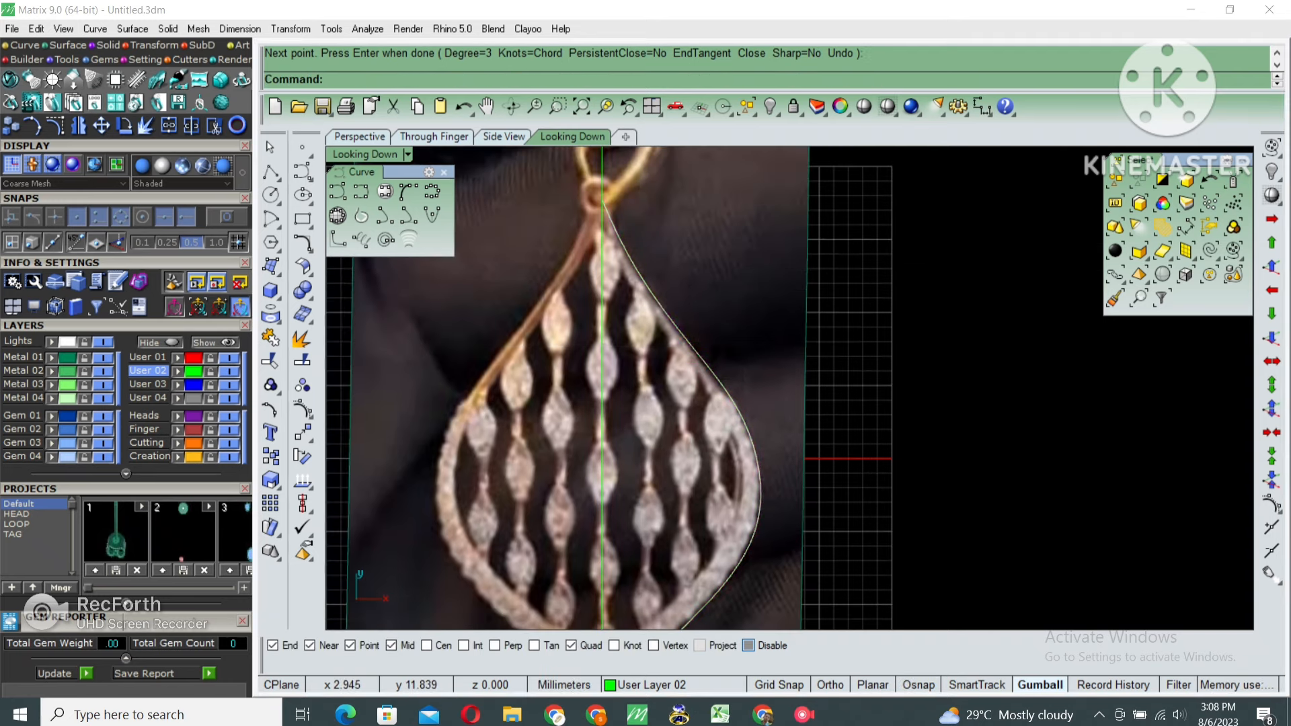
Put the reference picture on the Metal 02 layer and hide that layer
{"action": "left_click", "coordinate": [664, 297]}
{"action": "key", "text": "Return"}
{"action": "left_click", "coordinate": [553, 384]}
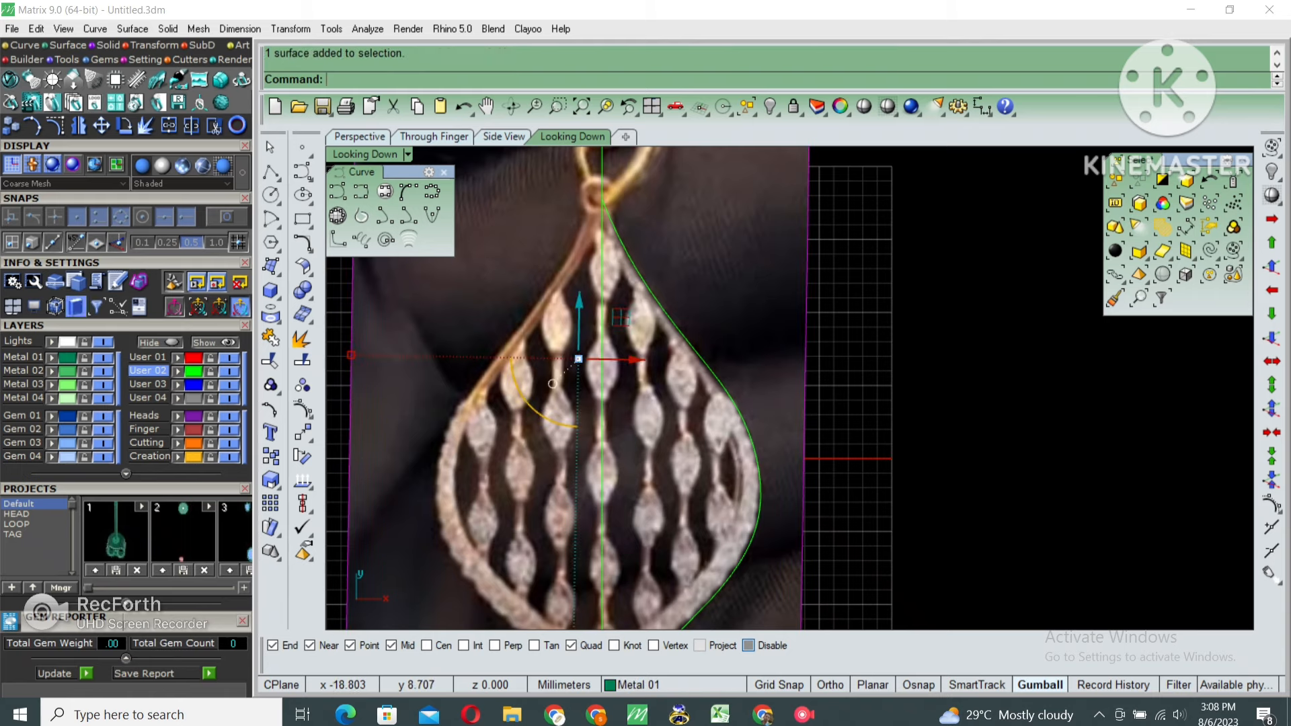
{"action": "key", "text": "Delete"}
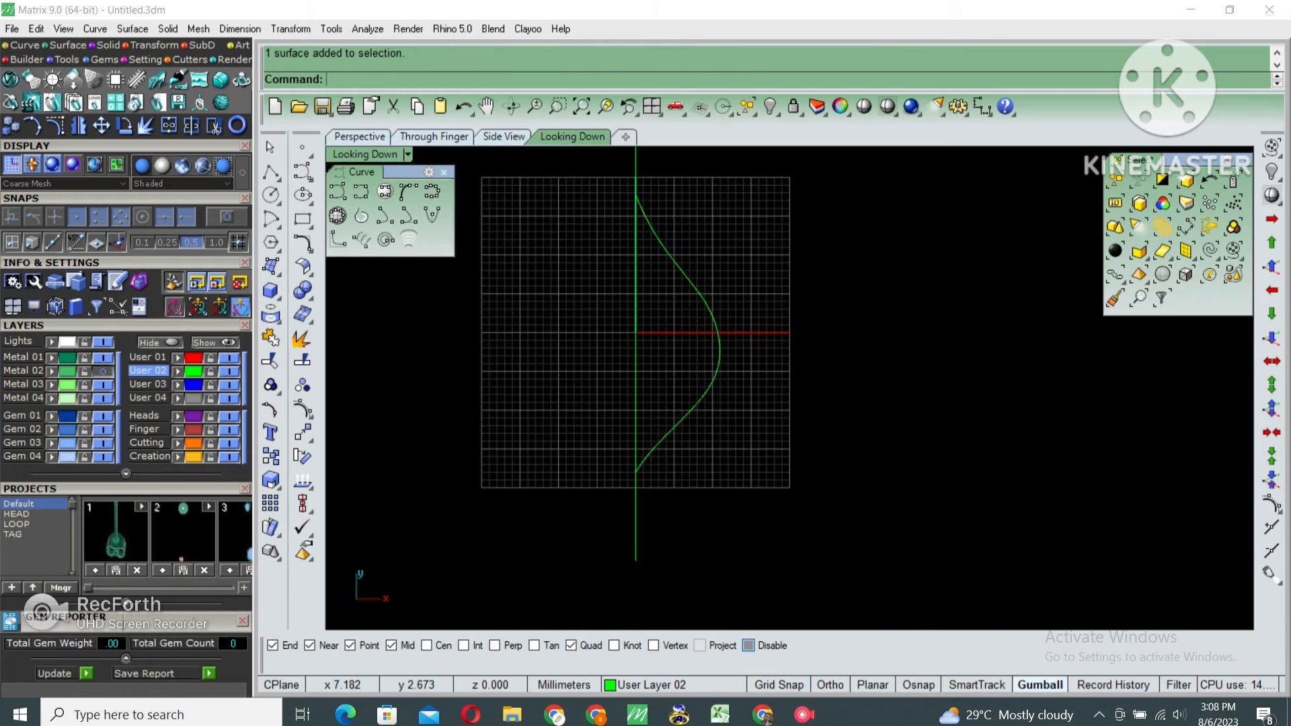
Hide the construction grid and show the control points of the traced half-outline curve
{"action": "right_click_drag", "start_coordinate": [693, 312], "coordinate": [719, 288]}
{"action": "key", "text": "F7"}
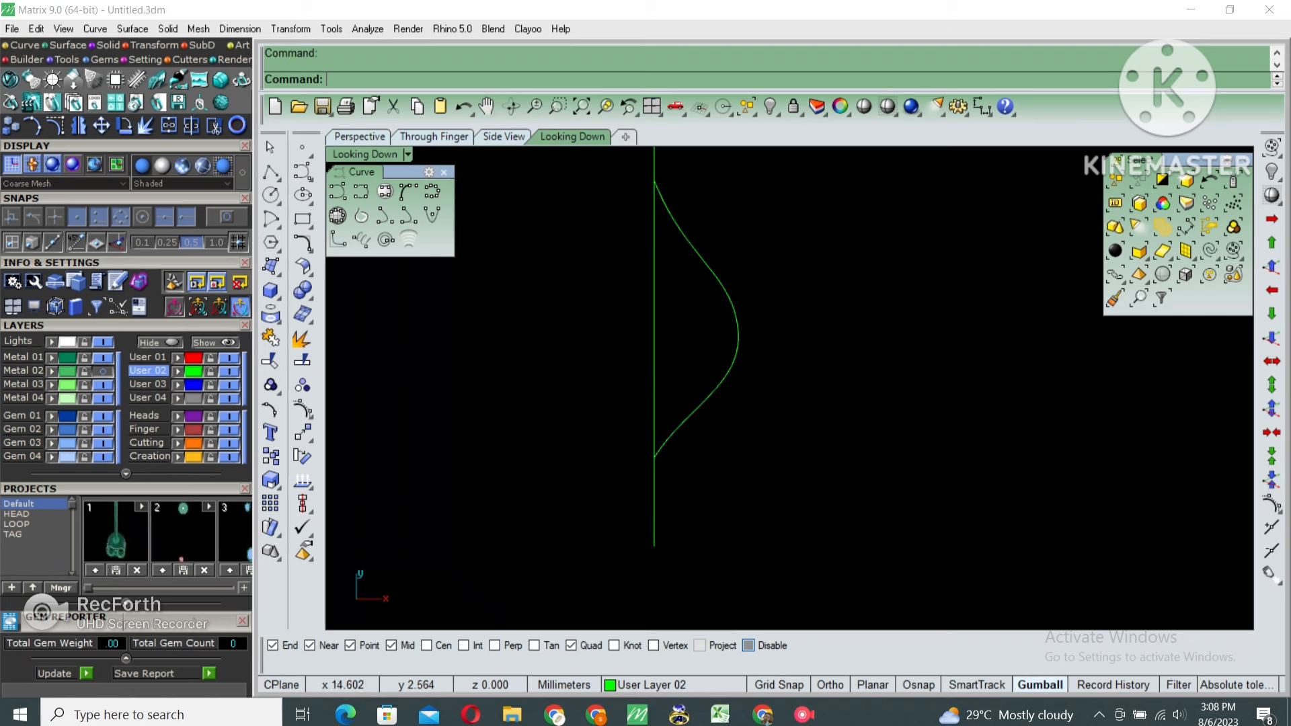
{"action": "left_click", "coordinate": [719, 385]}
{"action": "key", "text": "F10"}
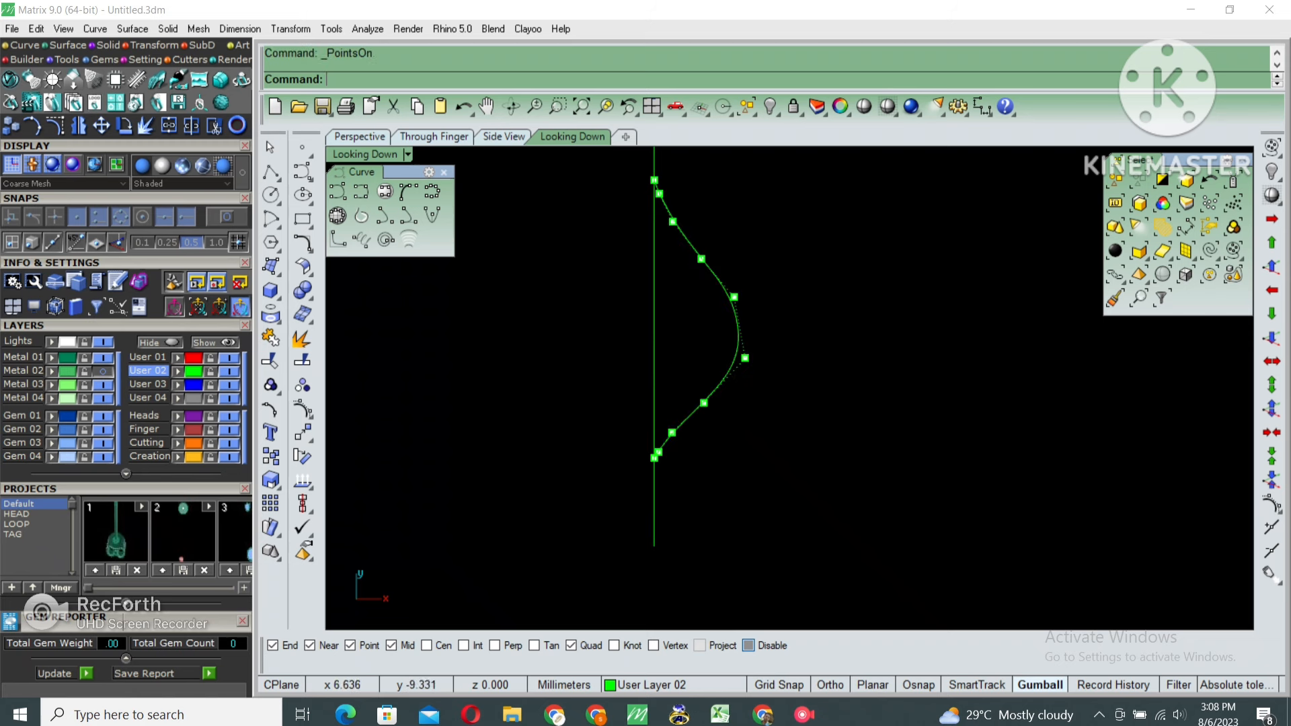
{"action": "scroll", "coordinate": [700, 417], "scroll_direction": "up", "scroll_amount": 4}
{"action": "scroll", "coordinate": [699, 404], "scroll_direction": "down", "scroll_amount": 4}
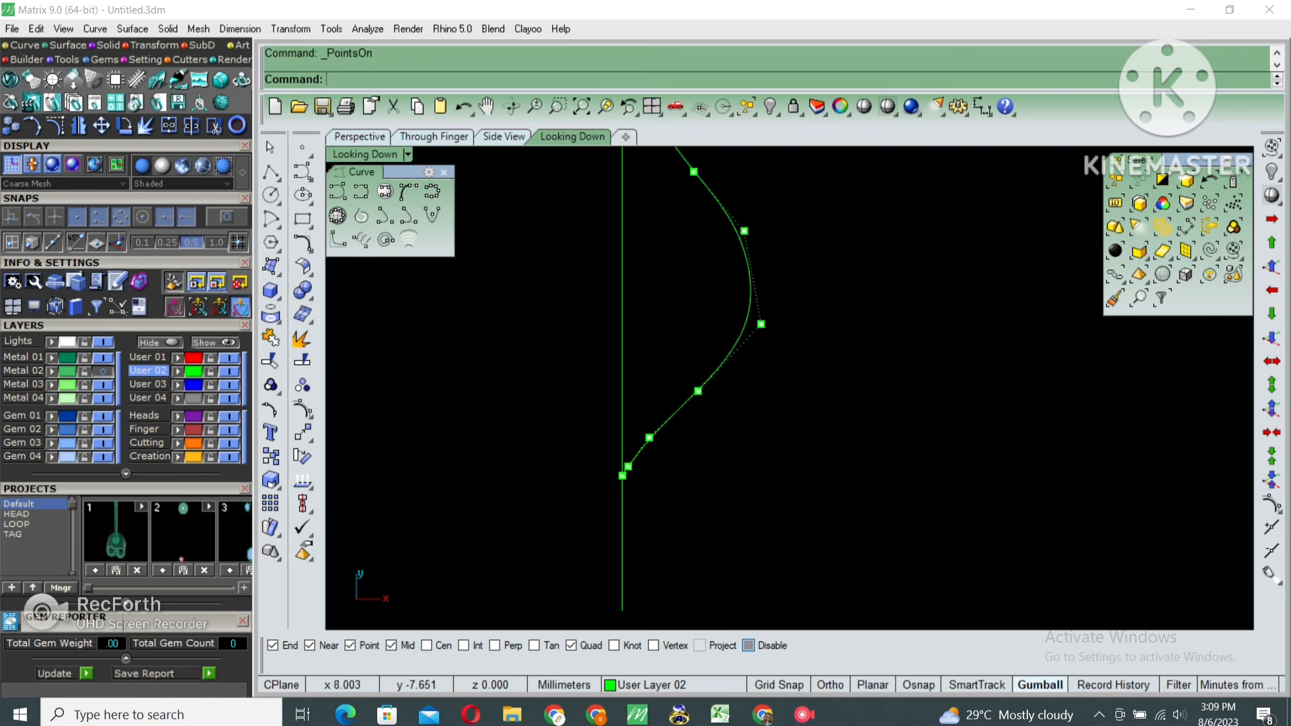
Fine-tune the half outline's bulge by slightly moving its upper control point, and turn the control points off
{"action": "right_click_drag", "start_coordinate": [691, 360], "coordinate": [696, 361]}
{"action": "left_click_drag", "start_coordinate": [718, 378], "coordinate": [810, 316]}
{"action": "scroll", "coordinate": [783, 319], "scroll_direction": "up", "scroll_amount": 4}
{"action": "key", "text": "m"}
{"action": "key", "text": "Return"}
{"action": "left_click", "coordinate": [816, 325]}
{"action": "left_click", "coordinate": [815, 325]}
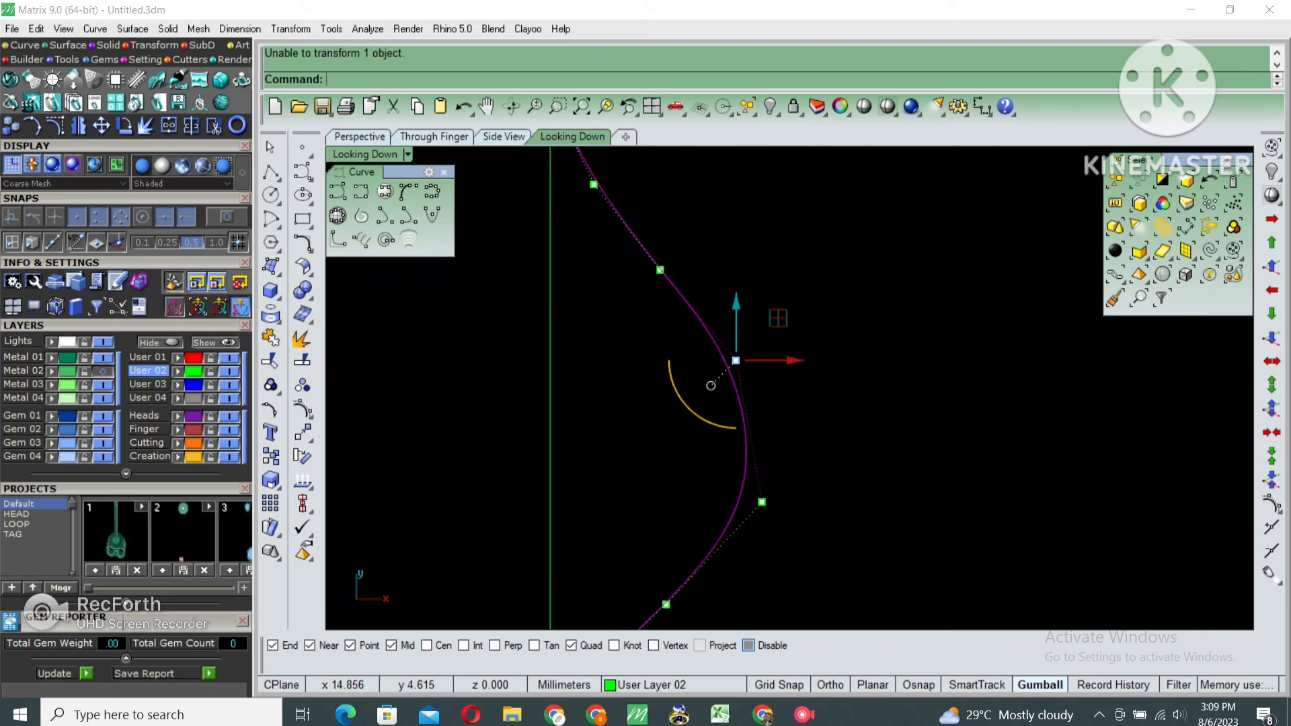
{"action": "right_click", "coordinate": [780, 317]}
{"action": "left_click", "coordinate": [821, 323]}
{"action": "left_click", "coordinate": [825, 323]}
{"action": "key", "text": "Escape"}
{"action": "scroll", "coordinate": [780, 318], "scroll_direction": "down", "scroll_amount": 6}
{"action": "key", "text": "Escape"}
Show the Metal 02 layer with the reference picture again and lock it
{"action": "left_click", "coordinate": [765, 374]}
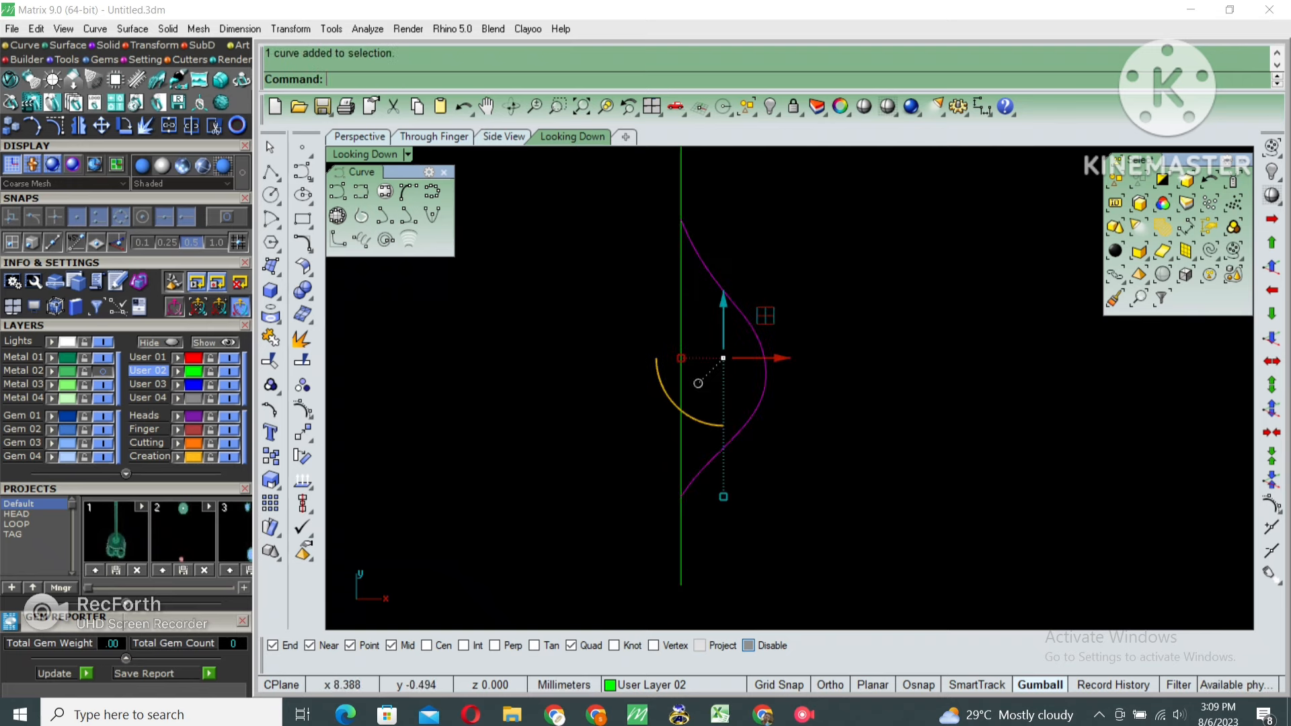
{"action": "right_click_drag", "start_coordinate": [788, 365], "coordinate": [796, 338]}
{"action": "key", "text": "Escape"}
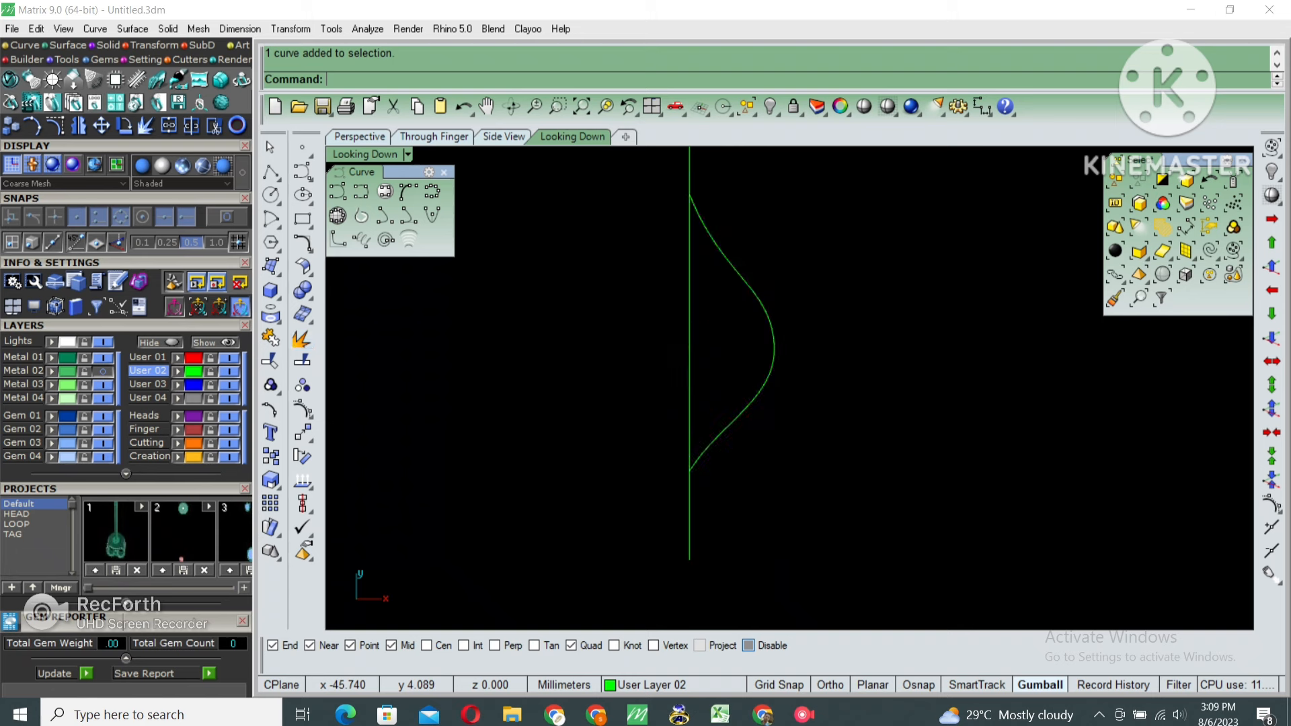
{"action": "left_click", "coordinate": [103, 371]}
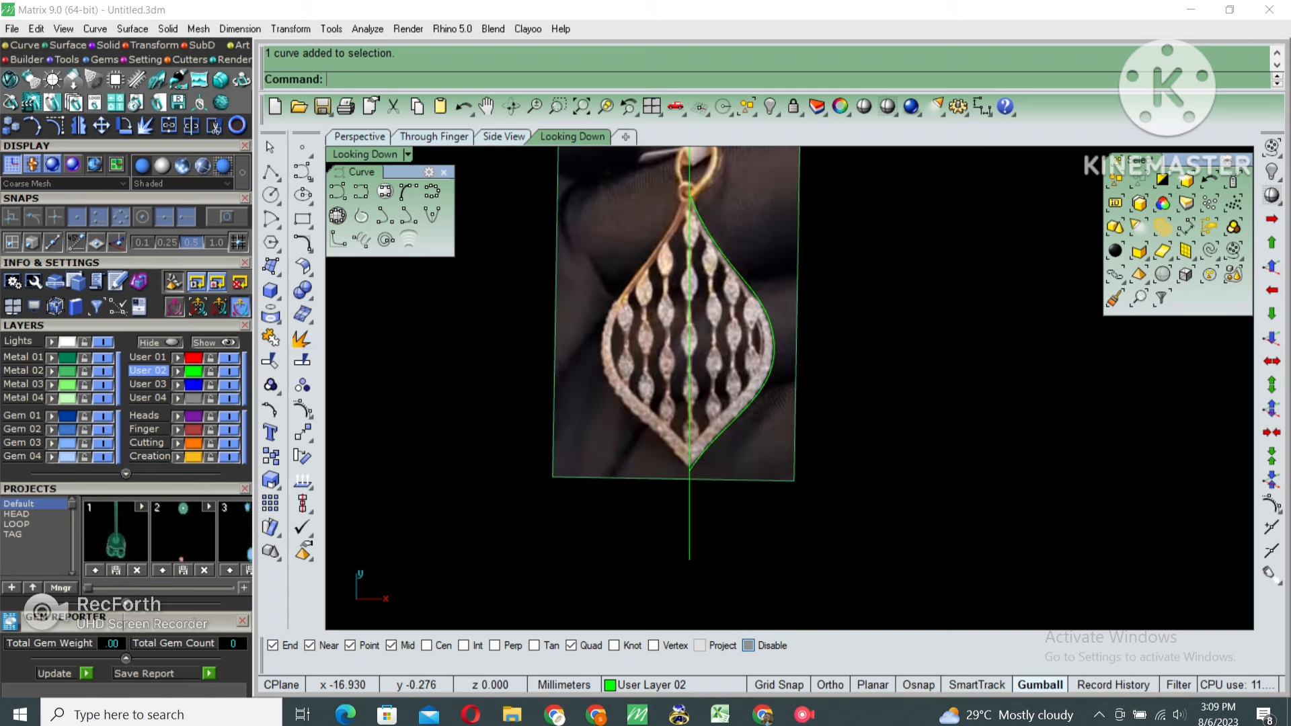
{"action": "left_click", "coordinate": [84, 372]}
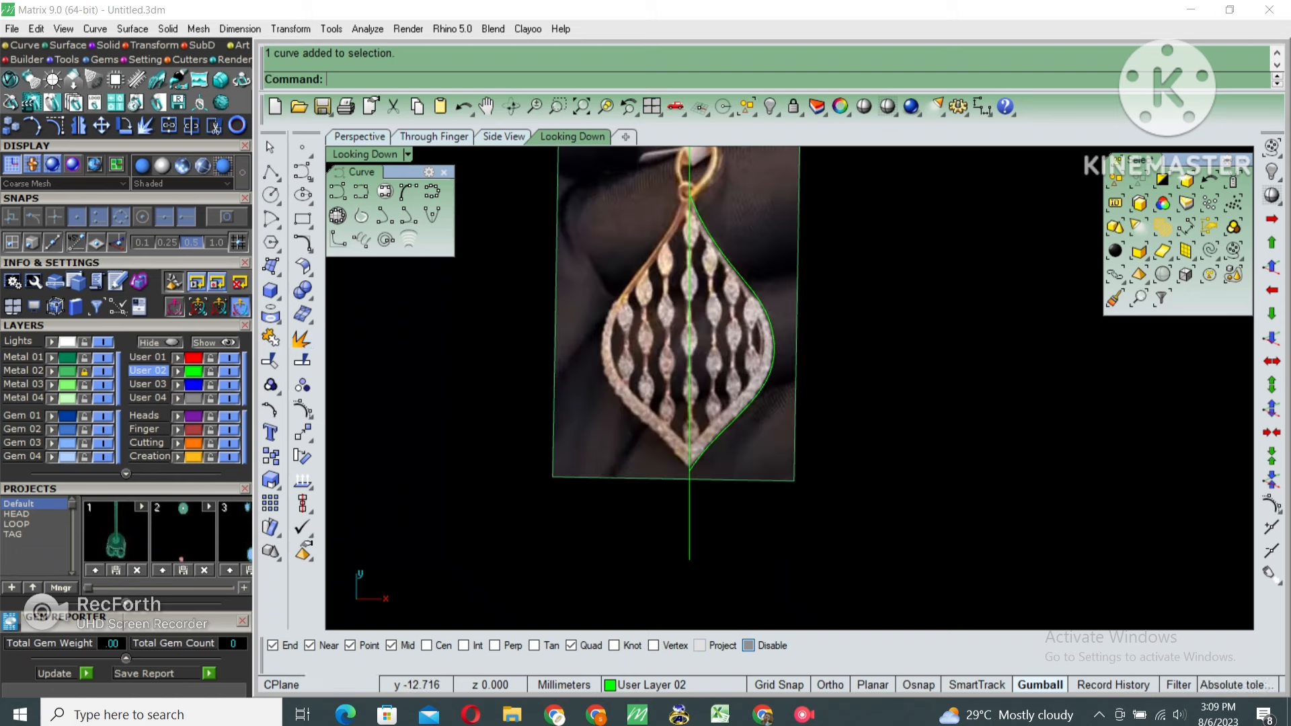
Offset the half-outline curve 1.4 mm toward the inside of the pendant
{"action": "type", "text": "offset"}
{"action": "key", "text": "Return"}
{"action": "scroll", "coordinate": [719, 408], "scroll_direction": "up", "scroll_amount": 3}
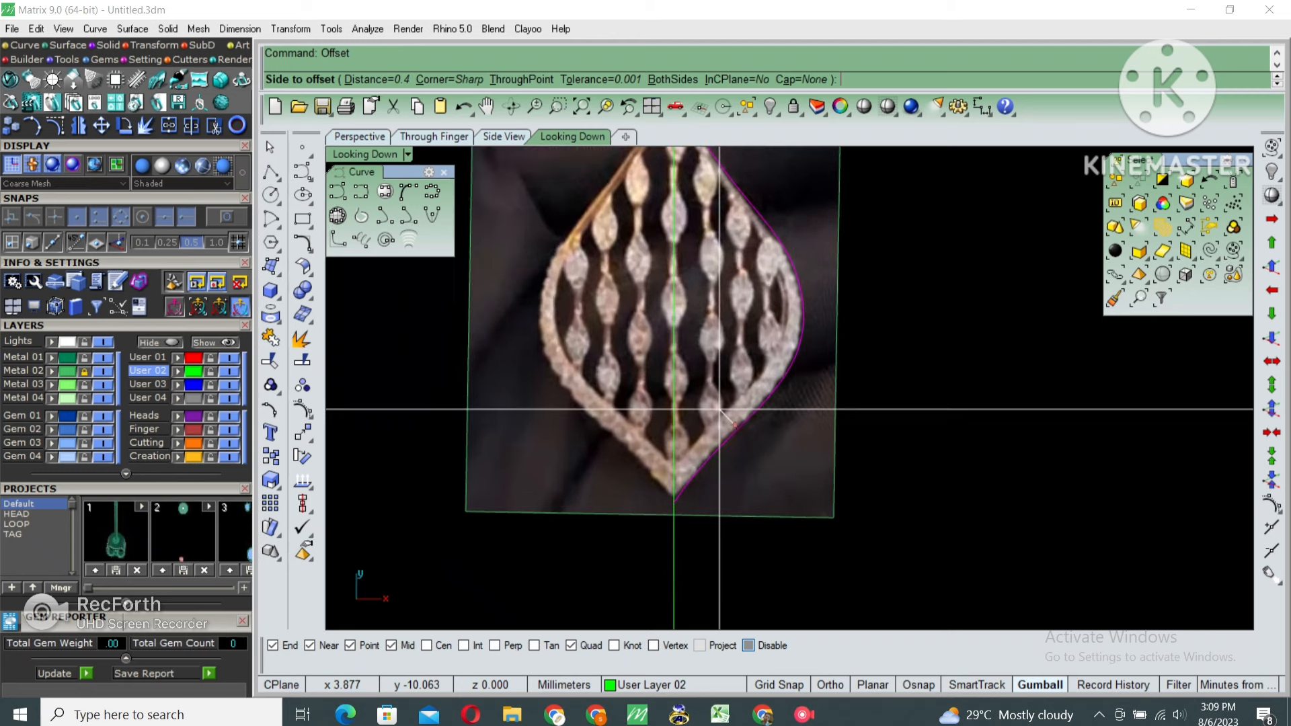
{"action": "key", "text": "Return"}
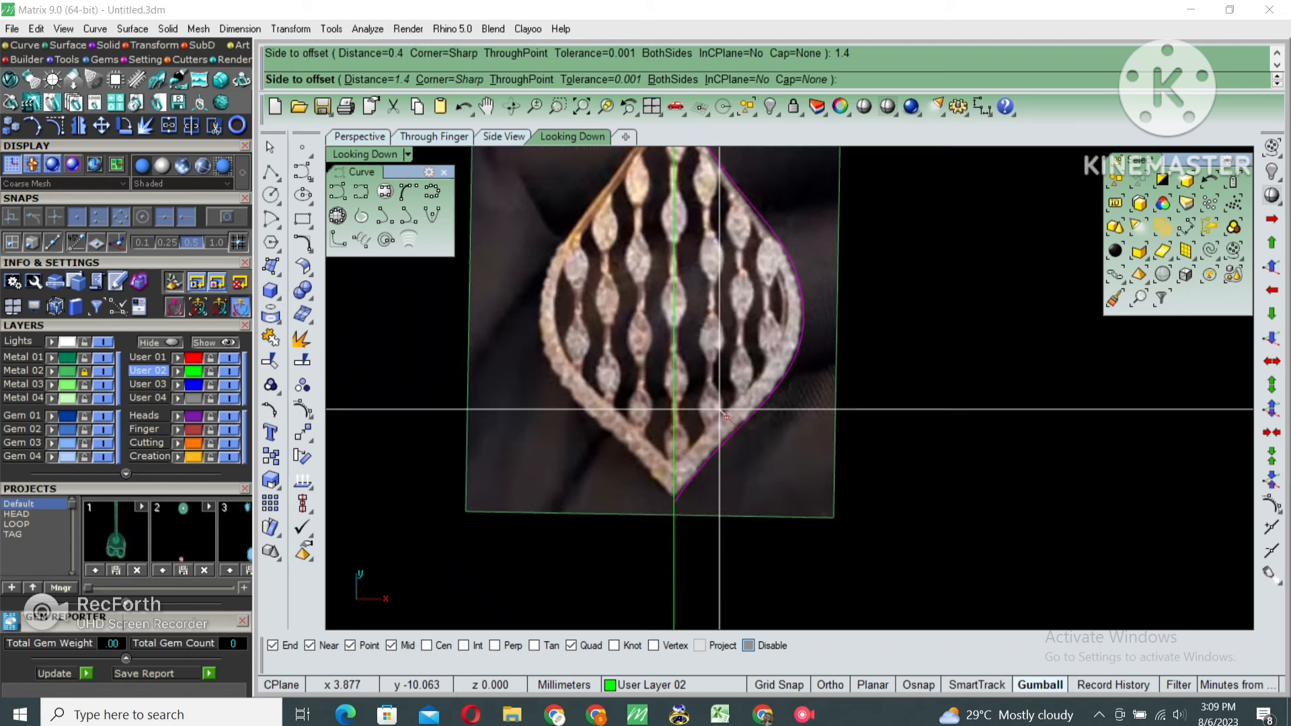
{"action": "left_click", "coordinate": [720, 409]}
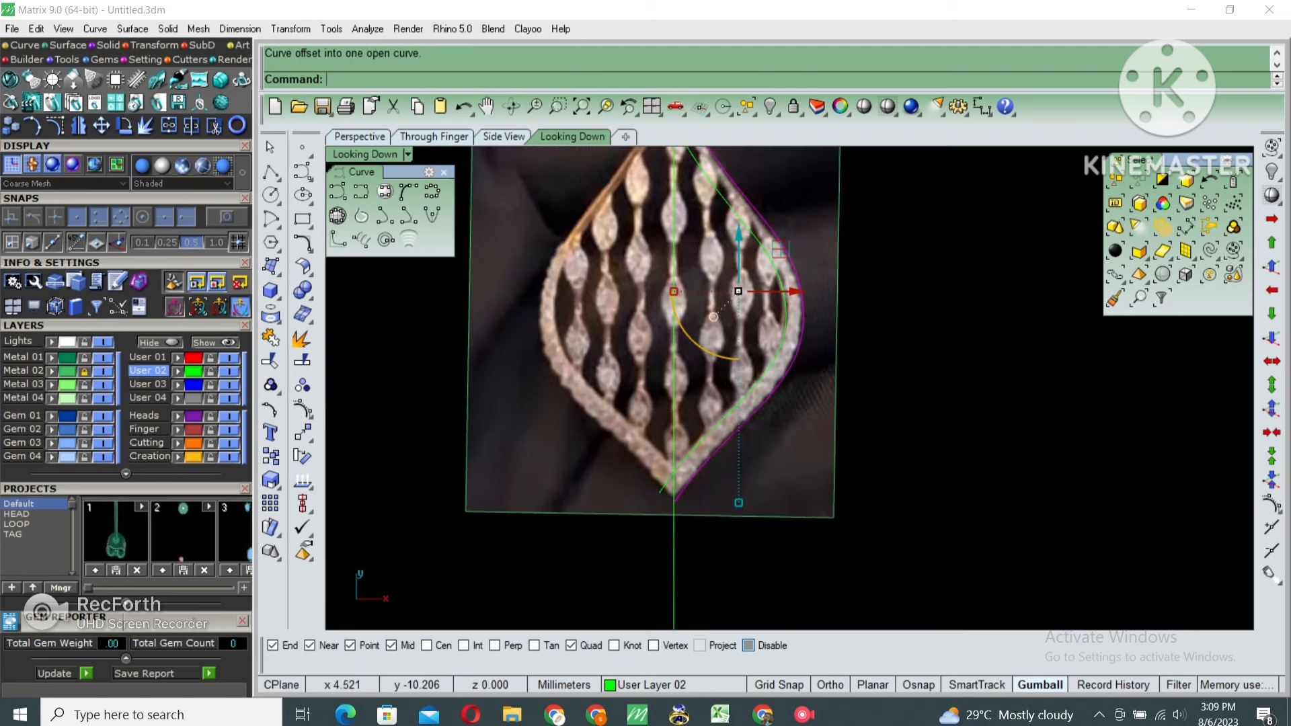
{"action": "key", "text": "Escape"}
Draw an interpolated curve following the offset from the lower tip, merging it into the outline up to its top end, and delete the offset curve
{"action": "left_click", "coordinate": [761, 383]}
{"action": "scroll", "coordinate": [736, 379], "scroll_direction": "down", "scroll_amount": 2}
{"action": "scroll", "coordinate": [619, 547], "scroll_direction": "down", "scroll_amount": 1}
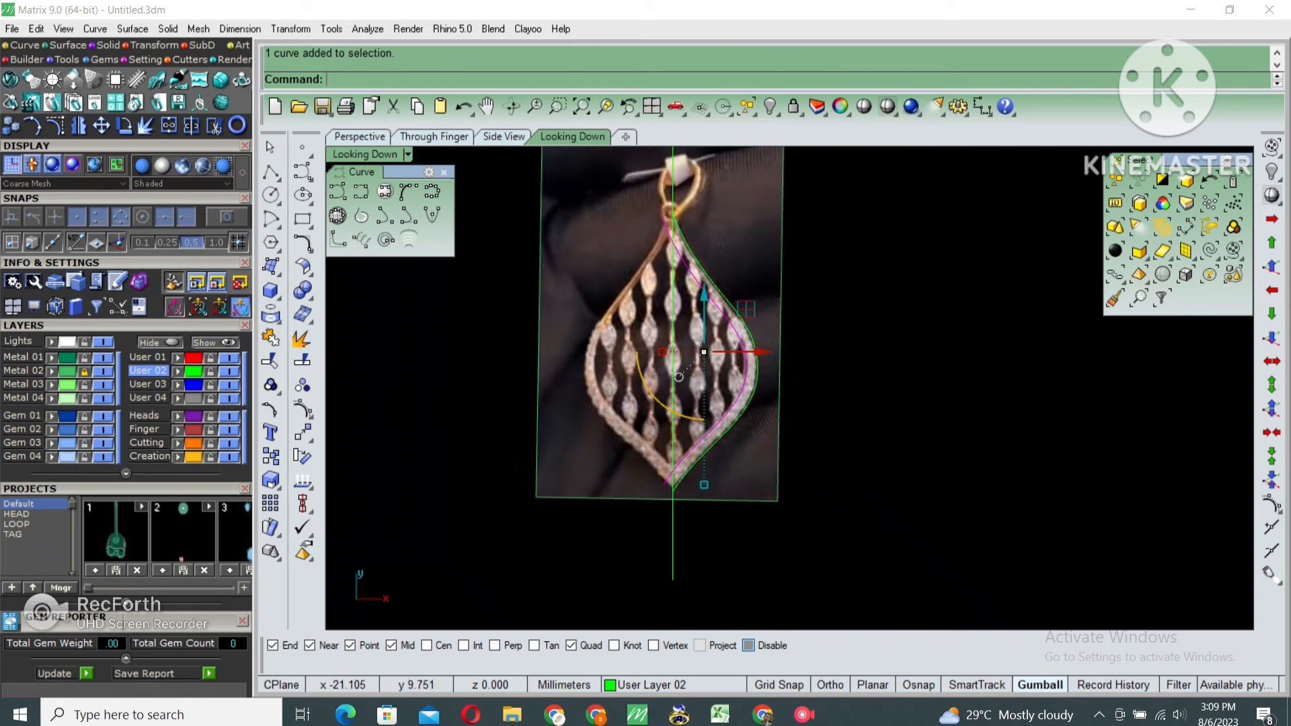
{"action": "left_click", "coordinate": [361, 191]}
{"action": "scroll", "coordinate": [675, 269], "scroll_direction": "down", "scroll_amount": 2}
{"action": "scroll", "coordinate": [680, 430], "scroll_direction": "up", "scroll_amount": 6}
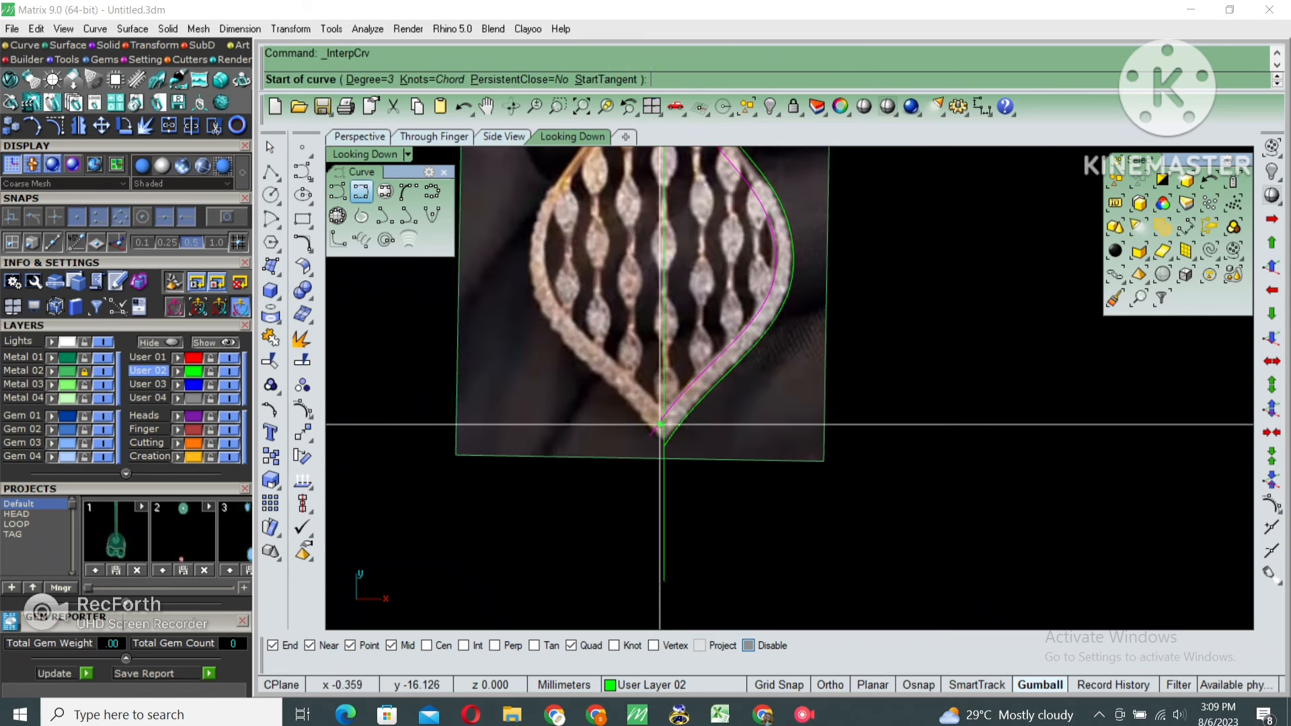
{"action": "left_click", "coordinate": [659, 424]}
{"action": "left_click", "coordinate": [690, 387]}
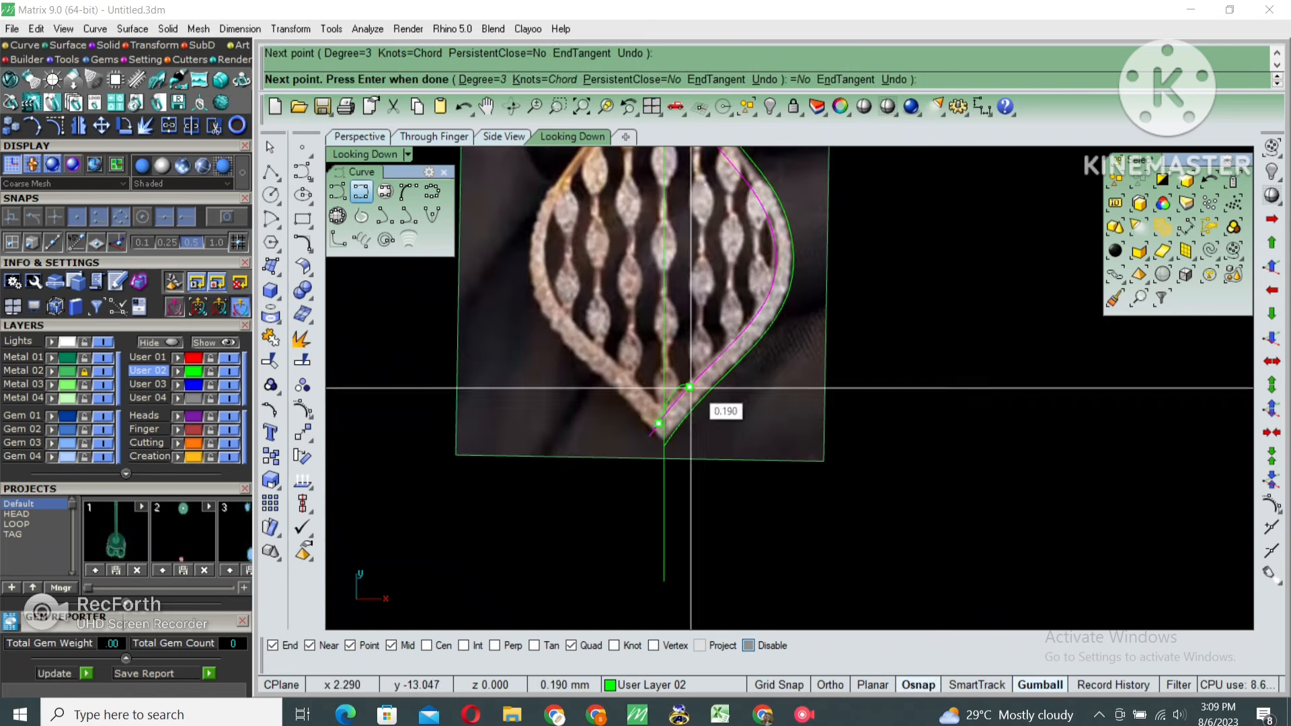
{"action": "left_click", "coordinate": [725, 351]}
{"action": "left_click", "coordinate": [759, 311]}
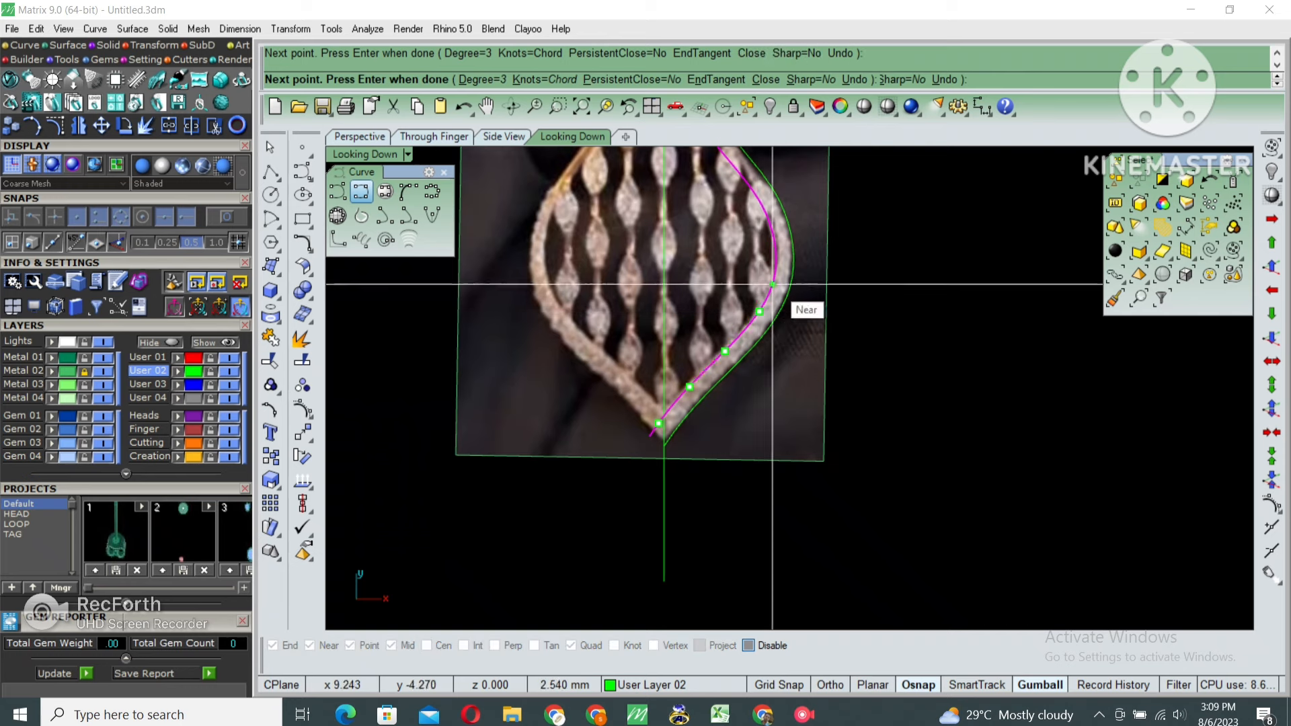
{"action": "right_click_drag", "start_coordinate": [776, 261], "coordinate": [760, 324]}
{"action": "left_click", "coordinate": [760, 324]}
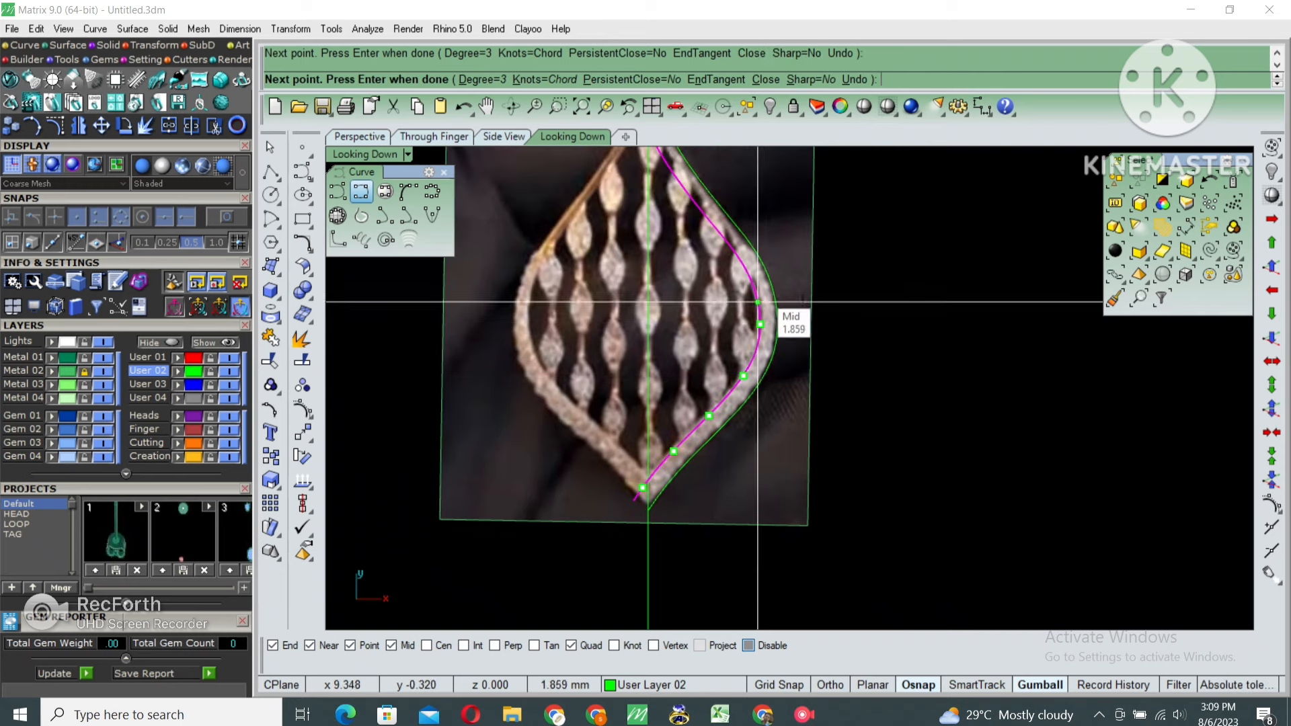
{"action": "left_click", "coordinate": [752, 270]}
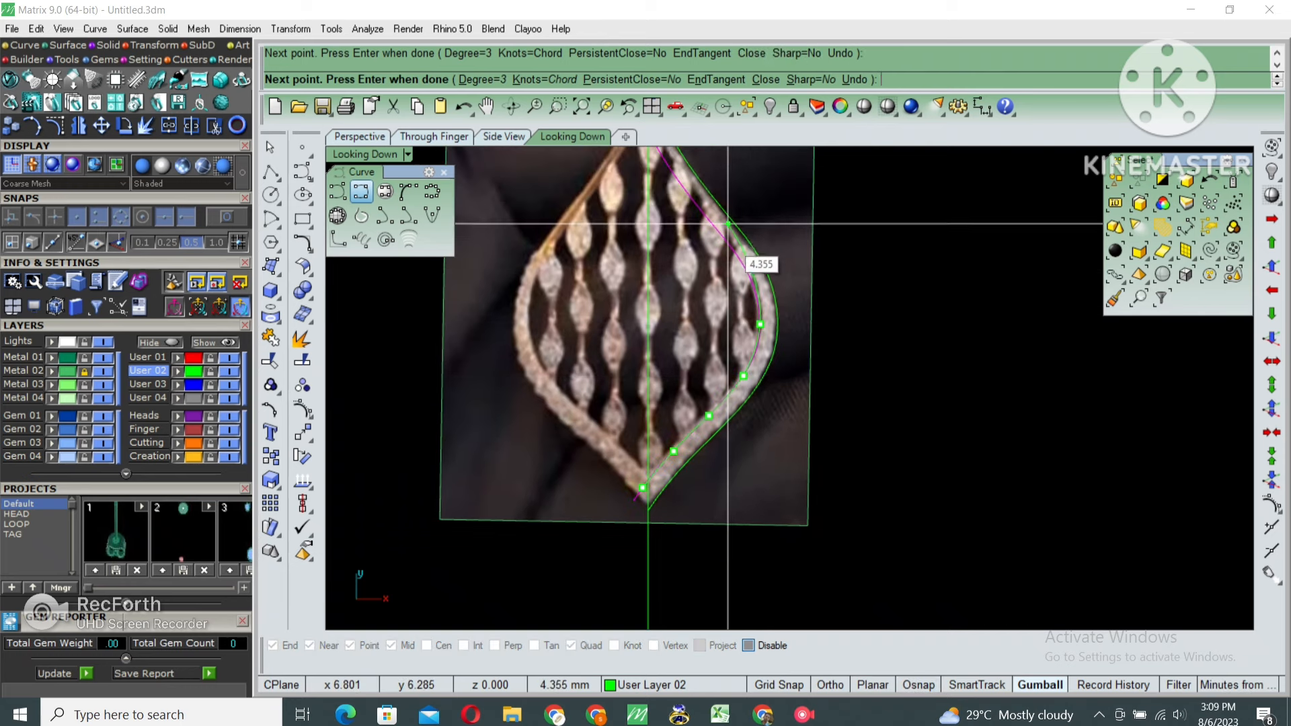
{"action": "scroll", "coordinate": [753, 274], "scroll_direction": "up", "scroll_amount": 4}
{"action": "left_click", "coordinate": [730, 279]}
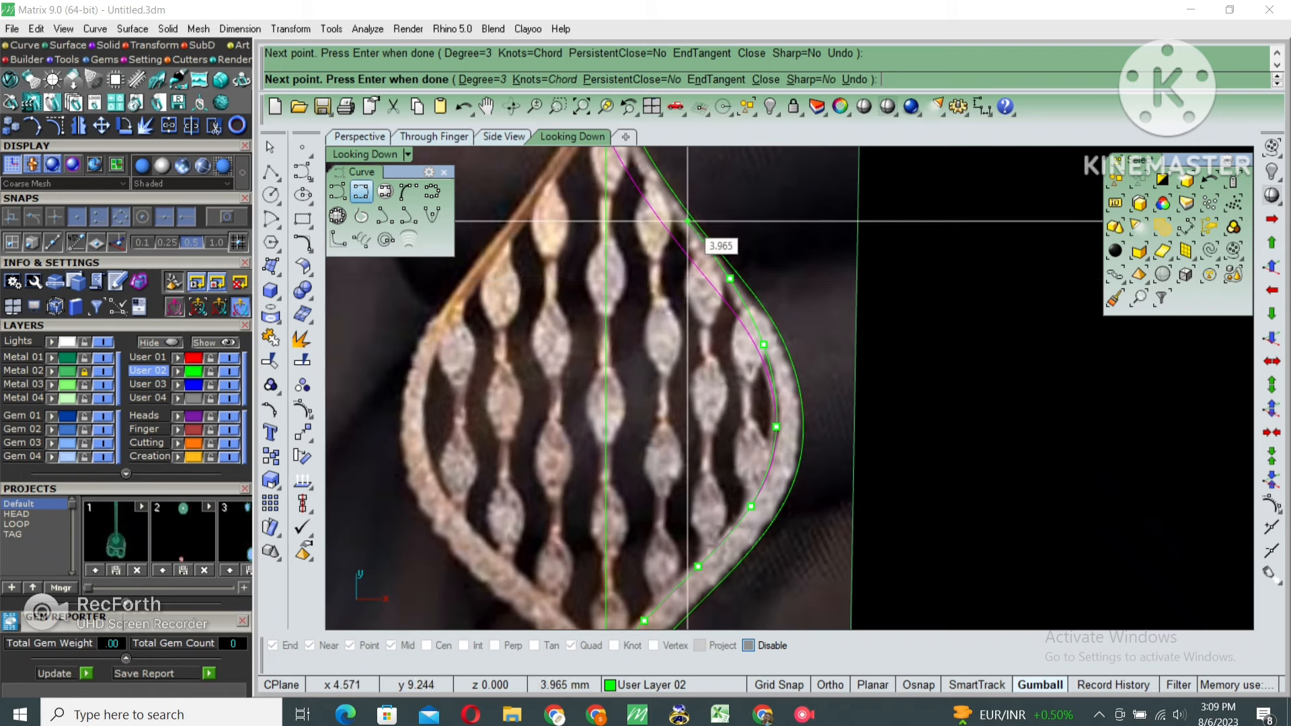
{"action": "left_click", "coordinate": [690, 216], "text": "alt"}
{"action": "right_click_drag", "start_coordinate": [653, 163], "coordinate": [679, 316]}
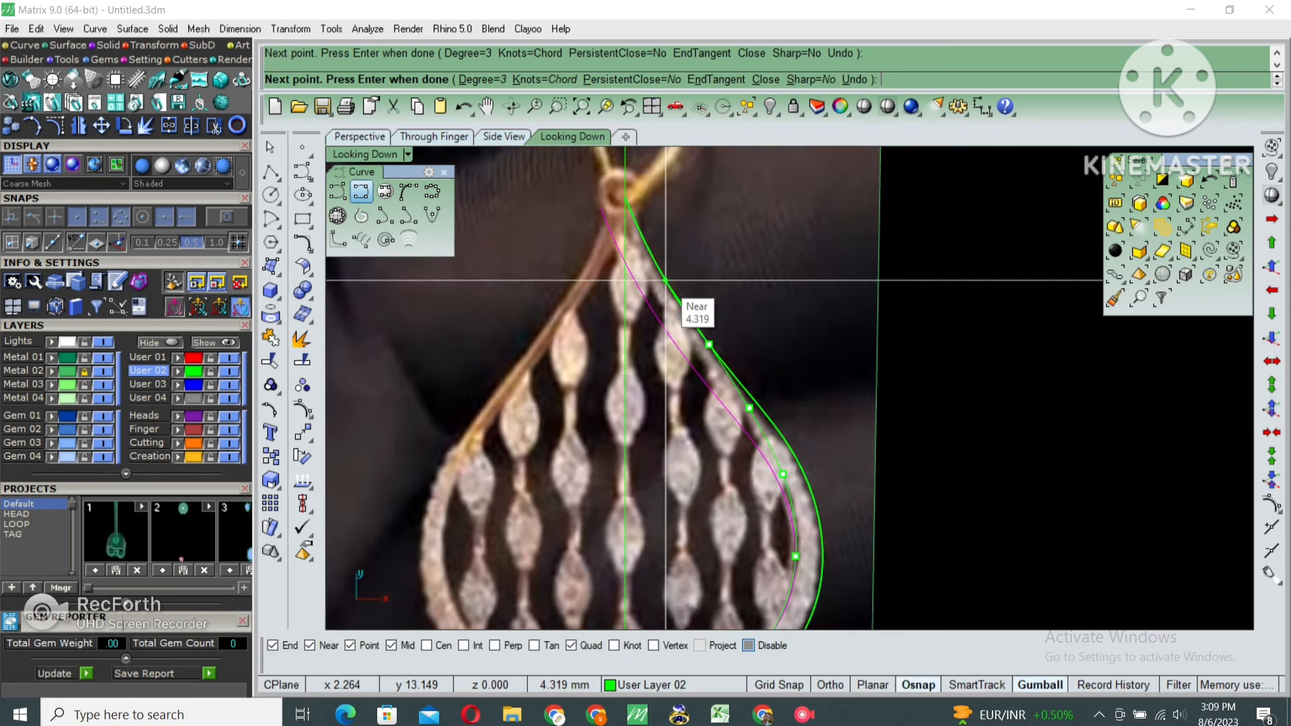
{"action": "left_click", "coordinate": [665, 280], "text": "alt"}
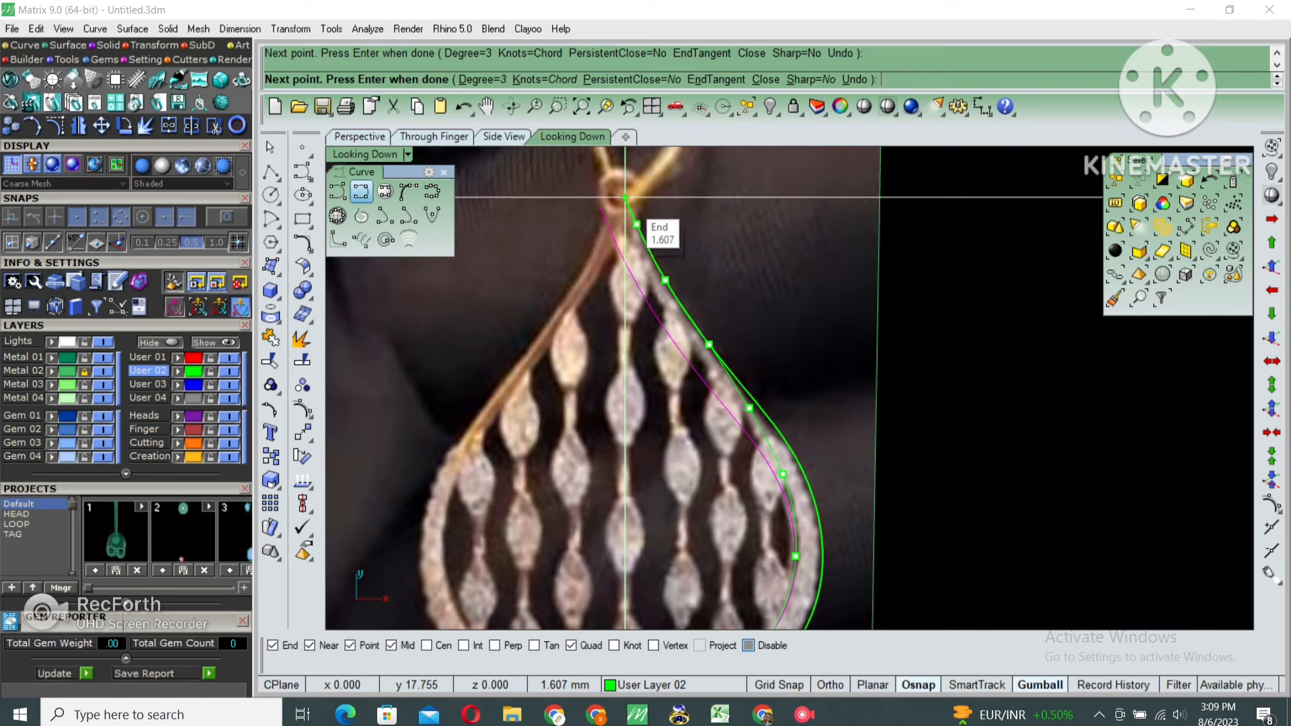
{"action": "left_click", "coordinate": [626, 197], "text": "alt"}
{"action": "right_click", "coordinate": [705, 308]}
{"action": "scroll", "coordinate": [705, 310], "scroll_direction": "down", "scroll_amount": 6}
{"action": "key", "text": "Delete"}
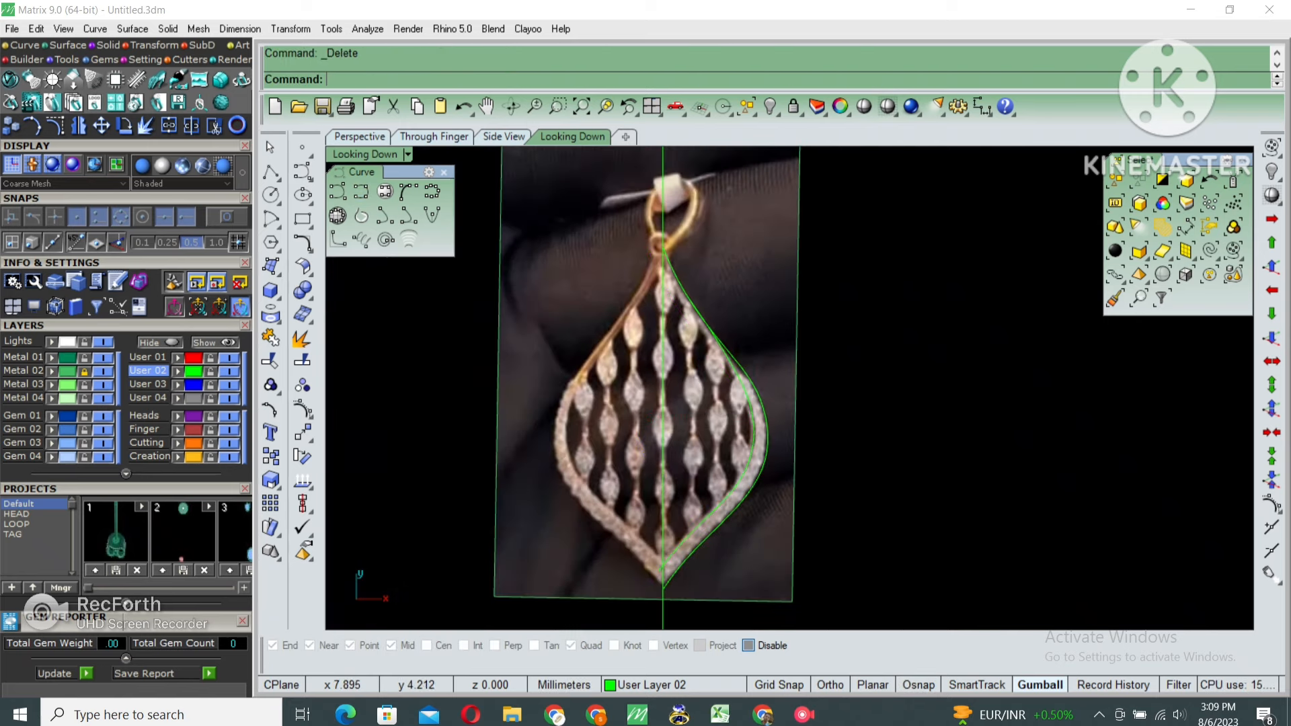
Hide the Metal 02 layer with the reference picture
{"action": "left_click", "coordinate": [697, 312]}
{"action": "right_click_drag", "start_coordinate": [674, 326], "coordinate": [670, 278]}
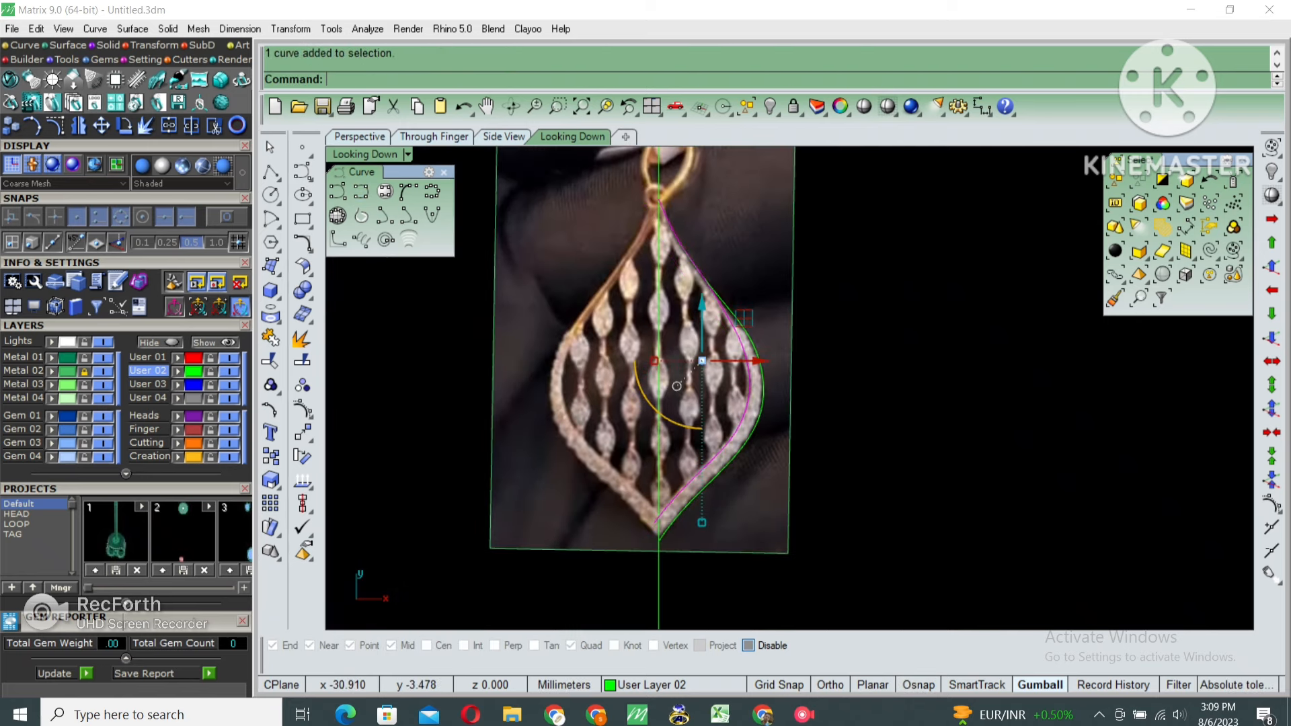
{"action": "left_click", "coordinate": [103, 371]}
{"action": "key", "text": "Escape"}
{"action": "left_click", "coordinate": [746, 359]}
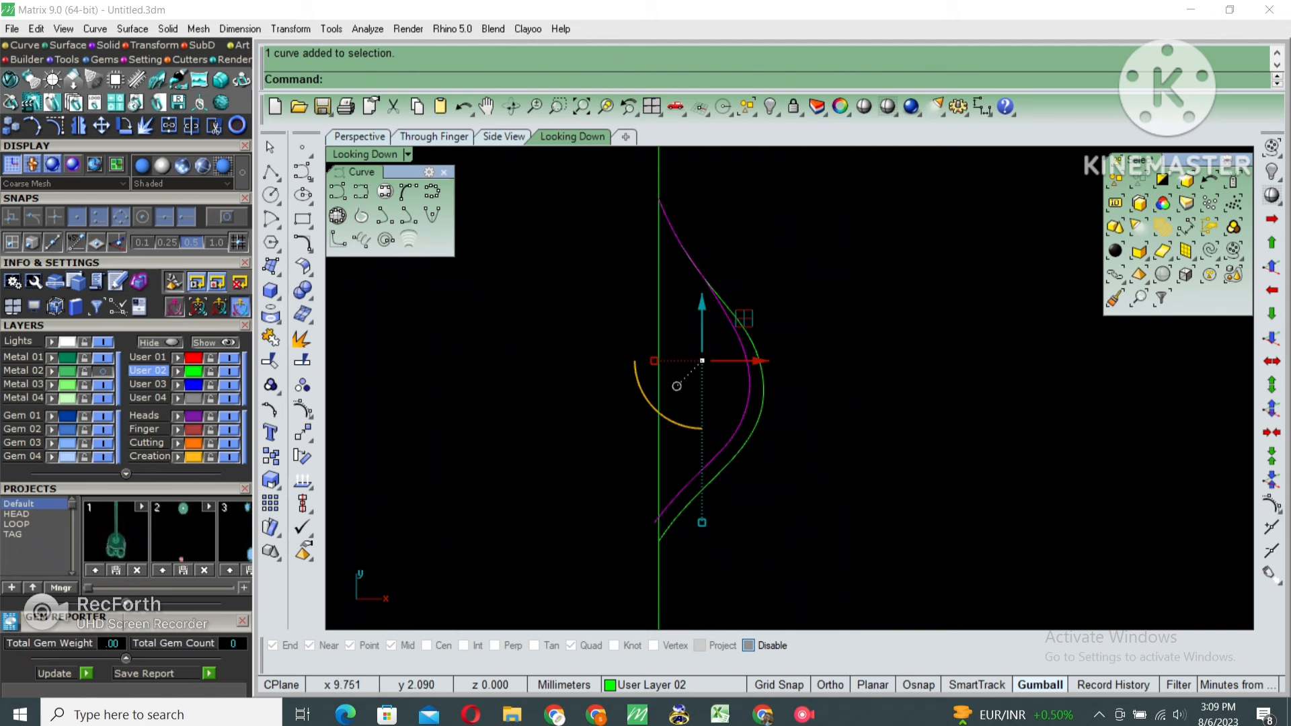
{"action": "left_click", "coordinate": [761, 363], "text": "shift"}
{"action": "right_click_drag", "start_coordinate": [767, 403], "coordinate": [794, 366]}
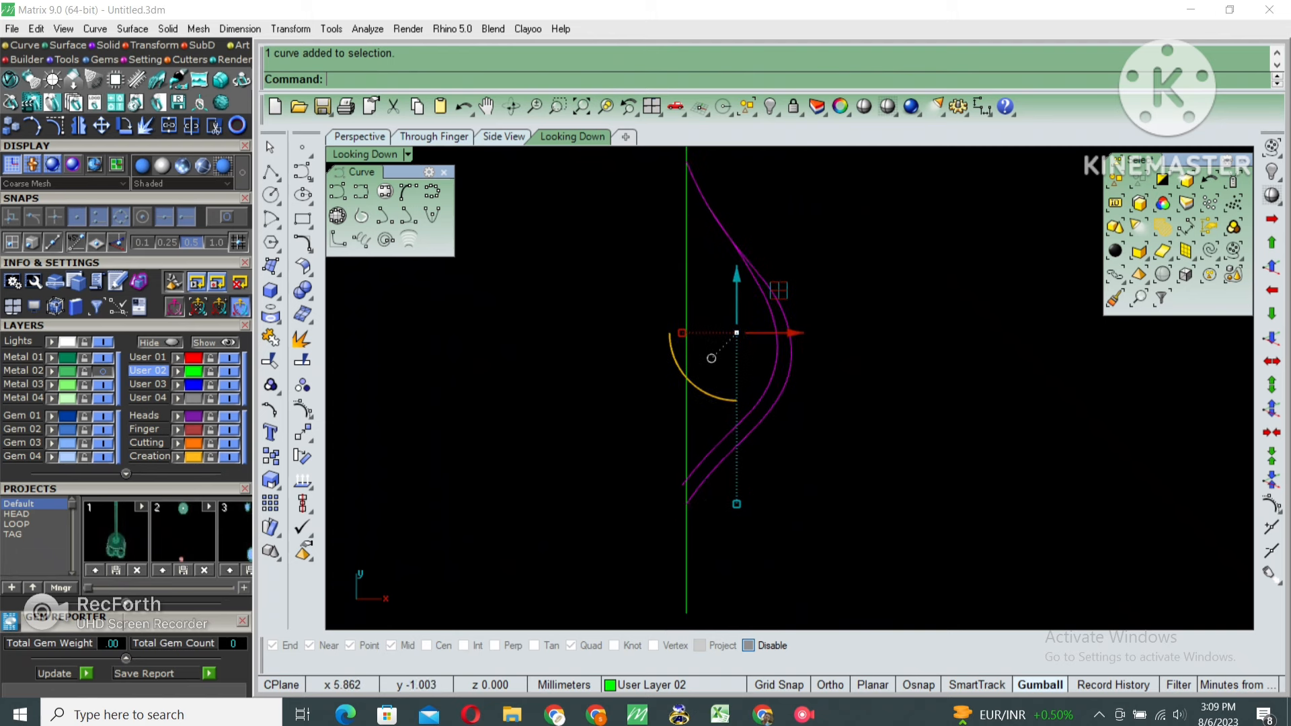
{"action": "key", "text": "Return"}
{"action": "key", "text": "Escape"}
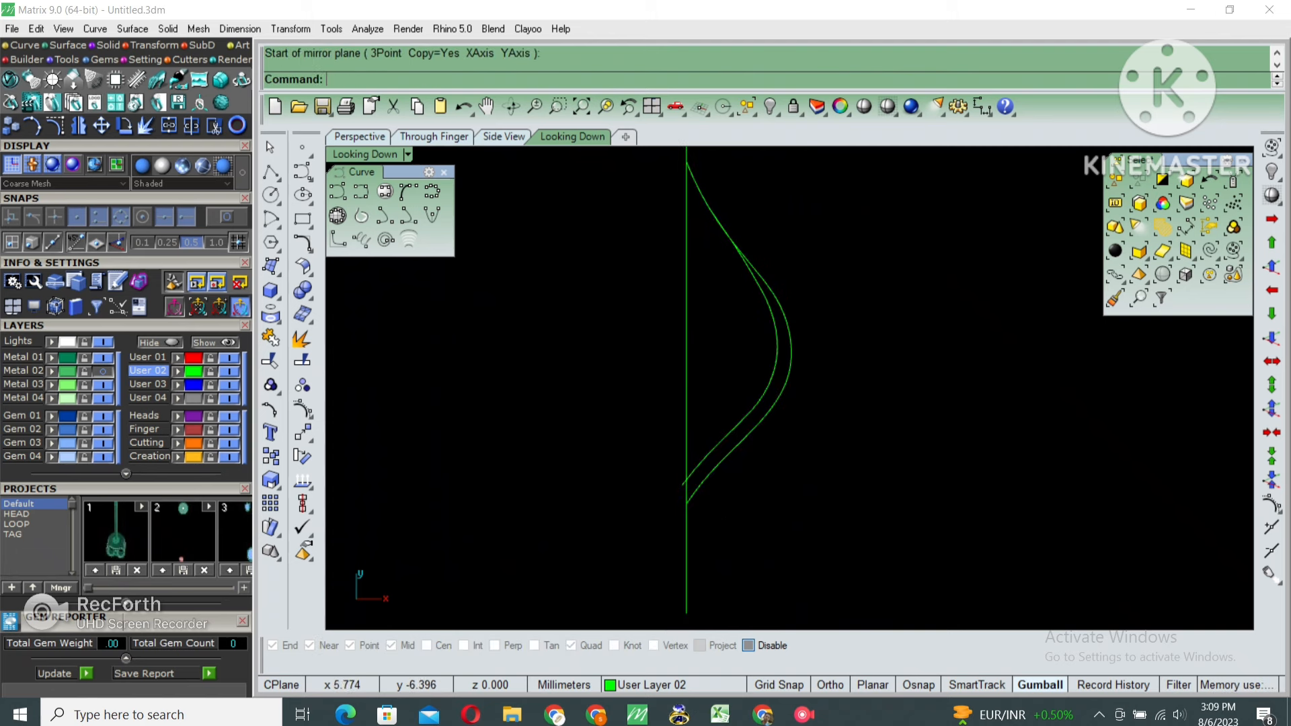
Split the inner border curve with the vertical centre line and delete the short piece overshooting the line at the lower tip
{"action": "left_click", "coordinate": [769, 383]}
{"action": "type", "text": "Split"}
{"action": "key", "text": "Return"}
{"action": "left_click", "coordinate": [686, 263]}
{"action": "key", "text": "Return"}
{"action": "left_click", "coordinate": [762, 398], "text": "ctrl"}
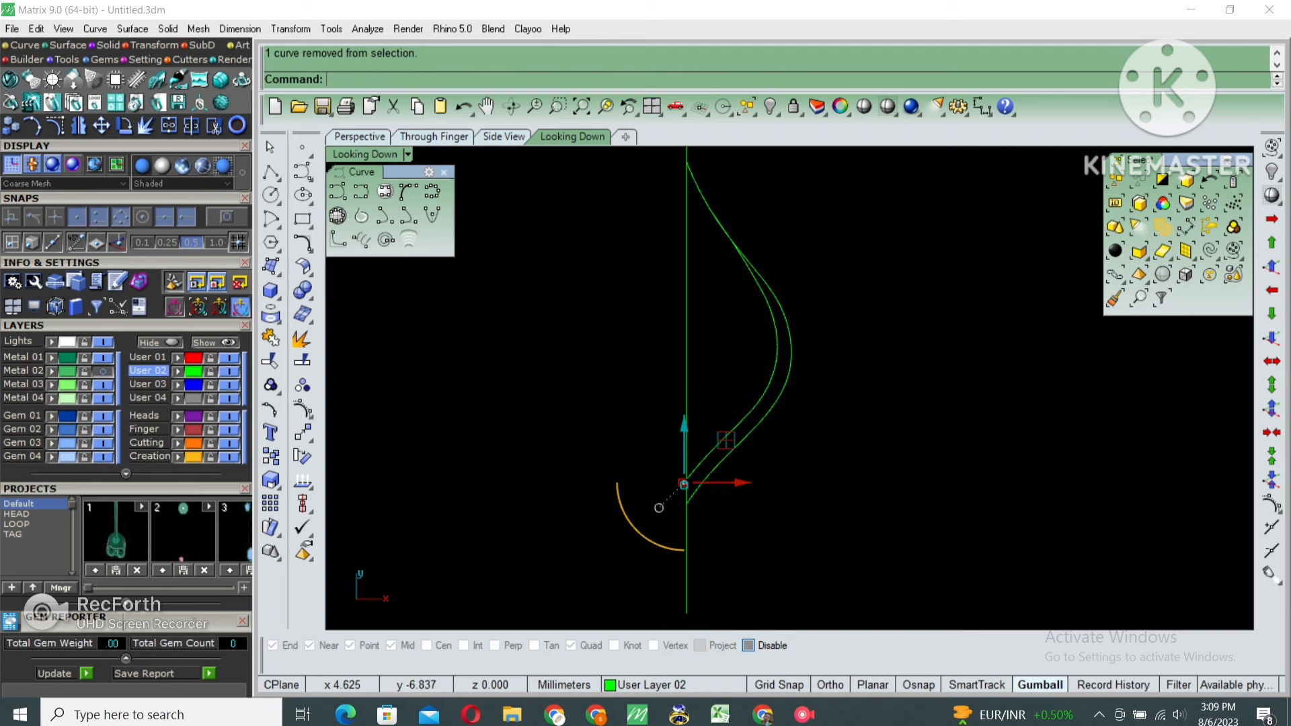
{"action": "key", "text": "Delete"}
Mirror the outline and inner border curves across the vertical centre line to complete the pendant shape
{"action": "left_click_drag", "start_coordinate": [845, 341], "coordinate": [781, 290]}
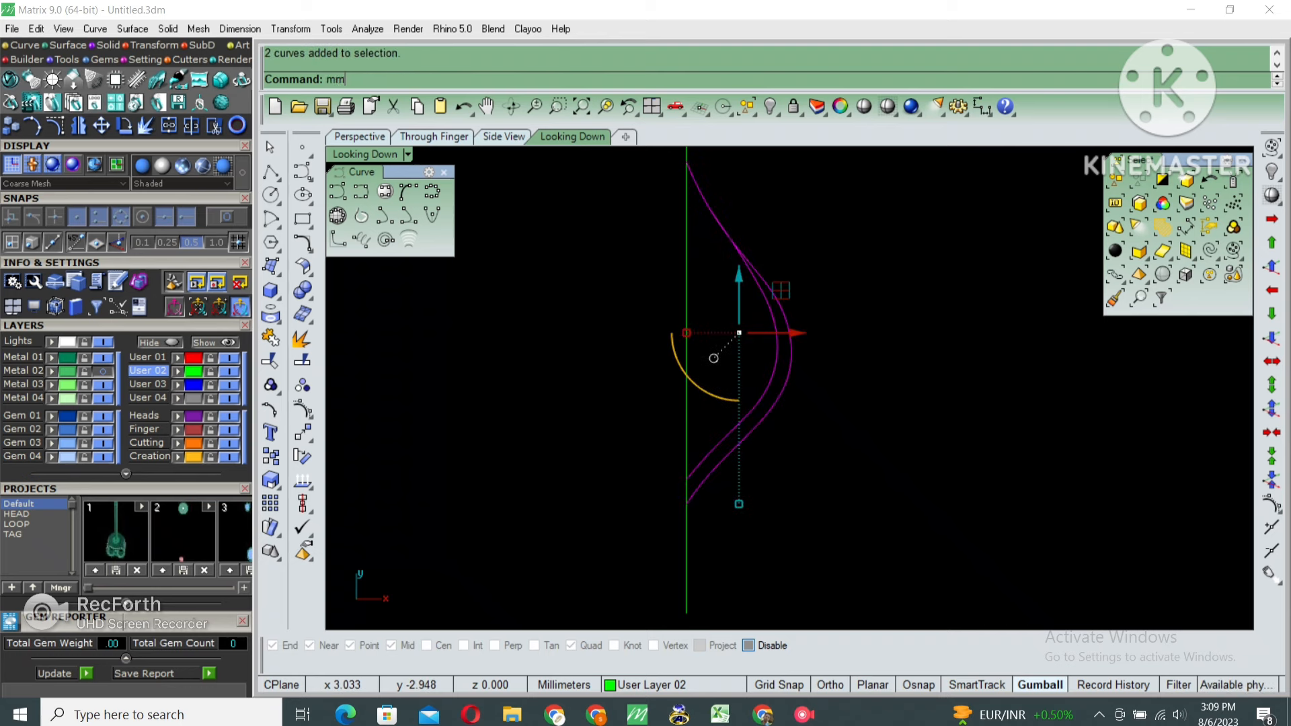
{"action": "type", "text": "mm"}
{"action": "key", "text": "Return"}
{"action": "left_click", "coordinate": [686, 332]}
{"action": "left_click", "coordinate": [686, 436]}
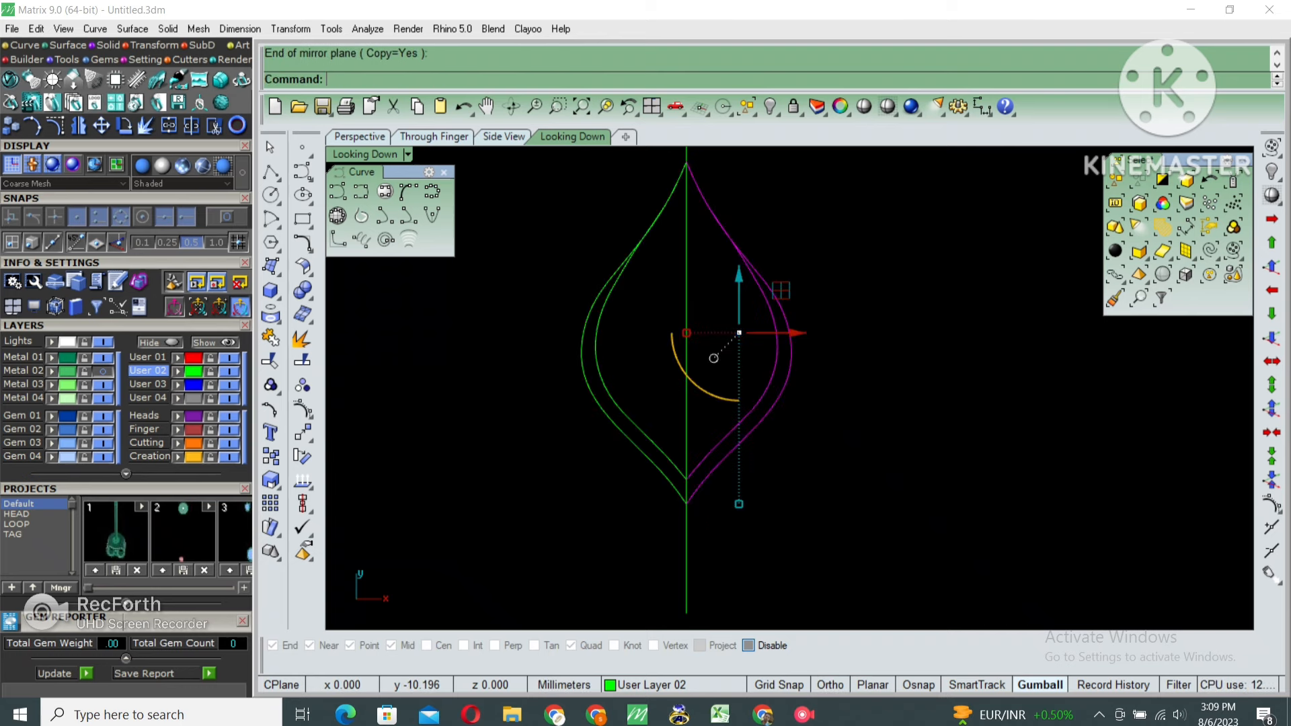
{"action": "scroll", "coordinate": [622, 555], "scroll_direction": "down", "scroll_amount": 4}
{"action": "key", "text": "Escape"}
{"action": "scroll", "coordinate": [730, 377], "scroll_direction": "up", "scroll_amount": 2}
Show the Metal 02 layer again to compare the mirrored curves with the reference picture
{"action": "left_click_drag", "start_coordinate": [764, 421], "coordinate": [697, 343]}
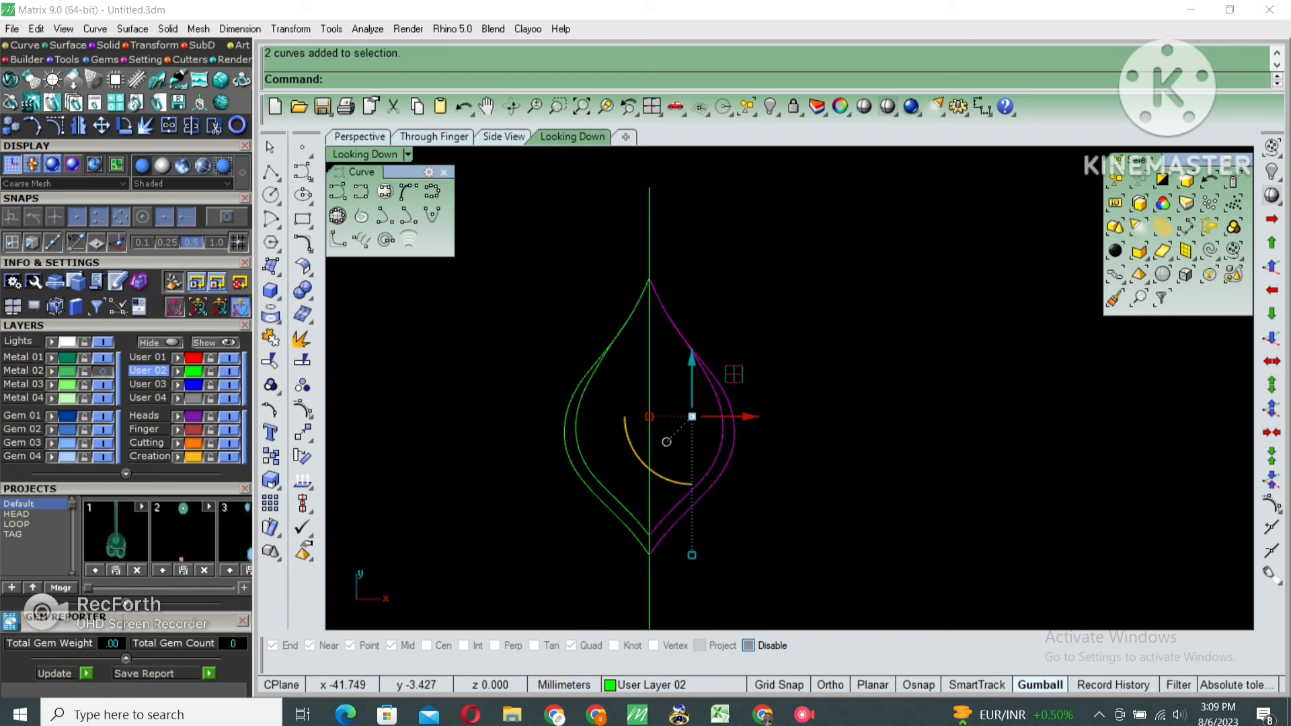
{"action": "left_click", "coordinate": [103, 371]}
{"action": "key", "text": "Escape"}
{"action": "right_click_drag", "start_coordinate": [640, 390], "coordinate": [651, 340]}
Measure the height and width of the central marquise in the reference picture, and hide the Metal 02 layer again
{"action": "type", "text": "d"}
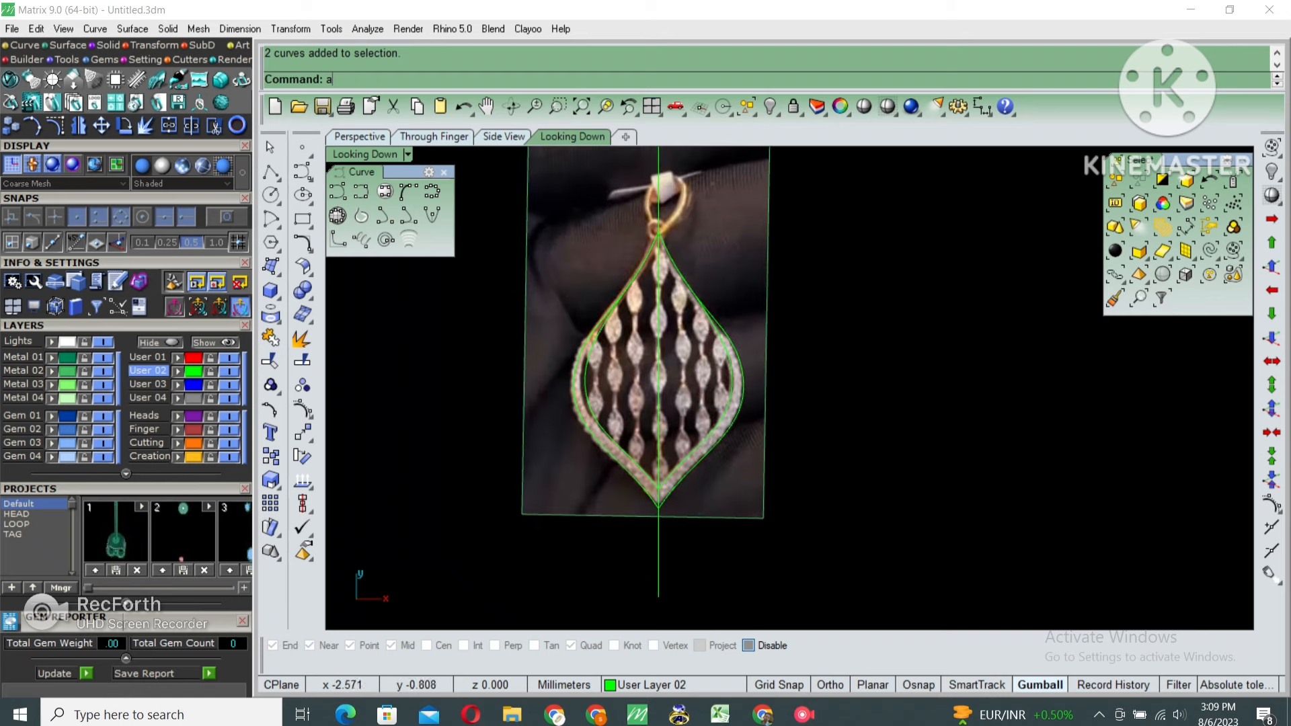
{"action": "key", "text": "Return"}
{"action": "scroll", "coordinate": [675, 386], "scroll_direction": "up", "scroll_amount": 6}
{"action": "scroll", "coordinate": [674, 386], "scroll_direction": "up", "scroll_amount": 2}
{"action": "left_click", "coordinate": [659, 373]}
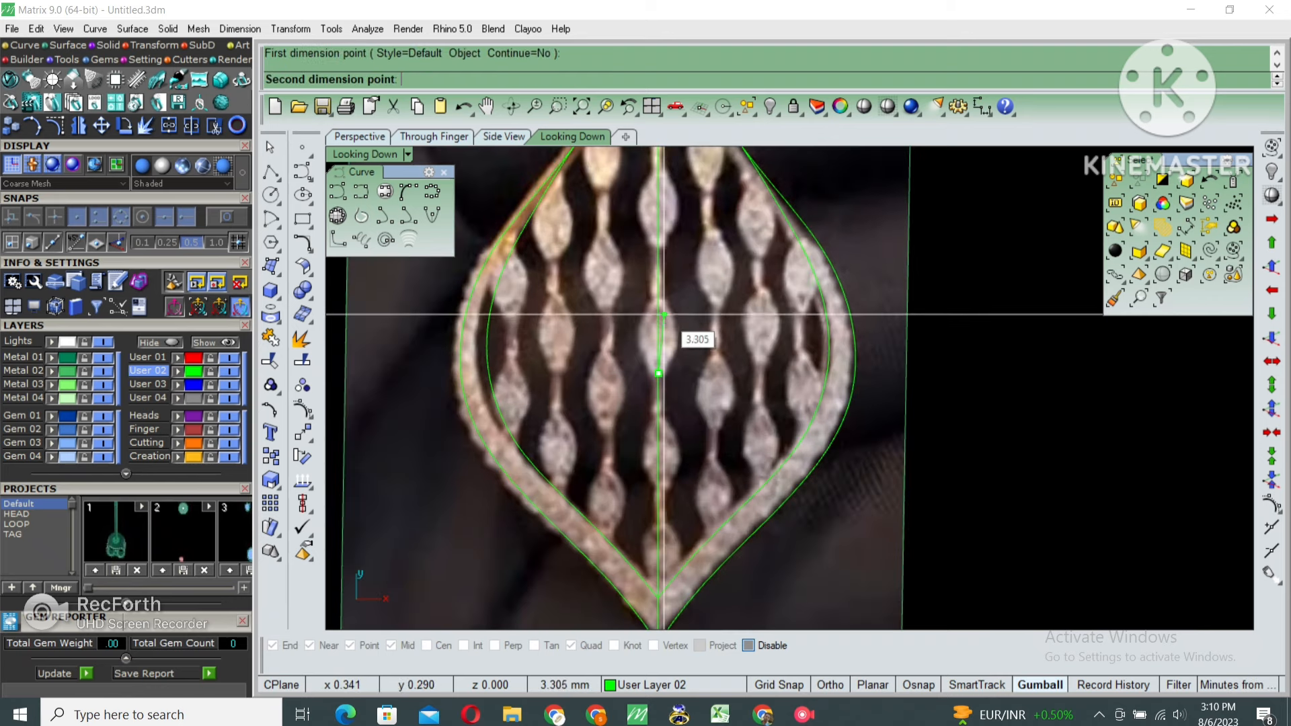
{"action": "key", "text": "Escape"}
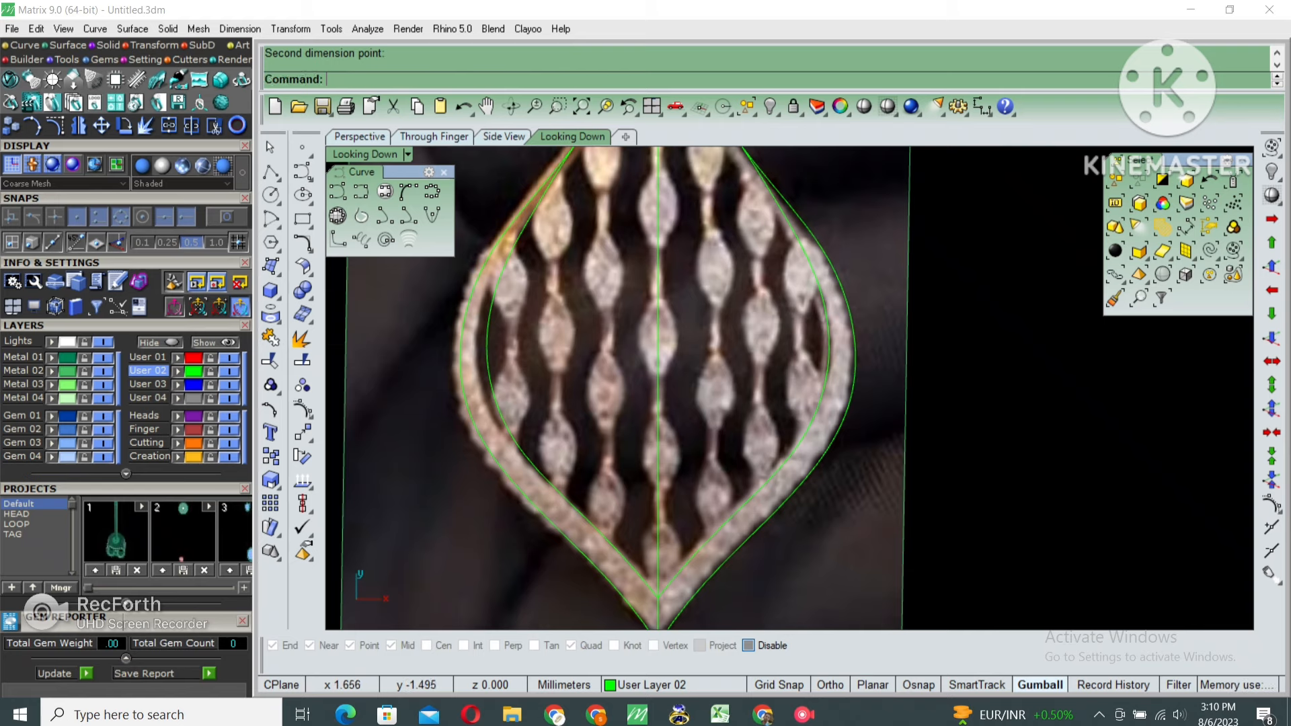
{"action": "key", "text": "Return"}
{"action": "left_click", "coordinate": [659, 340]}
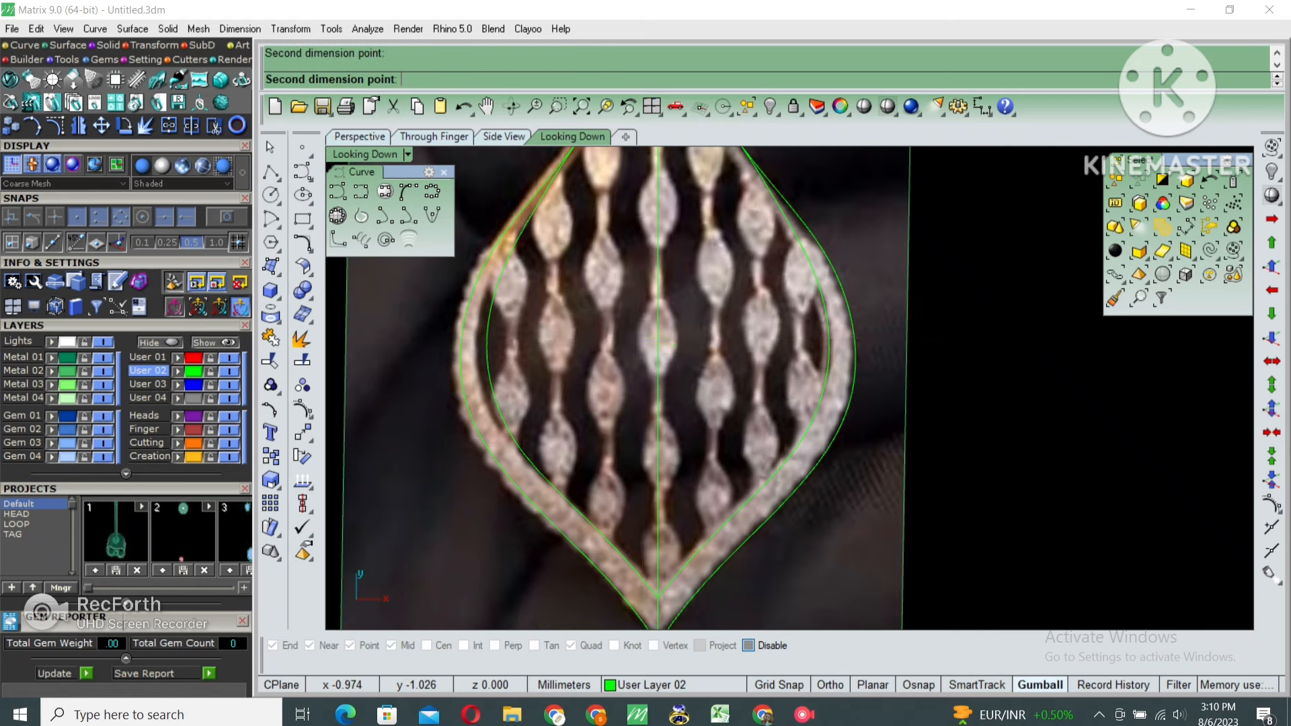
{"action": "key", "text": "Escape"}
{"action": "left_click", "coordinate": [103, 371]}
{"action": "scroll", "coordinate": [578, 325], "scroll_direction": "down", "scroll_amount": 6}
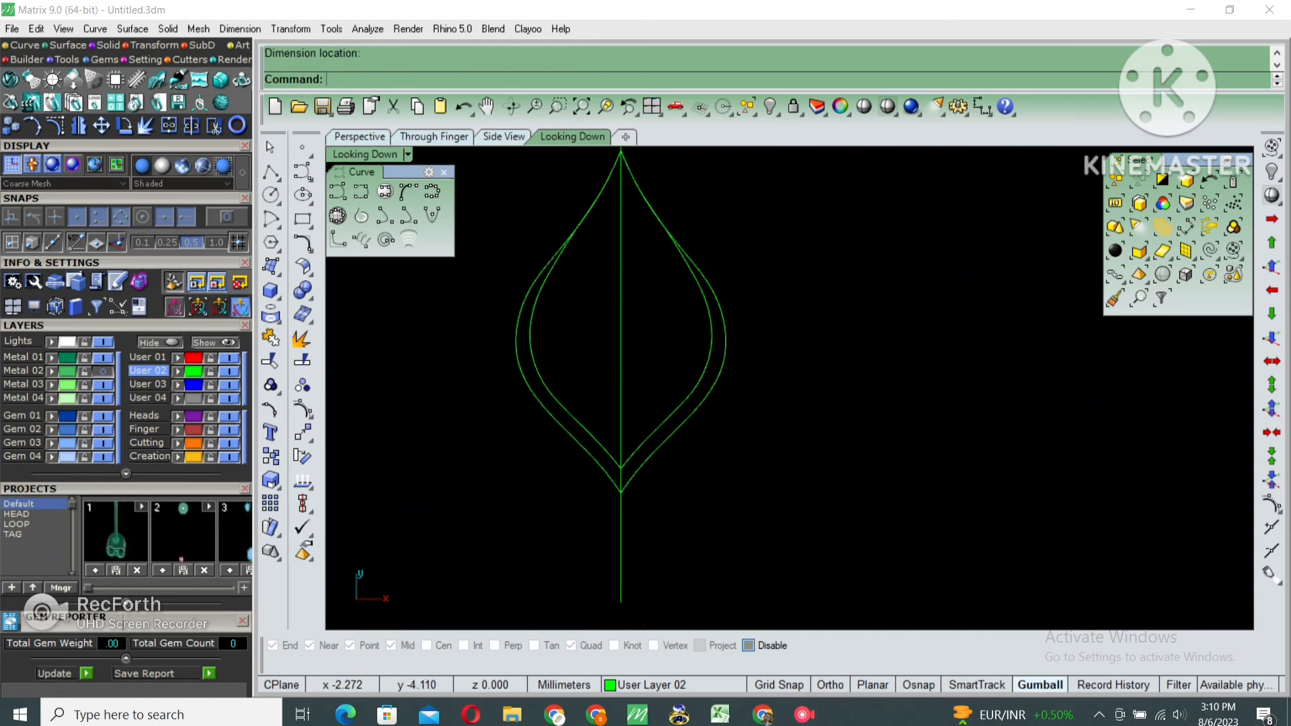
Draw two concentric circles with diameters of 3.5 mm and 1.75 mm centred on the origin
{"action": "left_click", "coordinate": [271, 195]}
{"action": "type", "text": "0"}
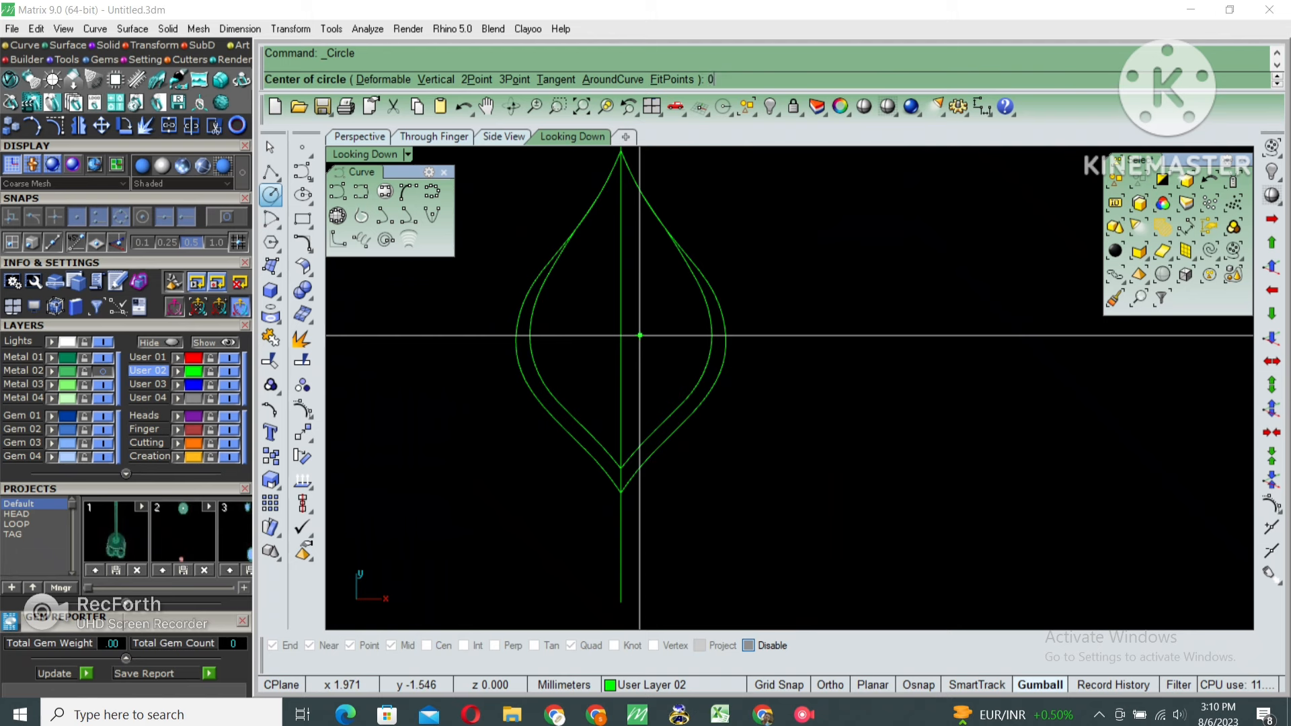
{"action": "key", "text": "Return"}
{"action": "type", "text": "3.5"}
{"action": "key", "text": "Return"}
{"action": "key", "text": "Return"}
{"action": "type", "text": "0"}
{"action": "key", "text": "Return"}
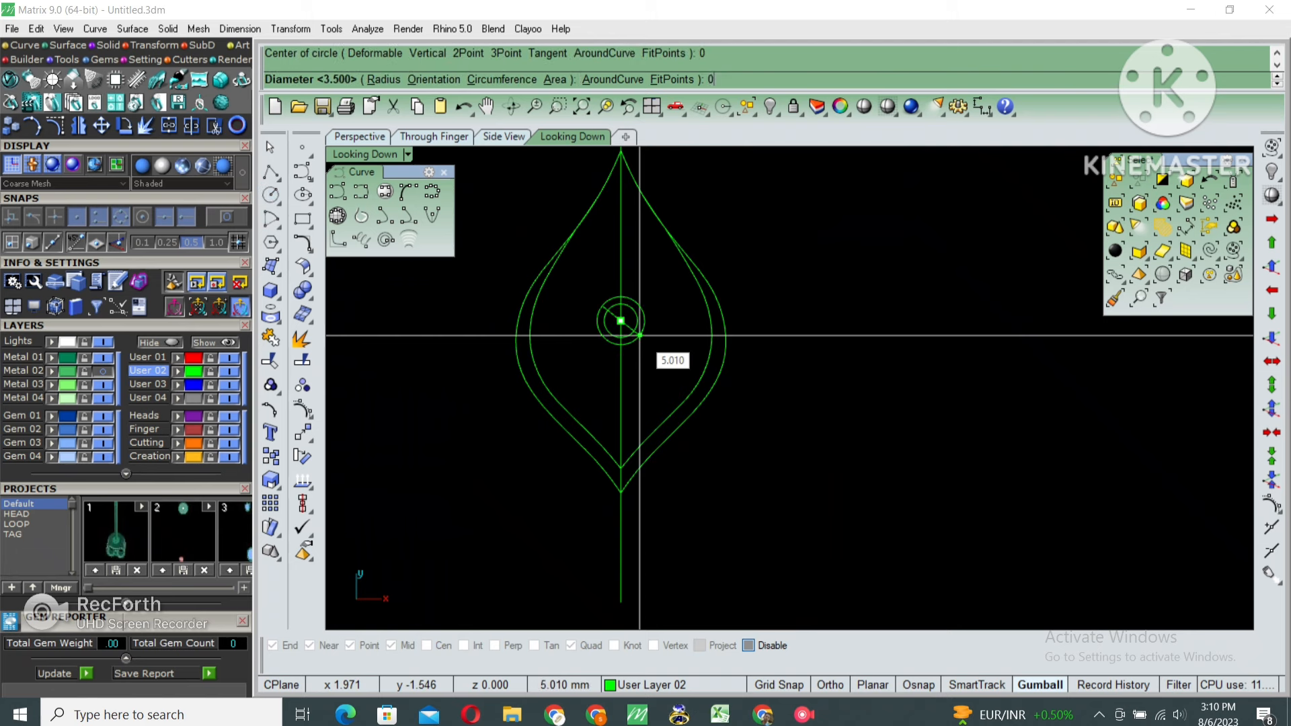
{"action": "type", "text": "1.75"}
{"action": "key", "text": "Return"}
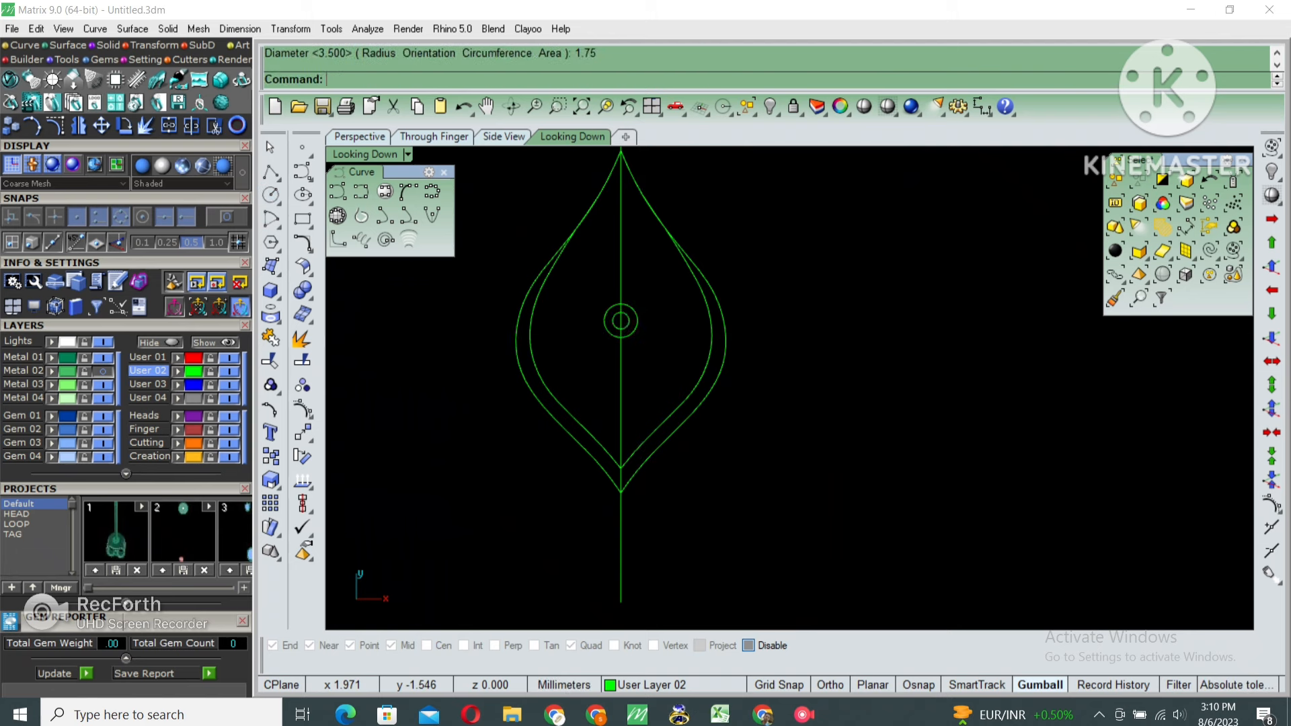
{"action": "scroll", "coordinate": [628, 329], "scroll_direction": "up", "scroll_amount": 2}
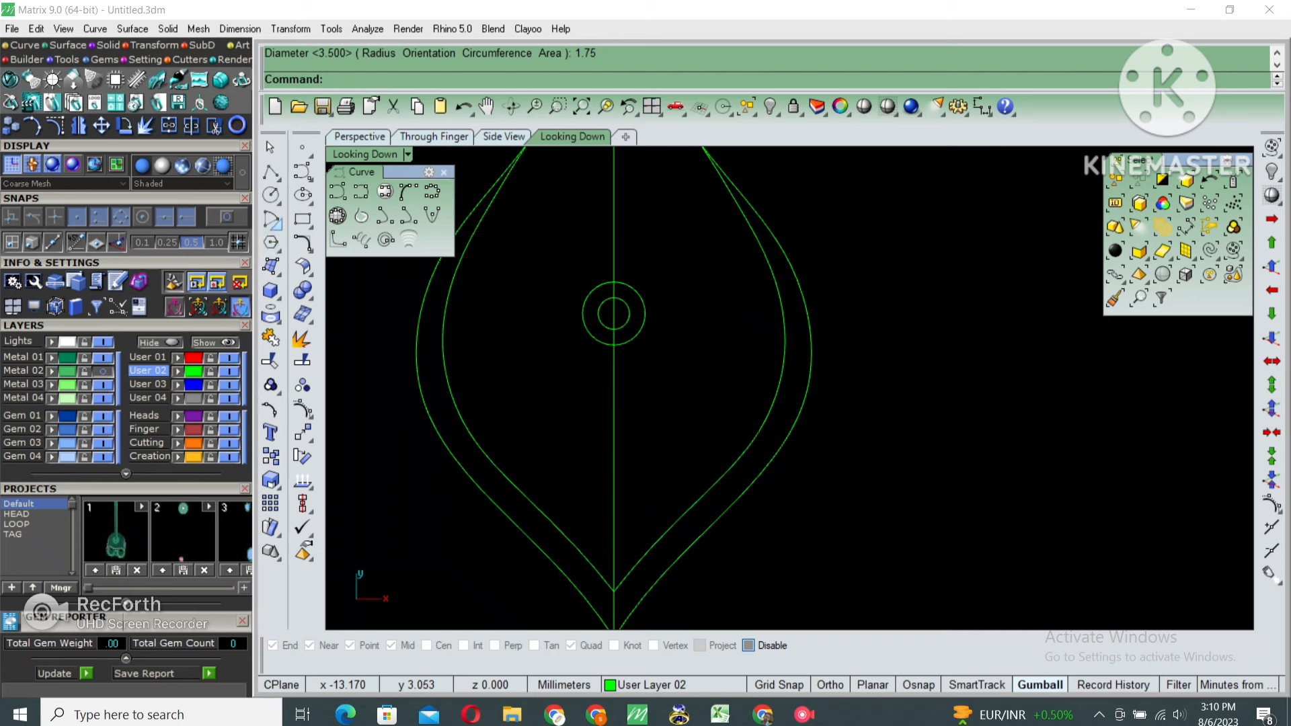
Draw an arc from the upper to the lower quadrant of the 3.5 mm circle, passing through the left quadrant of the 1.75 mm circle
{"action": "left_click", "coordinate": [302, 243]}
{"action": "left_click", "coordinate": [614, 281]}
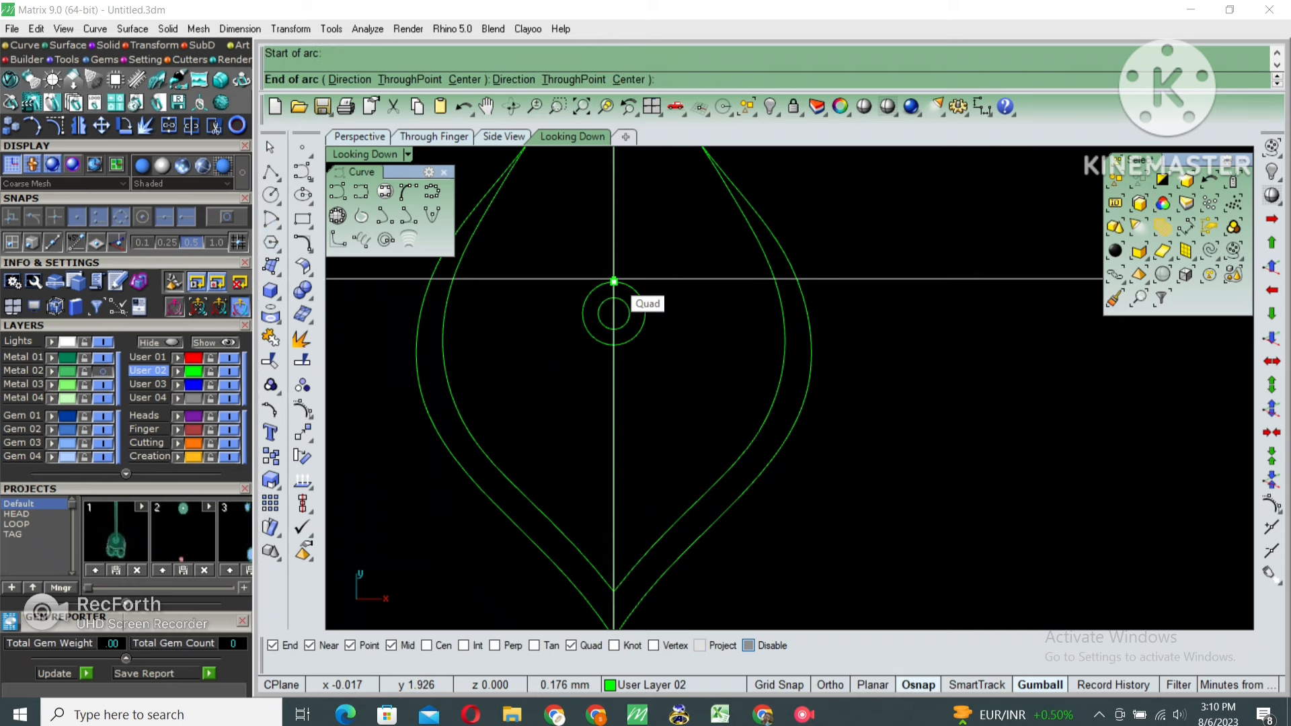
{"action": "scroll", "coordinate": [618, 345], "scroll_direction": "up", "scroll_amount": 1}
{"action": "left_click", "coordinate": [614, 345]}
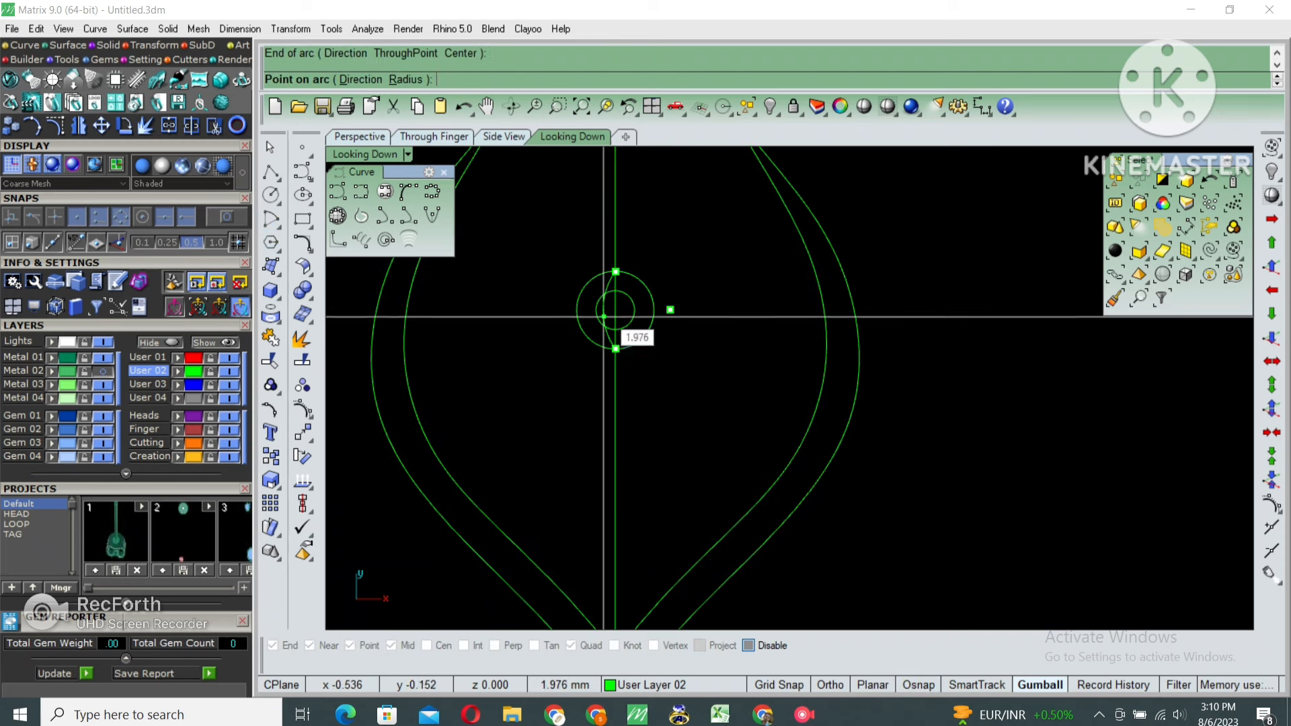
{"action": "left_click", "coordinate": [603, 315]}
Mirror the arc across the vertical centre line to form the marquise shape
{"action": "left_click", "coordinate": [604, 314]}
{"action": "type", "text": "M"}
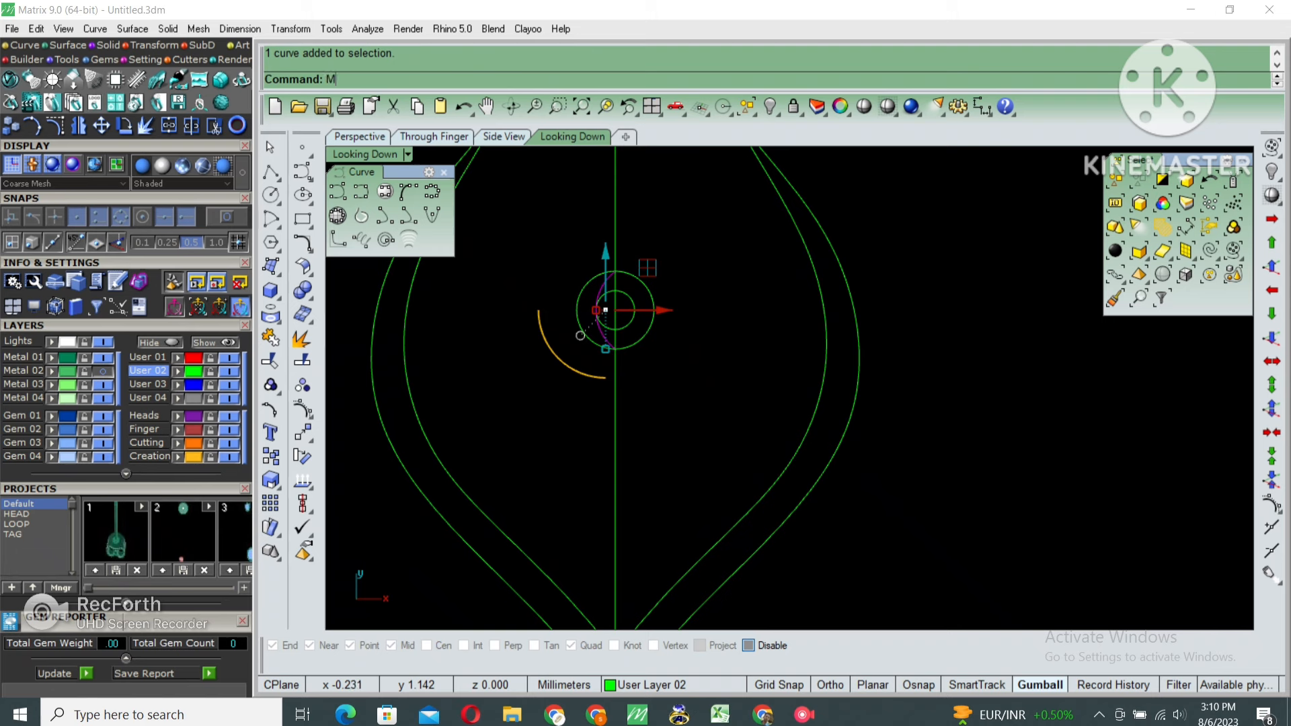
{"action": "type", "text": "irror"}
{"action": "key", "text": "Return"}
{"action": "left_click", "coordinate": [615, 310]}
{"action": "left_click", "coordinate": [615, 269]}
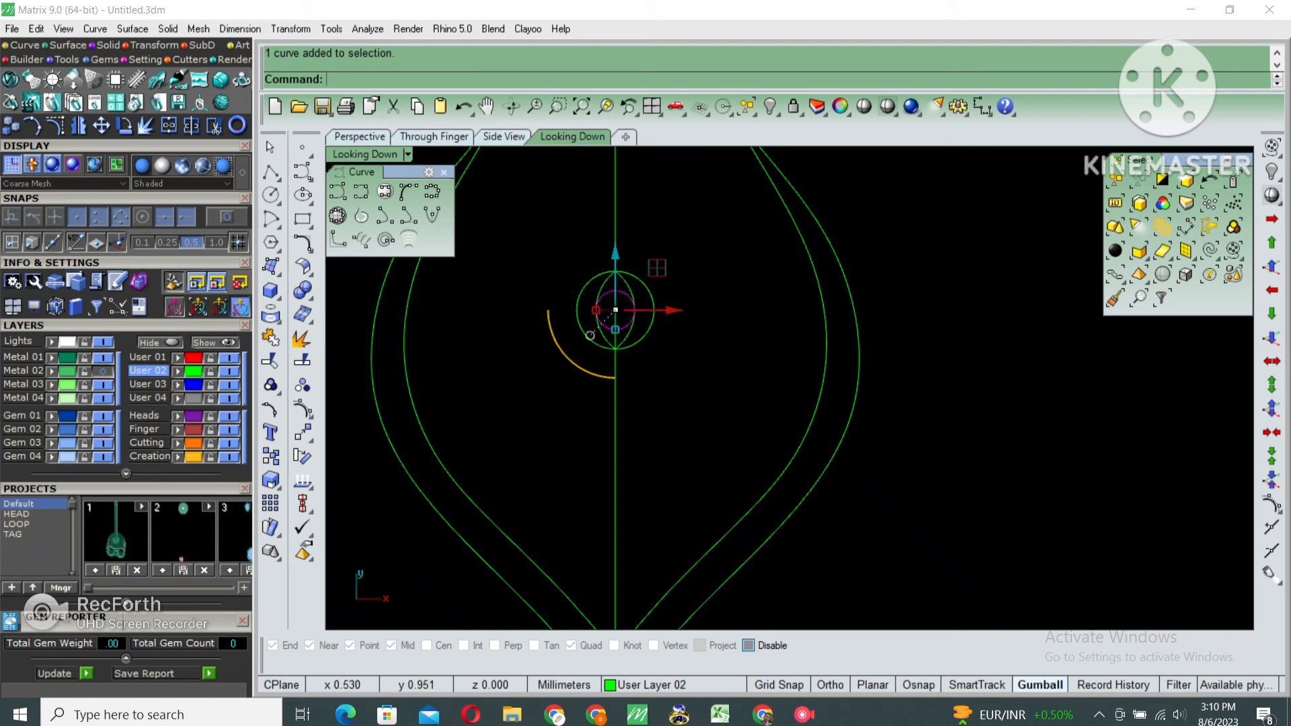
Delete both construction circles around the marquise
{"action": "key", "text": "Delete"}
{"action": "left_click", "coordinate": [648, 288]}
{"action": "key", "text": "Delete"}
{"action": "left_click_drag", "start_coordinate": [540, 236], "coordinate": [708, 378]}
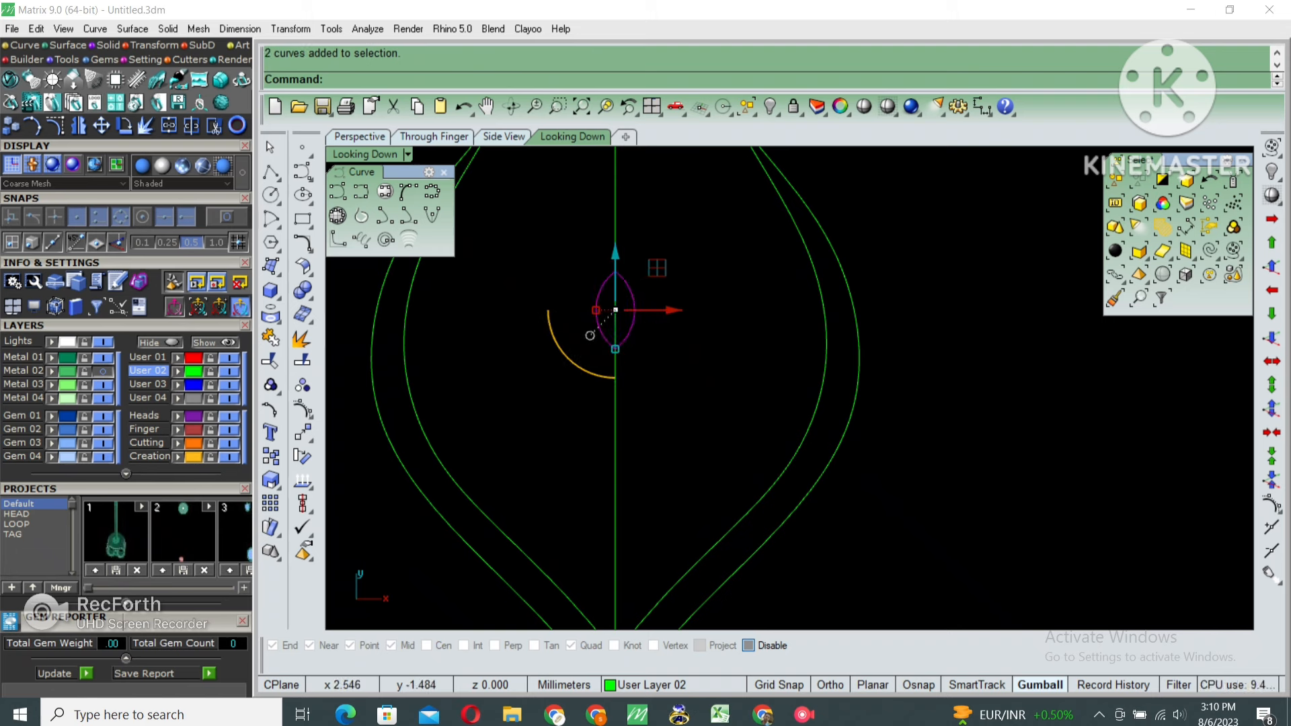
{"action": "type", "text": "AreaCentroid"}
{"action": "key", "text": "Return"}
{"action": "key", "text": "Escape"}
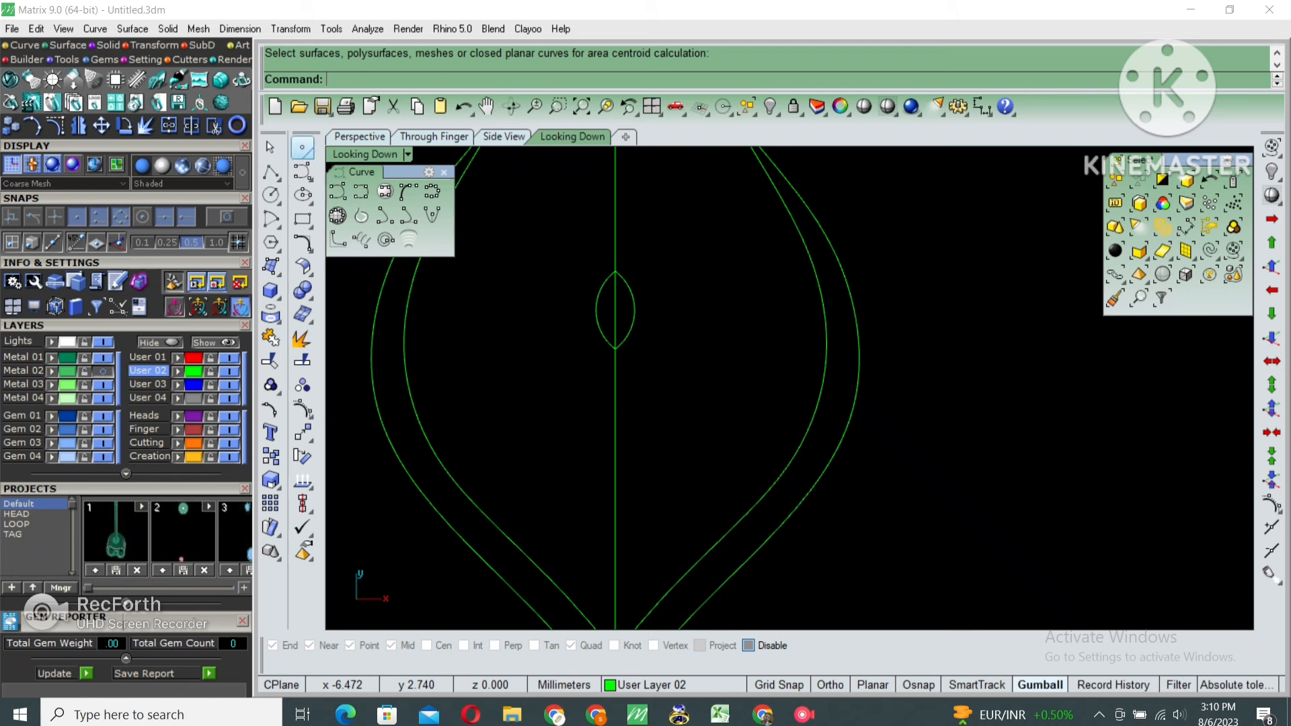
Place a point object at the origin in the centre of the marquise
{"action": "left_click", "coordinate": [302, 147]}
{"action": "type", "text": "0"}
{"action": "key", "text": "Return"}
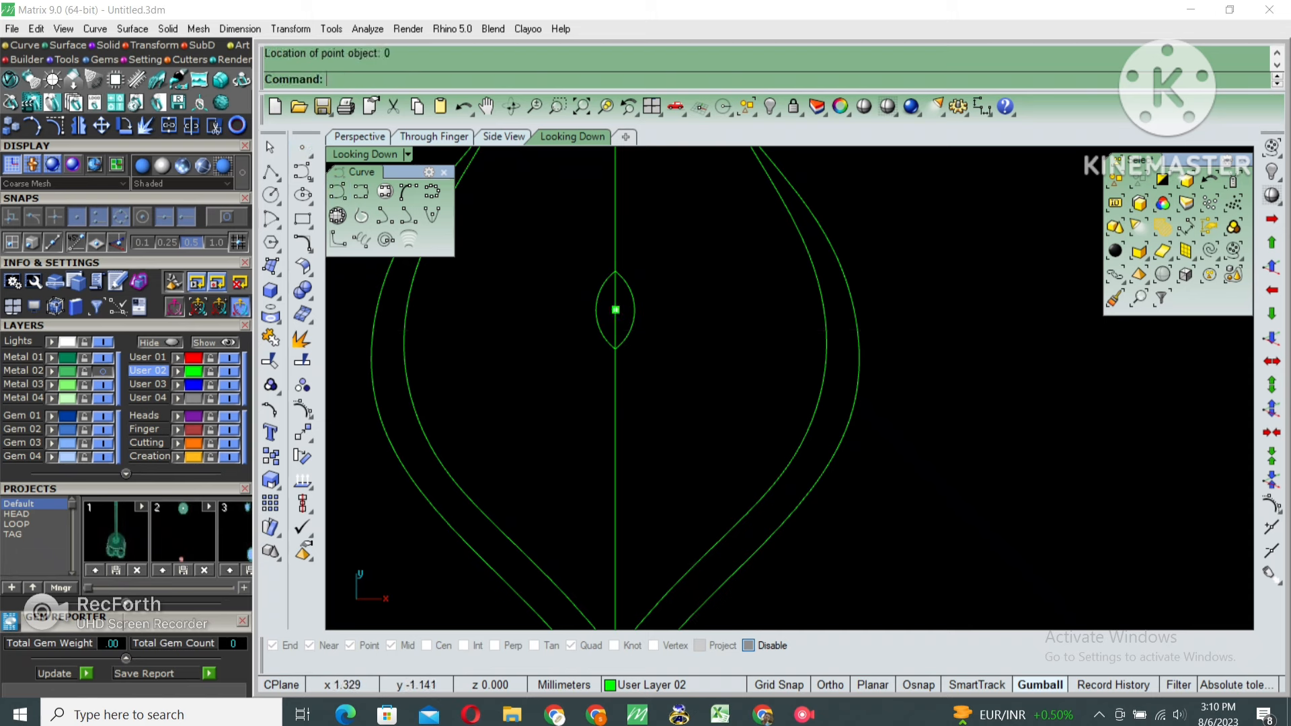
Isolate the marquise by hiding the pendant's outline curves and the centre line, and select its two arcs
{"action": "scroll", "coordinate": [628, 309], "scroll_direction": "up", "scroll_amount": 6}
{"action": "left_click", "coordinate": [637, 292]}
{"action": "left_click", "coordinate": [585, 258], "text": "shift"}
{"action": "left_click_drag", "start_coordinate": [649, 193], "coordinate": [558, 213]}
{"action": "scroll", "coordinate": [673, 306], "scroll_direction": "down", "scroll_amount": 12}
{"action": "key", "text": "ctrl+h"}
{"action": "left_click_drag", "start_coordinate": [825, 296], "coordinate": [592, 282]}
{"action": "key", "text": "ctrl+h"}
{"action": "key", "text": "ctrl+h"}
{"action": "left_click_drag", "start_coordinate": [711, 266], "coordinate": [671, 296]}
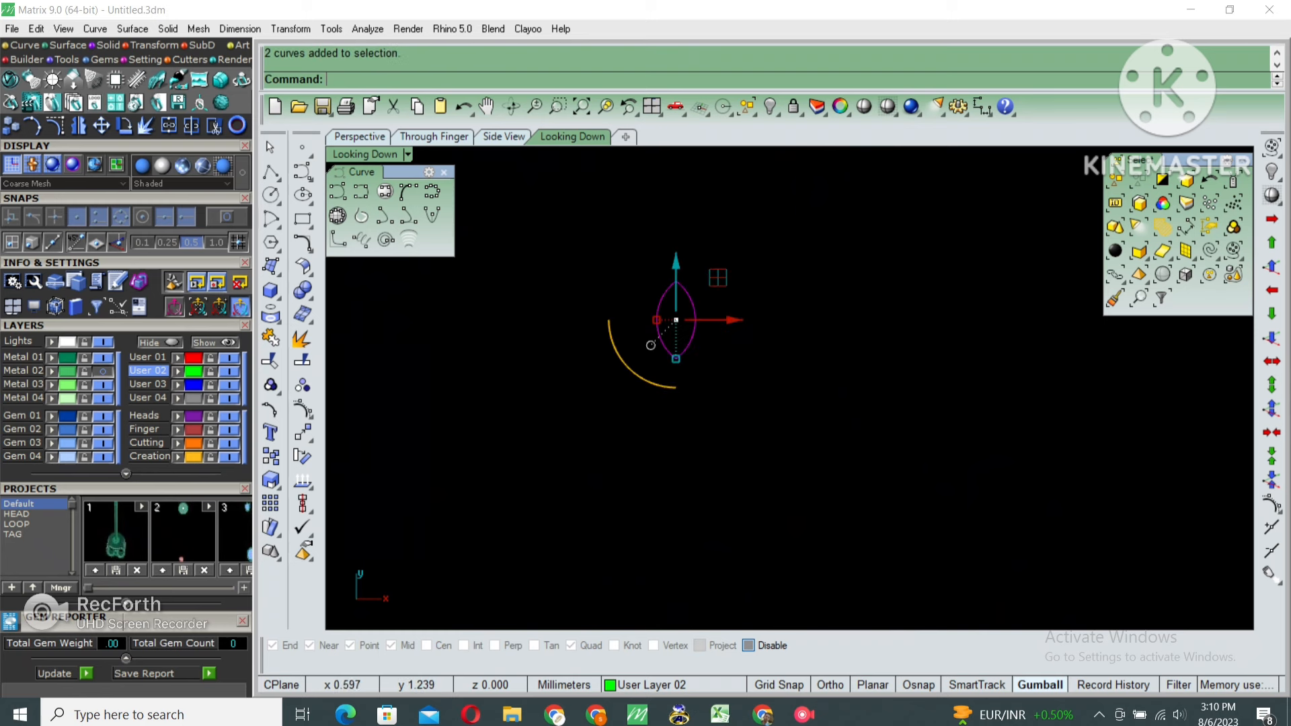
Offset the closed marquise curve by 0.1 mm to create the outer outline
{"action": "key", "text": "Return"}
{"action": "scroll", "coordinate": [717, 296], "scroll_direction": "up", "scroll_amount": 3}
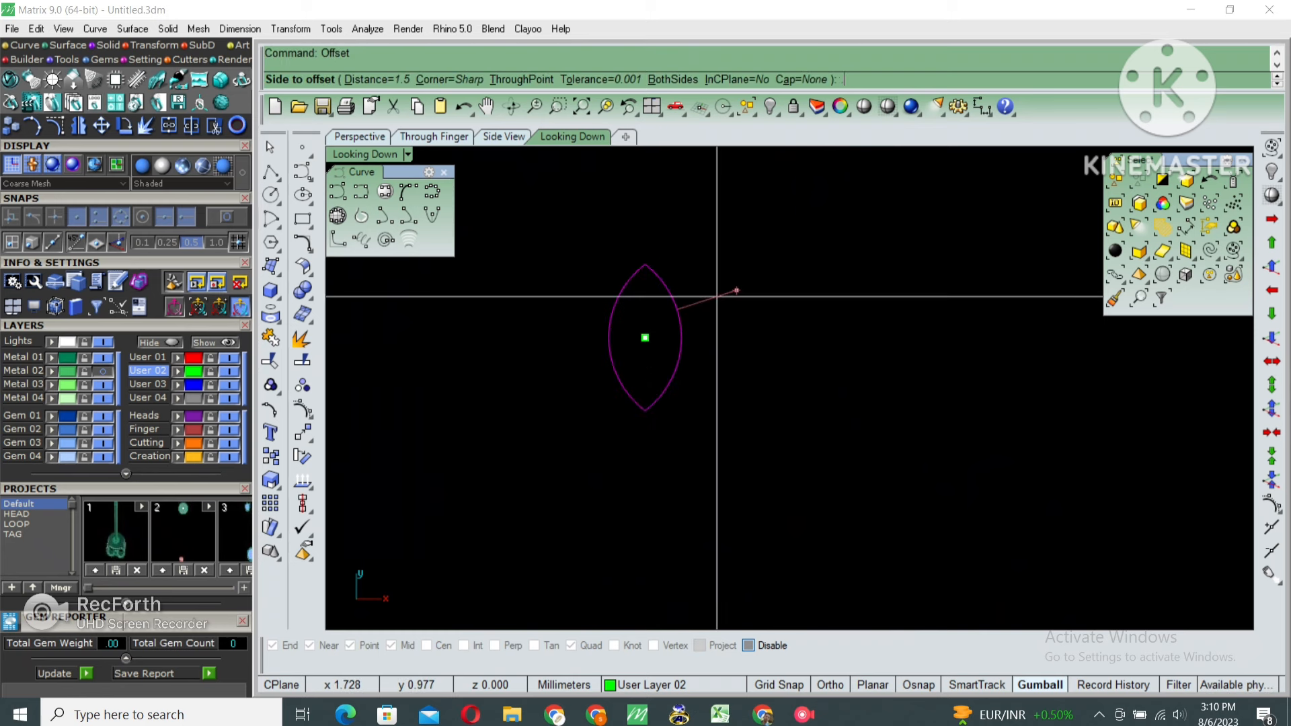
{"action": "type", "text": ".1"}
{"action": "key", "text": "Return"}
{"action": "left_click", "coordinate": [666, 316]}
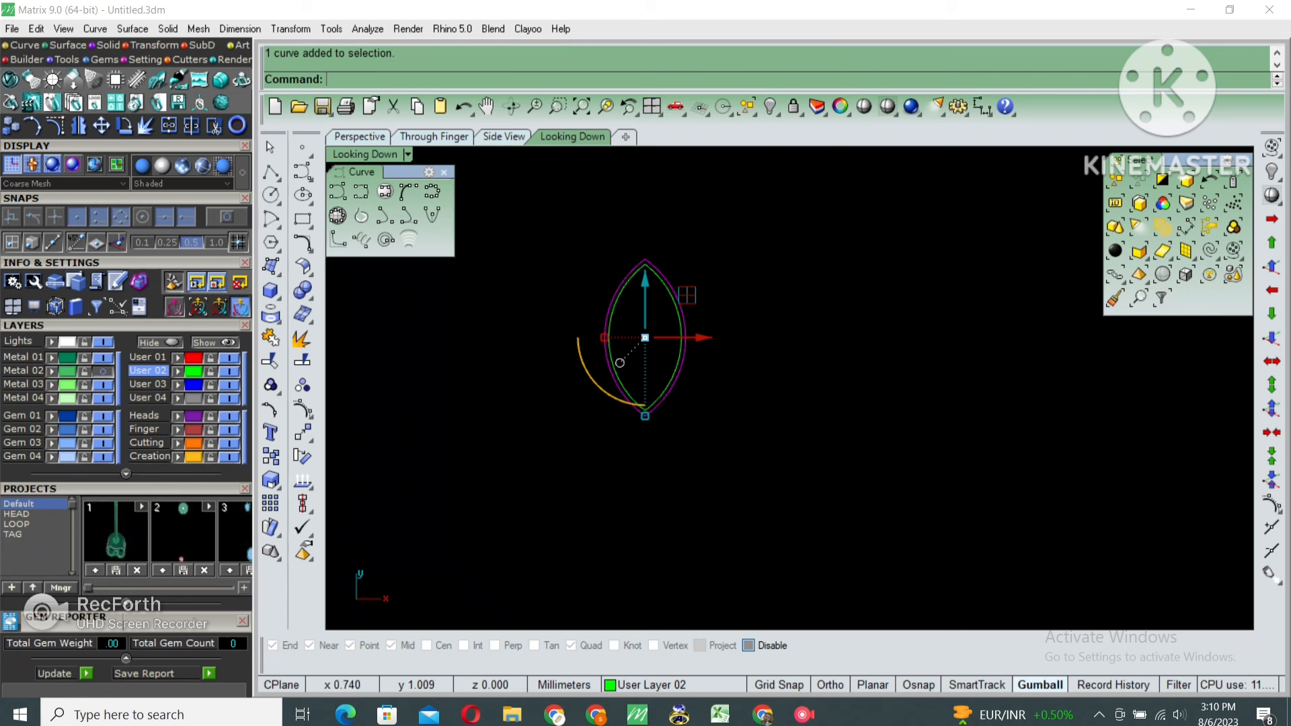
Offset the outer marquise outline 0.5 mm inward to create the inner opening
{"action": "key", "text": "Return"}
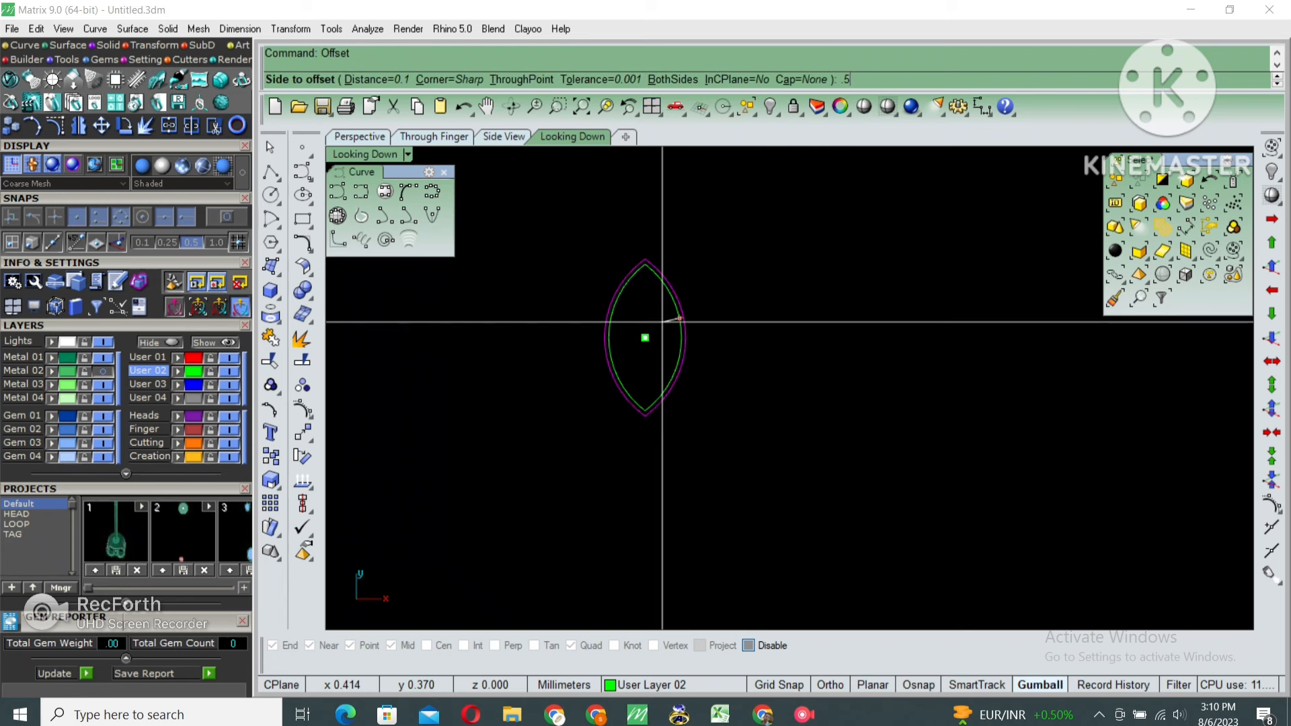
{"action": "key", "text": "Return"}
{"action": "left_click", "coordinate": [662, 322]}
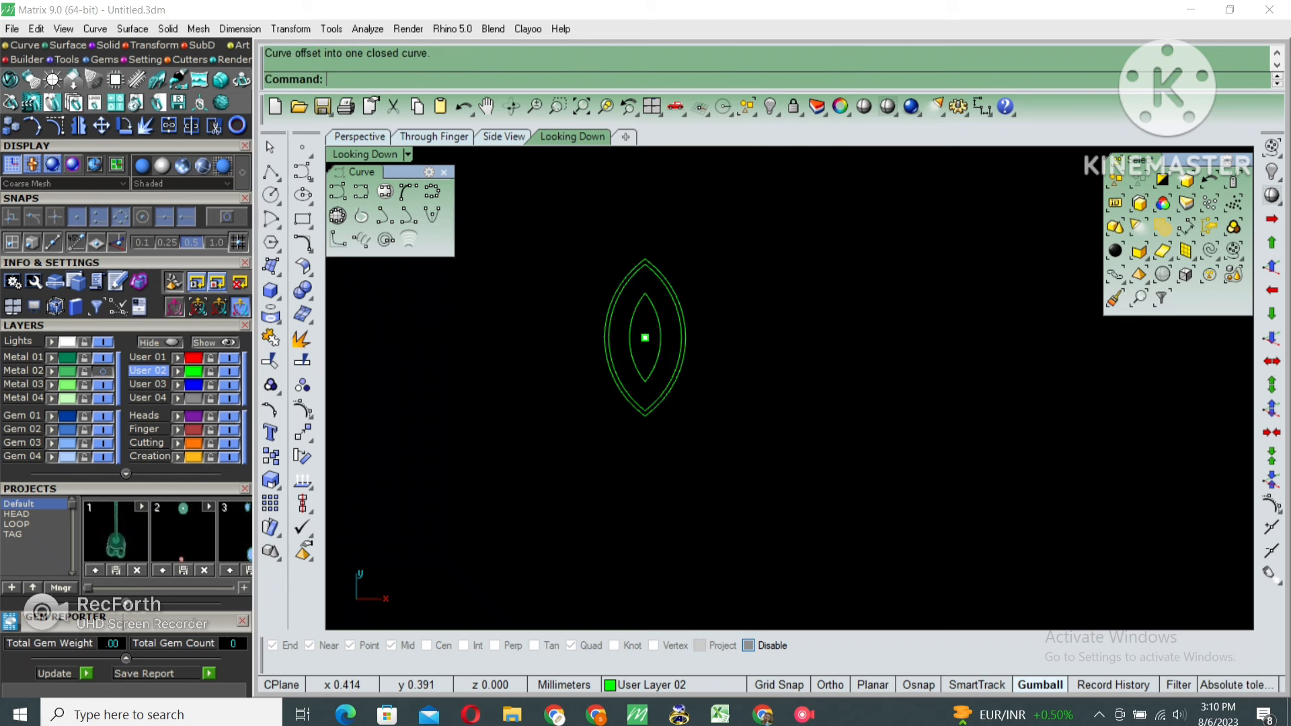
Create a vertical cut plane along the marquise's centre axis from the inner and outer curves
{"action": "left_click", "coordinate": [628, 356]}
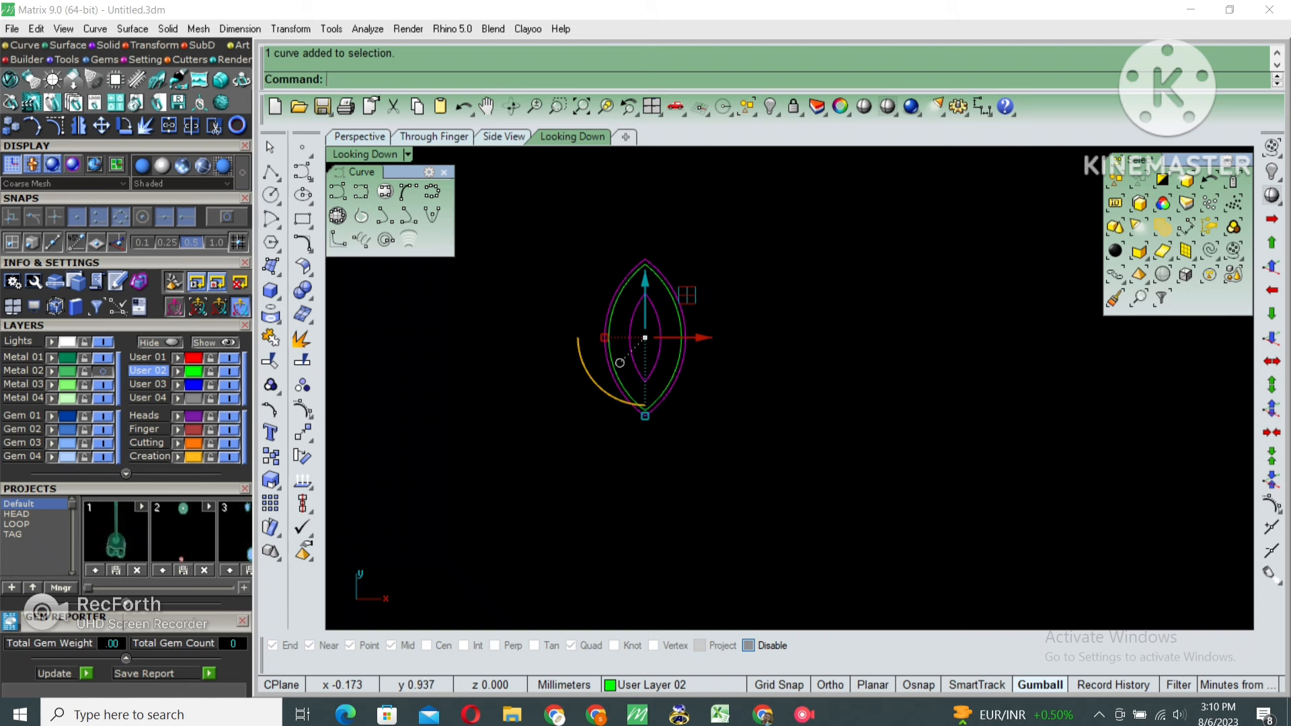
{"action": "type", "text": "cutplane"}
{"action": "key", "text": "Return"}
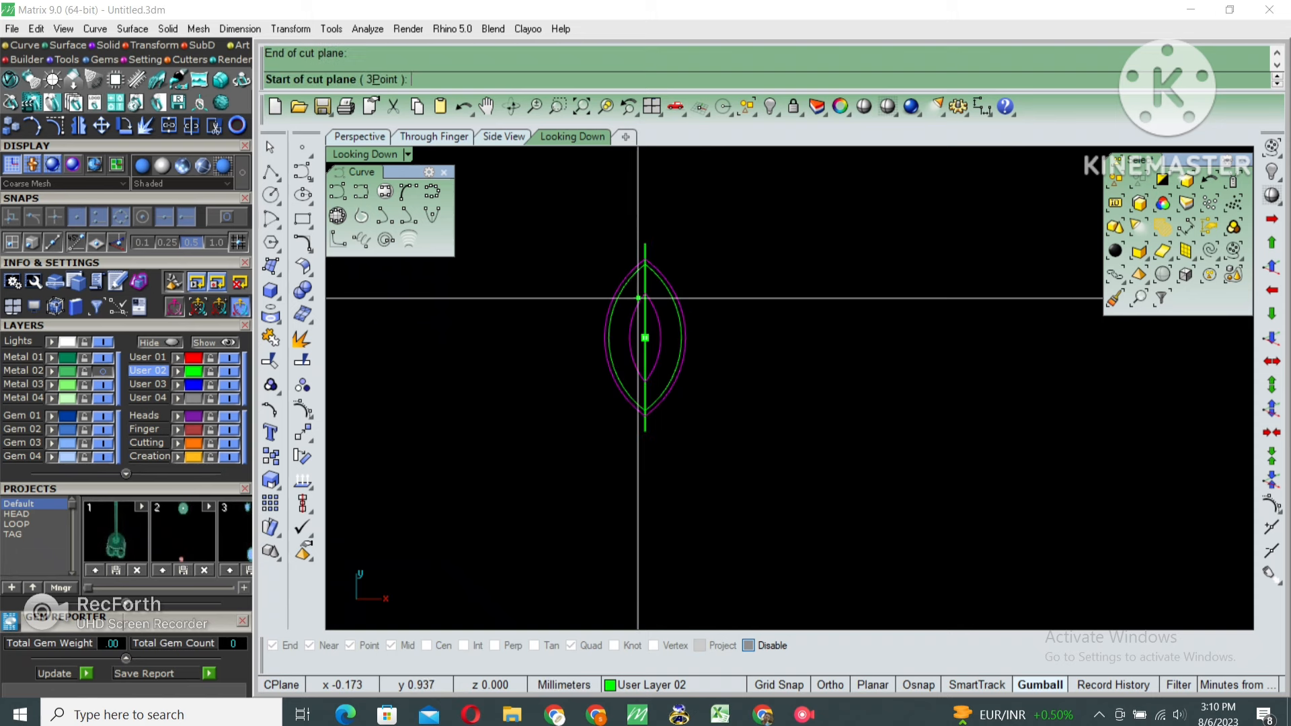
Split the three marquise curves into halves with the vertical cut plane
{"action": "key", "text": "ctrl+shift+s"}
{"action": "key", "text": "ctrl+a"}
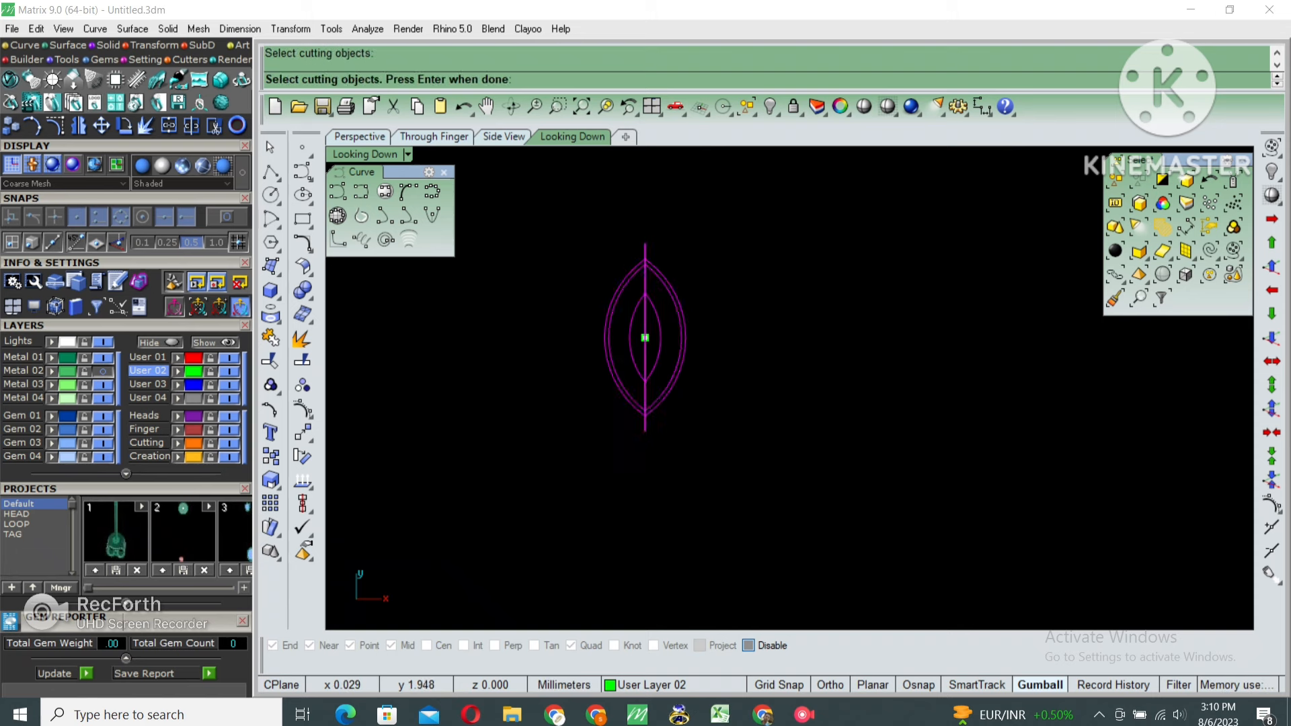
{"action": "key", "text": "Return"}
{"action": "left_click_drag", "start_coordinate": [684, 270], "coordinate": [661, 321]}
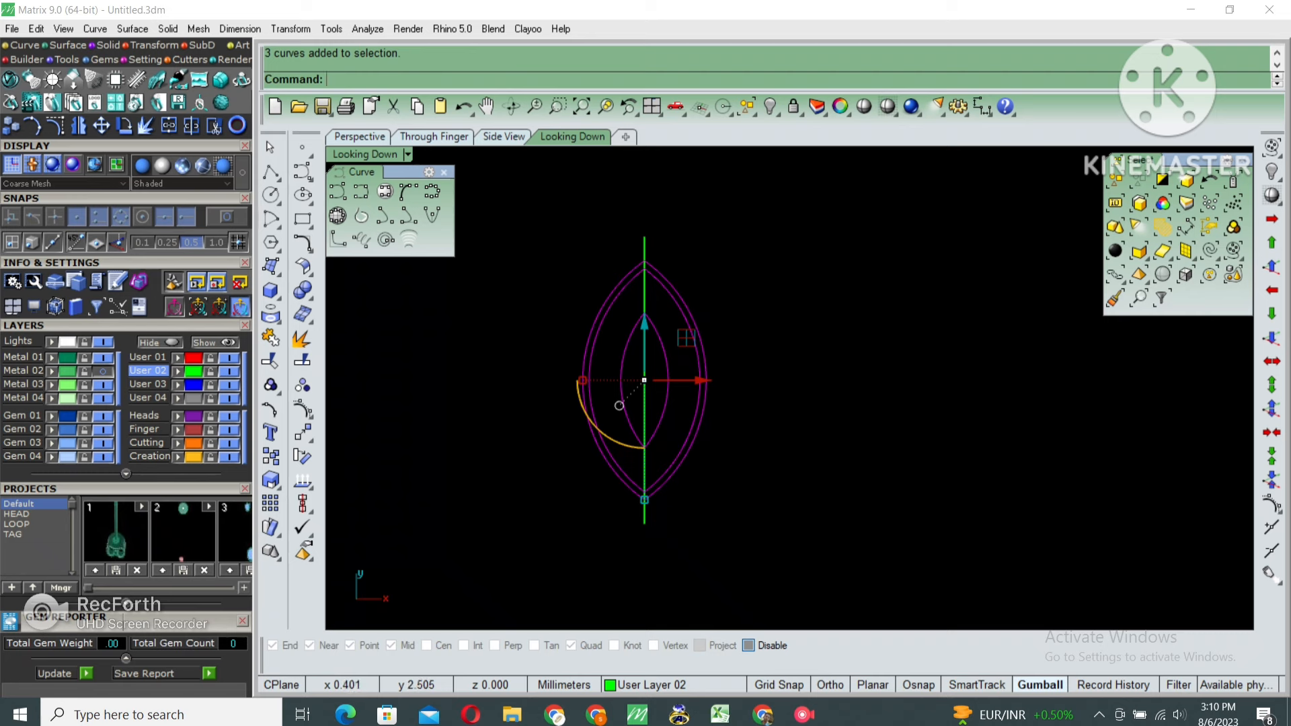
{"action": "key", "text": "ctrl+shift+s"}
{"action": "left_click", "coordinate": [644, 327]}
{"action": "key", "text": "Return"}
Rebuild the split marquise curve halves with the offered point count and degree
{"action": "type", "text": "rebuild"}
{"action": "key", "text": "Return"}
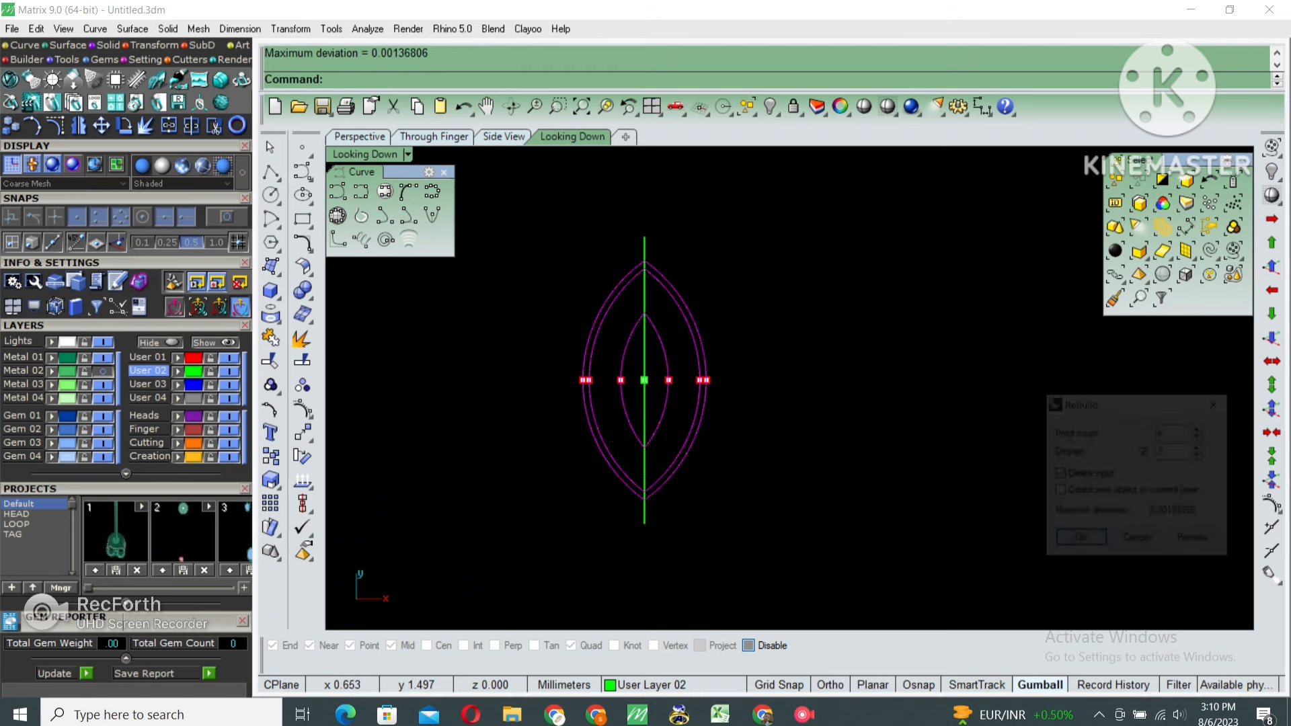
{"action": "left_click", "coordinate": [1081, 541]}
{"action": "right_click_drag", "start_coordinate": [820, 418], "coordinate": [881, 402]}
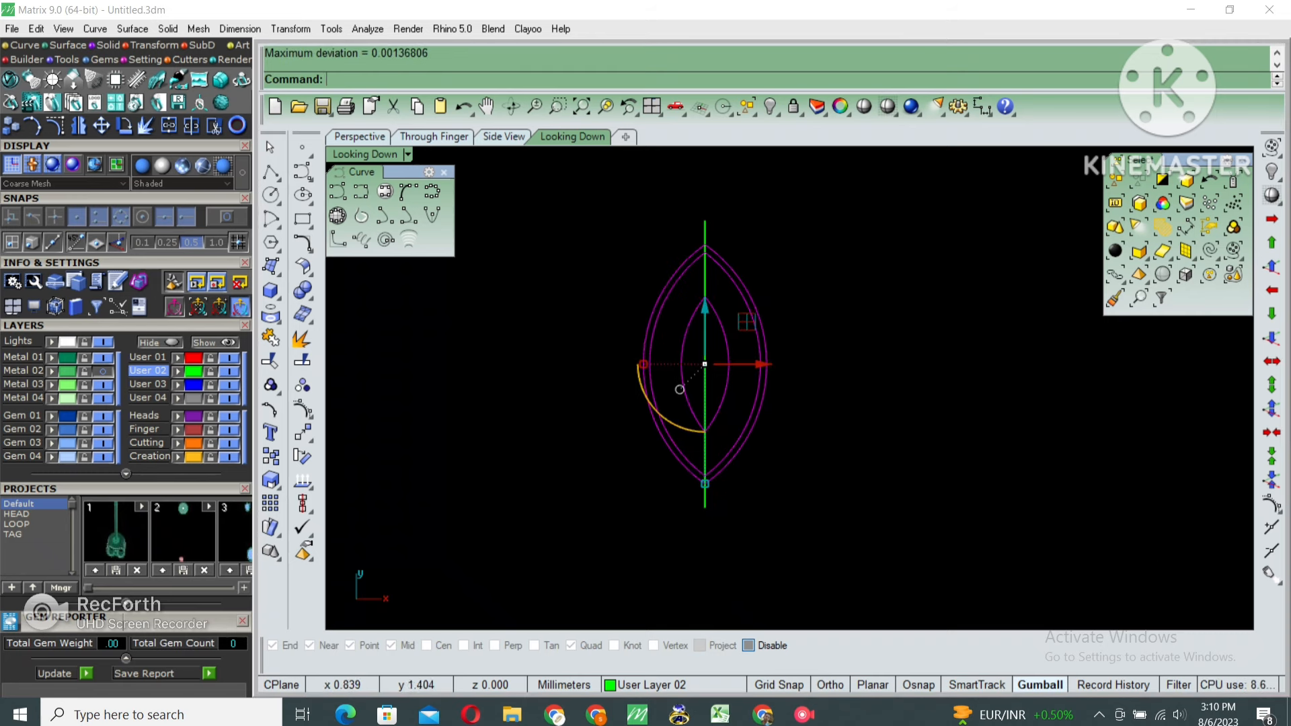
Delete the vertical cut plane through the marquise
{"action": "key", "text": "Escape"}
{"action": "left_click", "coordinate": [705, 269]}
{"action": "key", "text": "Delete"}
Extrude the inner and outermost marquise curves in the perspective view as a solid by -1 mm, with both-sides extrusion off
{"action": "left_click", "coordinate": [715, 311]}
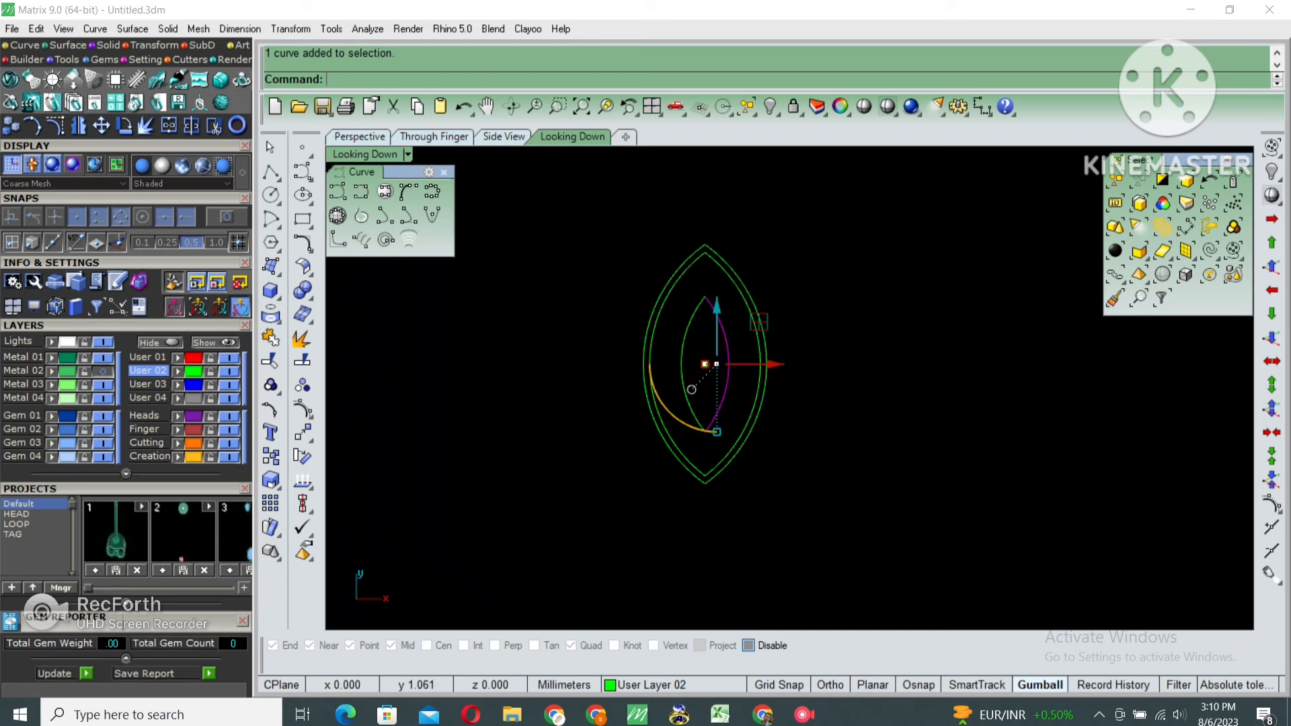
{"action": "left_click", "coordinate": [698, 306], "text": "shift"}
{"action": "left_click", "coordinate": [727, 263], "text": "shift"}
{"action": "left_click", "coordinate": [696, 252], "text": "shift"}
{"action": "double_click", "coordinate": [365, 154]}
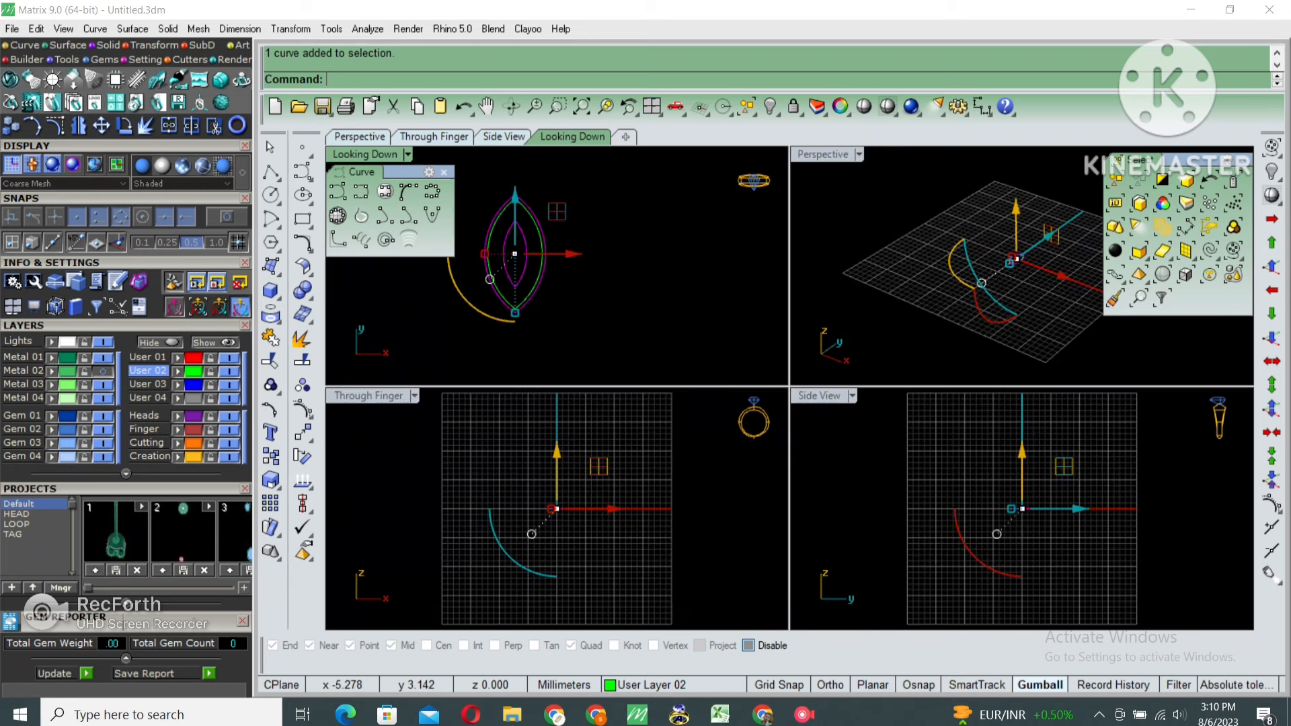
{"action": "double_click", "coordinate": [823, 155]}
{"action": "scroll", "coordinate": [811, 289], "scroll_direction": "up", "scroll_amount": 6}
{"action": "type", "text": "e"}
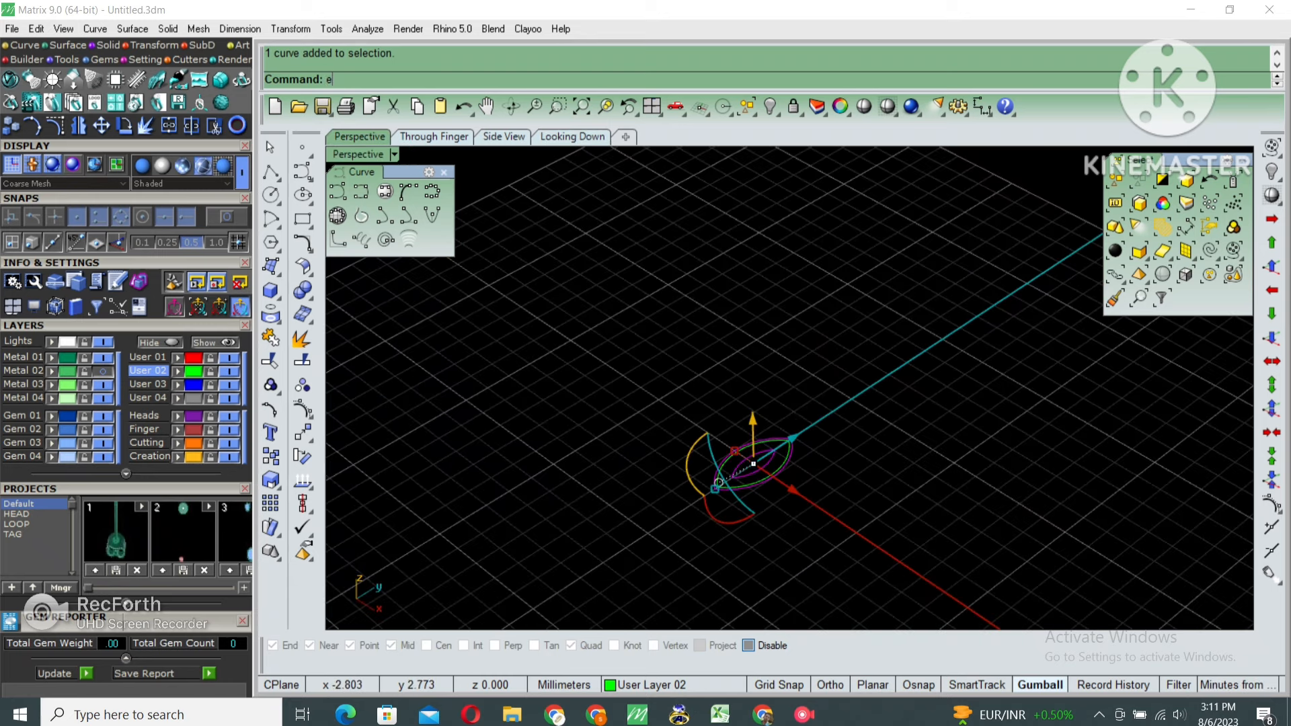
{"action": "key", "text": "Return"}
{"action": "type", "text": "b"}
{"action": "key", "text": "Return"}
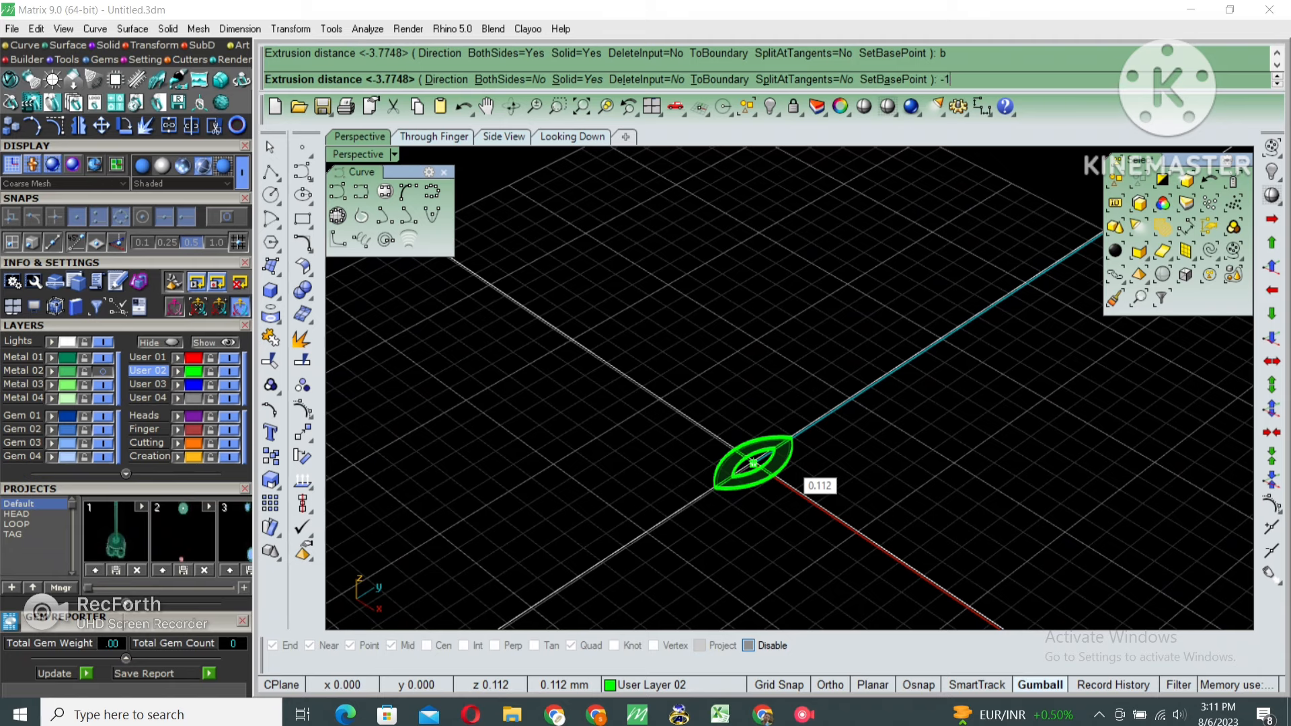
{"action": "key", "text": "Return"}
{"action": "scroll", "coordinate": [753, 463], "scroll_direction": "up", "scroll_amount": 3}
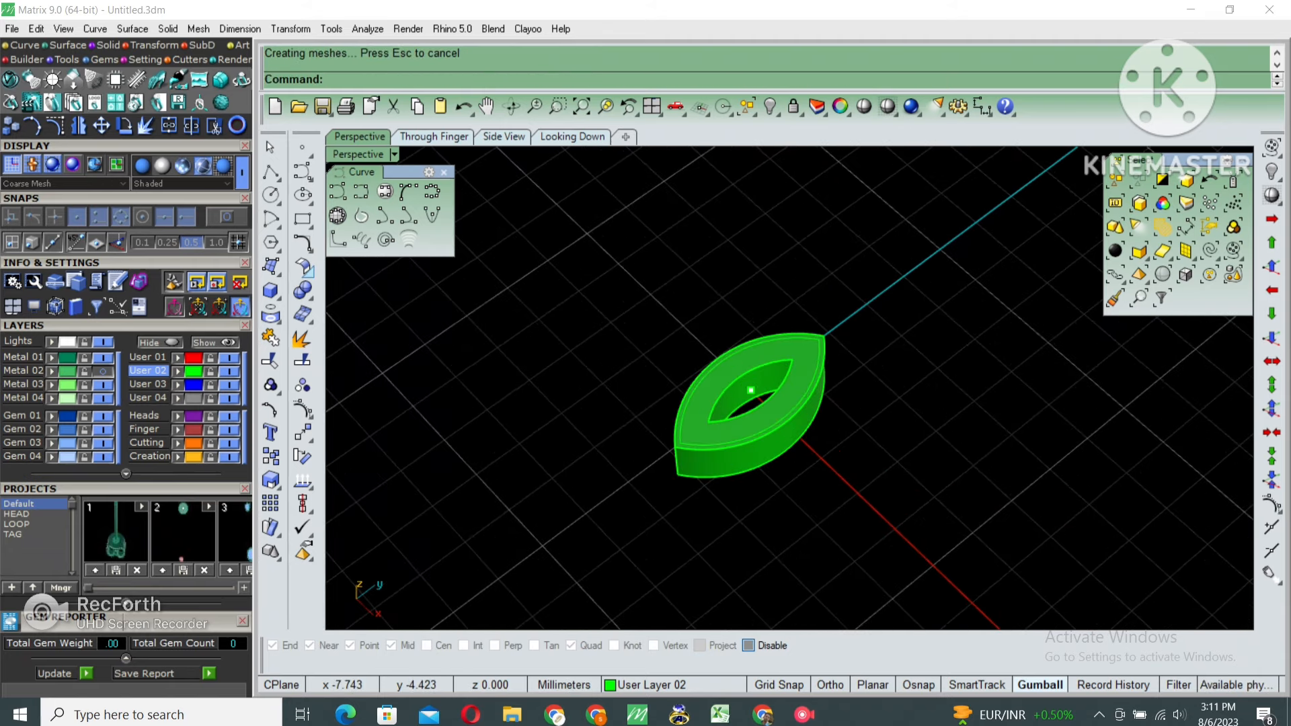
{"action": "left_click", "coordinate": [308, 272]}
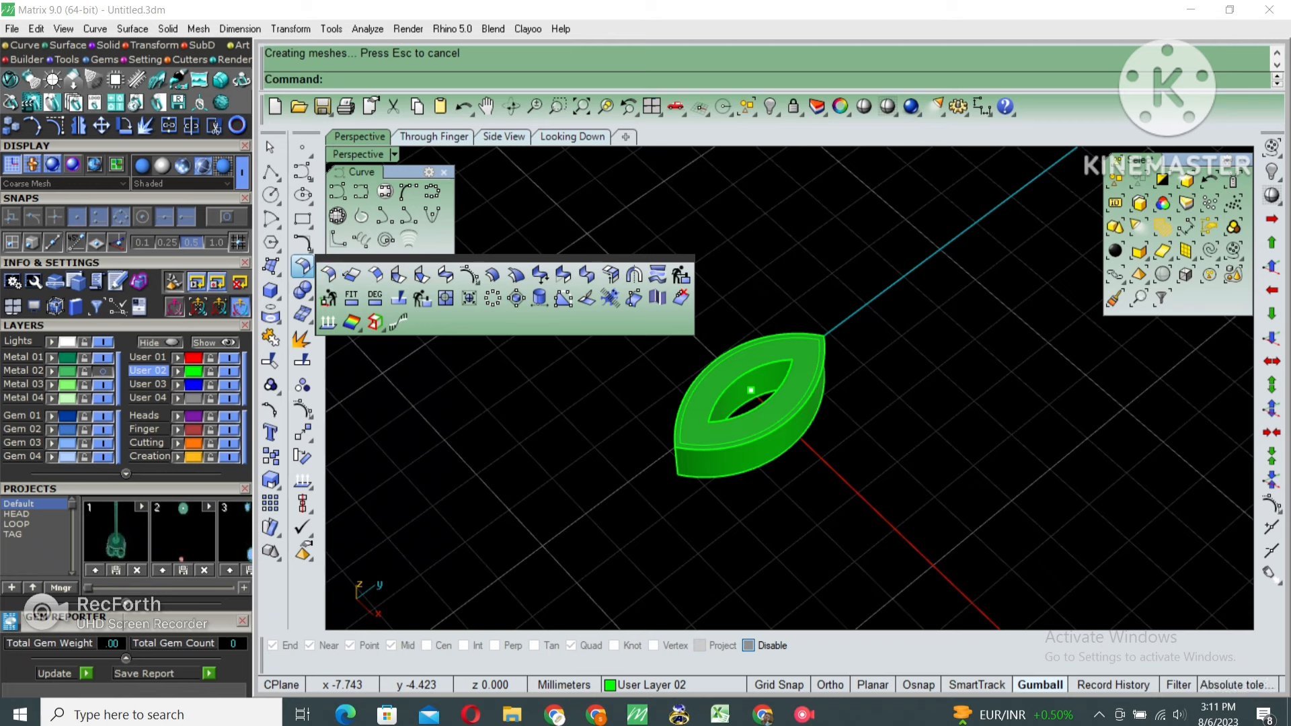
{"action": "left_click", "coordinate": [525, 258]}
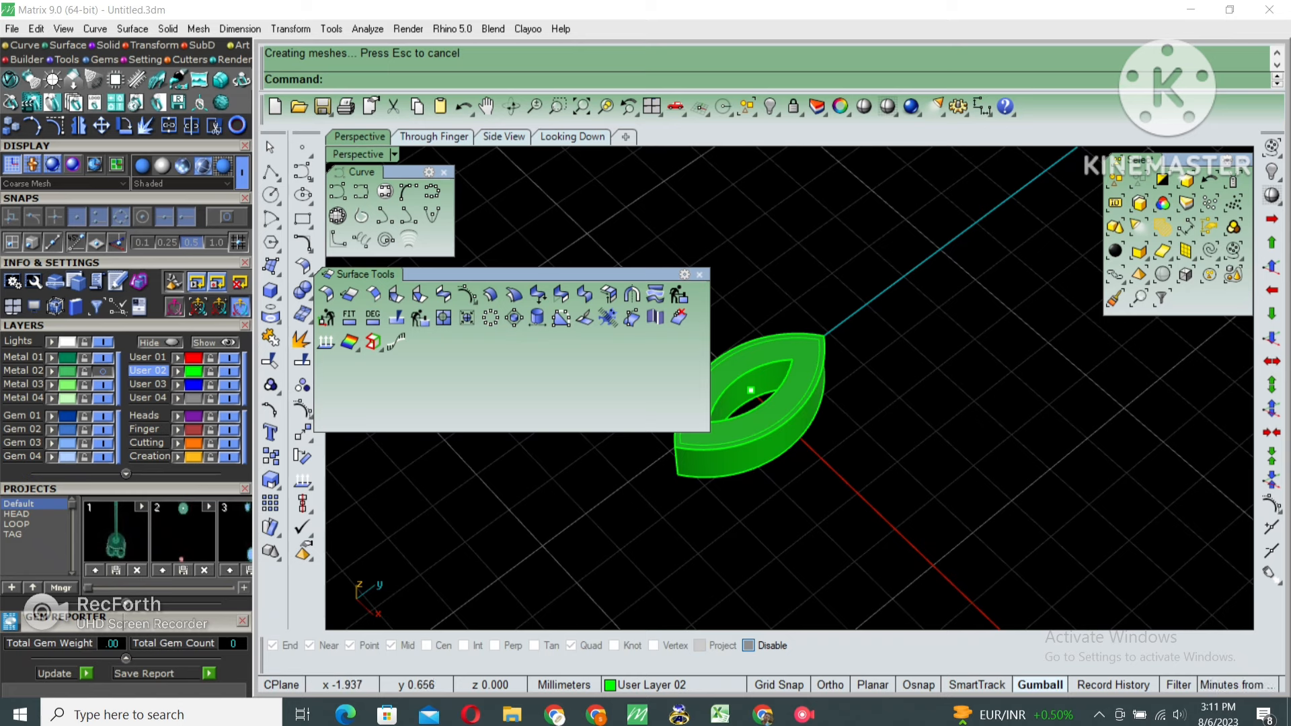
{"action": "left_click_drag", "start_coordinate": [709, 350], "coordinate": [473, 349]}
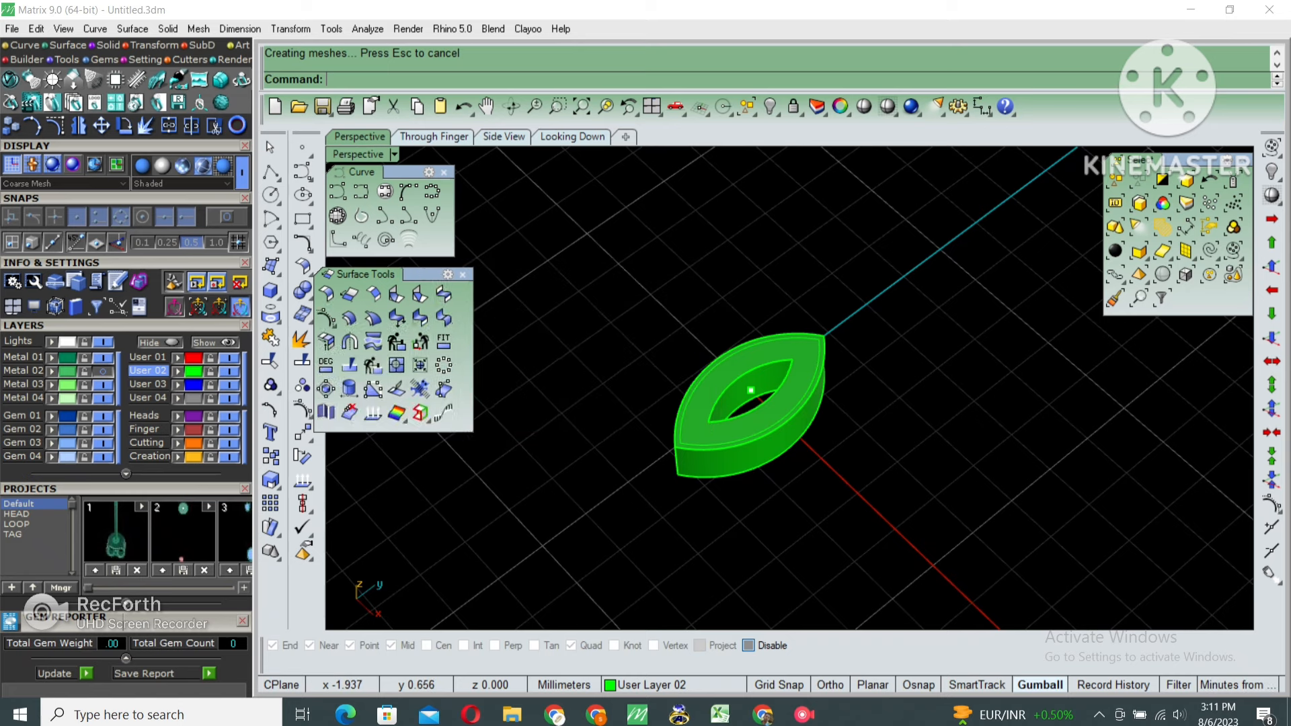
{"action": "left_click", "coordinate": [463, 274]}
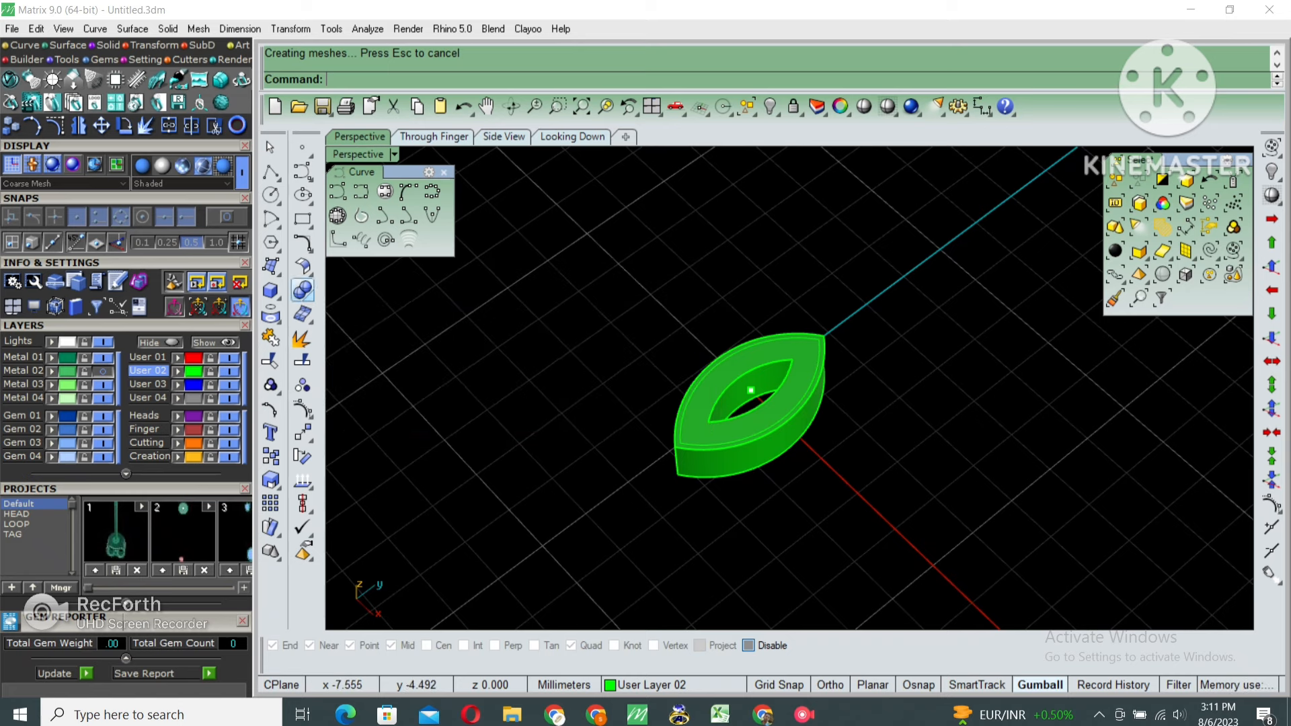
Chamfer the top inner edges of the marquise opening with a distance of 0.4 mm
{"action": "left_click", "coordinate": [303, 290]}
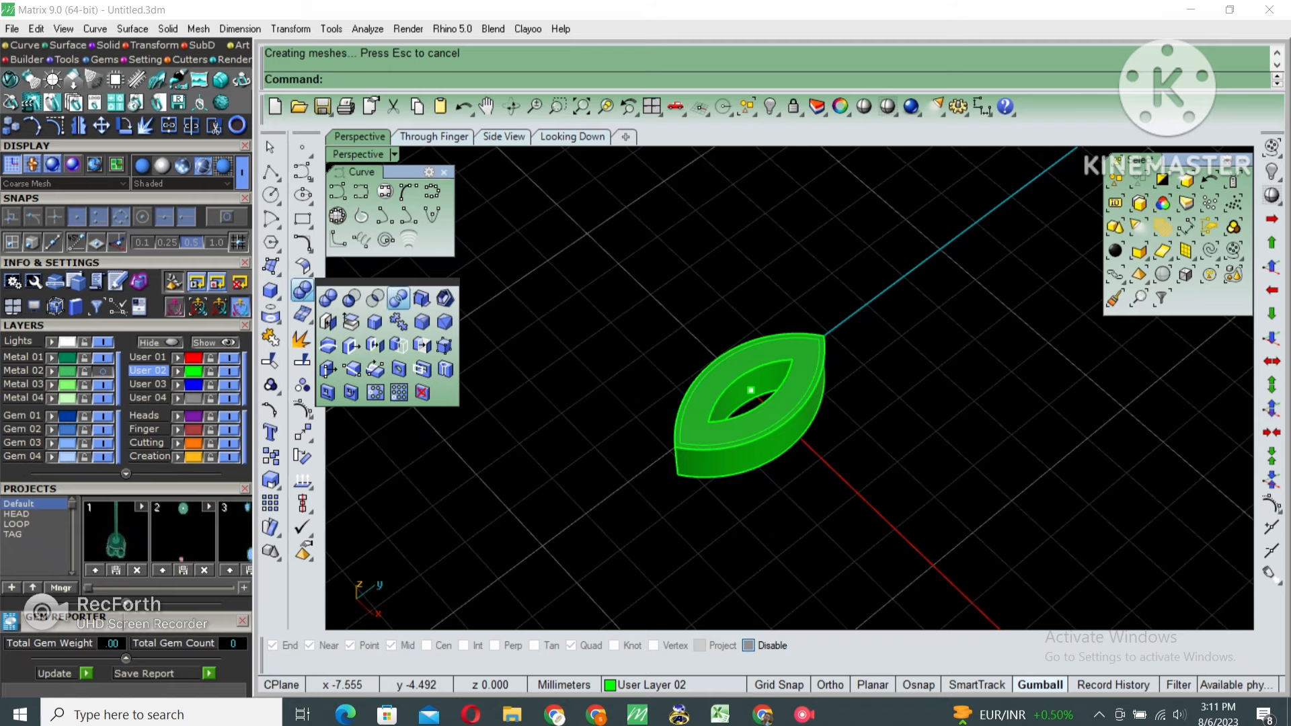
{"action": "left_click", "coordinate": [444, 322]}
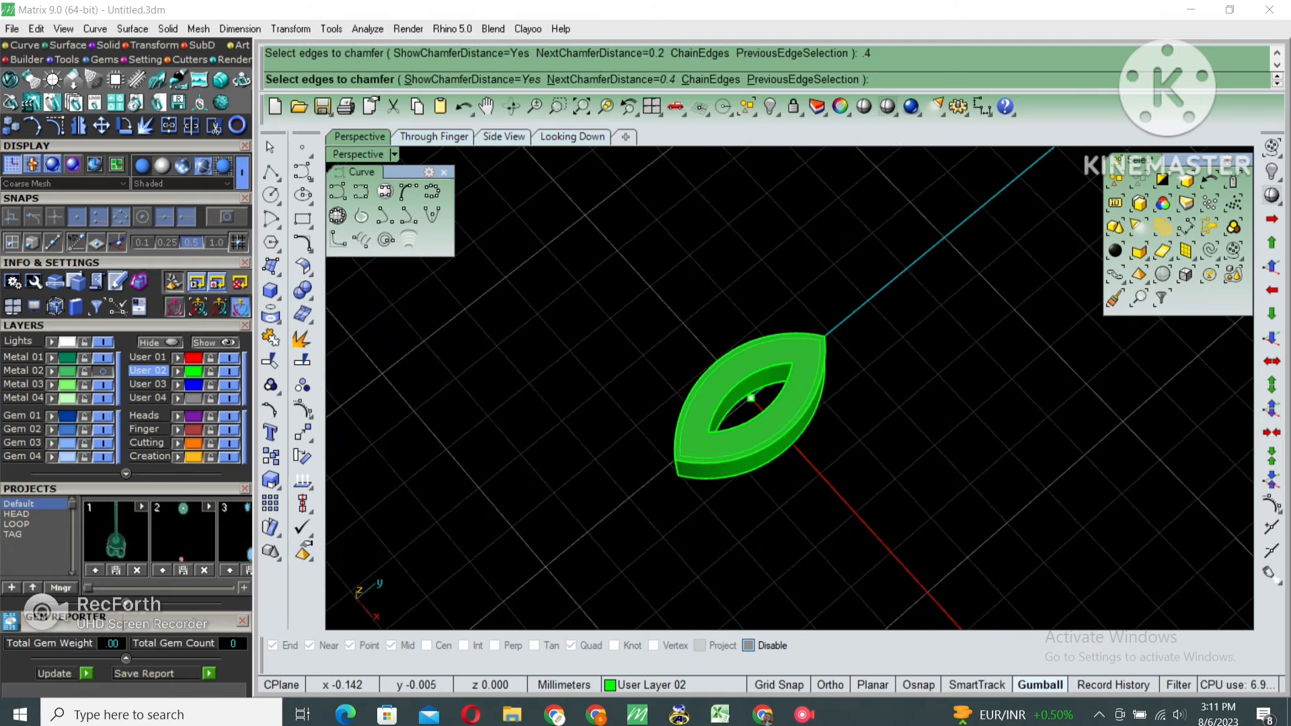
{"action": "scroll", "coordinate": [746, 393], "scroll_direction": "up", "scroll_amount": 6}
{"action": "left_click", "coordinate": [784, 426]}
{"action": "left_click", "coordinate": [805, 340]}
{"action": "right_click", "coordinate": [807, 340]}
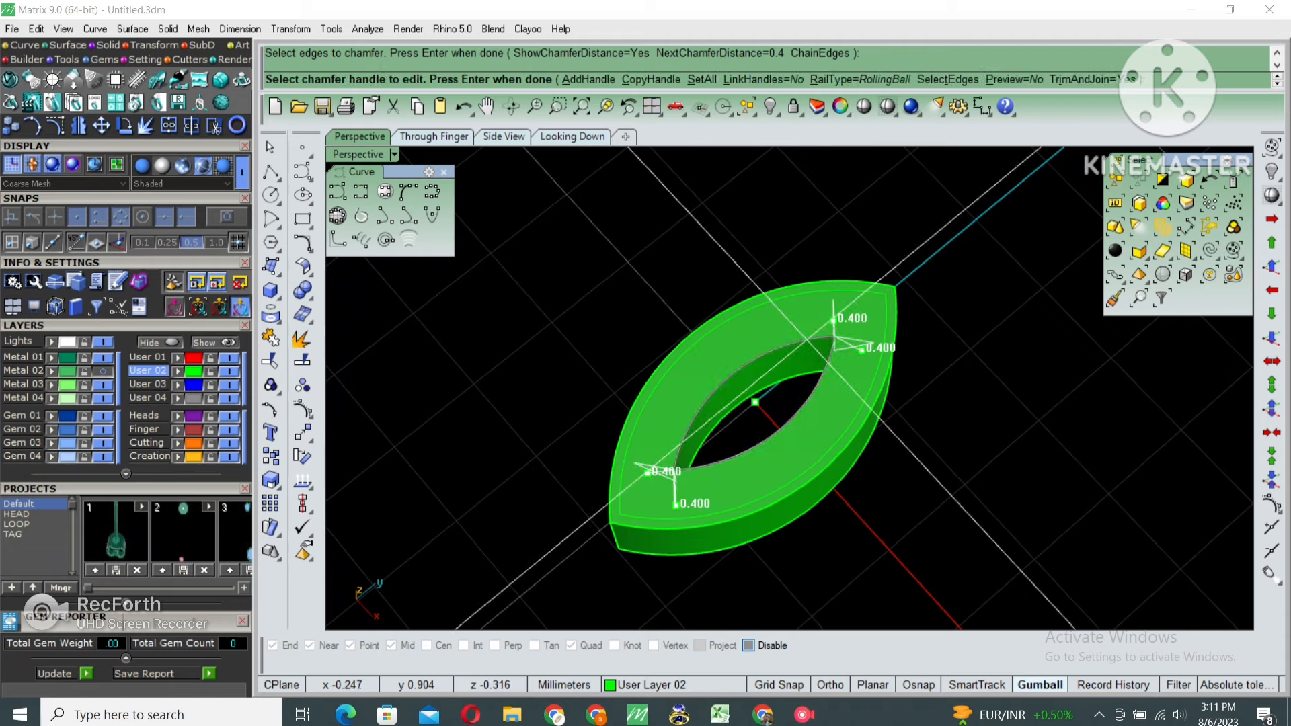
{"action": "key", "text": "Return"}
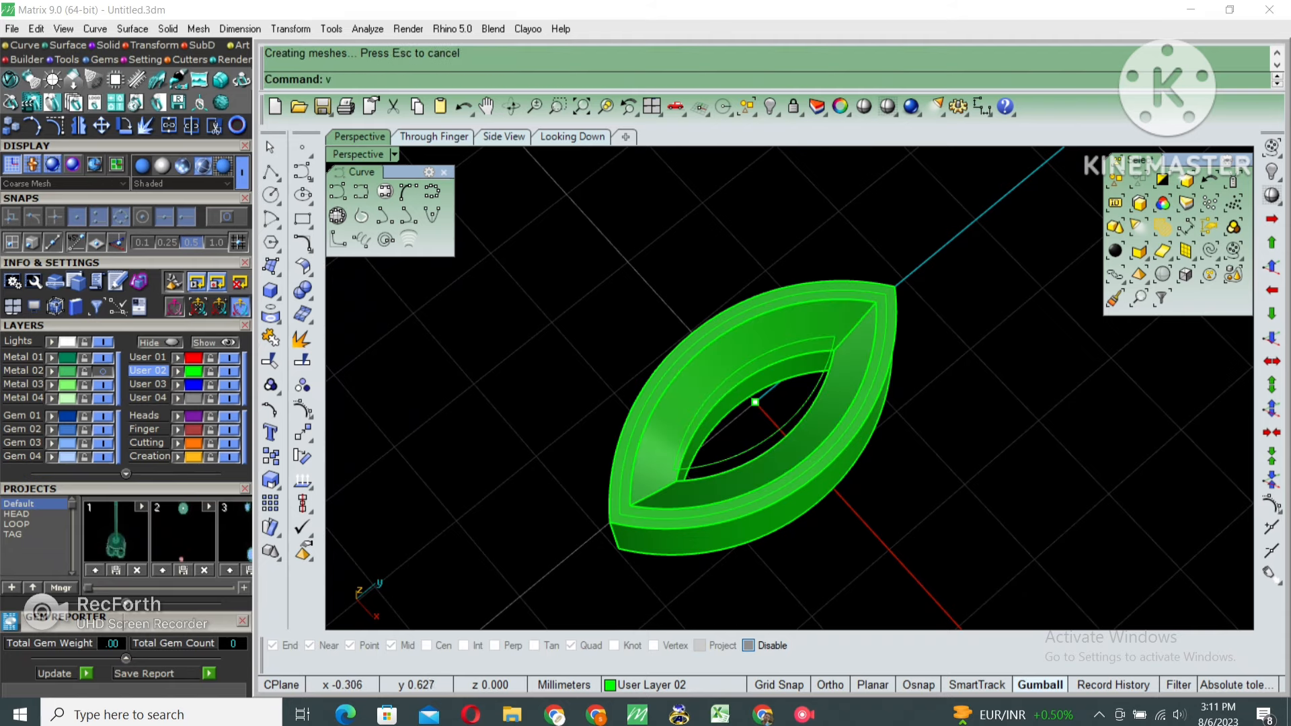
{"action": "key", "text": "Escape"}
Load a marquise-cut diamond into the marquise setting
{"action": "scroll", "coordinate": [787, 334], "scroll_direction": "down", "scroll_amount": 2}
{"action": "right_click_drag", "start_coordinate": [773, 314], "coordinate": [753, 279]}
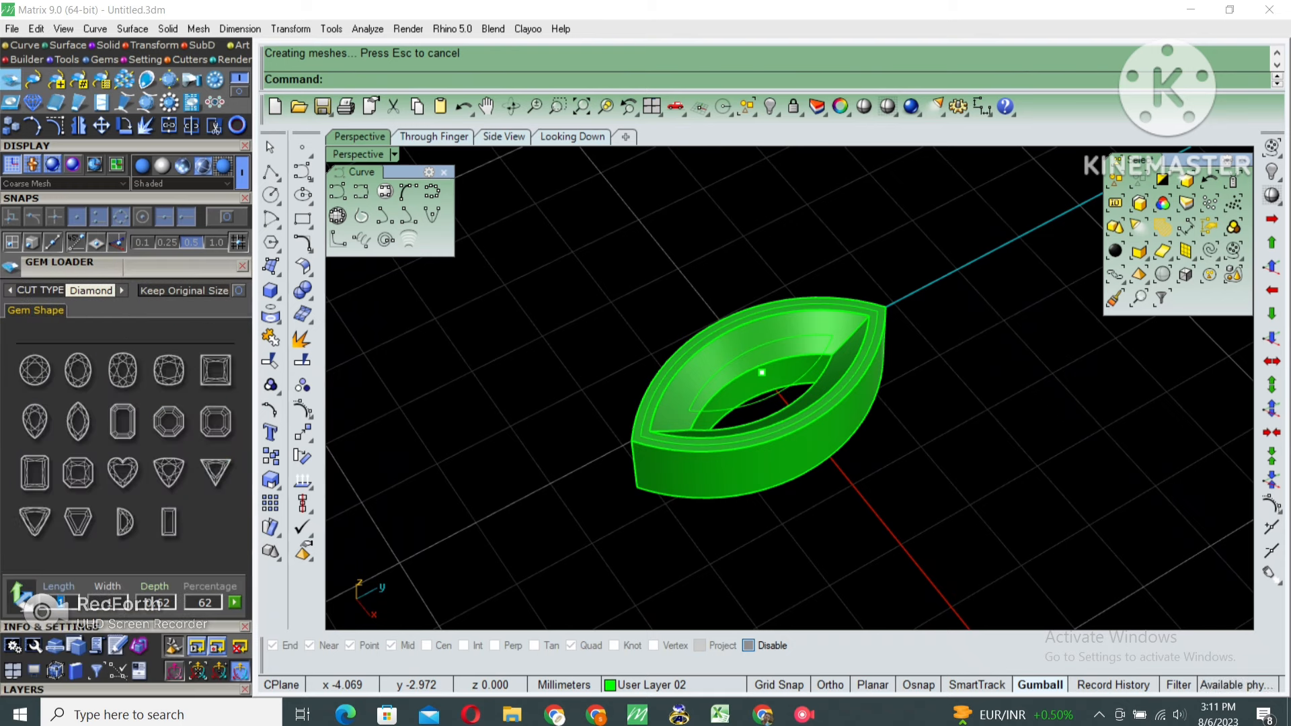
{"action": "left_click", "coordinate": [78, 422]}
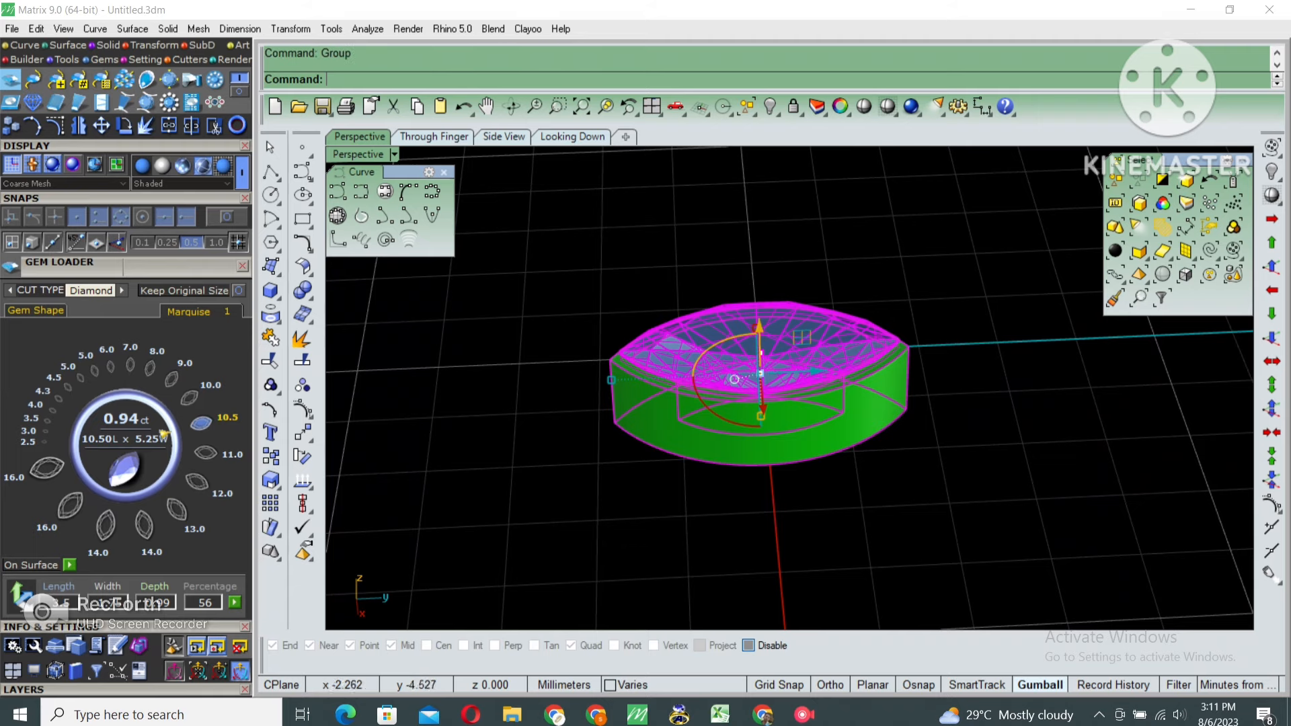
Show the setting and gem in the Side View with the Shaded display mode
{"action": "key", "text": "ctrl+m"}
{"action": "key", "text": "ctrl+m"}
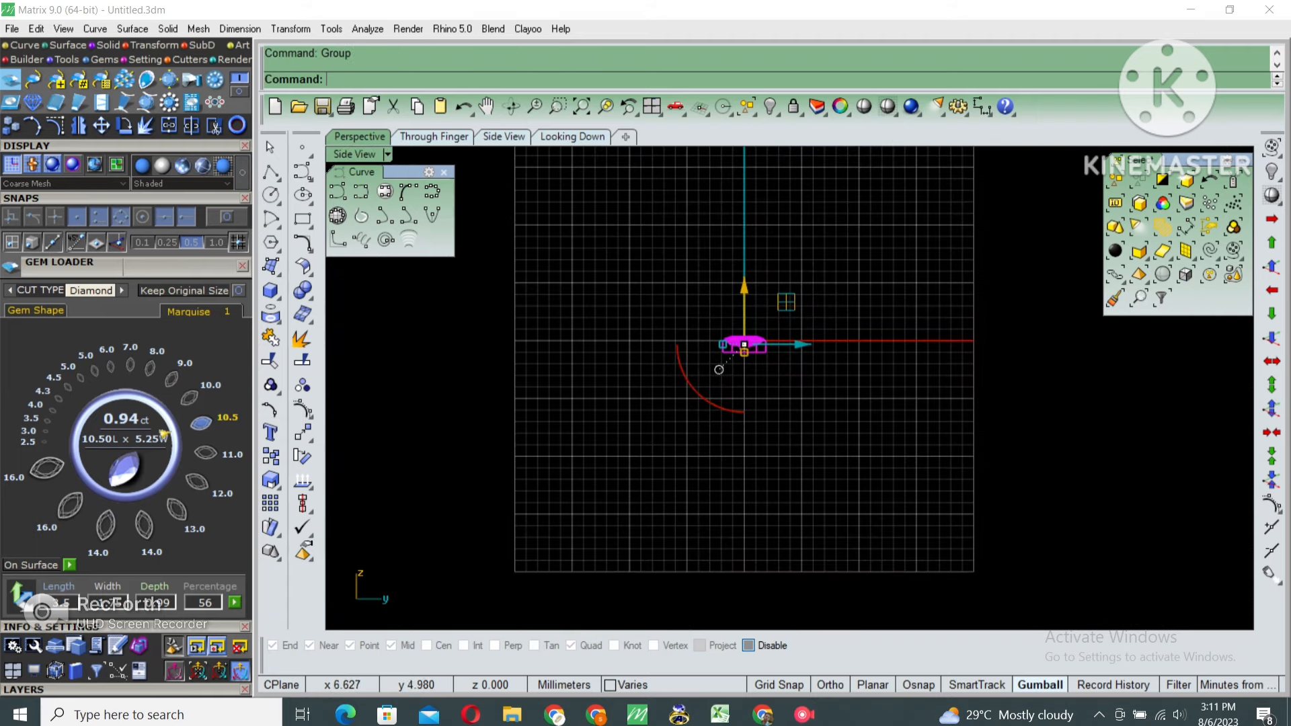
{"action": "key", "text": "ctrl+alt+s"}
{"action": "key", "text": "Escape"}
{"action": "scroll", "coordinate": [749, 334], "scroll_direction": "up", "scroll_amount": 12}
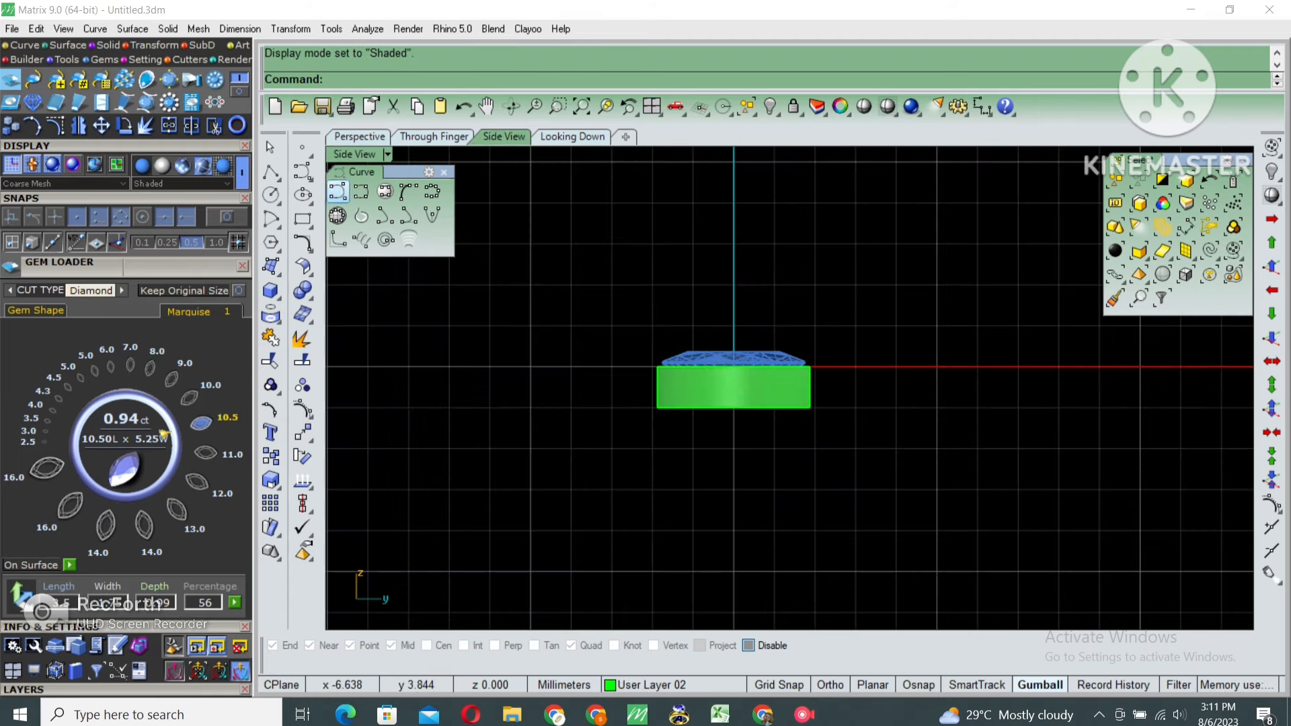
Draw a straight vertical curve about 1.9 mm long upward from the bottom corner at the setting's pointed end
{"action": "left_click", "coordinate": [361, 192]}
{"action": "scroll", "coordinate": [830, 417], "scroll_direction": "up", "scroll_amount": 6}
{"action": "left_click", "coordinate": [792, 399], "text": "alt"}
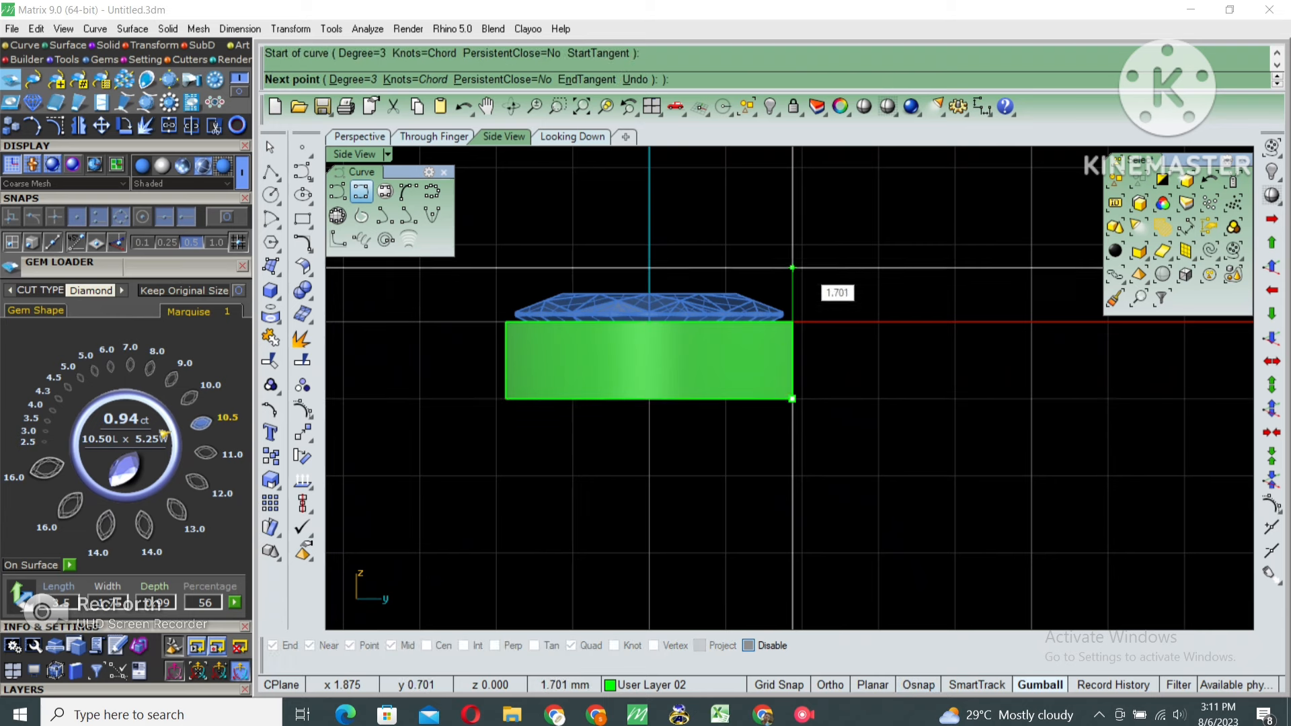
{"action": "left_click", "coordinate": [792, 248], "text": "shift"}
{"action": "right_click", "coordinate": [799, 248]}
Try to pipe the vertical curve with round caps and a 0.375 mm radius
{"action": "left_click", "coordinate": [793, 271]}
{"action": "right_click_drag", "start_coordinate": [818, 250], "coordinate": [812, 297]}
{"action": "type", "text": "Pipe"}
{"action": "key", "text": "Return"}
{"action": "type", "text": "3"}
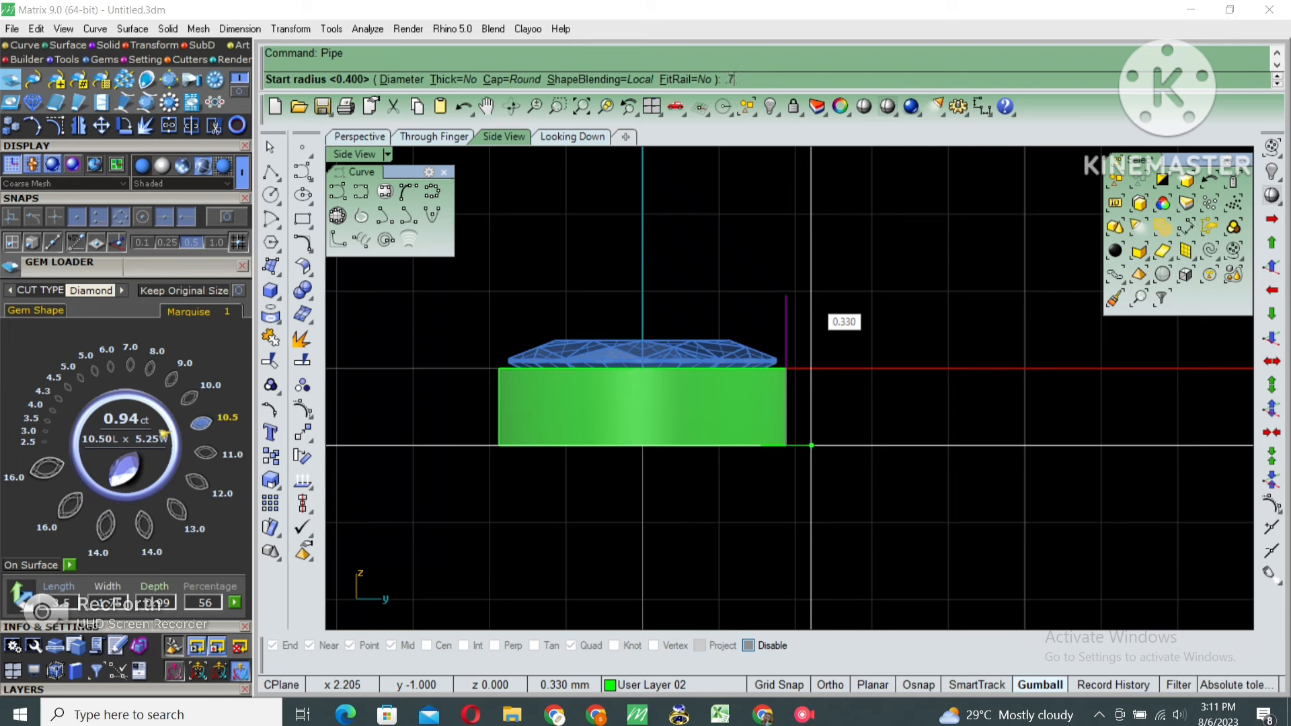
{"action": "key", "text": "Return"}
{"action": "key", "text": "Return"}
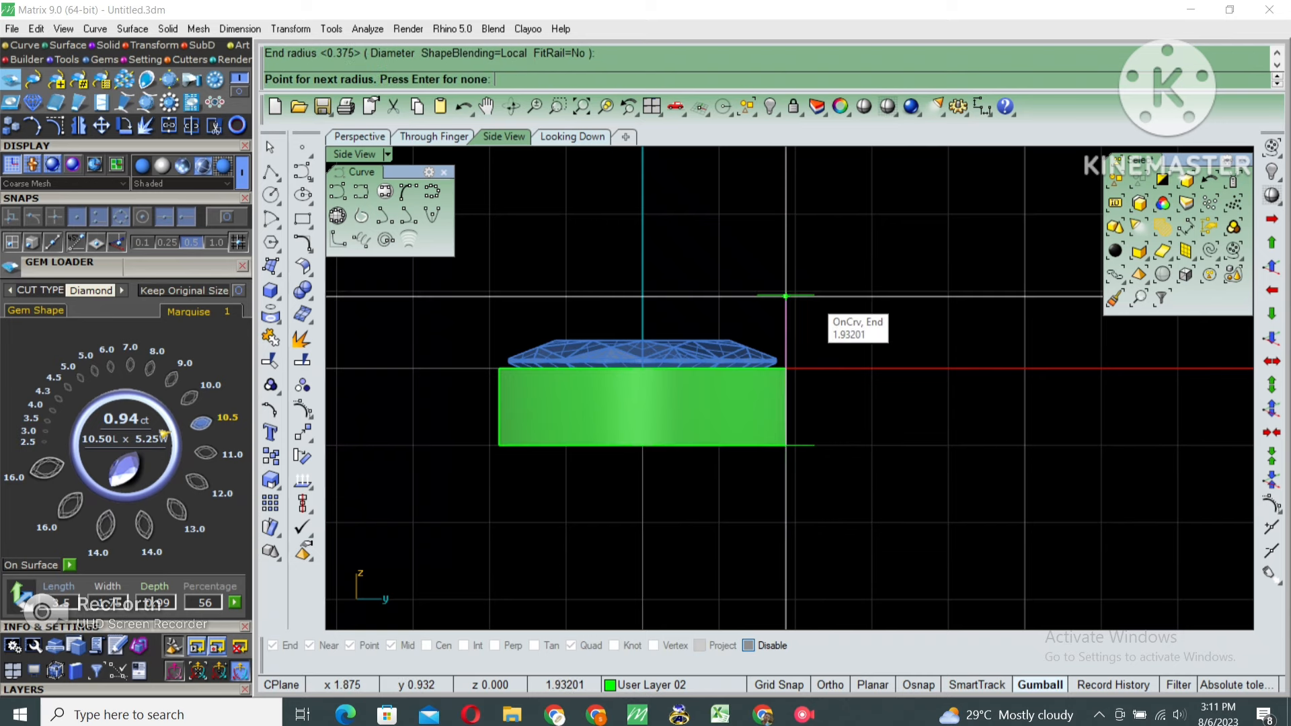
{"action": "key", "text": "Return"}
{"action": "key", "text": "ctrl+z"}
Pipe the vertical curve with flat caps and a 0.375 mm radius at both ends to form a prong
{"action": "key", "text": "Return"}
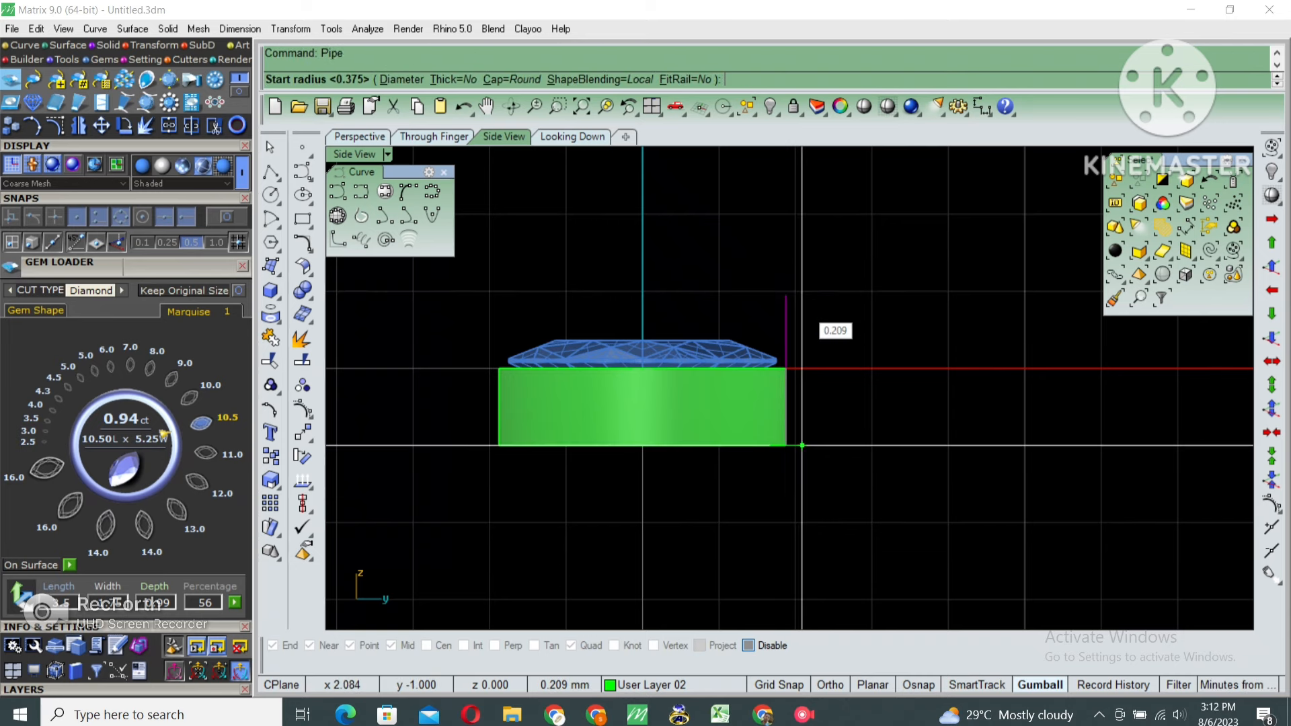
{"action": "type", "text": "cap"}
{"action": "key", "text": "Return"}
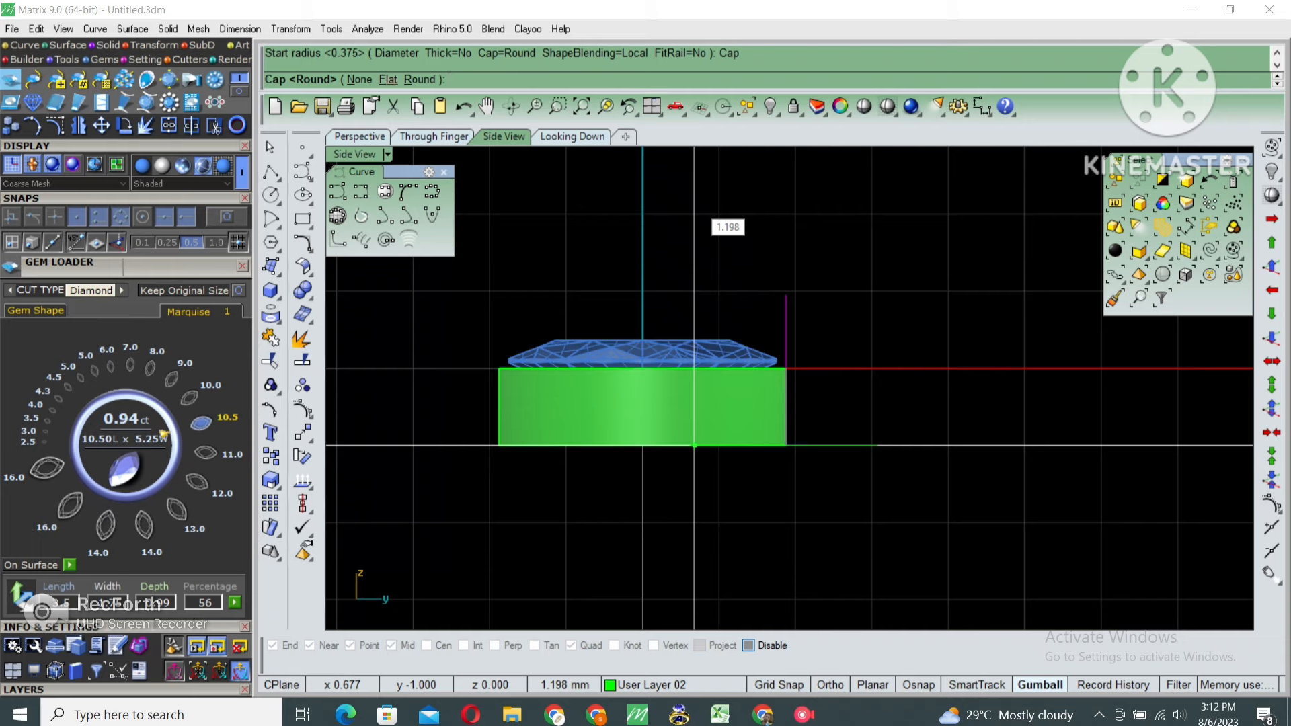
{"action": "type", "text": "f"}
{"action": "key", "text": "Return"}
{"action": "key", "text": "Return"}
{"action": "key", "text": "Return"}
{"action": "key", "text": "Return"}
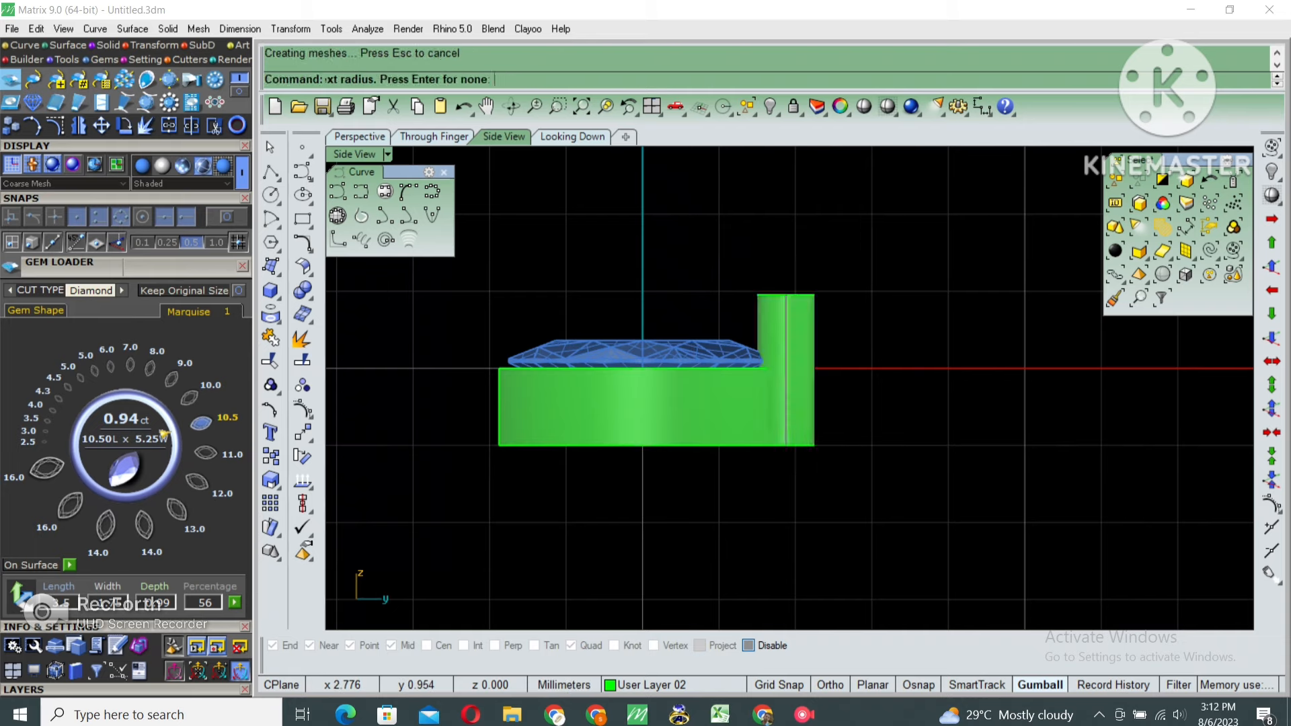
{"action": "key", "text": "Return"}
{"action": "key", "text": "Return"}
{"action": "key", "text": "Escape"}
{"action": "key", "text": "Escape"}
Fillet the prong's top edge with a radius of 0.3 mm
{"action": "type", "text": "fe"}
{"action": "key", "text": "Return"}
{"action": "type", "text": ".3"}
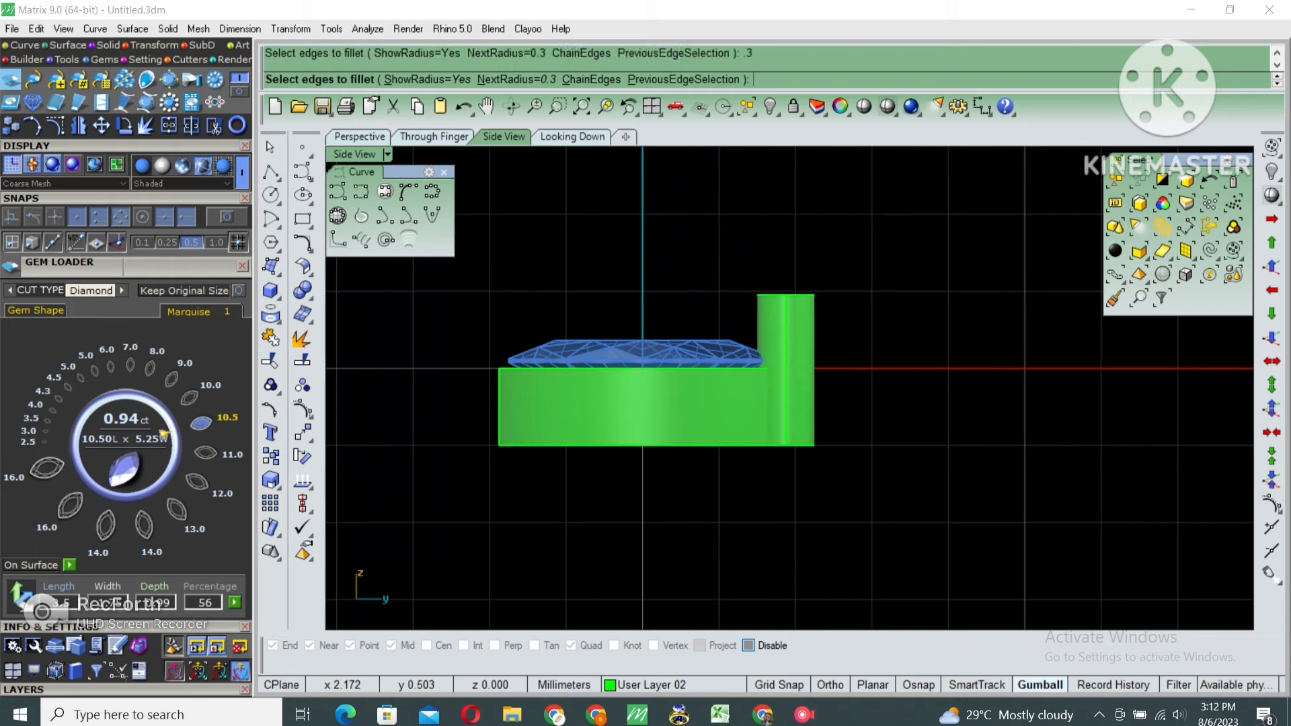
{"action": "key", "text": "Return"}
{"action": "left_click_drag", "start_coordinate": [733, 305], "coordinate": [772, 333]}
{"action": "key", "text": "Return"}
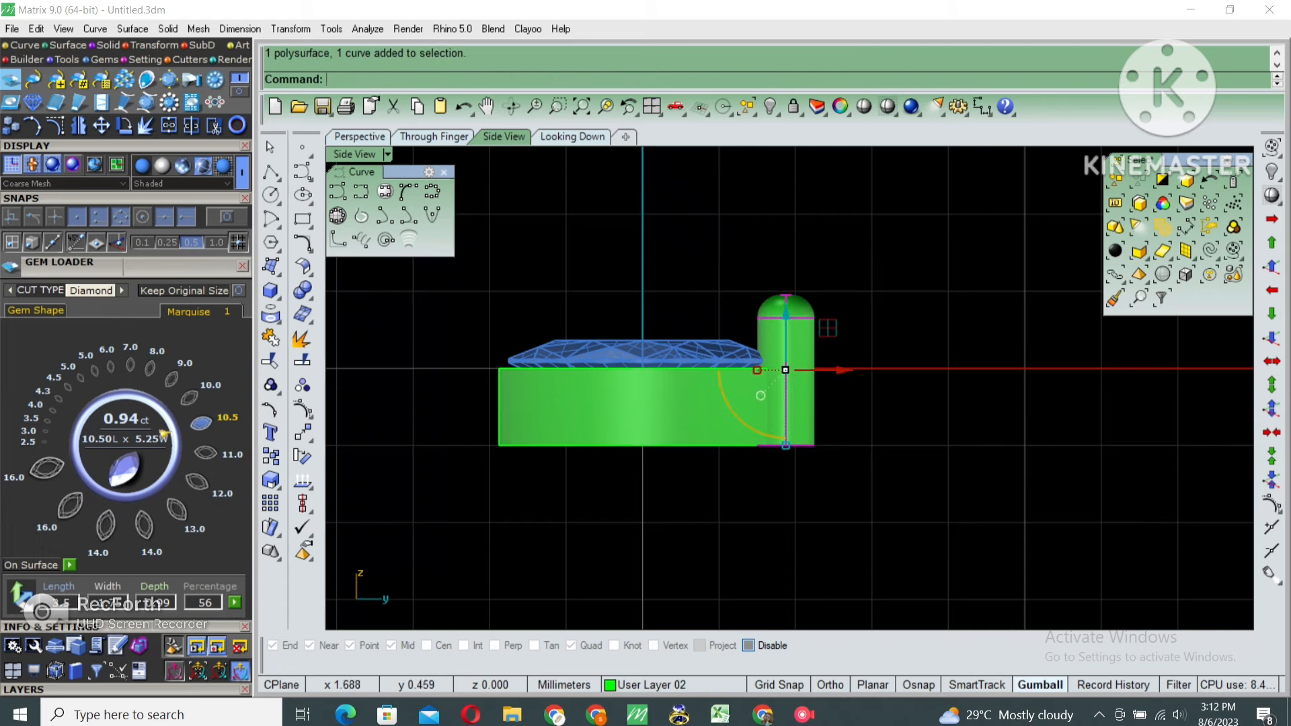
Move the prong and its curve horizontally outward from the setting by about 0.245 mm
{"action": "type", "text": "m"}
{"action": "key", "text": "Return"}
{"action": "scroll", "coordinate": [778, 397], "scroll_direction": "up", "scroll_amount": 6}
{"action": "left_click", "coordinate": [791, 352]}
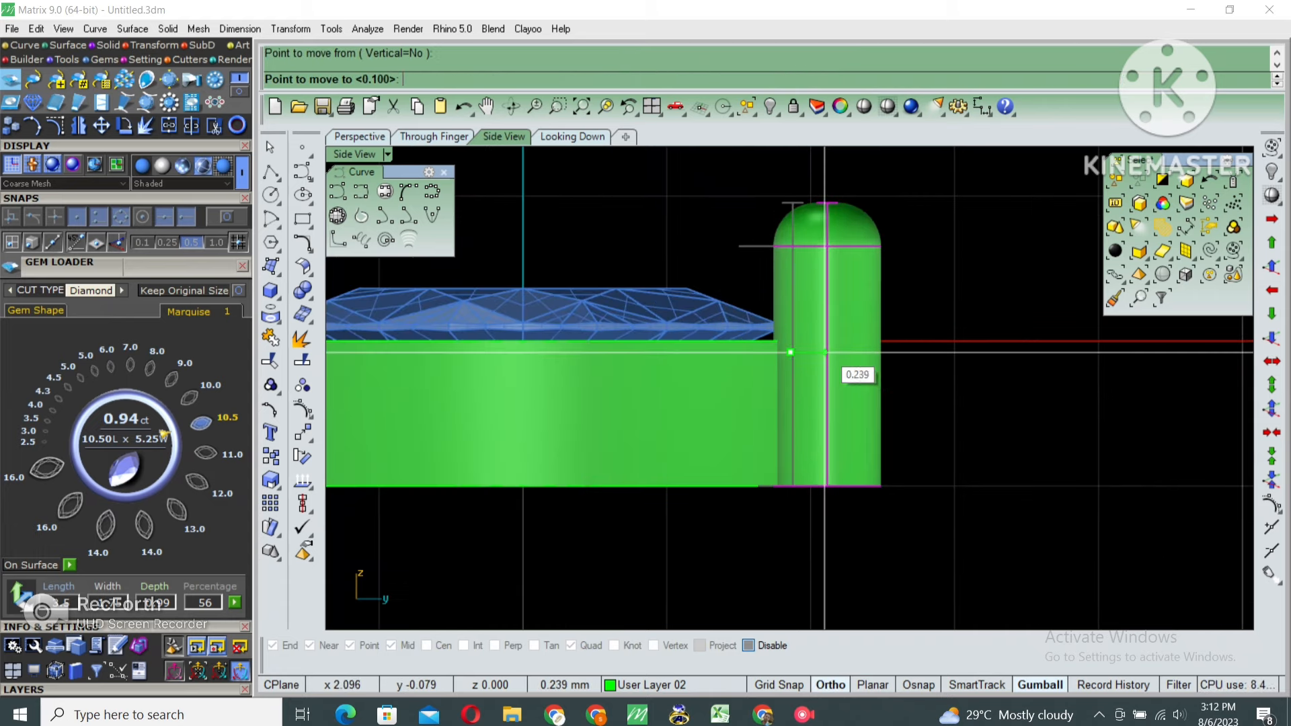
{"action": "left_click", "coordinate": [825, 353]}
Move the prong horizontally back toward the gem by 0.1 mm
{"action": "key", "text": "Return"}
{"action": "left_click", "coordinate": [825, 348]}
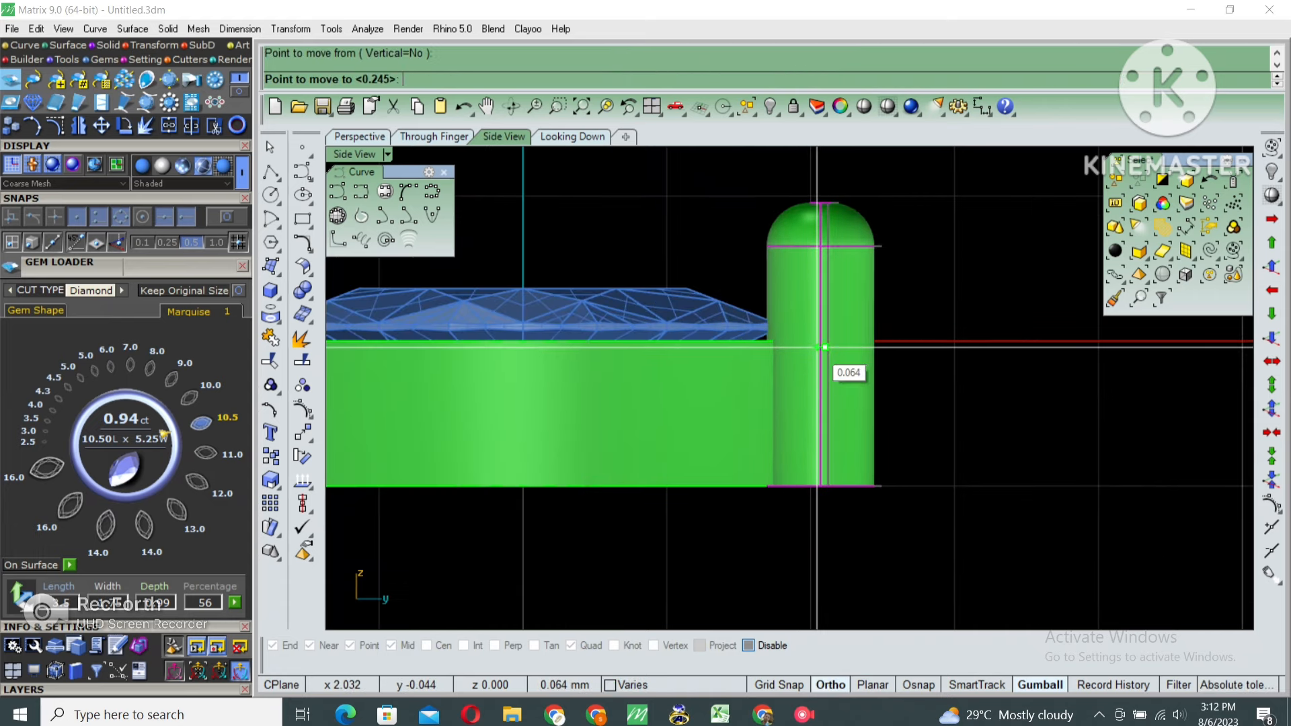
{"action": "type", "text": ".1"}
{"action": "key", "text": "Return"}
{"action": "left_click", "coordinate": [810, 348]}
Mirror the prong about the origin to the setting's opposite pointed end, keeping the original
{"action": "scroll", "coordinate": [814, 350], "scroll_direction": "down", "scroll_amount": 5}
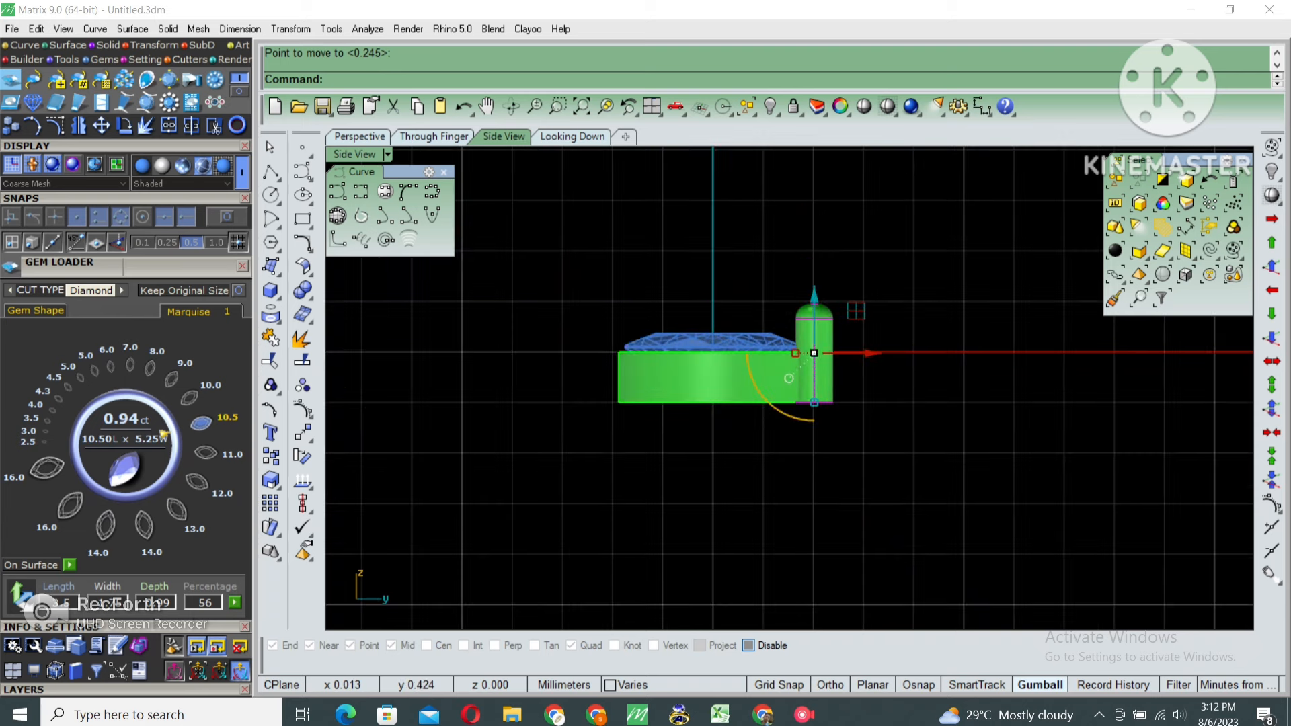
{"action": "type", "text": "mirror"}
{"action": "key", "text": "Return"}
{"action": "type", "text": "0"}
{"action": "key", "text": "Return"}
{"action": "left_click", "coordinate": [714, 351]}
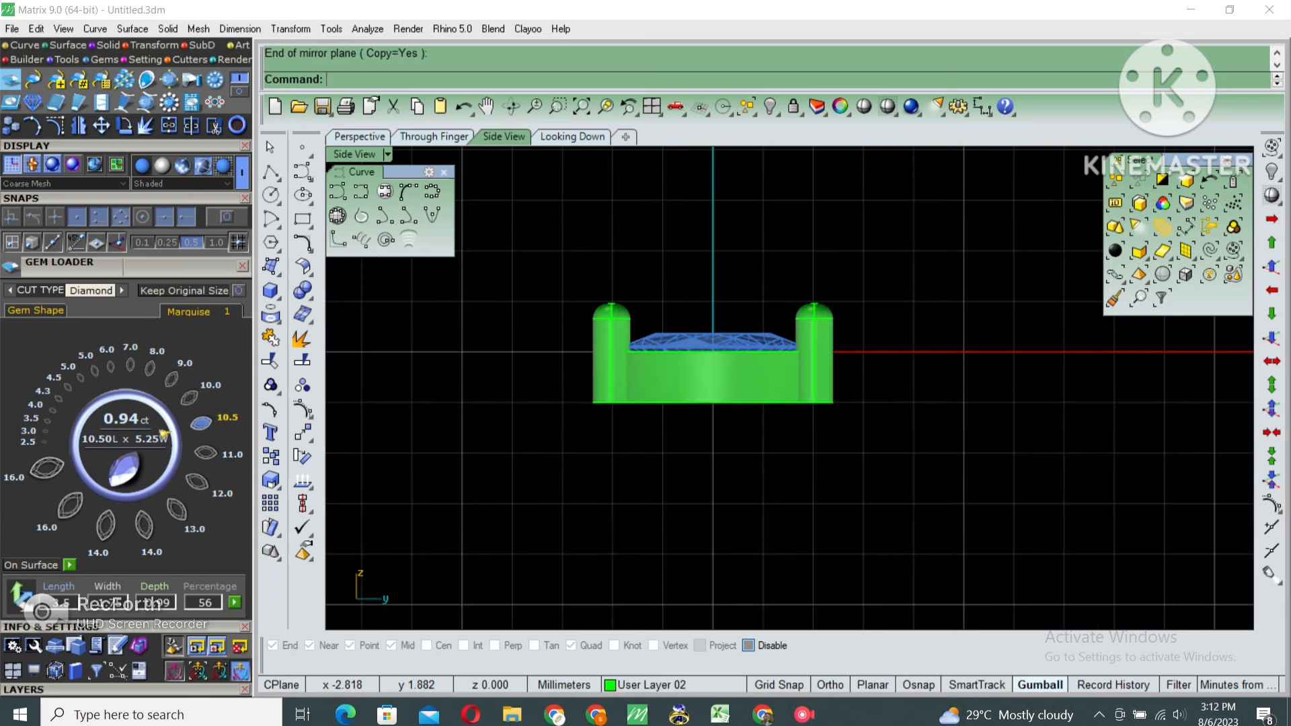
Group the marquise gem, its setting and both prongs together with their curves
{"action": "key", "text": "ctrl+a"}
{"action": "key", "text": "ctrl+g"}
{"action": "left_click", "coordinate": [588, 319]}
Show the Looking Down view on its own in shaded display with the grouped setting selected
{"action": "left_click", "coordinate": [573, 137]}
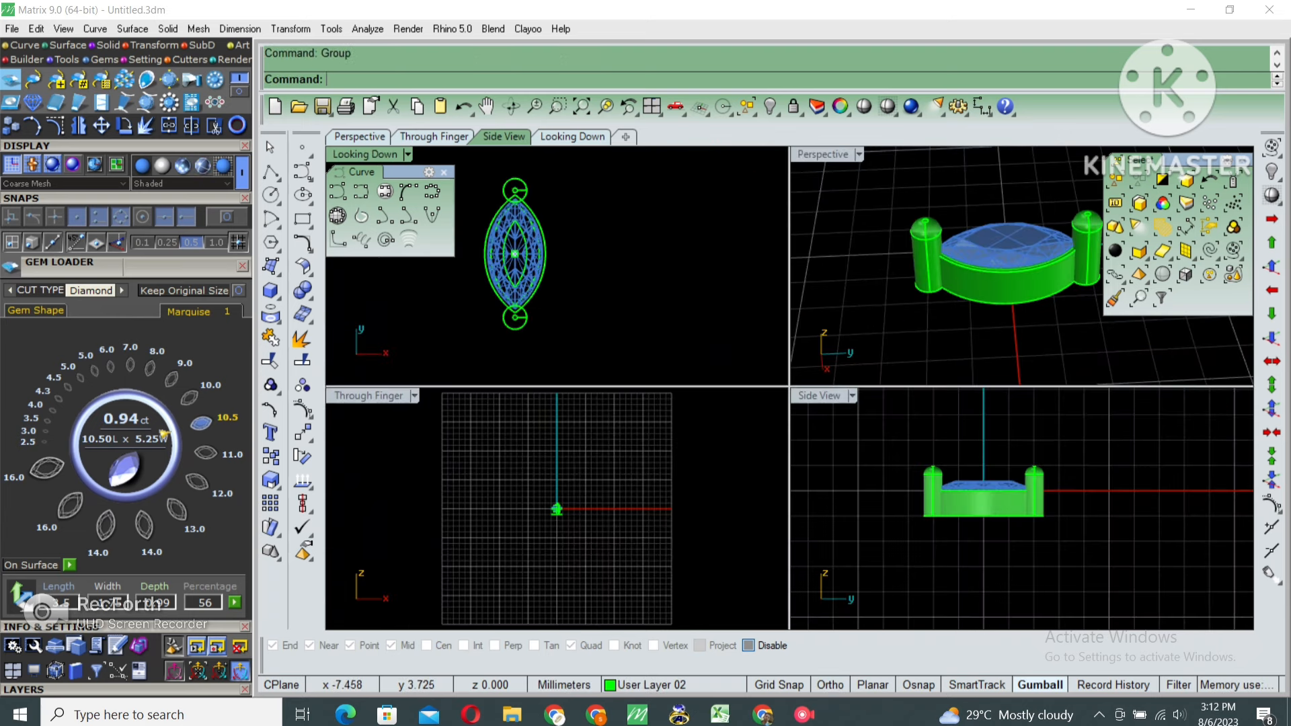
{"action": "left_click", "coordinate": [888, 107]}
{"action": "scroll", "coordinate": [787, 282], "scroll_direction": "down", "scroll_amount": 6}
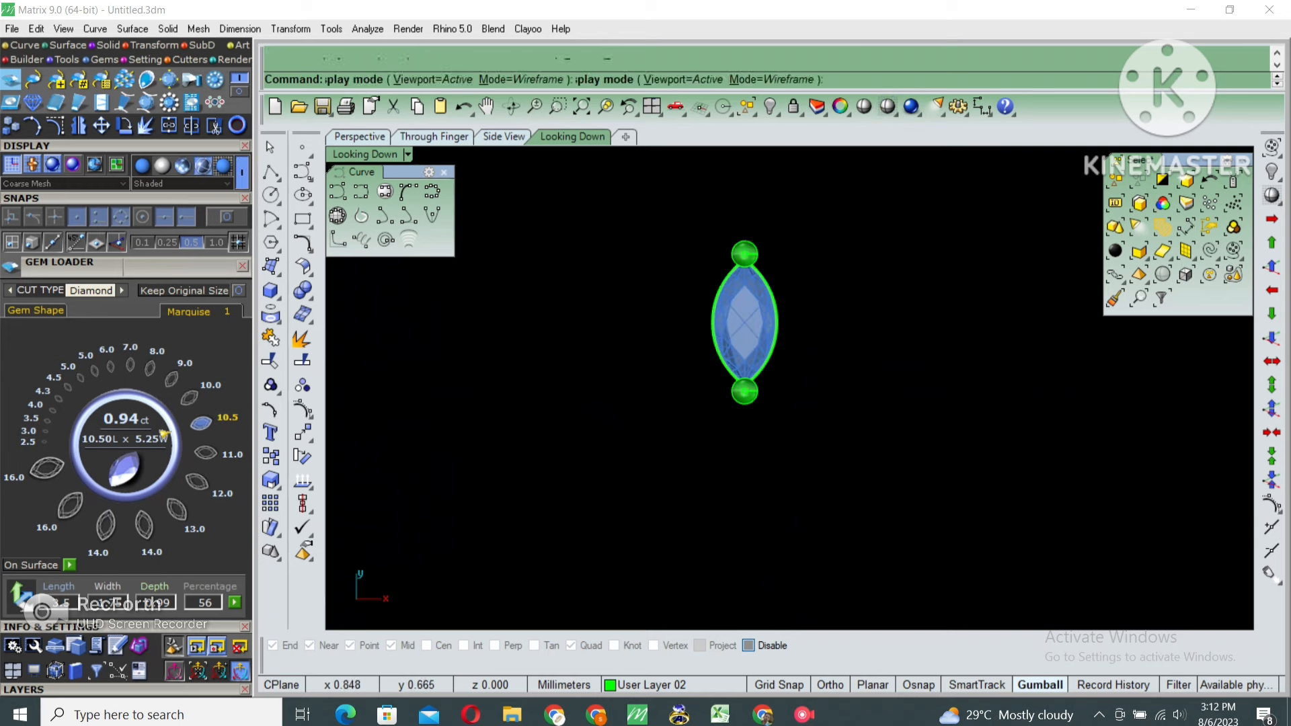
{"action": "left_click", "coordinate": [748, 321]}
{"action": "scroll", "coordinate": [784, 320], "scroll_direction": "down", "scroll_amount": 7}
Show only the hidden inner and outer drop outline curves around the setting
{"action": "type", "text": "ss"}
{"action": "key", "text": "Return"}
{"action": "right_click_drag", "start_coordinate": [835, 308], "coordinate": [806, 364]}
{"action": "left_click_drag", "start_coordinate": [861, 276], "coordinate": [788, 346]}
{"action": "key", "text": "Return"}
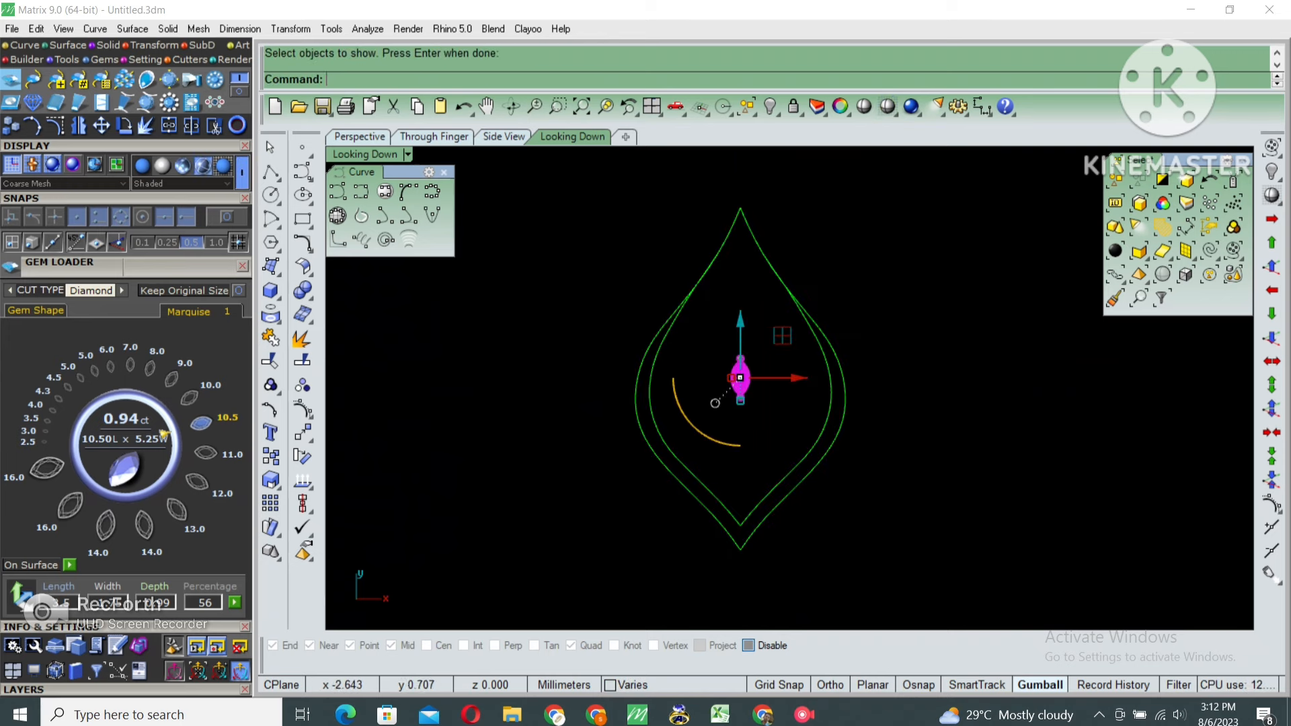
Close the gem loader, then turn on the Metal 02 layer with the reference photo and lock it
{"action": "left_click", "coordinate": [243, 266]}
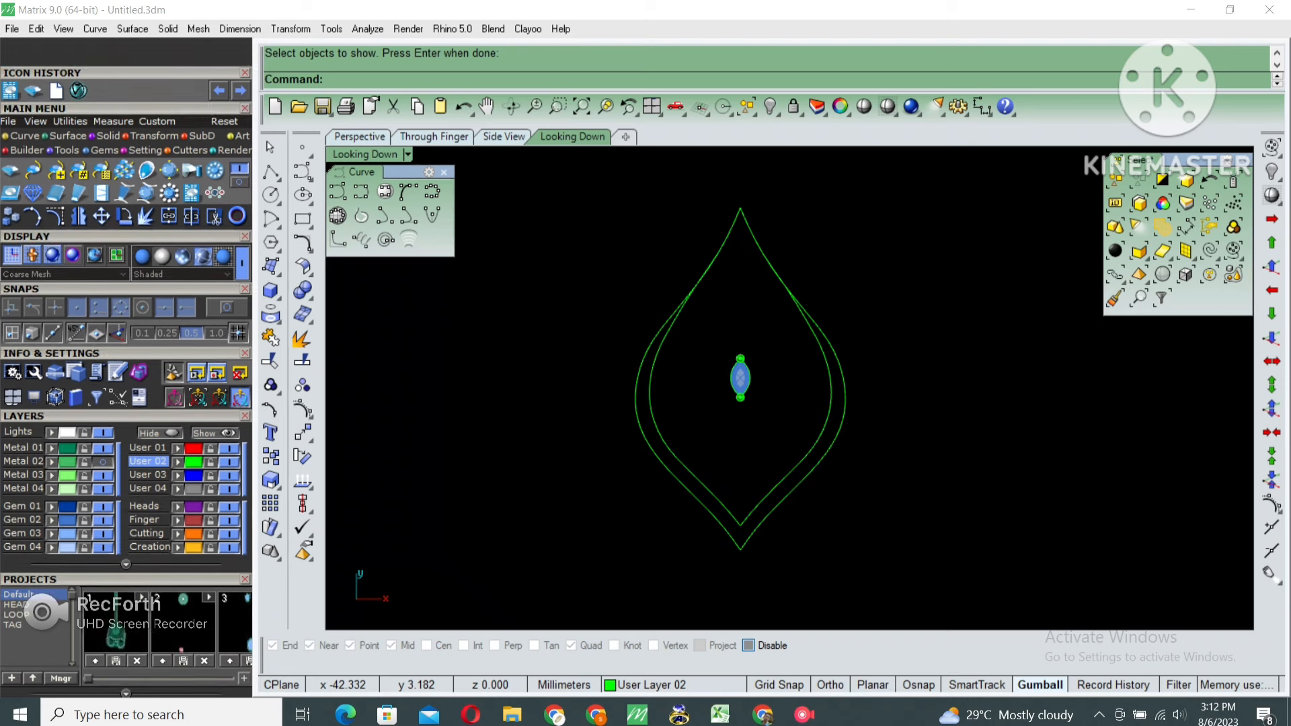
{"action": "left_click", "coordinate": [103, 462]}
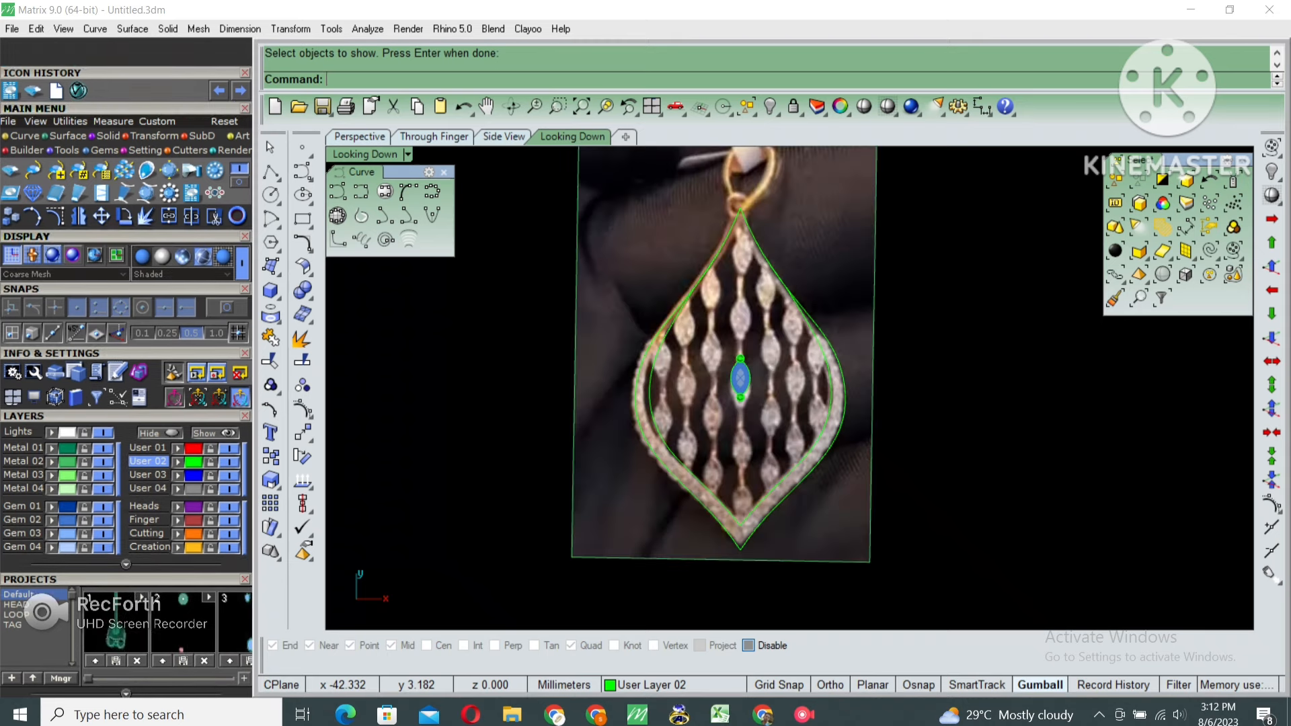
{"action": "scroll", "coordinate": [721, 395], "scroll_direction": "up", "scroll_amount": 6}
Copy the grouped setting to the clipboard, hide the original and paste a working copy in its place
{"action": "left_click", "coordinate": [766, 377]}
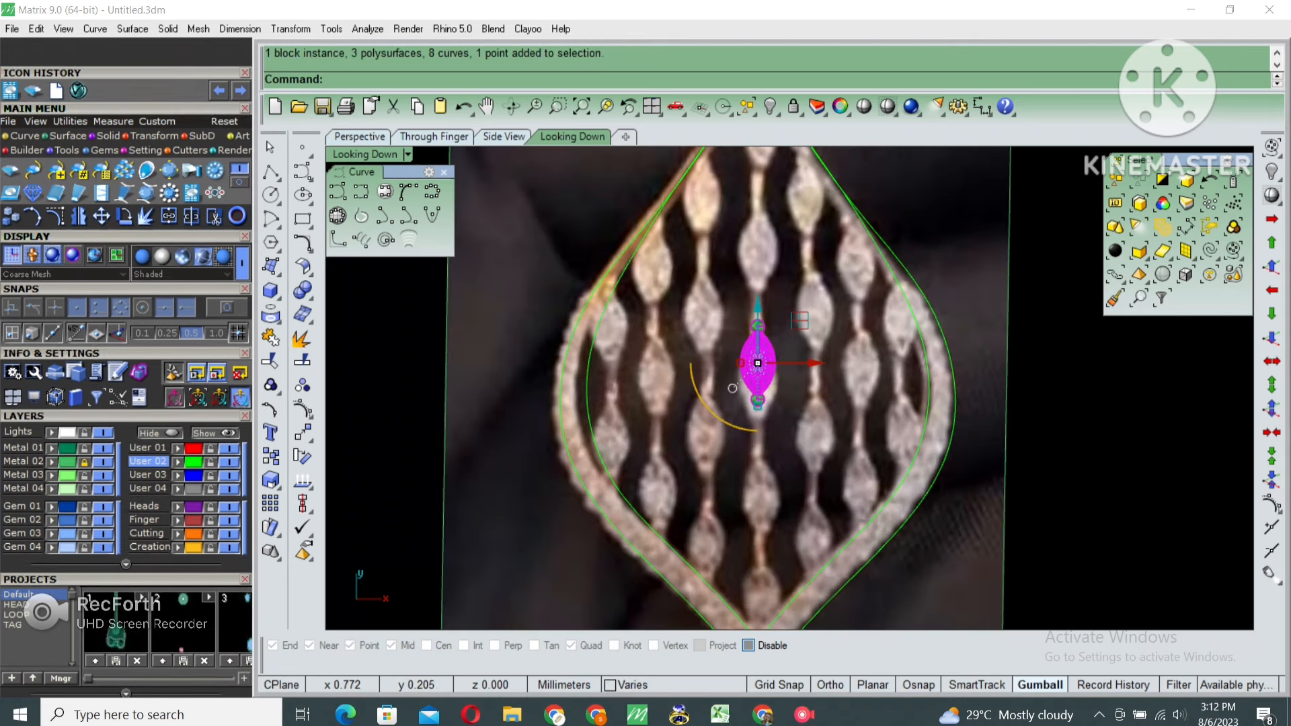
{"action": "right_click_drag", "start_coordinate": [733, 388], "coordinate": [724, 323]}
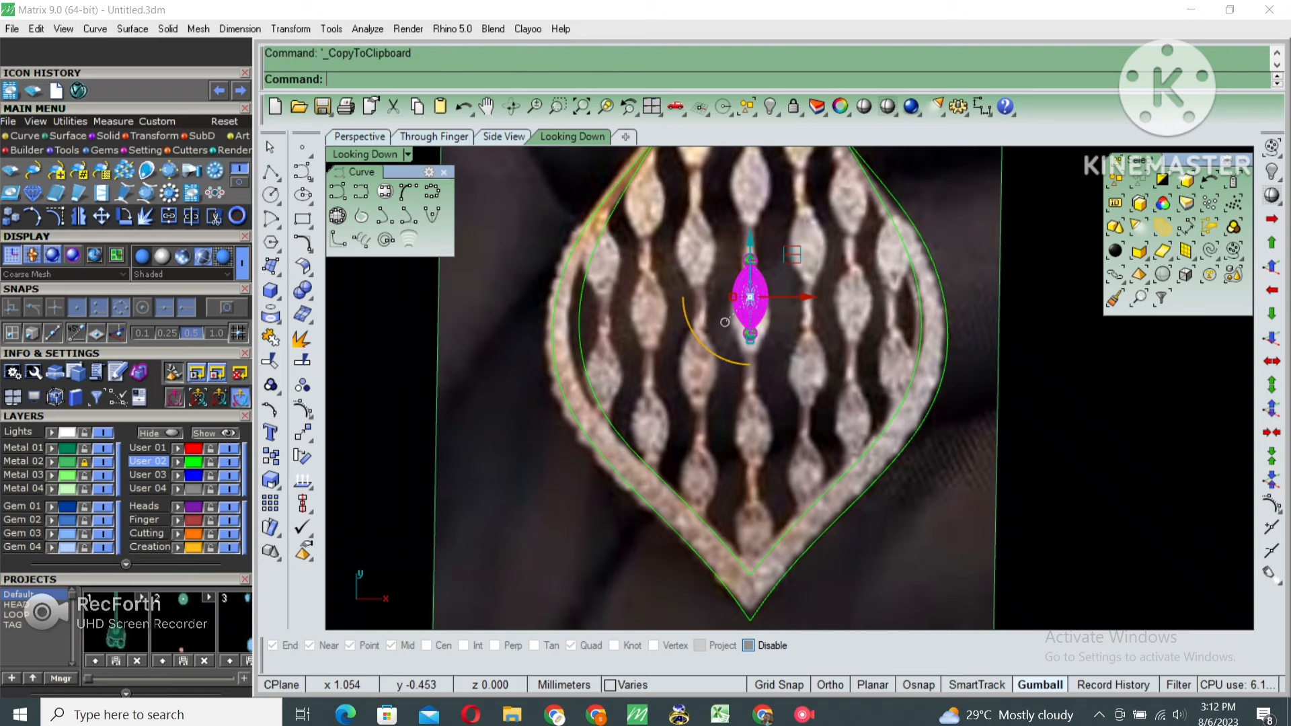
{"action": "scroll", "coordinate": [671, 473], "scroll_direction": "down", "scroll_amount": 3}
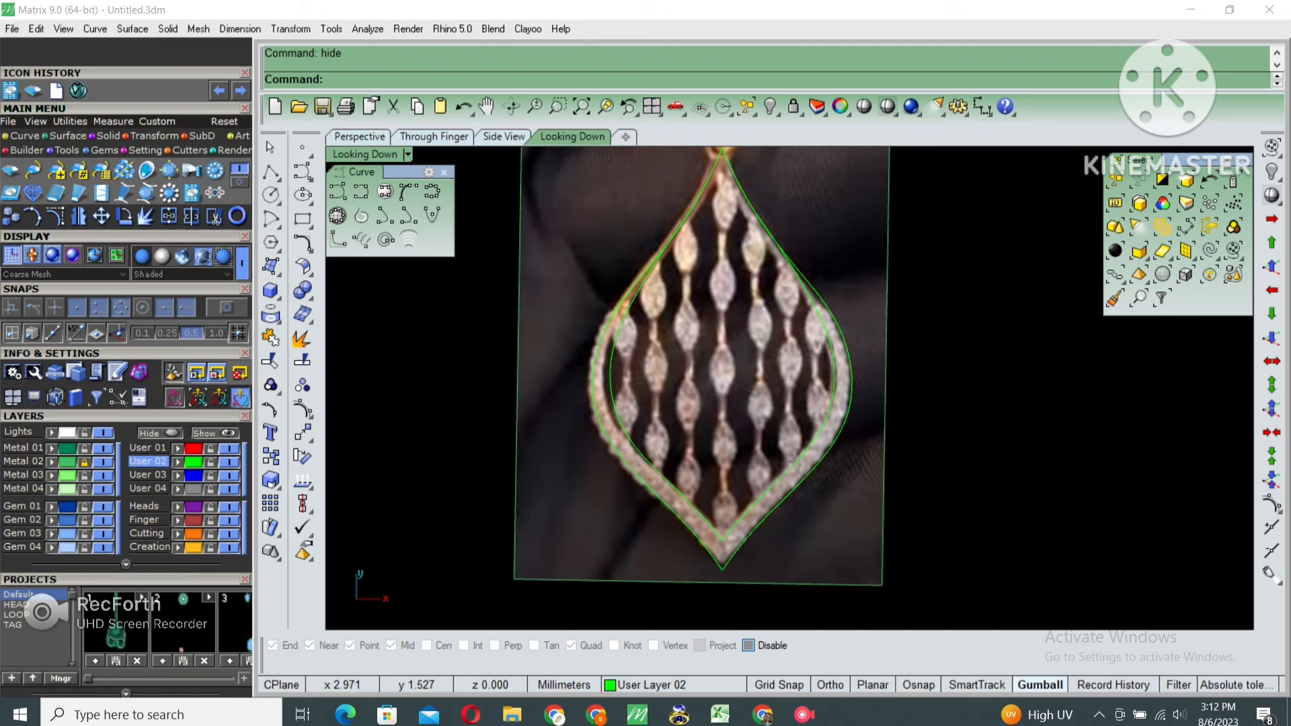
{"action": "scroll", "coordinate": [743, 361], "scroll_direction": "up", "scroll_amount": 2}
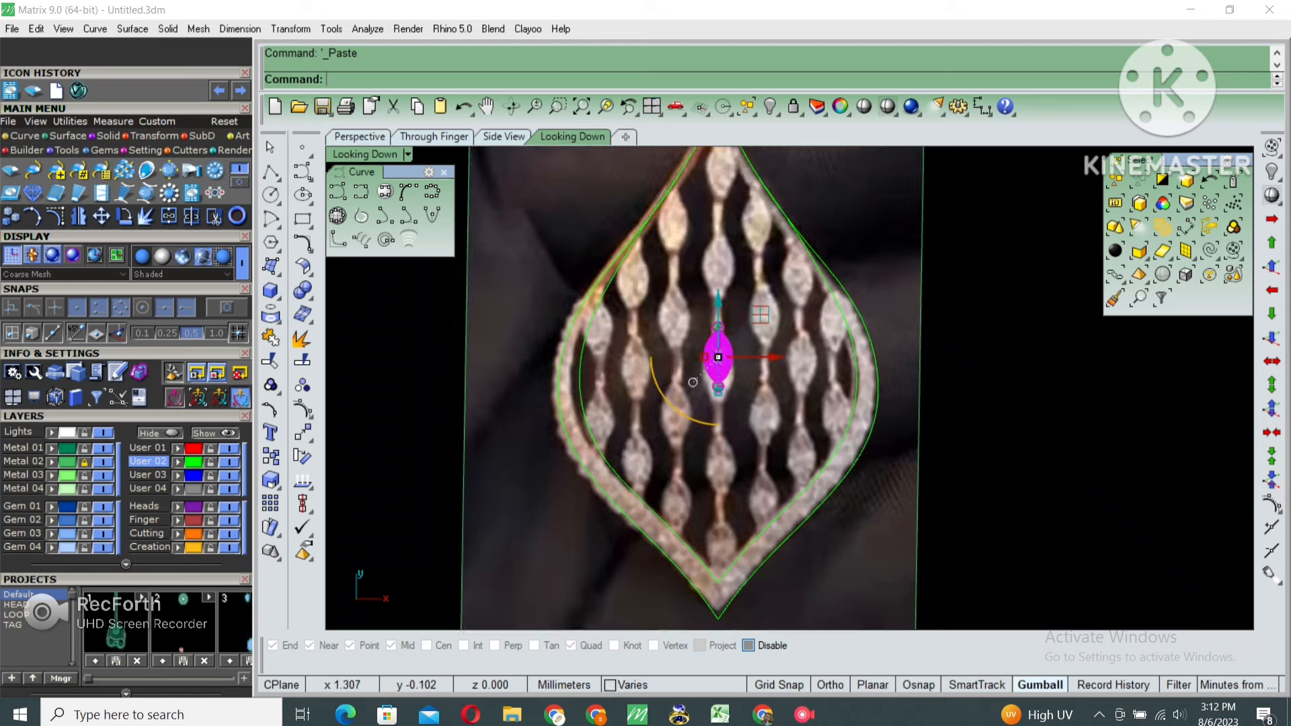
Move the pasted setting slightly straight down to fit the photo's central marquise
{"action": "type", "text": "m"}
{"action": "right_click_drag", "start_coordinate": [738, 363], "coordinate": [738, 242]}
{"action": "key", "text": "Return"}
{"action": "scroll", "coordinate": [737, 289], "scroll_direction": "up", "scroll_amount": 4}
{"action": "left_click", "coordinate": [743, 241]}
{"action": "left_click", "coordinate": [743, 261], "text": "shift"}
Copy the central setting straight down onto the two lower marquises of the middle column, the lowest about 11.7 mm away
{"action": "scroll", "coordinate": [738, 294], "scroll_direction": "down", "scroll_amount": 4}
{"action": "type", "text": "c"}
{"action": "key", "text": "Return"}
{"action": "left_click", "coordinate": [739, 203]}
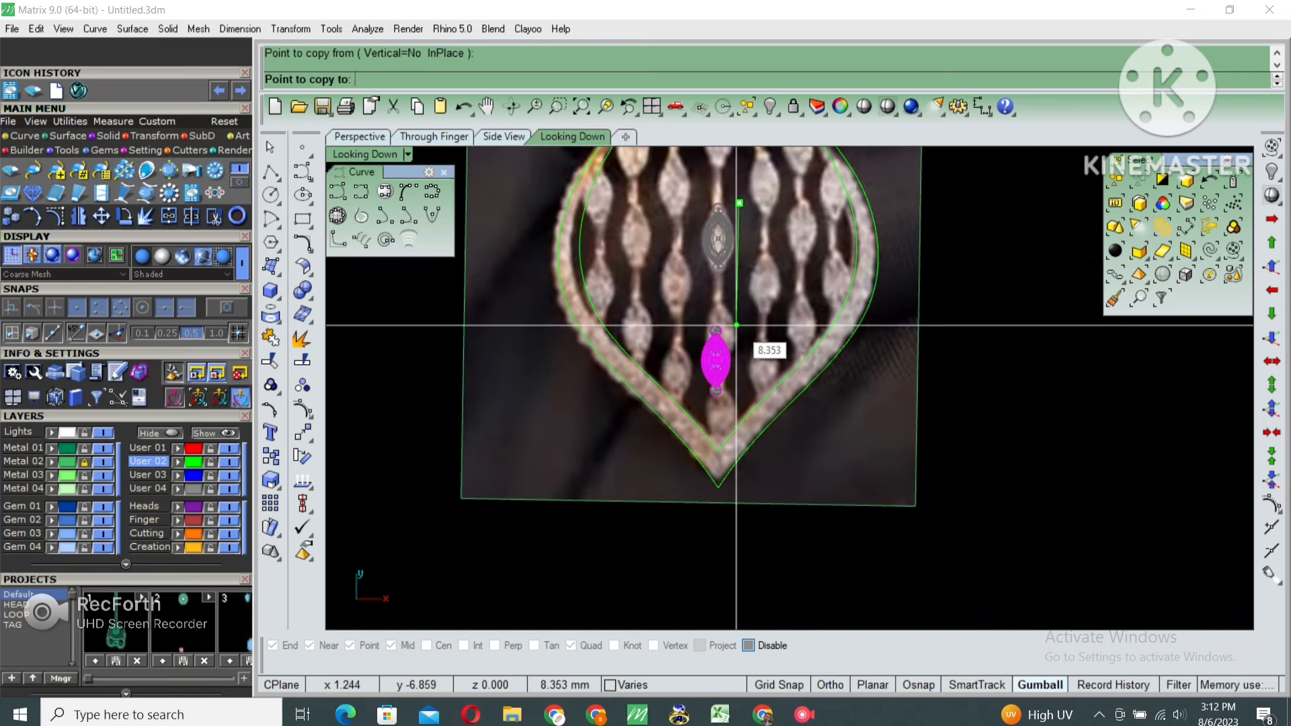
{"action": "left_click", "coordinate": [739, 295], "text": "shift"}
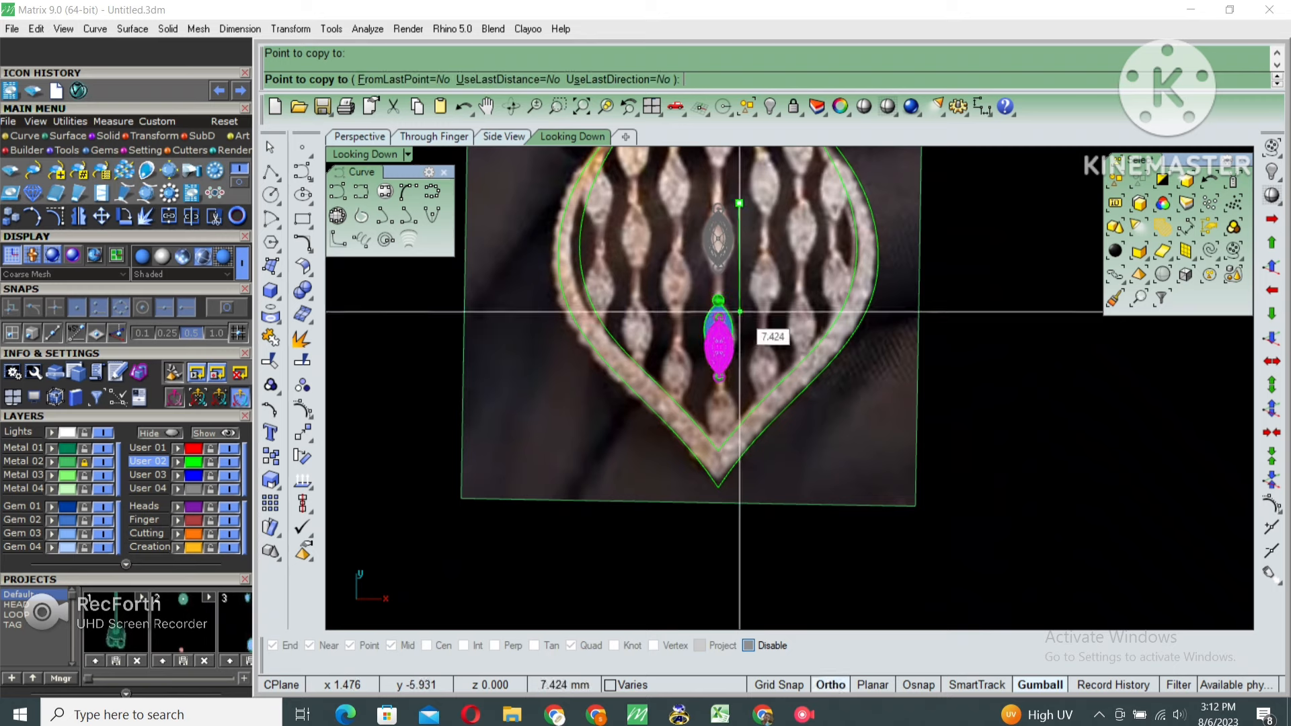
{"action": "scroll", "coordinate": [740, 308], "scroll_direction": "up", "scroll_amount": 2}
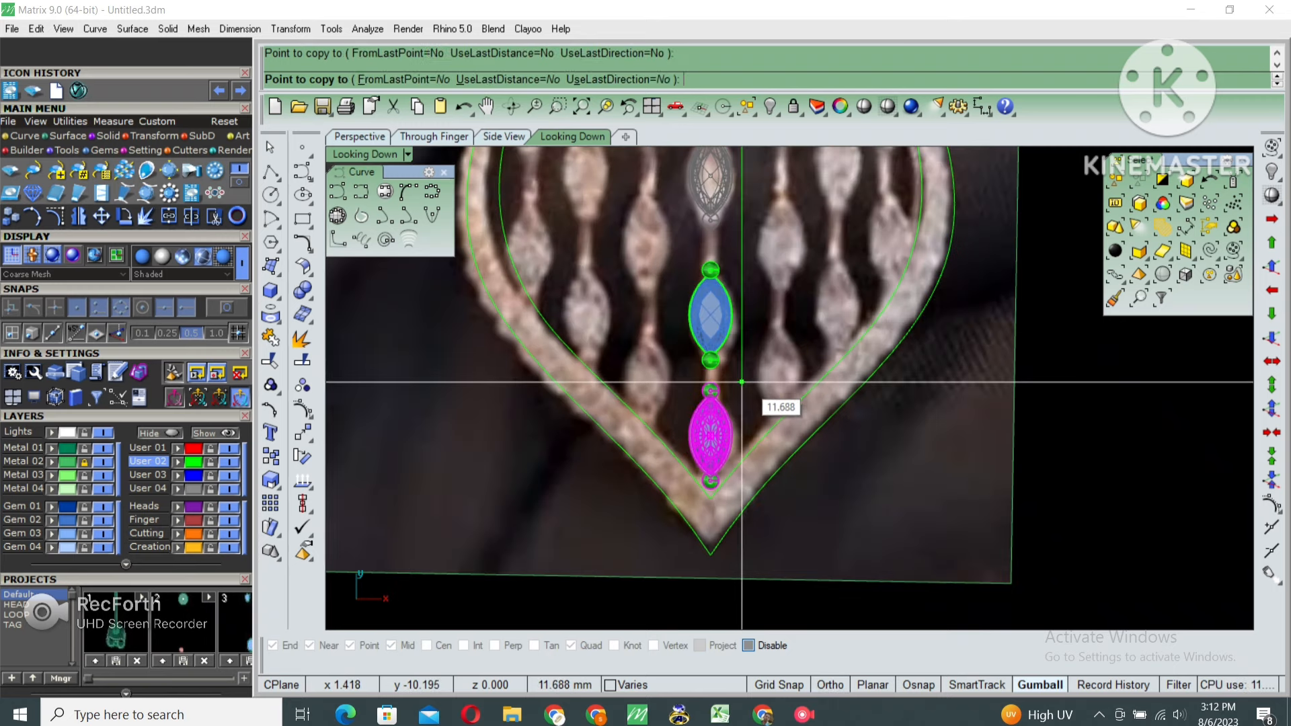
{"action": "left_click", "coordinate": [742, 382], "text": "shift"}
{"action": "right_click", "coordinate": [744, 376]}
Copy the central setting straight up onto the two upper marquises of the middle column, about 6.9 mm and 13.8 mm away
{"action": "scroll", "coordinate": [744, 375], "scroll_direction": "down", "scroll_amount": 4}
{"action": "right_click_drag", "start_coordinate": [744, 375], "coordinate": [733, 428]}
{"action": "left_click", "coordinate": [722, 297]}
{"action": "right_click_drag", "start_coordinate": [723, 297], "coordinate": [711, 386]}
{"action": "type", "text": "c"}
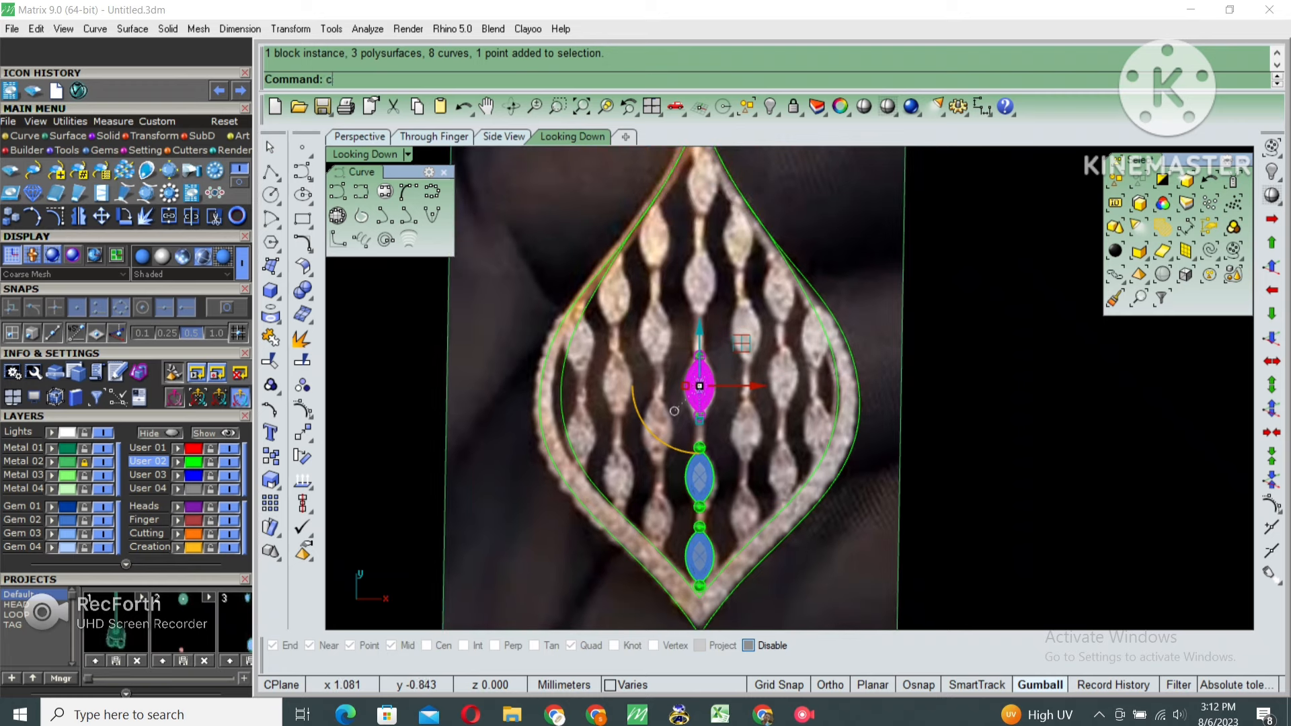
{"action": "key", "text": "Return"}
{"action": "left_click", "coordinate": [713, 390]}
{"action": "scroll", "coordinate": [714, 333], "scroll_direction": "up", "scroll_amount": 2}
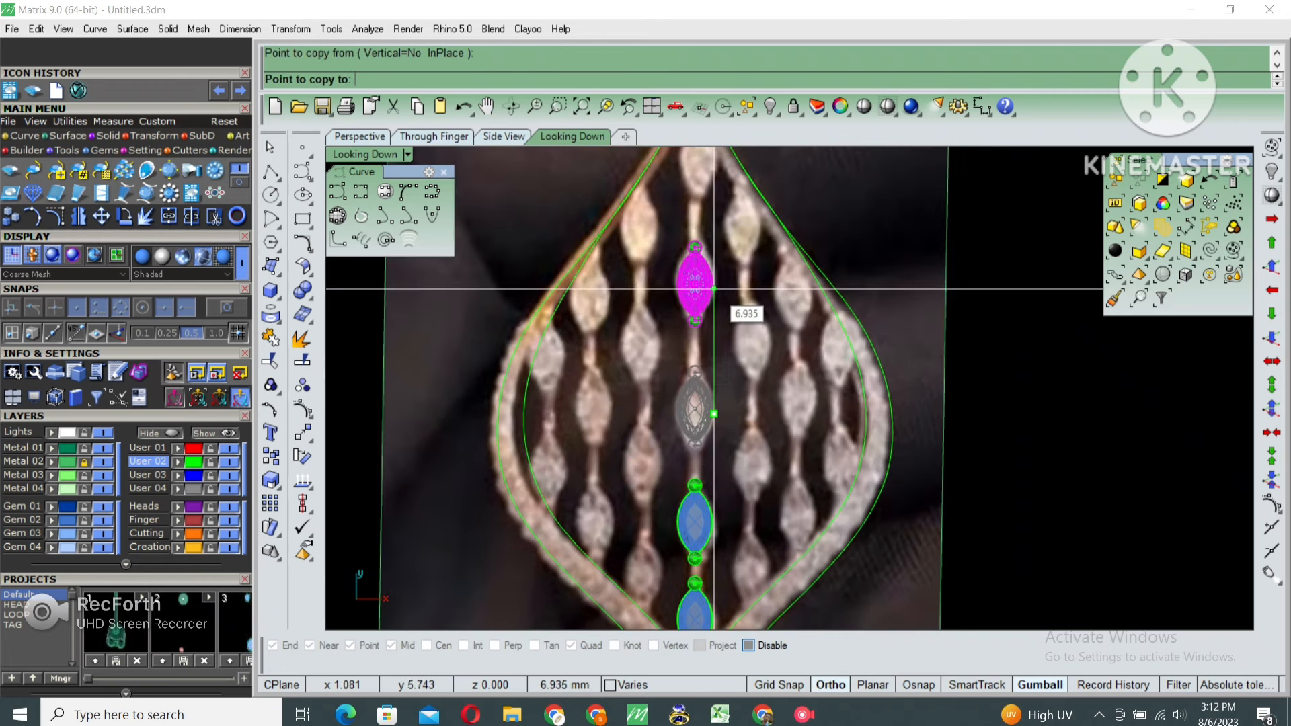
{"action": "left_click", "coordinate": [714, 290]}
{"action": "right_click_drag", "start_coordinate": [714, 232], "coordinate": [694, 339]}
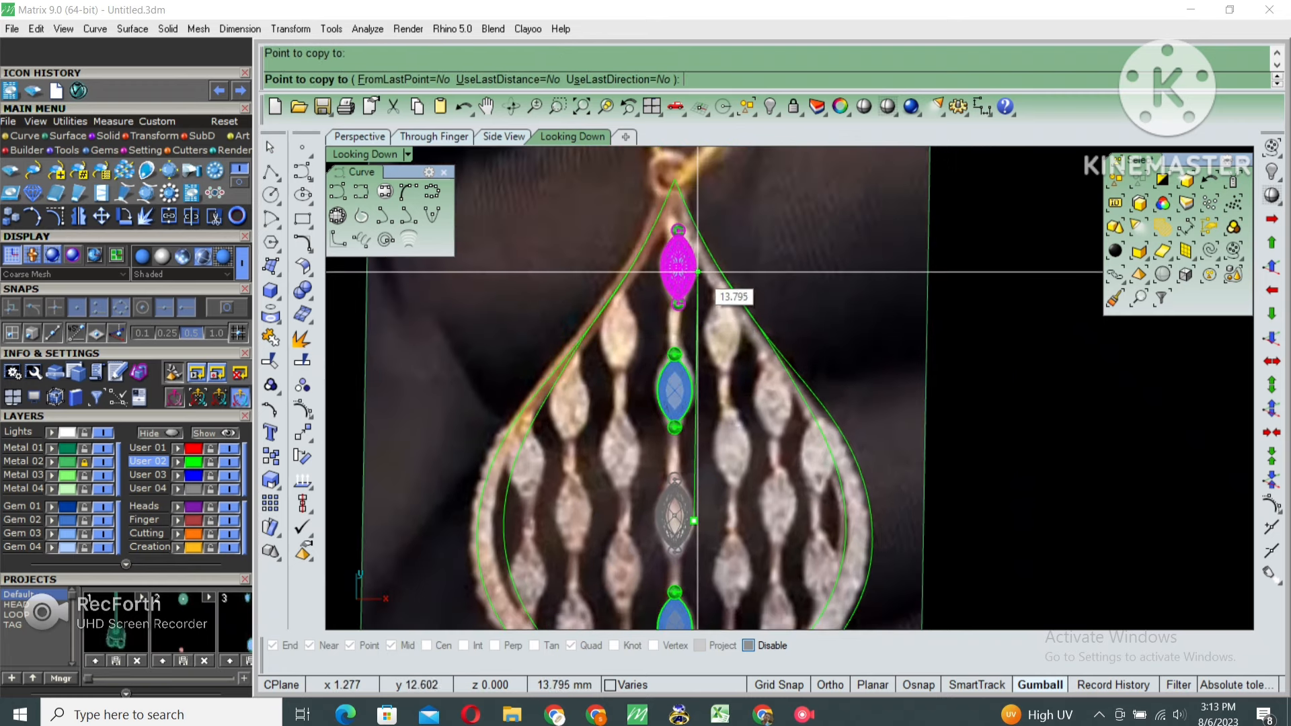
{"action": "left_click", "coordinate": [697, 272]}
{"action": "key", "text": "Return"}
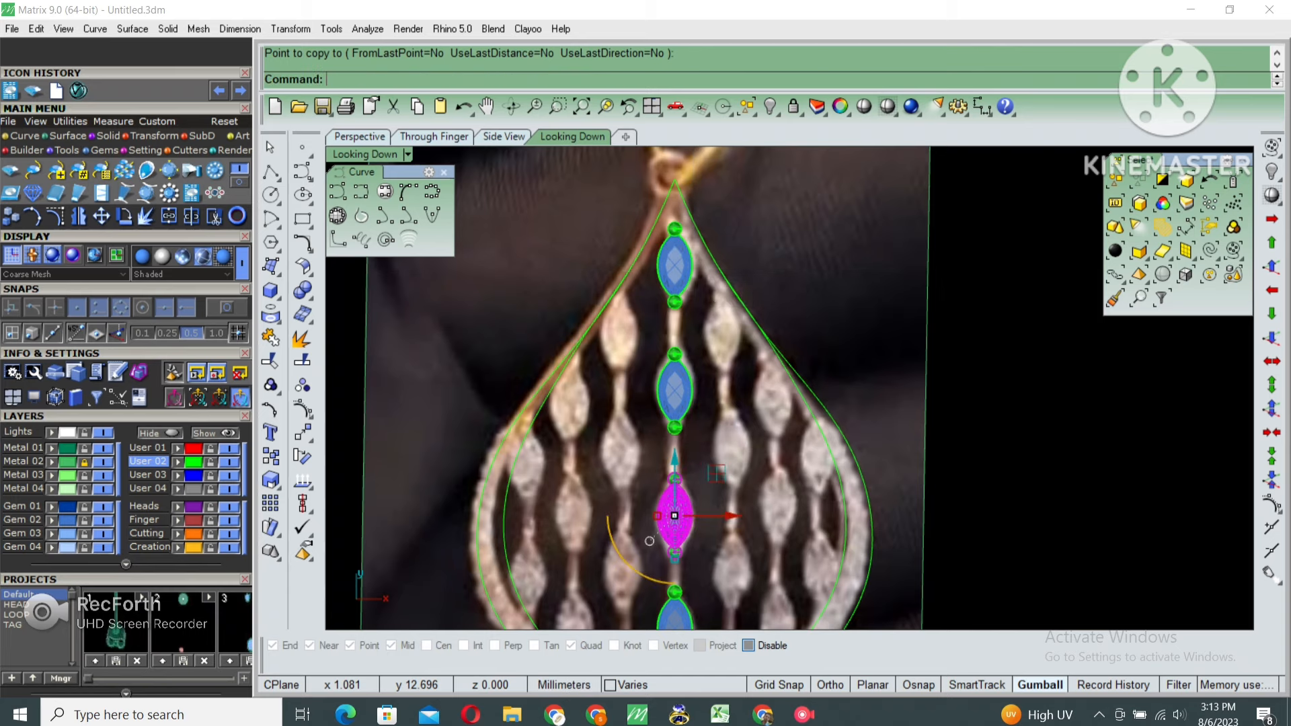
Copy all five middle-column settings diagonally down onto the adjacent column of marquises on the right half of the photo
{"action": "left_click", "coordinate": [681, 397], "text": "shift"}
{"action": "right_click_drag", "start_coordinate": [685, 399], "coordinate": [691, 303]}
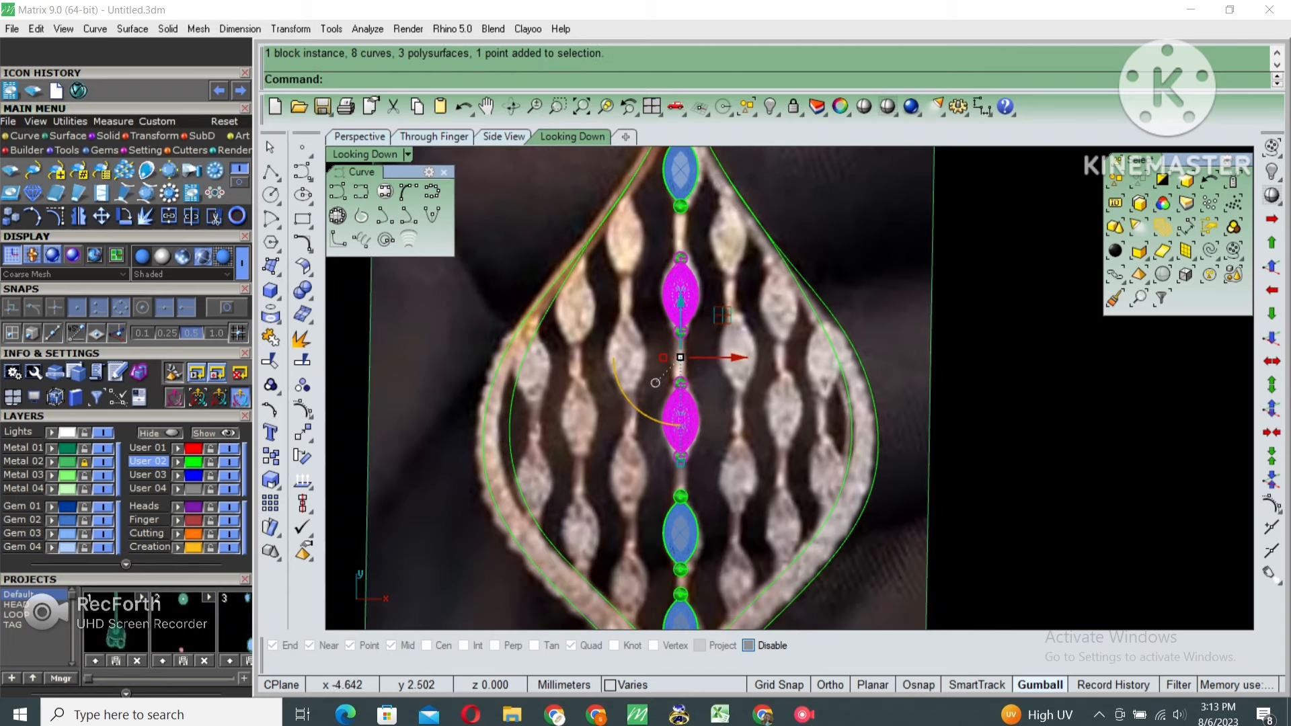
{"action": "left_click", "coordinate": [685, 530], "text": "shift"}
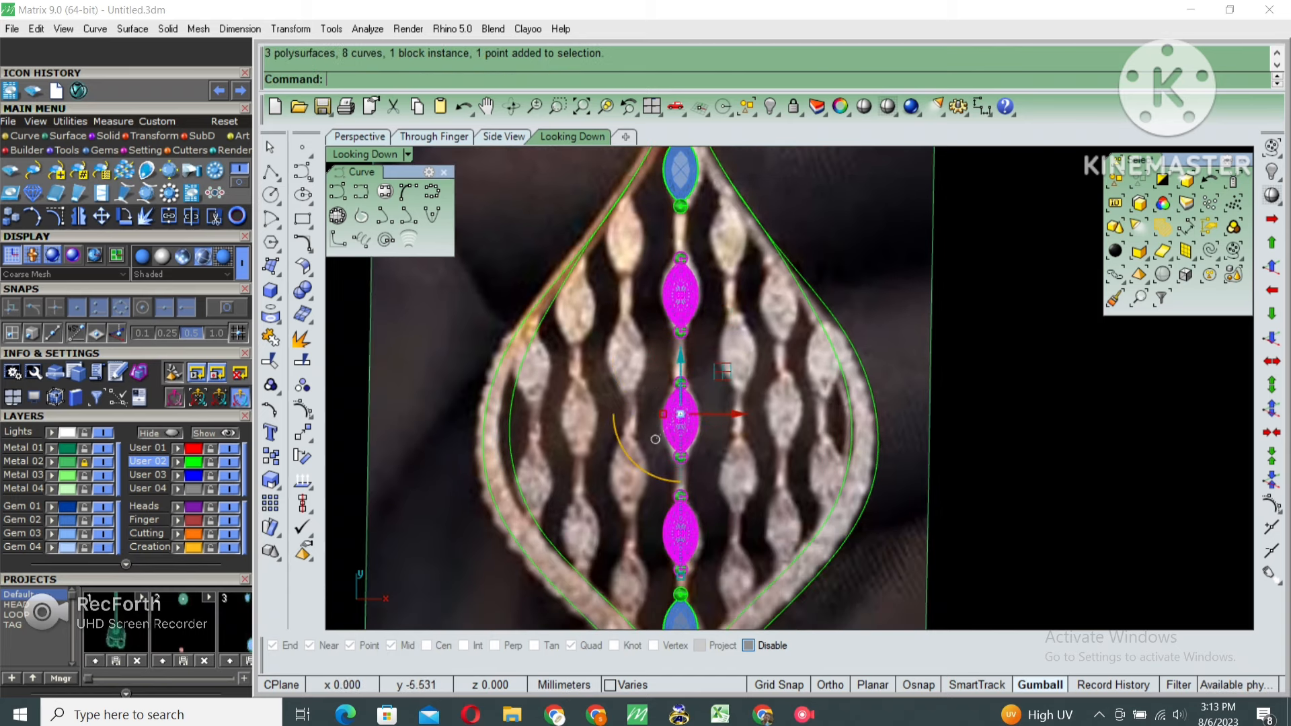
{"action": "right_click_drag", "start_coordinate": [696, 529], "coordinate": [687, 447]}
{"action": "right_click_drag", "start_coordinate": [646, 357], "coordinate": [612, 482]}
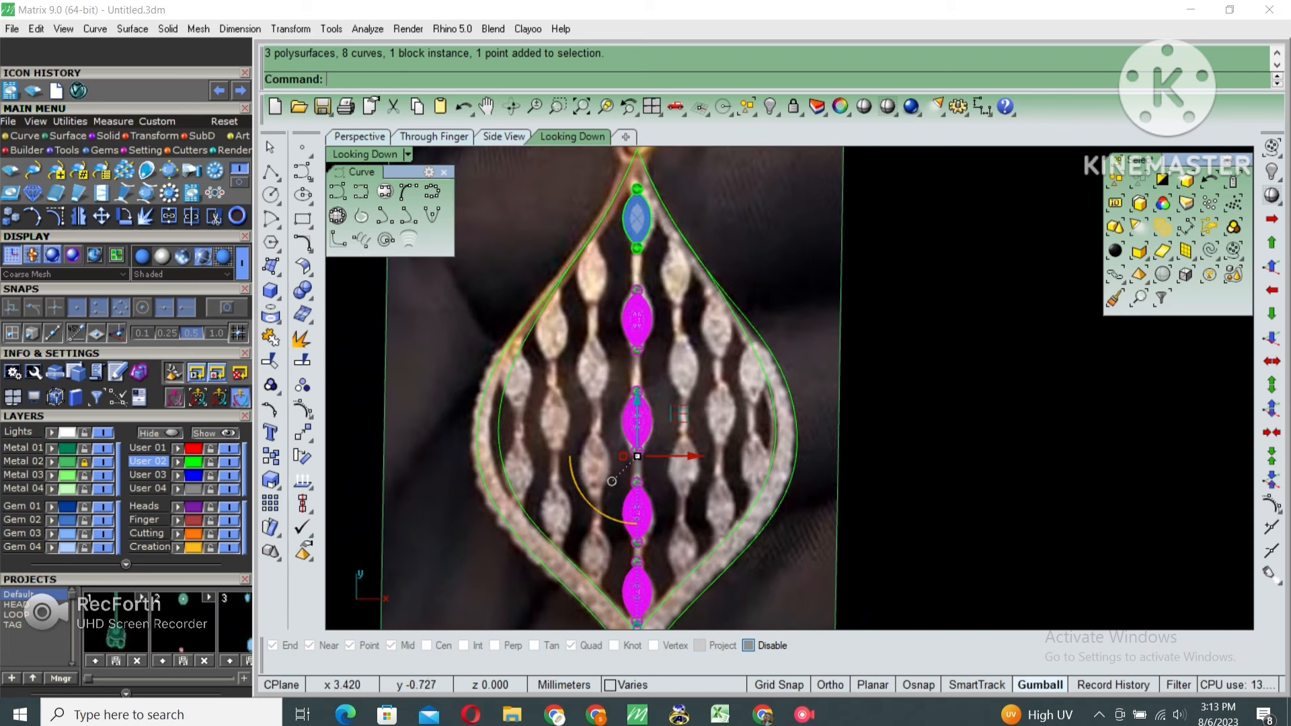
{"action": "right_click_drag", "start_coordinate": [684, 356], "coordinate": [684, 389]}
{"action": "left_click", "coordinate": [642, 251], "text": "shift"}
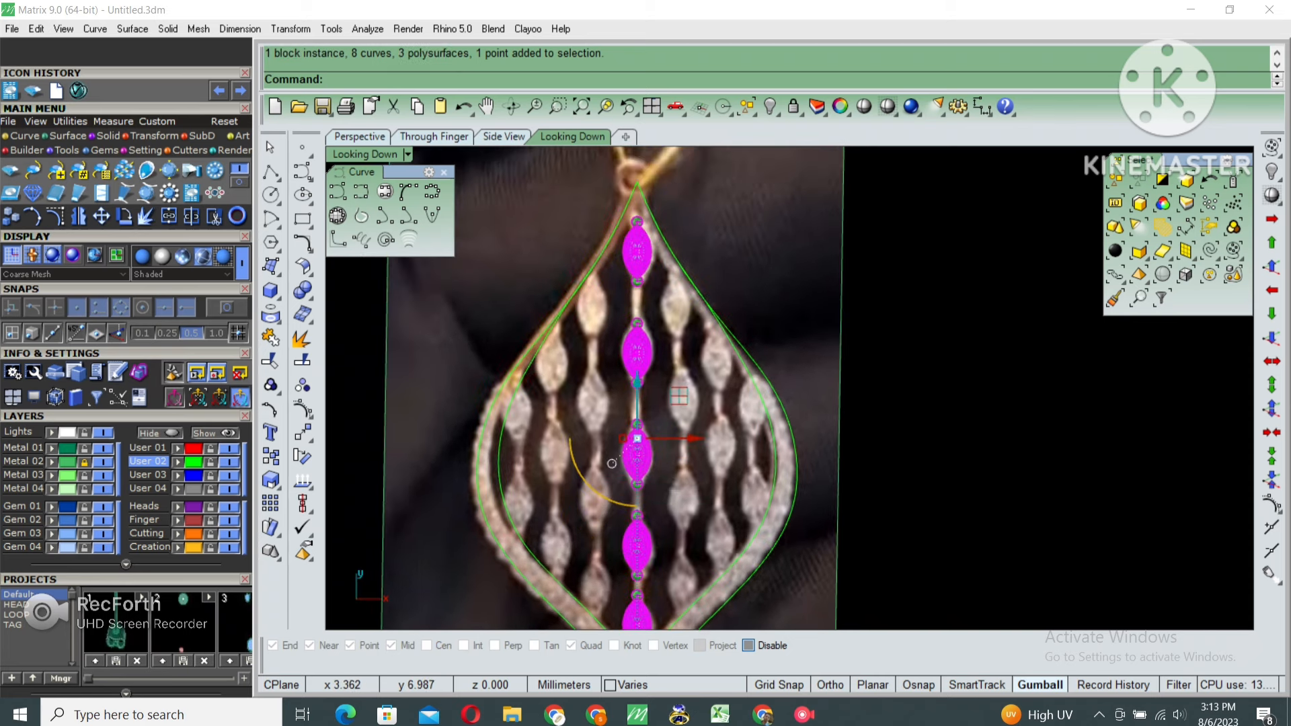
{"action": "type", "text": "copy"}
{"action": "key", "text": "Return"}
{"action": "left_click", "coordinate": [692, 354]}
{"action": "key", "text": "F8"}
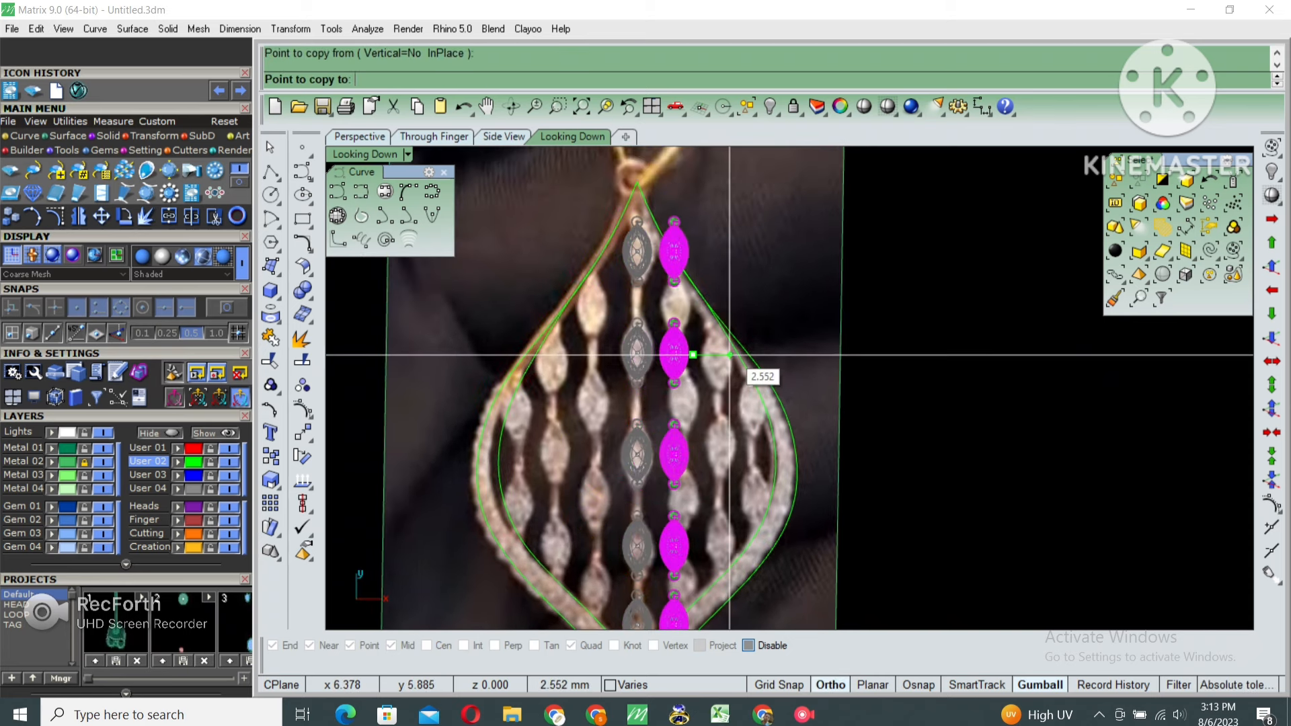
{"action": "key", "text": "F8"}
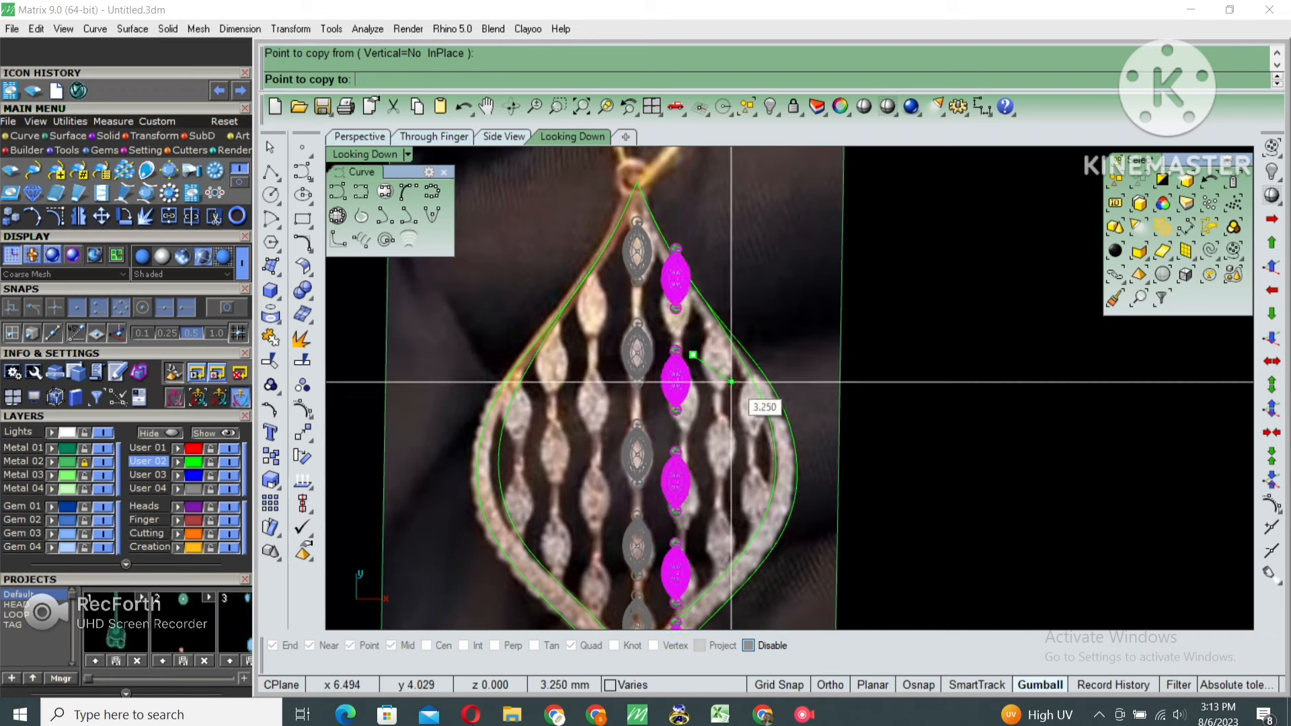
{"action": "left_click", "coordinate": [739, 407]}
{"action": "key", "text": "Return"}
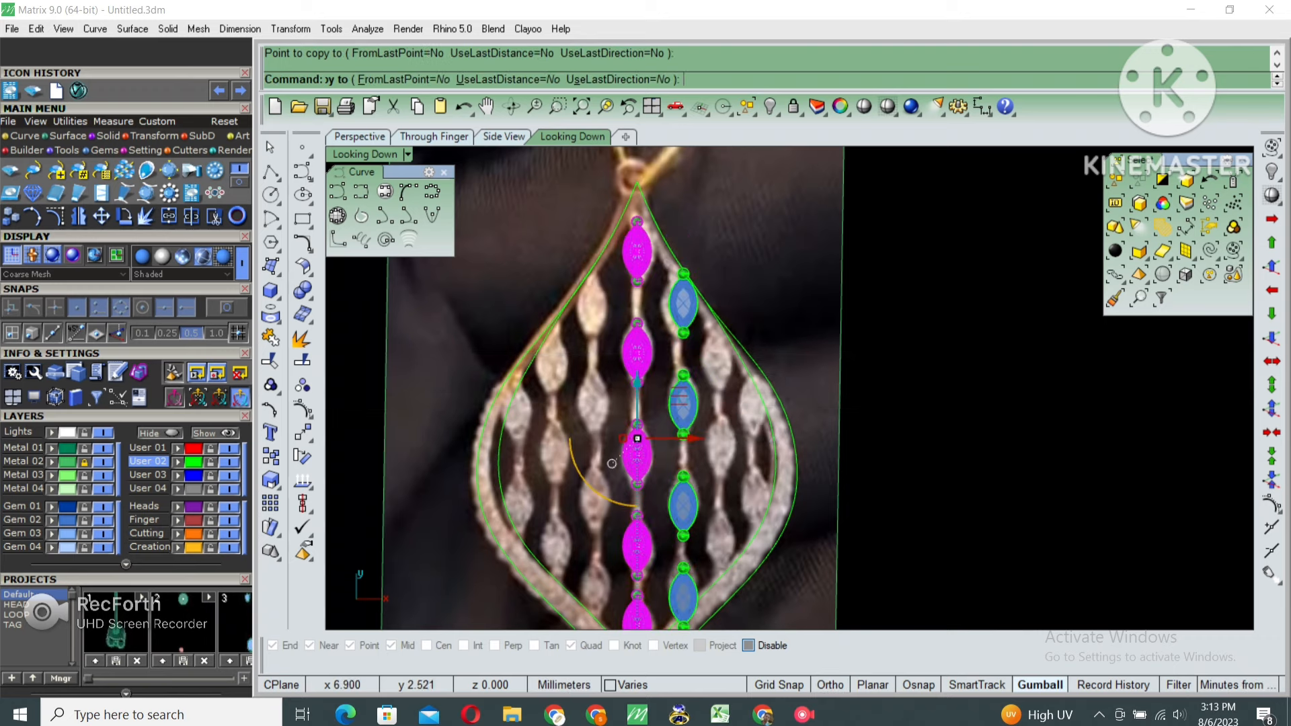
Delete the lowest setting of the copied column, which extends beyond the drop outline
{"action": "right_click_drag", "start_coordinate": [639, 431], "coordinate": [612, 228]}
{"action": "right_click_drag", "start_coordinate": [714, 370], "coordinate": [714, 297]}
{"action": "left_click", "coordinate": [660, 483]}
{"action": "key", "text": "Delete"}
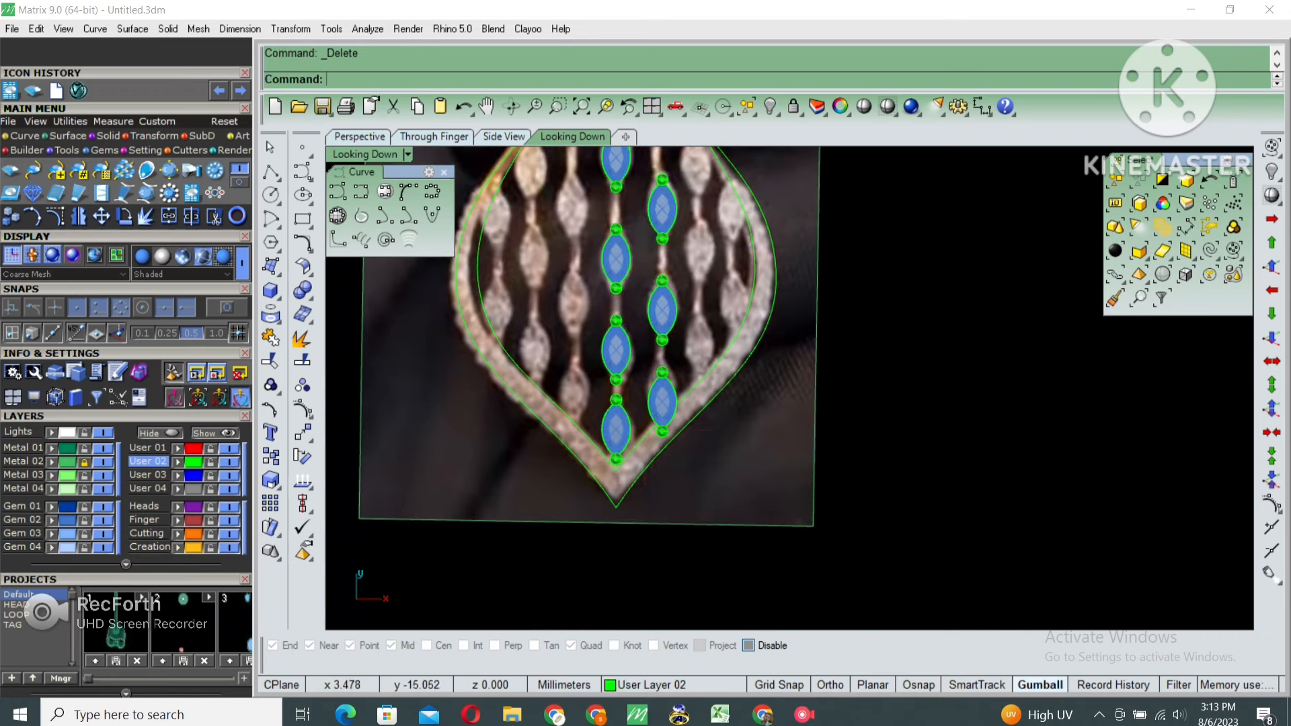
Move the copied column's lowest remaining setting straight up about 1.3 mm, clear of the drop outline
{"action": "scroll", "coordinate": [660, 400], "scroll_direction": "up", "scroll_amount": 4}
{"action": "left_click", "coordinate": [659, 401]}
{"action": "scroll", "coordinate": [703, 161], "scroll_direction": "up", "scroll_amount": 2}
{"action": "scroll", "coordinate": [669, 410], "scroll_direction": "up", "scroll_amount": 2}
{"action": "type", "text": "m"}
{"action": "key", "text": "Return"}
{"action": "left_click", "coordinate": [700, 464]}
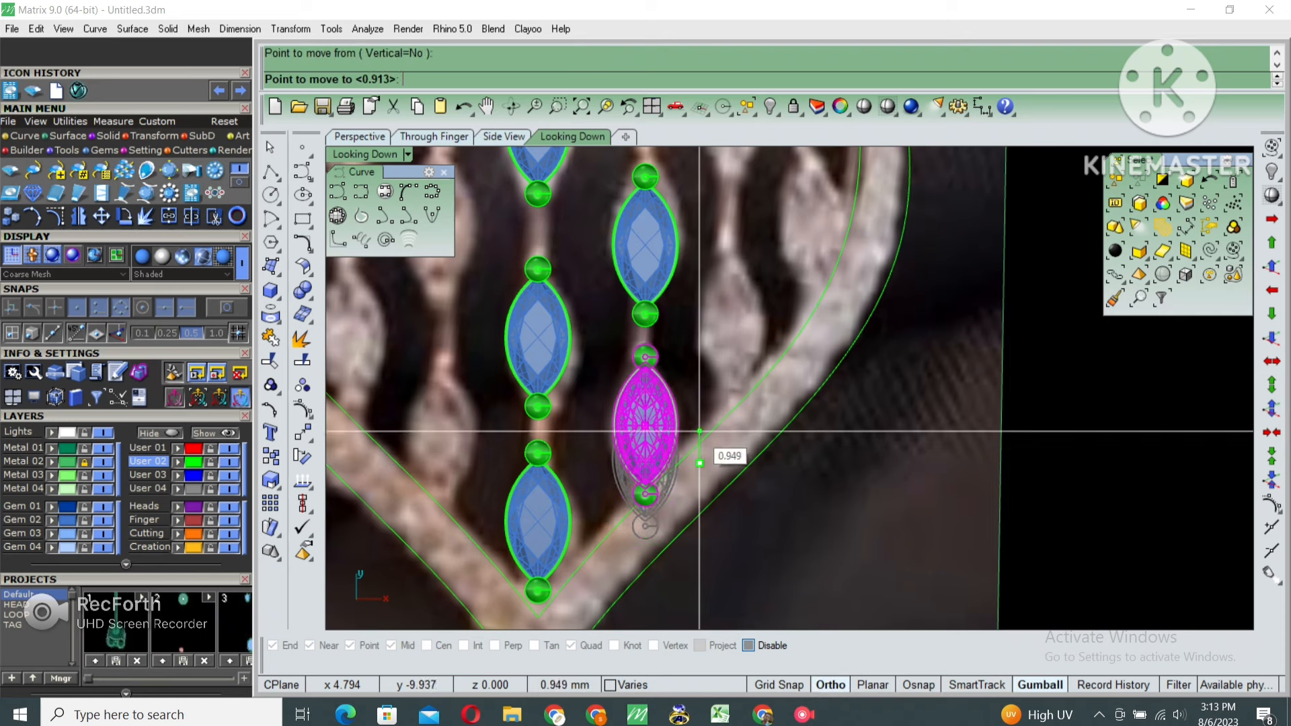
{"action": "left_click", "coordinate": [700, 420]}
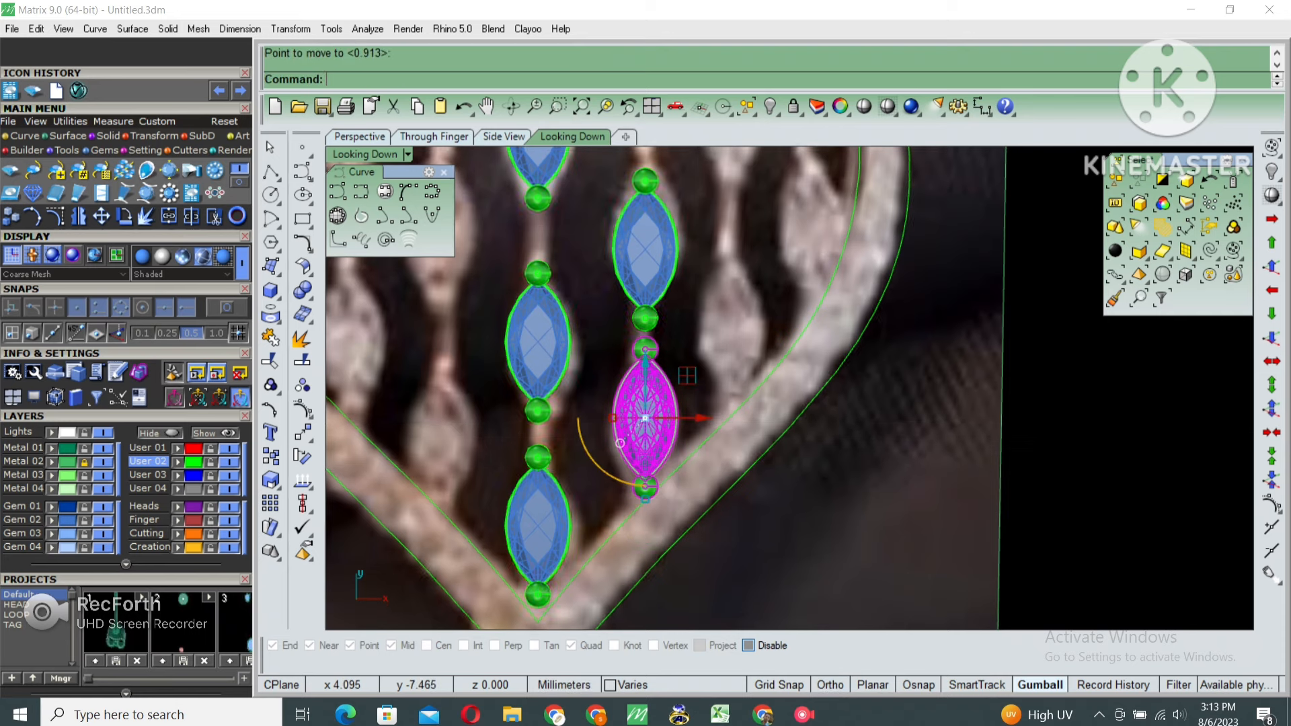
Move the second-lowest setting of the copied column straight up about 0.42 mm
{"action": "right_click_drag", "start_coordinate": [675, 269], "coordinate": [675, 357]}
{"action": "left_click", "coordinate": [649, 343]}
{"action": "right_click", "coordinate": [649, 351]}
{"action": "left_click", "coordinate": [648, 353]}
{"action": "left_click", "coordinate": [647, 339]}
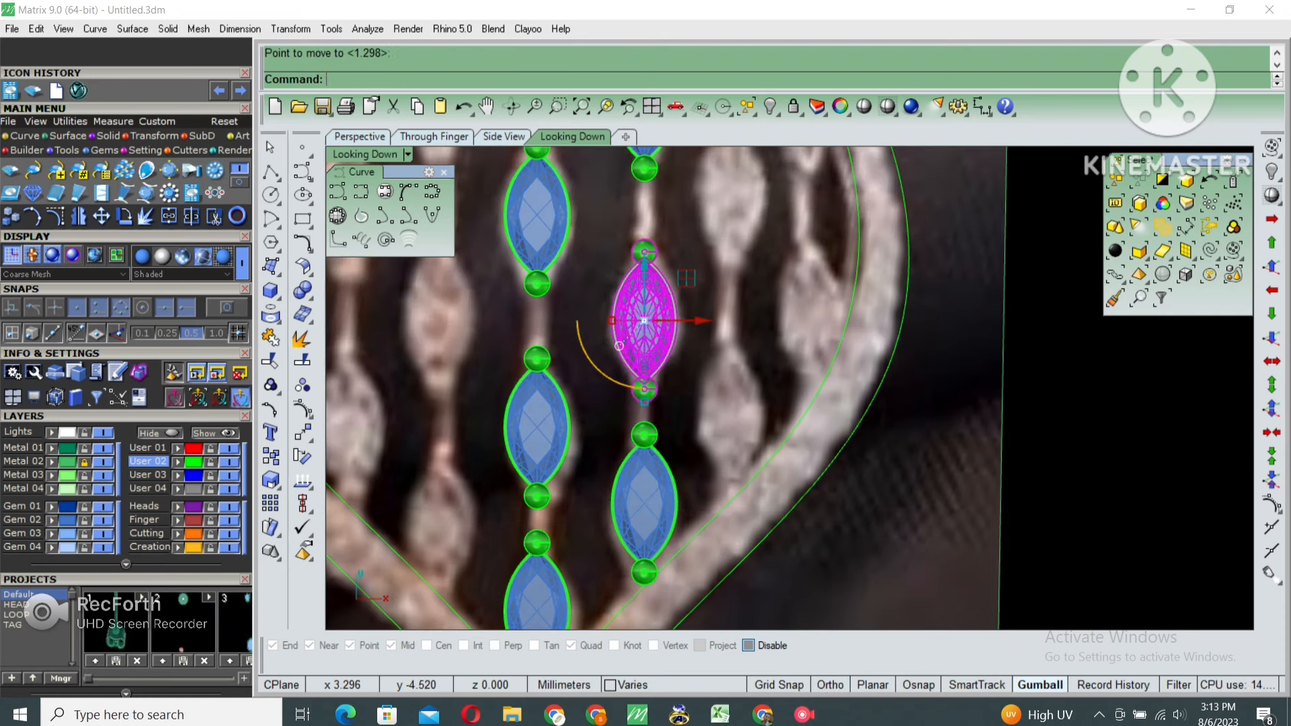
Move the two lowest settings of the copied column together straight up about 0.25 mm
{"action": "left_click", "coordinate": [659, 476], "text": "shift"}
{"action": "right_click", "coordinate": [652, 473]}
{"action": "left_click", "coordinate": [651, 472]}
{"action": "left_click", "coordinate": [651, 464]}
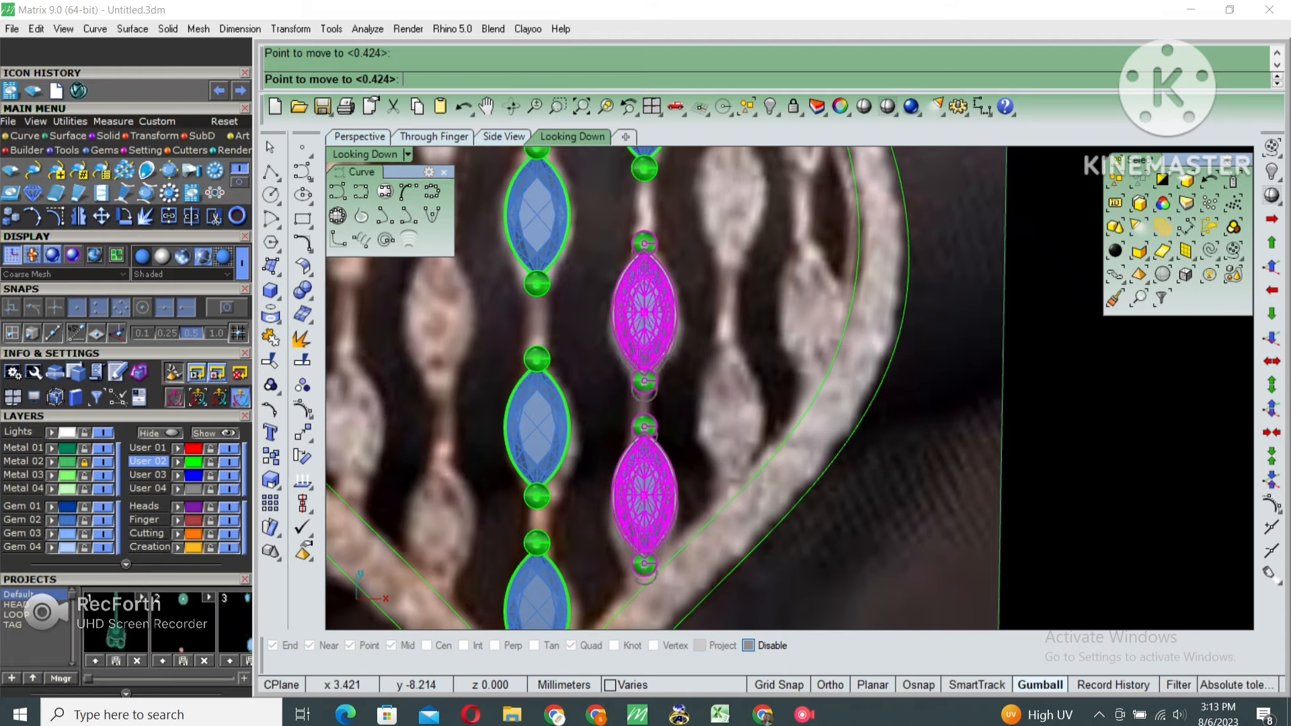
Move the topmost setting of the copied column straight down, away from the drop outline and closer to the setting below
{"action": "scroll", "coordinate": [653, 498], "scroll_direction": "down", "scroll_amount": 4}
{"action": "right_click_drag", "start_coordinate": [680, 352], "coordinate": [673, 421]}
{"action": "left_click", "coordinate": [640, 308]}
{"action": "right_click_drag", "start_coordinate": [640, 308], "coordinate": [640, 408]}
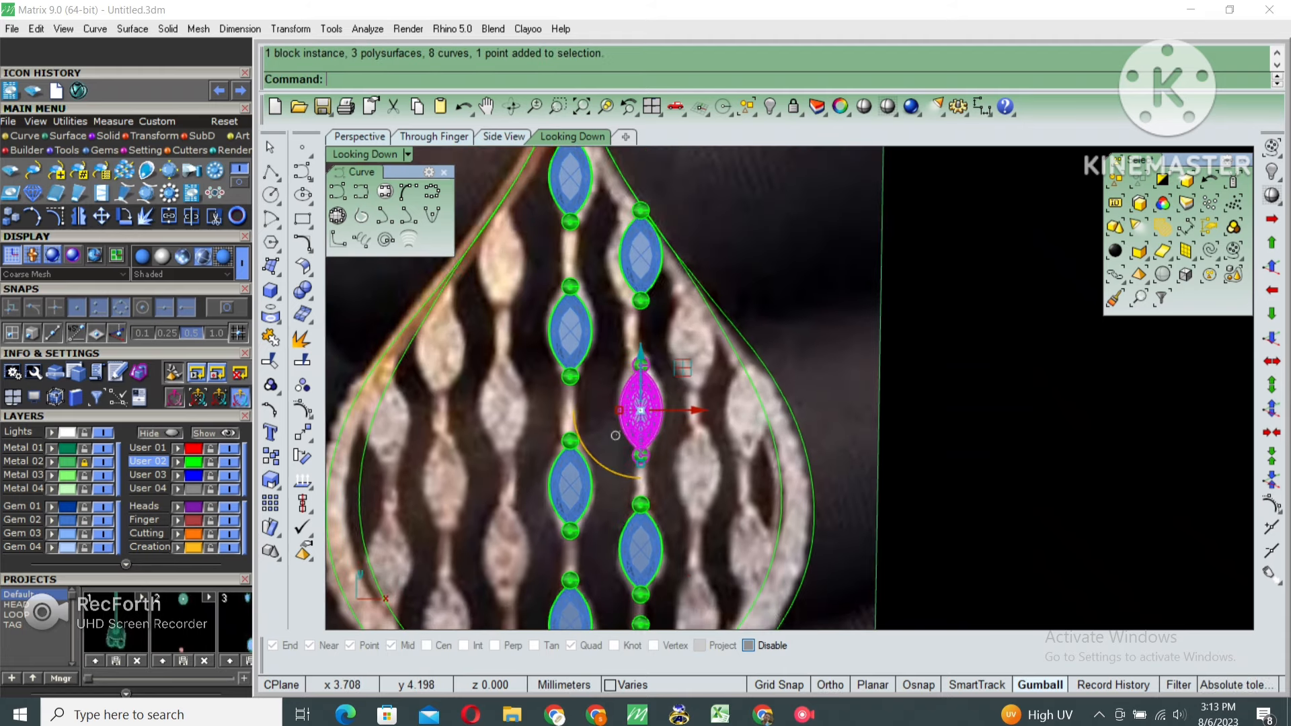
{"action": "right_click", "coordinate": [615, 280]}
{"action": "left_click", "coordinate": [614, 281]}
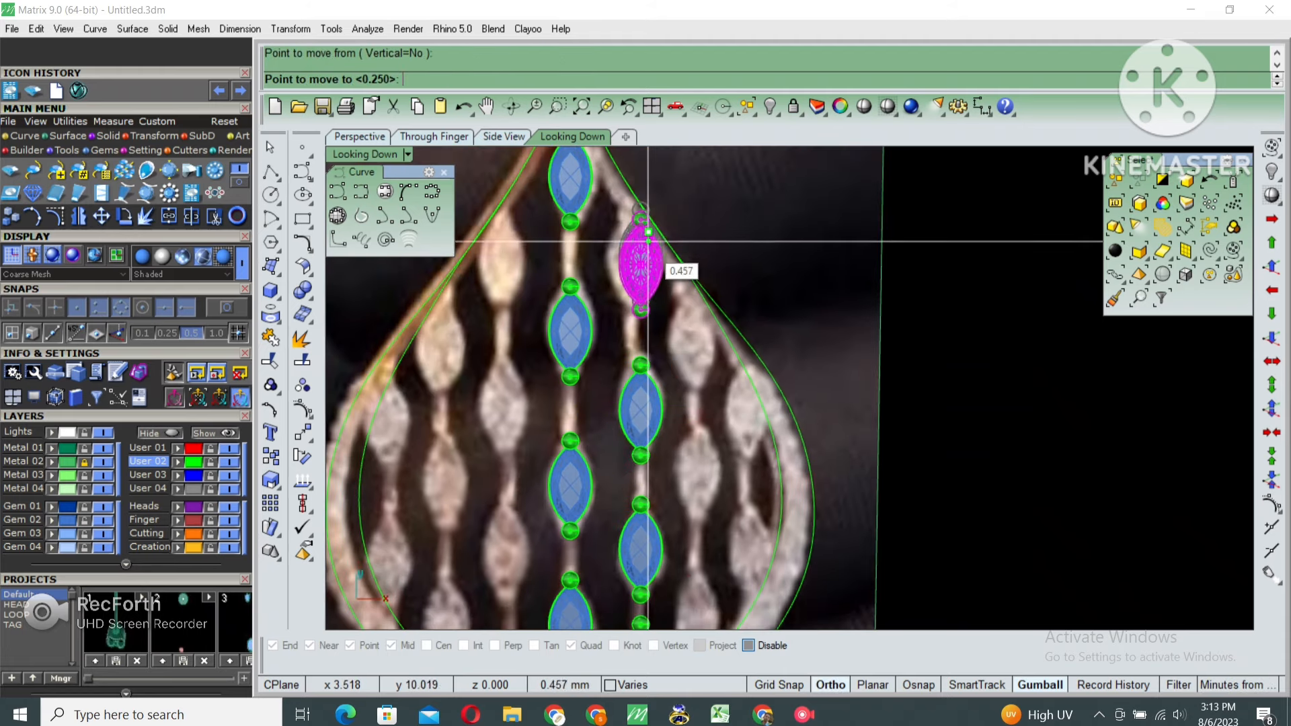
{"action": "right_click", "coordinate": [614, 301]}
{"action": "left_click", "coordinate": [647, 252]}
{"action": "left_click", "coordinate": [647, 279]}
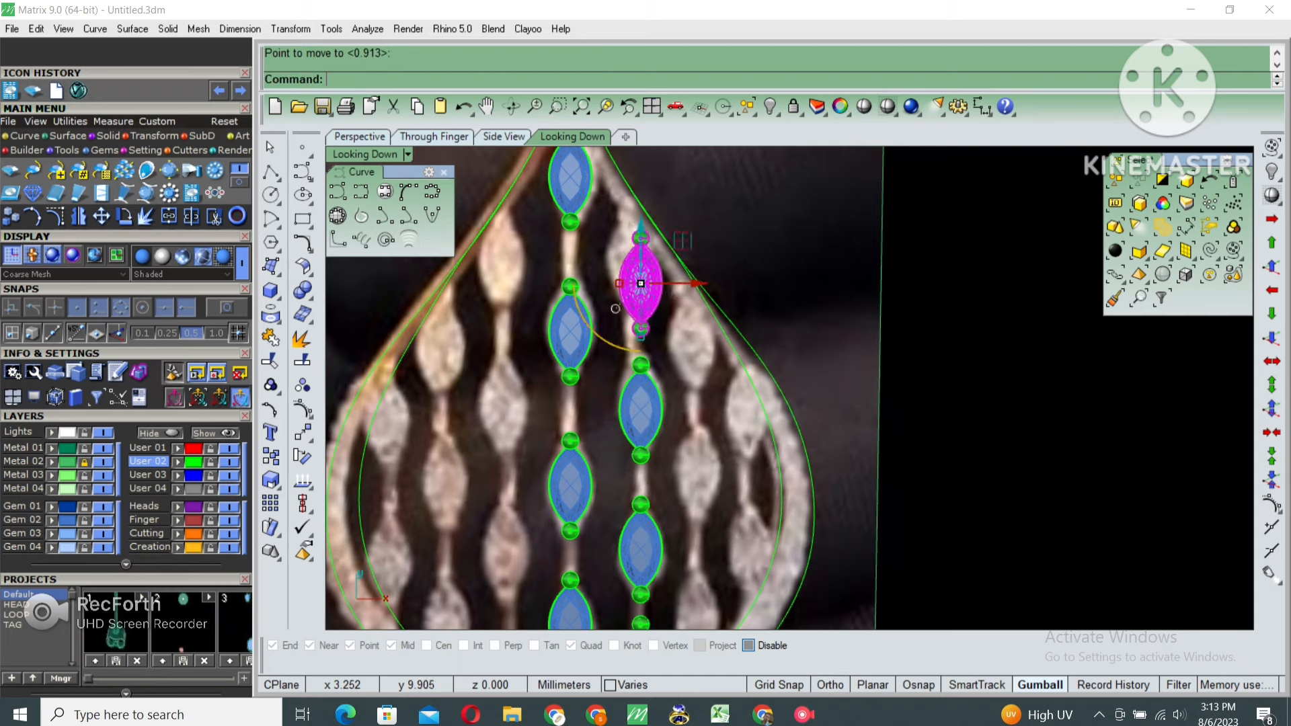
Copy the three upper settings of the second column diagonally outward and down to start a third column inside the drop outline
{"action": "scroll", "coordinate": [619, 367], "scroll_direction": "down", "scroll_amount": 5}
{"action": "key", "text": "ctrl+v"}
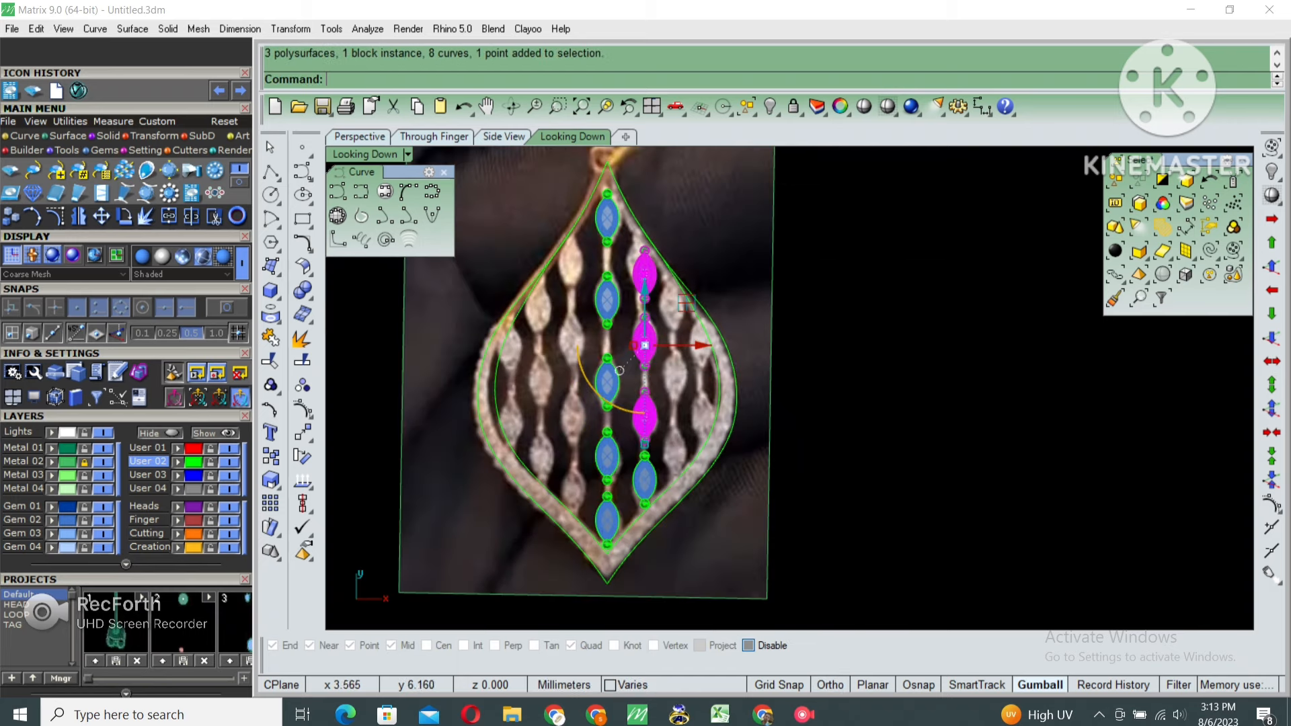
{"action": "right_click", "coordinate": [671, 326]}
{"action": "left_click", "coordinate": [667, 312]}
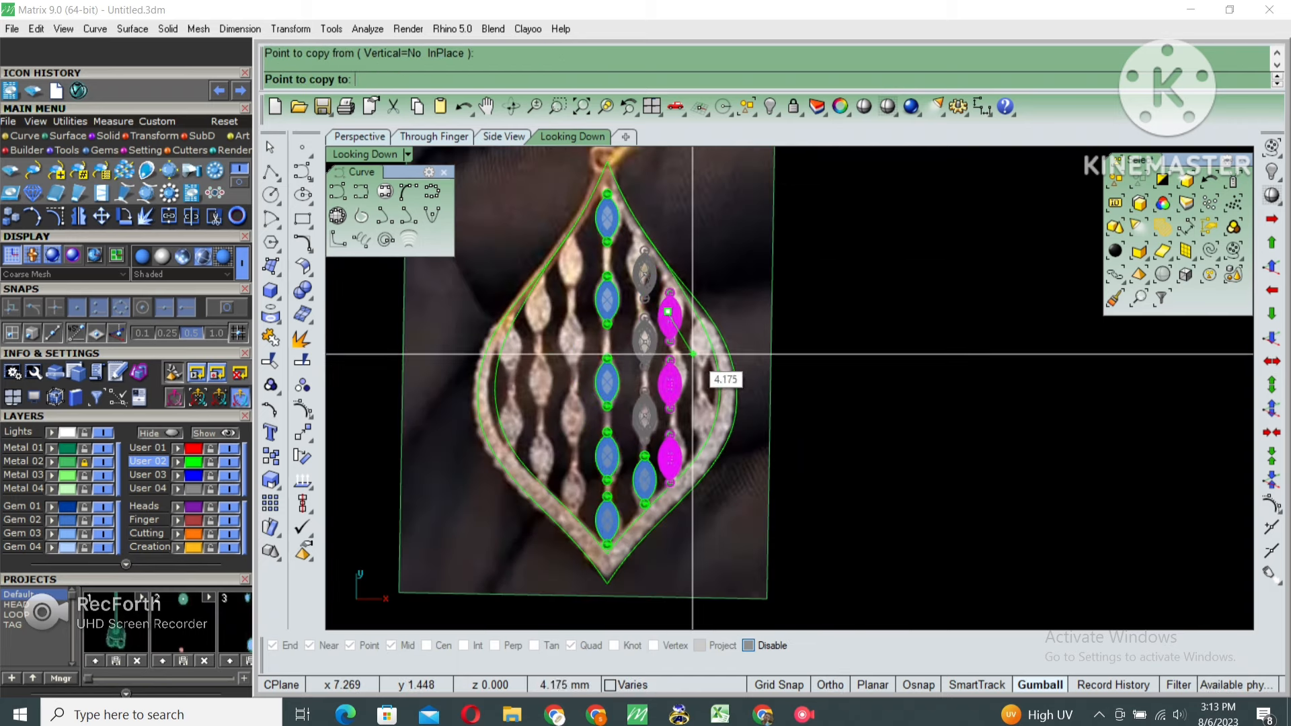
{"action": "left_click", "coordinate": [696, 350]}
{"action": "key", "text": "Return"}
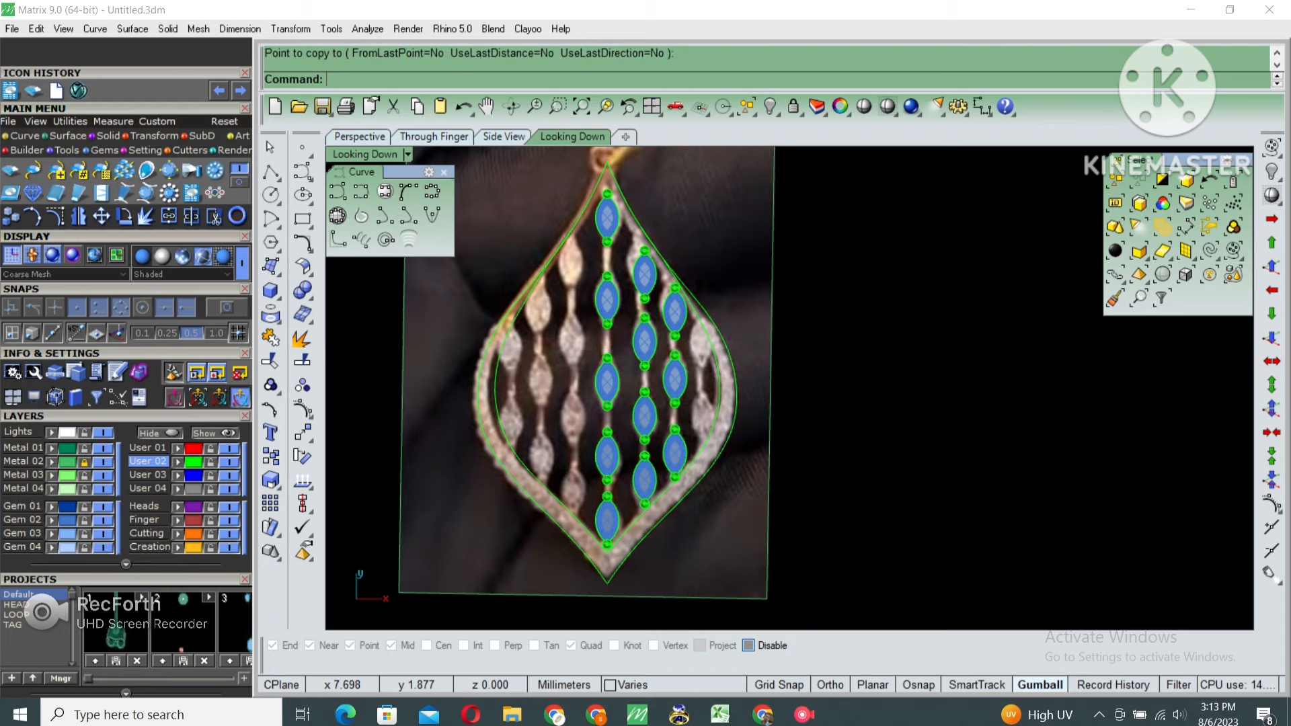
Adjust the vertical positions of the third column's topmost and lowest settings to even out the gaps
{"action": "scroll", "coordinate": [675, 336], "scroll_direction": "up", "scroll_amount": 2}
{"action": "left_click", "coordinate": [675, 310]}
{"action": "left_click_drag", "start_coordinate": [674, 307], "coordinate": [675, 311]}
{"action": "left_click", "coordinate": [684, 479]}
{"action": "left_click_drag", "start_coordinate": [675, 444], "coordinate": [674, 438]}
Copy the middle setting of the third column outward and up to start a fourth column near the outline
{"action": "left_click", "coordinate": [674, 390]}
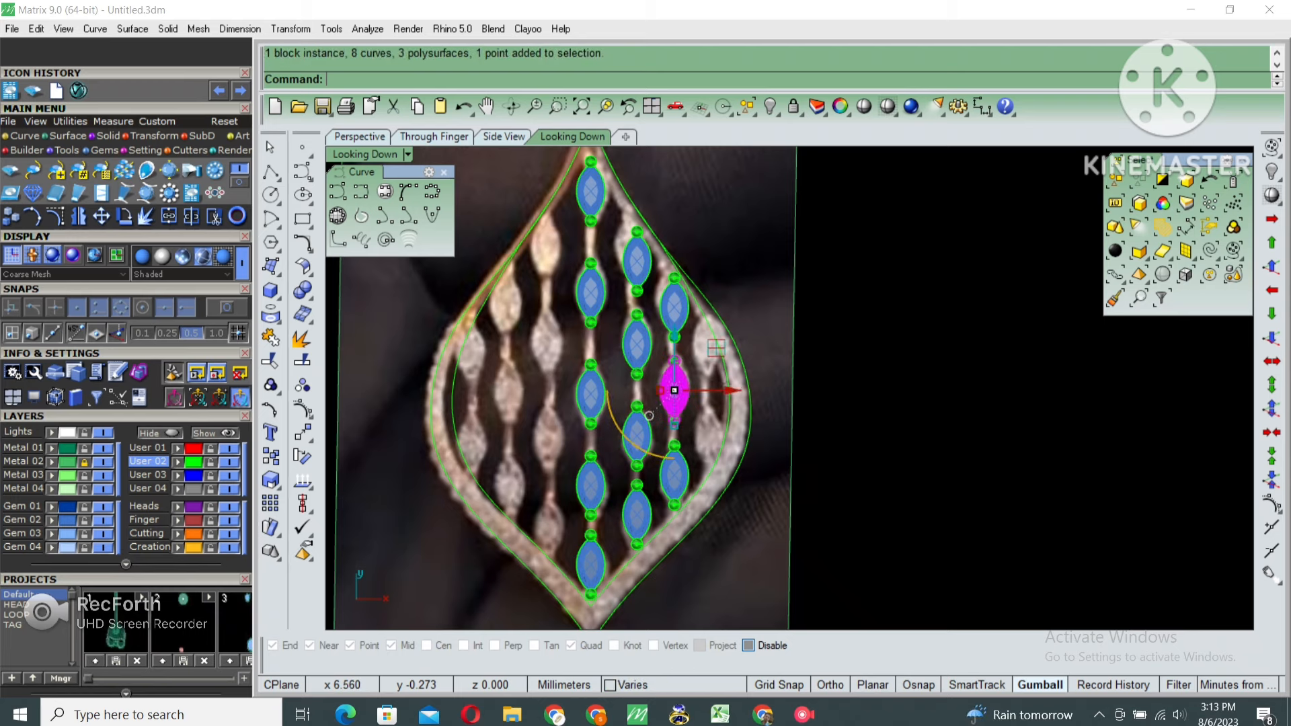
{"action": "scroll", "coordinate": [716, 377], "scroll_direction": "up", "scroll_amount": 2}
{"action": "type", "text": "copy"}
{"action": "key", "text": "Return"}
{"action": "left_click", "coordinate": [666, 429]}
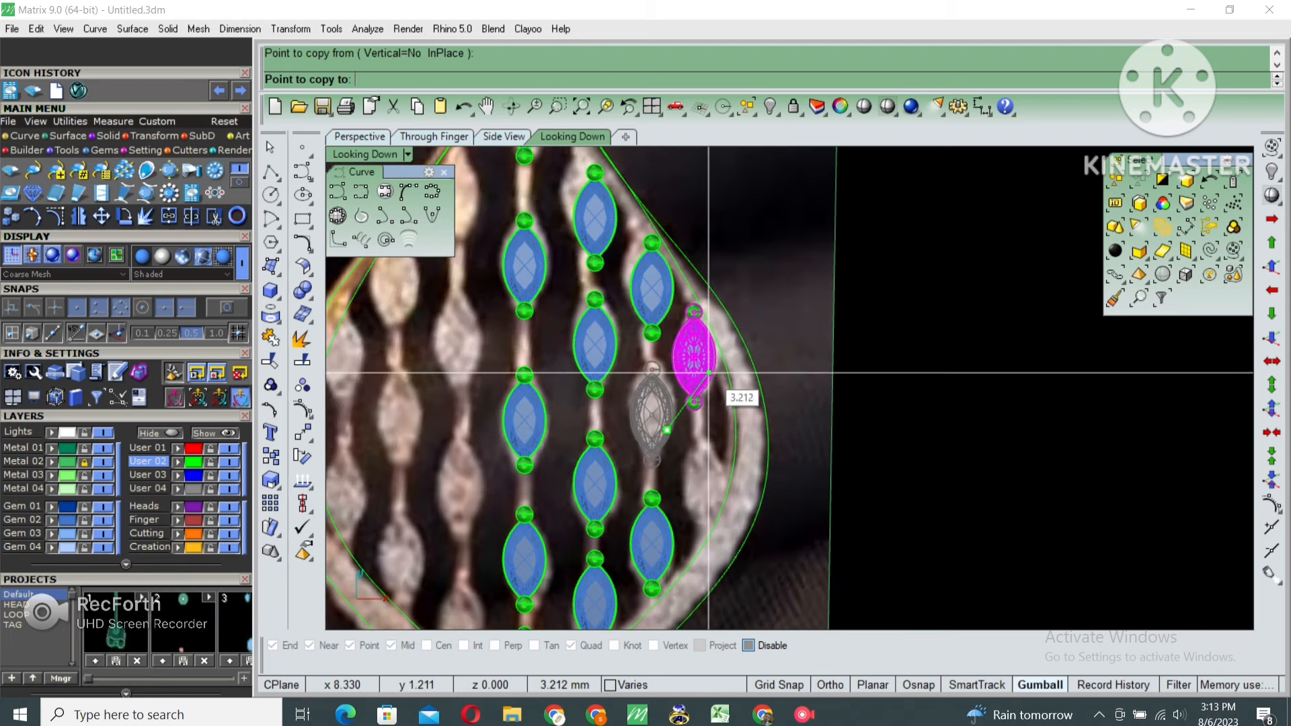
{"action": "left_click", "coordinate": [713, 371]}
{"action": "key", "text": "Return"}
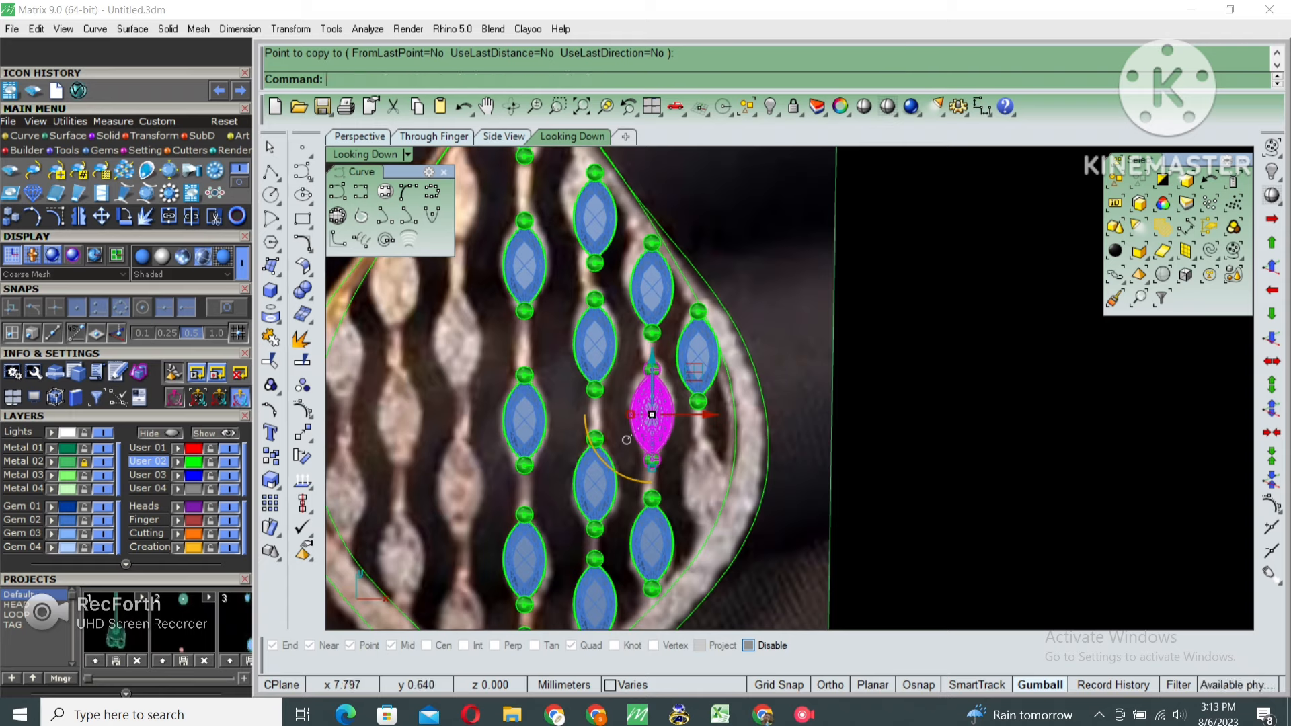
{"action": "right_click_drag", "start_coordinate": [713, 377], "coordinate": [715, 345]}
{"action": "right_click", "coordinate": [715, 341]}
{"action": "left_click", "coordinate": [724, 319]}
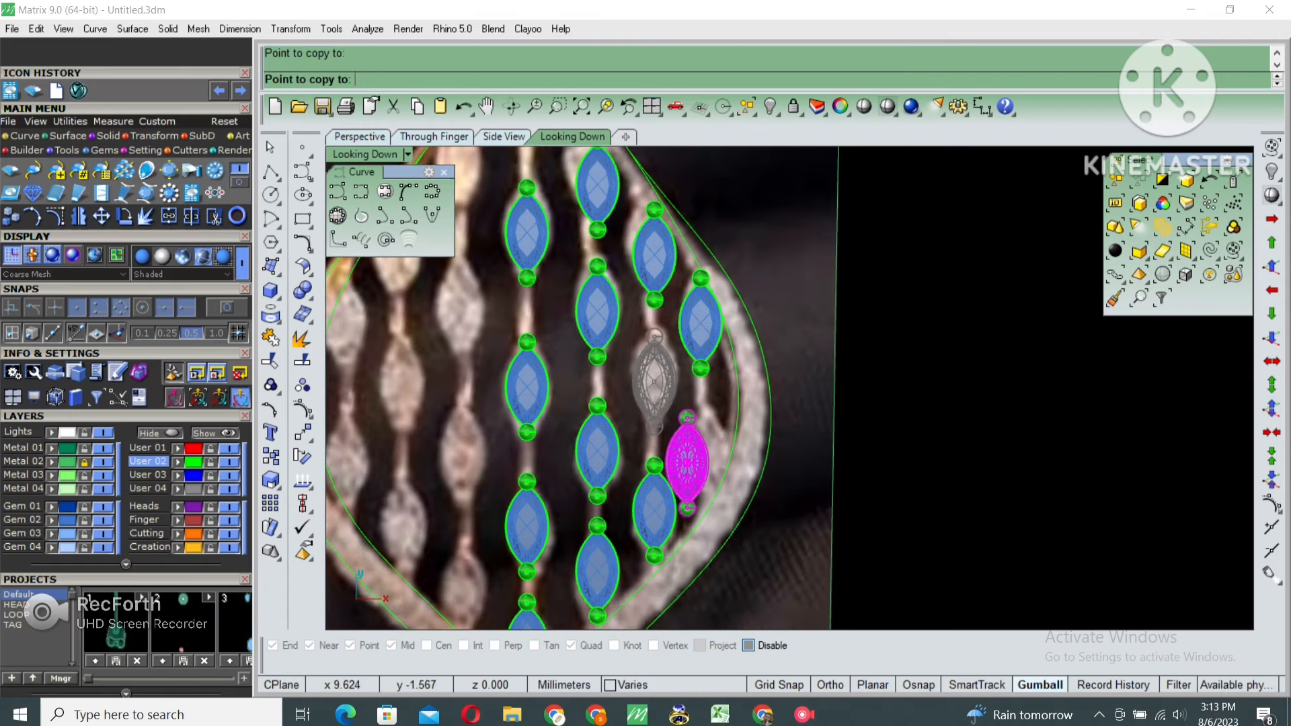
{"action": "left_click", "coordinate": [675, 348]}
{"action": "key", "text": "Return"}
Copy the fourth column's setting straight down about 5.5 mm to form its second setting
{"action": "right_click", "coordinate": [675, 348]}
{"action": "left_click", "coordinate": [715, 311]}
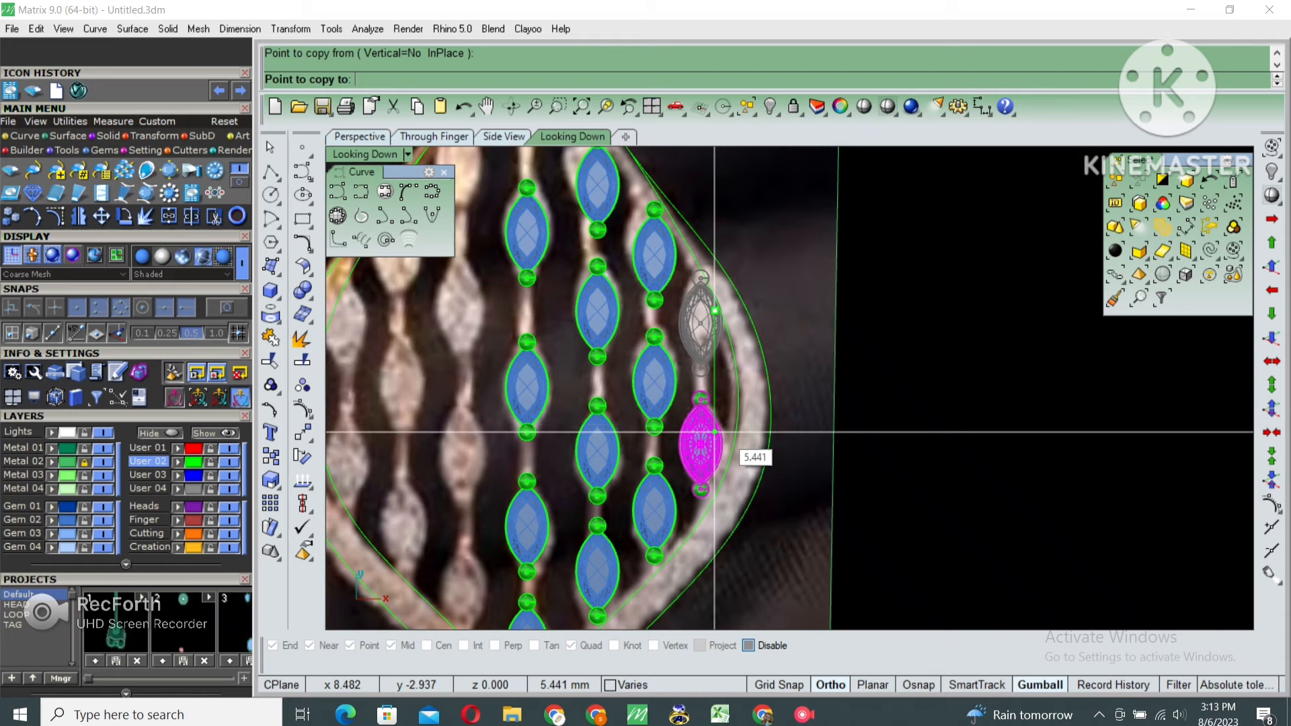
{"action": "left_click", "coordinate": [714, 435], "text": "shift"}
{"action": "right_click", "coordinate": [715, 435]}
Move the fourth column's lower setting slightly straight down to widen the gap to the one above
{"action": "left_click", "coordinate": [711, 432]}
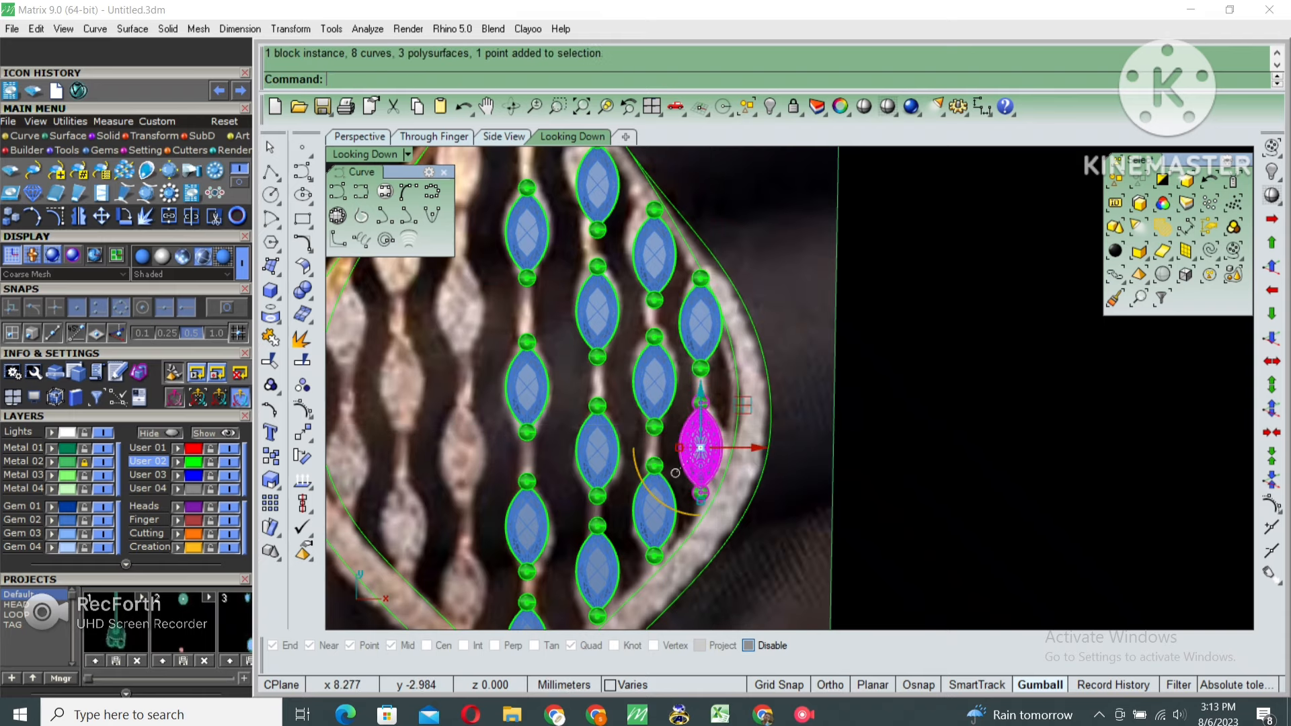
{"action": "right_click_drag", "start_coordinate": [715, 426], "coordinate": [712, 380]}
{"action": "scroll", "coordinate": [713, 378], "scroll_direction": "up", "scroll_amount": 4}
{"action": "type", "text": "m"}
{"action": "key", "text": "Return"}
{"action": "left_click", "coordinate": [741, 361]}
{"action": "left_click", "coordinate": [741, 368], "text": "shift"}
{"action": "scroll", "coordinate": [736, 378], "scroll_direction": "down", "scroll_amount": 6}
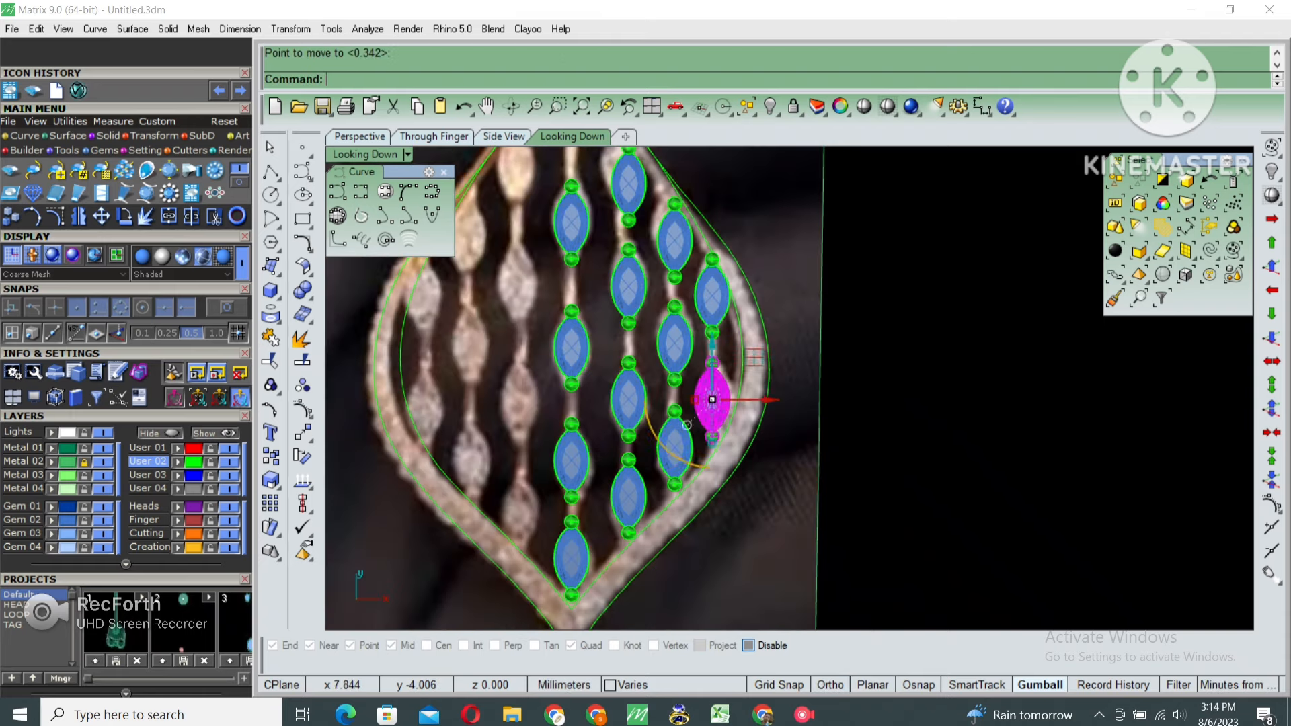
Move all three settings of the third column together about 0.18 mm sideways toward the second column
{"action": "left_click", "coordinate": [678, 426]}
{"action": "left_click", "coordinate": [674, 334], "text": "shift"}
{"action": "left_click", "coordinate": [676, 261], "text": "shift"}
{"action": "scroll", "coordinate": [676, 261], "scroll_direction": "up", "scroll_amount": 4}
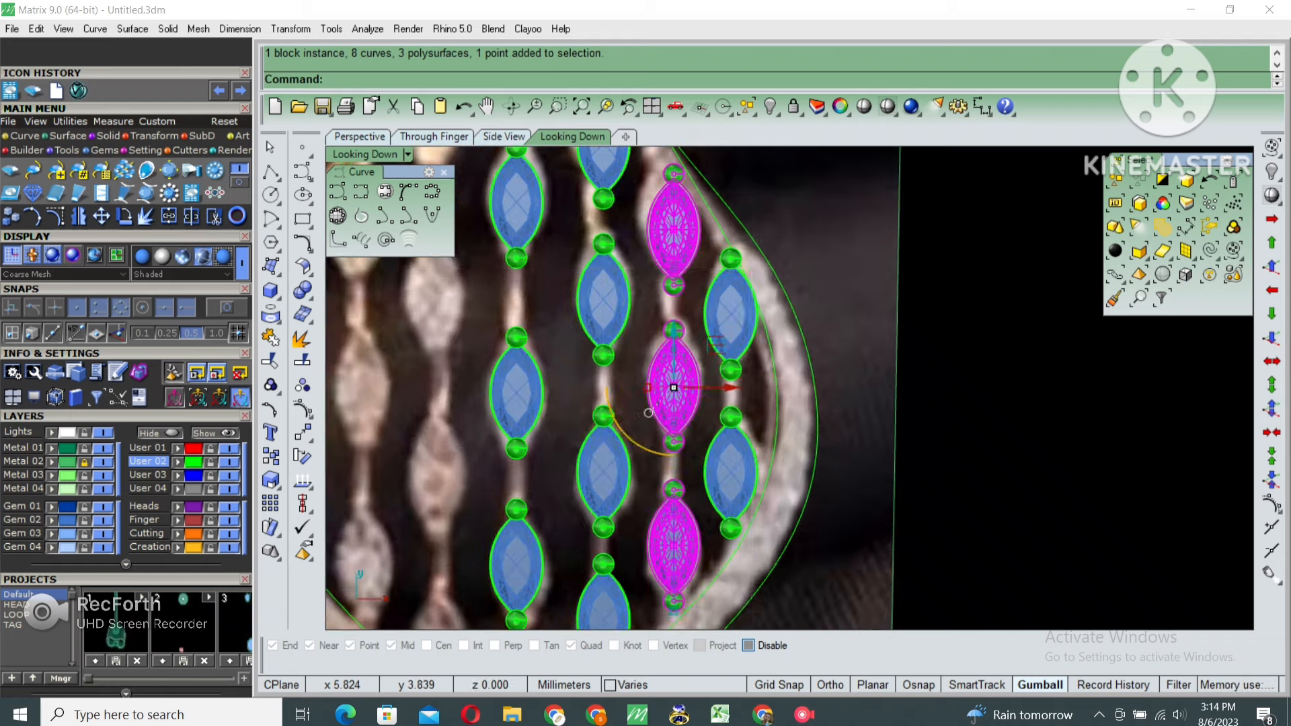
{"action": "right_click", "coordinate": [752, 269]}
{"action": "left_click", "coordinate": [761, 266]}
{"action": "left_click", "coordinate": [757, 266], "text": "shift"}
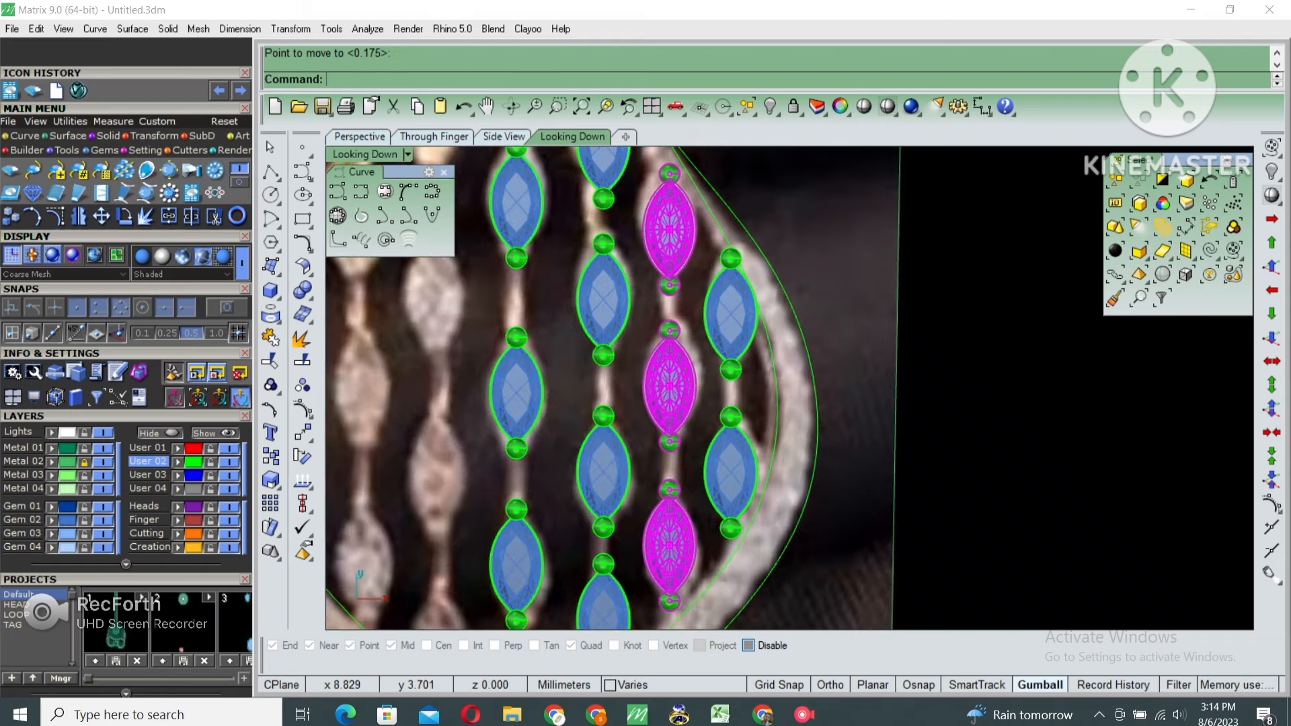
{"action": "key", "text": "Escape"}
Select all nine settings of the second, third and fourth columns and group them
{"action": "scroll", "coordinate": [725, 283], "scroll_direction": "down", "scroll_amount": 8}
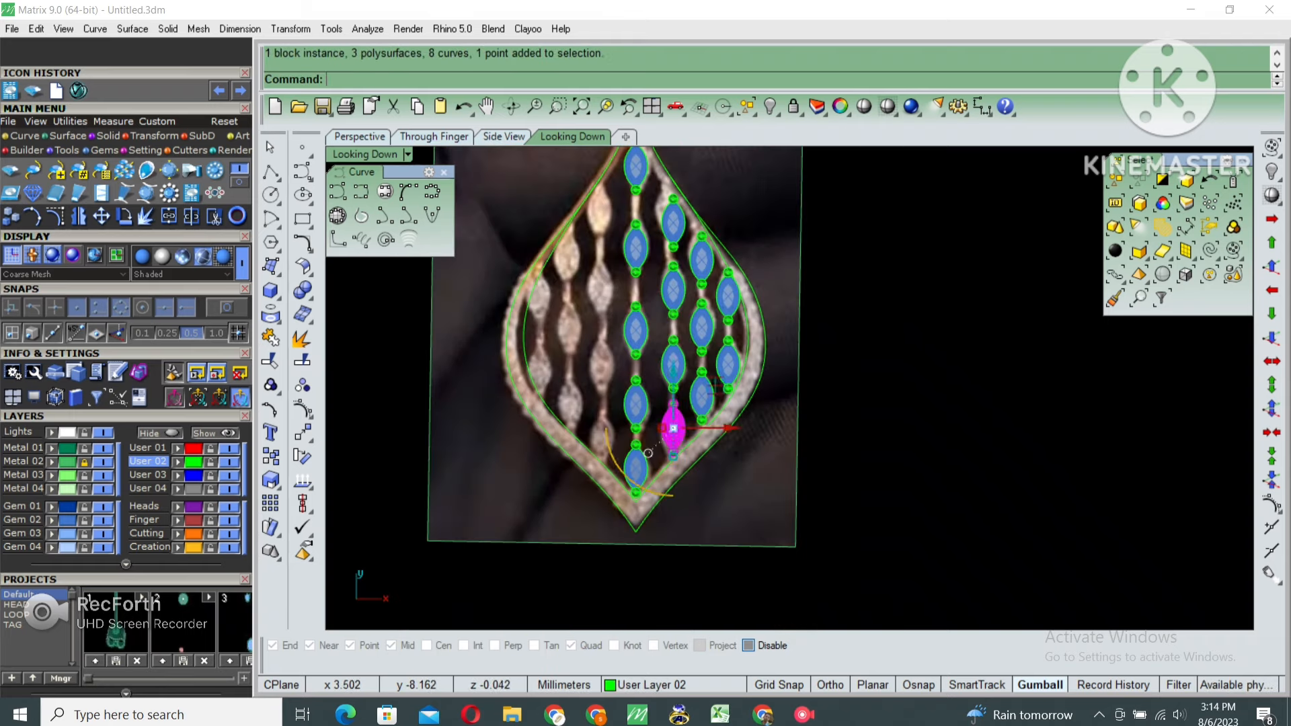
{"action": "left_click", "coordinate": [728, 299], "text": "shift"}
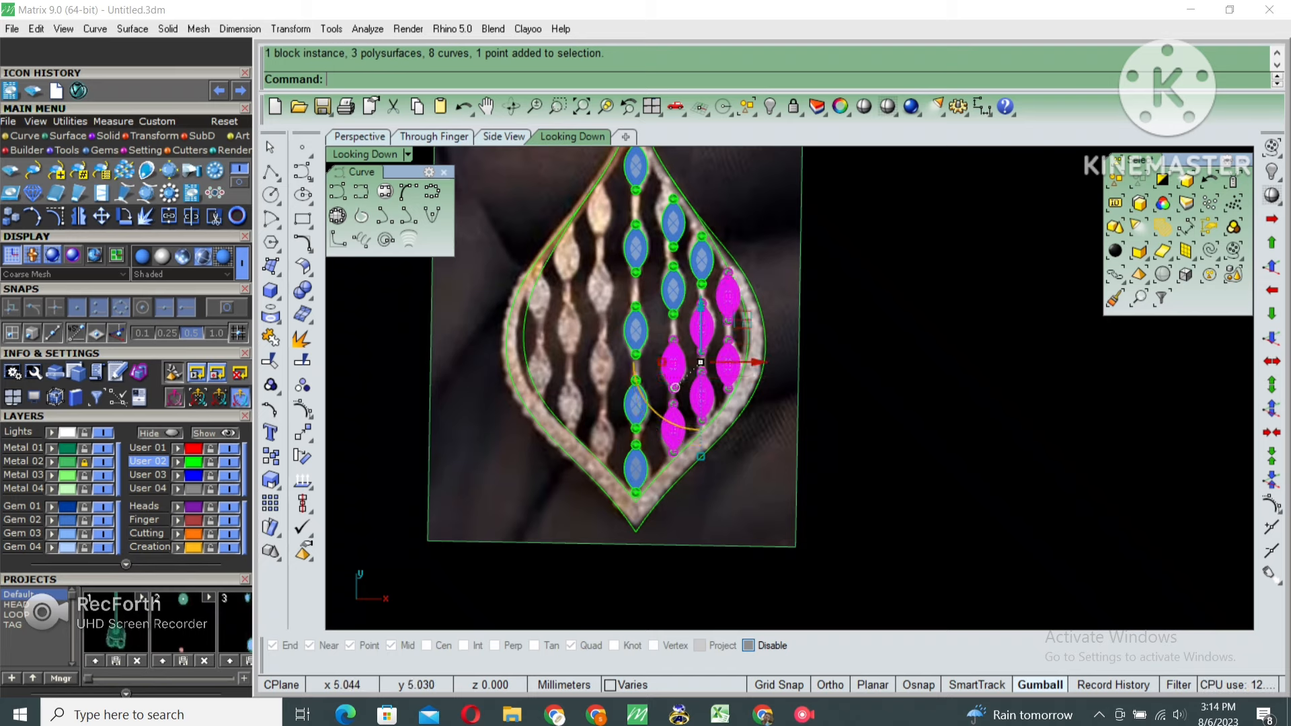
{"action": "scroll", "coordinate": [684, 346], "scroll_direction": "up", "scroll_amount": 4}
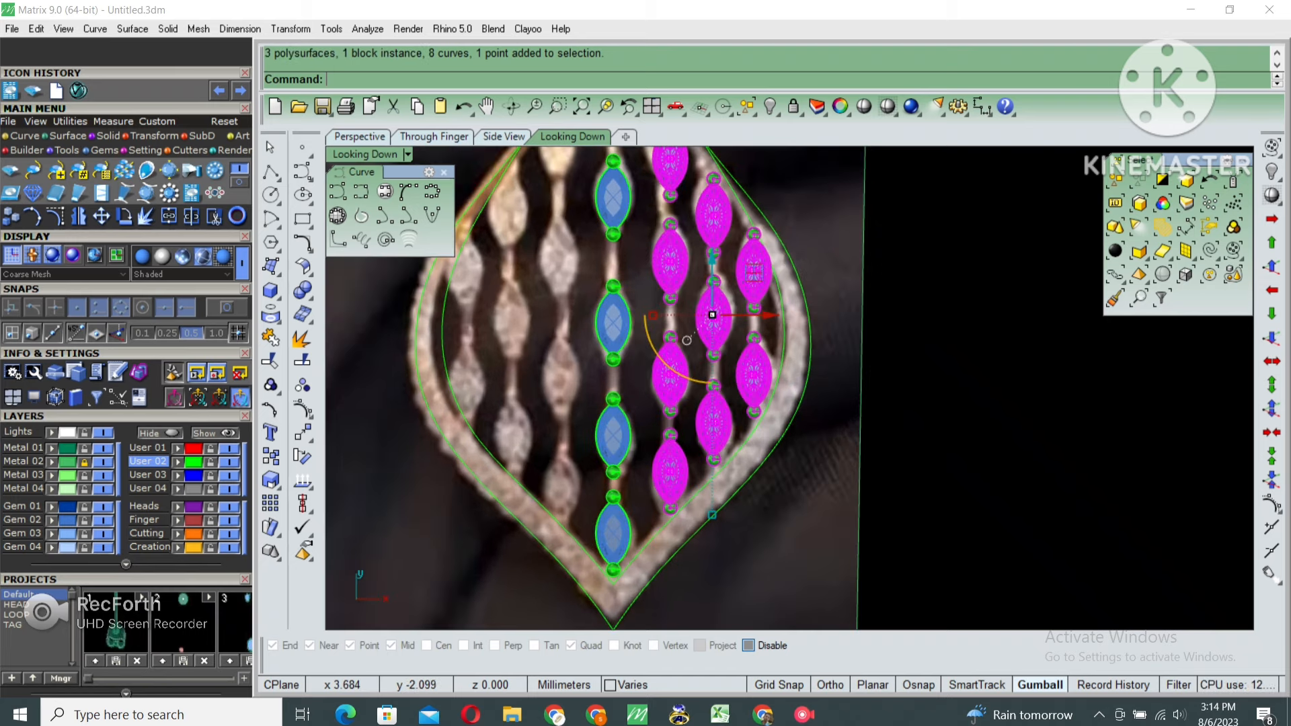
{"action": "scroll", "coordinate": [685, 347], "scroll_direction": "down", "scroll_amount": 4}
{"action": "right_click_drag", "start_coordinate": [685, 346], "coordinate": [706, 311]}
{"action": "key", "text": "ctrl+g"}
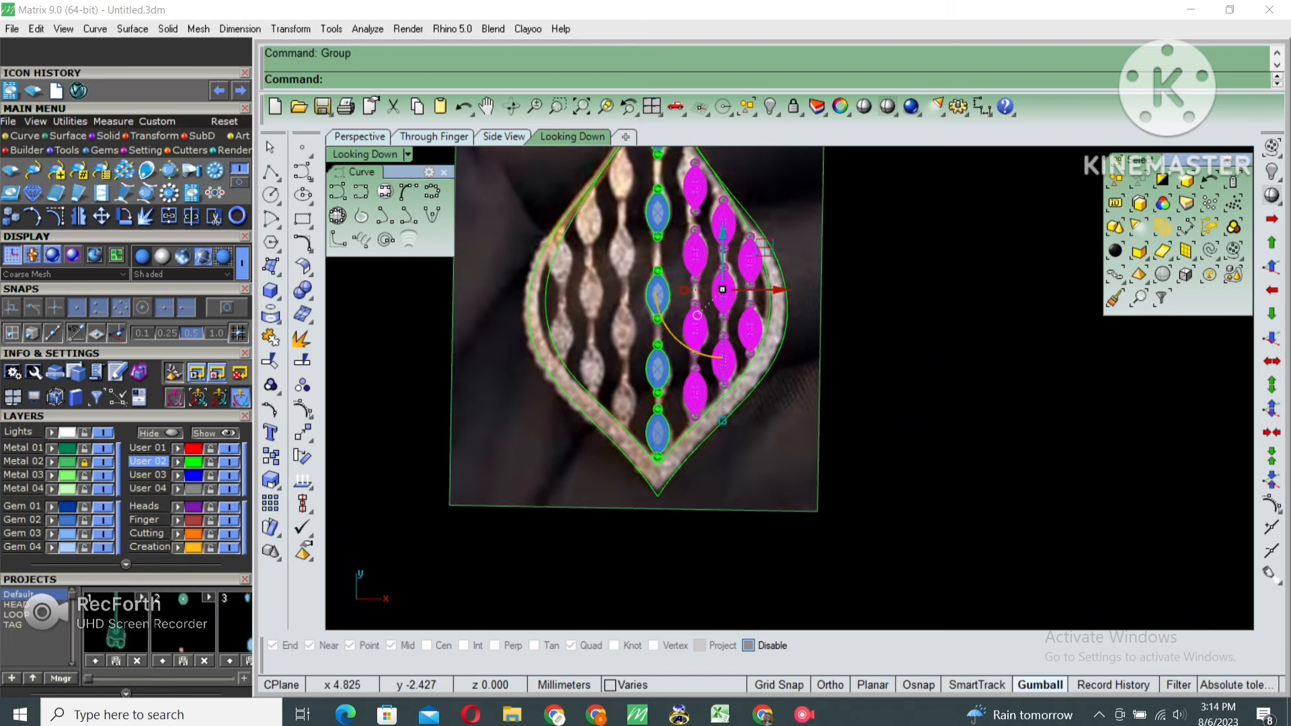
Draw a straight vertical polyline about 4.1 mm long linking the central column's topmost setting to the second one
{"action": "left_click", "coordinate": [270, 172]}
{"action": "right_click_drag", "start_coordinate": [646, 245], "coordinate": [644, 276]}
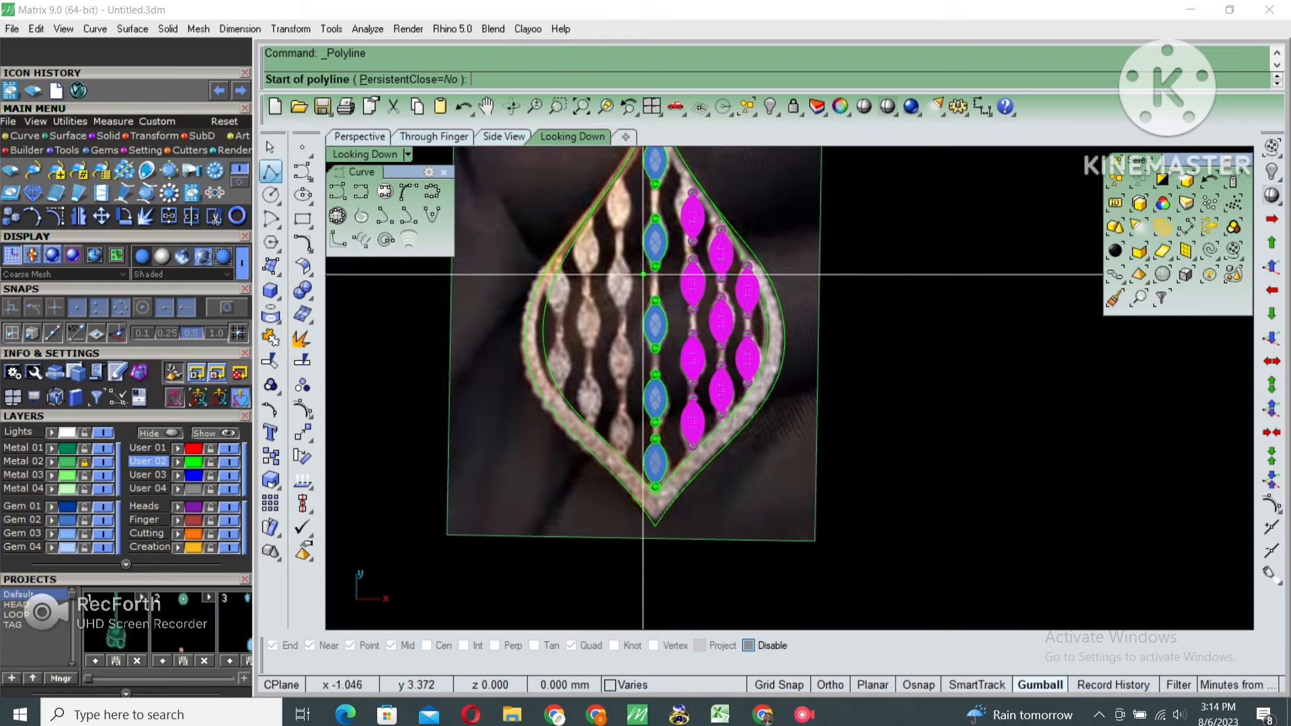
{"action": "right_click_drag", "start_coordinate": [651, 200], "coordinate": [643, 254]}
{"action": "scroll", "coordinate": [644, 253], "scroll_direction": "up", "scroll_amount": 6}
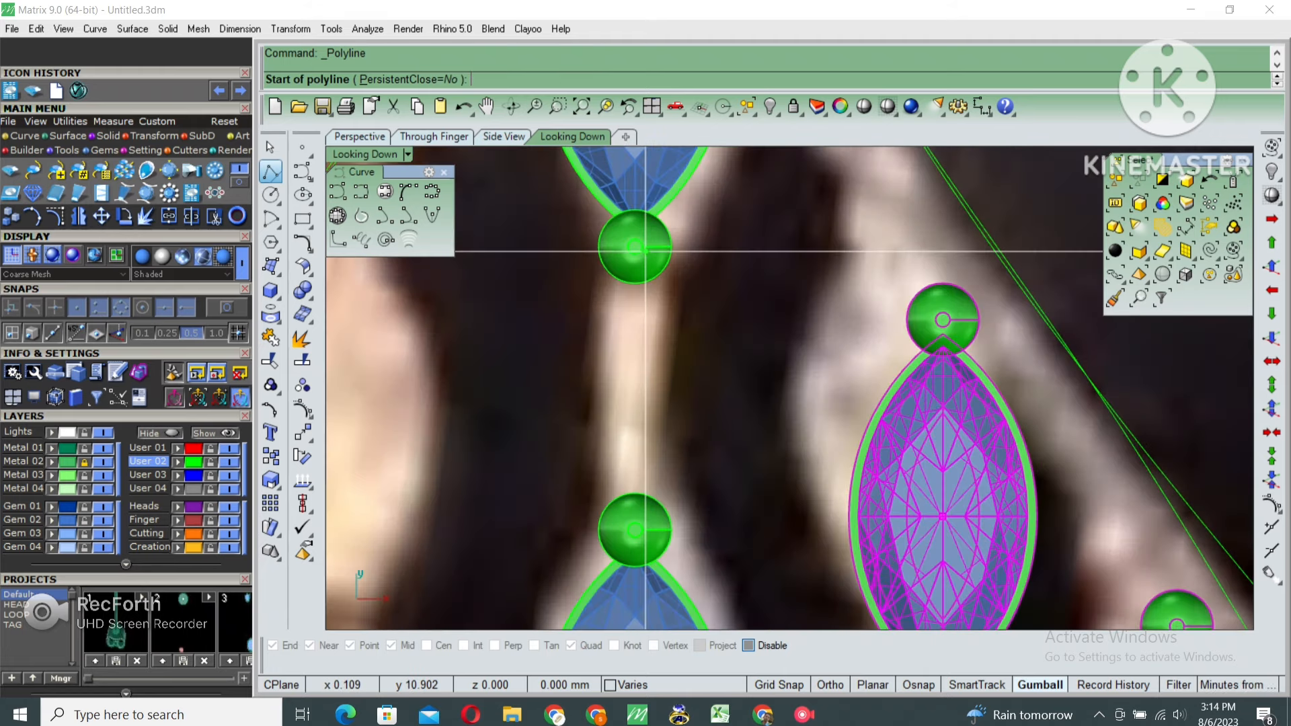
{"action": "scroll", "coordinate": [654, 248], "scroll_direction": "down", "scroll_amount": 5}
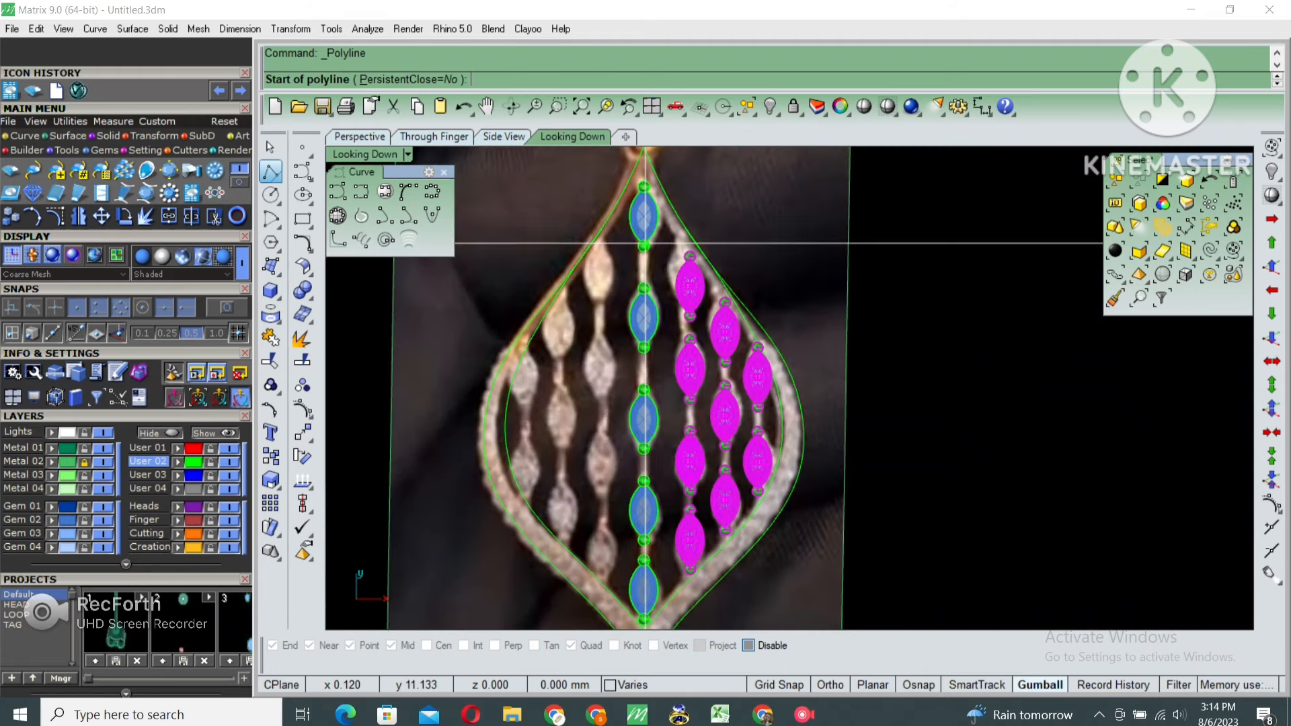
{"action": "scroll", "coordinate": [642, 245], "scroll_direction": "up", "scroll_amount": 3}
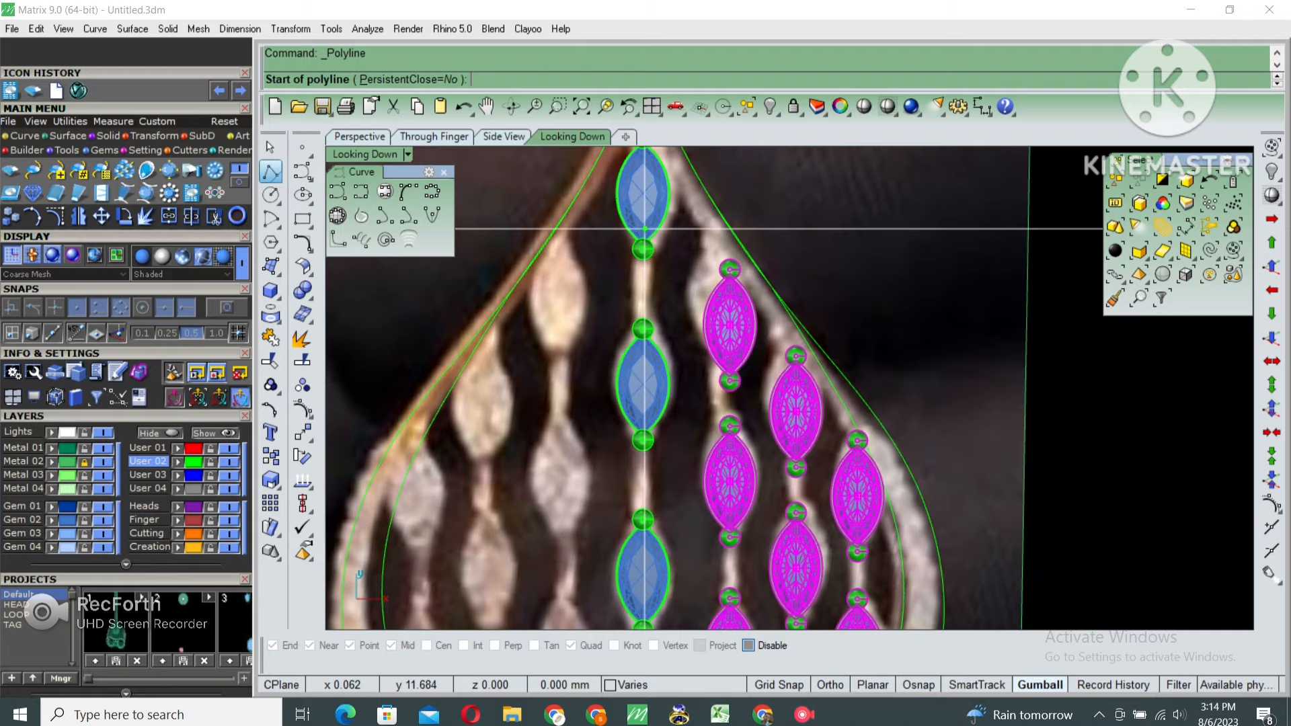
{"action": "scroll", "coordinate": [643, 228], "scroll_direction": "up", "scroll_amount": 6}
{"action": "left_click", "coordinate": [642, 234]}
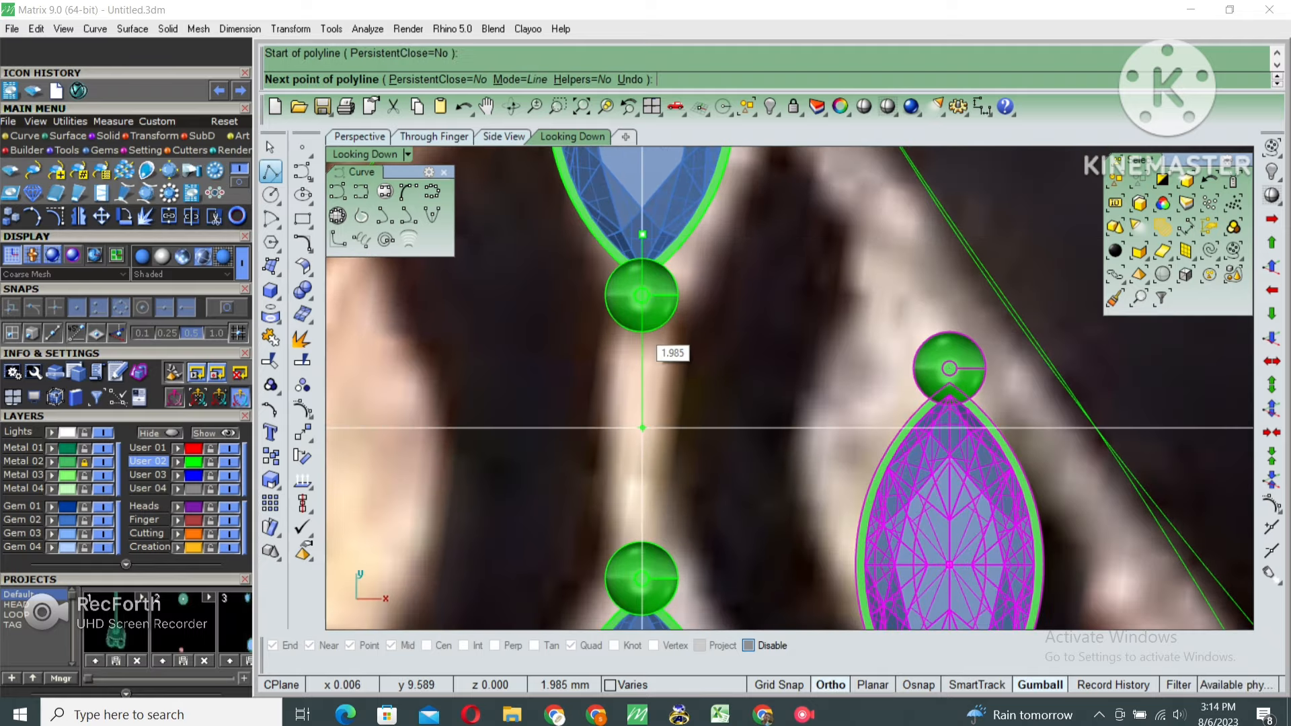
{"action": "scroll", "coordinate": [643, 428], "scroll_direction": "down", "scroll_amount": 3}
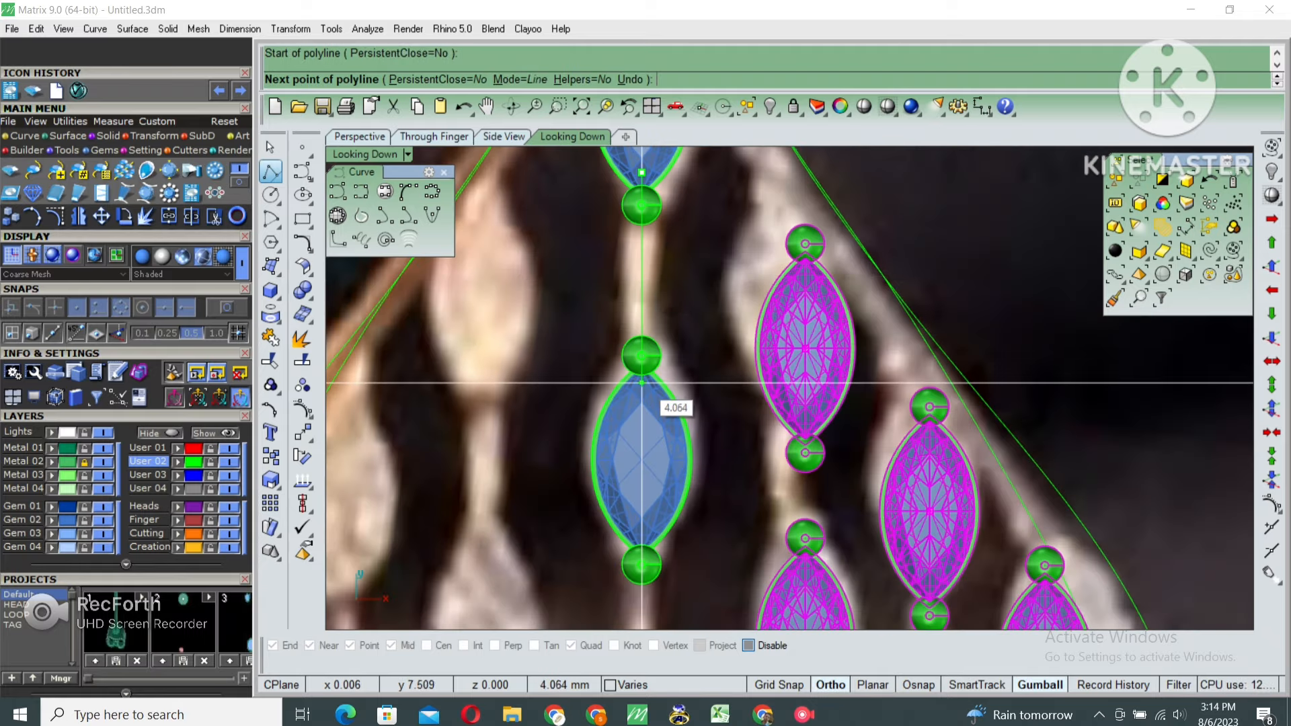
{"action": "left_click", "coordinate": [643, 383], "text": "shift"}
{"action": "right_click", "coordinate": [642, 383]}
Copy the connecting line straight down into the gap between the central column's second and third settings
{"action": "left_click", "coordinate": [642, 306]}
{"action": "scroll", "coordinate": [616, 300], "scroll_direction": "down", "scroll_amount": 6}
{"action": "right_click_drag", "start_coordinate": [617, 300], "coordinate": [629, 213]}
{"action": "key", "text": "c"}
{"action": "left_click", "coordinate": [642, 209]}
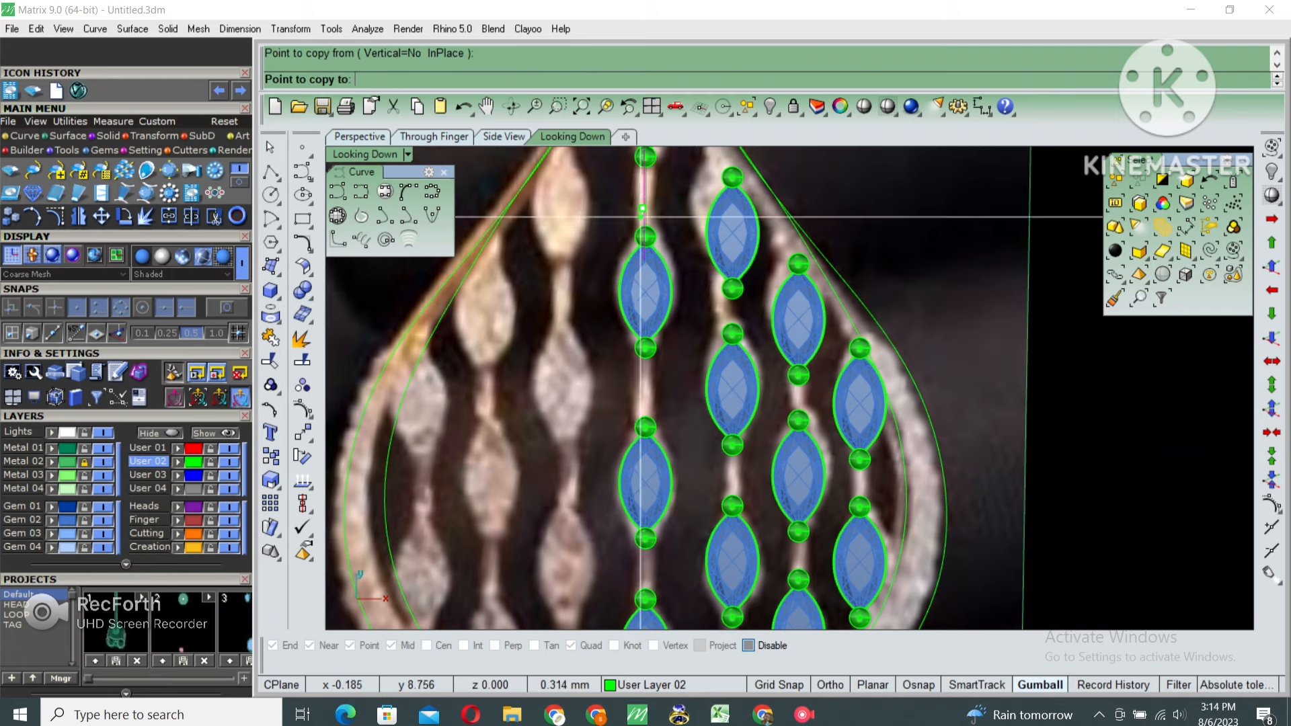
{"action": "scroll", "coordinate": [644, 336], "scroll_direction": "up", "scroll_amount": 5}
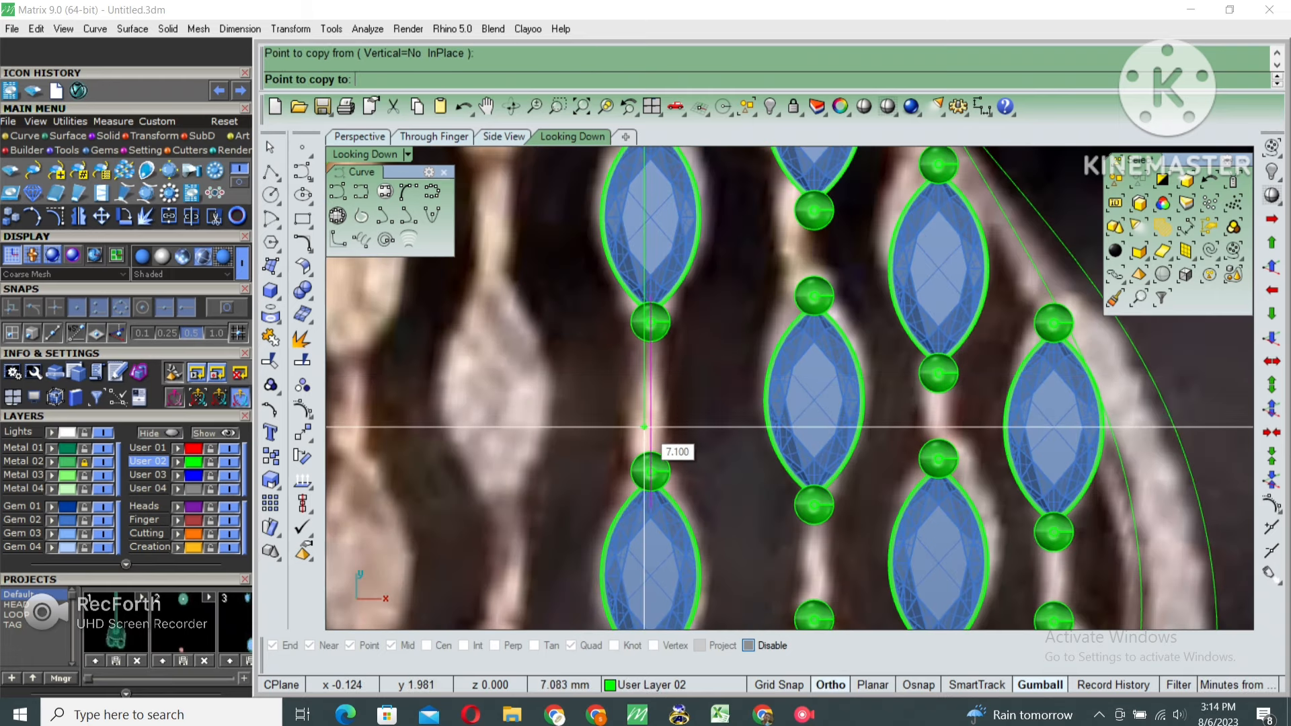
{"action": "left_click", "coordinate": [644, 418]}
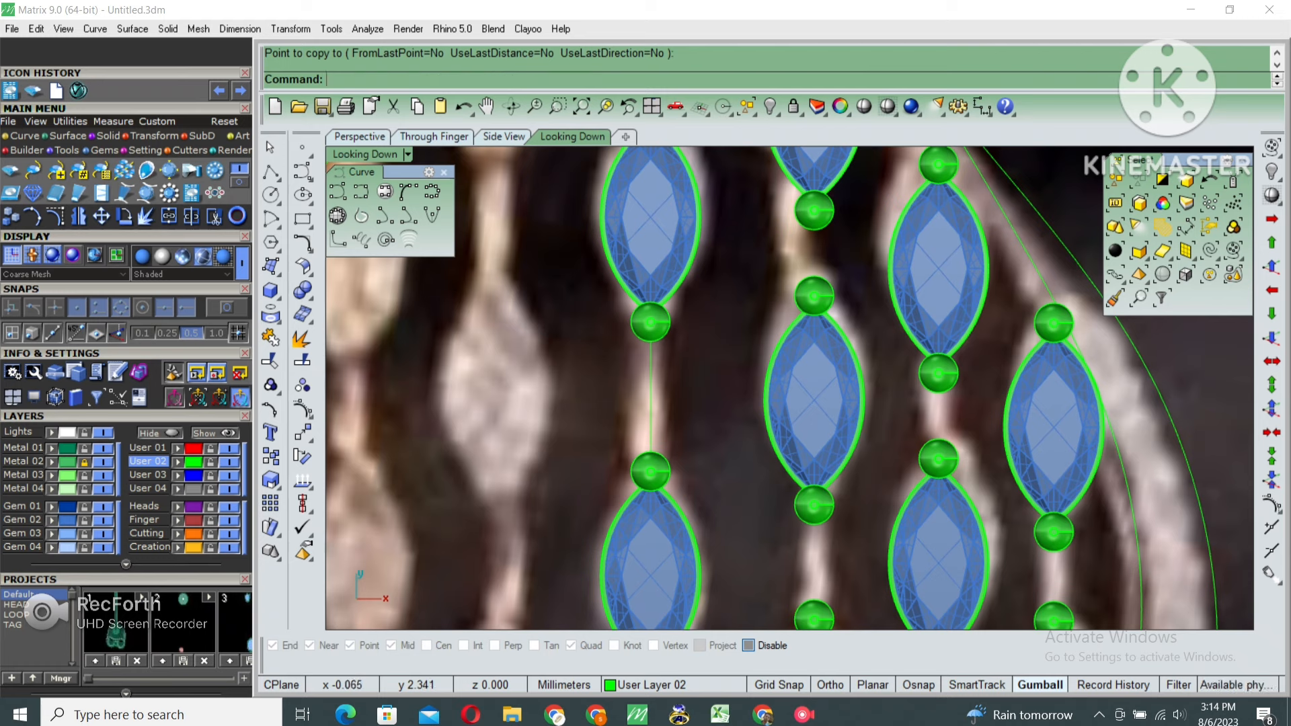
Copy the connecting line about 6.5 mm straight down into the gap between the central column's third and fourth settings
{"action": "scroll", "coordinate": [695, 397], "scroll_direction": "down", "scroll_amount": 6}
{"action": "left_click", "coordinate": [699, 226]}
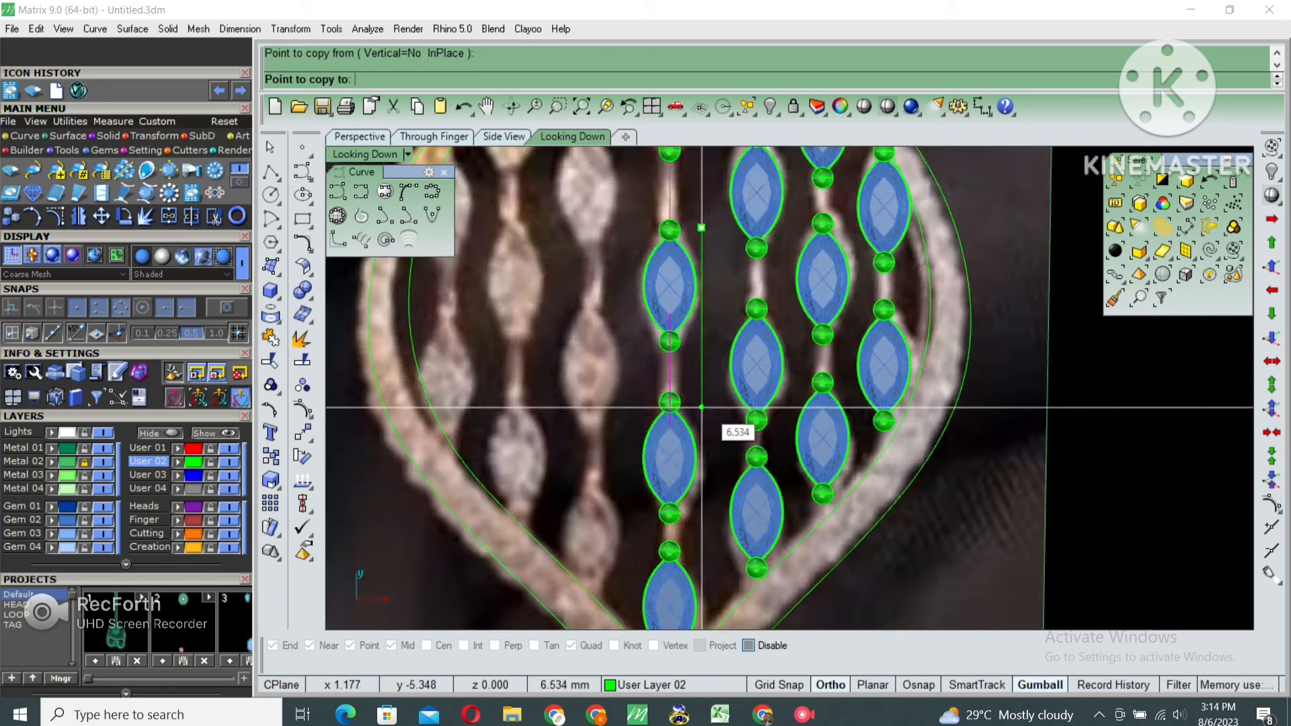
{"action": "left_click", "coordinate": [703, 406]}
{"action": "key", "text": "Return"}
Copy the connecting line about 5.6 mm straight down into the gap between the central column's two lowest settings
{"action": "scroll", "coordinate": [674, 412], "scroll_direction": "up", "scroll_amount": 2}
{"action": "left_click", "coordinate": [673, 464]}
{"action": "left_click_drag", "start_coordinate": [674, 461], "coordinate": [674, 363]}
{"action": "key", "text": "Return"}
{"action": "left_click", "coordinate": [718, 305]}
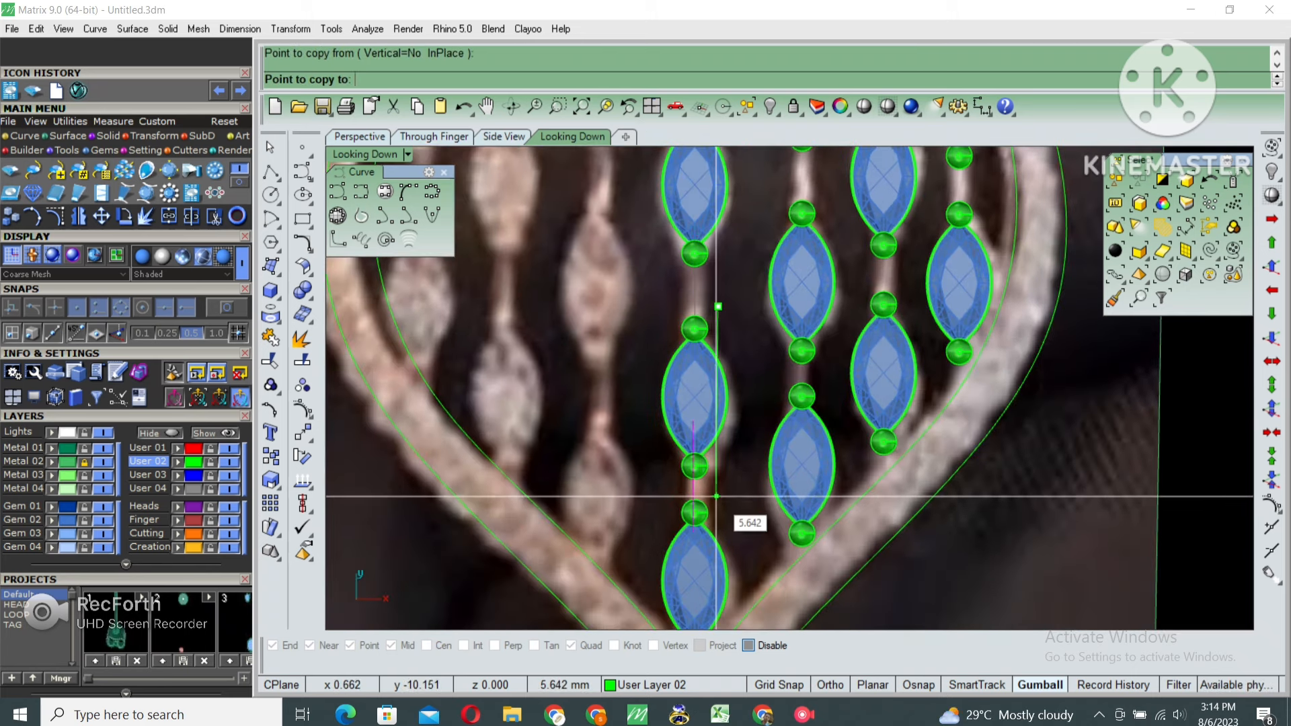
{"action": "left_click", "coordinate": [717, 497]}
{"action": "key", "text": "Return"}
Hide the Metal 02 layer with the reference photo and adjust the central column's lowest connecting line vertically to suit its gap
{"action": "left_click", "coordinate": [103, 462]}
{"action": "scroll", "coordinate": [626, 619], "scroll_direction": "up", "scroll_amount": 4}
{"action": "left_click", "coordinate": [730, 439]}
{"action": "scroll", "coordinate": [732, 486], "scroll_direction": "up", "scroll_amount": 4}
{"action": "left_click_drag", "start_coordinate": [731, 508], "coordinate": [731, 445]}
{"action": "scroll", "coordinate": [658, 506], "scroll_direction": "down", "scroll_amount": 8}
Copy a connecting line from the central column into the gap between the second column's second and third settings
{"action": "left_click", "coordinate": [656, 470]}
{"action": "right_click_drag", "start_coordinate": [655, 322], "coordinate": [654, 465]}
{"action": "left_click", "coordinate": [685, 405]}
{"action": "key", "text": "Return"}
{"action": "left_click", "coordinate": [711, 395]}
{"action": "scroll", "coordinate": [819, 273], "scroll_direction": "up", "scroll_amount": 4}
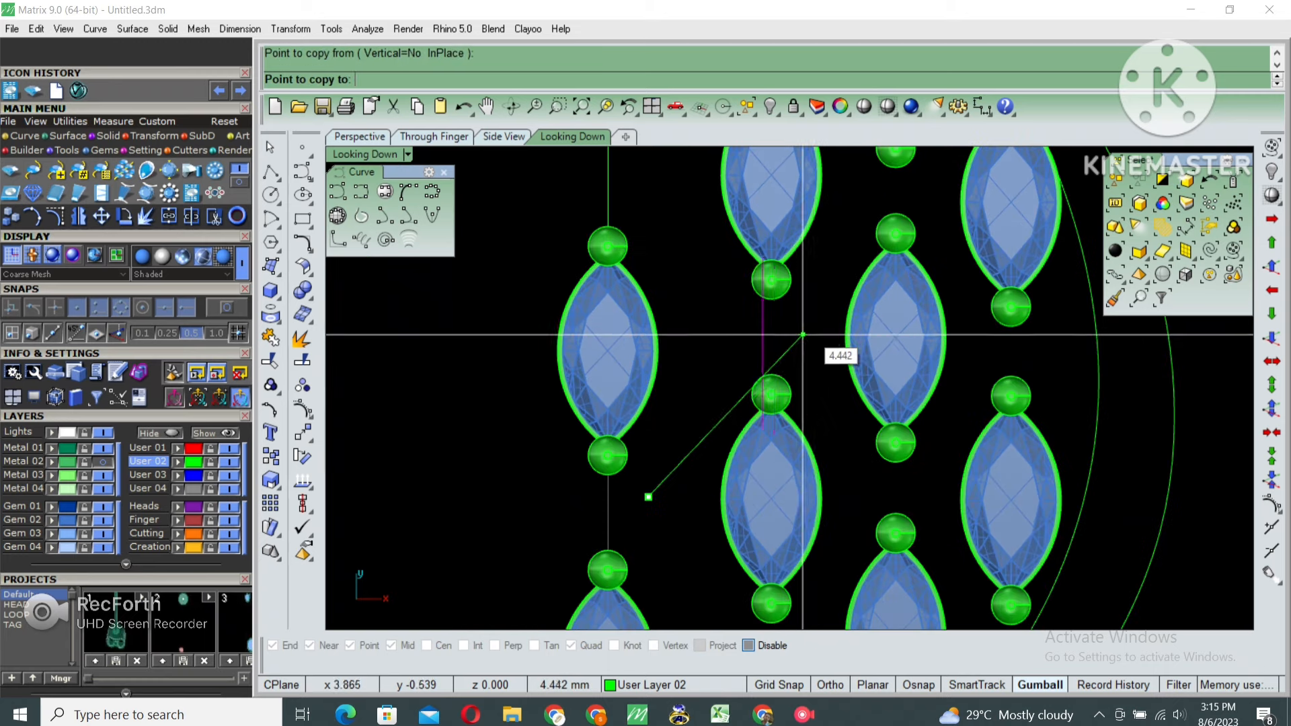
{"action": "left_click", "coordinate": [813, 328]}
{"action": "key", "text": "Return"}
Copy the second column's connecting line about 6.2 mm straight up into the gap between its two topmost settings
{"action": "scroll", "coordinate": [807, 333], "scroll_direction": "down", "scroll_amount": 6}
{"action": "right_click_drag", "start_coordinate": [792, 337], "coordinate": [764, 456]}
{"action": "left_click", "coordinate": [763, 456]}
{"action": "key", "text": "Return"}
{"action": "left_click", "coordinate": [777, 455]}
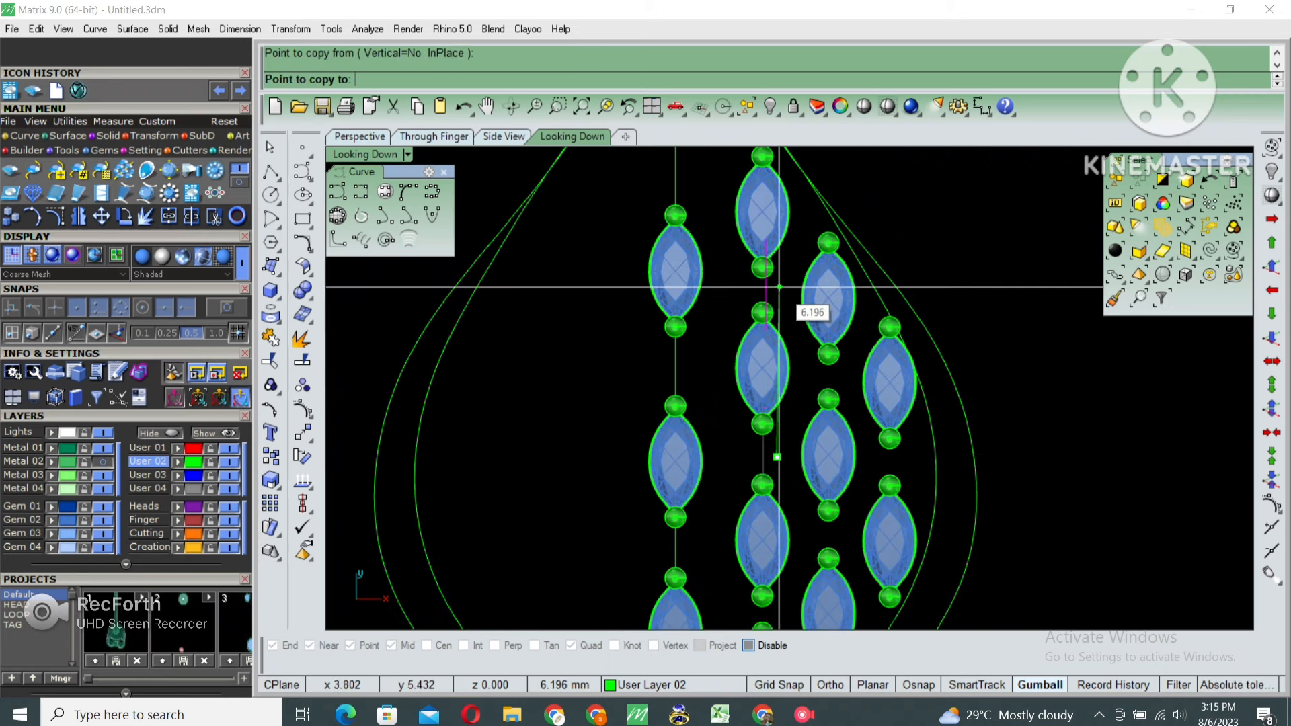
{"action": "left_click", "coordinate": [778, 289]}
{"action": "key", "text": "Return"}
Copy the connecting line down into the gap between the second column's two lowest settings and adjust it vertically
{"action": "left_click", "coordinate": [762, 290]}
{"action": "scroll", "coordinate": [760, 315], "scroll_direction": "up", "scroll_amount": 4}
{"action": "right_click", "coordinate": [782, 376]}
{"action": "left_click", "coordinate": [771, 359]}
{"action": "right_click_drag", "start_coordinate": [778, 569], "coordinate": [786, 307]}
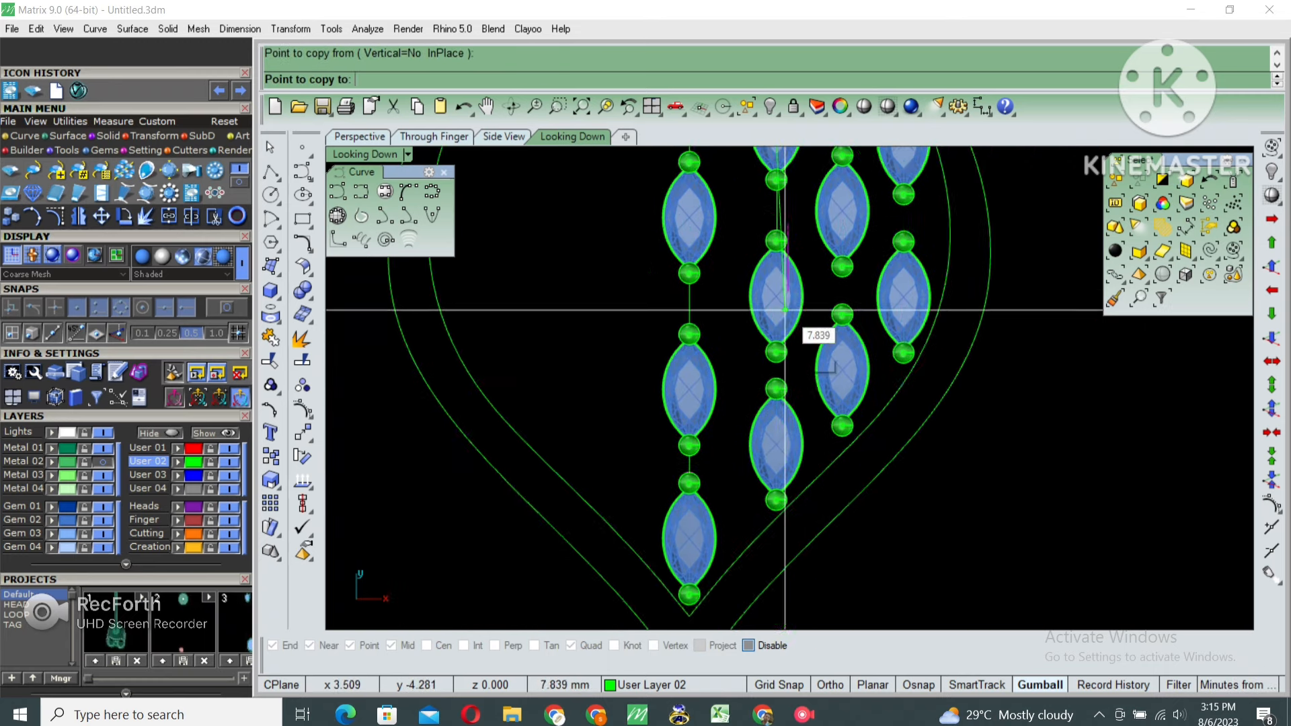
{"action": "scroll", "coordinate": [785, 383], "scroll_direction": "up", "scroll_amount": 6}
{"action": "left_click", "coordinate": [771, 467]}
{"action": "right_click", "coordinate": [780, 440]}
{"action": "left_click", "coordinate": [772, 366]}
{"action": "scroll", "coordinate": [771, 376], "scroll_direction": "up", "scroll_amount": 4}
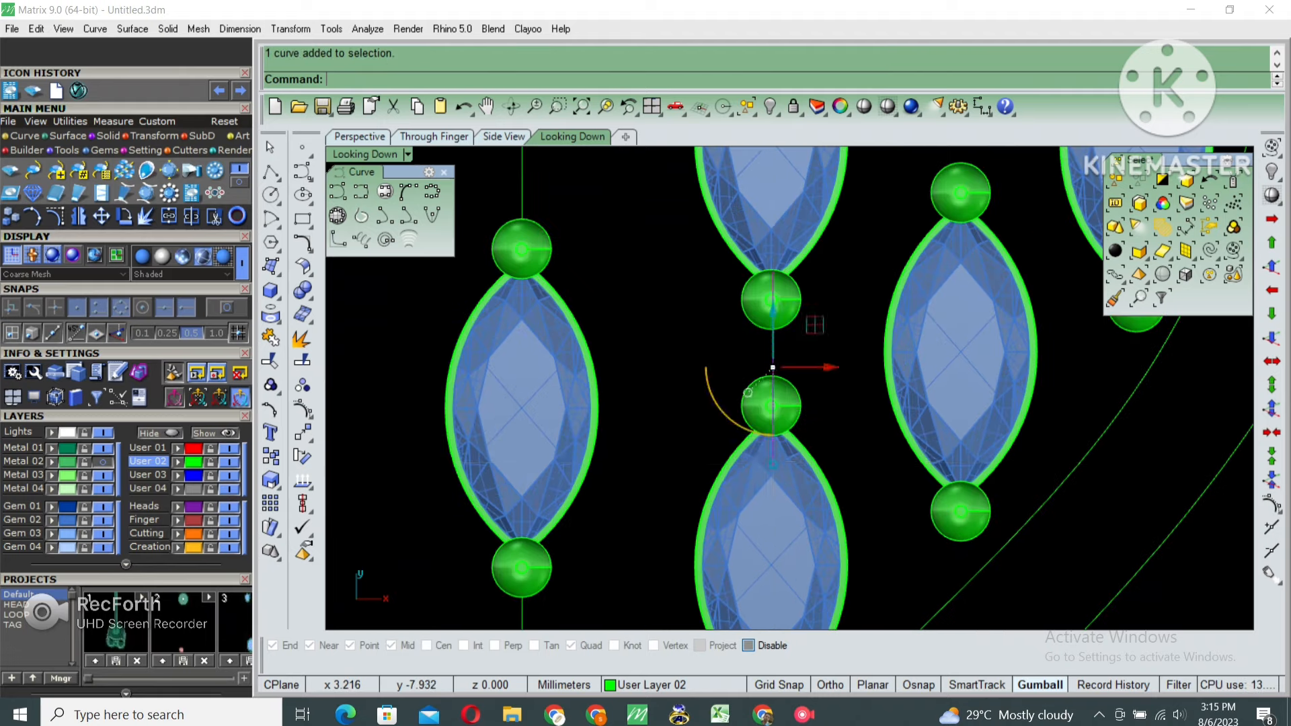
{"action": "left_click_drag", "start_coordinate": [773, 339], "coordinate": [772, 325]}
{"action": "scroll", "coordinate": [840, 370], "scroll_direction": "down", "scroll_amount": 6}
Copy the connecting line across to the gap between the third column's two lowest settings and fine-tune its vertical fit
{"action": "right_click_drag", "start_coordinate": [841, 370], "coordinate": [733, 484]}
{"action": "right_click", "coordinate": [743, 485]}
{"action": "left_click", "coordinate": [735, 484]}
{"action": "scroll", "coordinate": [828, 386], "scroll_direction": "up", "scroll_amount": 4}
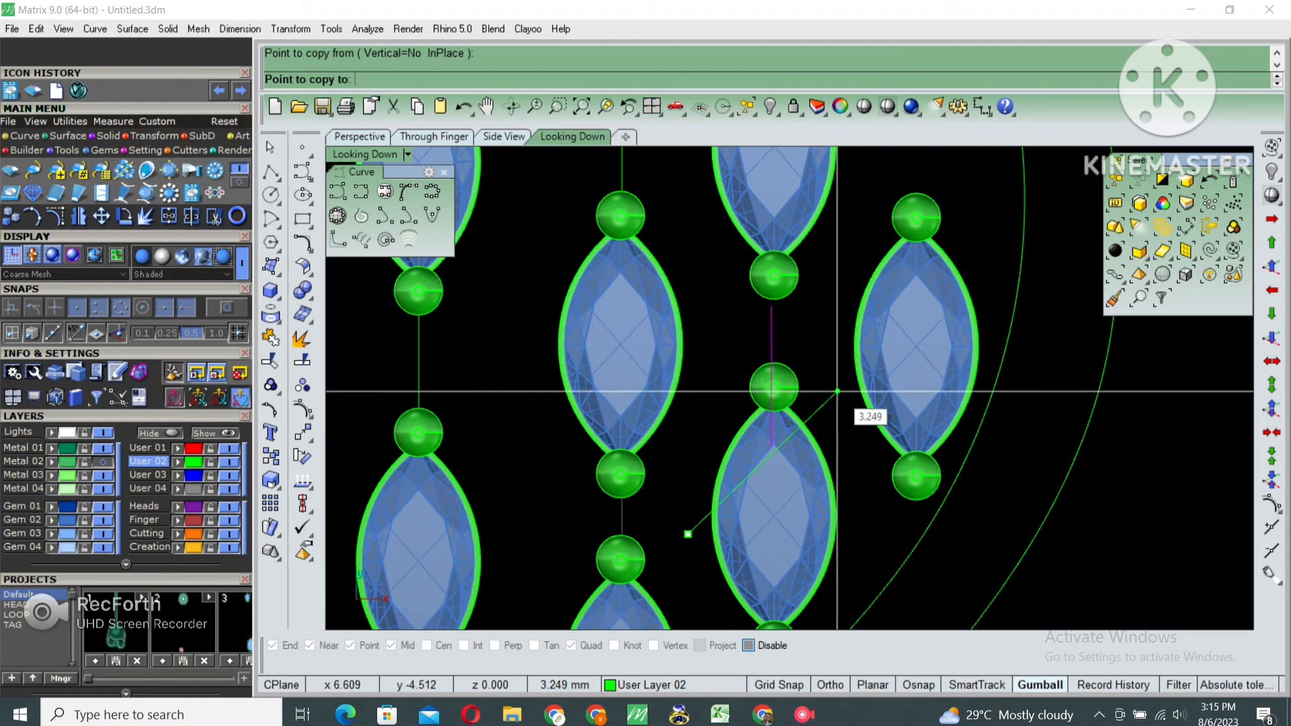
{"action": "left_click", "coordinate": [840, 347]}
{"action": "right_click", "coordinate": [838, 347]}
{"action": "left_click", "coordinate": [774, 340]}
{"action": "scroll", "coordinate": [766, 394], "scroll_direction": "up", "scroll_amount": 8}
{"action": "left_click_drag", "start_coordinate": [784, 421], "coordinate": [784, 425]}
{"action": "scroll", "coordinate": [814, 403], "scroll_direction": "down", "scroll_amount": 8}
Copy the third column's connecting line into its upper gap and into the gap between the fourth column's two settings
{"action": "right_click_drag", "start_coordinate": [817, 397], "coordinate": [769, 479]}
{"action": "right_click", "coordinate": [769, 476]}
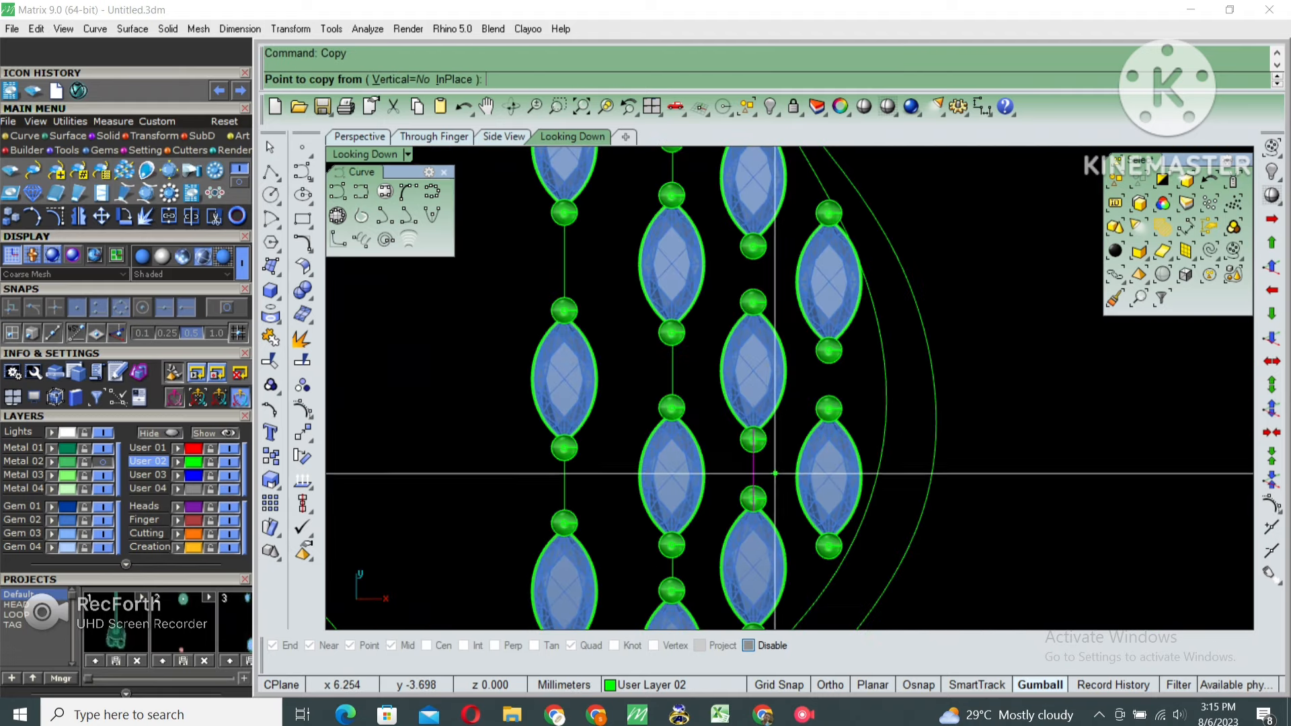
{"action": "left_click", "coordinate": [770, 474]}
{"action": "scroll", "coordinate": [773, 279], "scroll_direction": "up", "scroll_amount": 4}
{"action": "left_click", "coordinate": [760, 262], "text": "shift"}
{"action": "scroll", "coordinate": [766, 262], "scroll_direction": "down", "scroll_amount": 3}
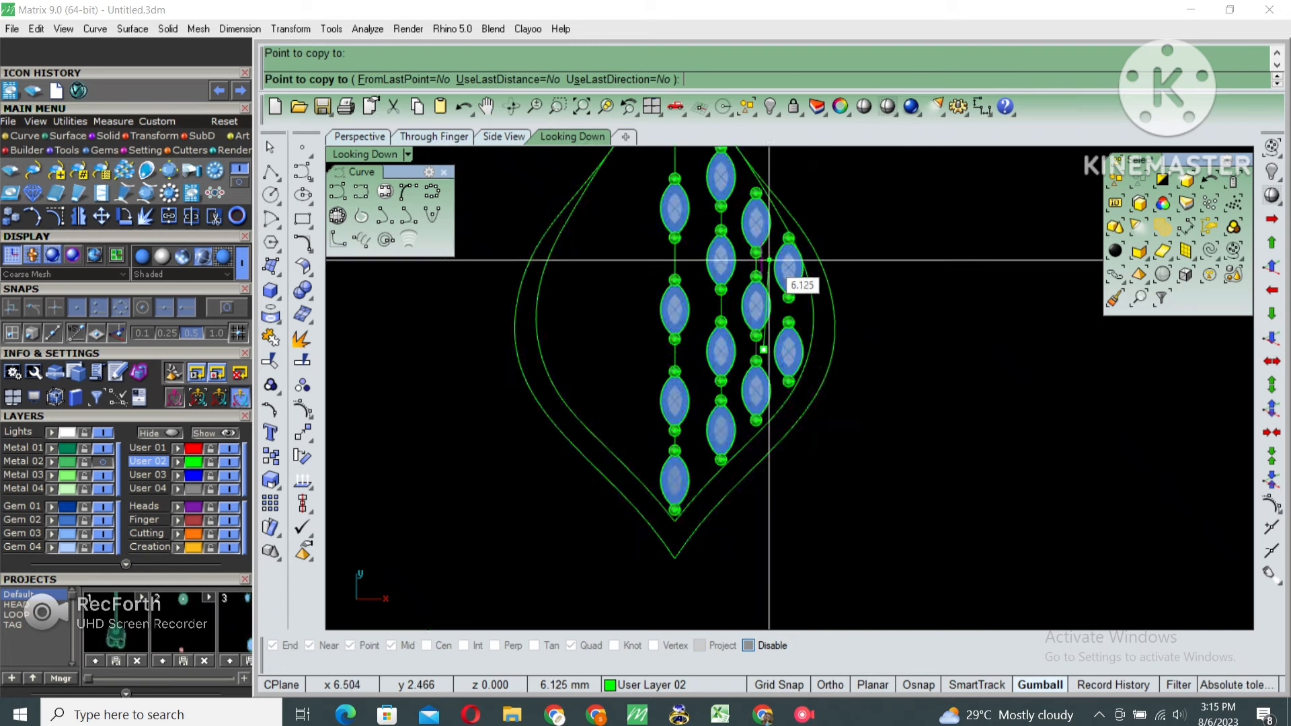
{"action": "scroll", "coordinate": [773, 256], "scroll_direction": "up", "scroll_amount": 4}
{"action": "left_click", "coordinate": [779, 285]}
{"action": "right_click", "coordinate": [779, 286]}
{"action": "scroll", "coordinate": [780, 323], "scroll_direction": "down", "scroll_amount": 8}
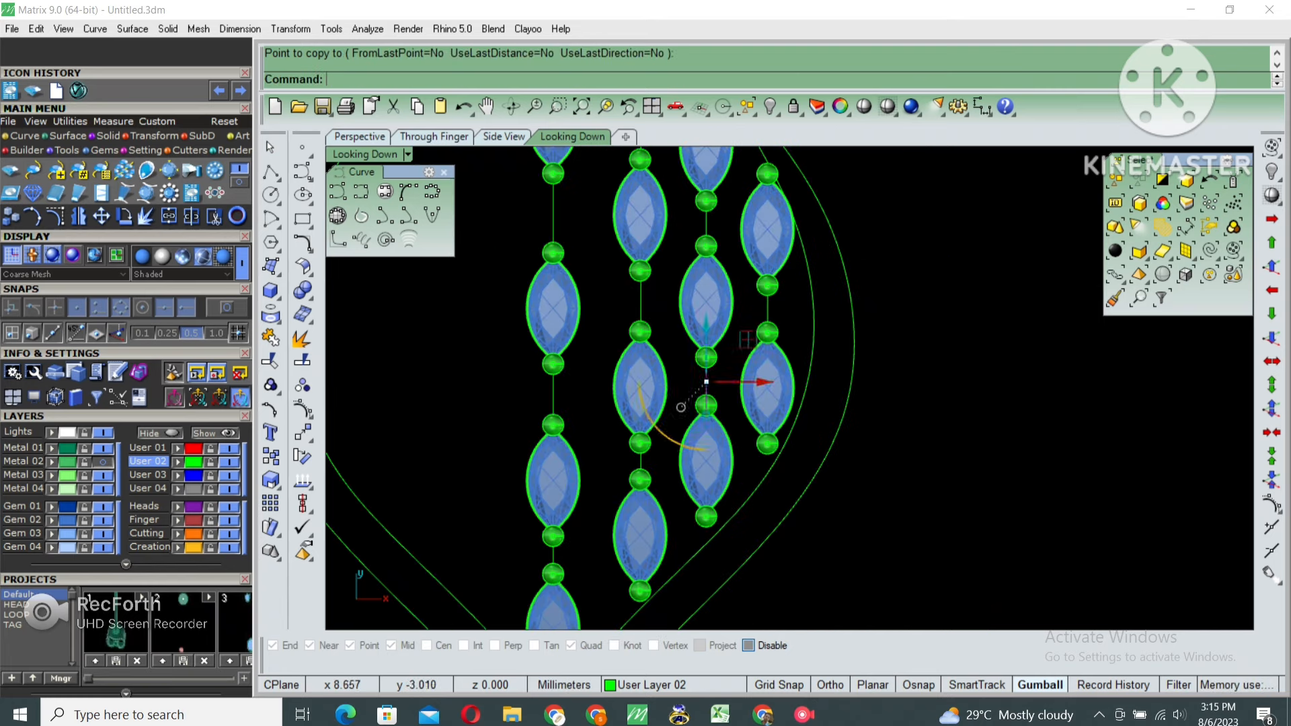
Copy the fourth column's connecting line about 5.48 mm straight down below its lowest setting
{"action": "left_click", "coordinate": [767, 310]}
{"action": "right_click", "coordinate": [771, 310]}
{"action": "left_click", "coordinate": [772, 310]}
{"action": "scroll", "coordinate": [783, 319], "scroll_direction": "down", "scroll_amount": 4}
{"action": "scroll", "coordinate": [796, 437], "scroll_direction": "up", "scroll_amount": 13}
{"action": "left_click", "coordinate": [754, 329], "text": "shift"}
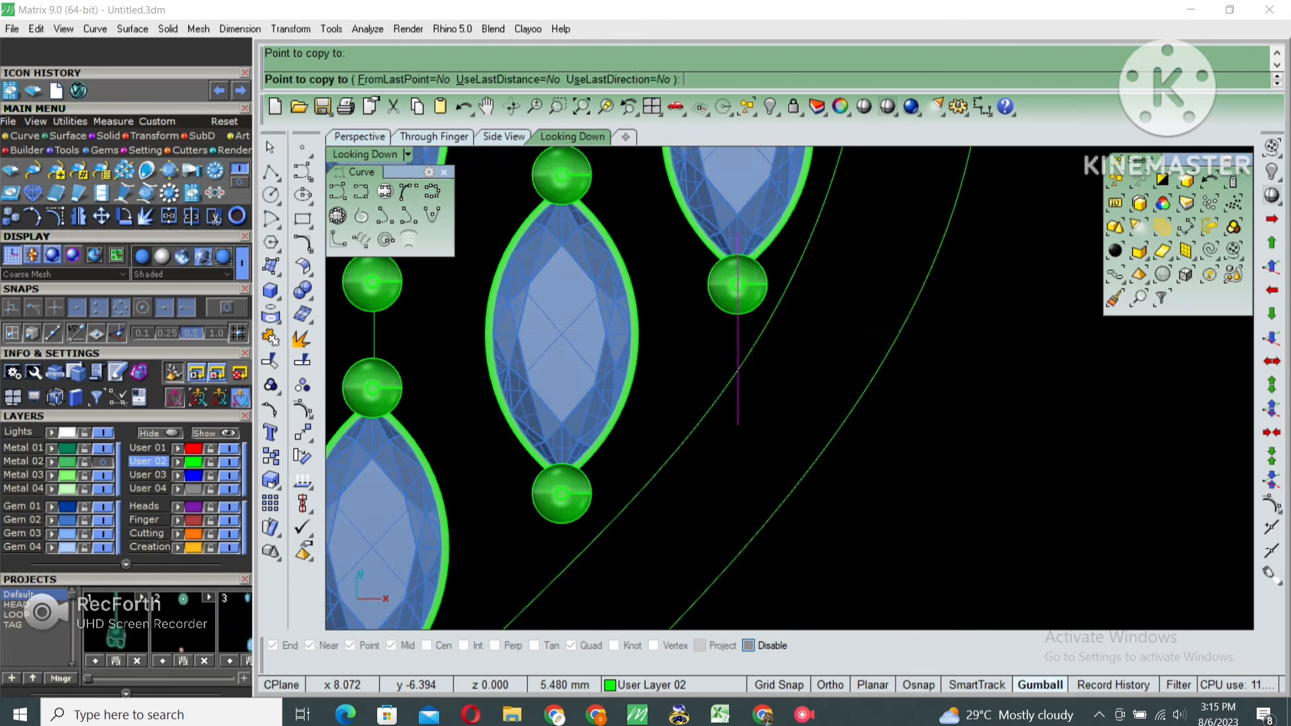
{"action": "right_click", "coordinate": [753, 331]}
{"action": "scroll", "coordinate": [751, 353], "scroll_direction": "down", "scroll_amount": 12}
{"action": "left_click", "coordinate": [748, 359]}
{"action": "right_click_drag", "start_coordinate": [756, 331], "coordinate": [756, 409]}
{"action": "right_click", "coordinate": [757, 410]}
{"action": "left_click", "coordinate": [759, 410]}
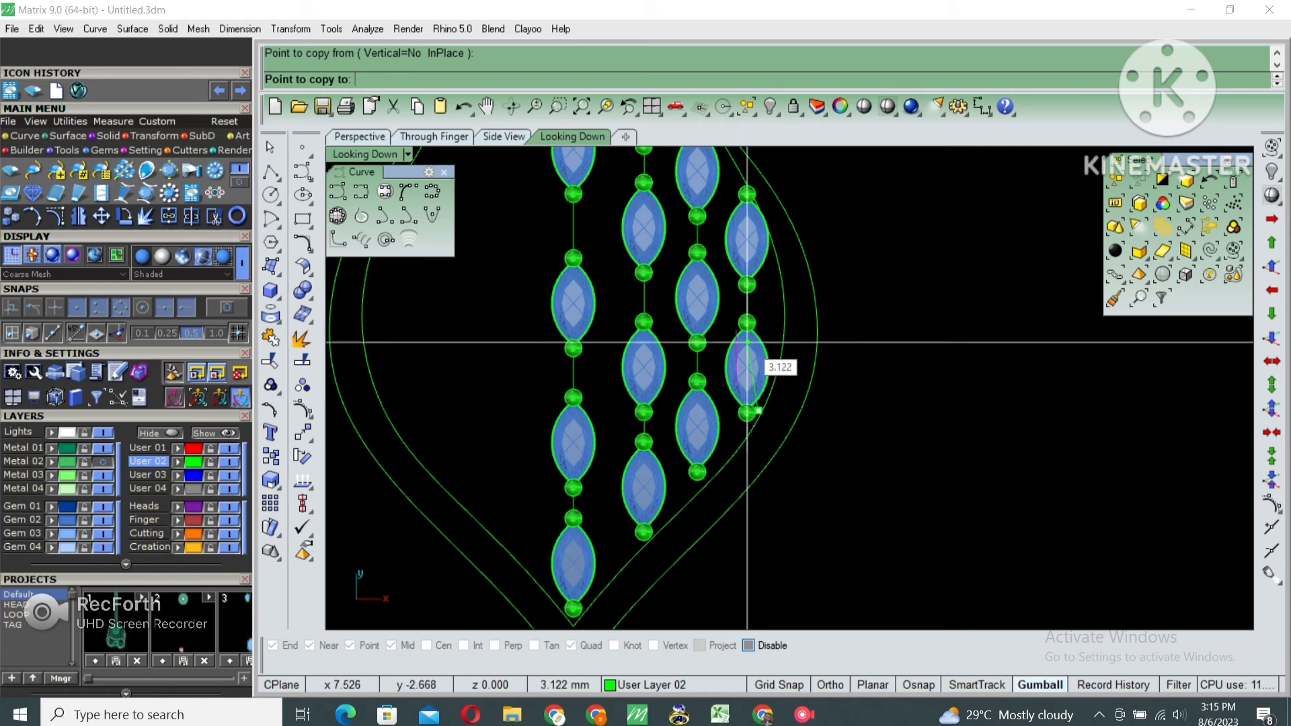
{"action": "key", "text": "Escape"}
{"action": "key", "text": "Escape"}
Copy the third column's connecting line about 5.47 mm straight down below its lowest setting
{"action": "scroll", "coordinate": [734, 323], "scroll_direction": "down", "scroll_amount": 5}
{"action": "scroll", "coordinate": [724, 283], "scroll_direction": "up", "scroll_amount": 9}
{"action": "right_click_drag", "start_coordinate": [722, 269], "coordinate": [726, 227]}
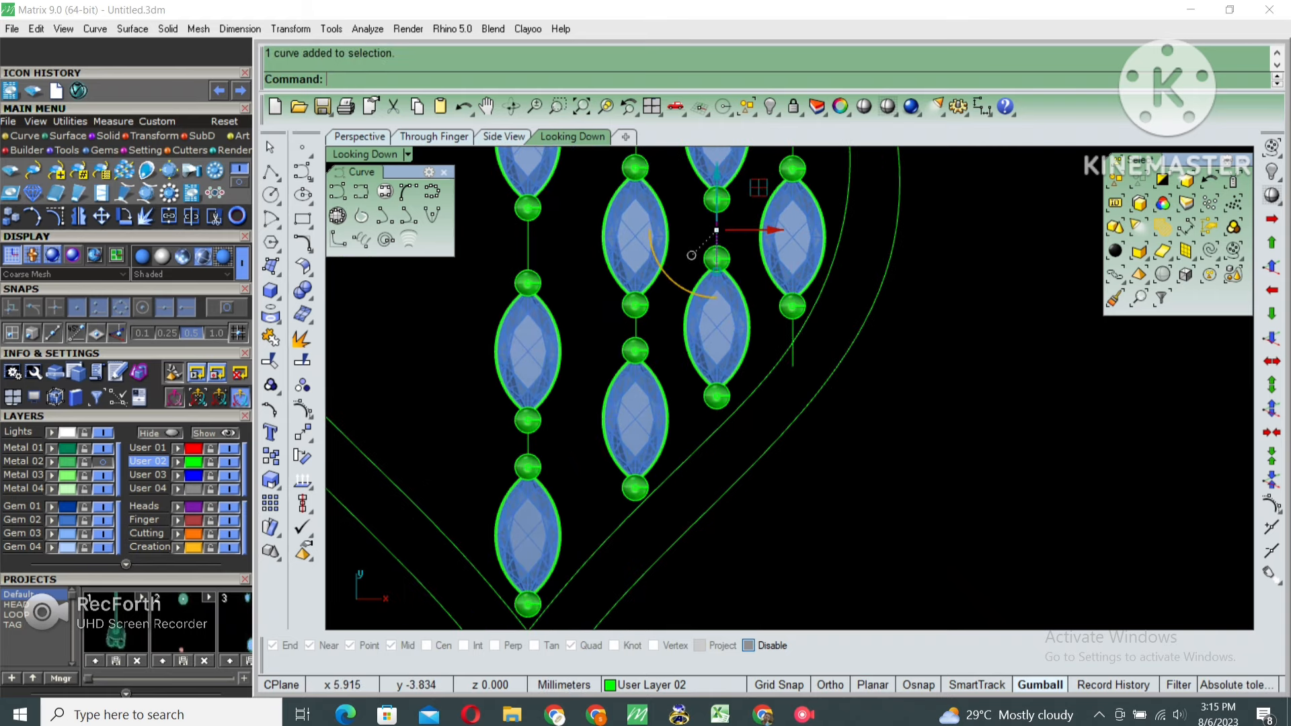
{"action": "right_click", "coordinate": [726, 228]}
{"action": "left_click", "coordinate": [726, 228]}
{"action": "scroll", "coordinate": [732, 380], "scroll_direction": "up", "scroll_amount": 8}
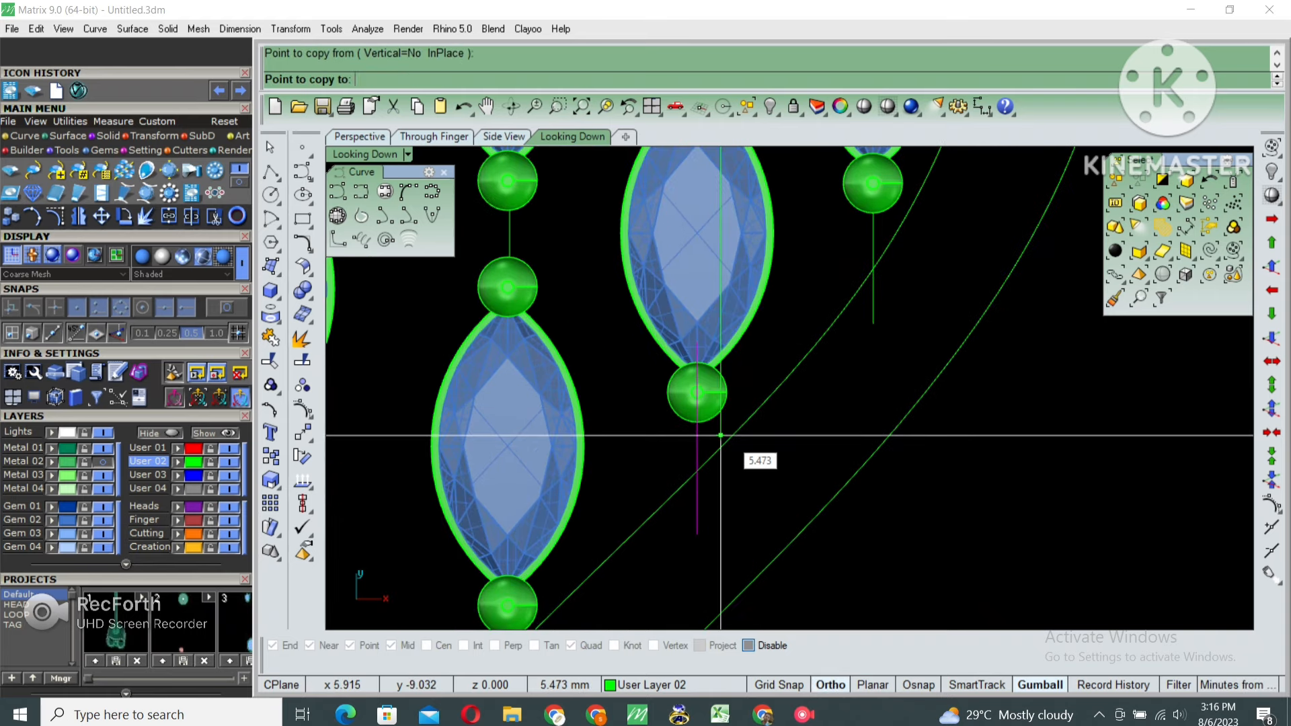
{"action": "left_click", "coordinate": [722, 435]}
{"action": "right_click", "coordinate": [722, 435]}
Shift the copied line under the third column slightly upward so it protrudes less below the last bead
{"action": "left_click", "coordinate": [698, 464]}
{"action": "right_click_drag", "start_coordinate": [698, 464], "coordinate": [709, 401]}
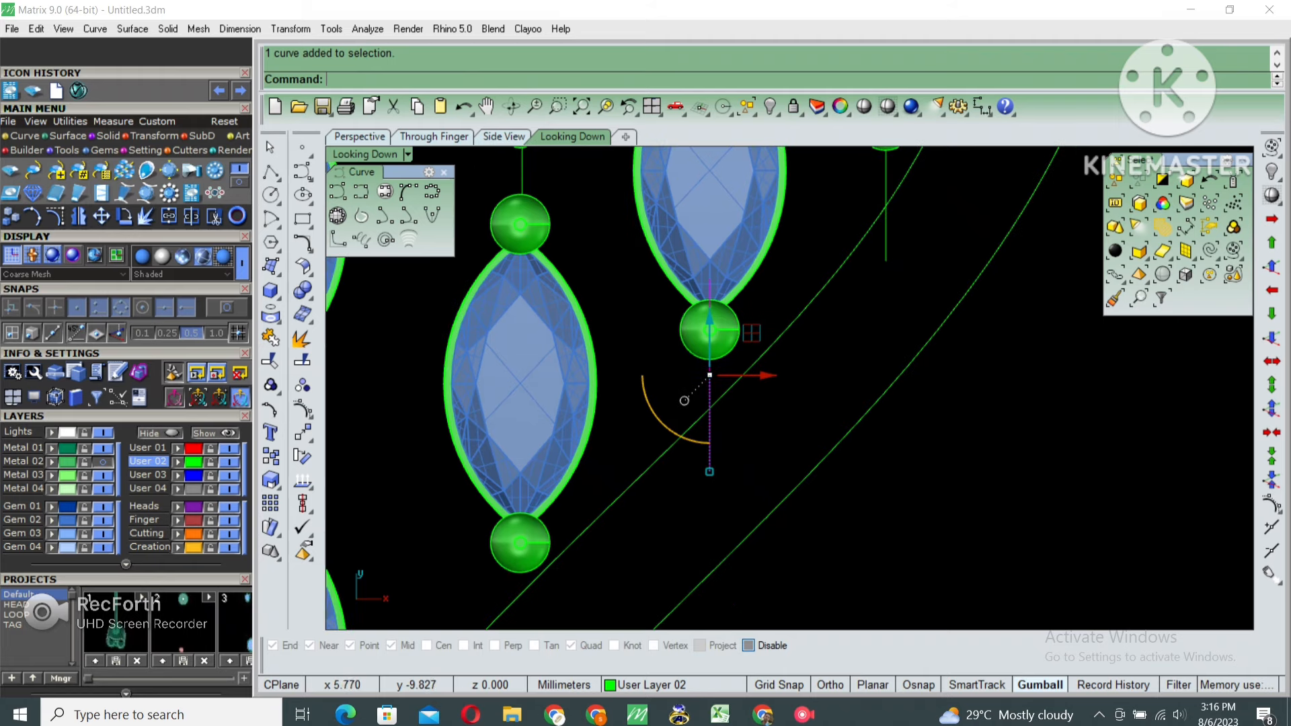
{"action": "left_click_drag", "start_coordinate": [710, 431], "coordinate": [709, 402]}
{"action": "key", "text": "Escape"}
{"action": "scroll", "coordinate": [719, 395], "scroll_direction": "down", "scroll_amount": 6}
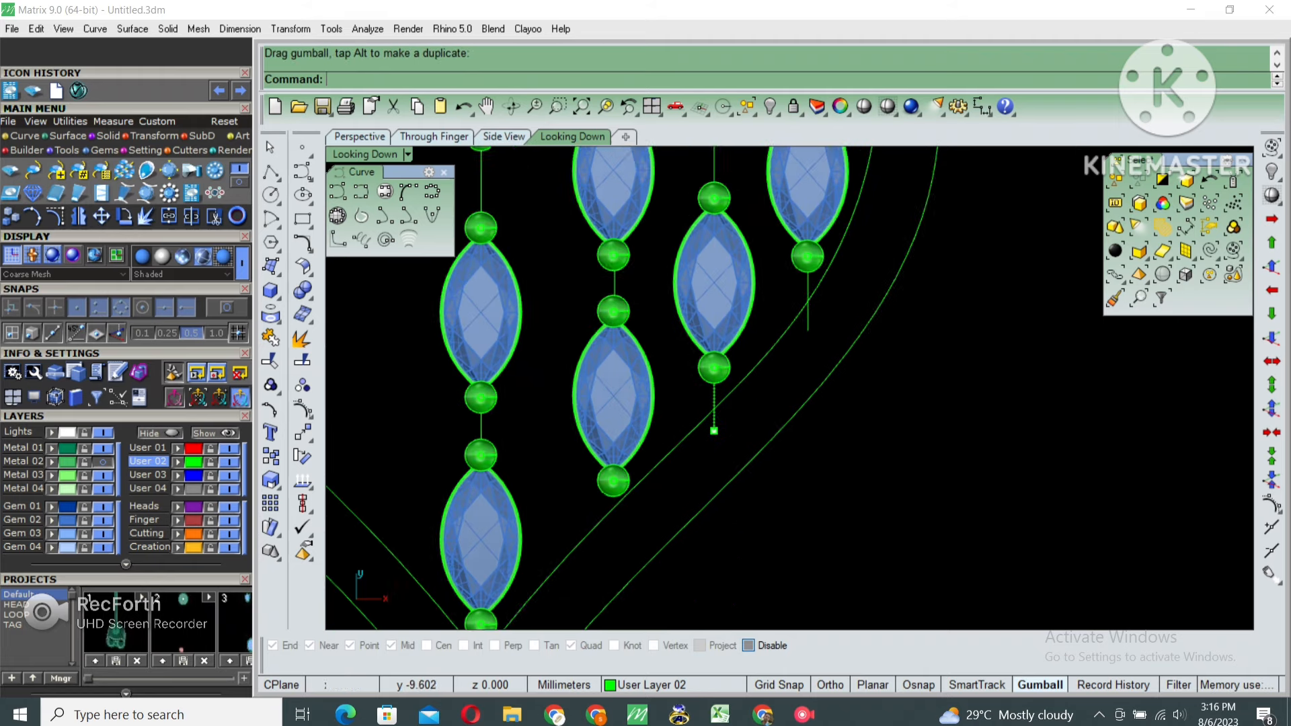
{"action": "key", "text": "Escape"}
Copy the second column's connecting line about 5.5 mm down below its lowest setting and raise the copy slightly
{"action": "right_click_drag", "start_coordinate": [654, 403], "coordinate": [685, 369]}
{"action": "right_click_drag", "start_coordinate": [646, 252], "coordinate": [671, 214]}
{"action": "right_click", "coordinate": [671, 212]}
{"action": "left_click", "coordinate": [671, 207]}
{"action": "scroll", "coordinate": [659, 440], "scroll_direction": "up", "scroll_amount": 2}
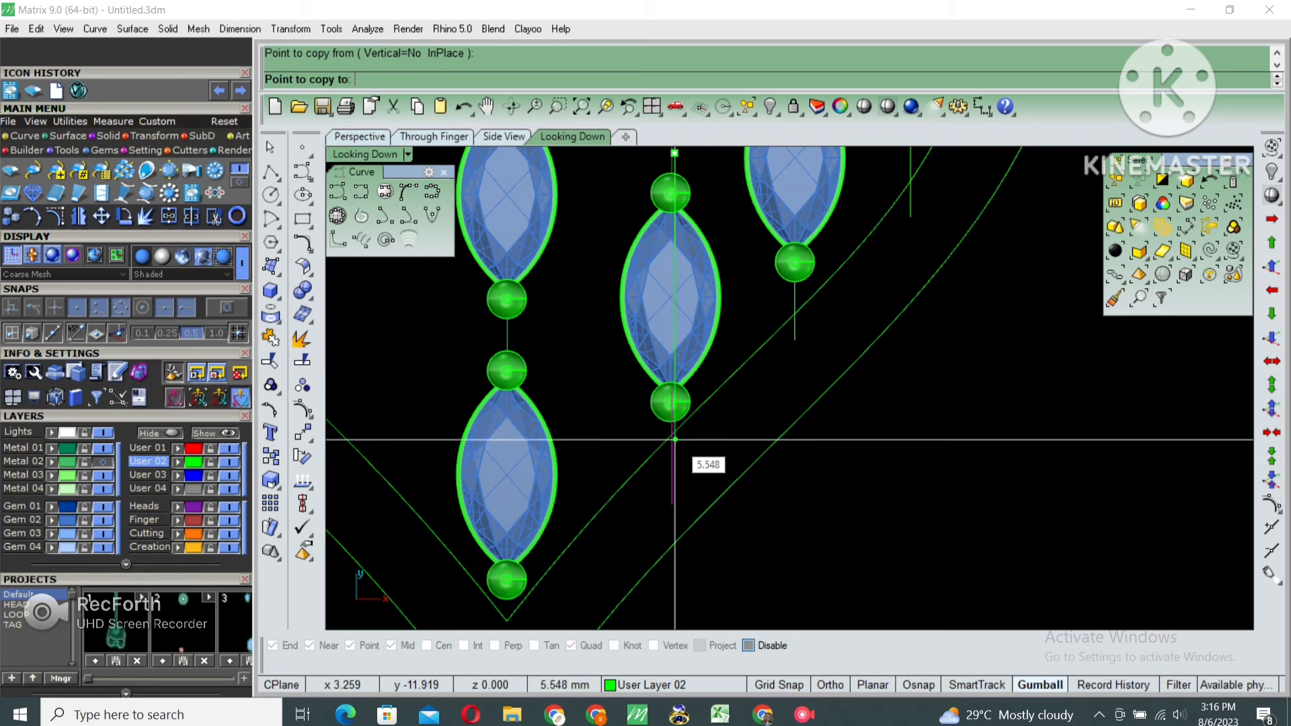
{"action": "left_click", "coordinate": [672, 431]}
{"action": "left_click", "coordinate": [671, 459]}
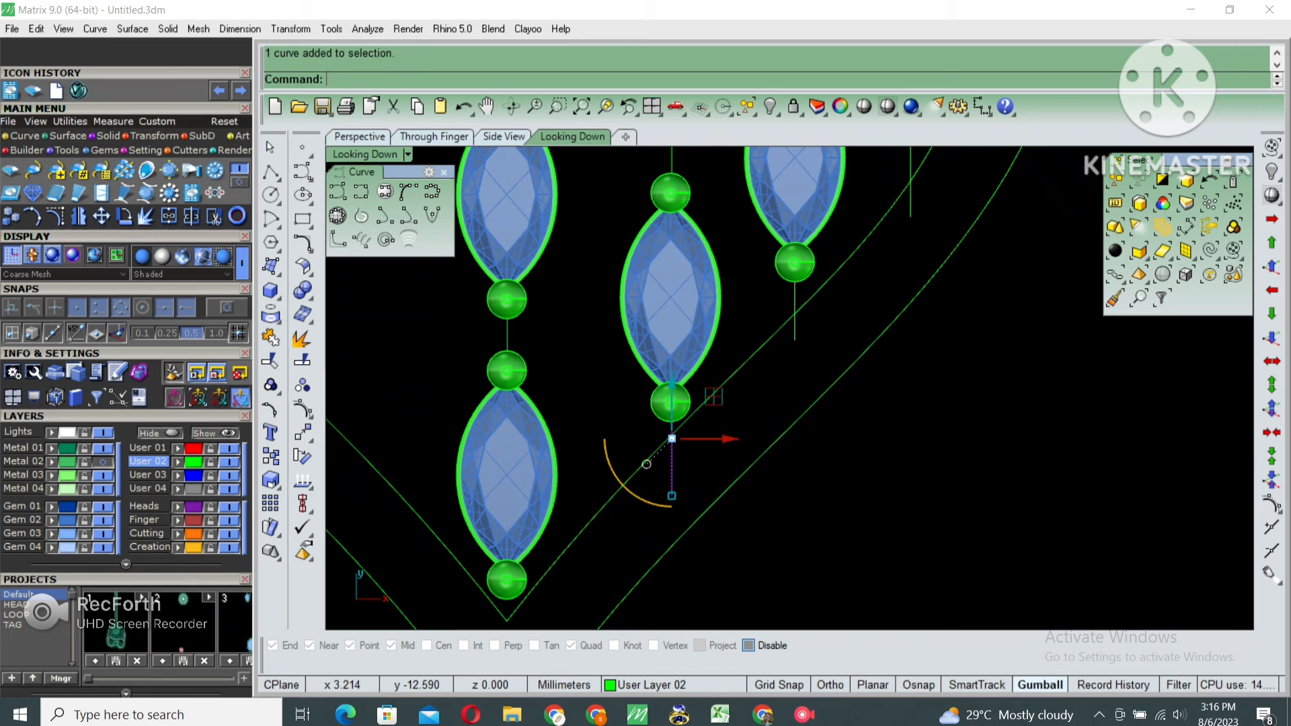
{"action": "right_click_drag", "start_coordinate": [673, 455], "coordinate": [692, 392]}
{"action": "left_click_drag", "start_coordinate": [691, 380], "coordinate": [692, 352]}
Copy the central column's lowest connecting line straight down below its last setting and raise the copy slightly
{"action": "left_click", "coordinate": [617, 421]}
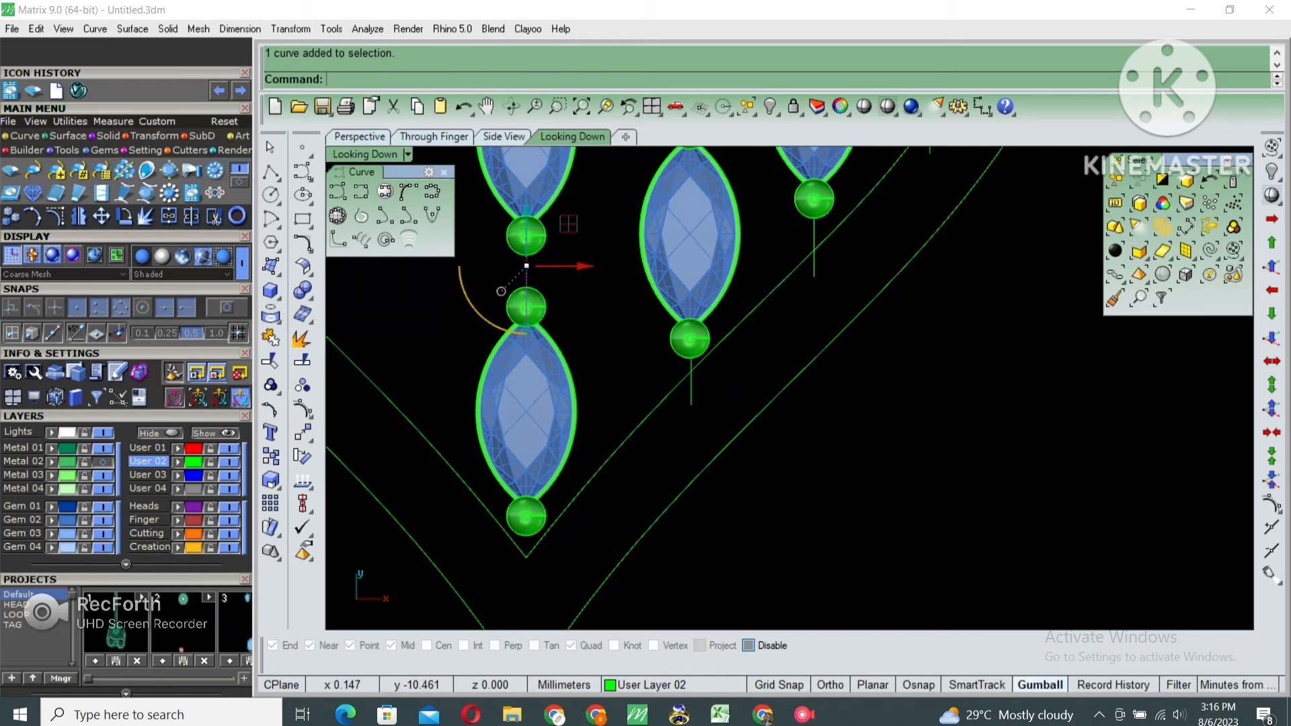
{"action": "right_click_drag", "start_coordinate": [535, 299], "coordinate": [604, 238]}
{"action": "right_click", "coordinate": [609, 237]}
{"action": "left_click", "coordinate": [612, 236]}
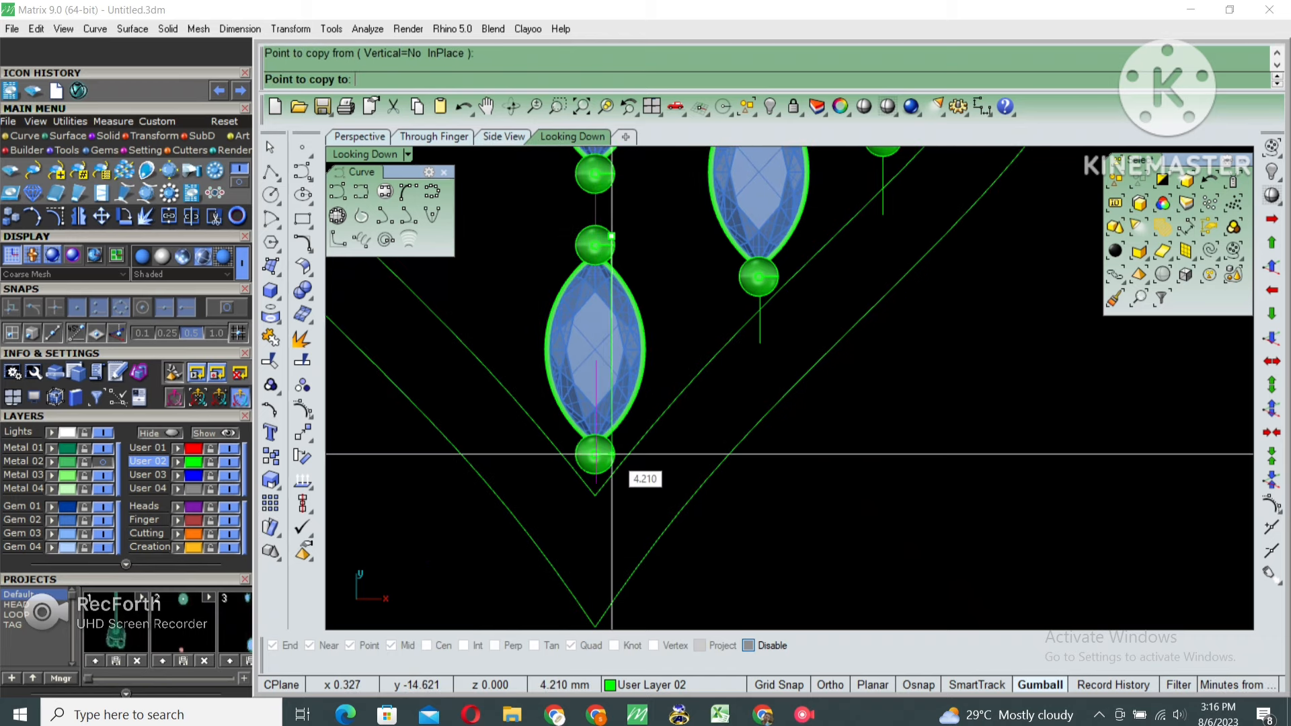
{"action": "left_click", "coordinate": [611, 520], "text": "shift"}
{"action": "right_click", "coordinate": [611, 520]}
{"action": "left_click", "coordinate": [595, 528]}
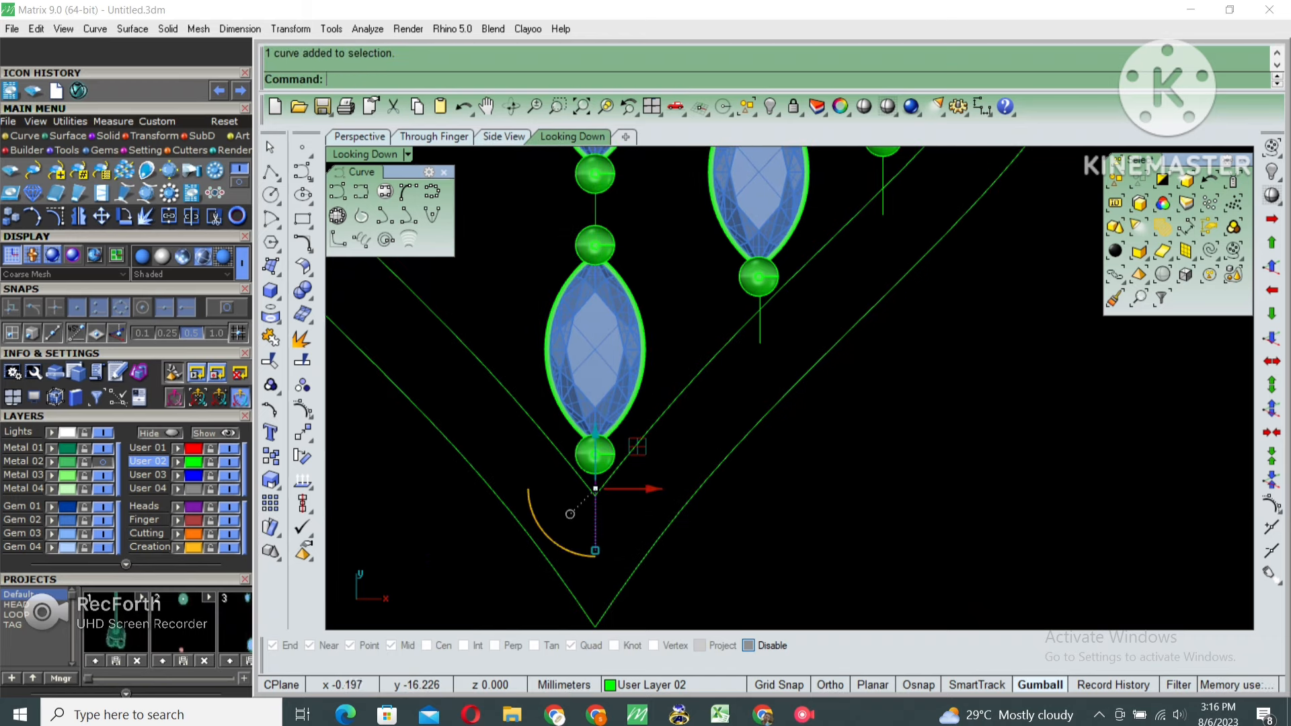
{"action": "right_click_drag", "start_coordinate": [637, 446], "coordinate": [656, 393]}
{"action": "left_click_drag", "start_coordinate": [614, 466], "coordinate": [615, 445]}
{"action": "scroll", "coordinate": [614, 443], "scroll_direction": "down", "scroll_amount": 12}
{"action": "key", "text": "Escape"}
{"action": "key", "text": "Escape"}
{"action": "right_click_drag", "start_coordinate": [677, 372], "coordinate": [662, 422]}
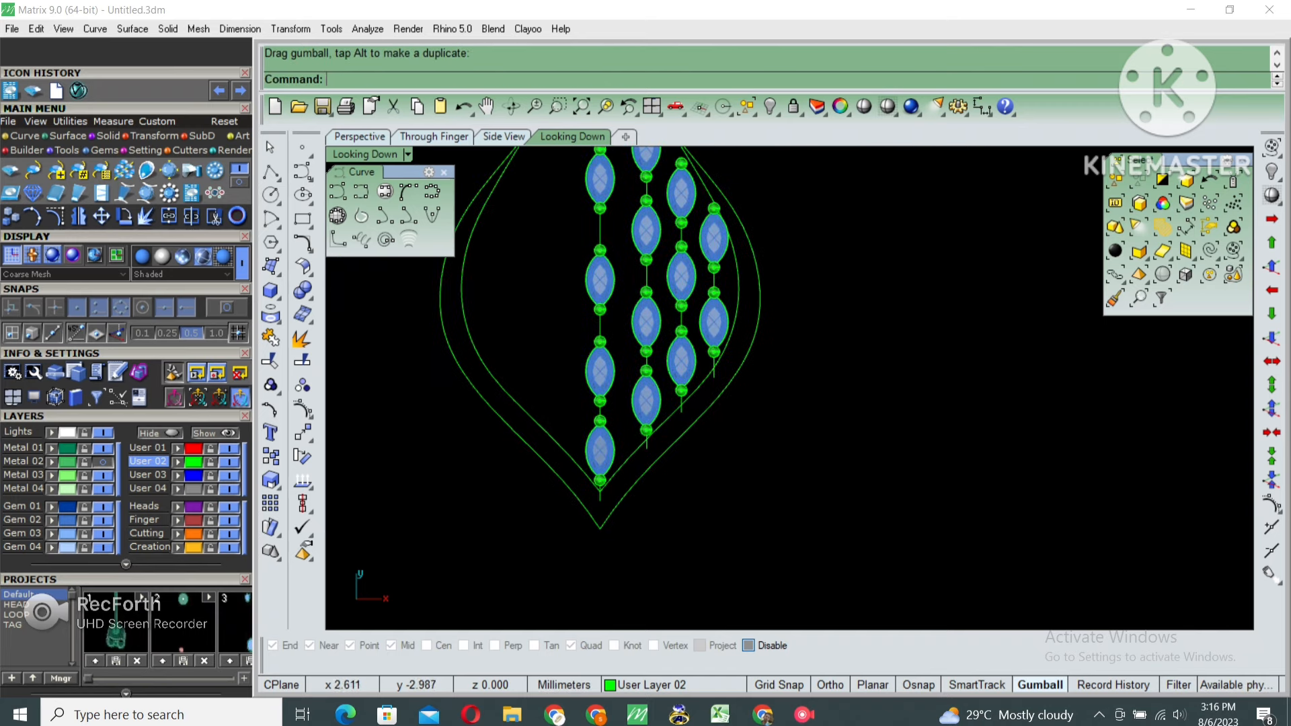
Lock the settings of the three columns beside the central one and group those columns' connecting lines
{"action": "left_click", "coordinate": [644, 329]}
{"action": "type", "text": "lock"}
{"action": "key", "text": "Return"}
{"action": "scroll", "coordinate": [655, 298], "scroll_direction": "down", "scroll_amount": 2}
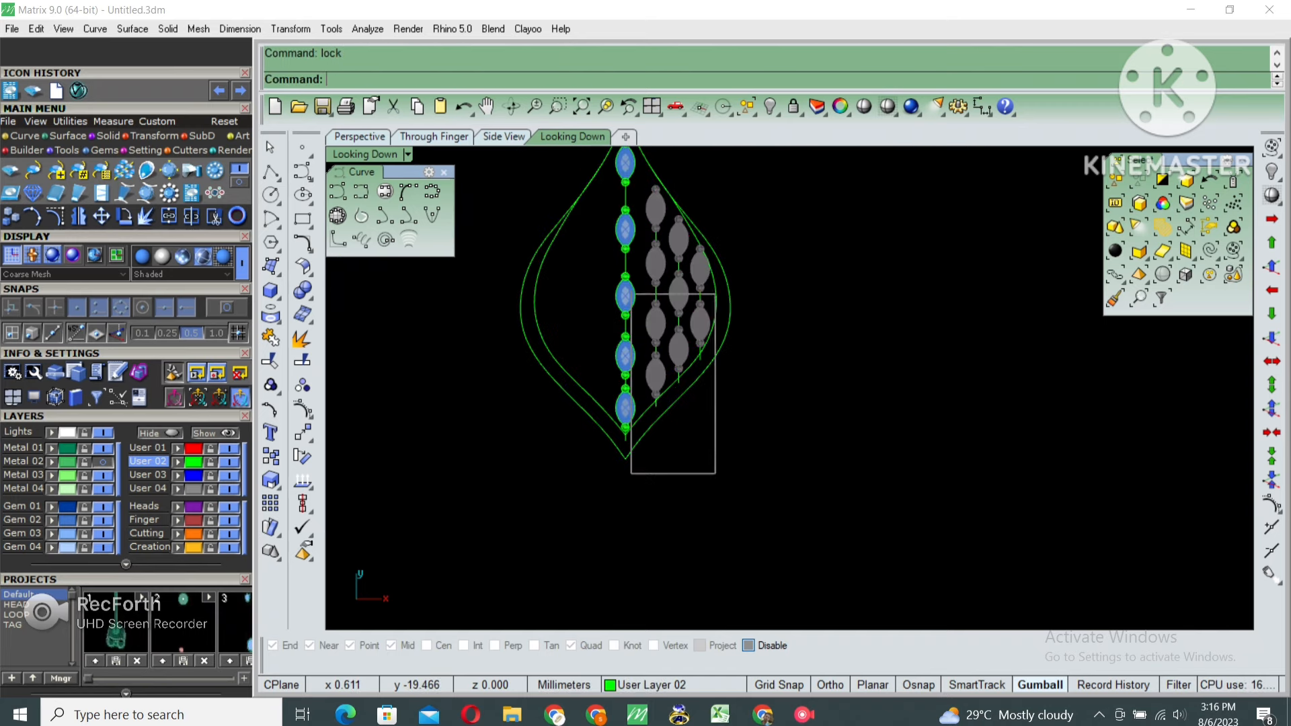
{"action": "left_click_drag", "start_coordinate": [630, 472], "coordinate": [631, 473]}
{"action": "right_click_drag", "start_coordinate": [663, 269], "coordinate": [667, 312]}
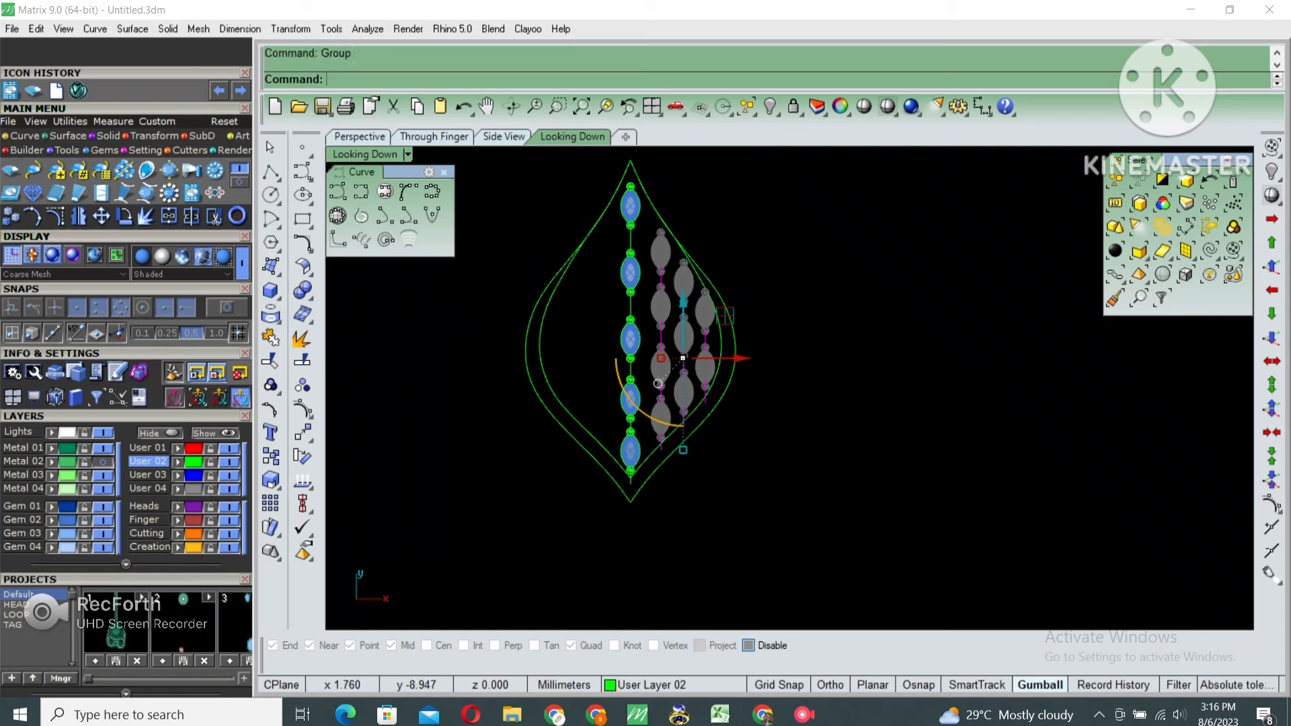
Group the five marquise settings of the central column
{"action": "left_click", "coordinate": [631, 451]}
{"action": "left_click", "coordinate": [631, 400], "text": "shift"}
{"action": "left_click", "coordinate": [631, 340], "text": "shift"}
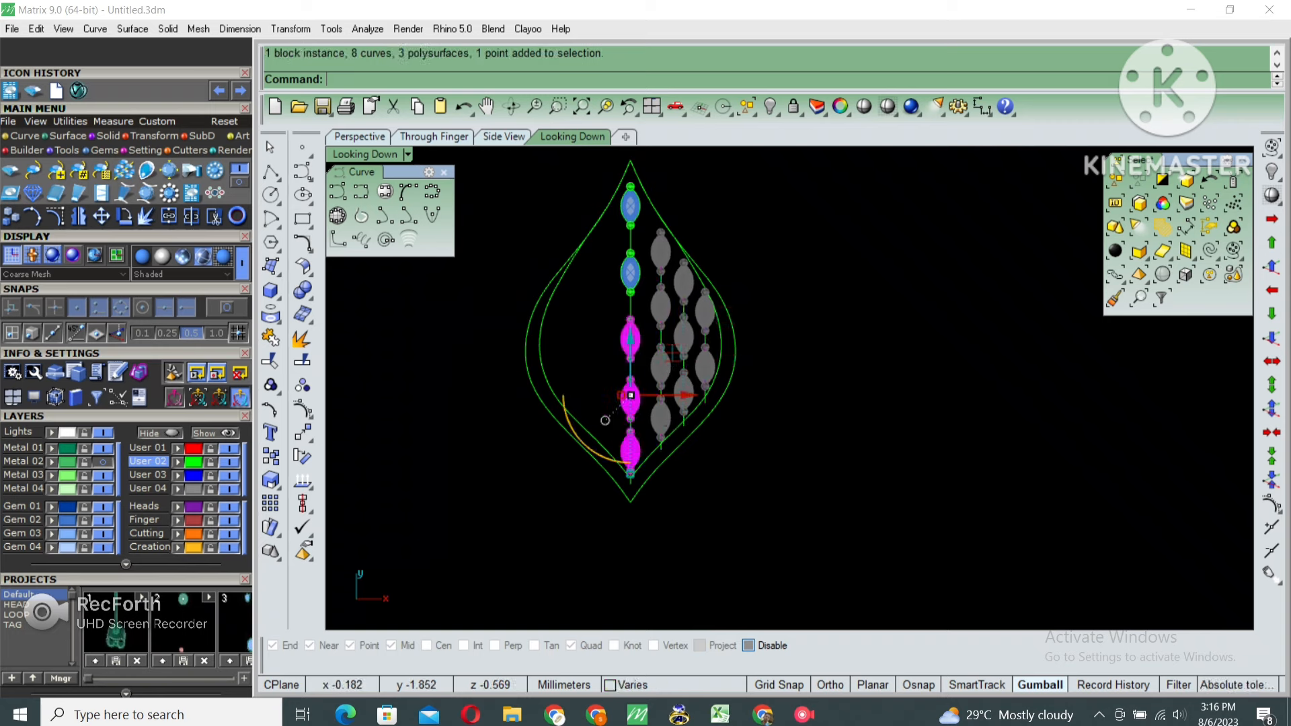
{"action": "left_click", "coordinate": [630, 273], "text": "shift"}
{"action": "left_click", "coordinate": [631, 206], "text": "shift"}
{"action": "key", "text": "ctrl+g"}
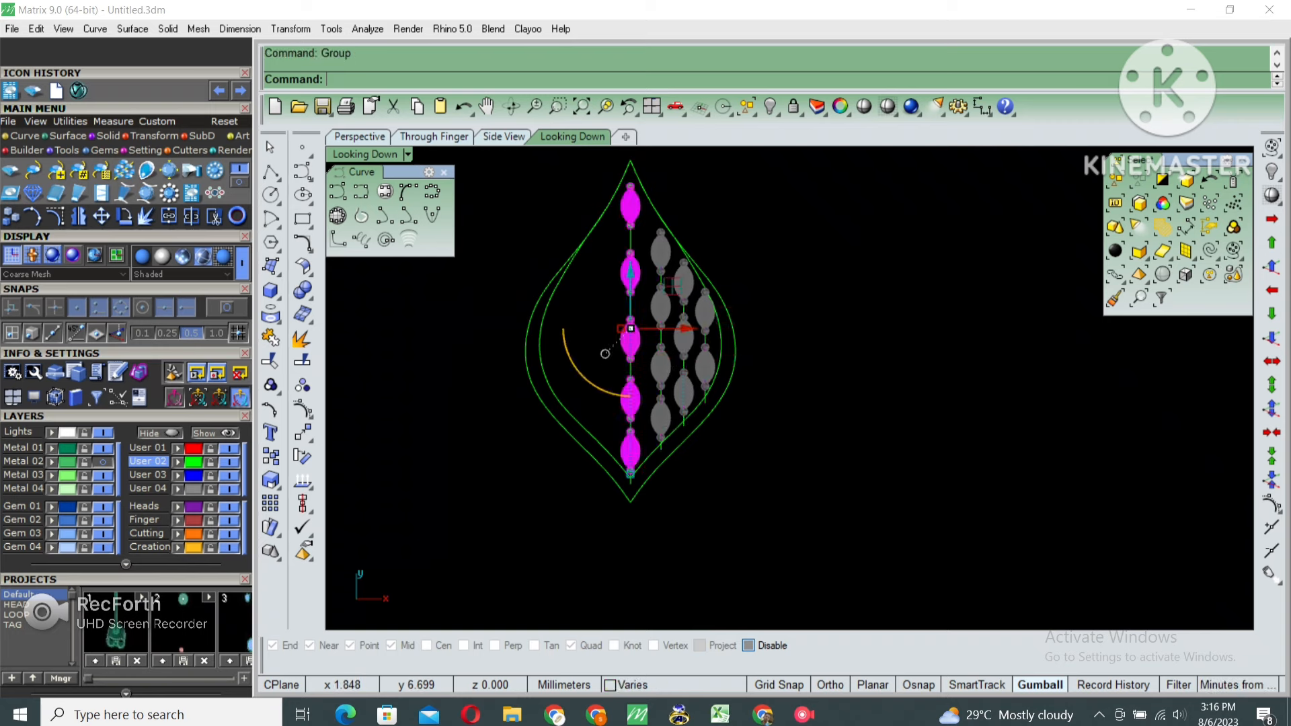
Lock the central column's settings and group the connecting lines inside the drop outline
{"action": "scroll", "coordinate": [646, 270], "scroll_direction": "down", "scroll_amount": 2}
{"action": "key", "text": "ctrl+l"}
{"action": "left_click_drag", "start_coordinate": [566, 489], "coordinate": [735, 186]}
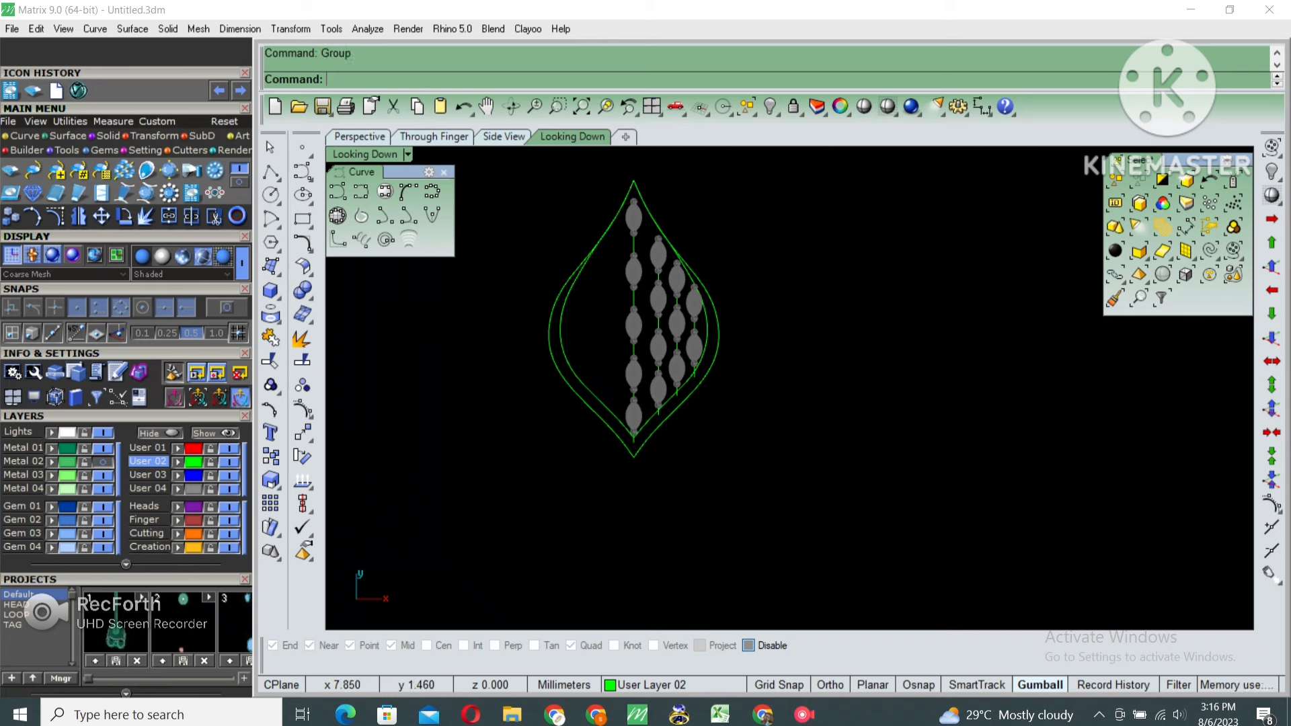
Unlock everything and mirror the three side columns across the vertical axis through the origin to fill the drop's other half
{"action": "right_click_drag", "start_coordinate": [694, 308], "coordinate": [739, 329]}
{"action": "key", "text": "ctrl+alt+l"}
{"action": "left_click", "coordinate": [742, 334]}
{"action": "left_click", "coordinate": [763, 345], "text": "shift"}
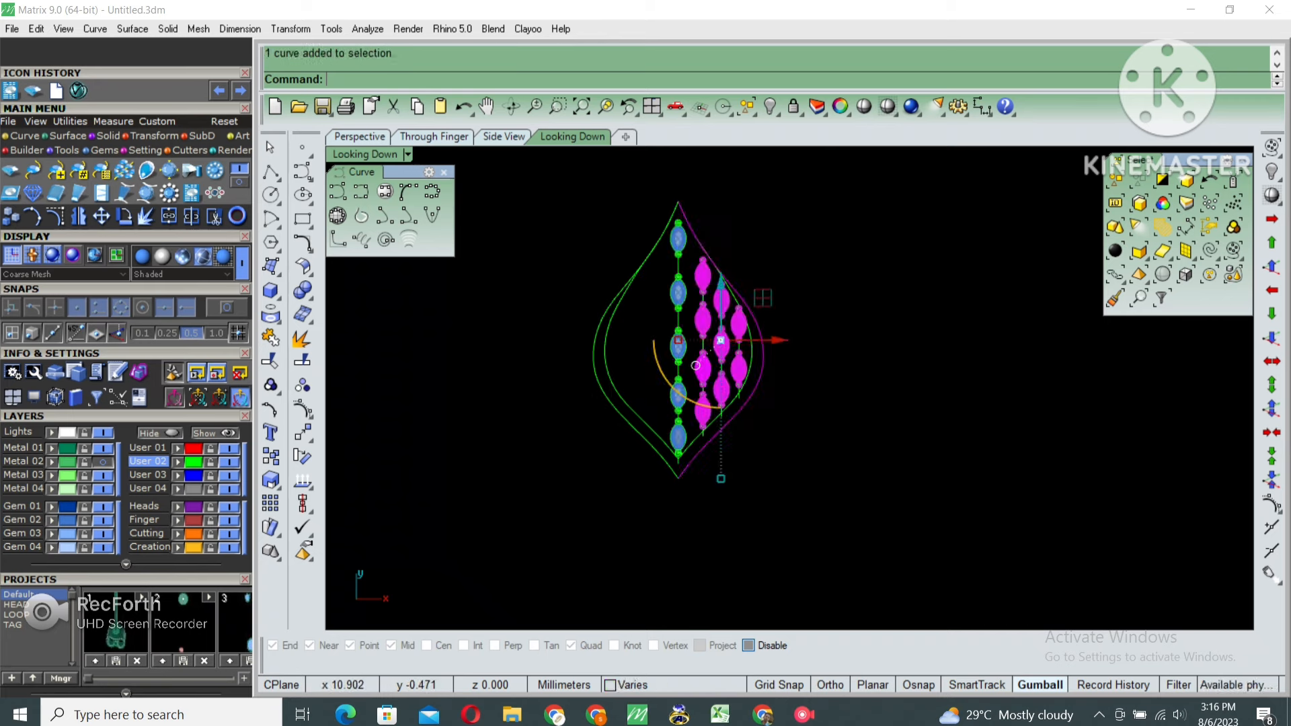
{"action": "key", "text": "ctrl+a"}
{"action": "type", "text": "mi"}
{"action": "key", "text": "Return"}
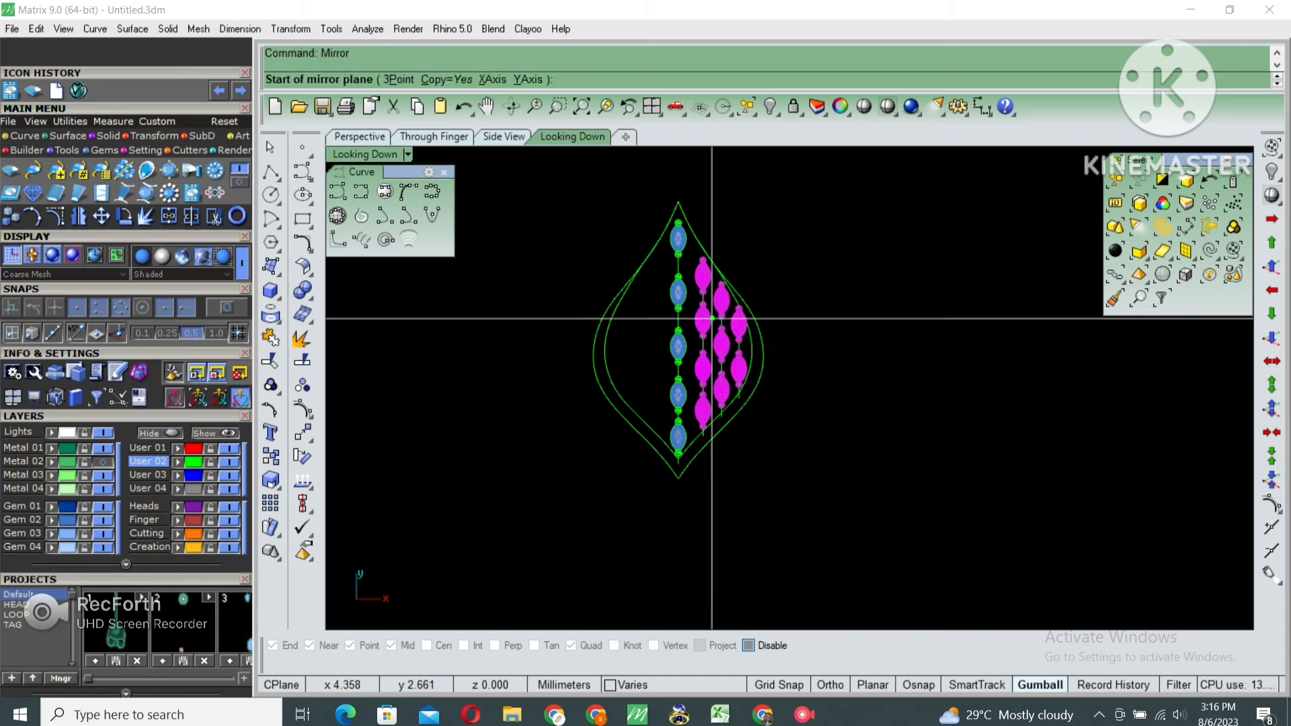
{"action": "left_click", "coordinate": [678, 338]}
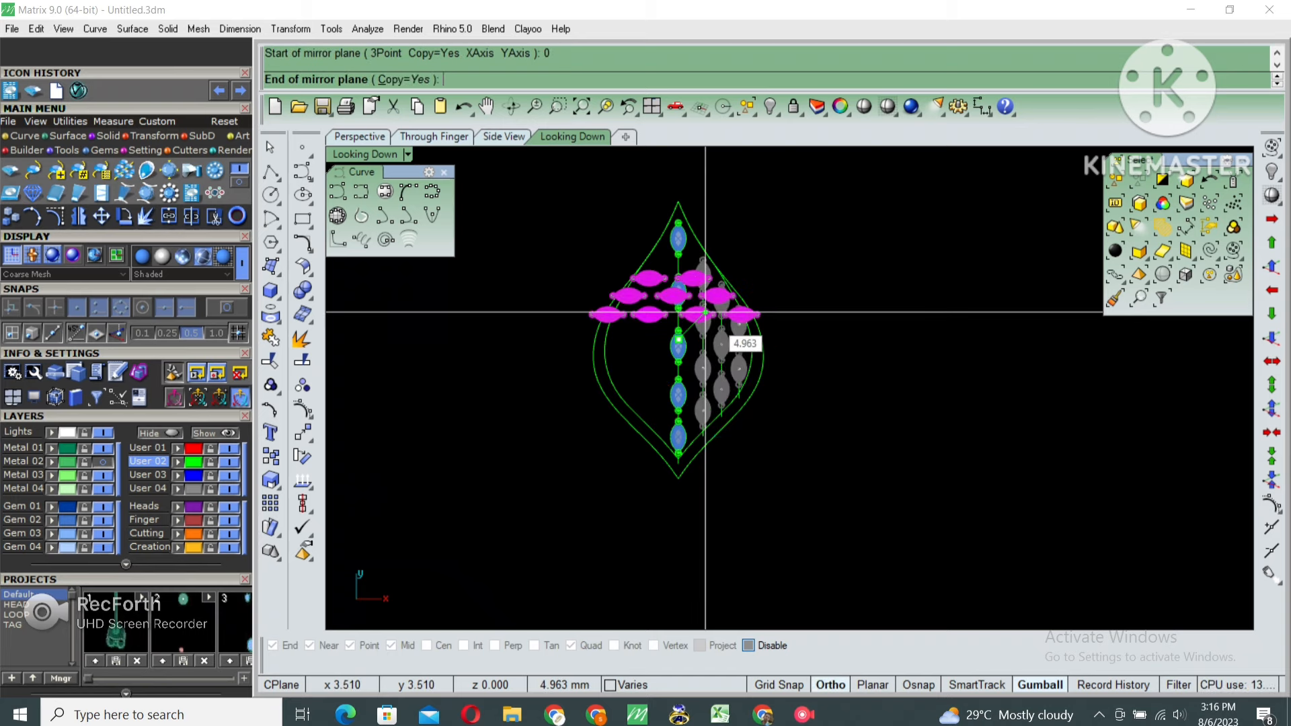
{"action": "left_click", "coordinate": [678, 230]}
{"action": "scroll", "coordinate": [777, 338], "scroll_direction": "down", "scroll_amount": 2}
{"action": "right_click_drag", "start_coordinate": [776, 338], "coordinate": [728, 364]}
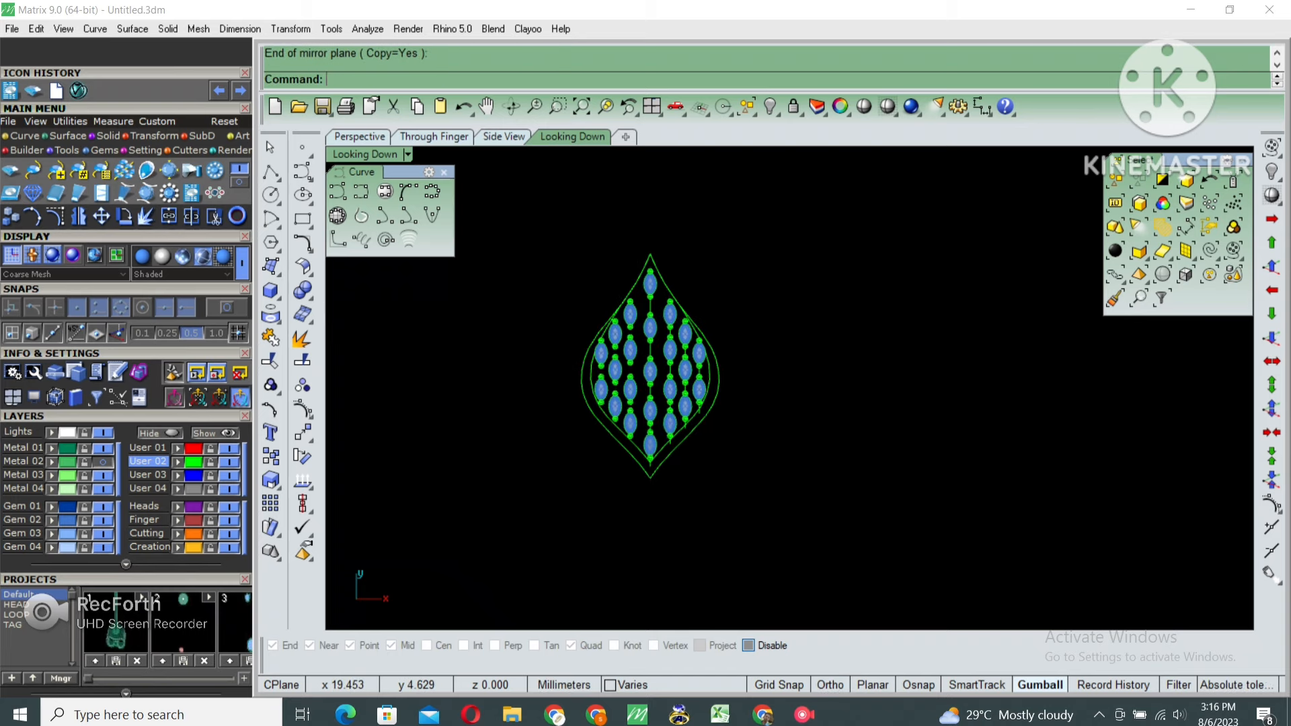
Isolate the inner and outer drop outline curves, hiding all settings and connecting lines
{"action": "scroll", "coordinate": [737, 352], "scroll_direction": "up", "scroll_amount": 4}
{"action": "left_click", "coordinate": [704, 370]}
{"action": "right_click_drag", "start_coordinate": [688, 422], "coordinate": [751, 348]}
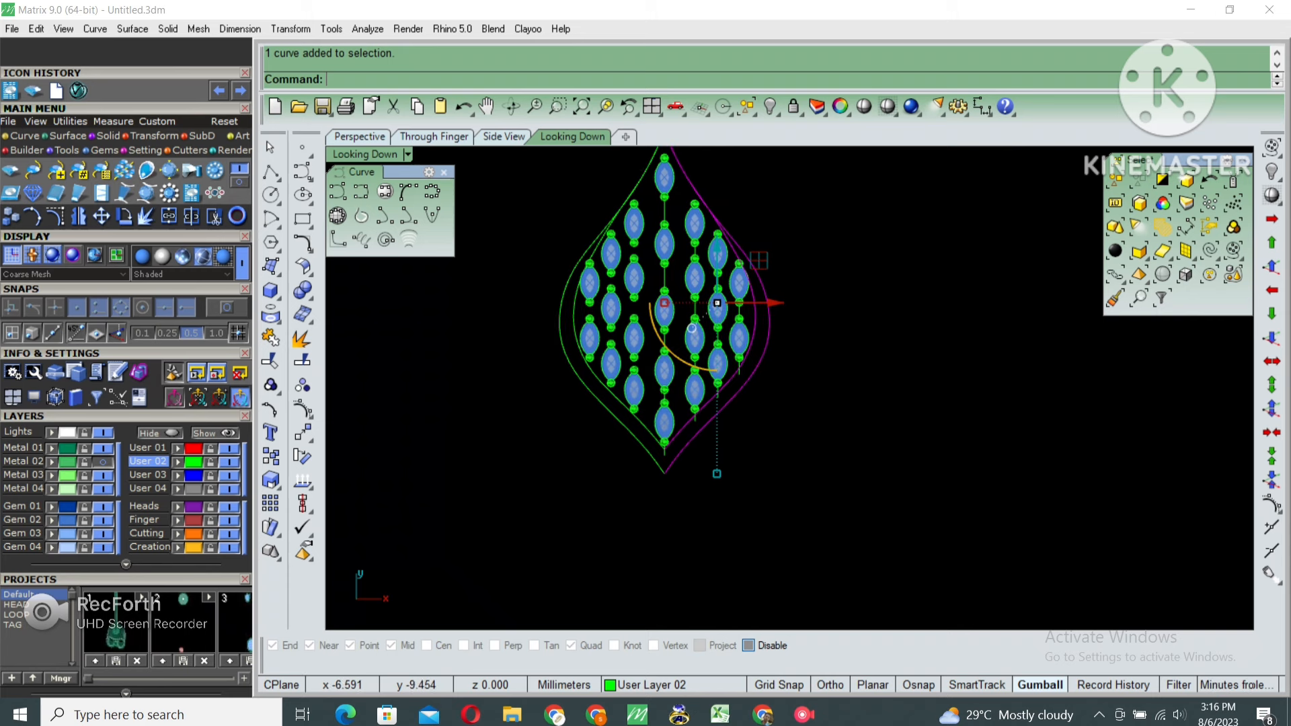
{"action": "left_click", "coordinate": [604, 392], "text": "shift"}
{"action": "scroll", "coordinate": [670, 326], "scroll_direction": "down", "scroll_amount": 3}
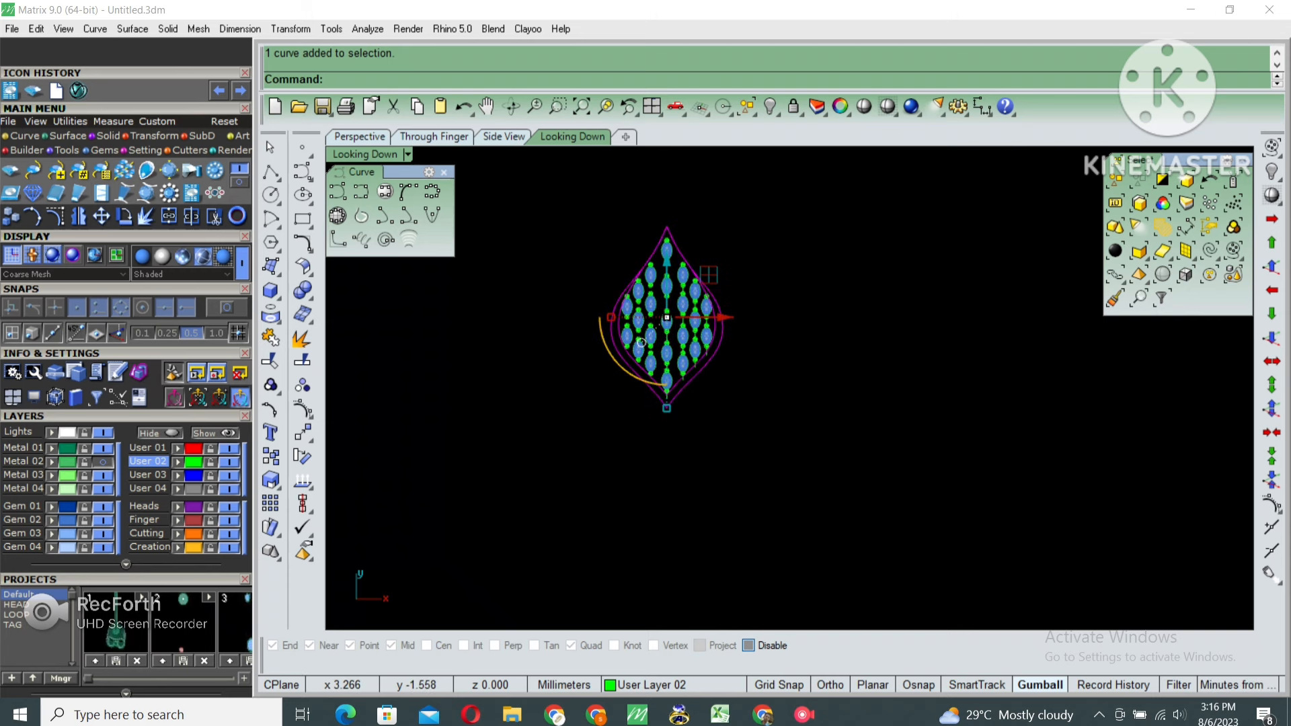
{"action": "type", "text": "i"}
{"action": "key", "text": "Return"}
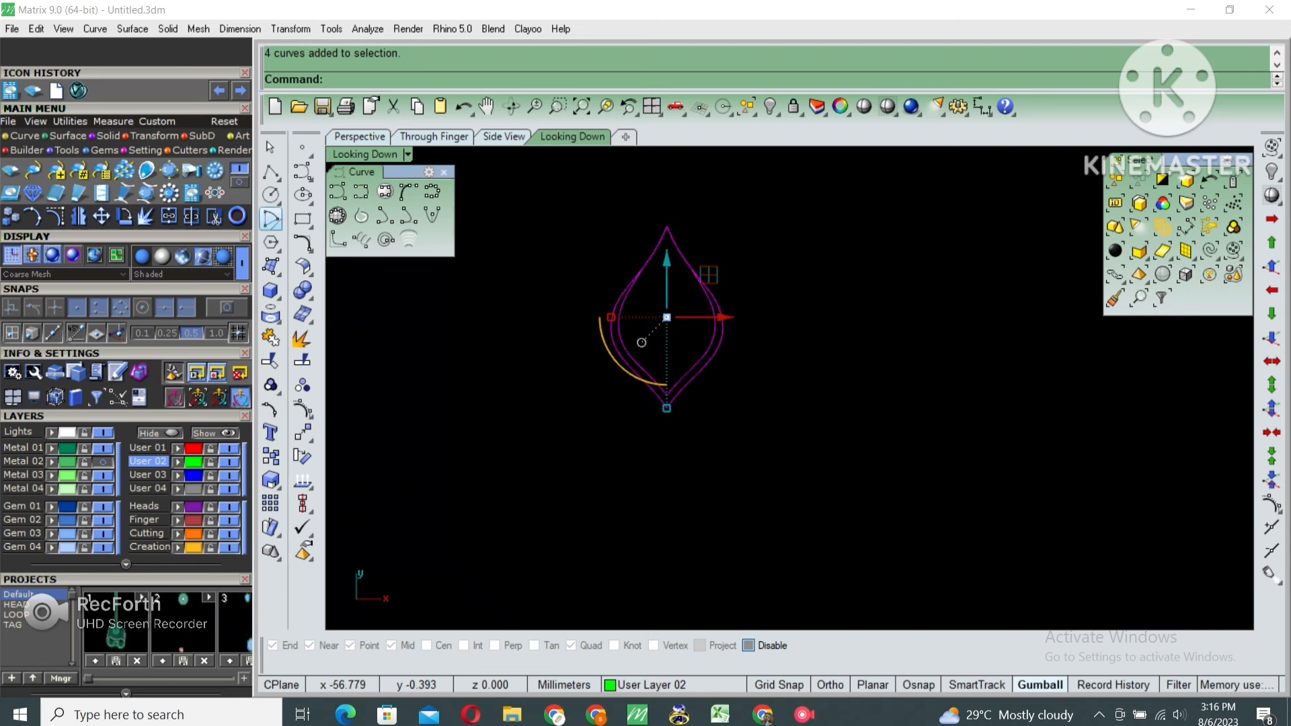
{"action": "key", "text": "Escape"}
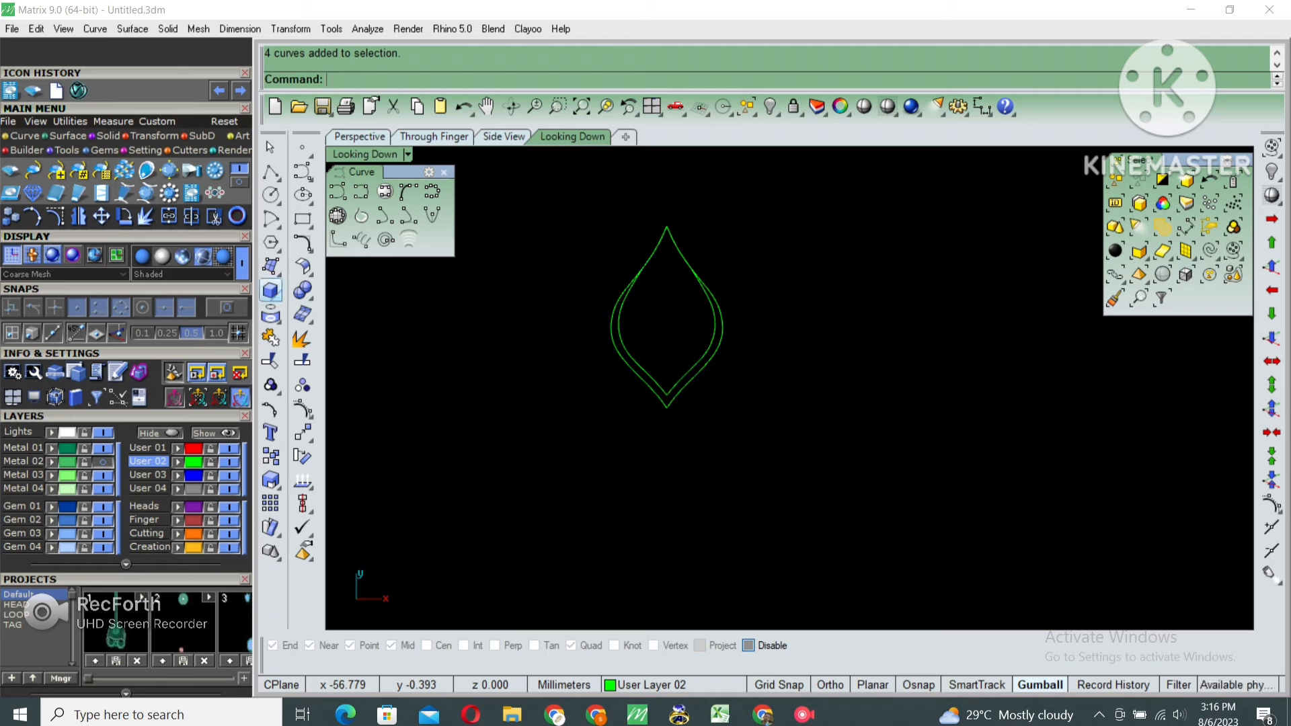
Create a dome-shaped paraboloid with its focus at the origin, opening downward, and a base radius of about 21.4 mm
{"action": "left_click", "coordinate": [277, 296]}
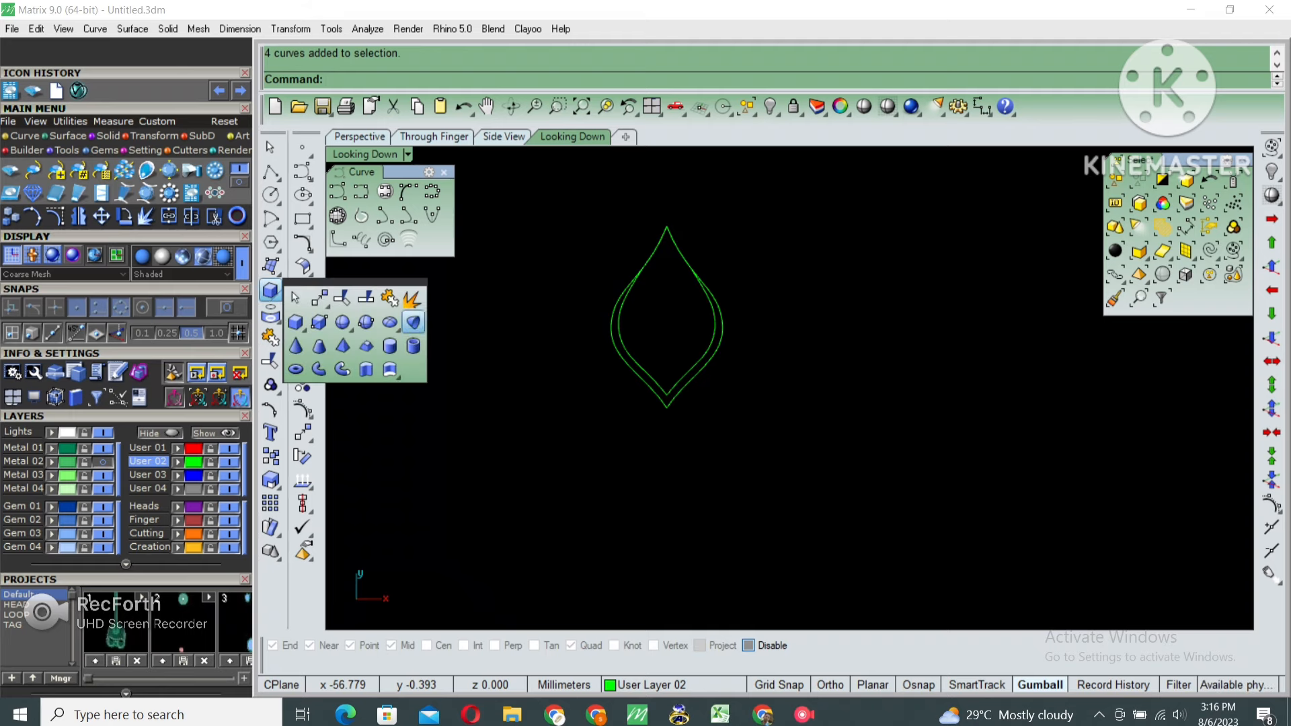
{"action": "left_click", "coordinate": [413, 322]}
{"action": "key", "text": "Return"}
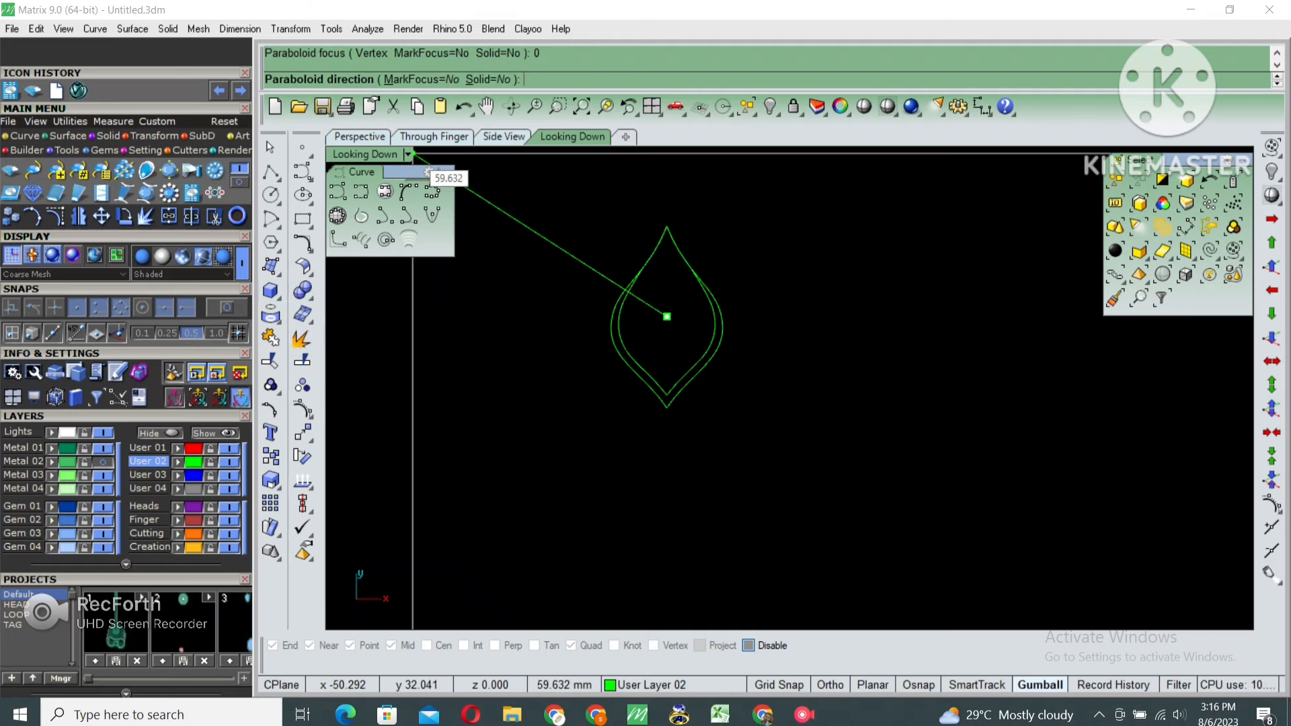
{"action": "double_click", "coordinate": [368, 155]}
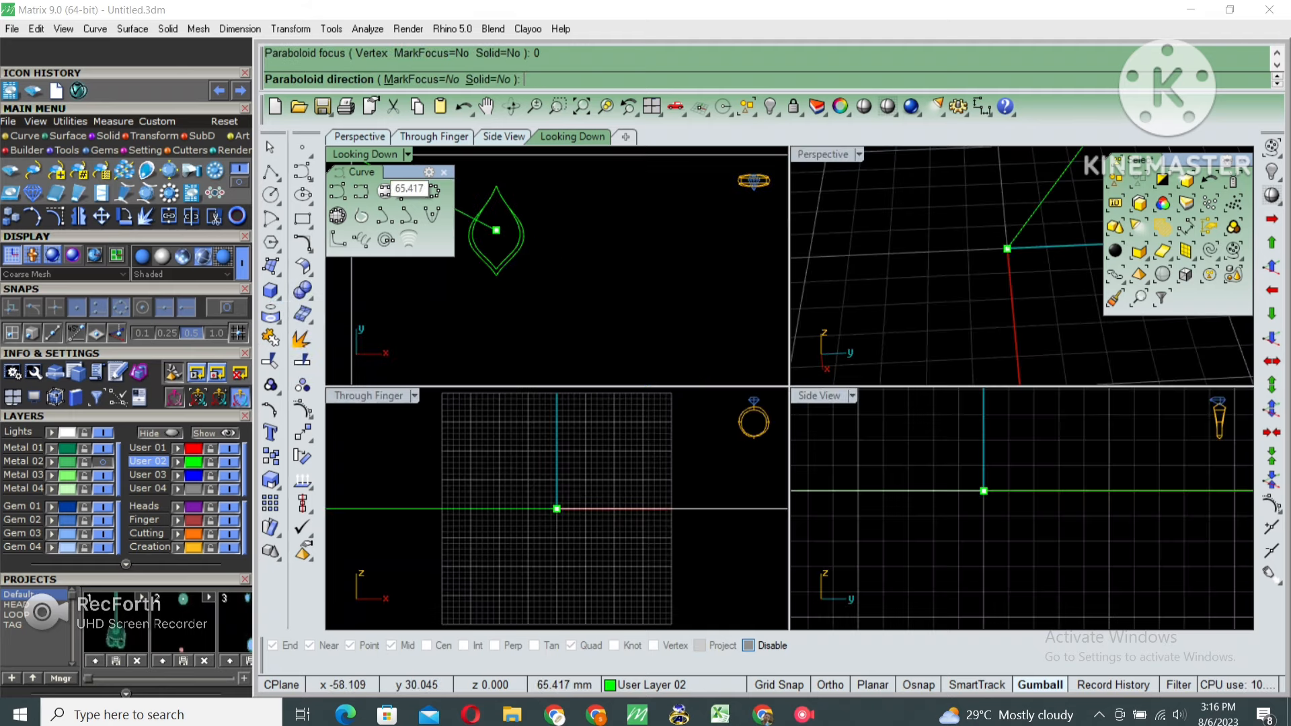
{"action": "left_click", "coordinate": [557, 538]}
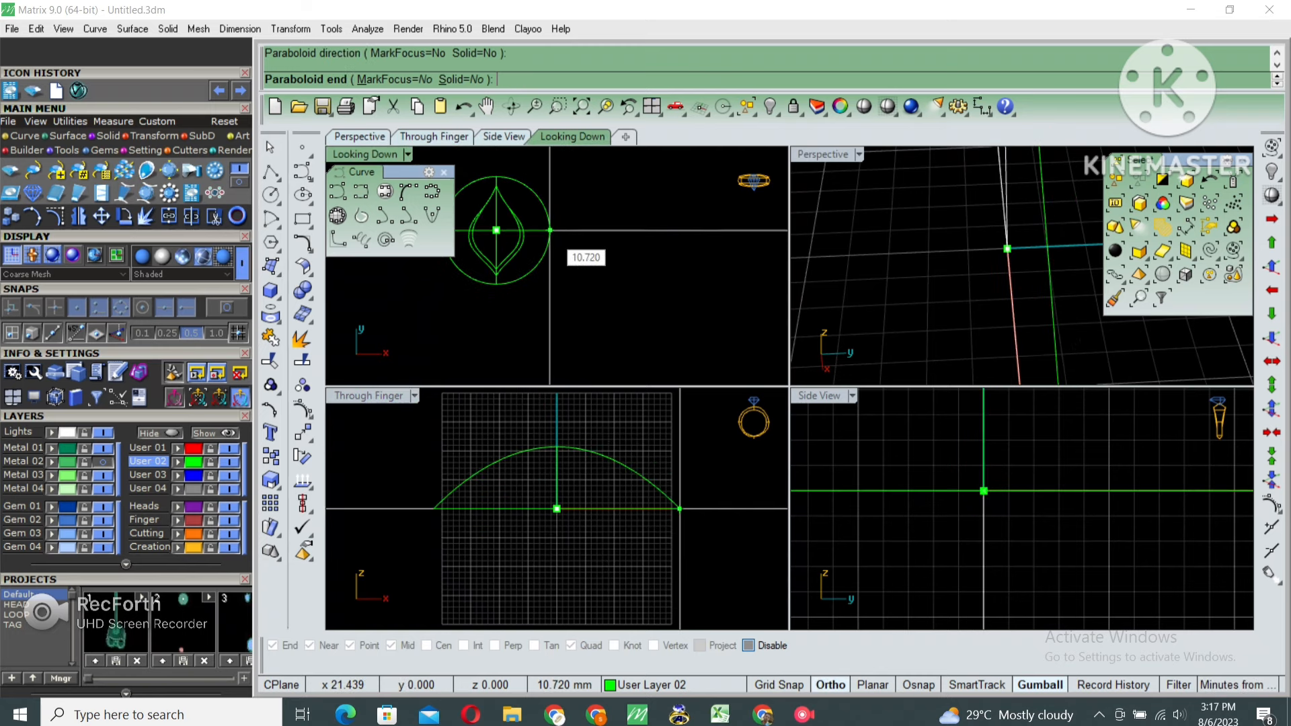
{"action": "left_click", "coordinate": [550, 229]}
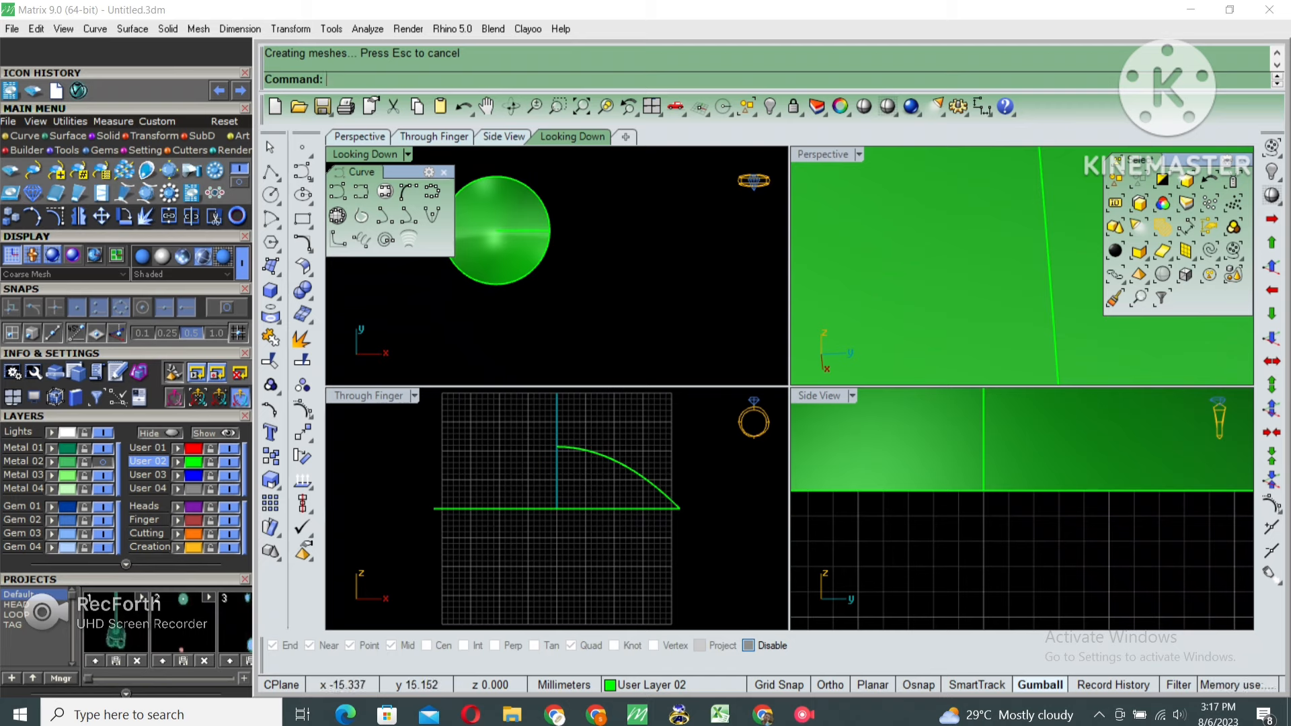
Narrow the paraboloid crosswise and shrink it uniformly around the drop outline, with the Looking Down view in wireframe
{"action": "left_click", "coordinate": [580, 449]}
{"action": "right_click_drag", "start_coordinate": [509, 232], "coordinate": [548, 243]}
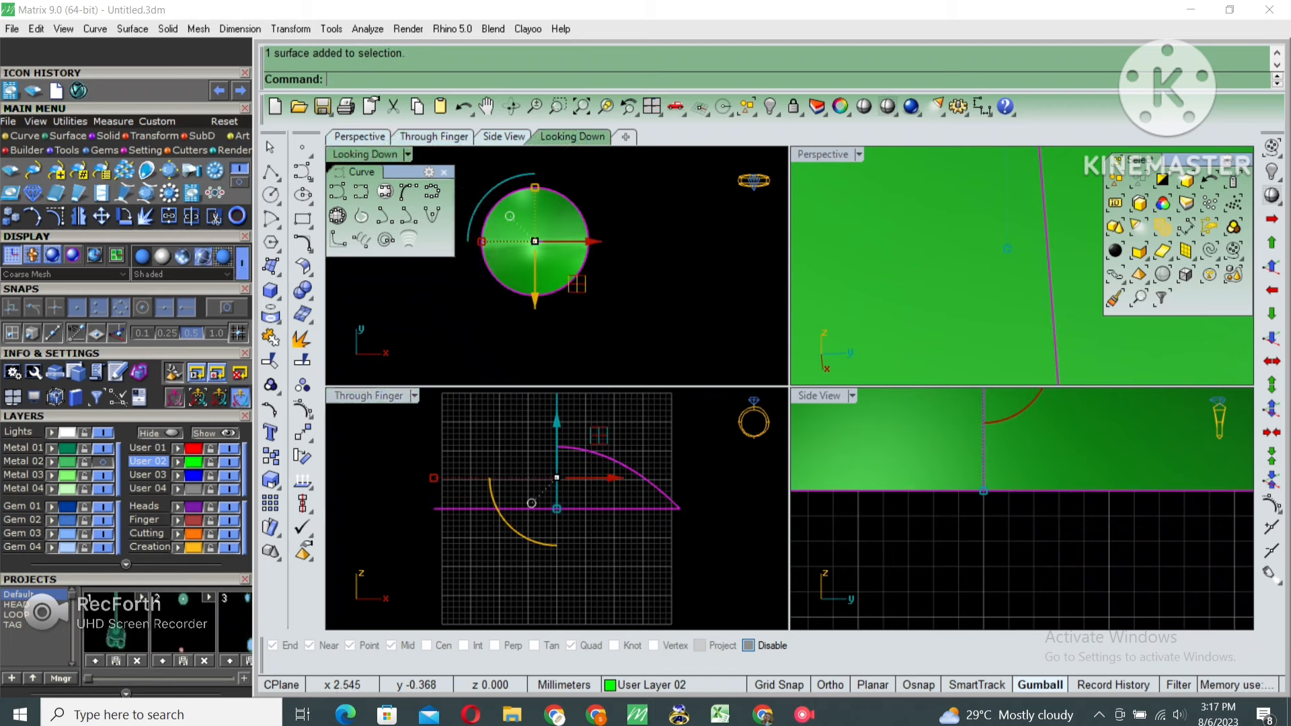
{"action": "left_click_drag", "start_coordinate": [482, 241], "coordinate": [491, 242]}
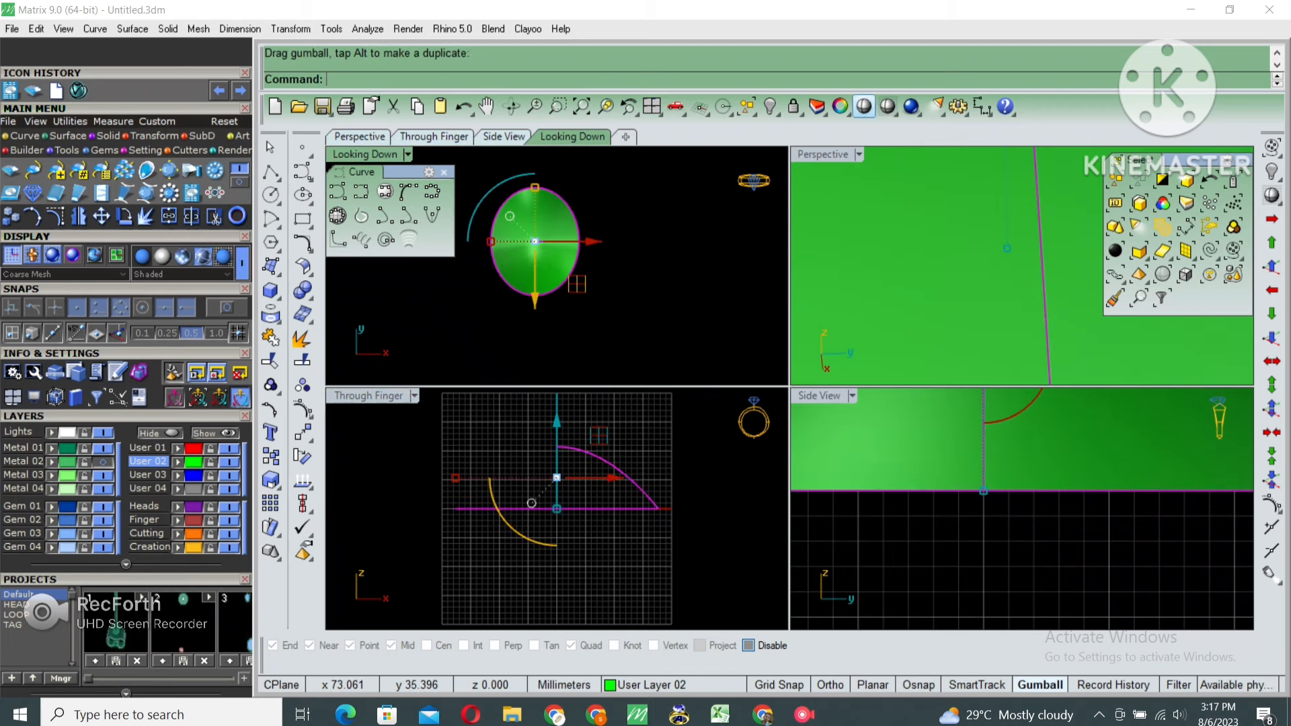
{"action": "right_click", "coordinate": [888, 107]}
{"action": "scroll", "coordinate": [517, 239], "scroll_direction": "up", "scroll_amount": 3}
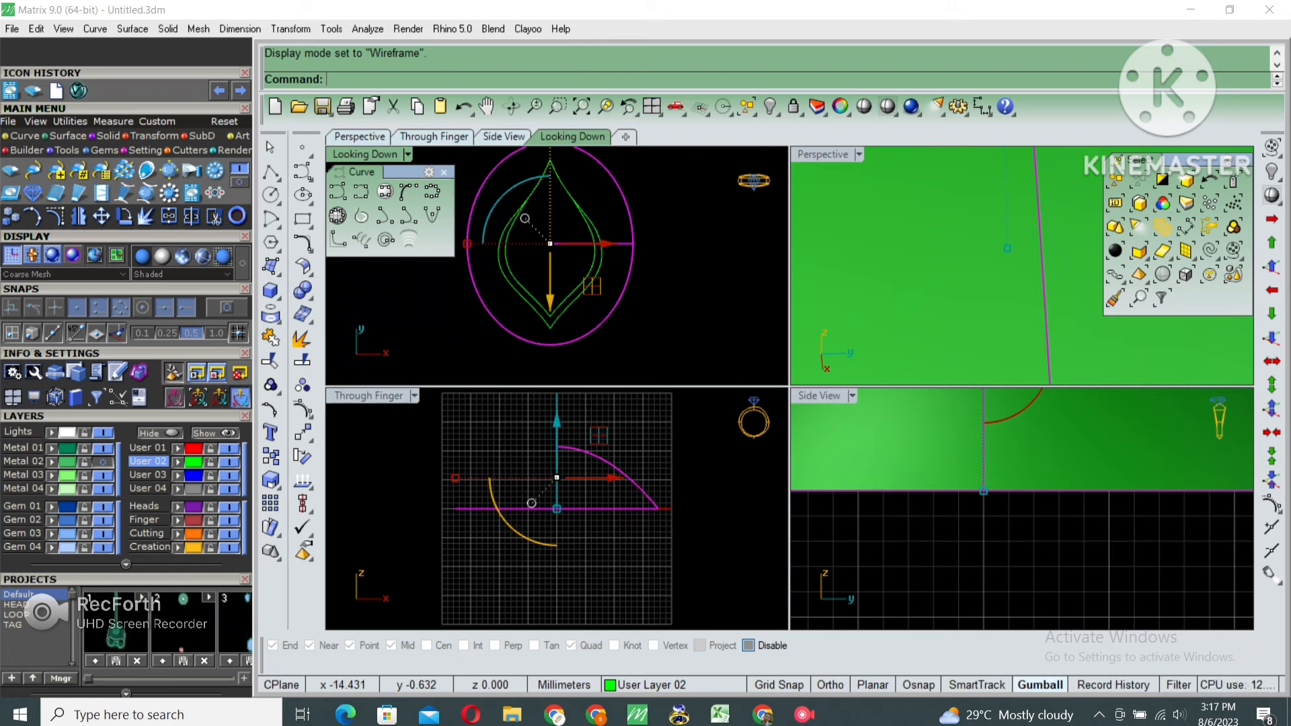
{"action": "left_click_drag", "start_coordinate": [467, 243], "coordinate": [477, 244], "text": "shift"}
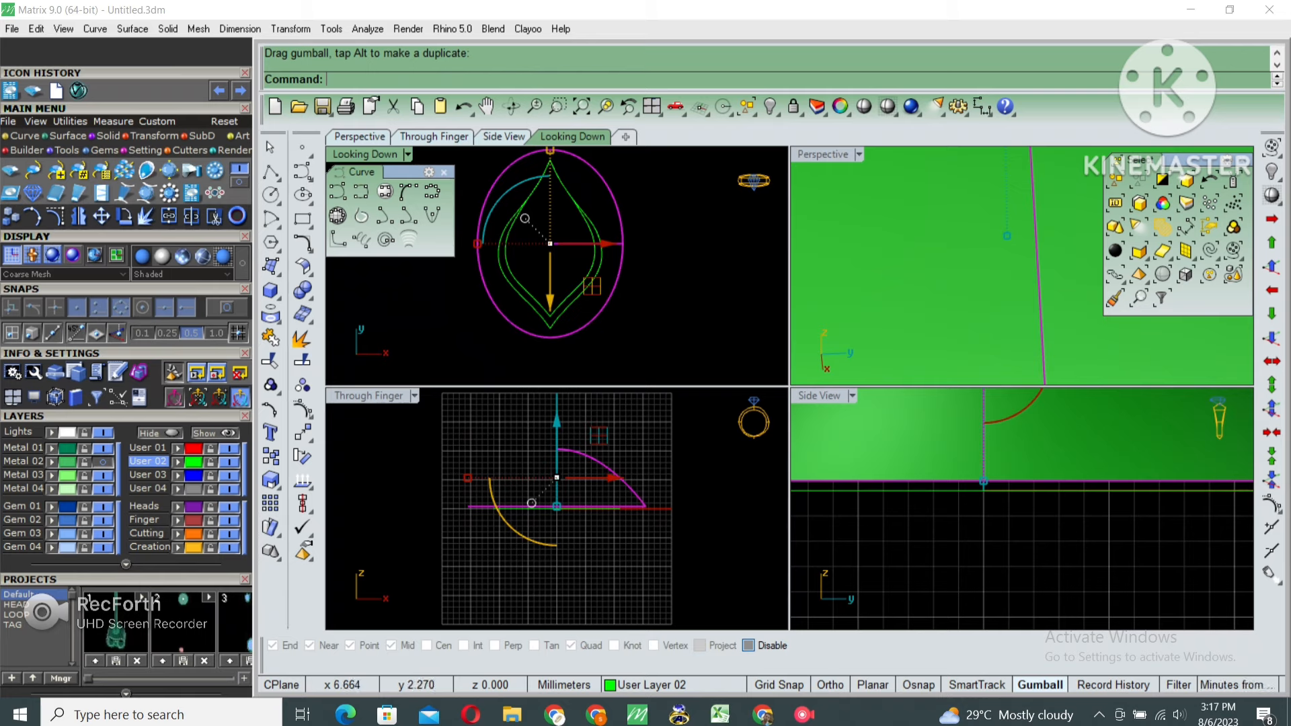
{"action": "key", "text": "Return"}
{"action": "left_click", "coordinate": [645, 506]}
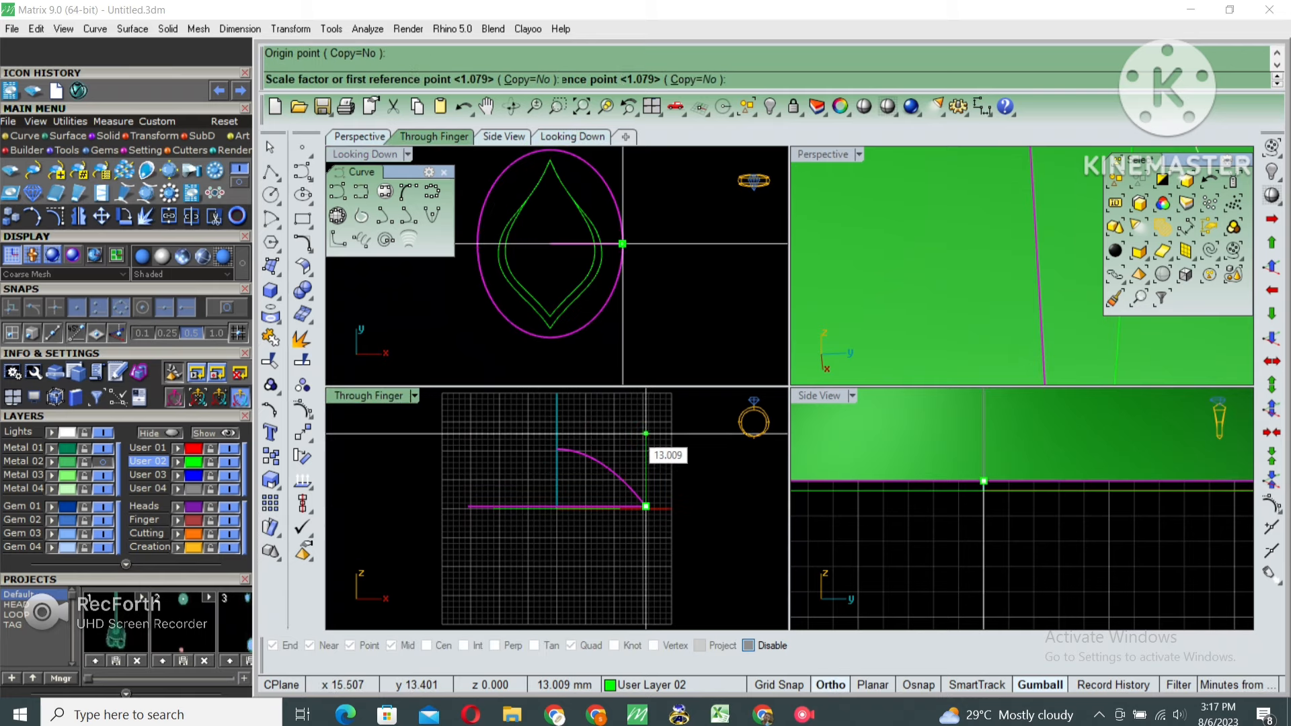
{"action": "key", "text": "Escape"}
Undo the last resizing drag made on the paraboloid around the drop outline
{"action": "scroll", "coordinate": [636, 482], "scroll_direction": "up", "scroll_amount": 6}
{"action": "key", "text": "ctrl+z"}
{"action": "key", "text": "ctrl+z"}
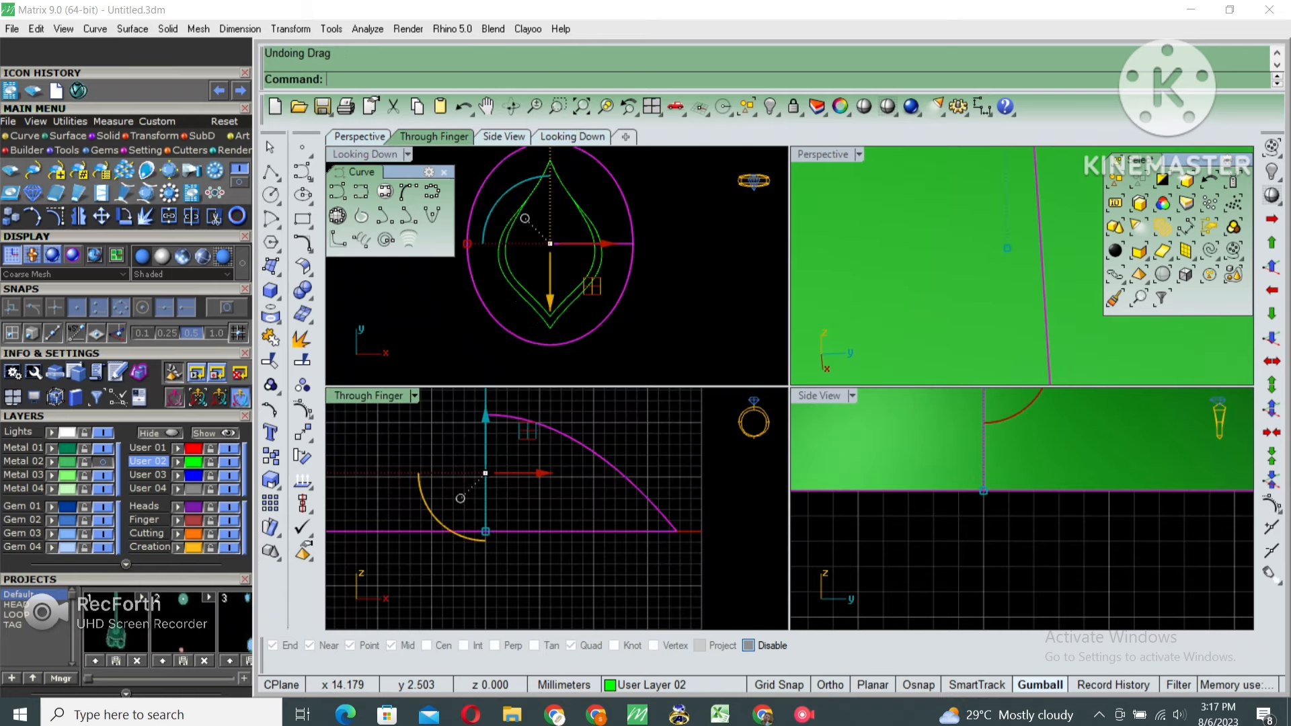
{"action": "scroll", "coordinate": [636, 502], "scroll_direction": "down", "scroll_amount": 2}
{"action": "right_click_drag", "start_coordinate": [556, 288], "coordinate": [561, 318]}
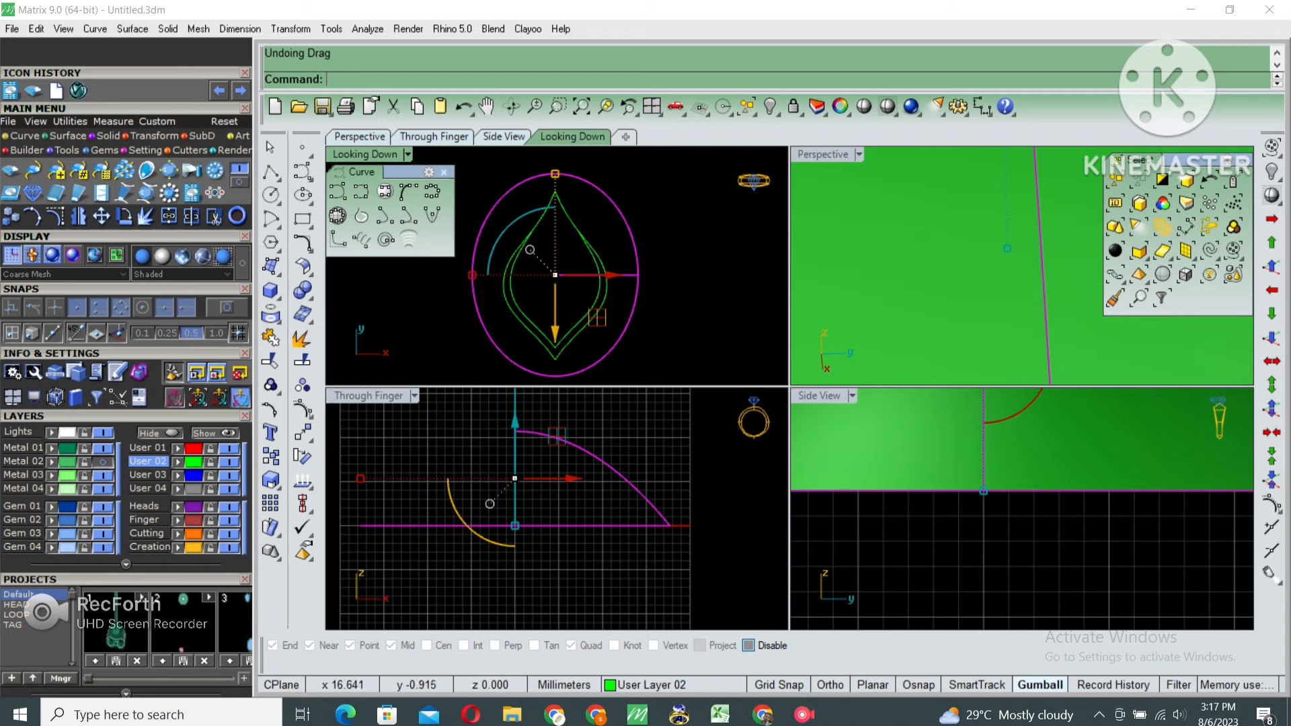
Scale a flatter copy of the paraboloid, about 5 mm high from its base, and delete the taller original
{"action": "key", "text": "Return"}
{"action": "left_click", "coordinate": [670, 526], "text": "alt"}
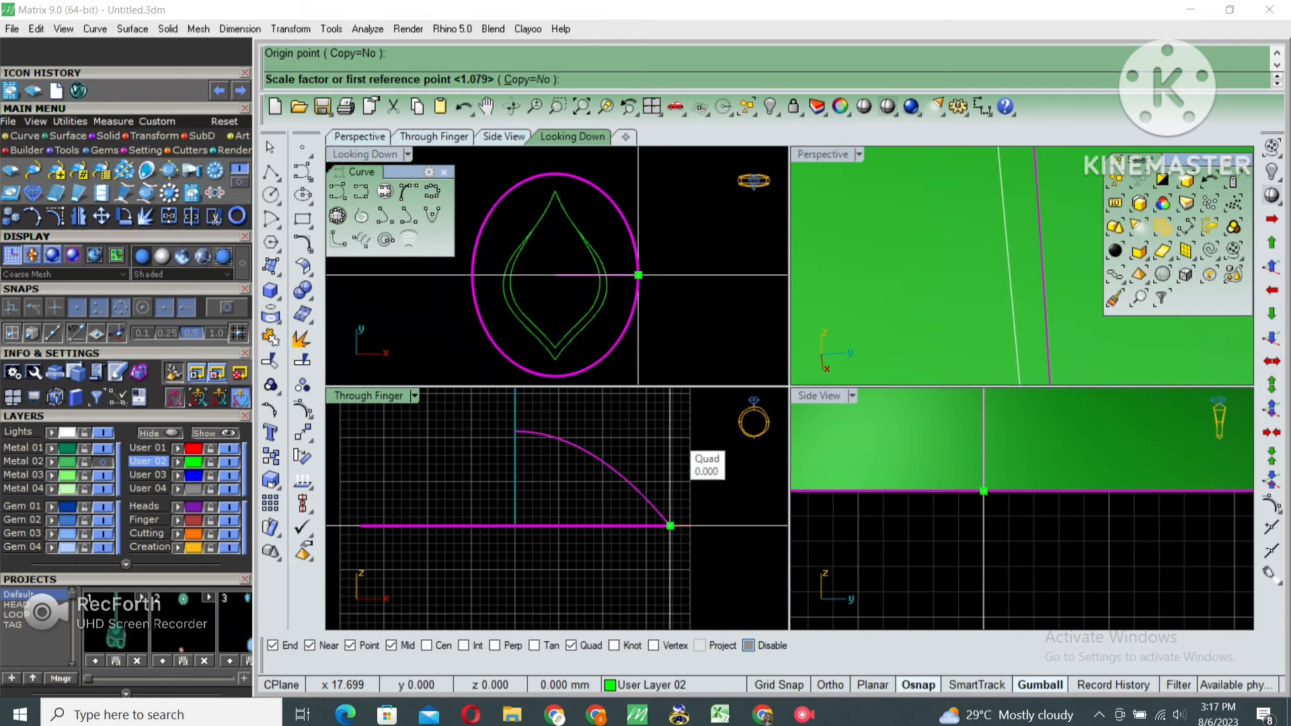
{"action": "left_click", "coordinate": [671, 434]}
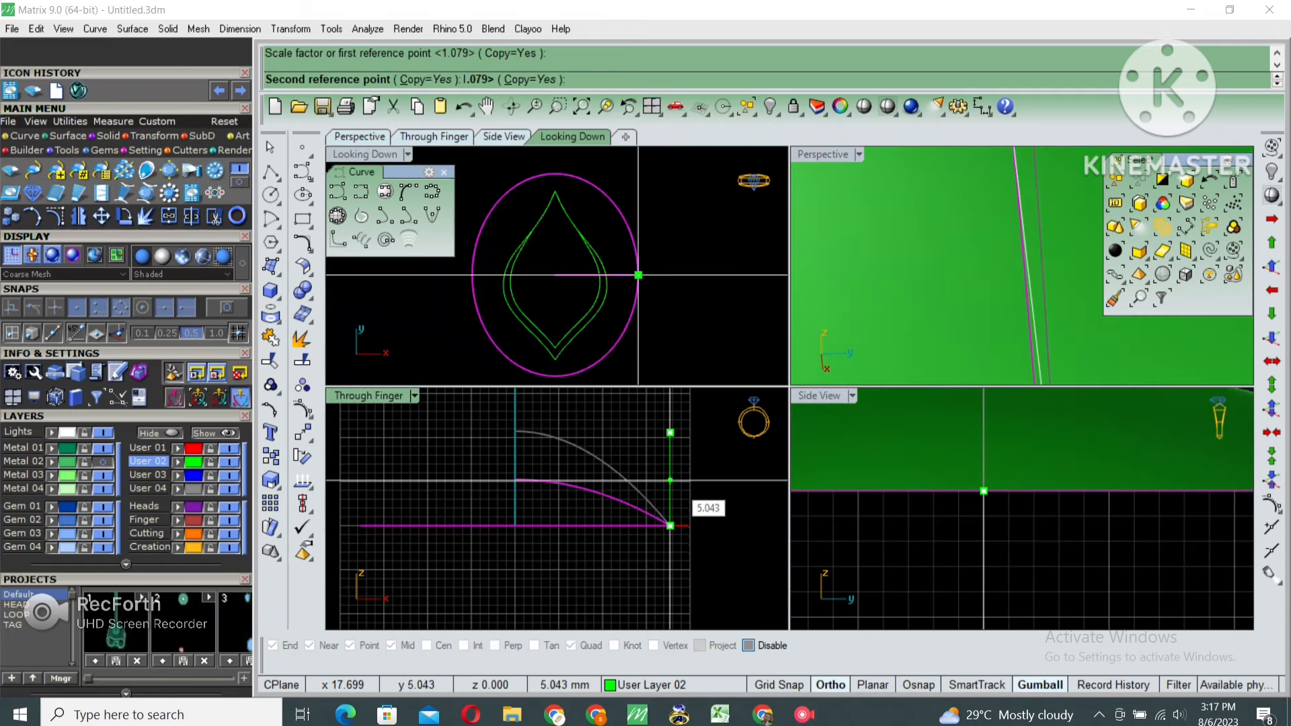
{"action": "left_click", "coordinate": [671, 482]}
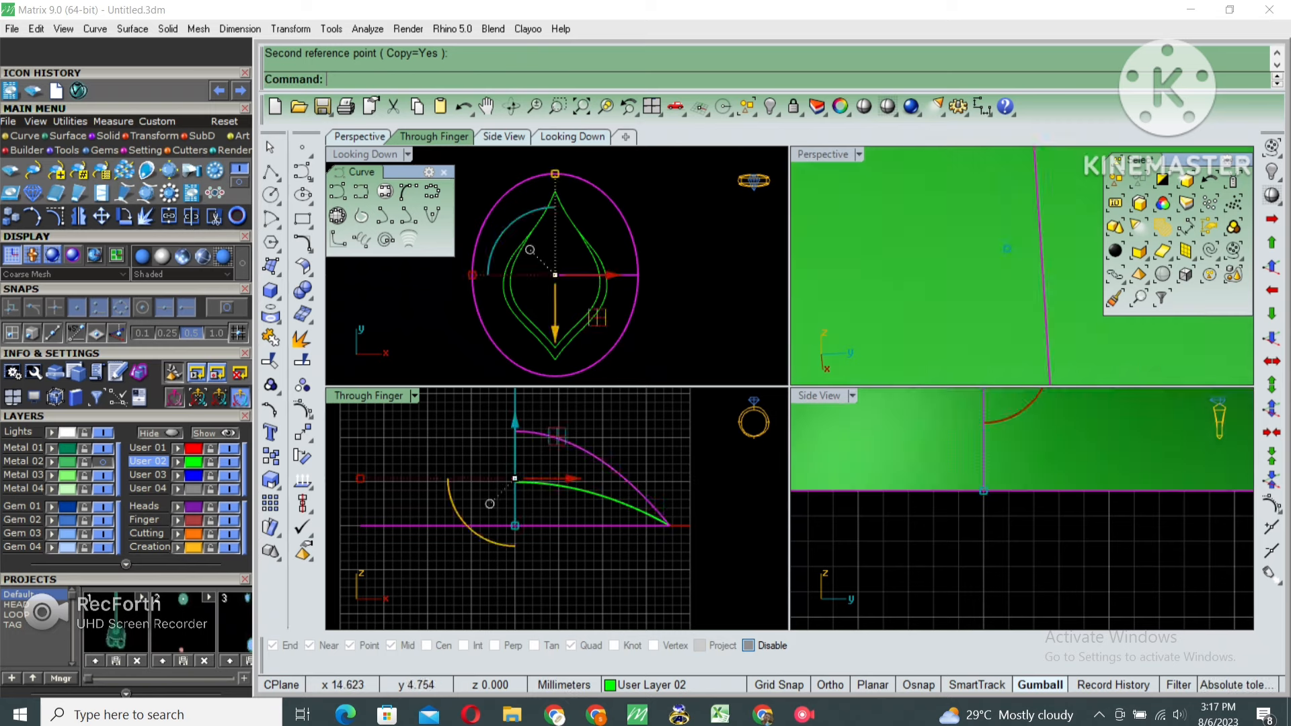
{"action": "key", "text": "Delete"}
{"action": "left_click", "coordinate": [612, 497]}
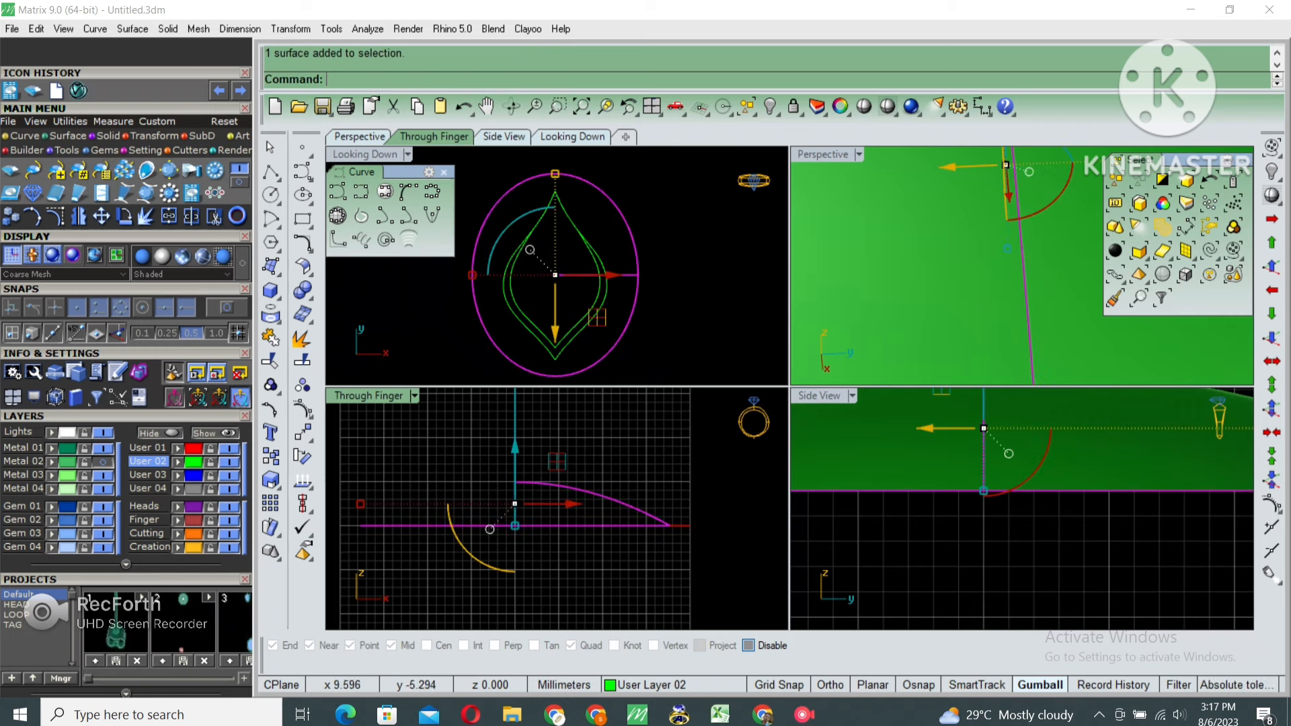
Project the four inner and outer drop outline curves onto the flattened paraboloid from the Looking Down view
{"action": "left_click", "coordinate": [594, 264]}
{"action": "left_click", "coordinate": [603, 275]}
{"action": "left_click", "coordinate": [632, 297]}
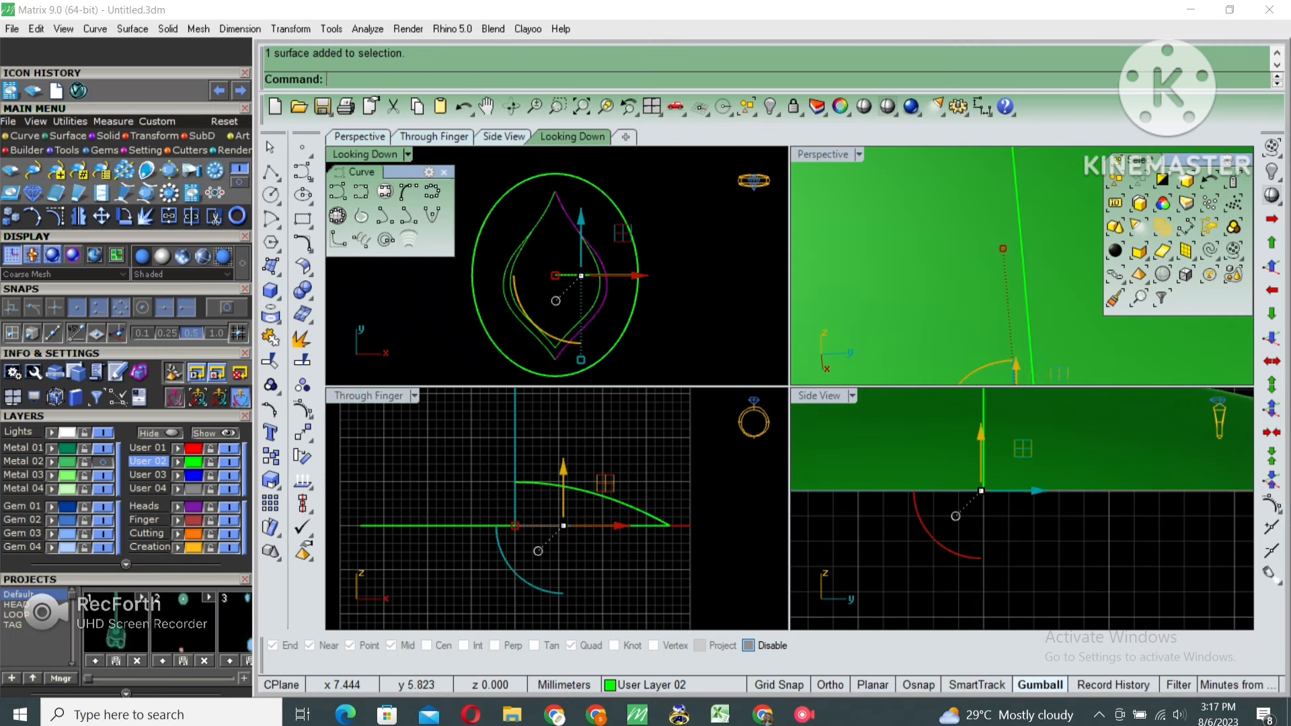
{"action": "left_click_drag", "start_coordinate": [593, 211], "coordinate": [508, 236]}
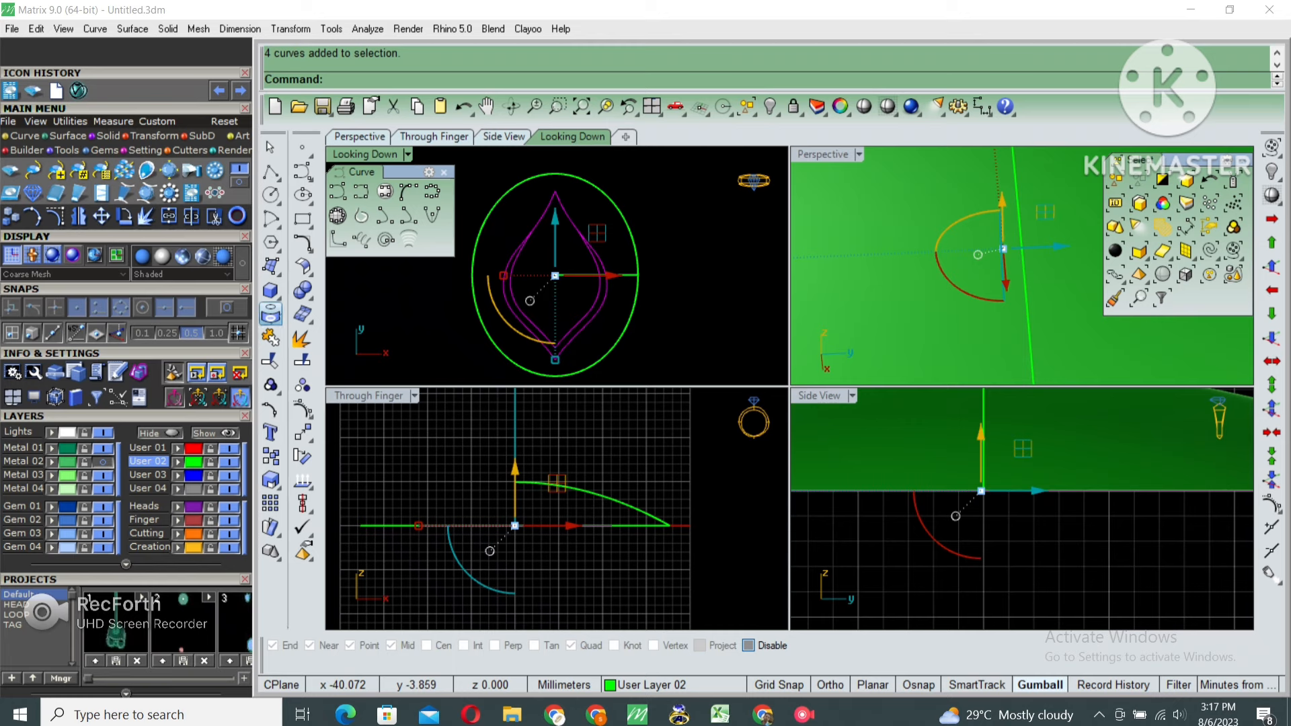
{"action": "left_click", "coordinate": [271, 314]}
{"action": "left_click", "coordinate": [637, 288]}
{"action": "key", "text": "Return"}
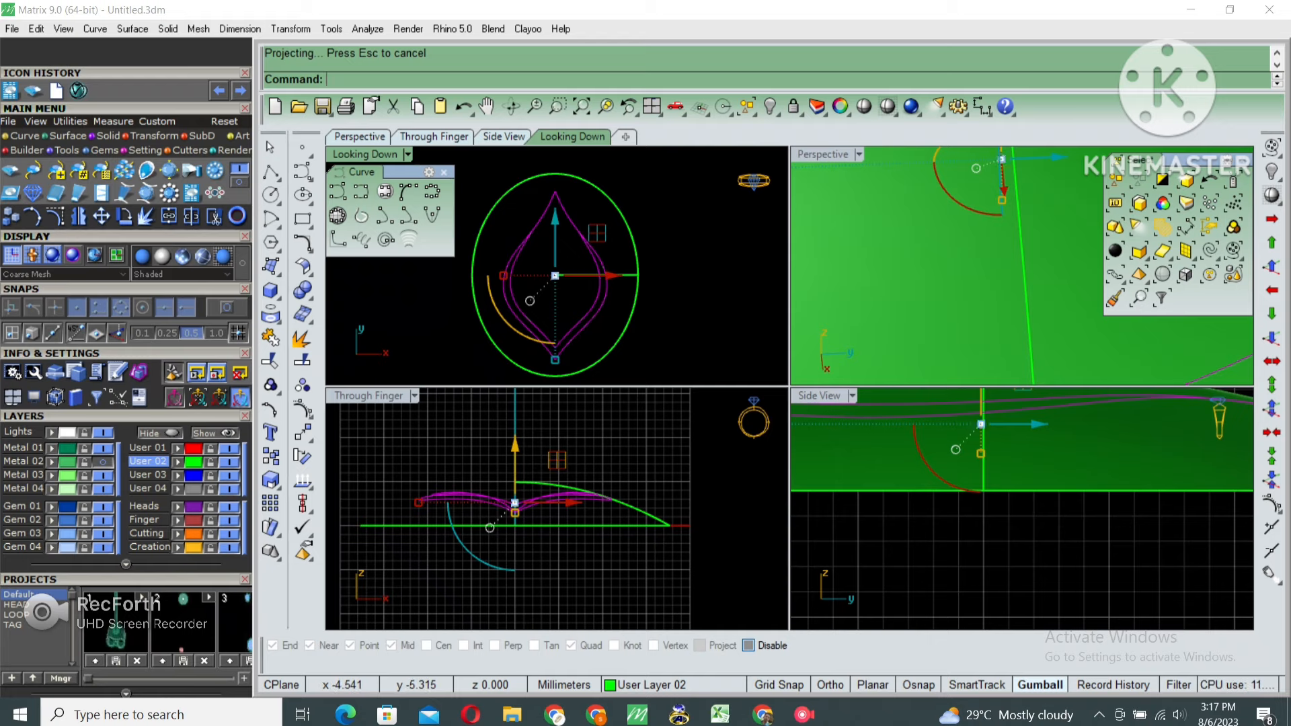
In the maximized Perspective view, copy the paraboloid 50 mm sideways, clear of the drop outlines
{"action": "double_click", "coordinate": [823, 154]}
{"action": "scroll", "coordinate": [783, 310], "scroll_direction": "down", "scroll_amount": 10}
{"action": "right_click_drag", "start_coordinate": [783, 309], "coordinate": [961, 279]}
{"action": "left_click", "coordinate": [965, 309]}
{"action": "scroll", "coordinate": [909, 353], "scroll_direction": "down", "scroll_amount": 6}
{"action": "right_click_drag", "start_coordinate": [910, 336], "coordinate": [913, 431]}
{"action": "scroll", "coordinate": [913, 404], "scroll_direction": "down", "scroll_amount": 5}
{"action": "type", "text": "c"}
{"action": "key", "text": "Return"}
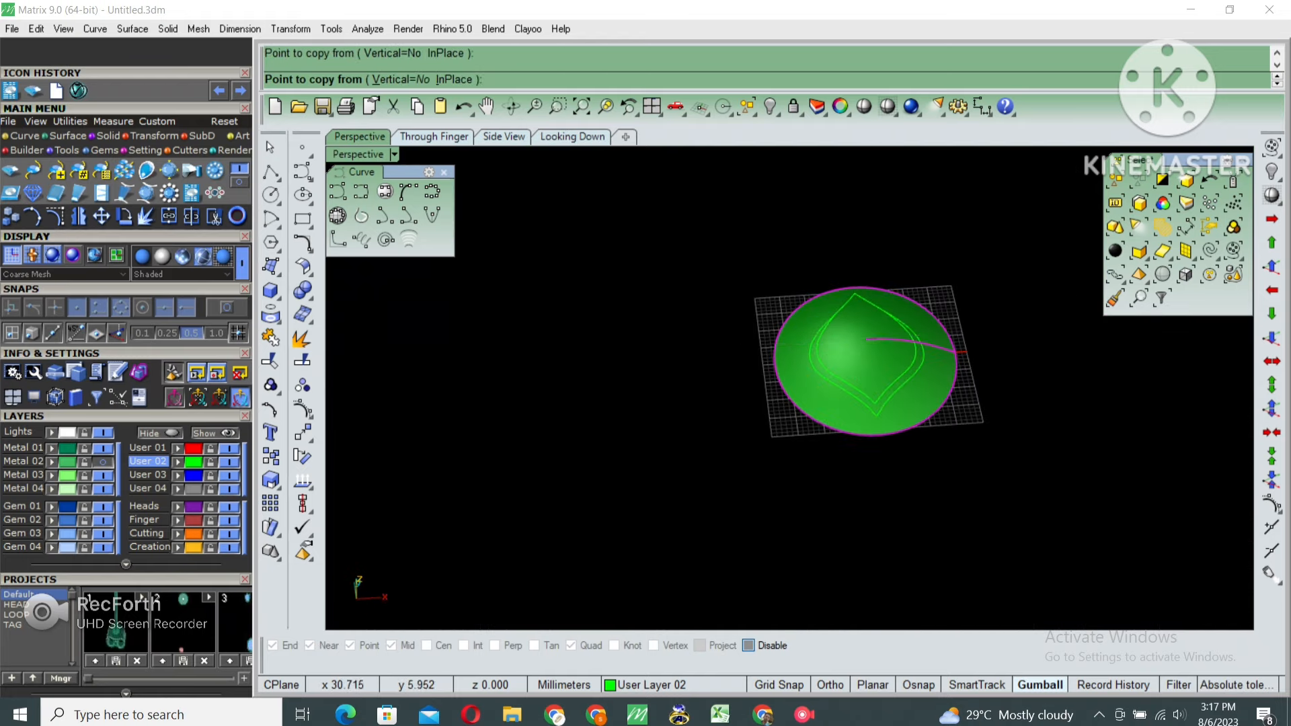
{"action": "left_click", "coordinate": [1016, 328]}
{"action": "type", "text": "50"}
{"action": "key", "text": "Return"}
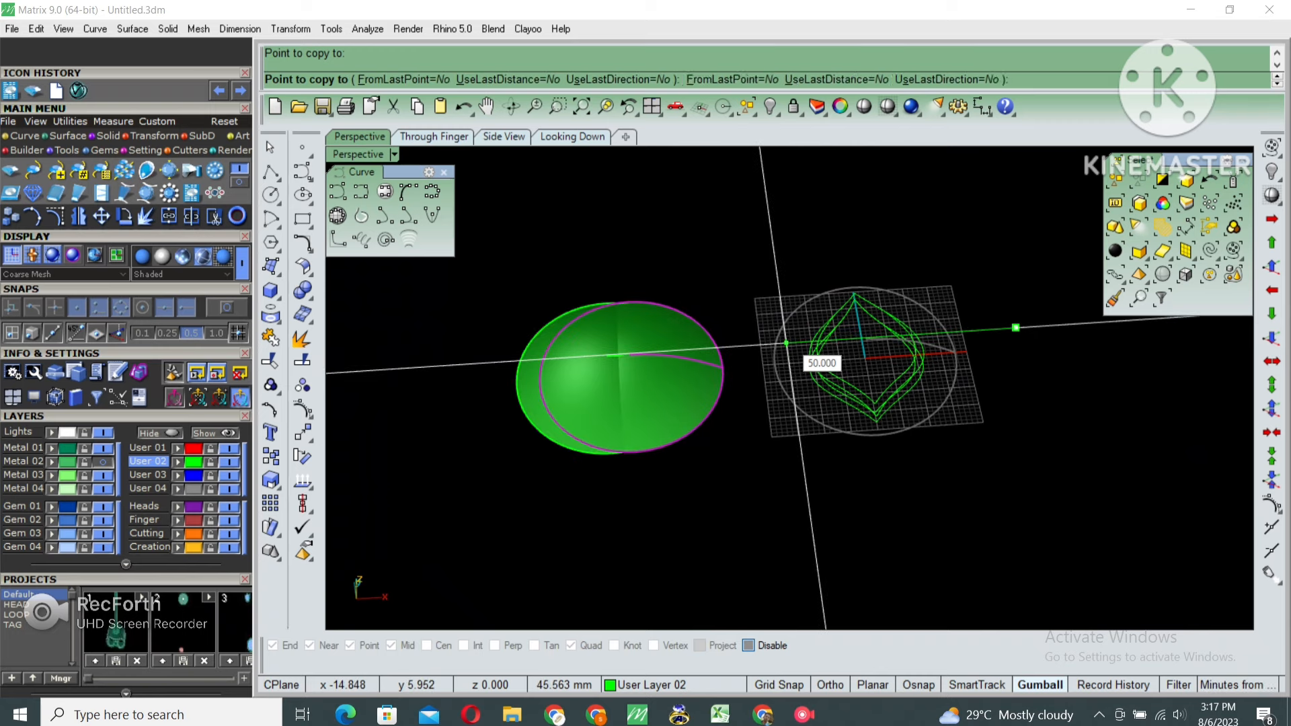
{"action": "key", "text": "Return"}
Assign the copied paraboloid to the Creation layer and delete the original paraboloid over the drop outlines
{"action": "left_click", "coordinate": [584, 369]}
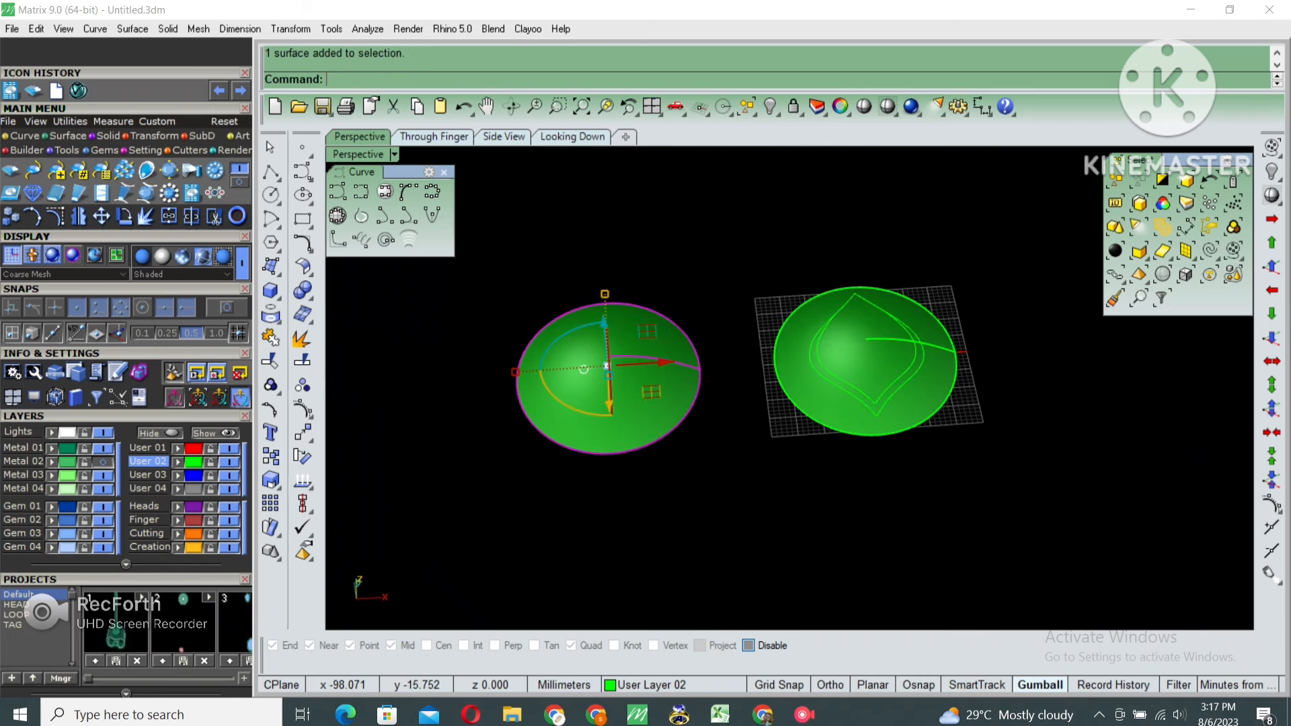
{"action": "left_click", "coordinate": [178, 547]}
{"action": "left_click", "coordinate": [847, 350]}
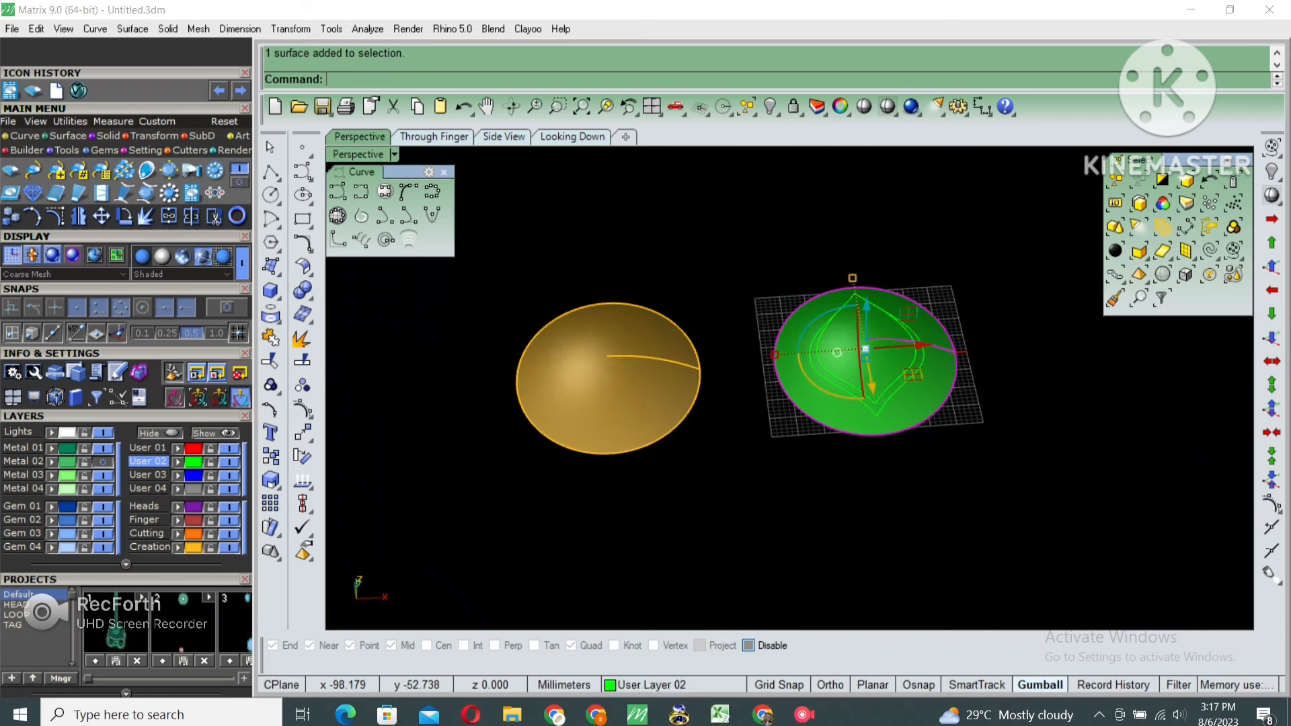
{"action": "left_click", "coordinate": [211, 548]}
{"action": "left_click", "coordinate": [877, 353]}
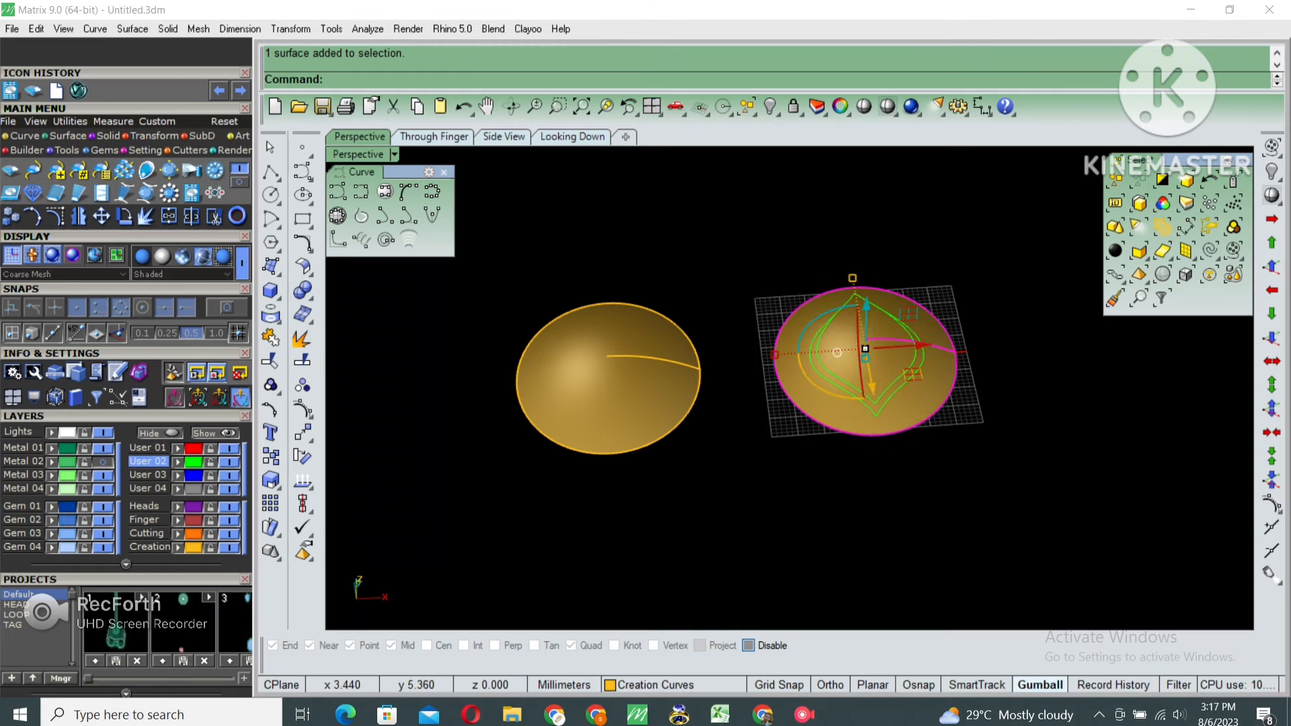
{"action": "key", "text": "Delete"}
Select the four flat drop outline curves on the grid and hide them, keeping the projected curves in view
{"action": "right_click_drag", "start_coordinate": [961, 377], "coordinate": [884, 380]}
{"action": "scroll", "coordinate": [962, 403], "scroll_direction": "up", "scroll_amount": 6}
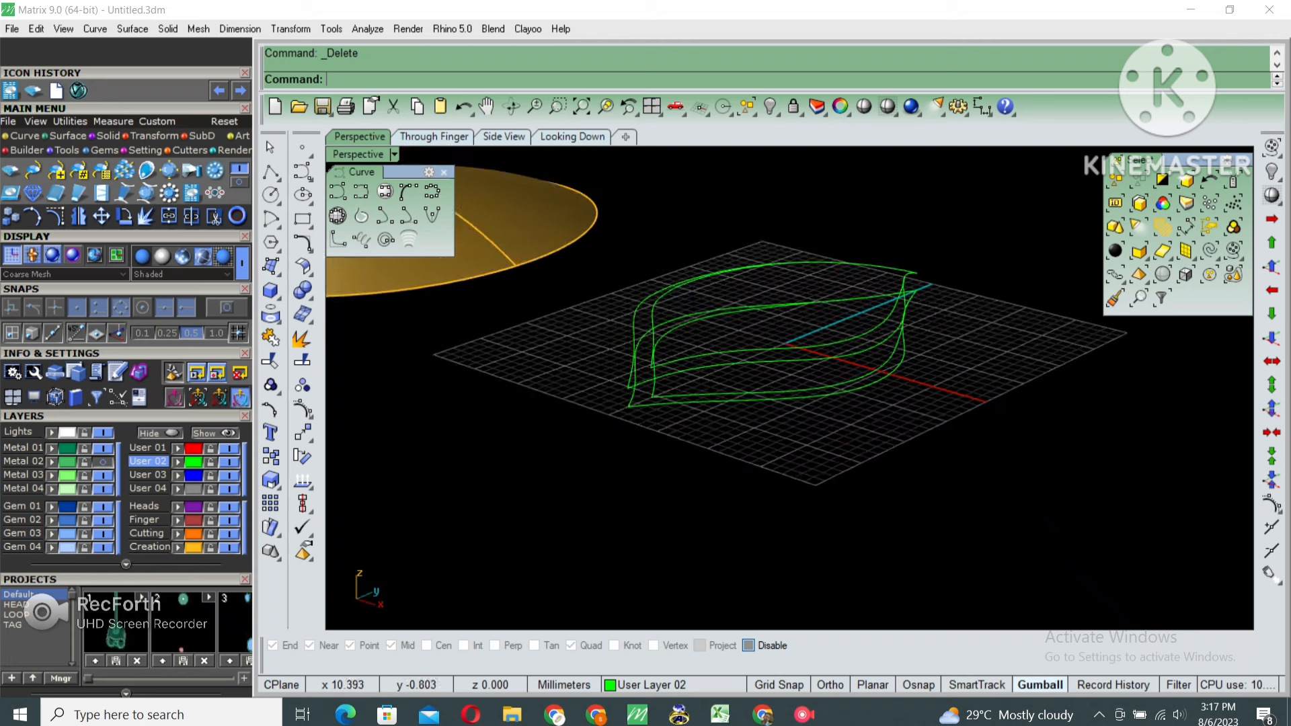
{"action": "scroll", "coordinate": [884, 383], "scroll_direction": "up", "scroll_amount": 2}
{"action": "left_click_drag", "start_coordinate": [867, 353], "coordinate": [778, 425]}
{"action": "right_click_drag", "start_coordinate": [818, 405], "coordinate": [791, 318]}
{"action": "key", "text": "Escape"}
{"action": "left_click_drag", "start_coordinate": [792, 407], "coordinate": [793, 406]}
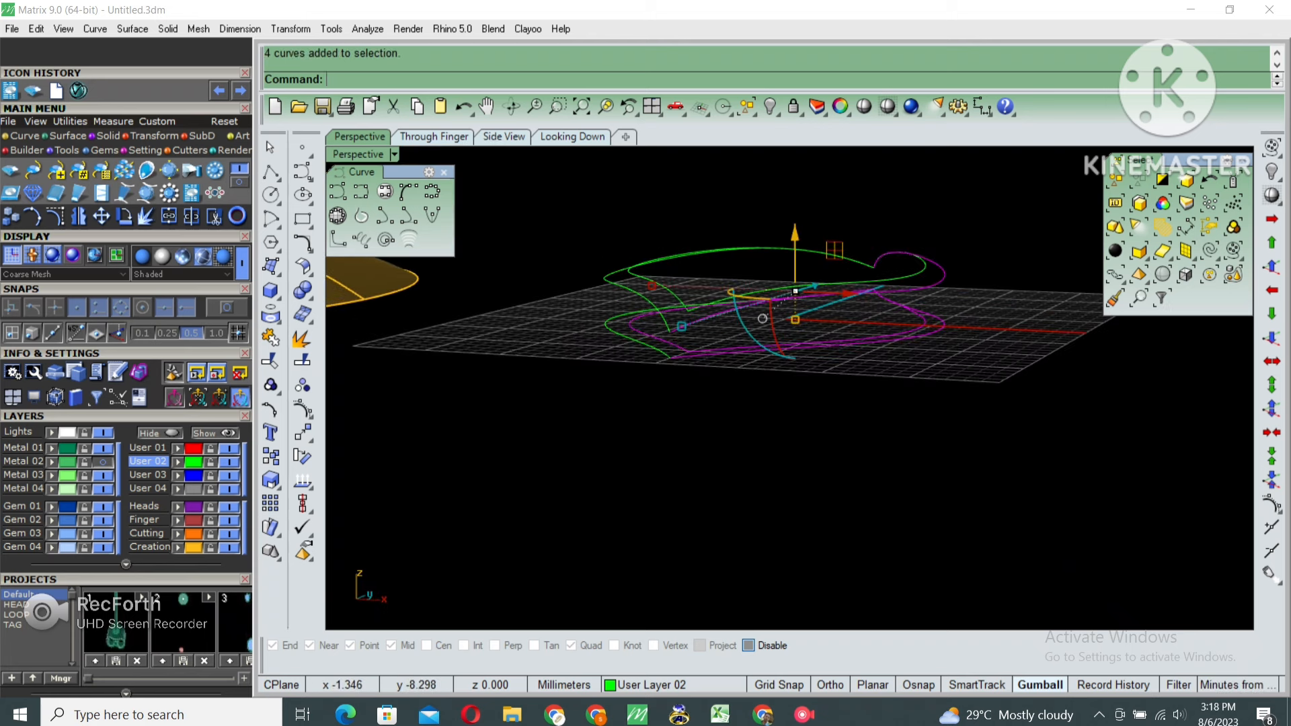
{"action": "right_click_drag", "start_coordinate": [792, 406], "coordinate": [802, 390]}
{"action": "left_click_drag", "start_coordinate": [975, 296], "coordinate": [743, 403]}
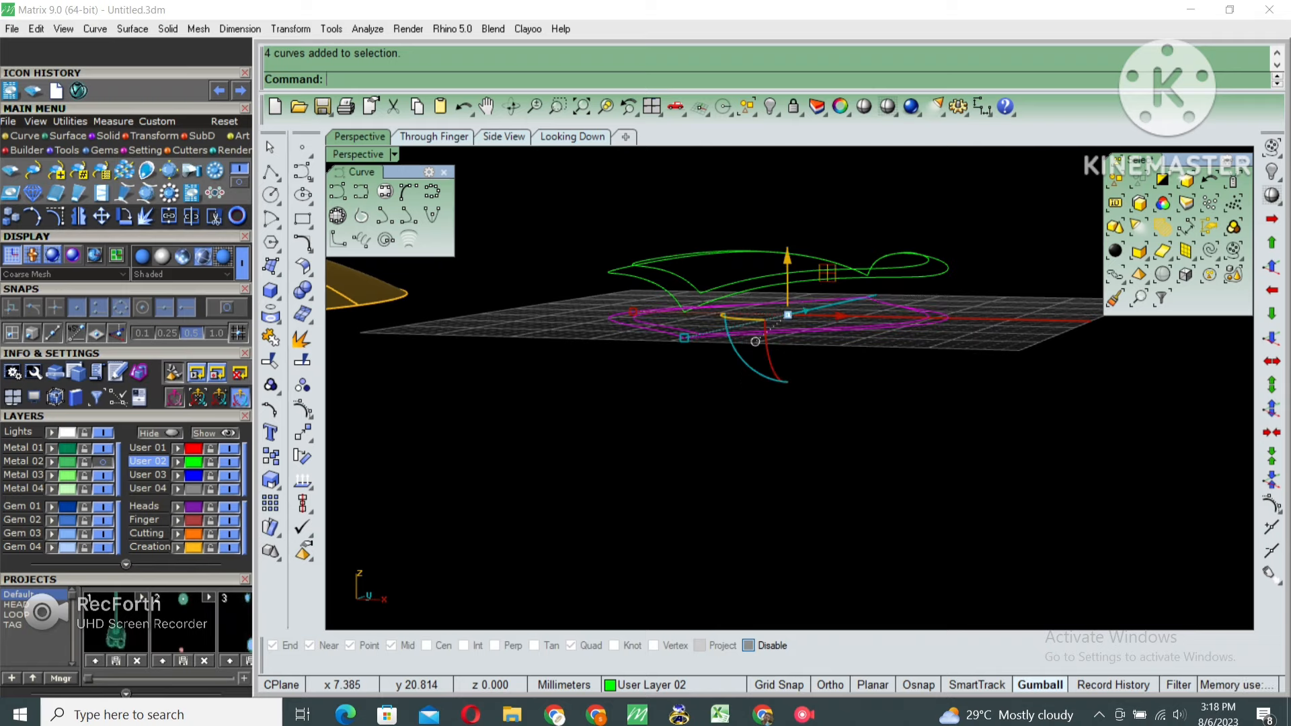
{"action": "right_click_drag", "start_coordinate": [755, 342], "coordinate": [673, 406]}
{"action": "type", "text": "hide"}
{"action": "key", "text": "Return"}
Keep only one side's inner and outer projected curves and rebuild both with 11 points and degree 3
{"action": "scroll", "coordinate": [854, 390], "scroll_direction": "up", "scroll_amount": 2}
{"action": "left_click", "coordinate": [852, 390]}
{"action": "right_click_drag", "start_coordinate": [753, 401], "coordinate": [720, 412]}
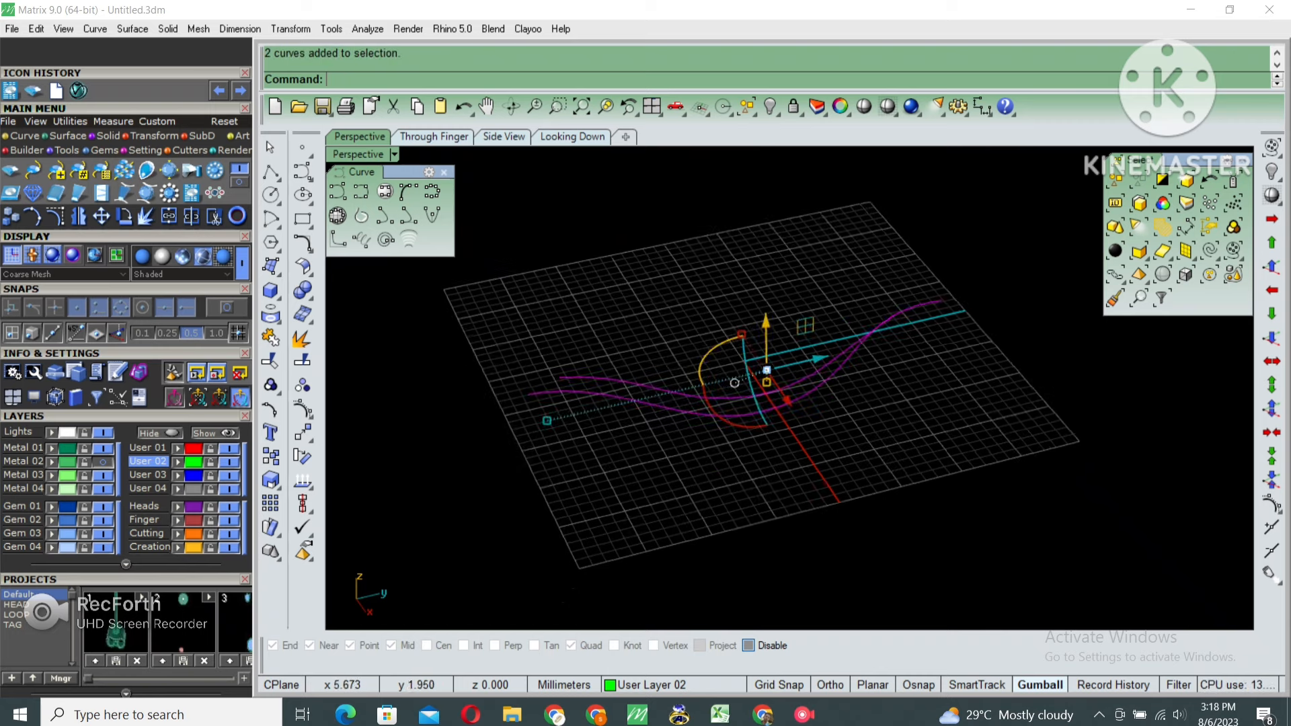
{"action": "right_click_drag", "start_coordinate": [733, 403], "coordinate": [741, 402]}
{"action": "type", "text": "r"}
{"action": "key", "text": "Return"}
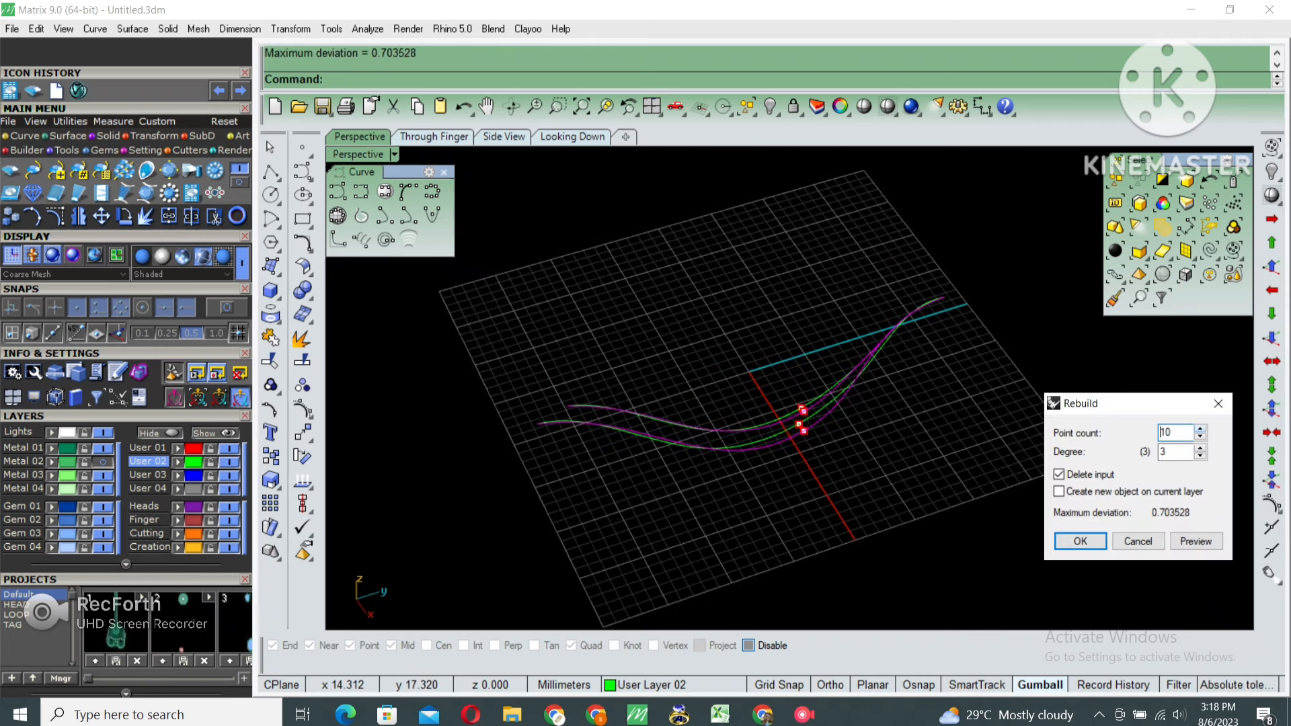
{"action": "left_click", "coordinate": [1196, 541]}
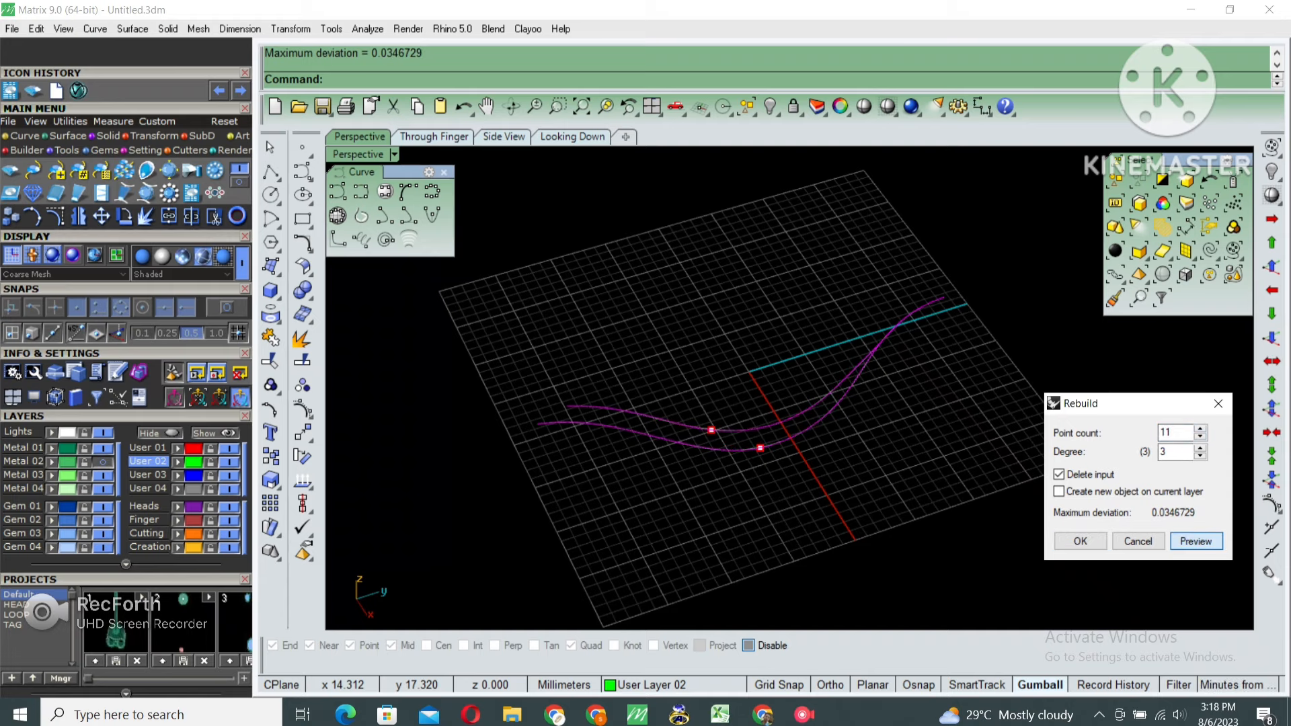
{"action": "left_click", "coordinate": [1080, 541]}
Lock the inner rebuilt curve and turn on the control points of the outer curve
{"action": "right_click_drag", "start_coordinate": [817, 393], "coordinate": [769, 406]}
{"action": "scroll", "coordinate": [786, 396], "scroll_direction": "up", "scroll_amount": 5}
{"action": "key", "text": "F10"}
{"action": "scroll", "coordinate": [790, 406], "scroll_direction": "down", "scroll_amount": 3}
{"action": "key", "text": "Escape"}
{"action": "left_click", "coordinate": [769, 398]}
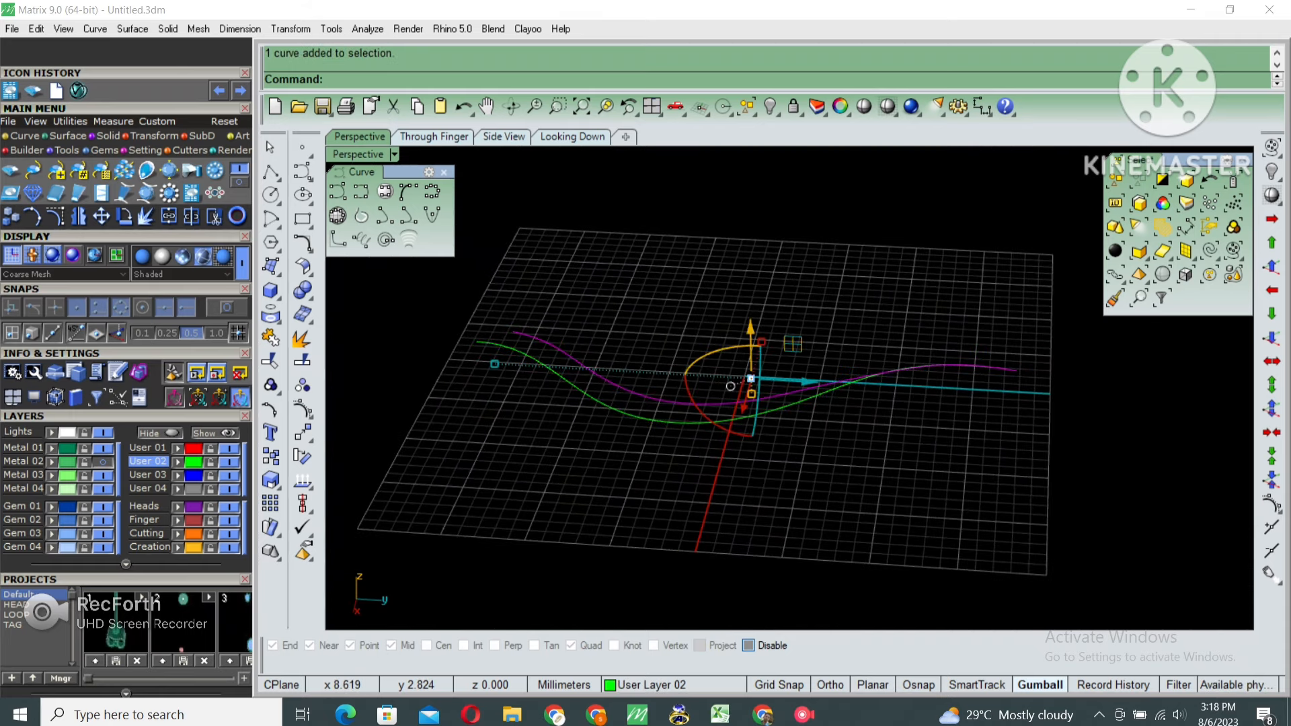
{"action": "left_click_drag", "start_coordinate": [730, 386], "coordinate": [709, 392]}
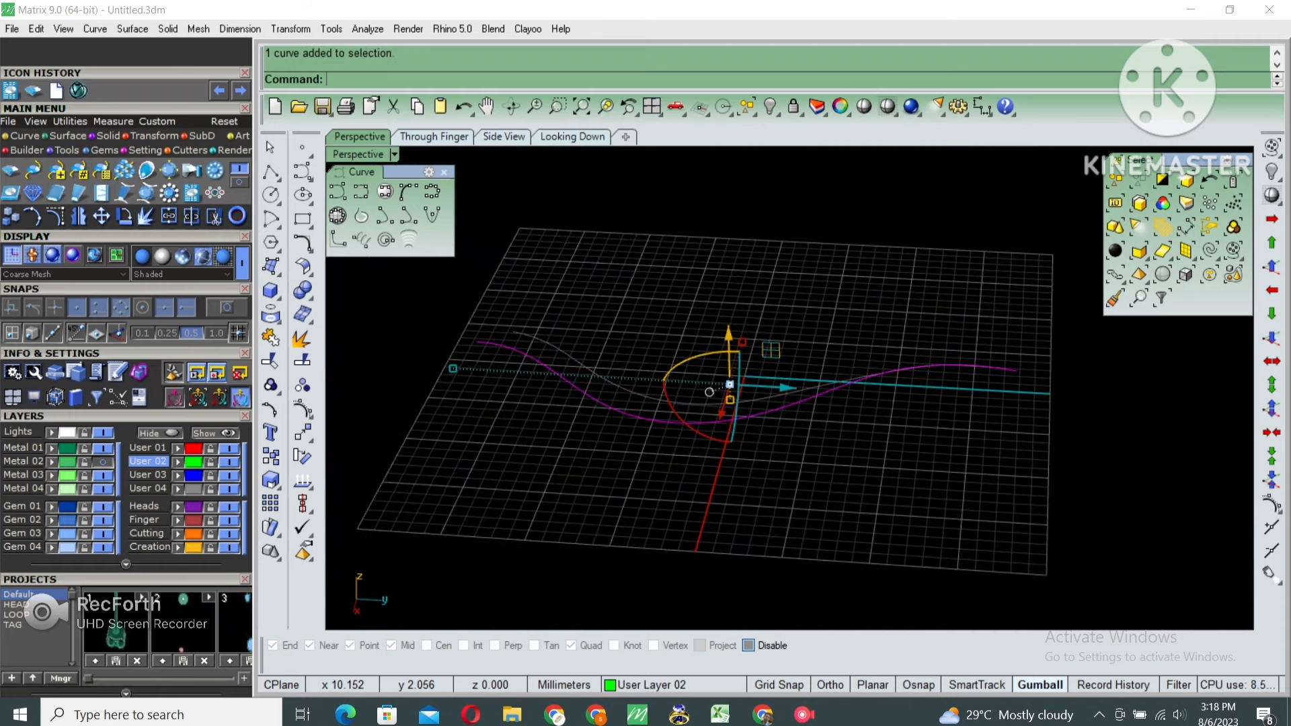
{"action": "key", "text": "F10"}
Try to lower the control points on the outer curve's positive-Y half by 1.1 mm
{"action": "left_click_drag", "start_coordinate": [679, 497], "coordinate": [1051, 308]}
{"action": "right_click_drag", "start_coordinate": [976, 424], "coordinate": [969, 394]}
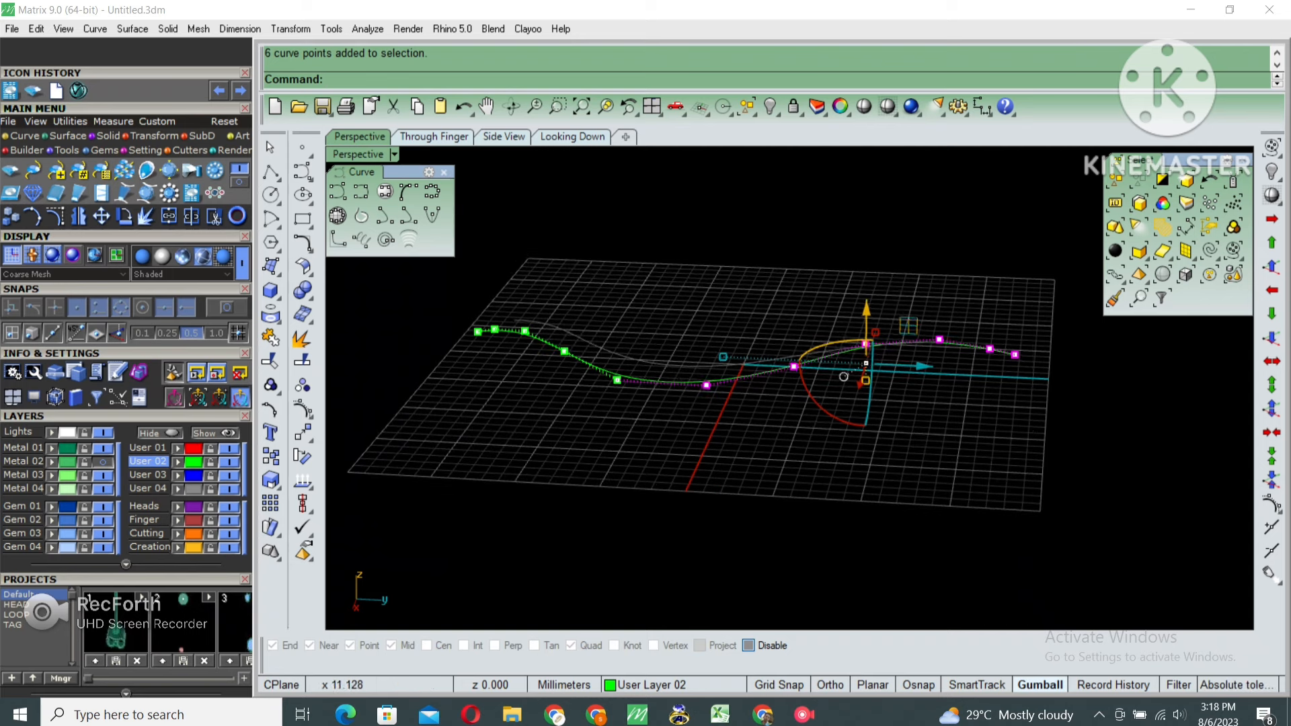
{"action": "left_click_drag", "start_coordinate": [760, 434], "coordinate": [1047, 289]}
{"action": "left_click", "coordinate": [1272, 337]}
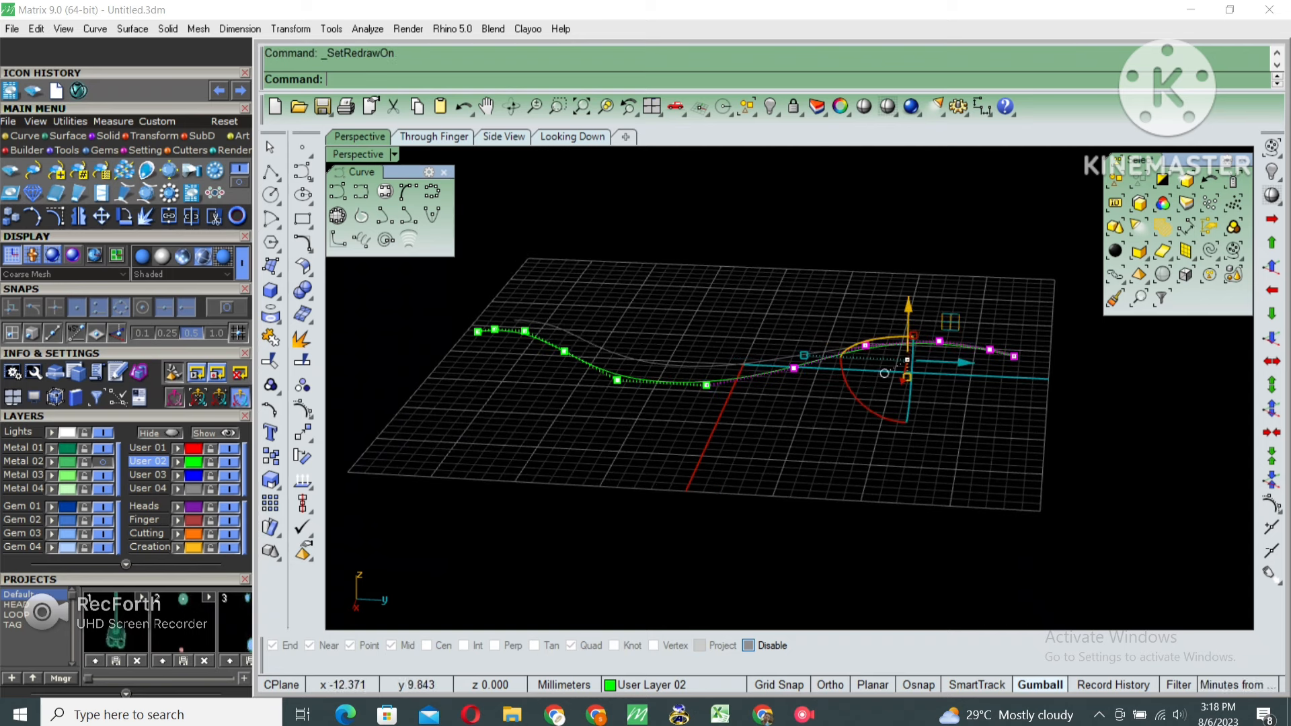
{"action": "type", "text": "1.1"}
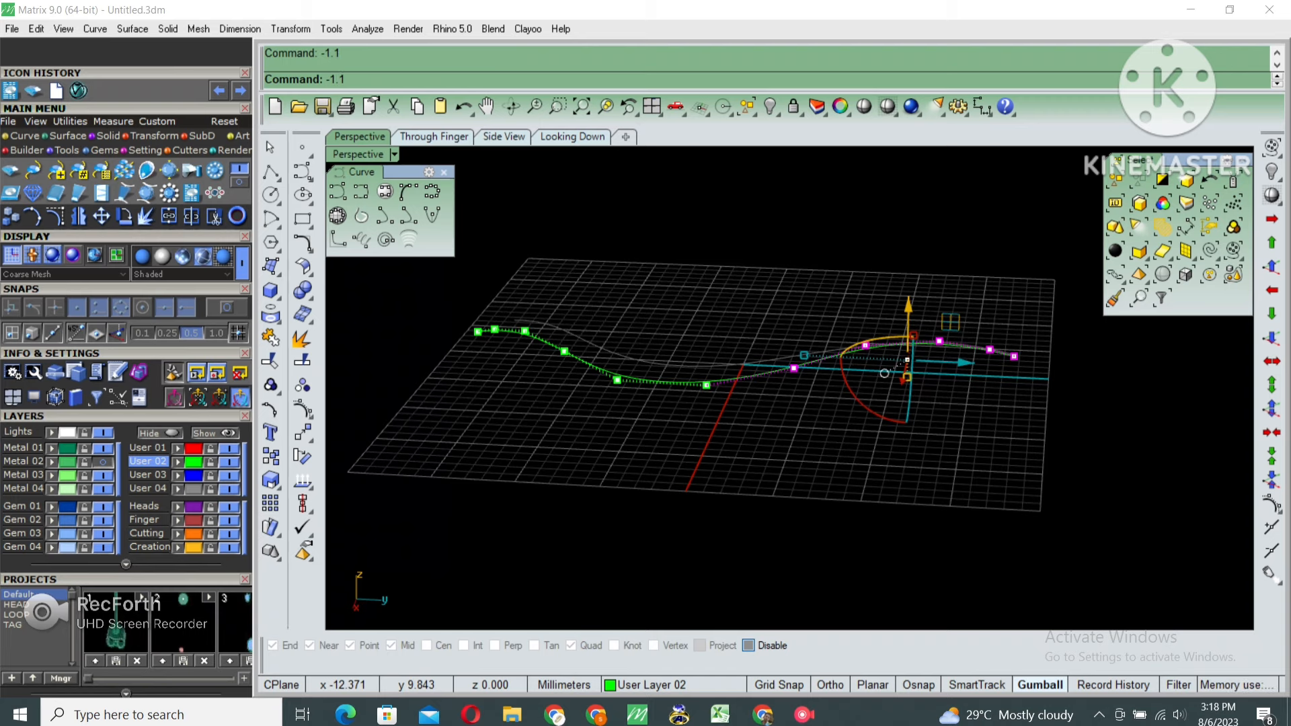
{"action": "key", "text": "ctrl+z"}
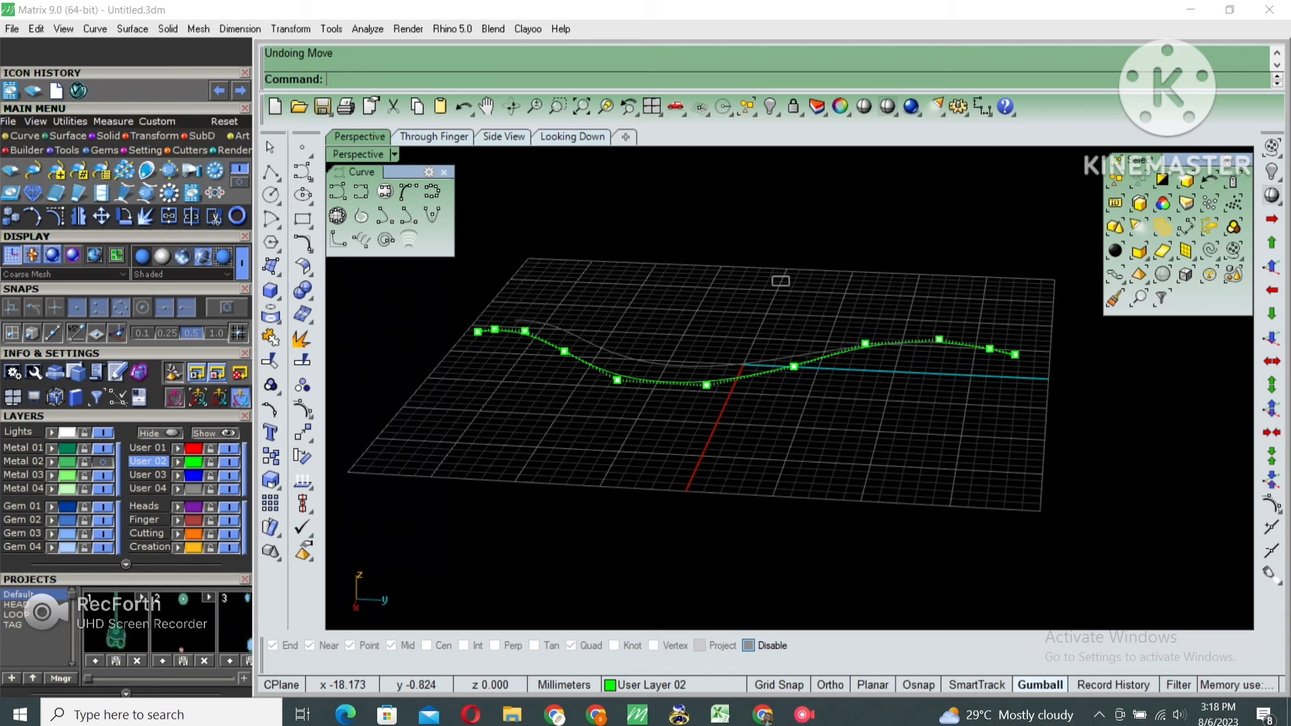
Lower the five control points on the outer curve's positive-Y half by about 1 mm, and lower the middle point slightly
{"action": "left_click_drag", "start_coordinate": [772, 276], "coordinate": [1123, 425]}
{"action": "left_click", "coordinate": [908, 306]}
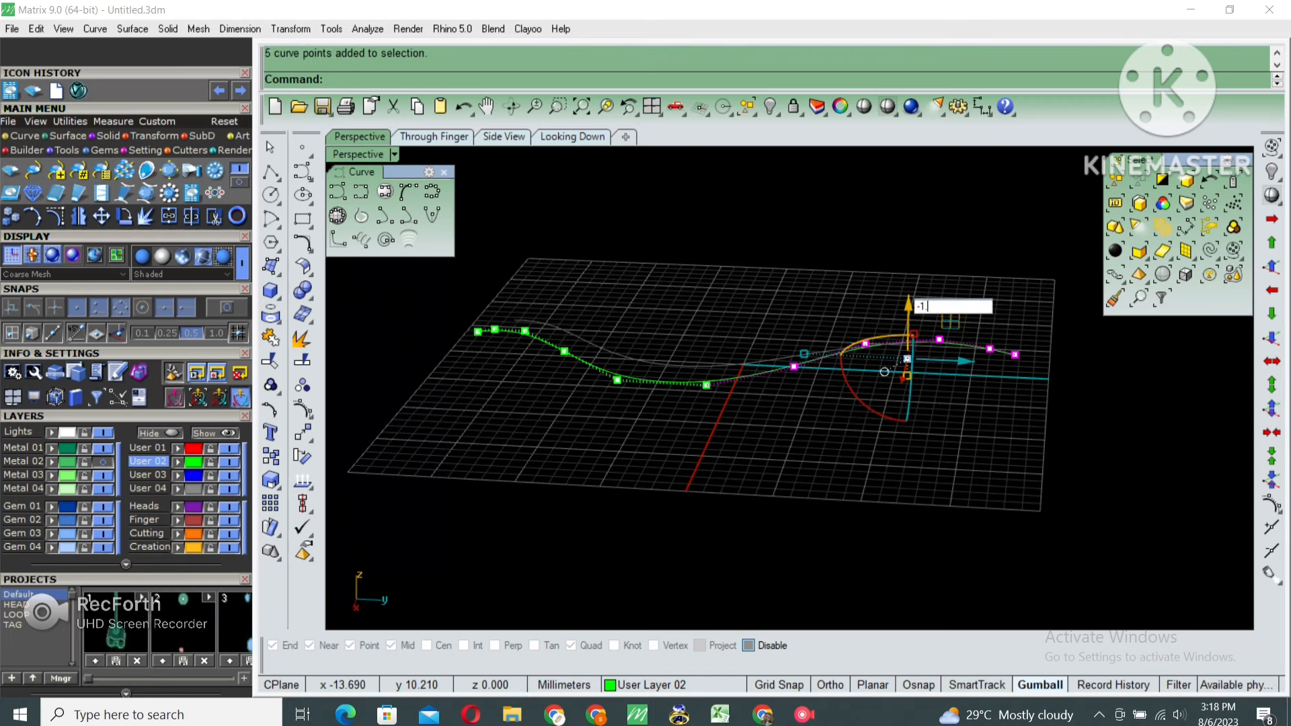
{"action": "key", "text": "Return"}
{"action": "mouse_move", "coordinate": [748, 366]}
{"action": "right_mouse_down"}
{"action": "mouse_move", "coordinate": [783, 342]}
{"action": "mouse_move", "coordinate": [776, 317]}
{"action": "mouse_move", "coordinate": [768, 363]}
{"action": "right_mouse_up"}
{"action": "scroll", "coordinate": [765, 366], "scroll_direction": "up", "scroll_amount": 5}
{"action": "left_click", "coordinate": [767, 339]}
{"action": "left_click_drag", "start_coordinate": [765, 282], "coordinate": [766, 293]}
Hide the grid and slightly lower the five control points on the outer curve's negative-Y half
{"action": "right_click_drag", "start_coordinate": [719, 332], "coordinate": [770, 318]}
{"action": "key", "text": "F7"}
{"action": "left_click", "coordinate": [742, 312]}
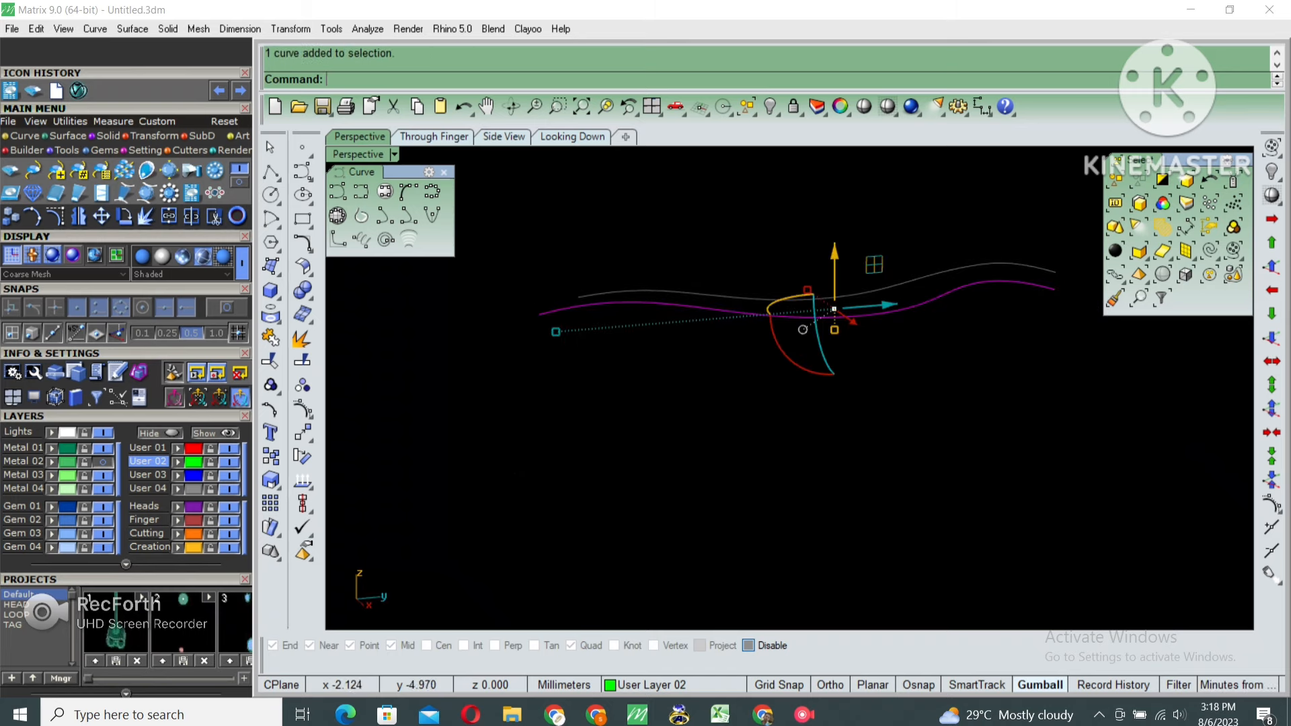
{"action": "key", "text": "F10"}
{"action": "left_click_drag", "start_coordinate": [760, 261], "coordinate": [840, 224]}
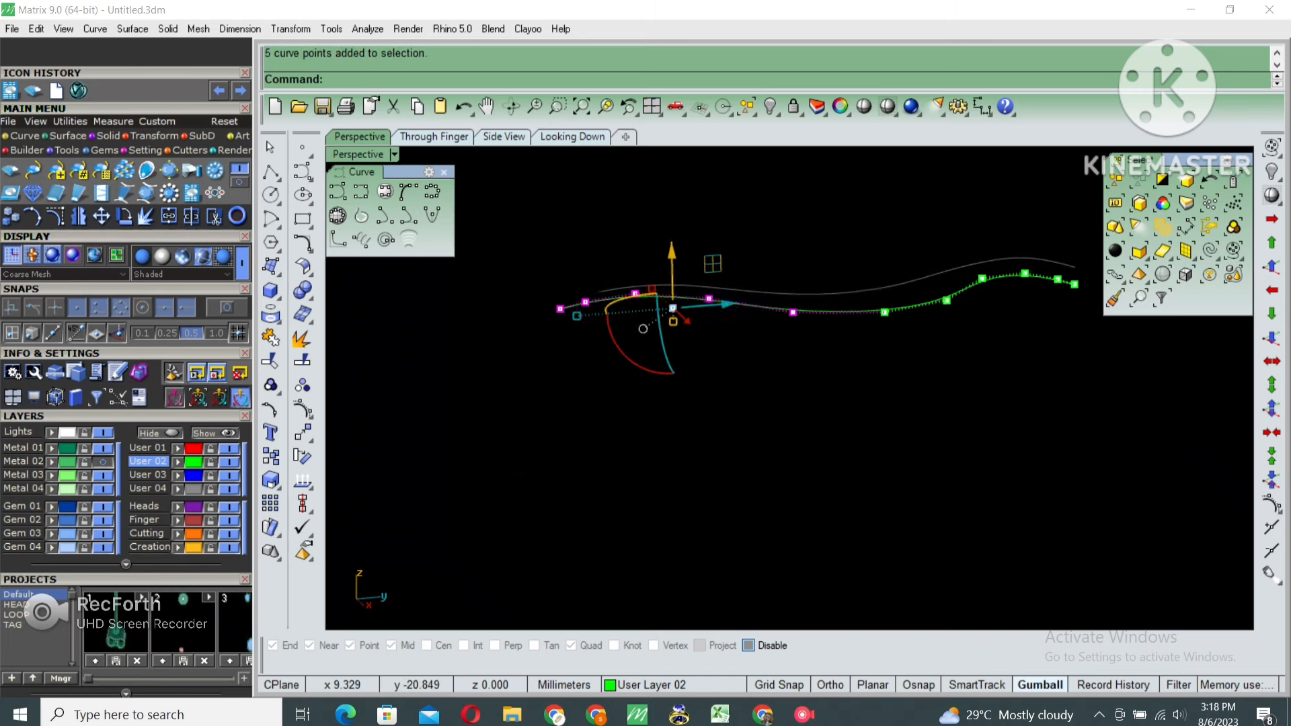
{"action": "scroll", "coordinate": [698, 289], "scroll_direction": "up", "scroll_amount": 4}
{"action": "left_click_drag", "start_coordinate": [657, 263], "coordinate": [657, 271]}
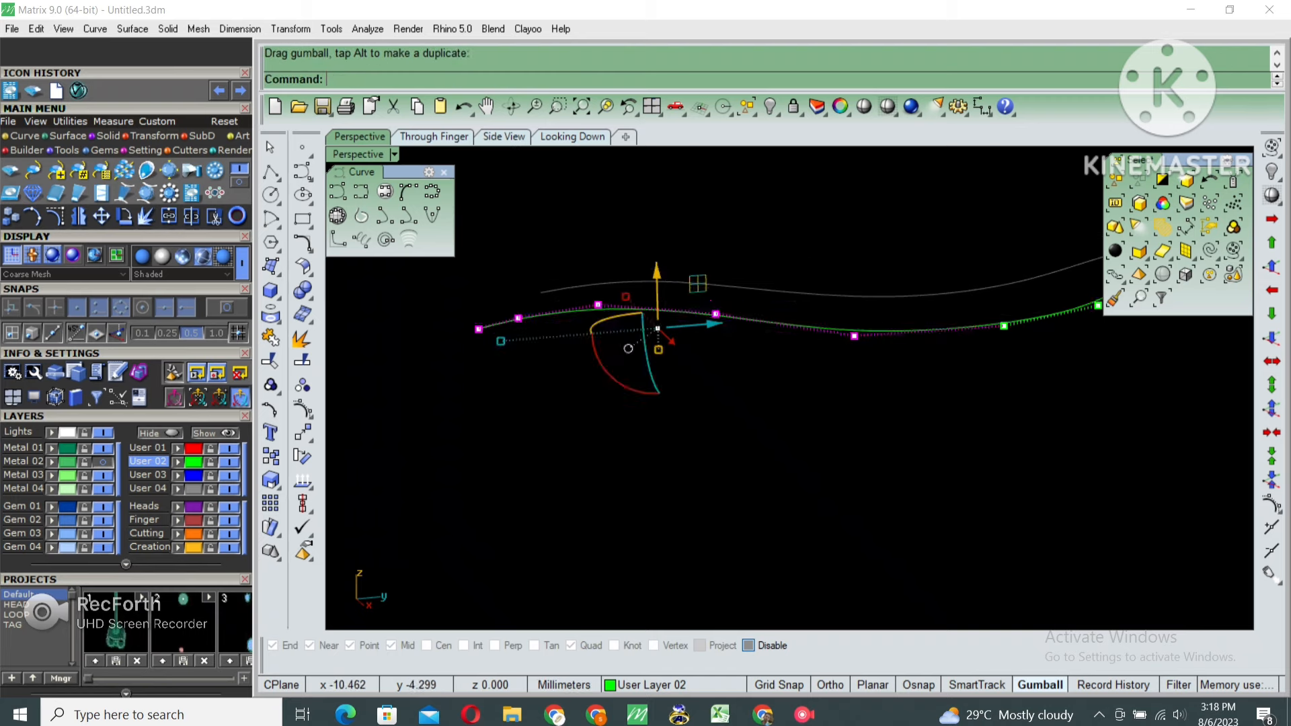
Lower the outer curve's middle control point a little to smooth the bend between both halves
{"action": "scroll", "coordinate": [662, 282], "scroll_direction": "down", "scroll_amount": 4}
{"action": "right_click_drag", "start_coordinate": [663, 282], "coordinate": [571, 288]}
{"action": "scroll", "coordinate": [766, 293], "scroll_direction": "up", "scroll_amount": 4}
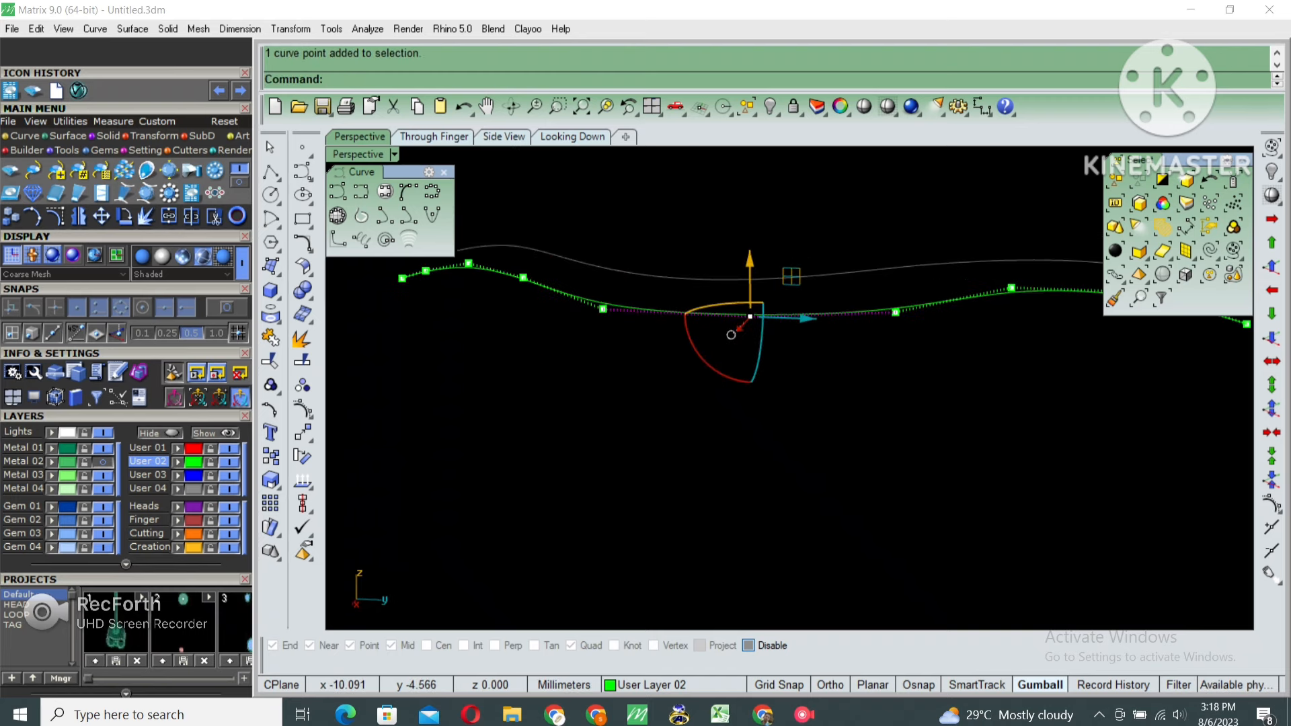
{"action": "left_click_drag", "start_coordinate": [752, 266], "coordinate": [752, 272]}
Lower the five positive-Y control points slightly, lower the outermost four further, and turn the outer curve's control points off
{"action": "scroll", "coordinate": [760, 285], "scroll_direction": "down", "scroll_amount": 4}
{"action": "right_click_drag", "start_coordinate": [760, 286], "coordinate": [773, 286]}
{"action": "left_click_drag", "start_coordinate": [987, 371], "coordinate": [1055, 374]}
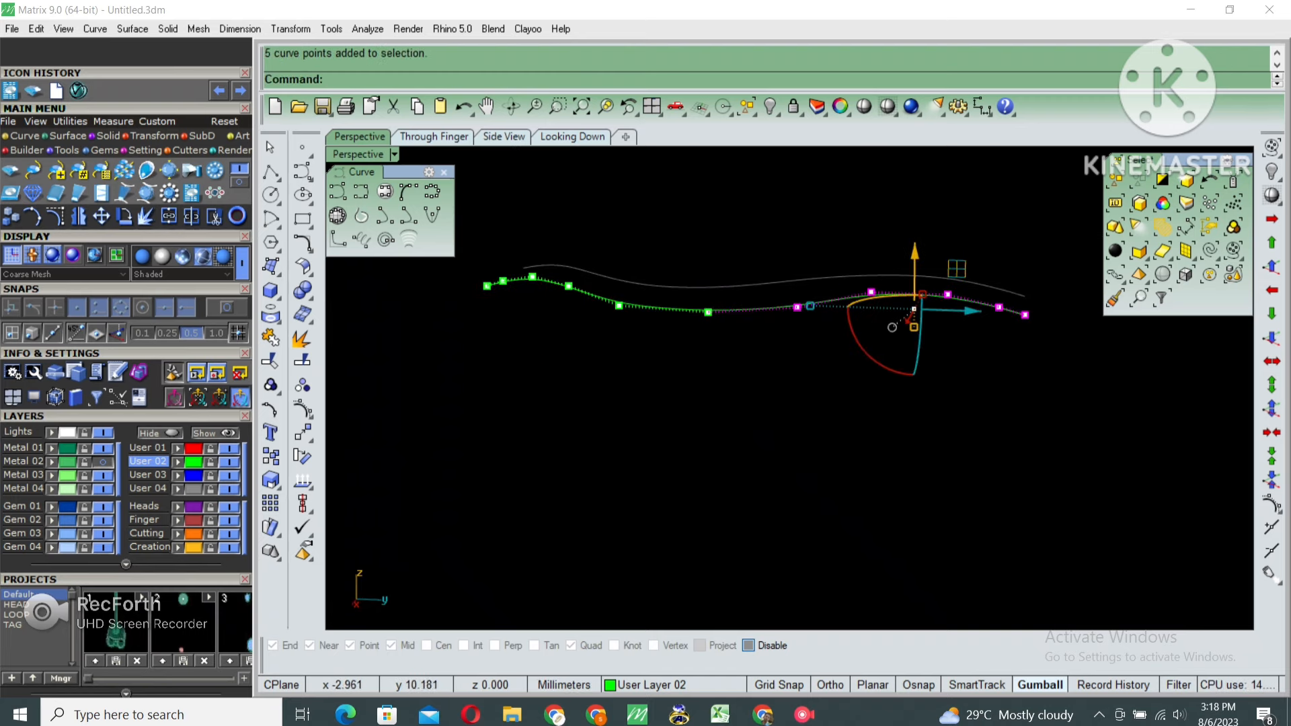
{"action": "left_click_drag", "start_coordinate": [889, 257], "coordinate": [889, 259]}
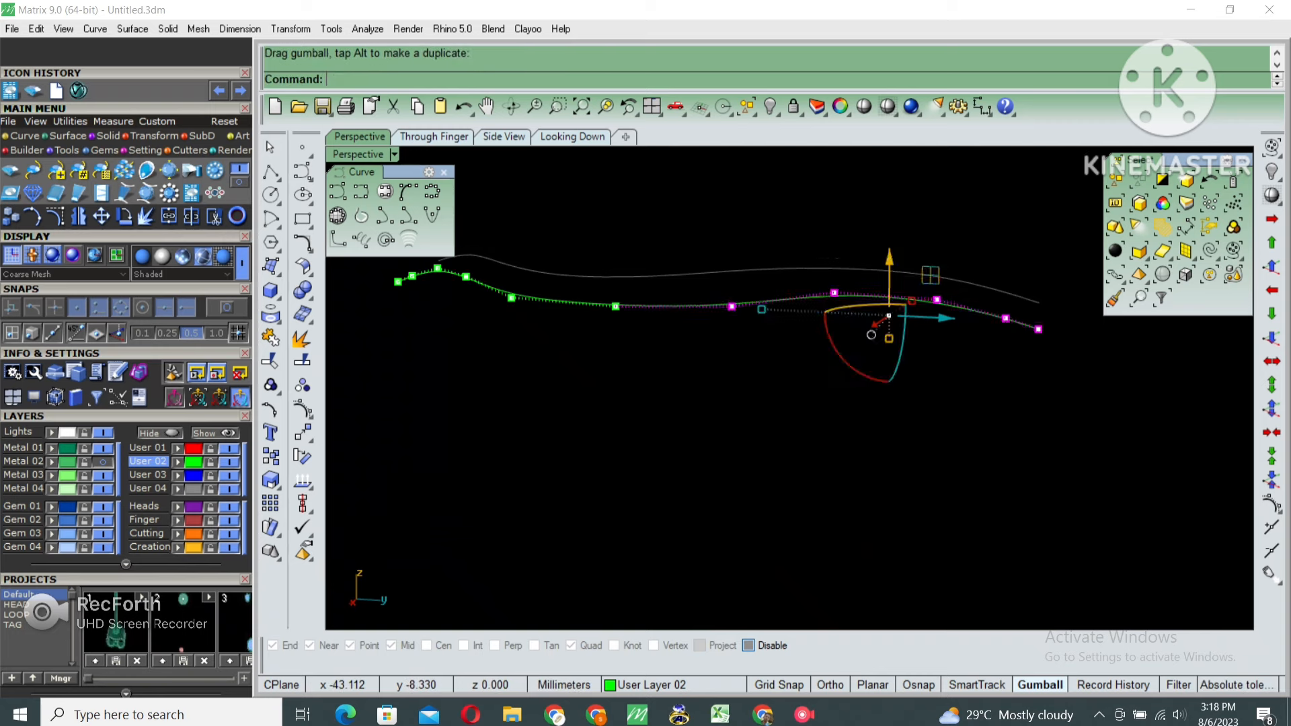
{"action": "left_click_drag", "start_coordinate": [796, 216], "coordinate": [1085, 384]}
{"action": "left_click_drag", "start_coordinate": [938, 256], "coordinate": [938, 260]}
{"action": "left_click", "coordinate": [894, 376]}
{"action": "right_click_drag", "start_coordinate": [807, 377], "coordinate": [988, 386]}
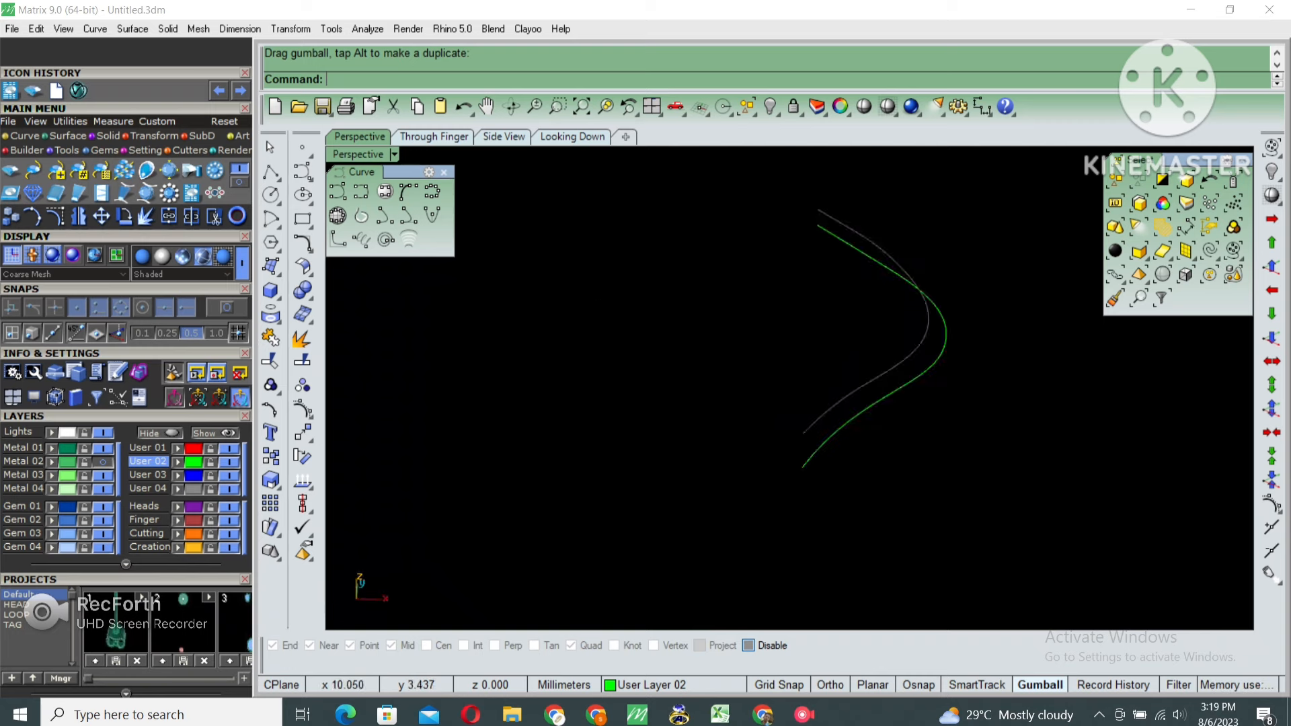
Unlock the other outline curve and loft a surface between it and the outer curve
{"action": "right_click_drag", "start_coordinate": [760, 411], "coordinate": [841, 430]}
{"action": "type", "text": "l"}
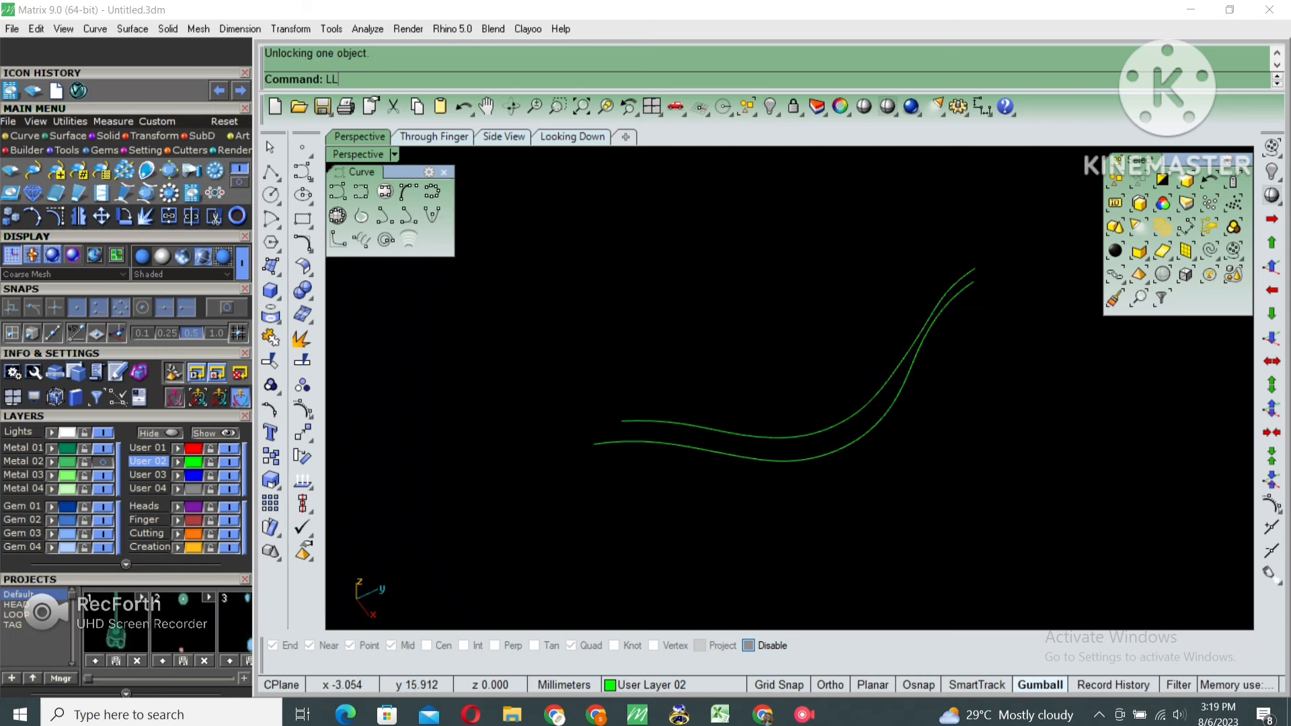
{"action": "key", "text": "Return"}
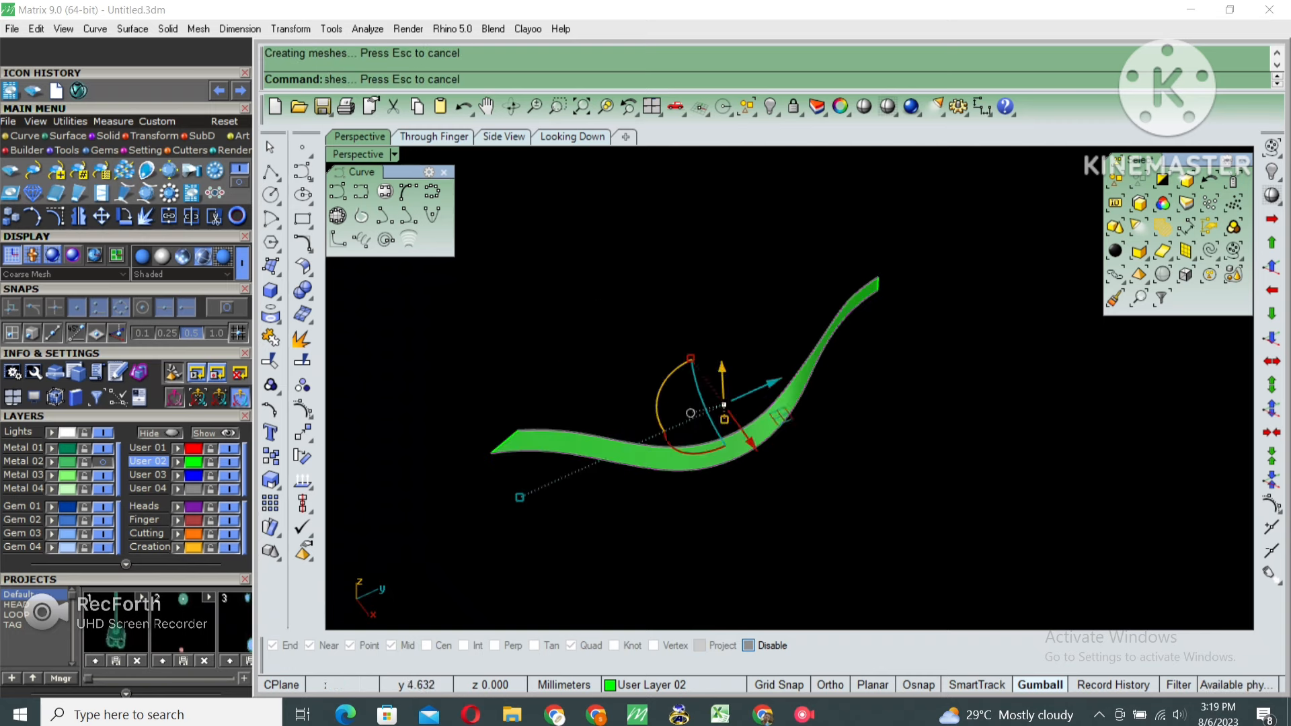
{"action": "mouse_move", "coordinate": [753, 430]}
{"action": "right_mouse_down"}
{"action": "mouse_move", "coordinate": [800, 397]}
{"action": "mouse_move", "coordinate": [934, 390]}
{"action": "mouse_move", "coordinate": [827, 497]}
{"action": "mouse_move", "coordinate": [767, 416]}
{"action": "right_mouse_up"}
{"action": "key", "text": "Escape"}
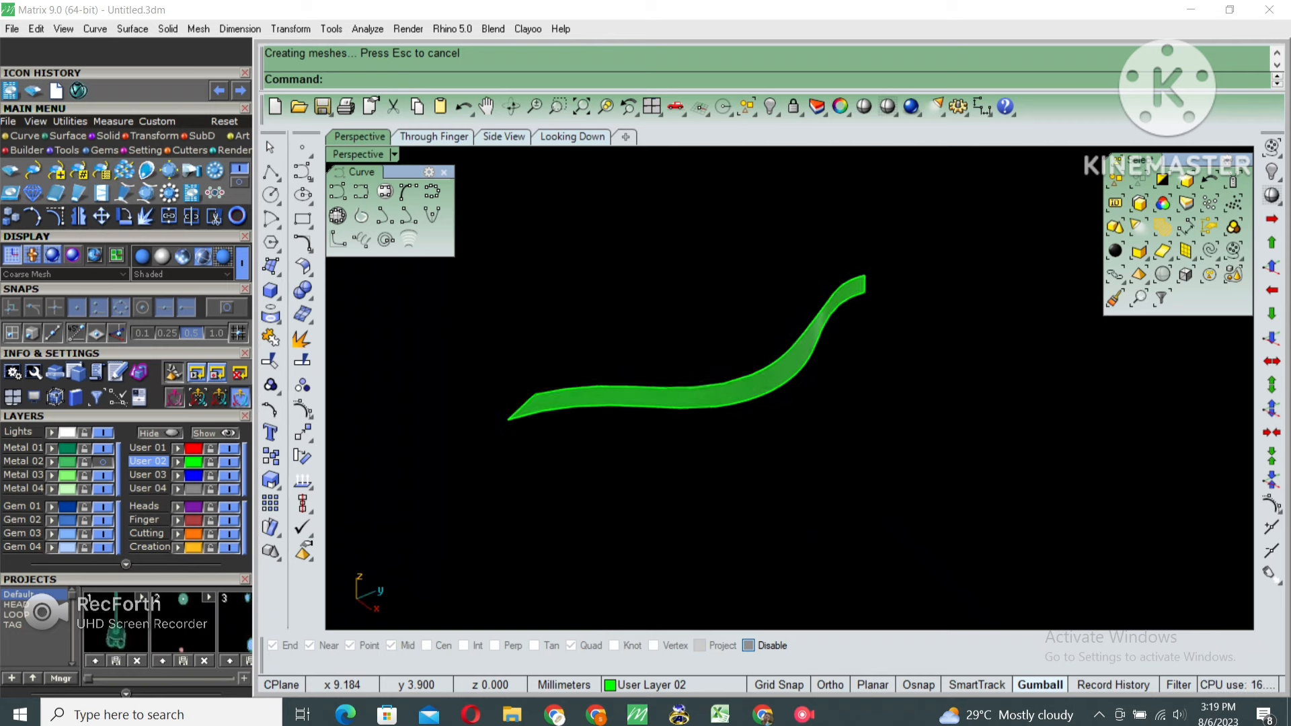
Try to offset the lofted surface into a solid with distance 0.4 on both sides, and undo it
{"action": "scroll", "coordinate": [777, 376], "scroll_direction": "up", "scroll_amount": 4}
{"action": "left_click", "coordinate": [777, 376]}
{"action": "scroll", "coordinate": [874, 386], "scroll_direction": "down", "scroll_amount": 4}
{"action": "right_click_drag", "start_coordinate": [874, 386], "coordinate": [941, 374]}
{"action": "type", "text": "oo"}
{"action": "key", "text": "Return"}
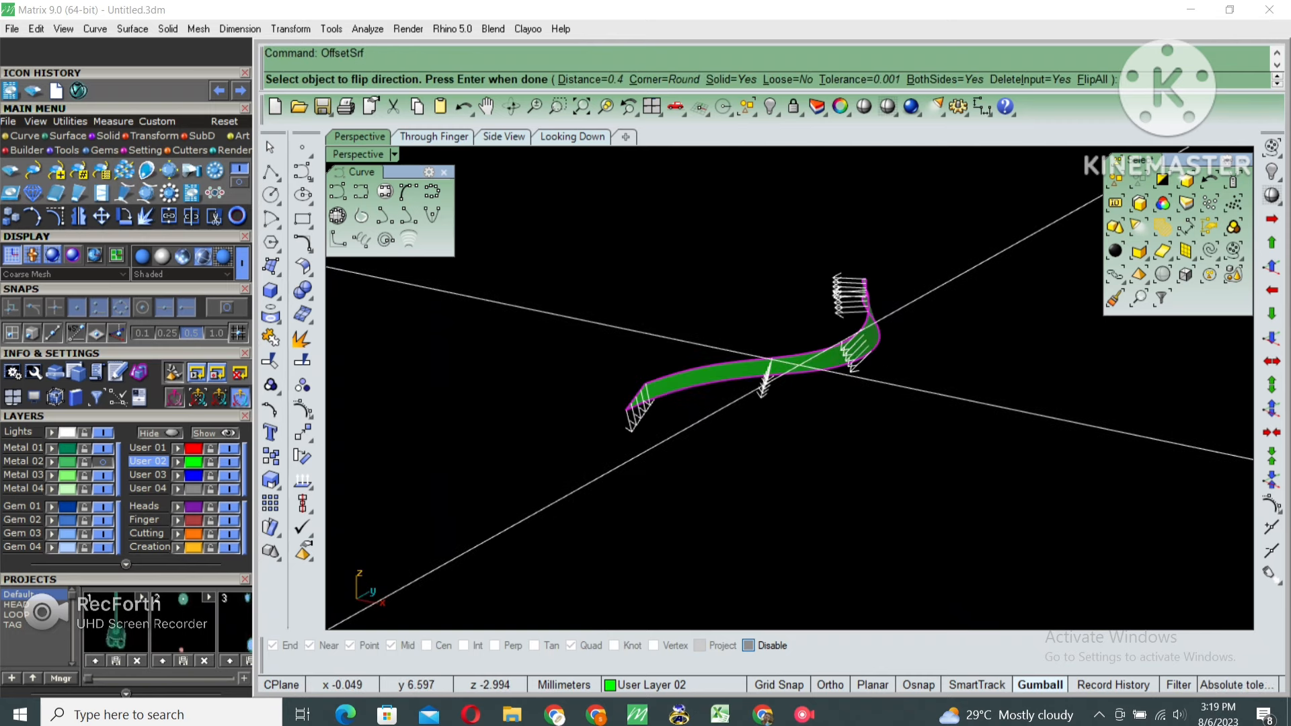
{"action": "key", "text": "Return"}
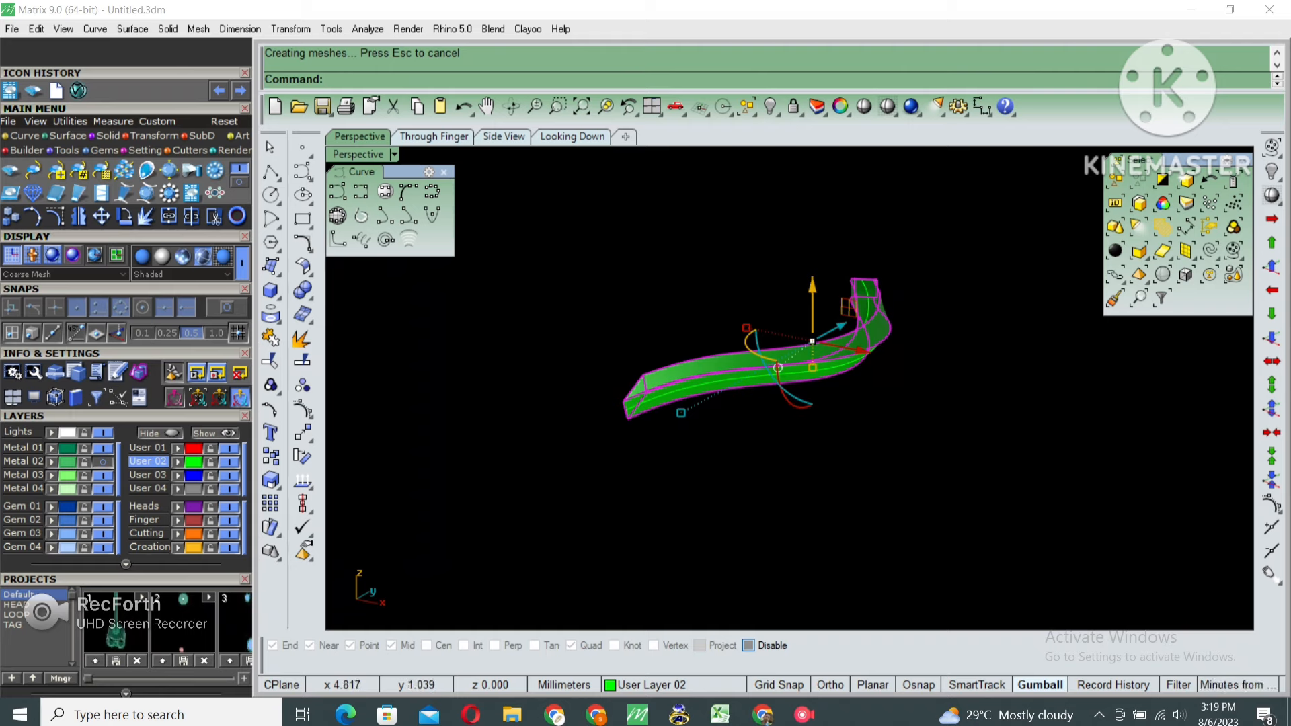
{"action": "right_click_drag", "start_coordinate": [867, 336], "coordinate": [864, 389]}
{"action": "key", "text": "ctrl+z"}
Offset the lofted surface into a solid with distance 1 and the both-sides option set to No
{"action": "key", "text": "Return"}
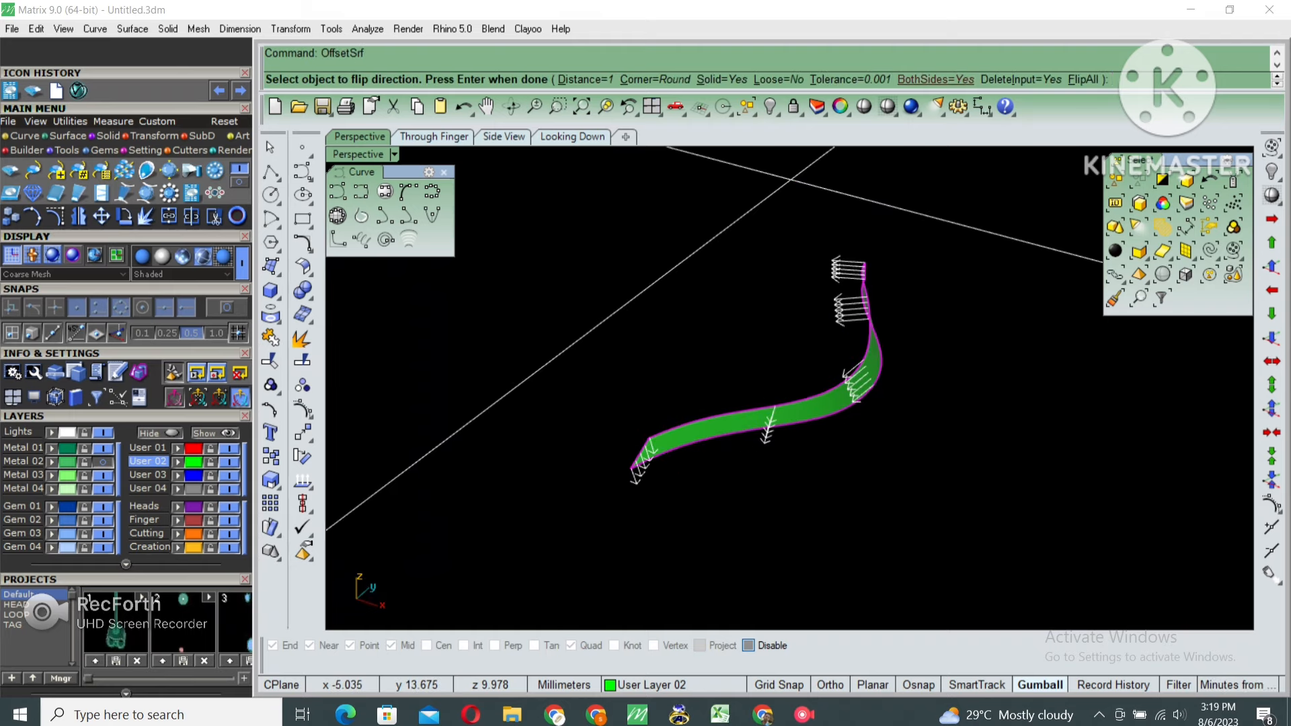
{"action": "left_click", "coordinate": [936, 79]}
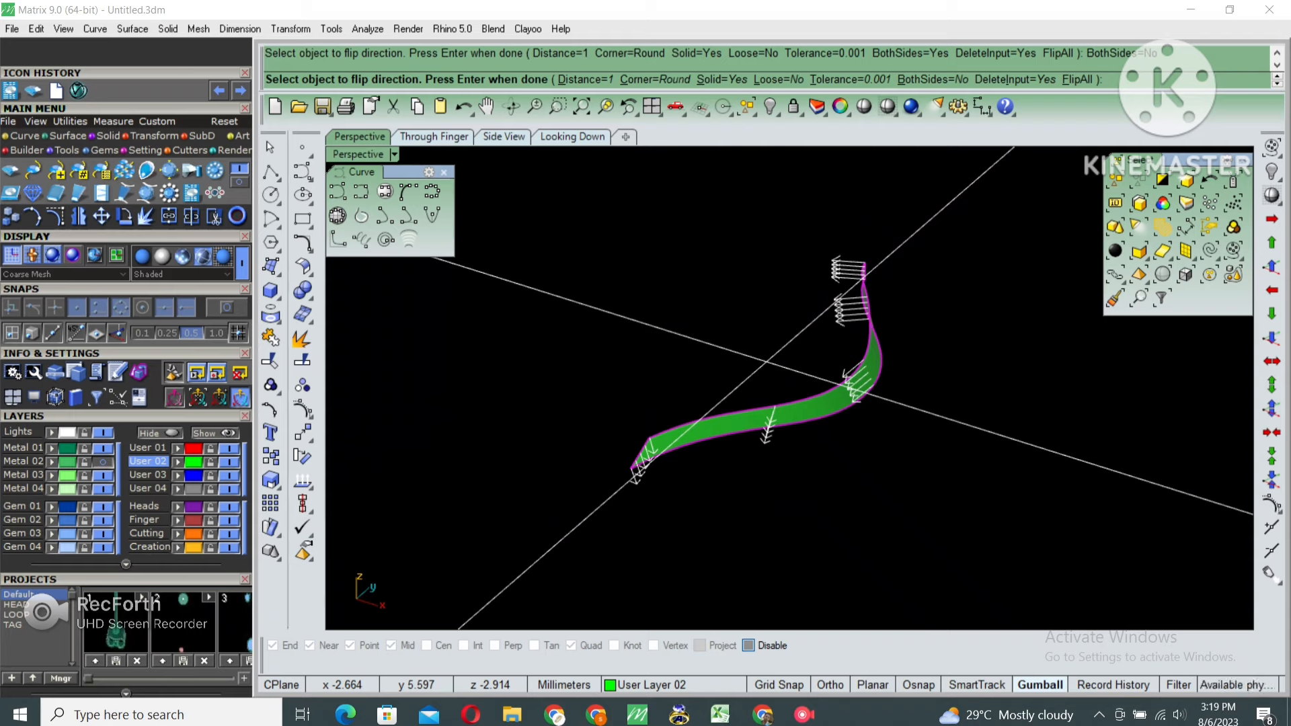
{"action": "key", "text": "Return"}
{"action": "right_click_drag", "start_coordinate": [739, 470], "coordinate": [753, 431]}
{"action": "key", "text": "ctrl+a"}
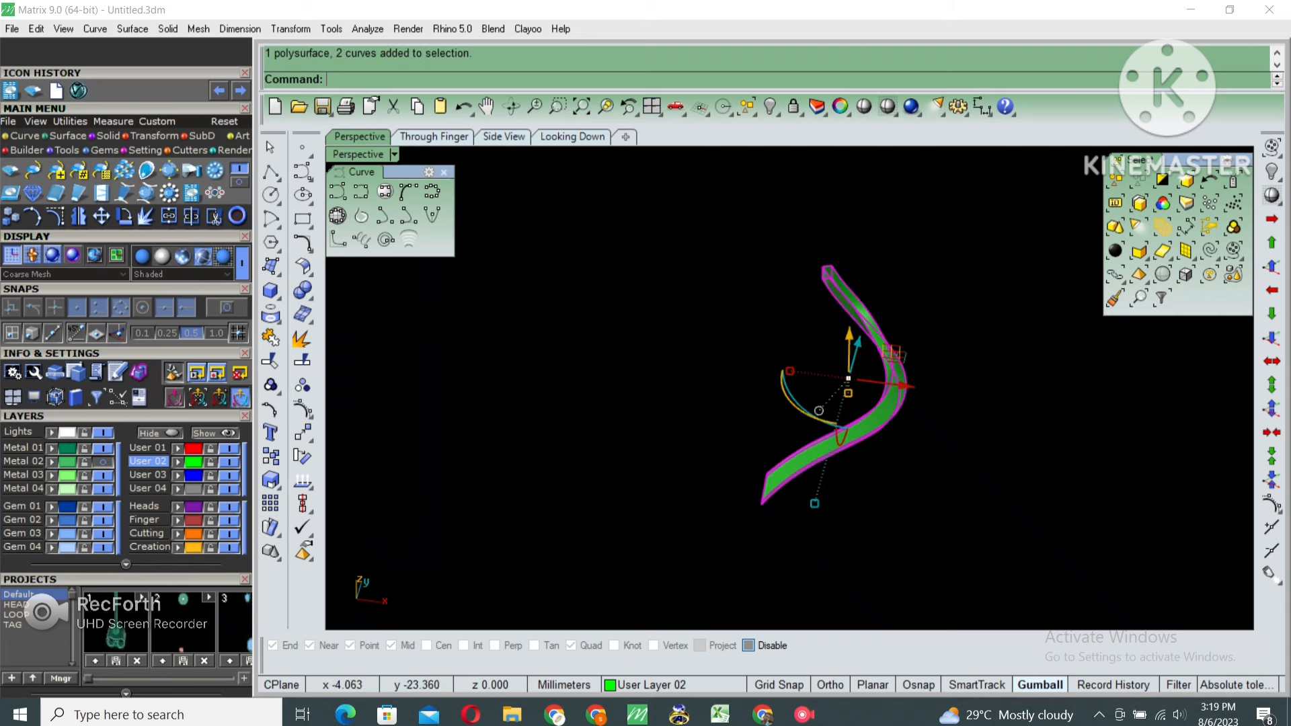
{"action": "type", "text": "m"}
{"action": "key", "text": "Return"}
{"action": "type", "text": "m"}
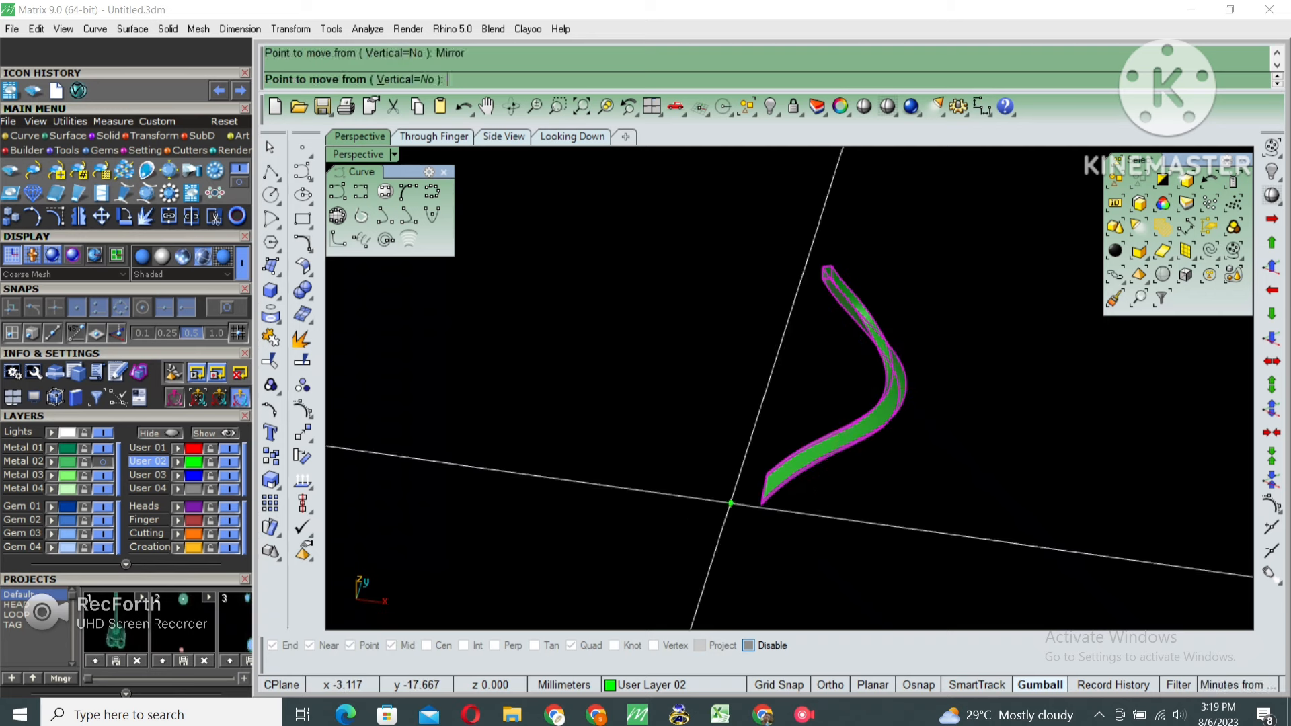
{"action": "type", "text": "0"}
{"action": "key", "text": "Return"}
{"action": "left_click", "coordinate": [848, 466]}
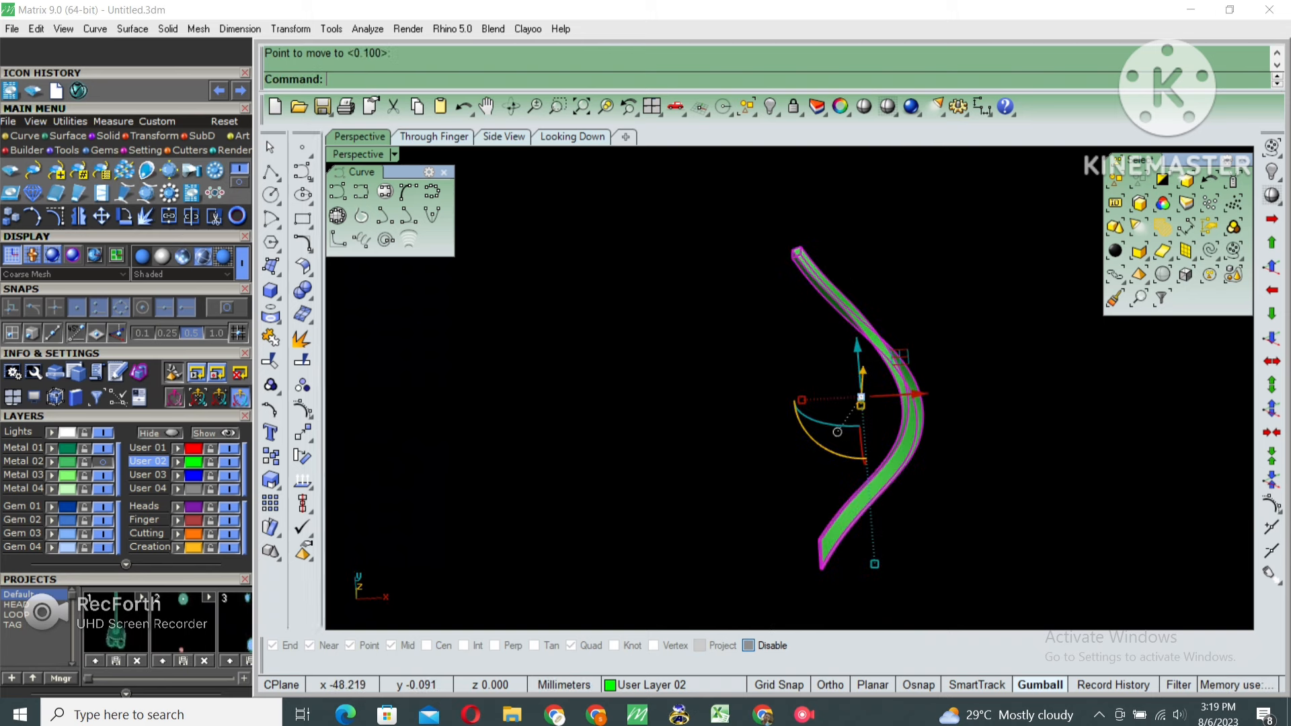
{"action": "left_click", "coordinate": [310, 488]}
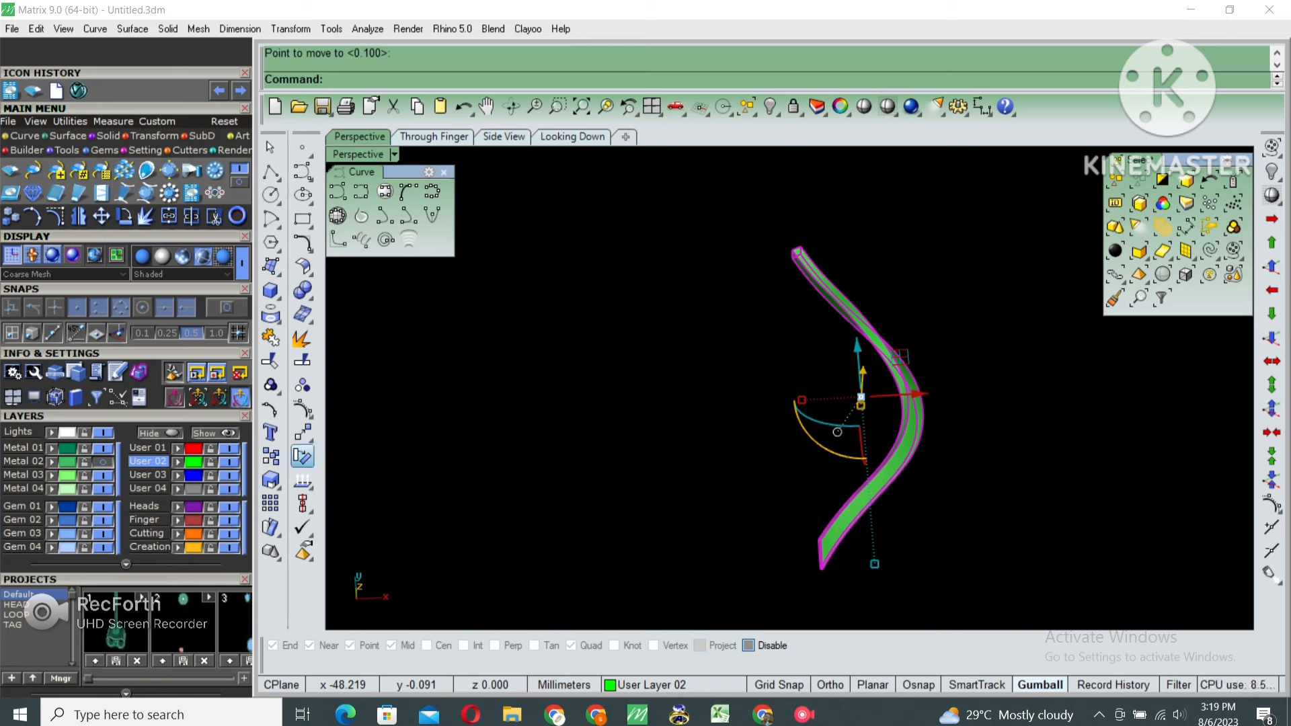
{"action": "key", "text": "Escape"}
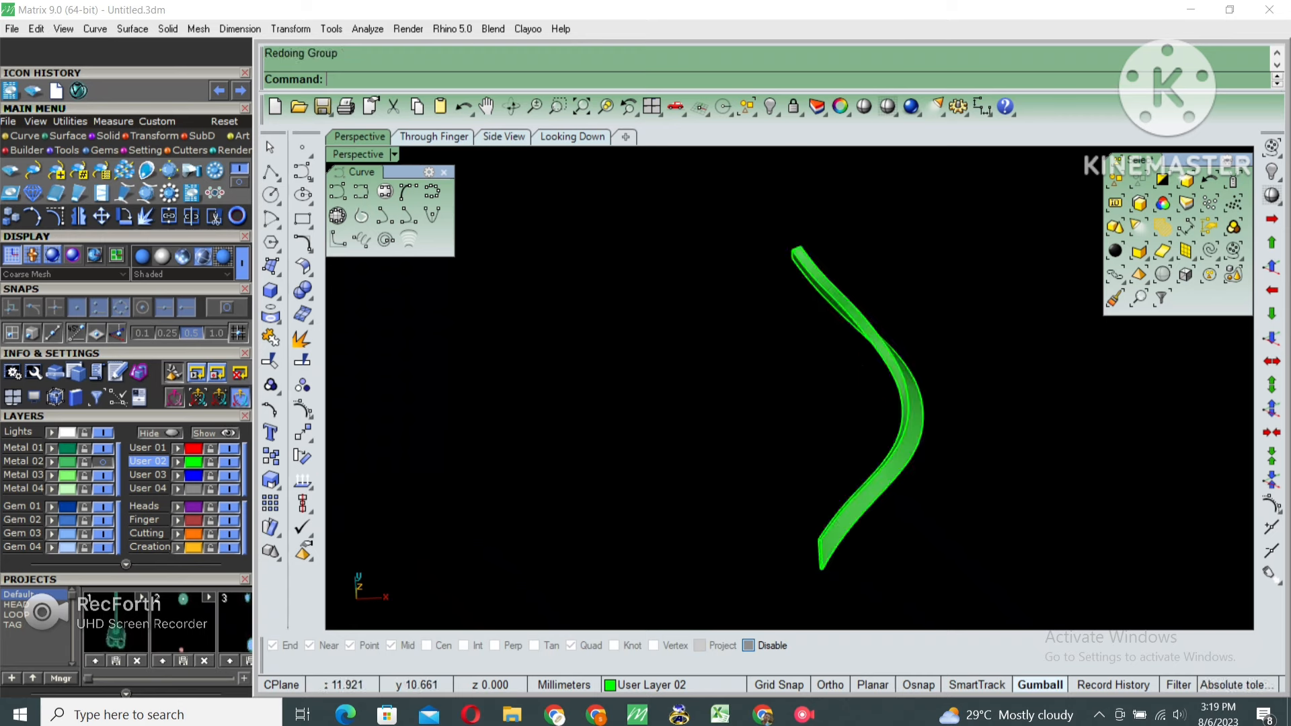
Mirror a copy of the half frame and its curves across the Y axis through the origin
{"action": "key", "text": "ctrl+a"}
{"action": "left_click", "coordinate": [291, 29]}
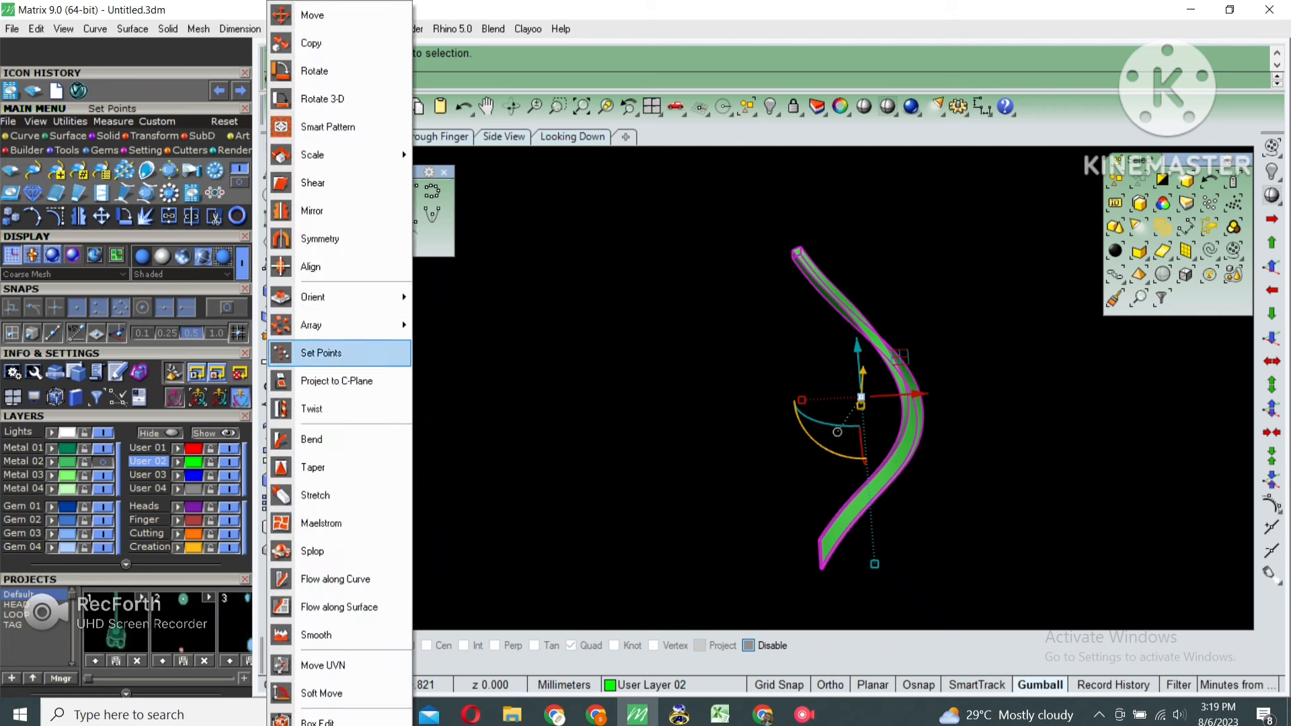
{"action": "left_click", "coordinate": [312, 211]}
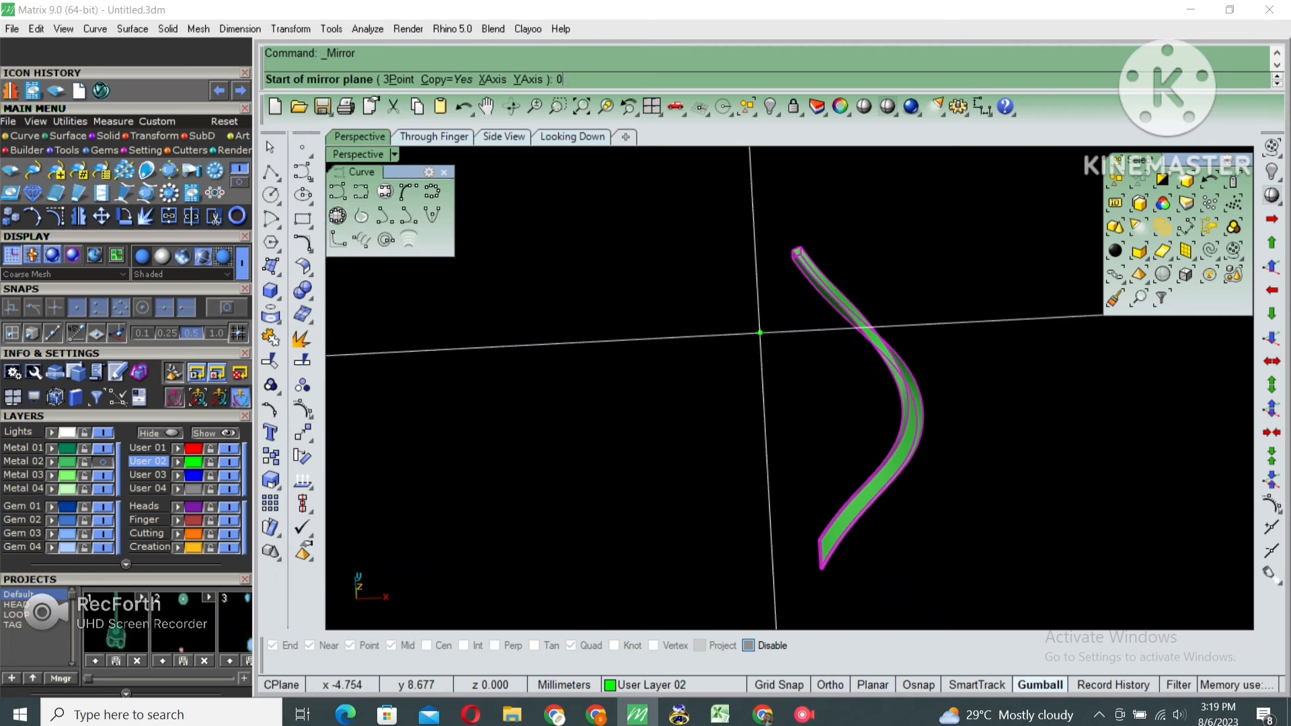
{"action": "key", "text": "Return"}
{"action": "left_click", "coordinate": [804, 261], "text": "shift"}
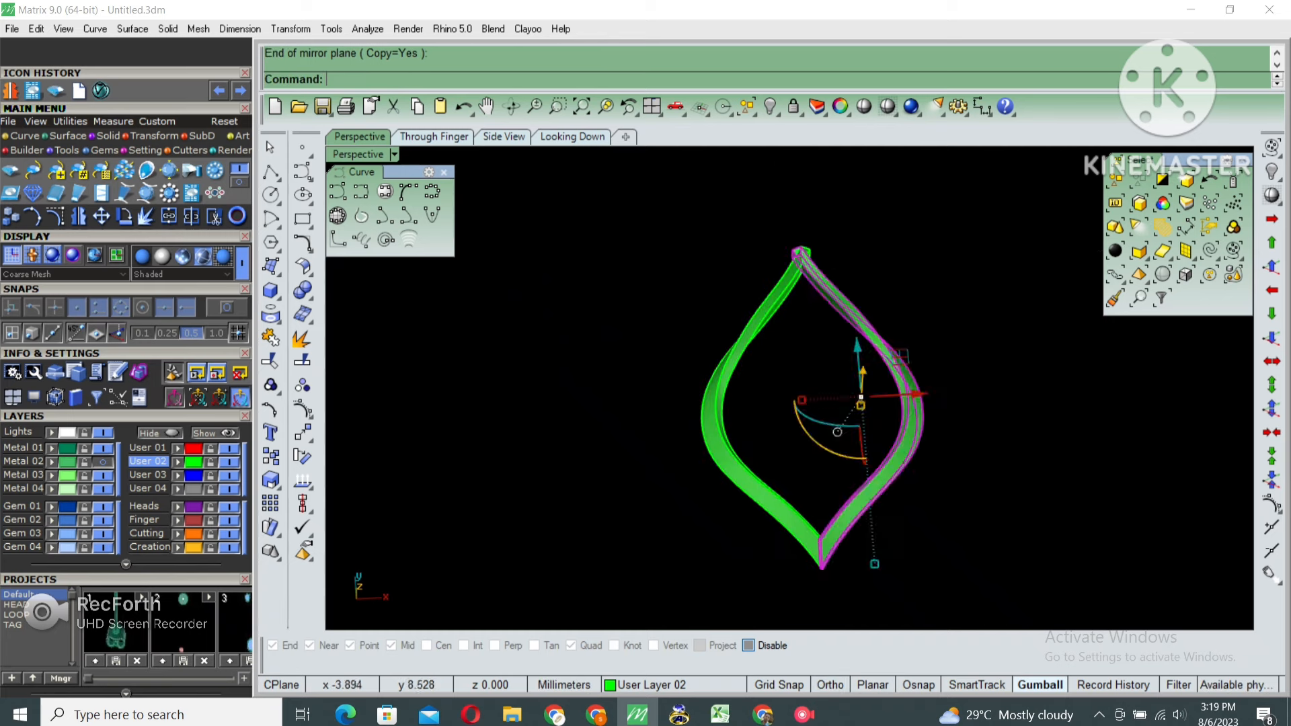
{"action": "key", "text": "Escape"}
Check the upper junction from above and delete the mirrored half of the frame
{"action": "key", "text": "Home"}
{"action": "key", "text": "Home"}
{"action": "right_click_drag", "start_coordinate": [782, 210], "coordinate": [773, 256], "text": "shift"}
{"action": "scroll", "coordinate": [773, 256], "scroll_direction": "up", "scroll_amount": 4}
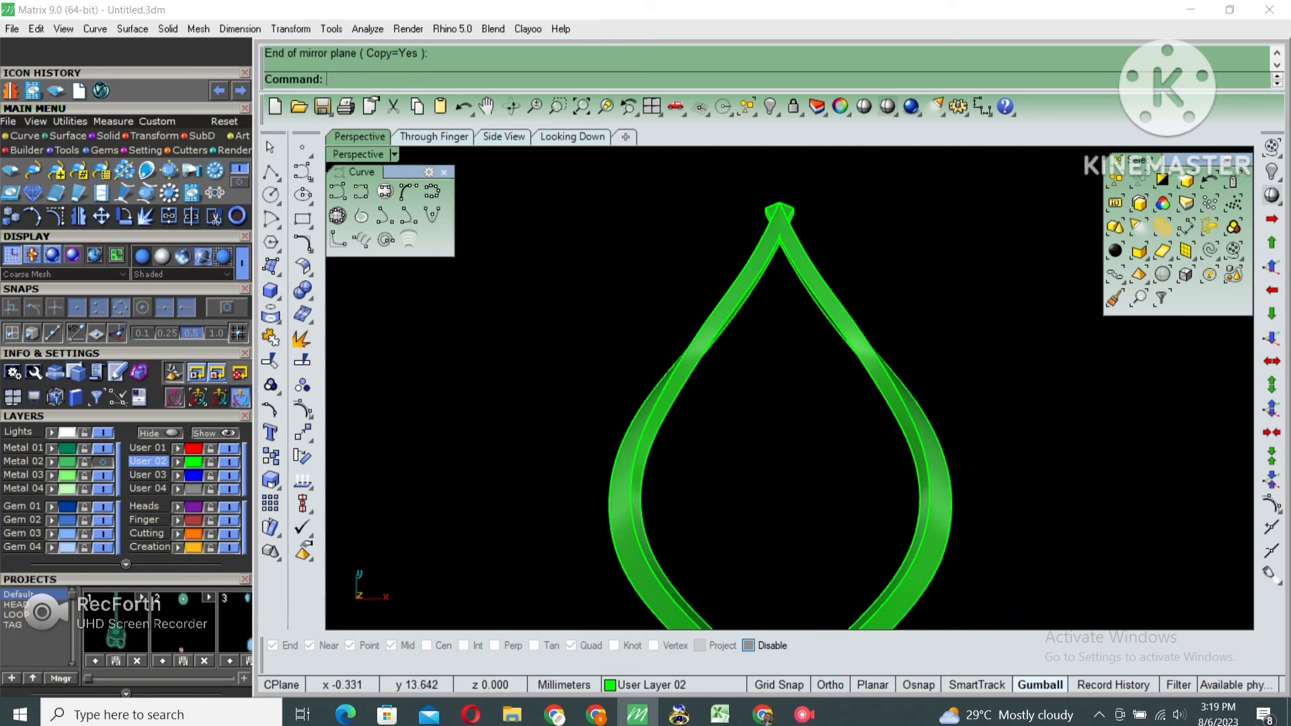
{"action": "left_click", "coordinate": [747, 269]}
{"action": "key", "text": "Delete"}
Create a cutting plane through the half frame along the Y axis, starting at the origin
{"action": "left_click", "coordinate": [800, 262]}
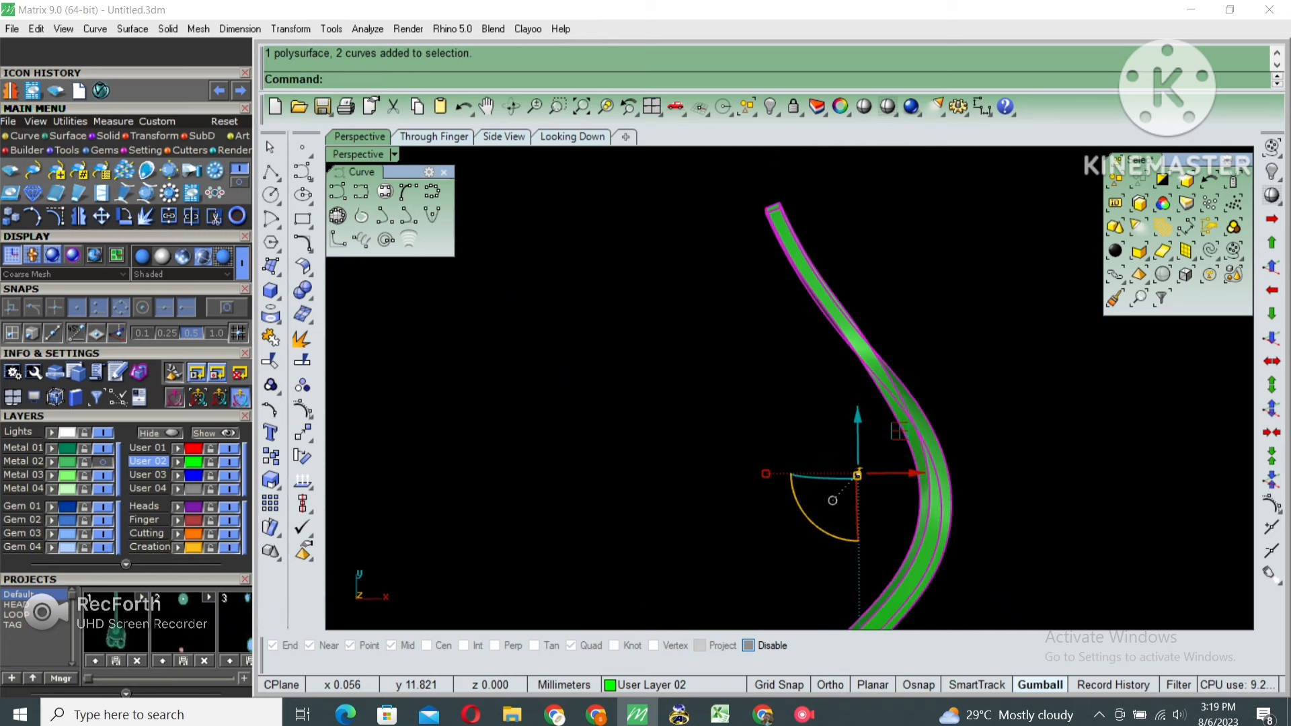
{"action": "type", "text": "CP"}
{"action": "key", "text": "Return"}
{"action": "type", "text": "0"}
{"action": "key", "text": "Return"}
{"action": "left_click", "coordinate": [781, 294], "text": "shift"}
{"action": "key", "text": "Return"}
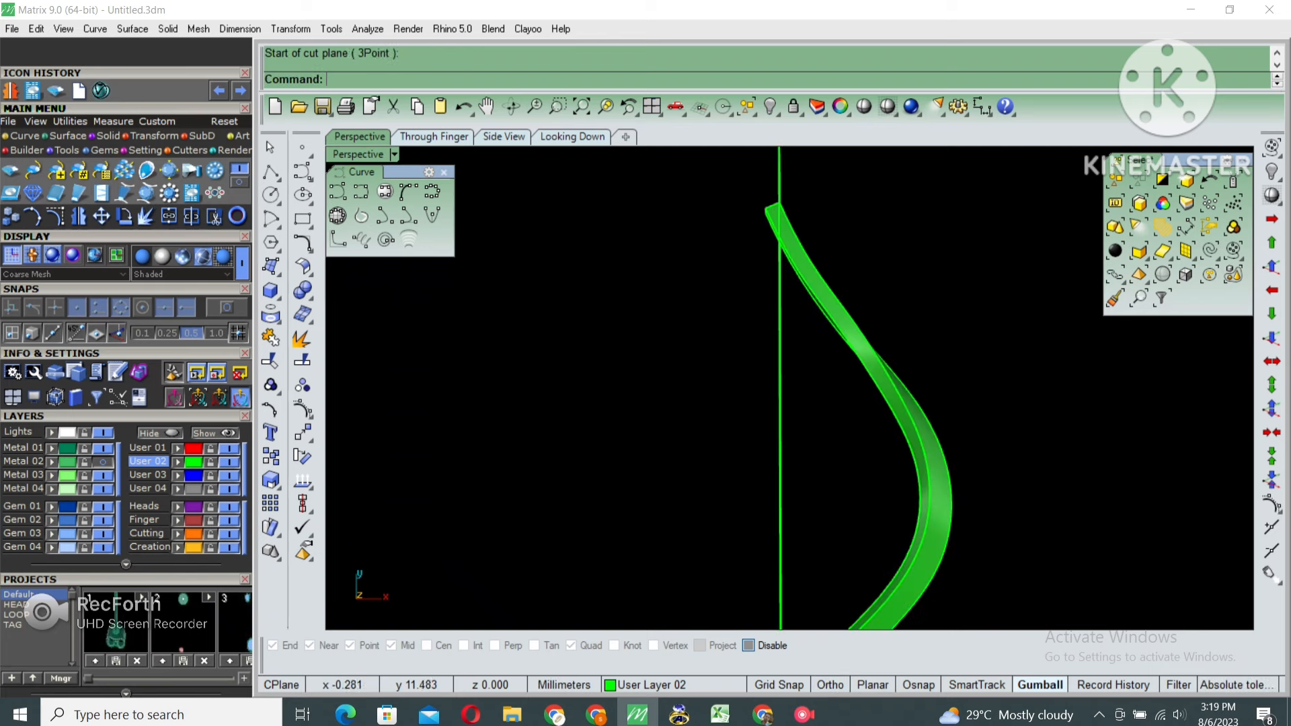
Move the cutting plane in the positive Y direction so it crosses only the frame's overlapping pointed end
{"action": "scroll", "coordinate": [758, 414], "scroll_direction": "down", "scroll_amount": 6}
{"action": "type", "text": "M"}
{"action": "key", "text": "Return"}
{"action": "left_click", "coordinate": [847, 586]}
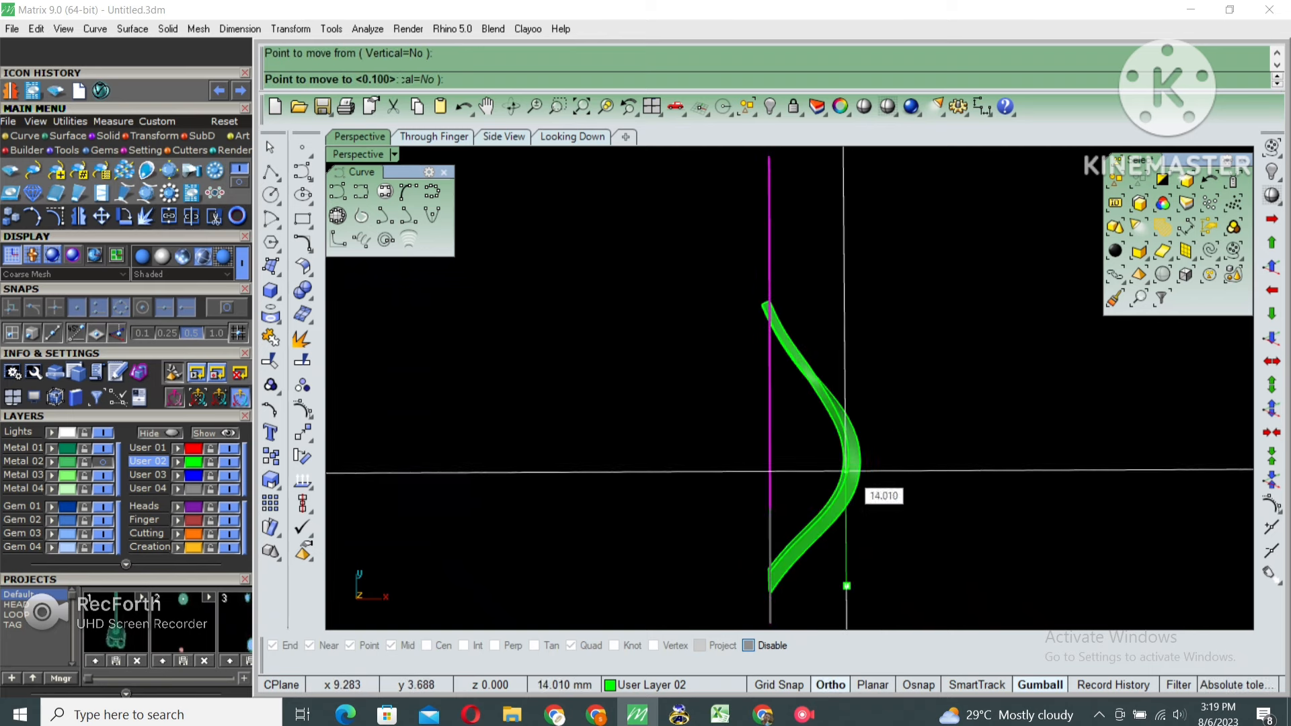
{"action": "left_click", "coordinate": [845, 394], "text": "shift"}
{"action": "key", "text": "Escape"}
{"action": "scroll", "coordinate": [785, 350], "scroll_direction": "up", "scroll_amount": 4}
{"action": "left_click", "coordinate": [785, 348]}
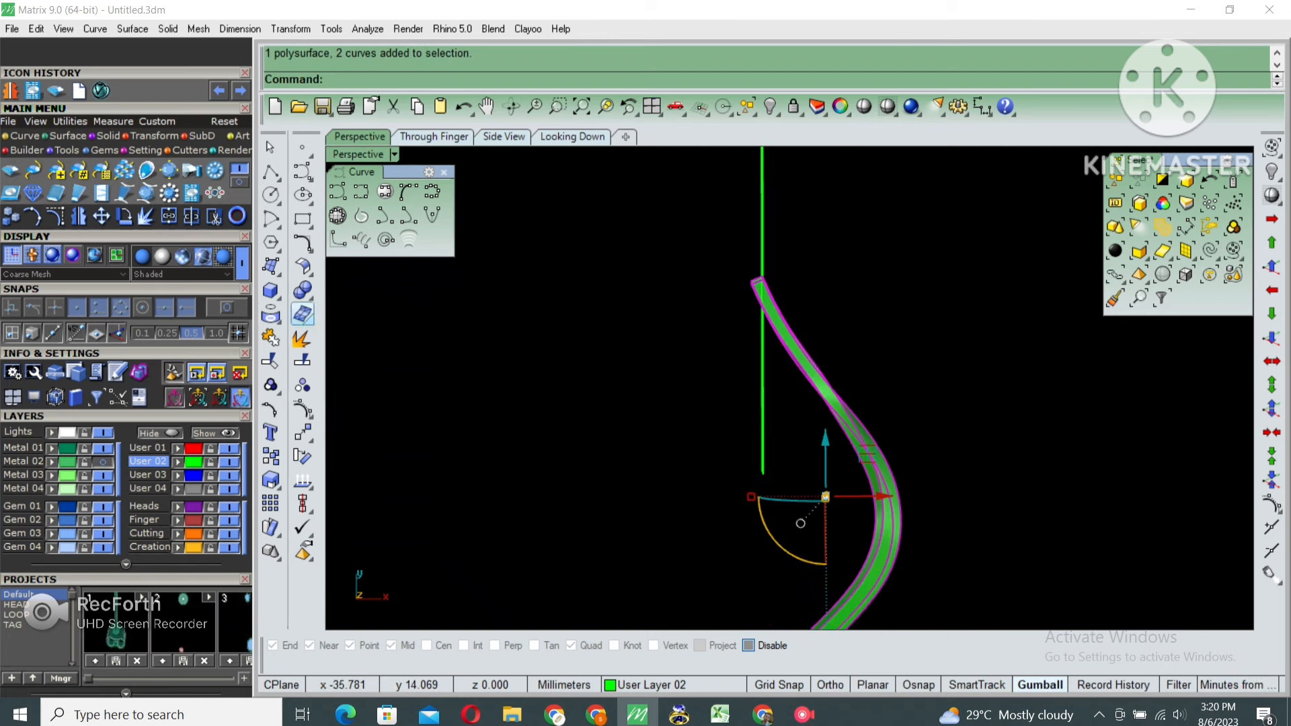
{"action": "left_click", "coordinate": [303, 292]}
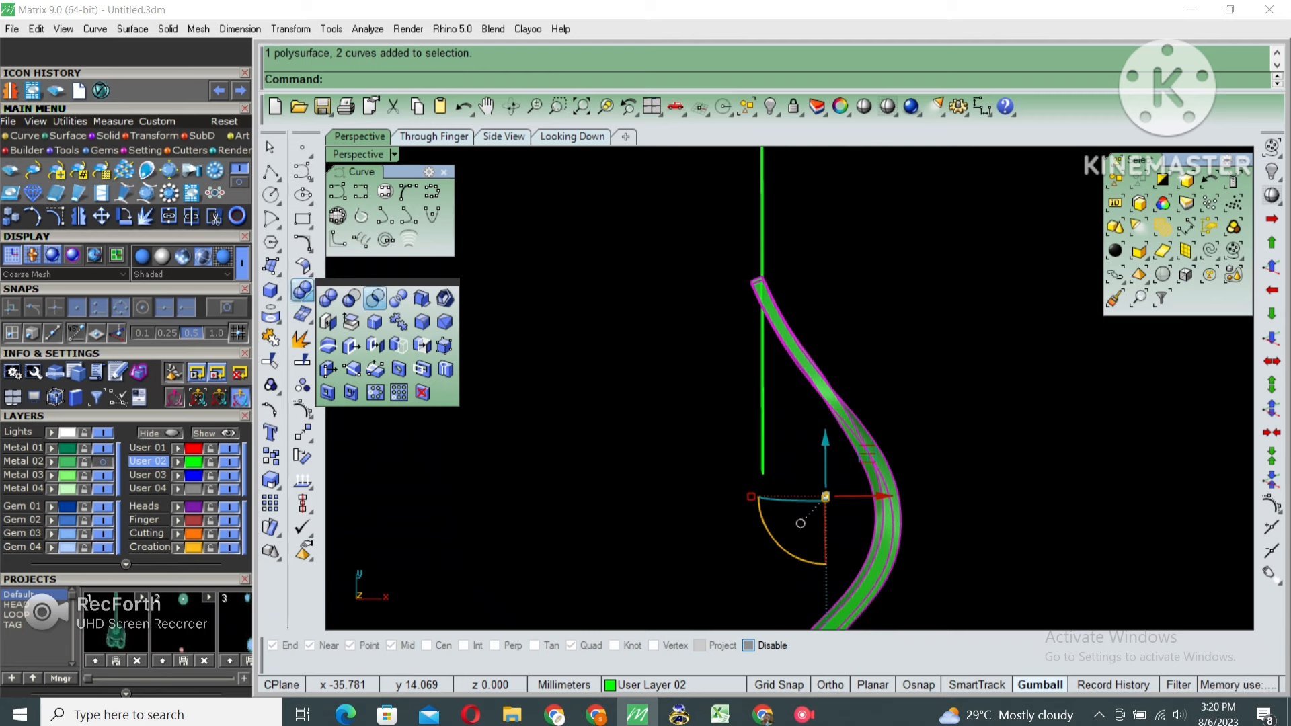
{"action": "left_click", "coordinate": [351, 298]}
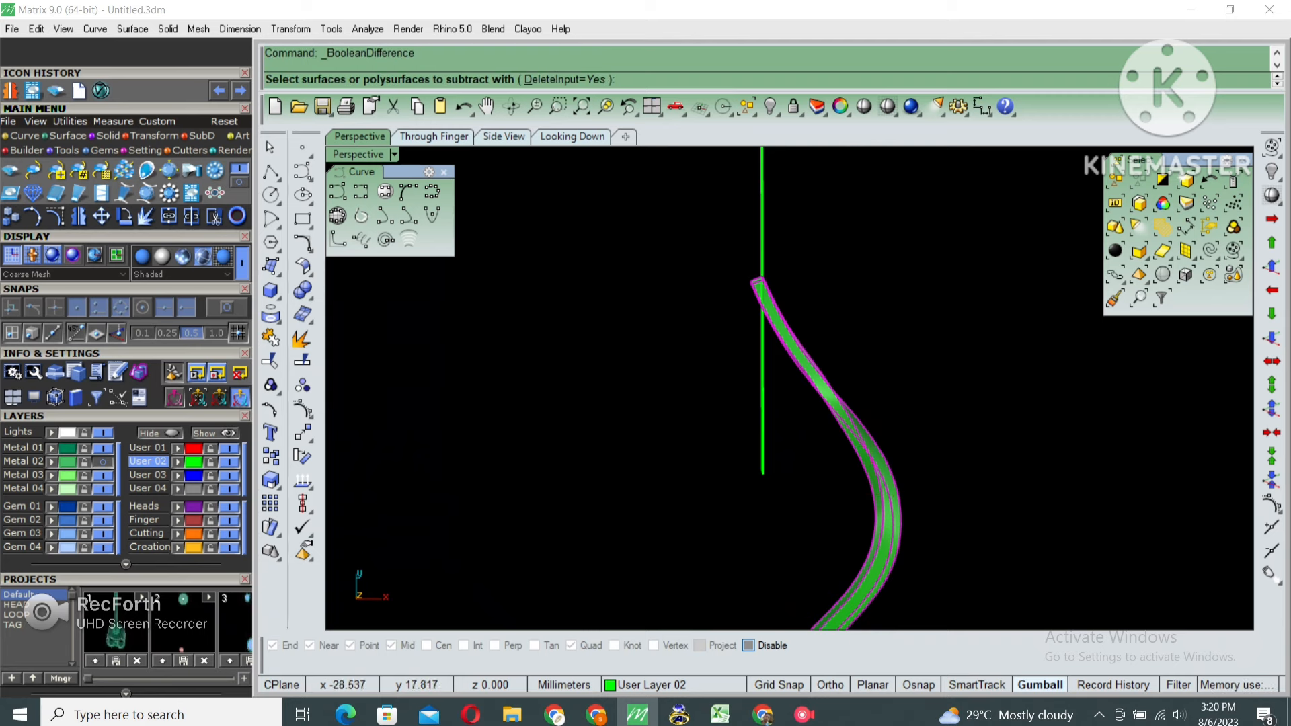
{"action": "key", "text": "Escape"}
Boolean split the half frame with the cutting plane, and remove the overhanging tip piece and the plane
{"action": "left_click", "coordinate": [277, 297]}
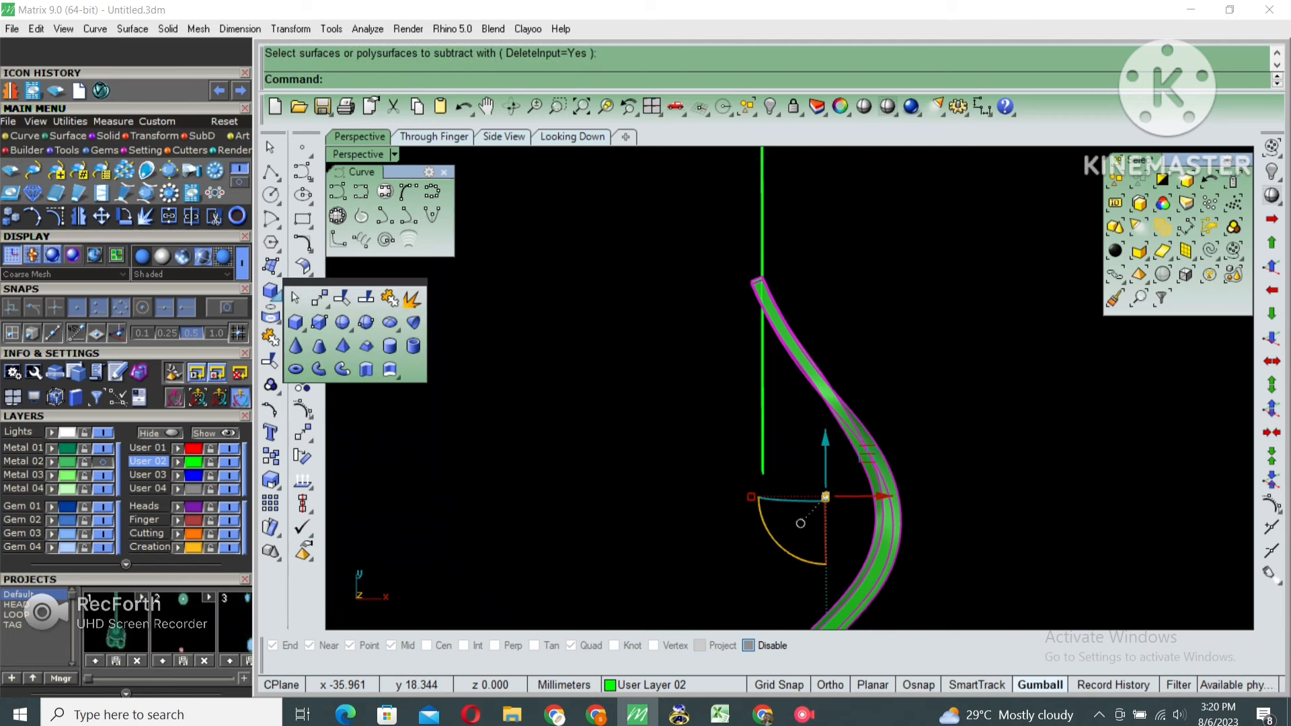
{"action": "left_click", "coordinate": [273, 293]}
{"action": "left_click", "coordinate": [303, 292]}
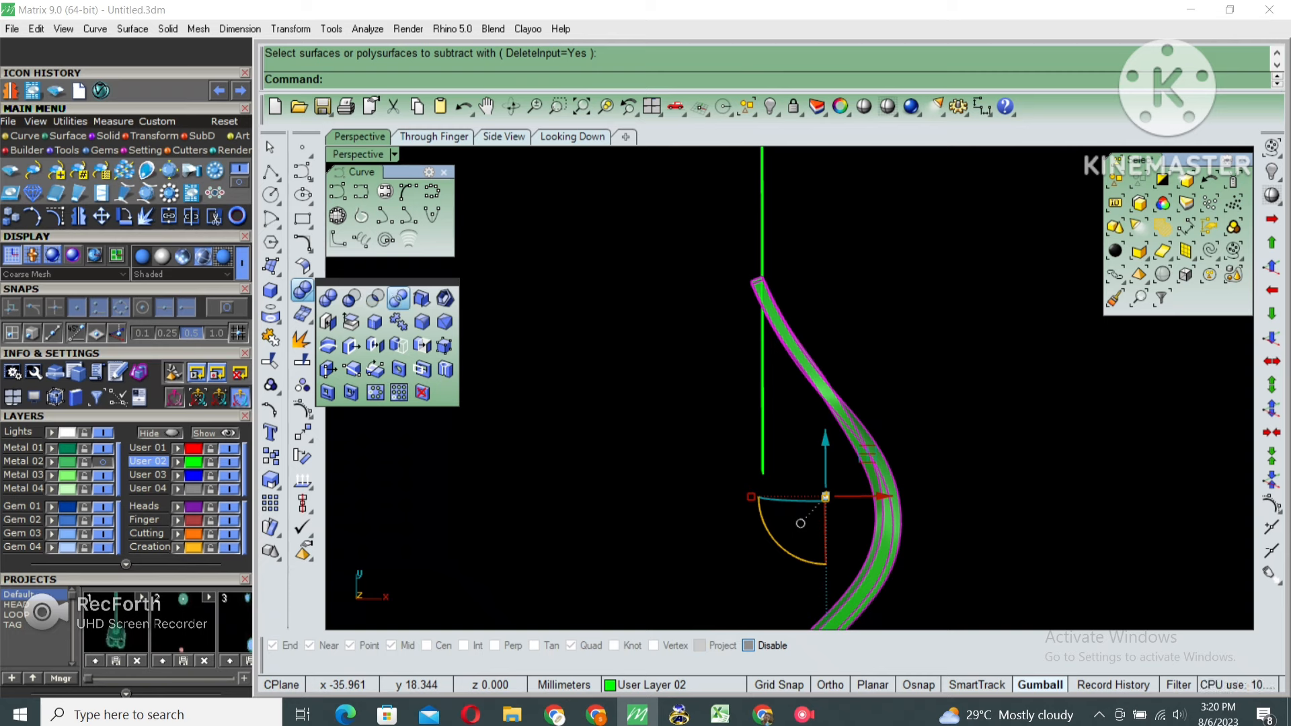
{"action": "left_click", "coordinate": [398, 298]}
{"action": "left_click", "coordinate": [763, 336]}
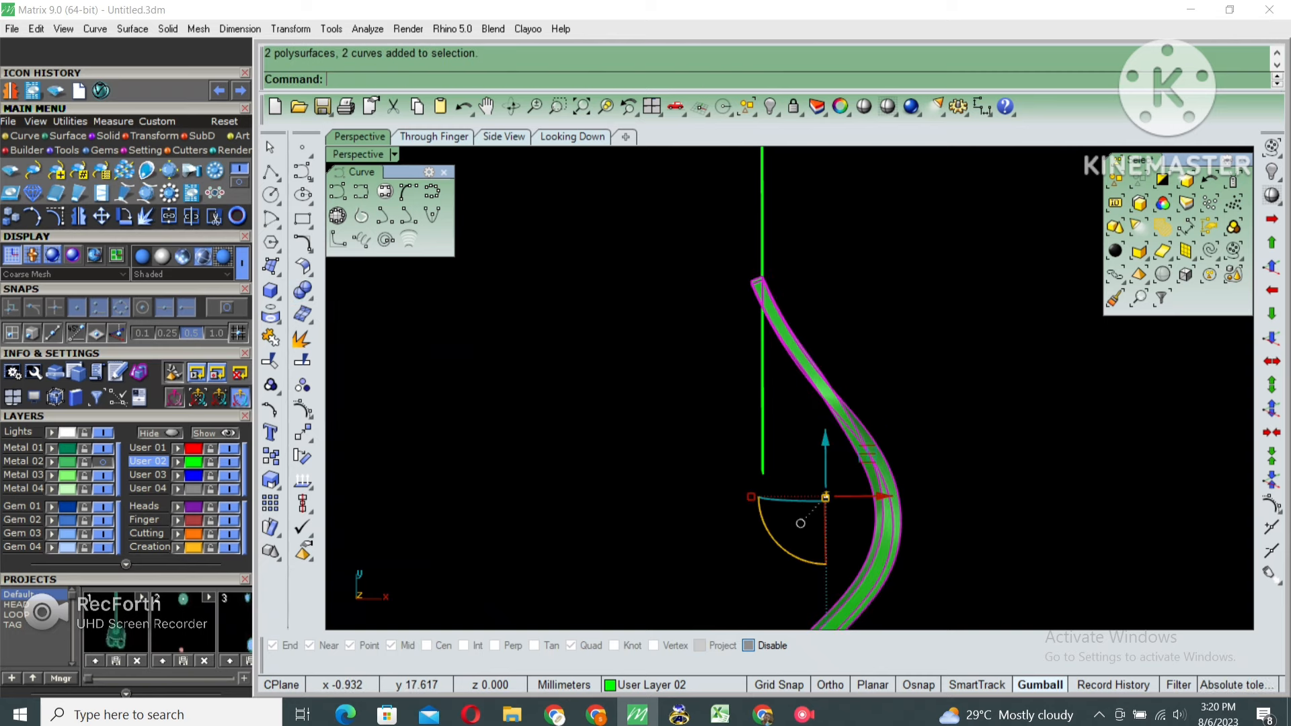
{"action": "key", "text": "Escape"}
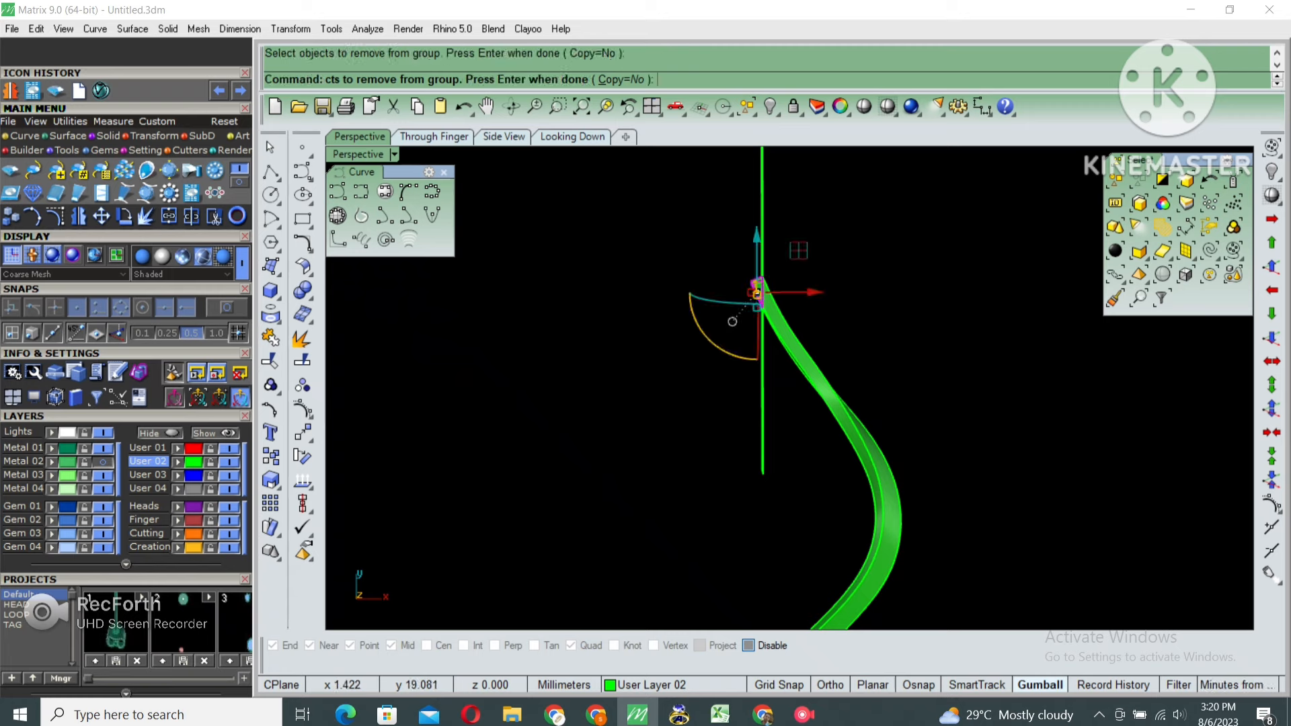
{"action": "left_click_drag", "start_coordinate": [808, 327], "coordinate": [728, 375]}
Mirror the trimmed half frame across the Y axis through the origin, keeping the original
{"action": "scroll", "coordinate": [728, 375], "scroll_direction": "down", "scroll_amount": 8}
{"action": "type", "text": "Mirror"}
{"action": "key", "text": "Return"}
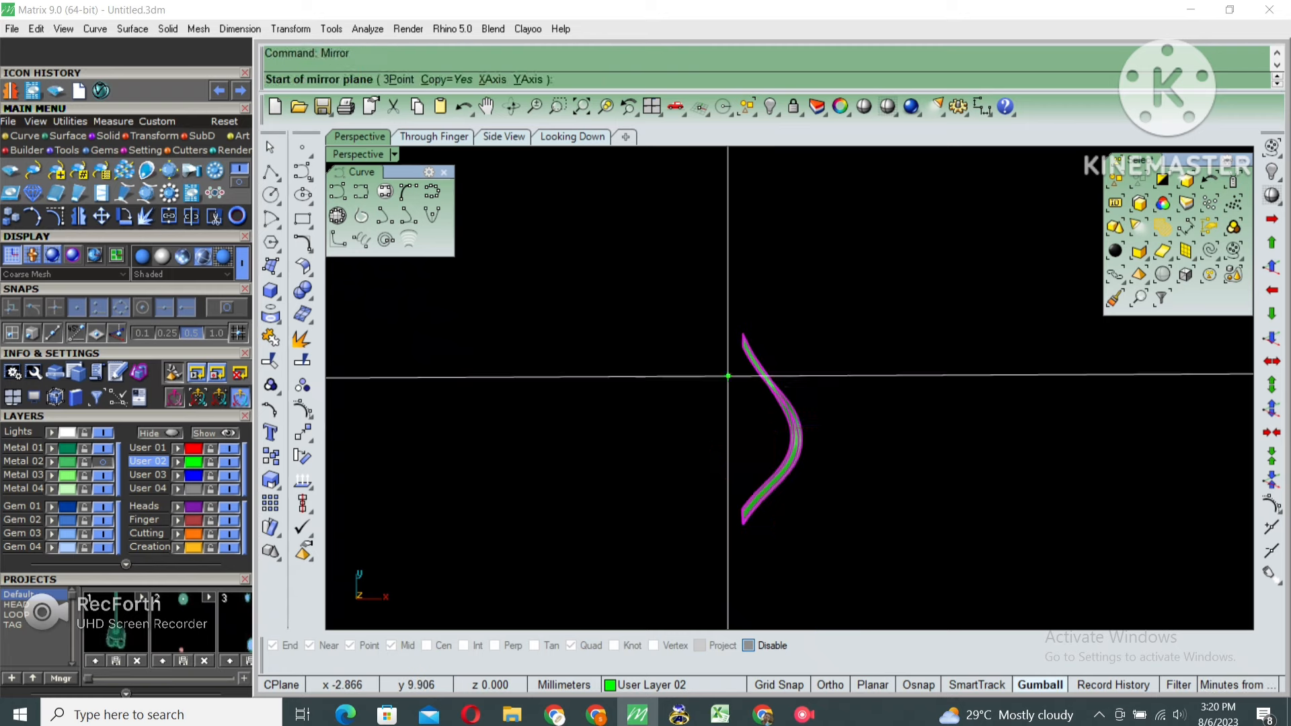
{"action": "type", "text": "0"}
{"action": "key", "text": "Return"}
{"action": "left_click", "coordinate": [727, 375], "text": "shift"}
{"action": "key", "text": "Escape"}
Show the hidden marquise gems and settings of all columns inside the drop frame
{"action": "mouse_move", "coordinate": [740, 363]}
{"action": "right_mouse_down"}
{"action": "mouse_move", "coordinate": [706, 350]}
{"action": "mouse_move", "coordinate": [625, 272]}
{"action": "mouse_move", "coordinate": [713, 322]}
{"action": "mouse_move", "coordinate": [726, 383]}
{"action": "right_mouse_up"}
{"action": "scroll", "coordinate": [706, 350], "scroll_direction": "up", "scroll_amount": 5}
{"action": "key", "text": "ctrl+a"}
{"action": "key", "text": "Return"}
{"action": "type", "text": "s"}
{"action": "key", "text": "Return"}
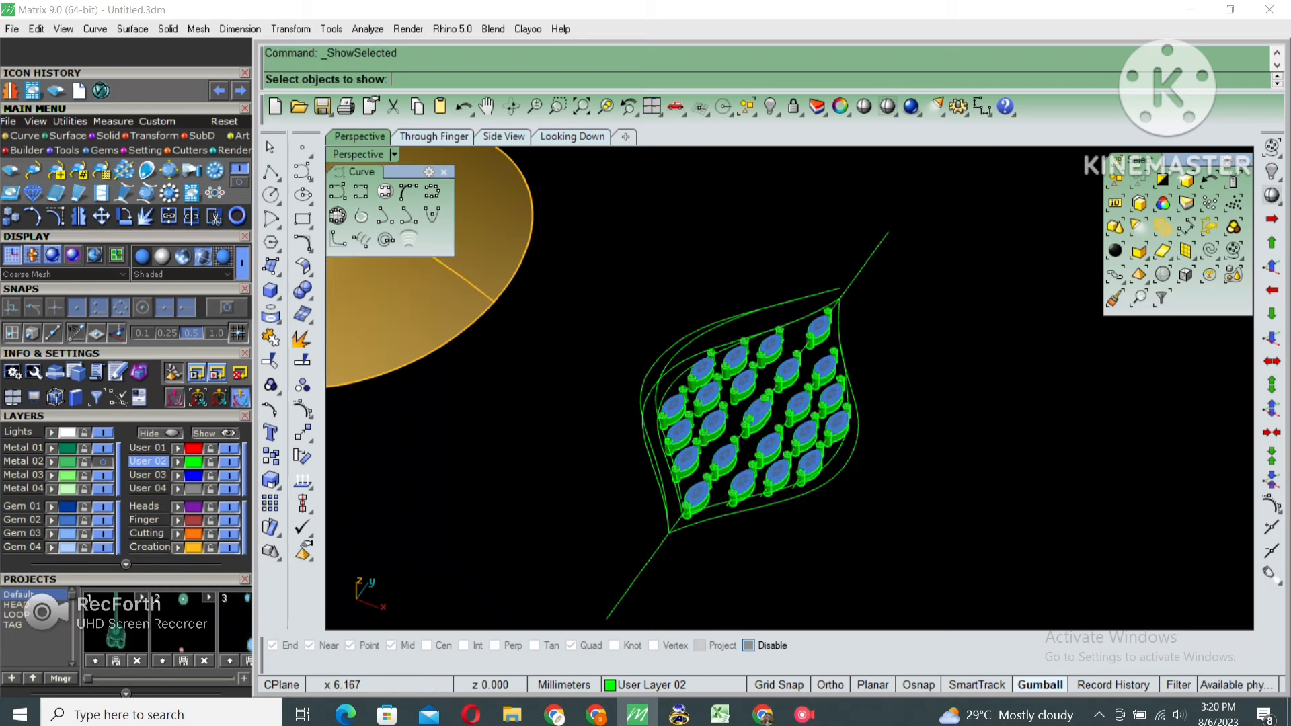
{"action": "scroll", "coordinate": [816, 426], "scroll_direction": "up", "scroll_amount": 6}
{"action": "left_click", "coordinate": [815, 427]}
{"action": "left_click", "coordinate": [707, 402]}
{"action": "left_click", "coordinate": [617, 368]}
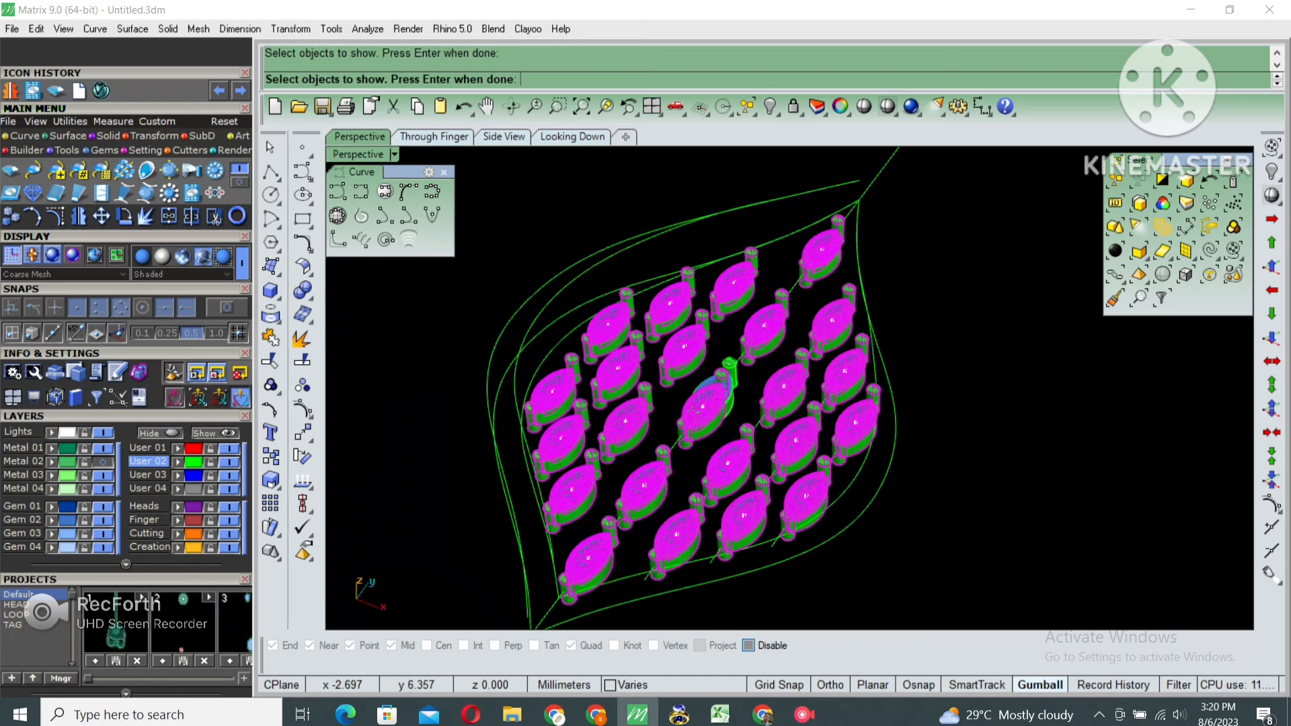
{"action": "scroll", "coordinate": [713, 377], "scroll_direction": "down", "scroll_amount": 3}
{"action": "right_click_drag", "start_coordinate": [712, 377], "coordinate": [659, 380]}
{"action": "scroll", "coordinate": [763, 345], "scroll_direction": "up", "scroll_amount": 3}
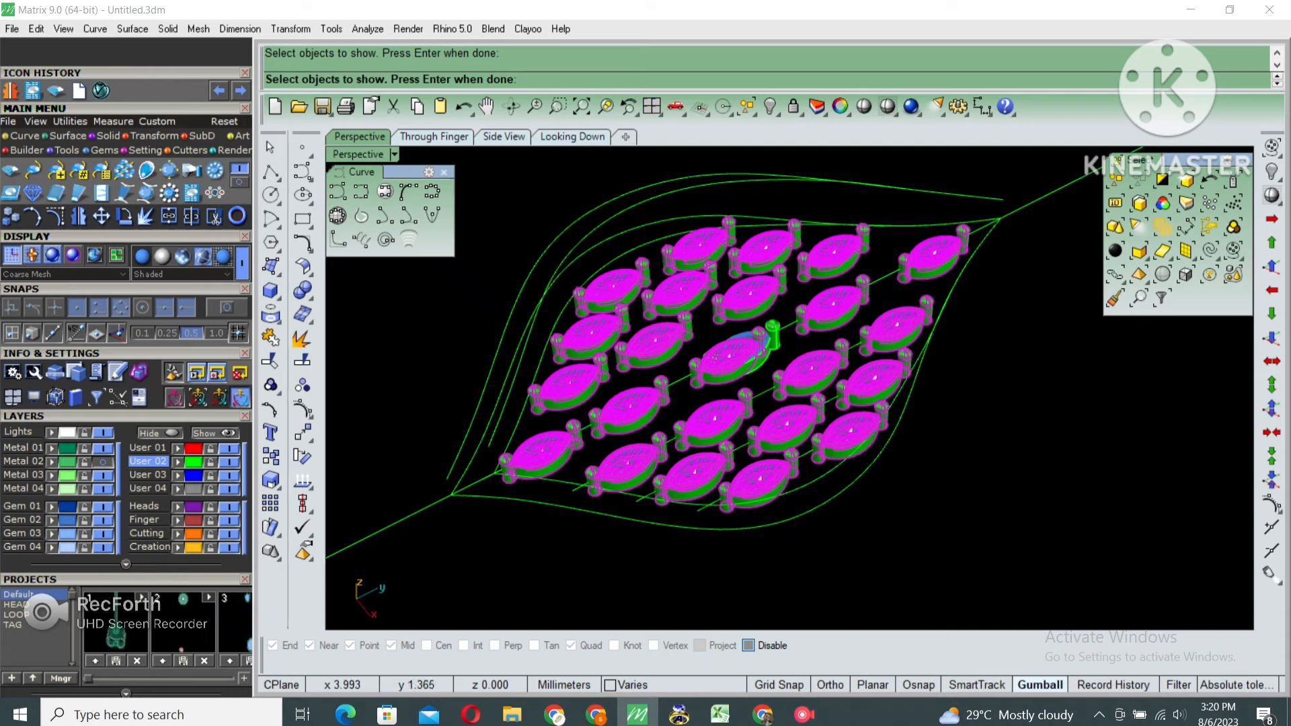
{"action": "key", "text": "Return"}
Show the hidden domed paraboloid surface next to the pendant
{"action": "right_click_drag", "start_coordinate": [851, 408], "coordinate": [788, 397]}
{"action": "key", "text": "Return"}
{"action": "scroll", "coordinate": [788, 397], "scroll_direction": "up", "scroll_amount": 3}
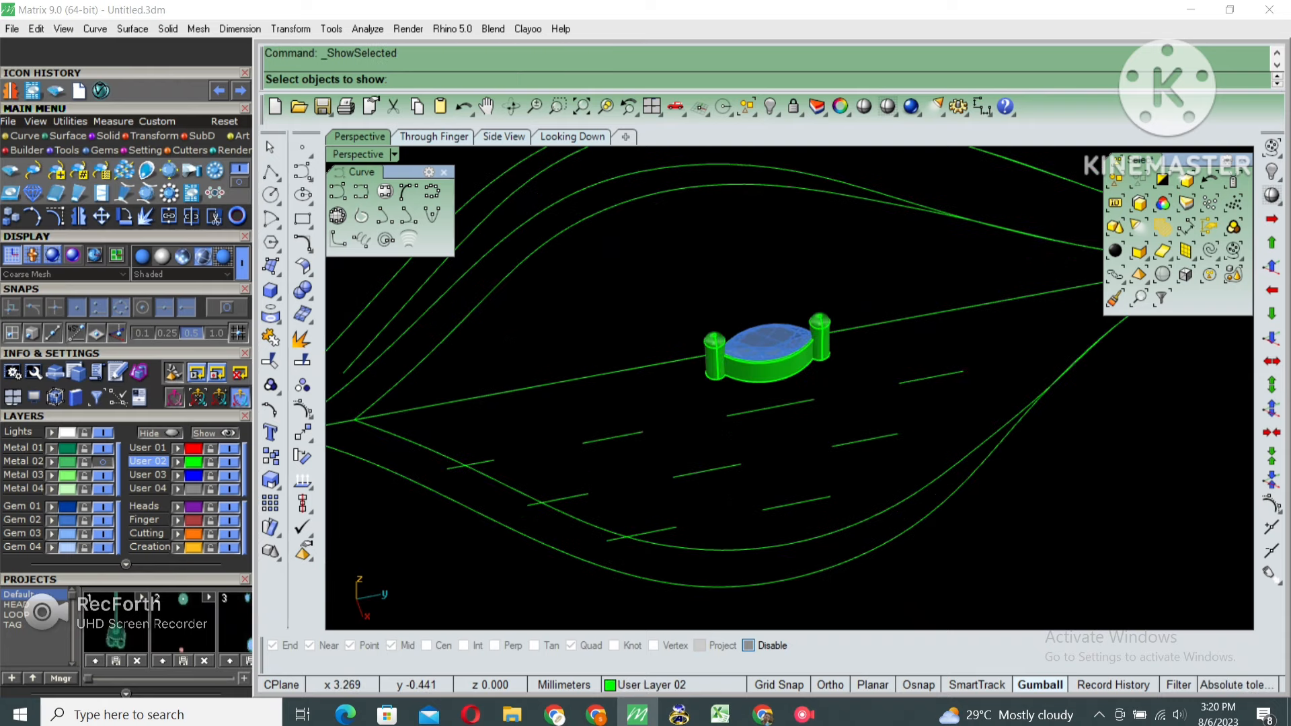
{"action": "scroll", "coordinate": [762, 437], "scroll_direction": "down", "scroll_amount": 3}
{"action": "key", "text": "Return"}
{"action": "mouse_move", "coordinate": [774, 371]}
{"action": "right_mouse_down"}
{"action": "mouse_move", "coordinate": [780, 409]}
{"action": "mouse_move", "coordinate": [753, 376]}
{"action": "right_mouse_up"}
{"action": "scroll", "coordinate": [776, 403], "scroll_direction": "down", "scroll_amount": 4}
{"action": "key", "text": "Return"}
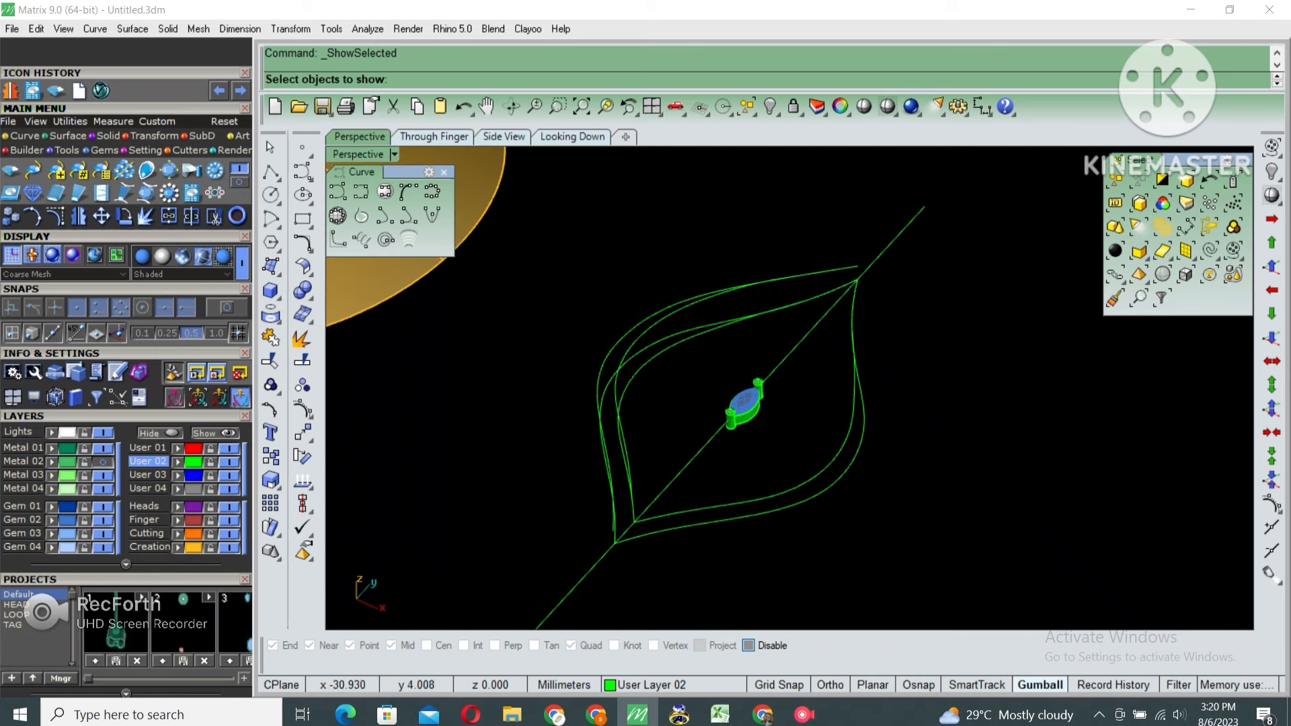
{"action": "key", "text": "Return"}
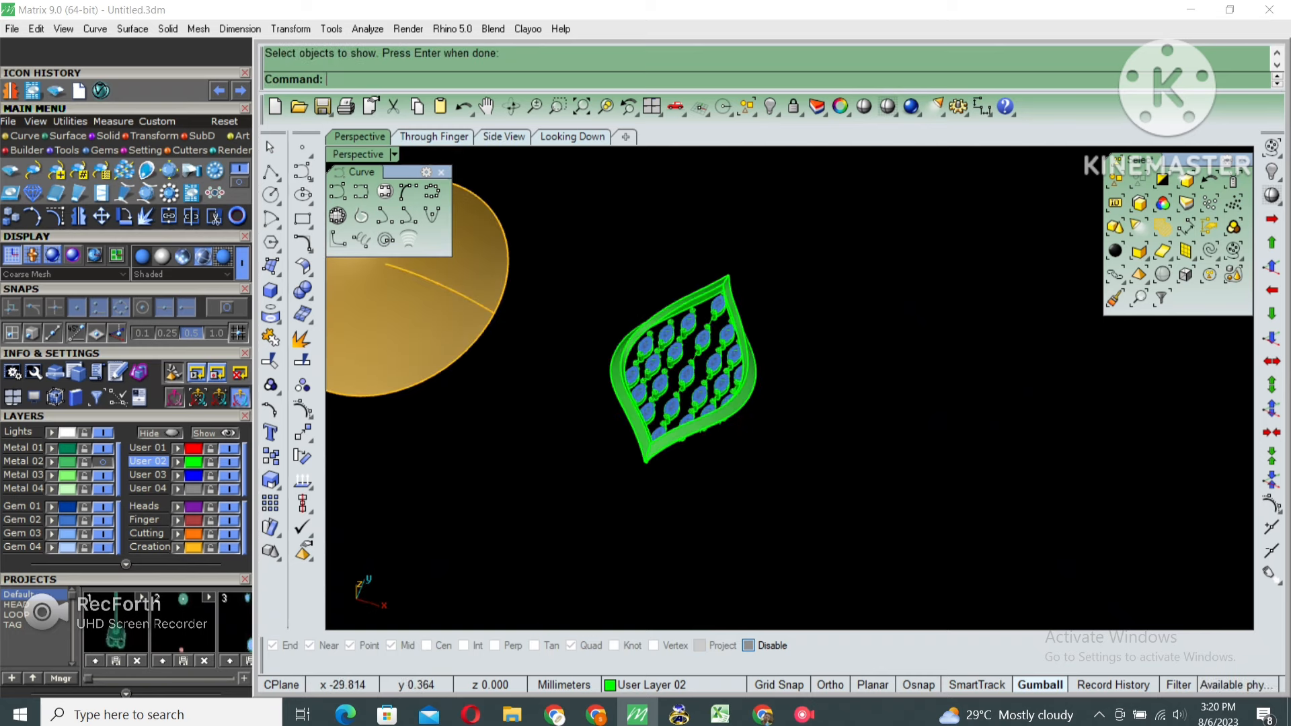
Copy the domed paraboloid surface along the X axis onto the pendant
{"action": "right_click_drag", "start_coordinate": [550, 317], "coordinate": [561, 341]}
{"action": "scroll", "coordinate": [562, 340], "scroll_direction": "down", "scroll_amount": 4}
{"action": "key", "text": "c"}
{"action": "left_click", "coordinate": [580, 374]}
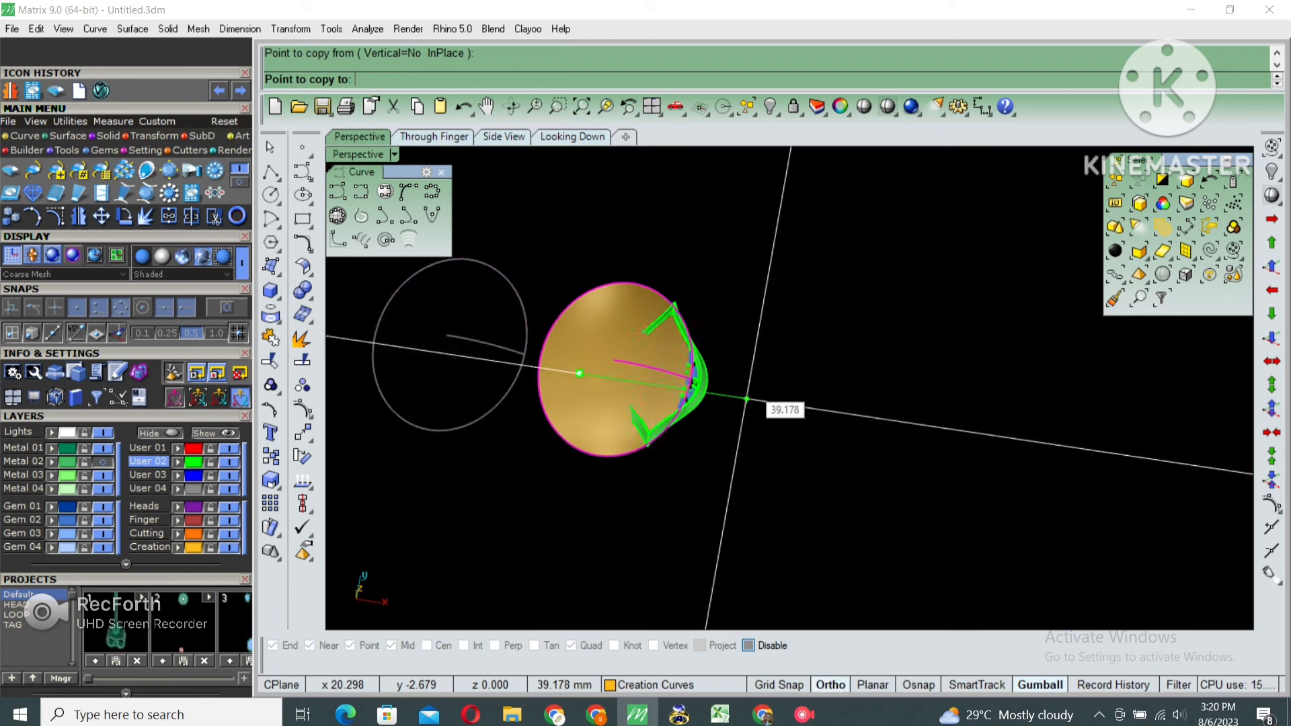
{"action": "key", "text": "Return"}
{"action": "left_click", "coordinate": [749, 385], "text": "shift"}
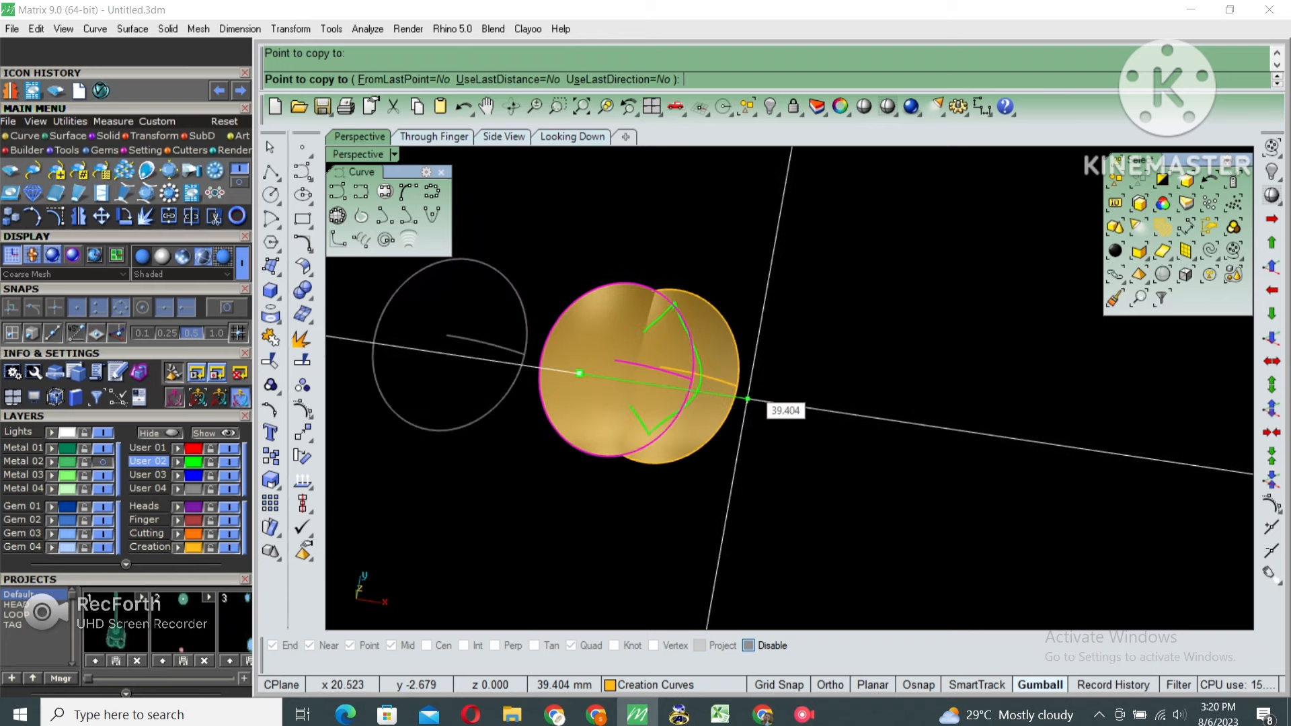
Hide the drop frame and project the outlines and centre points of all marquise settings onto the domed surface
{"action": "key", "text": "Return"}
{"action": "left_click", "coordinate": [698, 511]}
{"action": "right_click_drag", "start_coordinate": [698, 511], "coordinate": [688, 437]}
{"action": "scroll", "coordinate": [688, 437], "scroll_direction": "up", "scroll_amount": 4}
{"action": "left_click", "coordinate": [697, 432]}
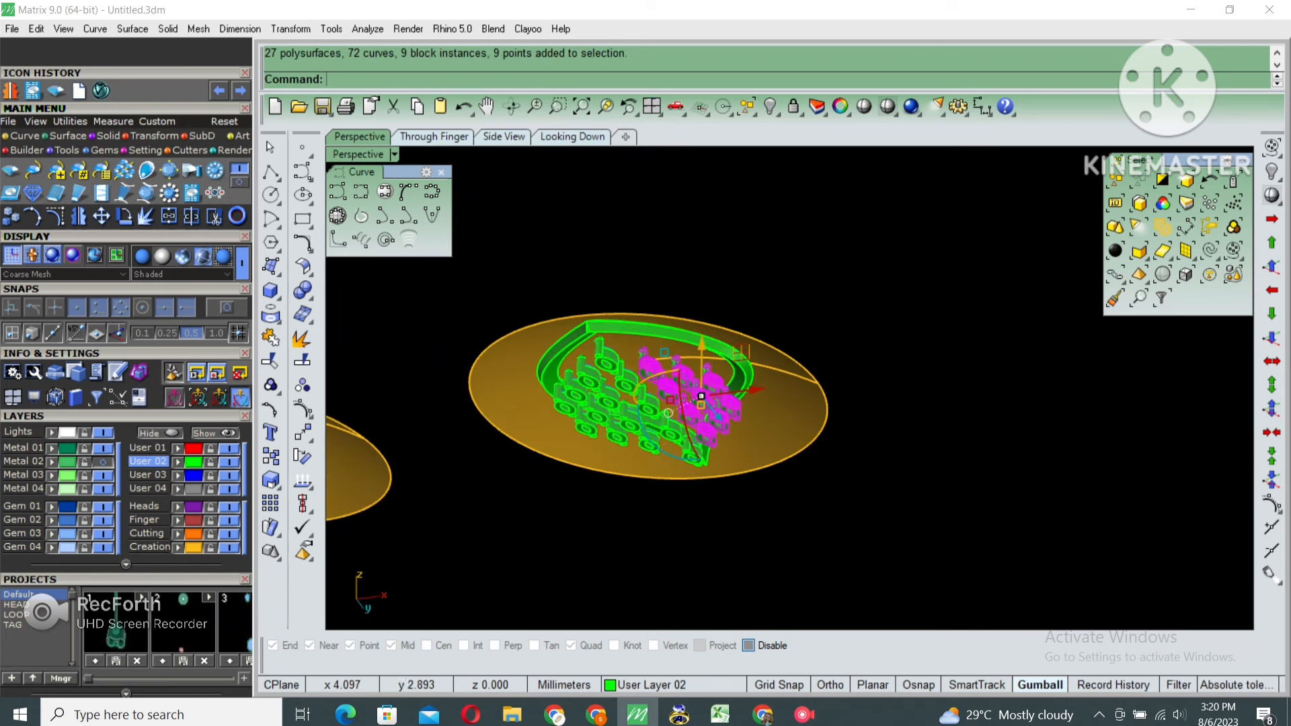
{"action": "left_click", "coordinate": [618, 421], "text": "shift"}
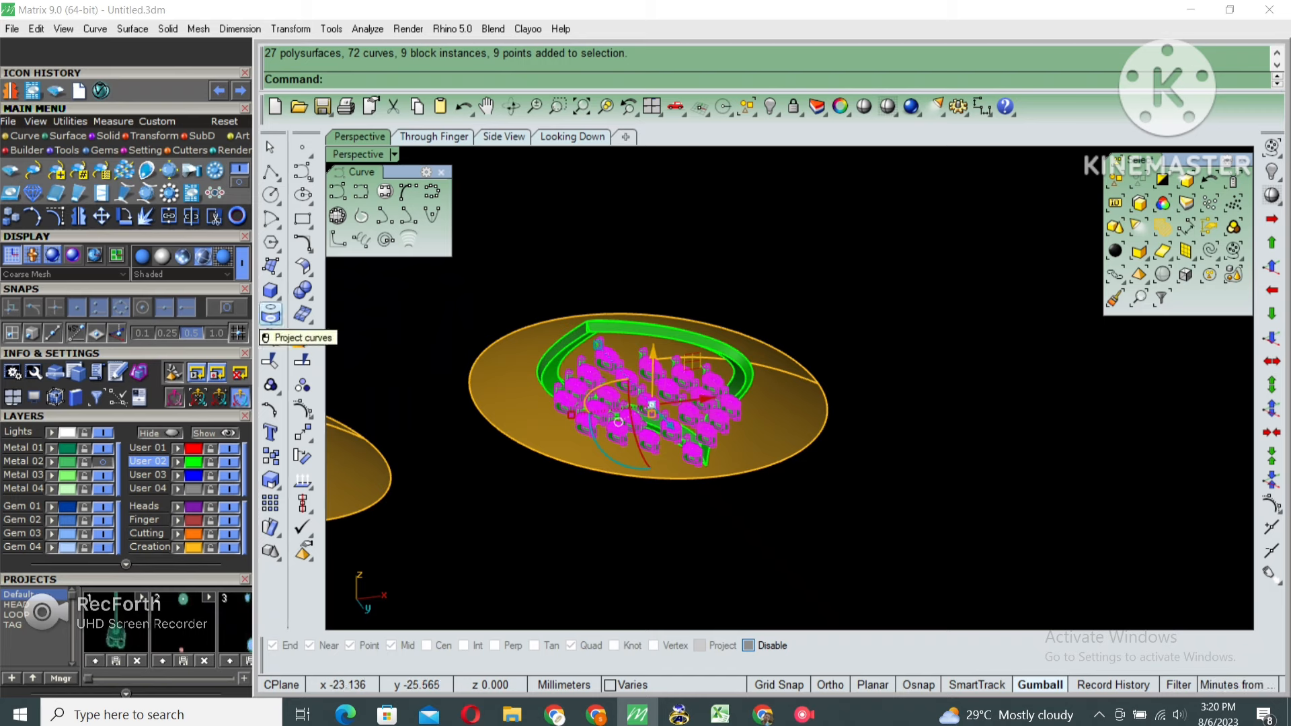
{"action": "mouse_move", "coordinate": [618, 422]}
{"action": "right_mouse_down"}
{"action": "mouse_move", "coordinate": [615, 378]}
{"action": "mouse_move", "coordinate": [629, 437]}
{"action": "right_mouse_up"}
{"action": "left_click", "coordinate": [613, 382], "text": "shift"}
{"action": "type", "text": "hide"}
{"action": "key", "text": "Return"}
{"action": "type", "text": "hes to project"}
{"action": "key", "text": "Return"}
{"action": "left_click", "coordinate": [629, 437]}
{"action": "key", "text": "Return"}
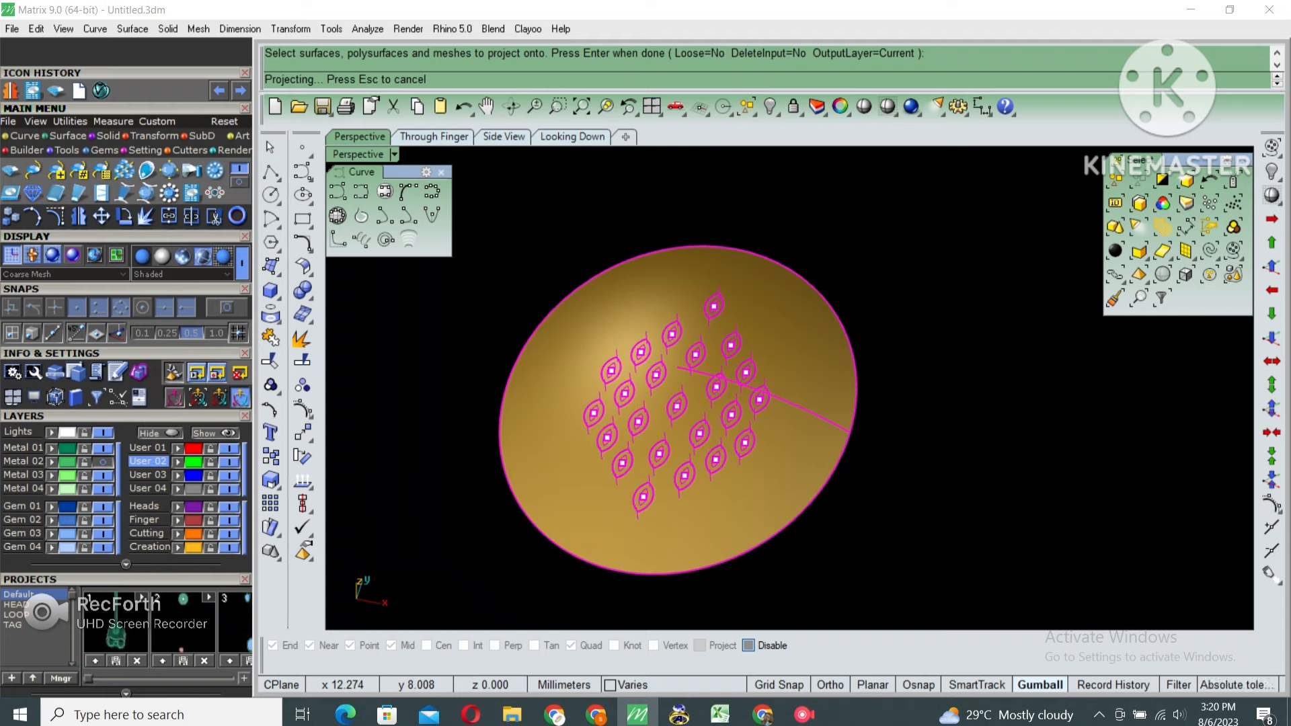
Select all columns of marquise gems and settings beneath the dome and hide them
{"action": "right_click_drag", "start_coordinate": [729, 444], "coordinate": [683, 323]}
{"action": "left_click_drag", "start_coordinate": [697, 461], "coordinate": [833, 394]}
{"action": "right_click_drag", "start_coordinate": [833, 394], "coordinate": [847, 380]}
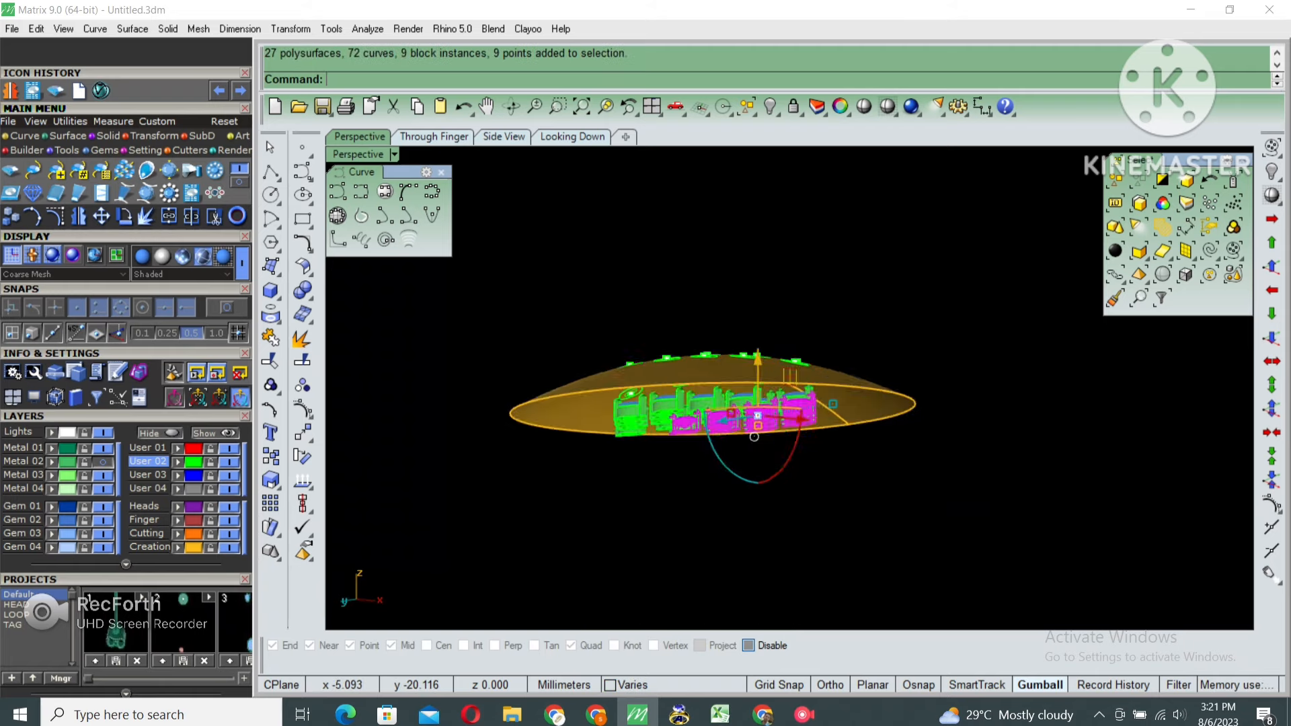
{"action": "right_click_drag", "start_coordinate": [754, 437], "coordinate": [754, 464]}
{"action": "scroll", "coordinate": [685, 404], "scroll_direction": "up", "scroll_amount": 2}
{"action": "left_click", "coordinate": [675, 390], "text": "shift"}
{"action": "left_click", "coordinate": [717, 397], "text": "shift"}
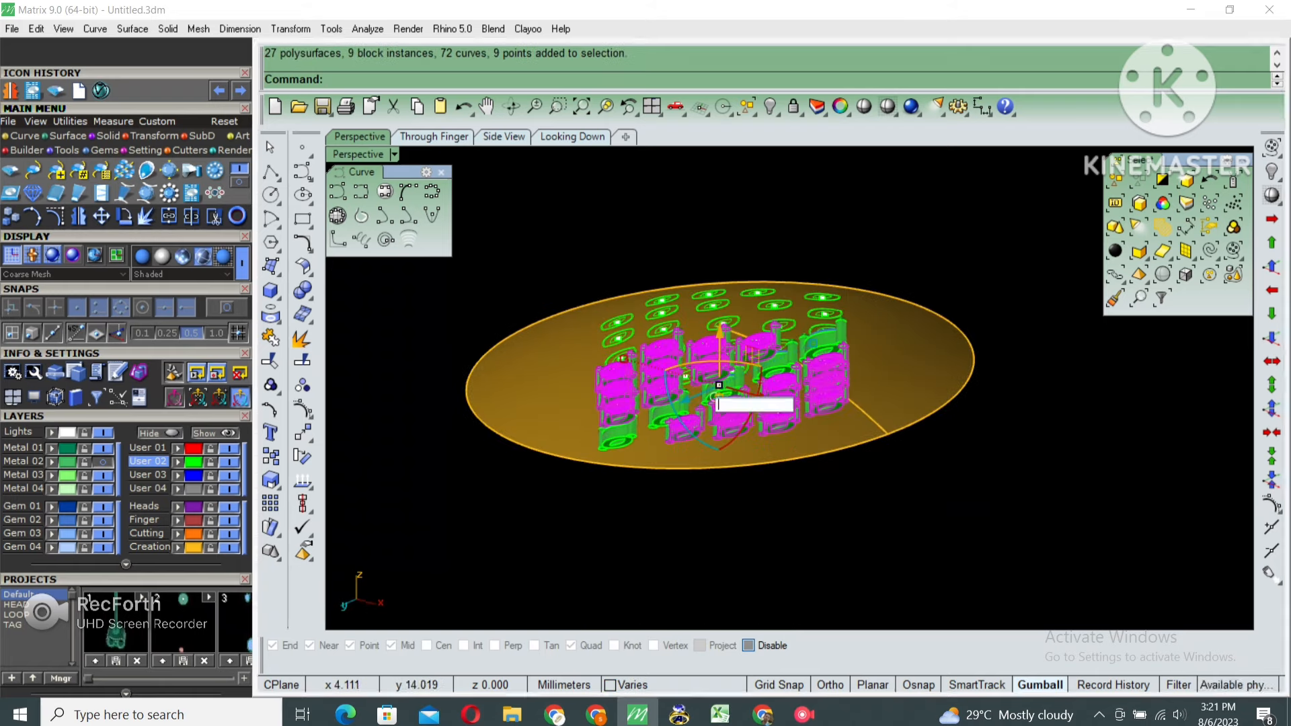
{"action": "left_click", "coordinate": [666, 413], "text": "shift"}
{"action": "scroll", "coordinate": [712, 410], "scroll_direction": "down", "scroll_amount": 2}
{"action": "right_click_drag", "start_coordinate": [729, 370], "coordinate": [703, 514]}
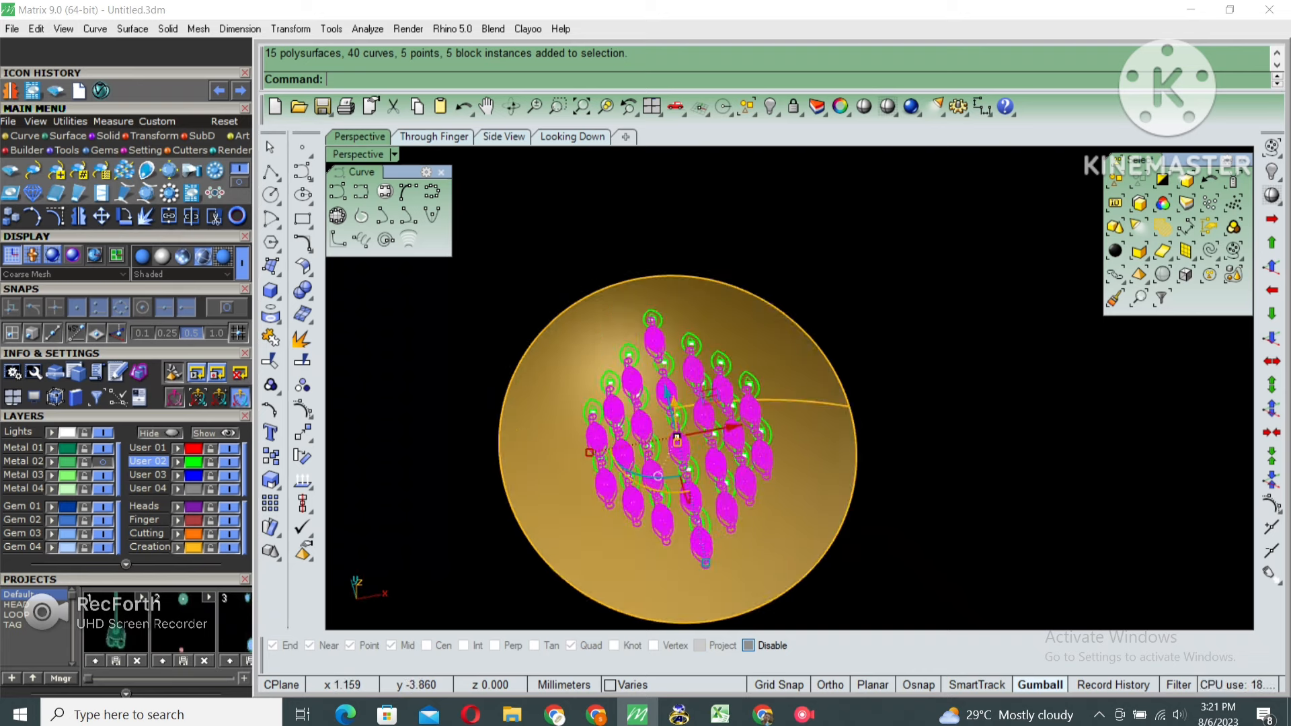
{"action": "key", "text": "ctrl+h"}
Show only the hidden original marquise gem and setting at the origin beneath the dome
{"action": "key", "text": "ctrl+shift+h"}
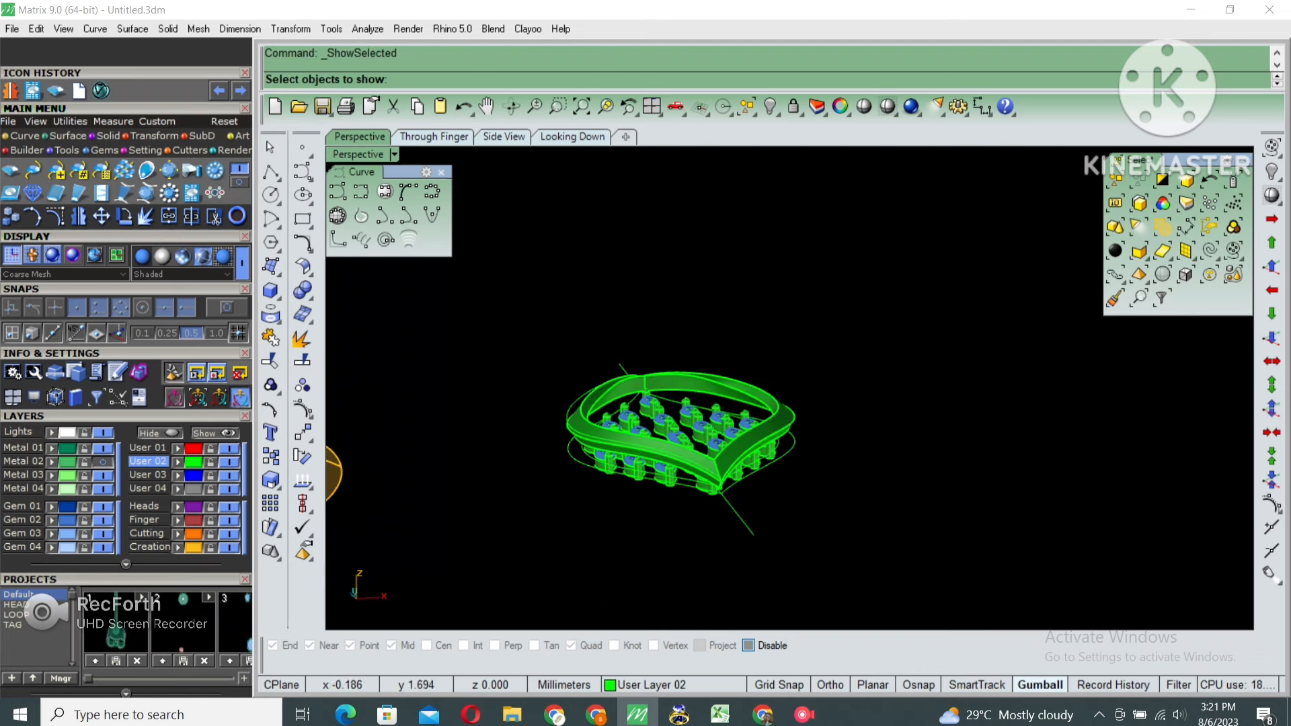
{"action": "right_click_drag", "start_coordinate": [706, 222], "coordinate": [693, 309]}
{"action": "scroll", "coordinate": [692, 310], "scroll_direction": "up", "scroll_amount": 5}
{"action": "left_click", "coordinate": [750, 326]}
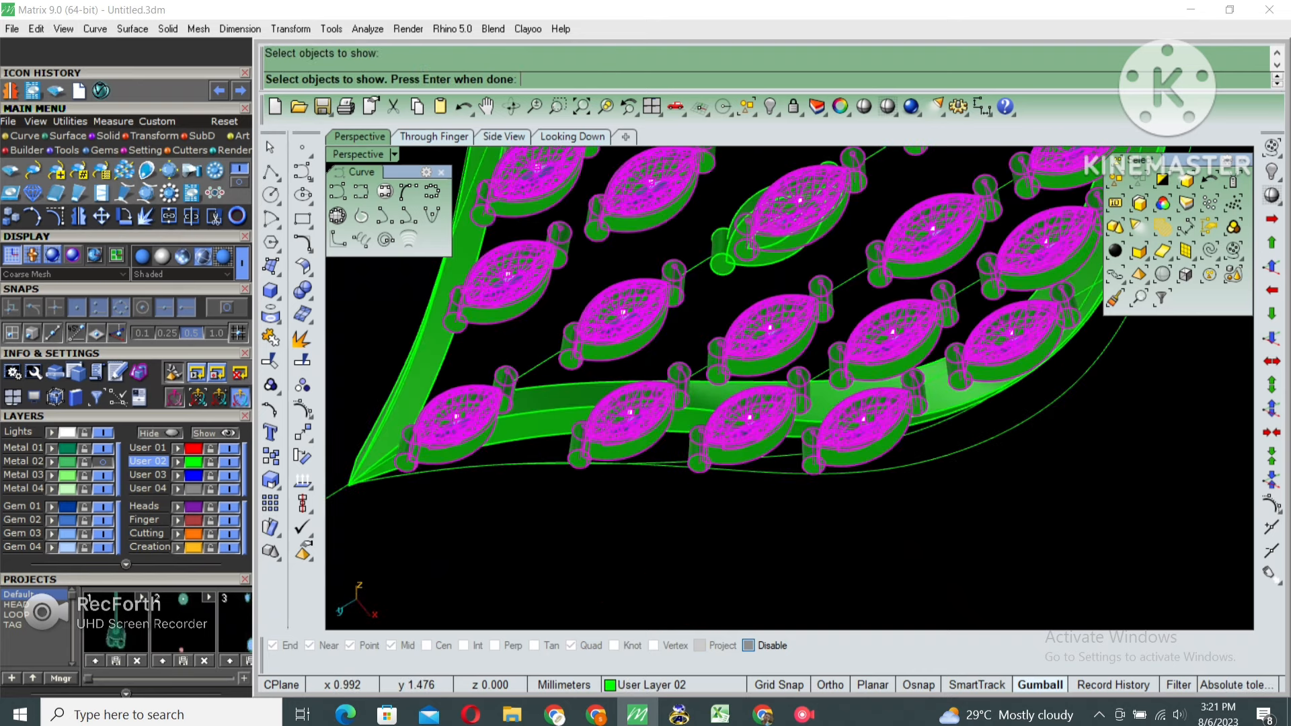
{"action": "scroll", "coordinate": [743, 310], "scroll_direction": "down", "scroll_amount": 6}
{"action": "scroll", "coordinate": [773, 235], "scroll_direction": "up", "scroll_amount": 3}
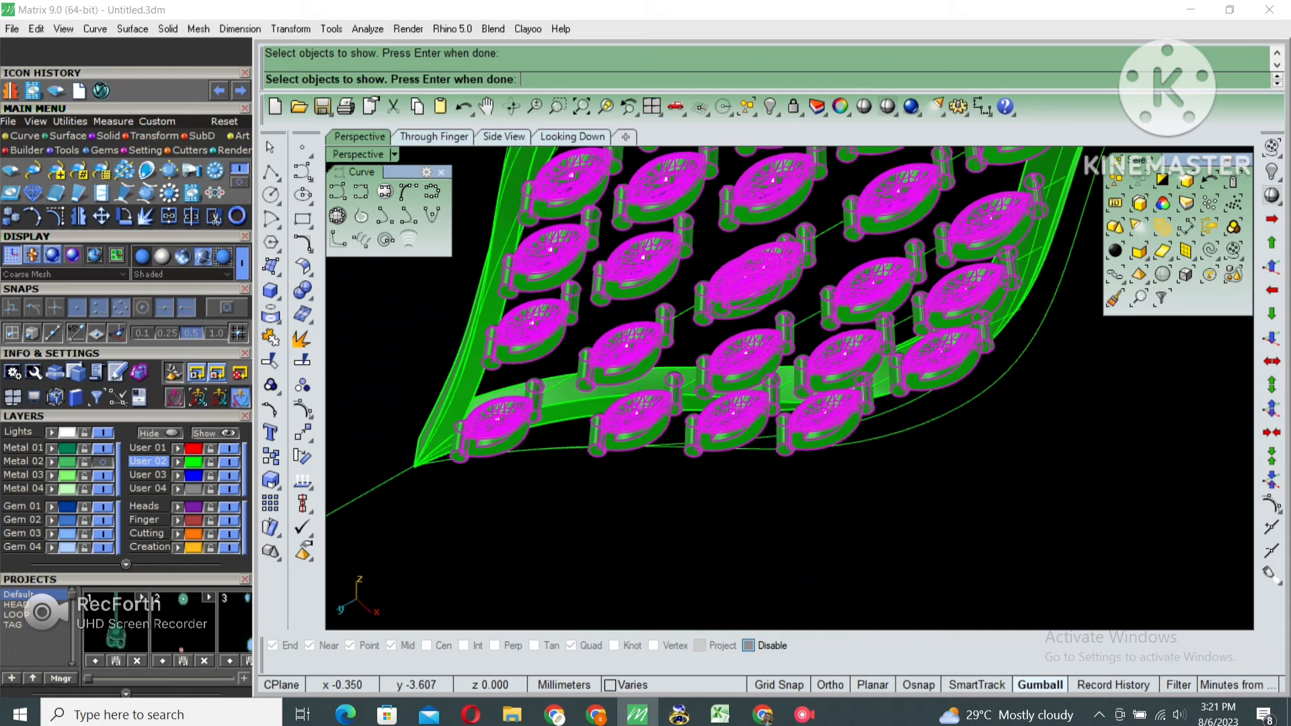
{"action": "left_click", "coordinate": [793, 250], "text": "ctrl"}
{"action": "right_click", "coordinate": [793, 255]}
{"action": "scroll", "coordinate": [786, 262], "scroll_direction": "down", "scroll_amount": 5}
{"action": "right_click_drag", "start_coordinate": [780, 289], "coordinate": [746, 228]}
Set up Orient on Surface for the marquise setting on the dome: base point 0, Y-axis reference, scale 1.0, Rigid, rotation prompt and Copy=Yes
{"action": "left_click", "coordinate": [291, 29]}
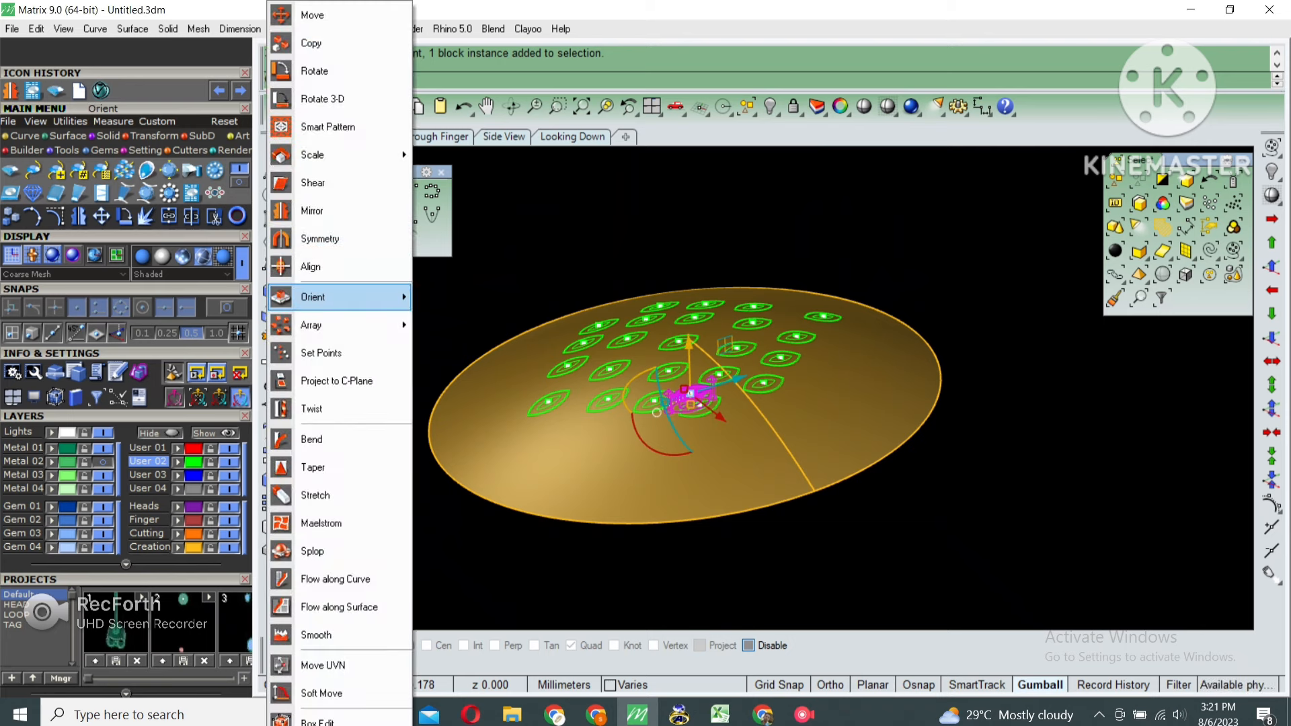
{"action": "mouse_move", "coordinate": [316, 325]}
{"action": "mouse_move", "coordinate": [316, 297]}
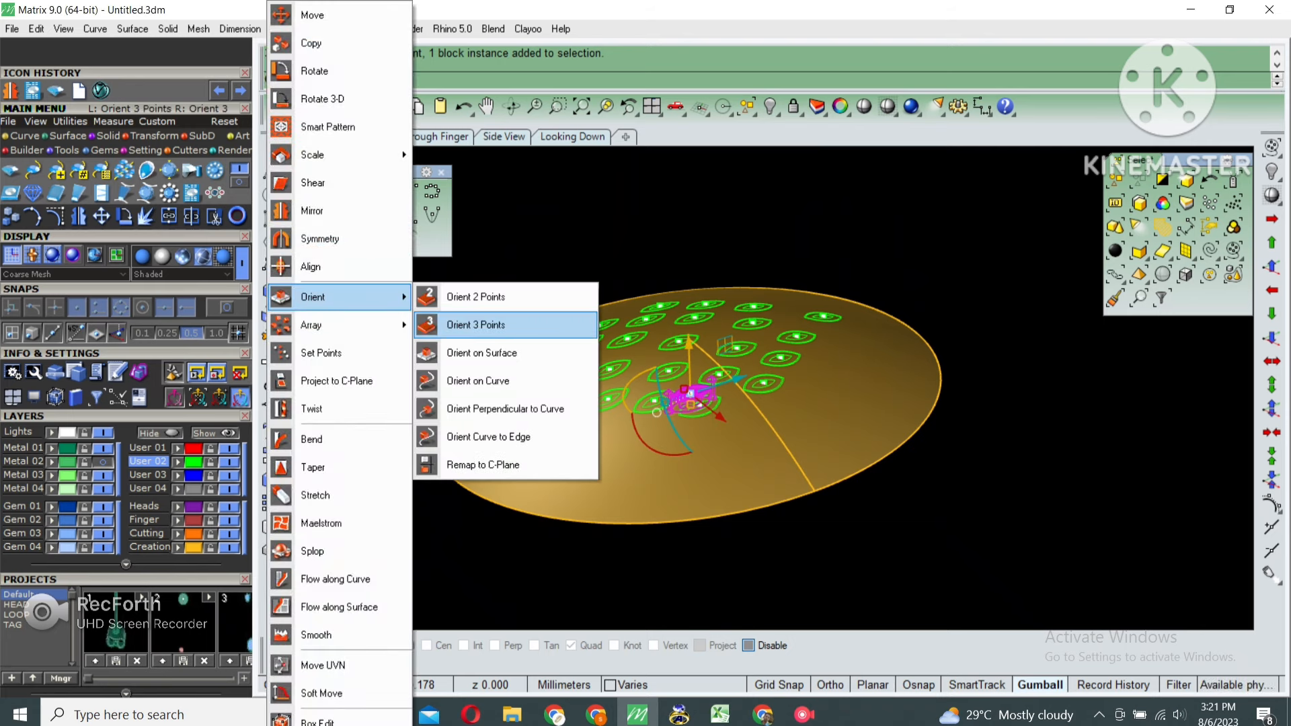
{"action": "left_click", "coordinate": [481, 353]}
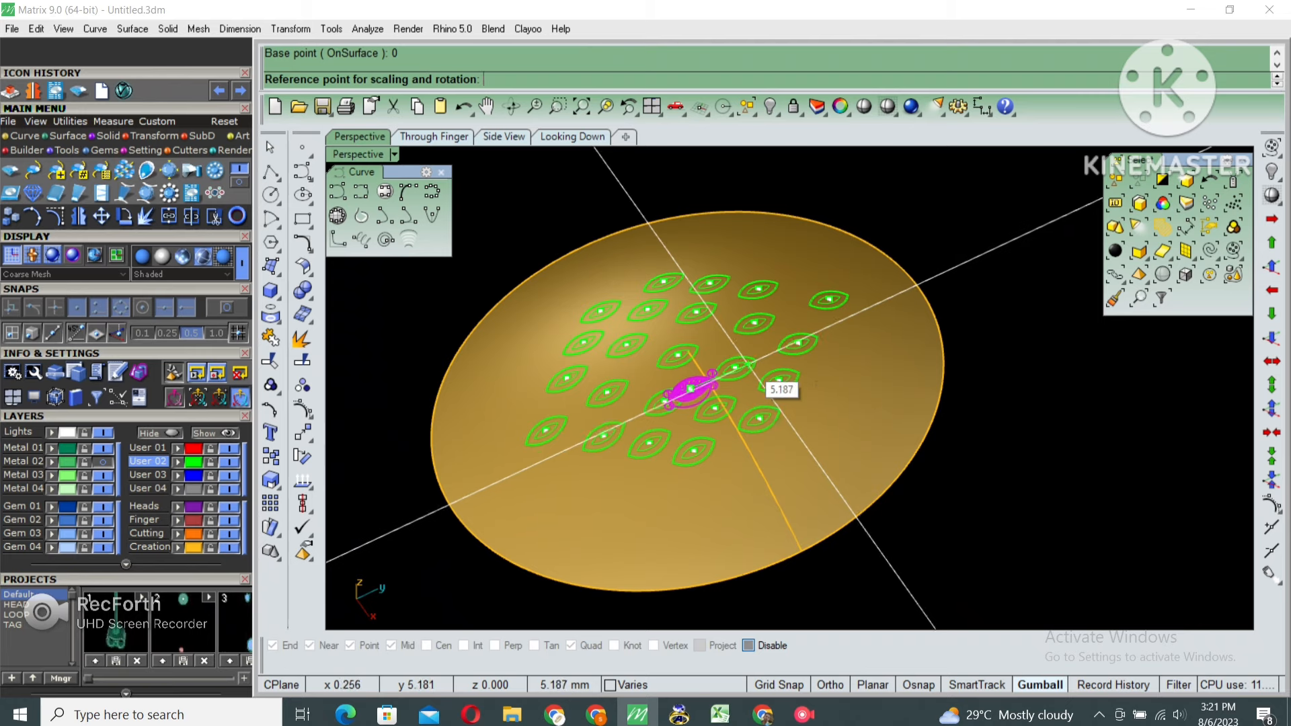
{"action": "key", "text": "F8"}
{"action": "left_click", "coordinate": [870, 304]}
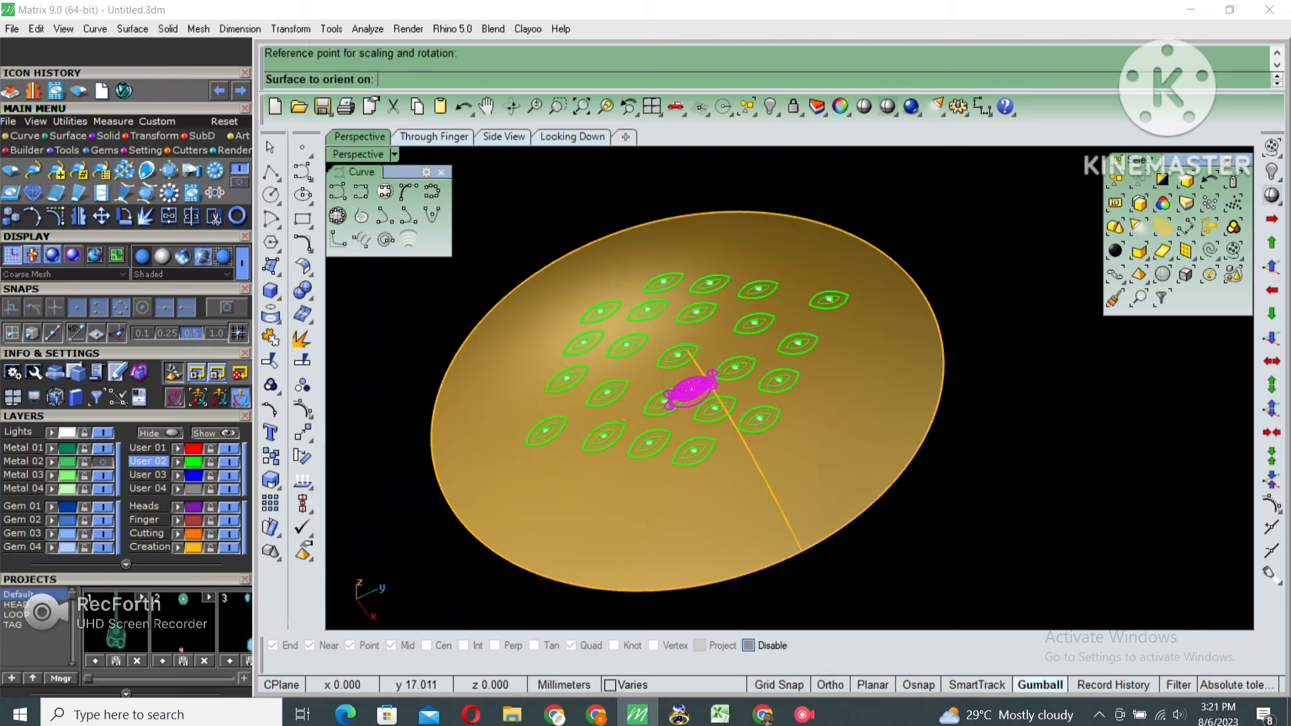
{"action": "left_click", "coordinate": [870, 304]}
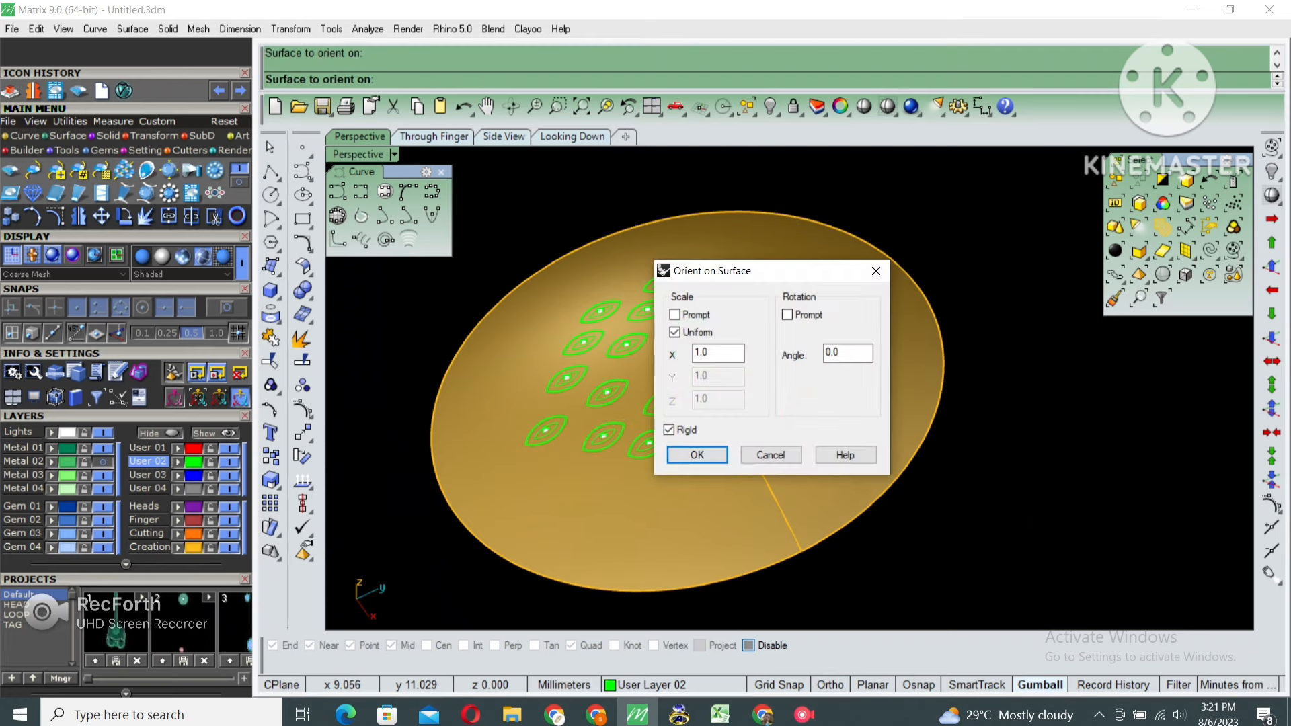
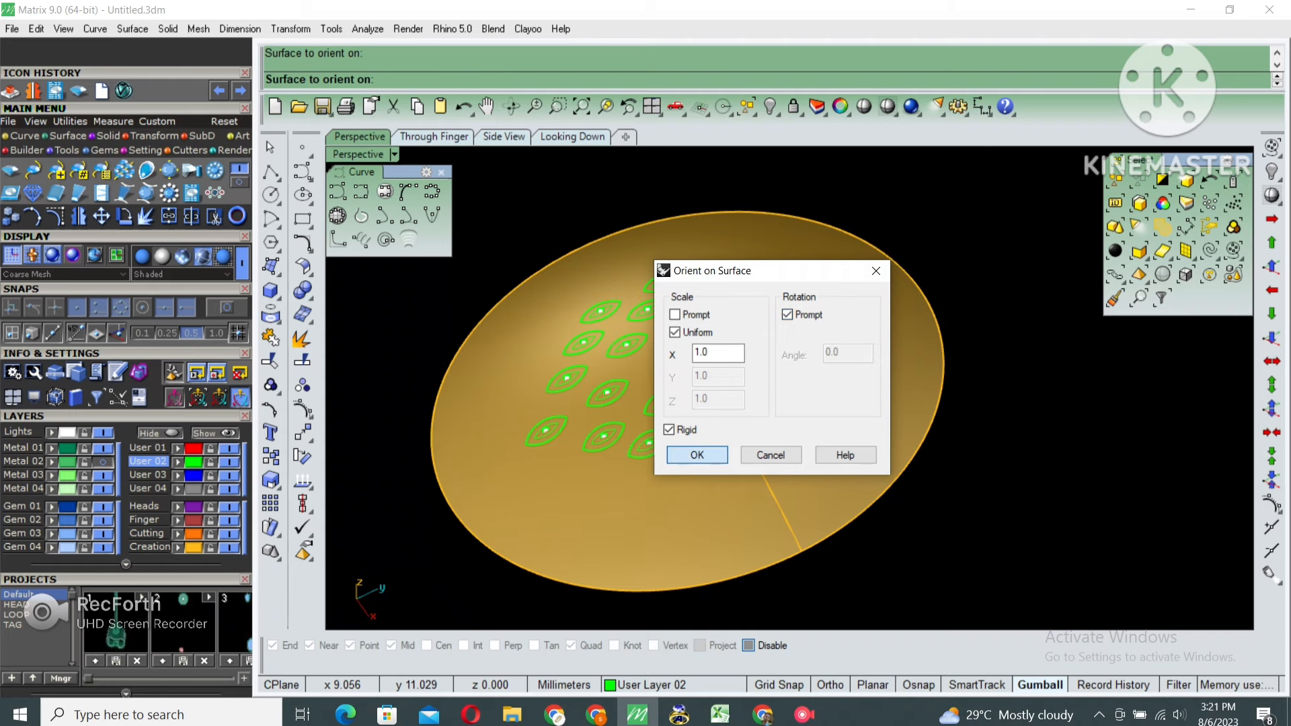
{"action": "left_click", "coordinate": [697, 455]}
{"action": "type", "text": "c"}
{"action": "key", "text": "Return"}
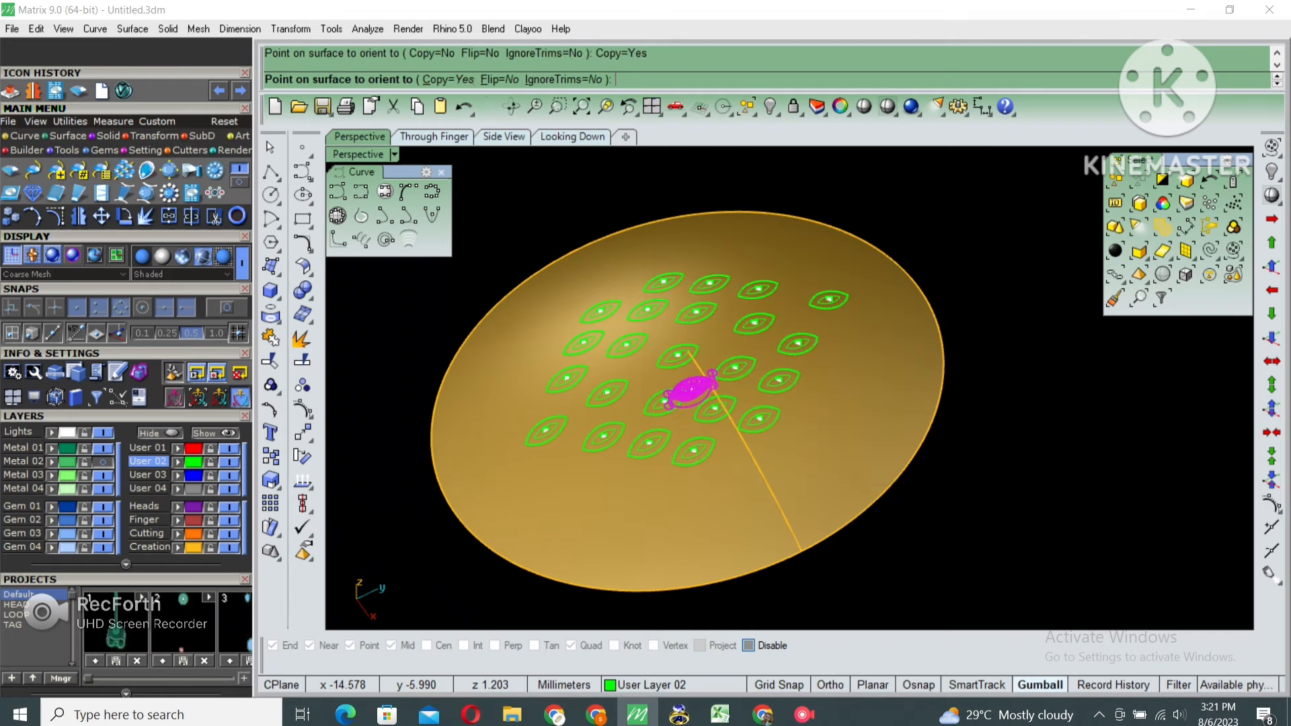
Place copies of the marquise setting on the middle and two upper projected points of the centre column, aligned along Y
{"action": "scroll", "coordinate": [822, 341], "scroll_direction": "up", "scroll_amount": 5}
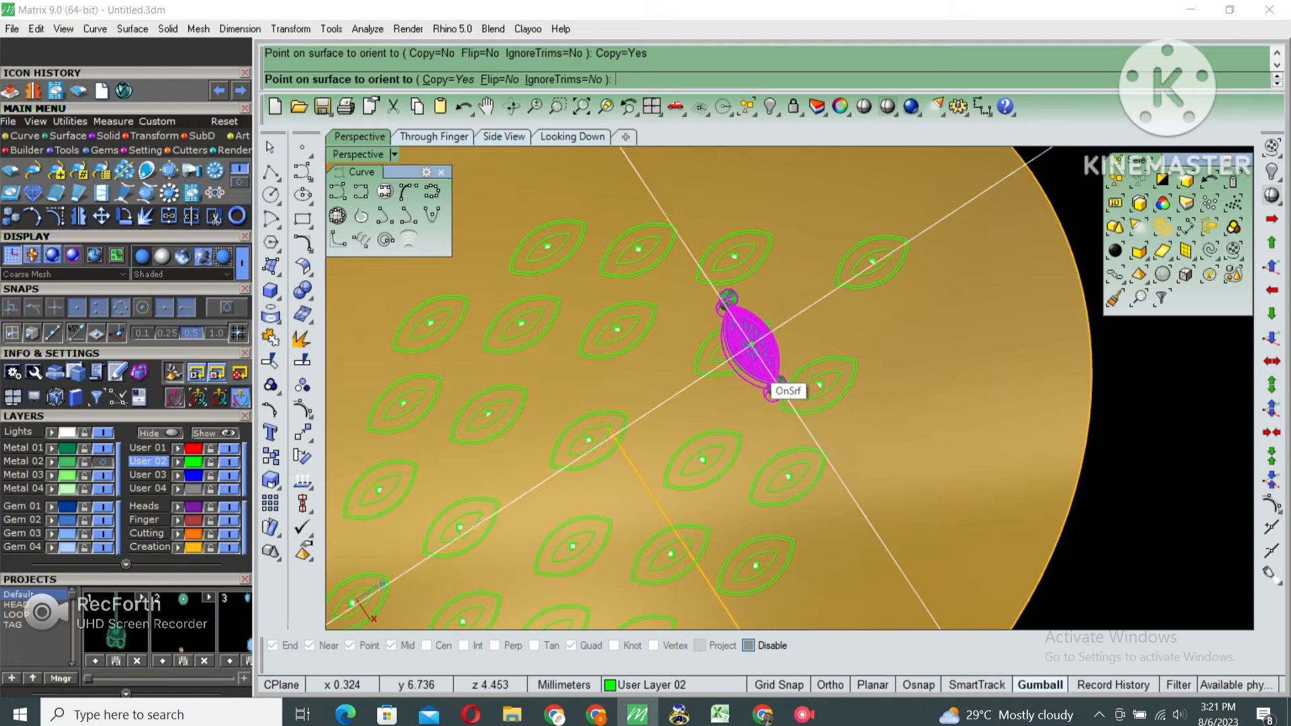
{"action": "right_click_drag", "start_coordinate": [752, 363], "coordinate": [726, 330]}
{"action": "scroll", "coordinate": [671, 355], "scroll_direction": "up", "scroll_amount": 4}
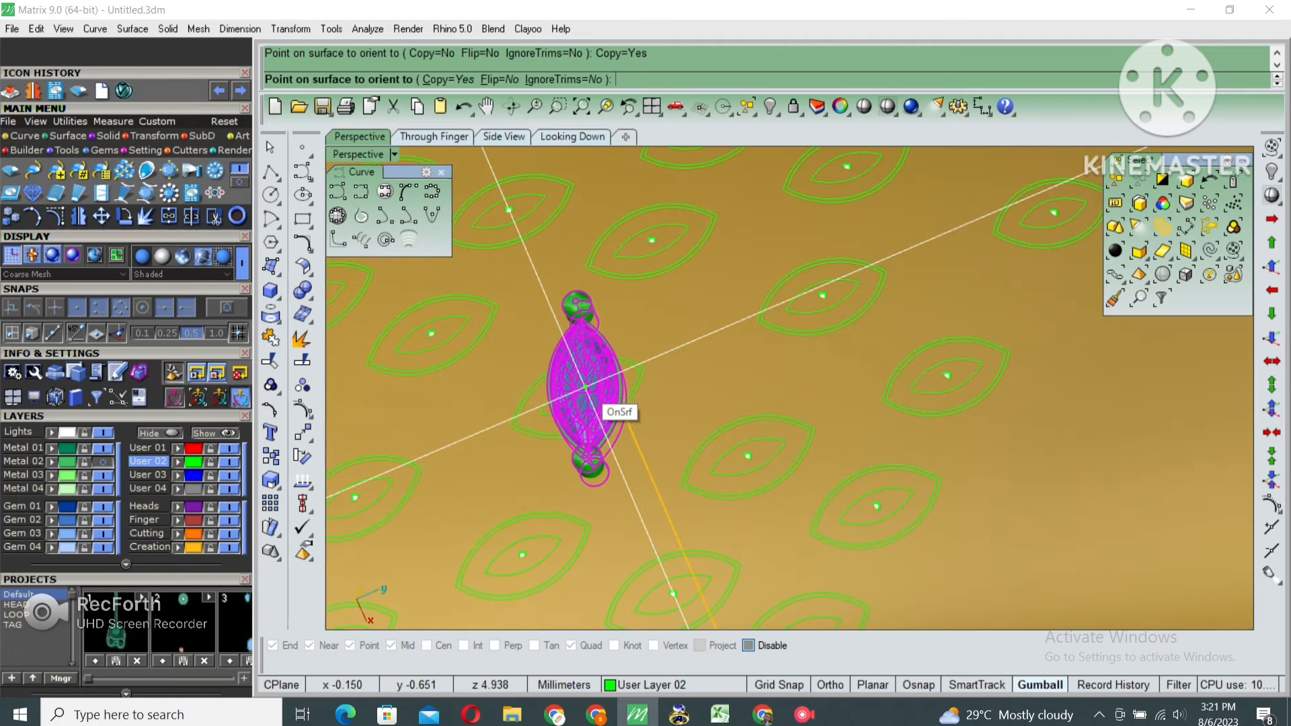
{"action": "left_click", "coordinate": [577, 399]}
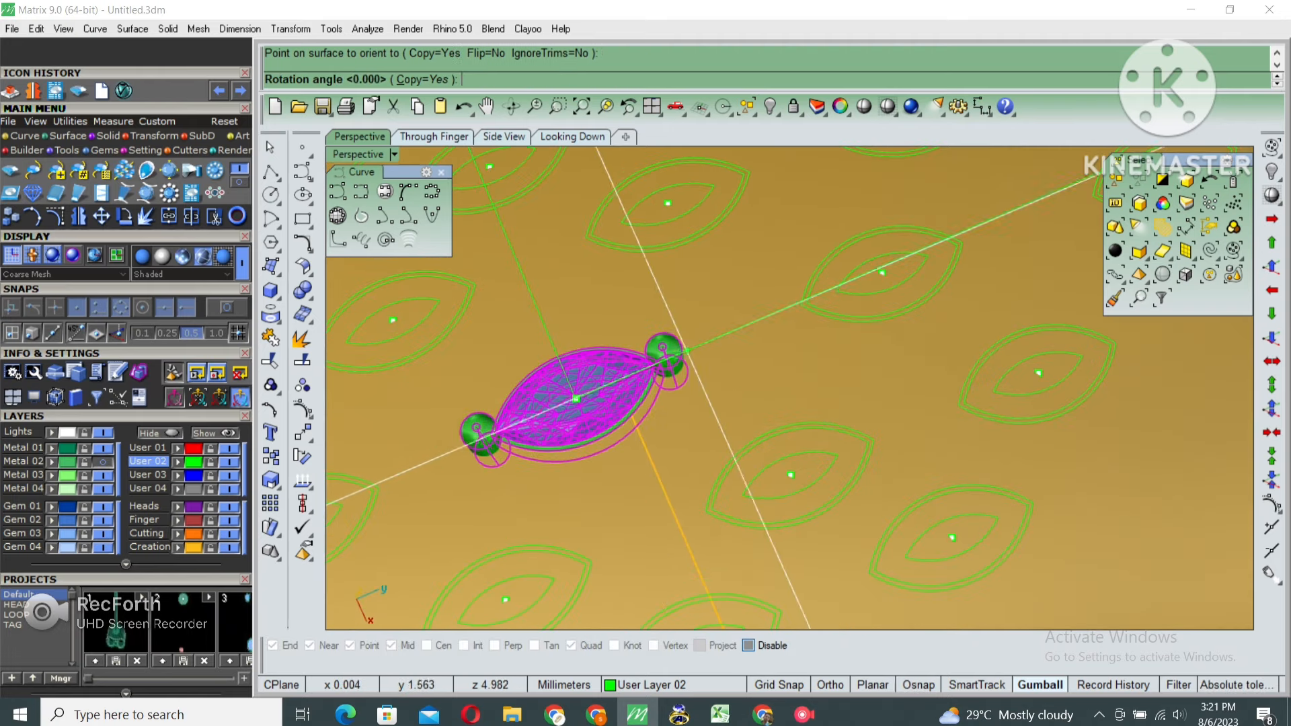
{"action": "left_click", "coordinate": [698, 346]}
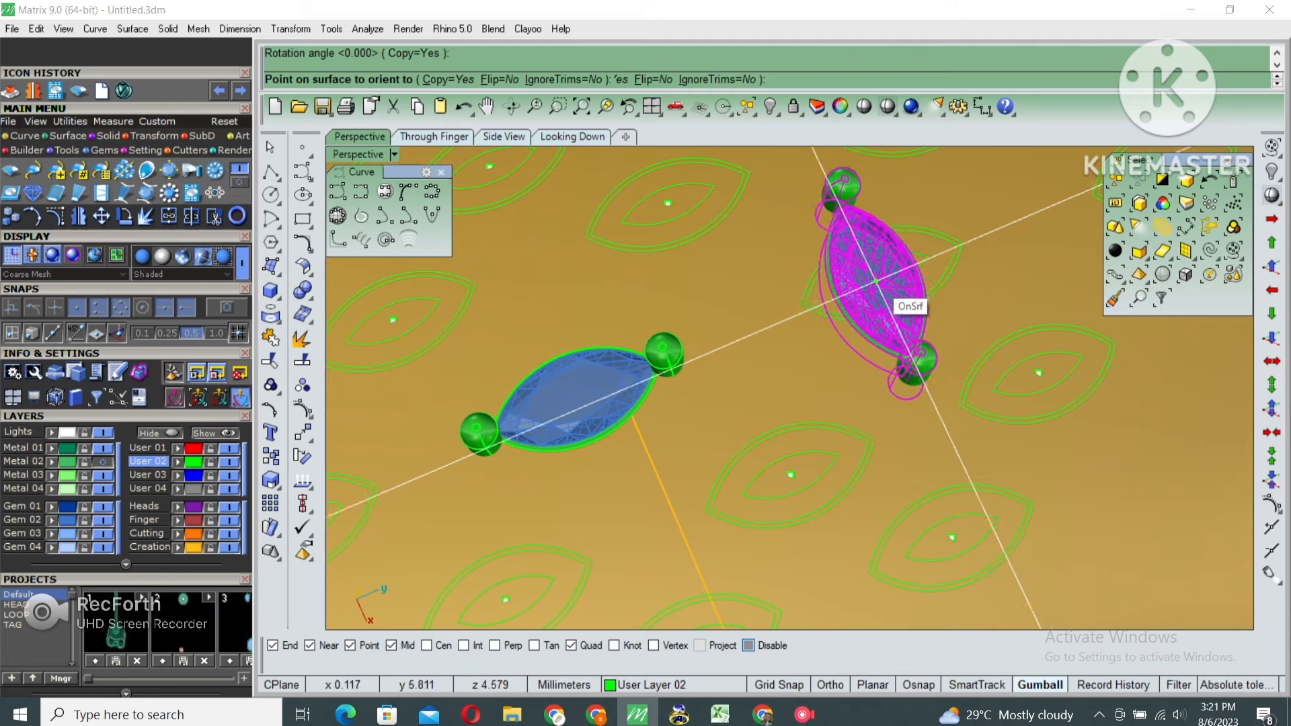
{"action": "left_click", "coordinate": [881, 273]}
{"action": "left_click", "coordinate": [928, 281]}
{"action": "scroll", "coordinate": [915, 295], "scroll_direction": "down", "scroll_amount": 2}
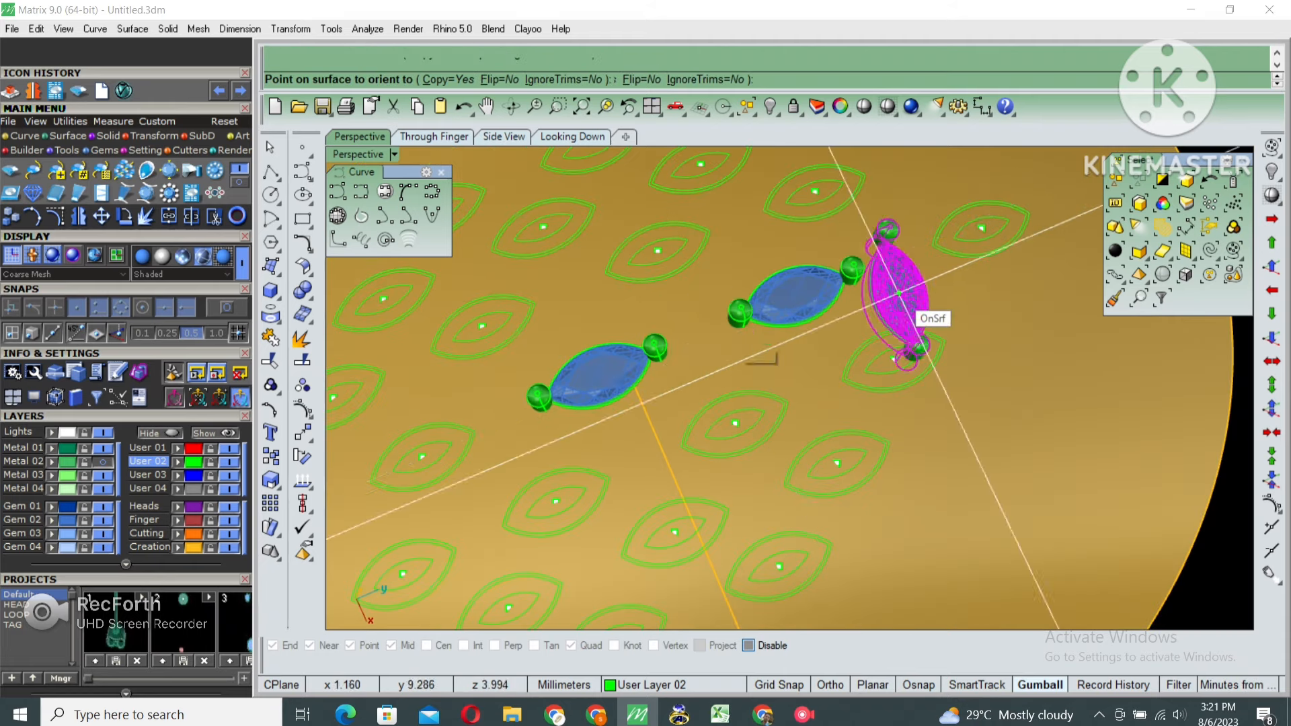
{"action": "scroll", "coordinate": [995, 223], "scroll_direction": "up", "scroll_amount": 2}
{"action": "left_click", "coordinate": [975, 220]}
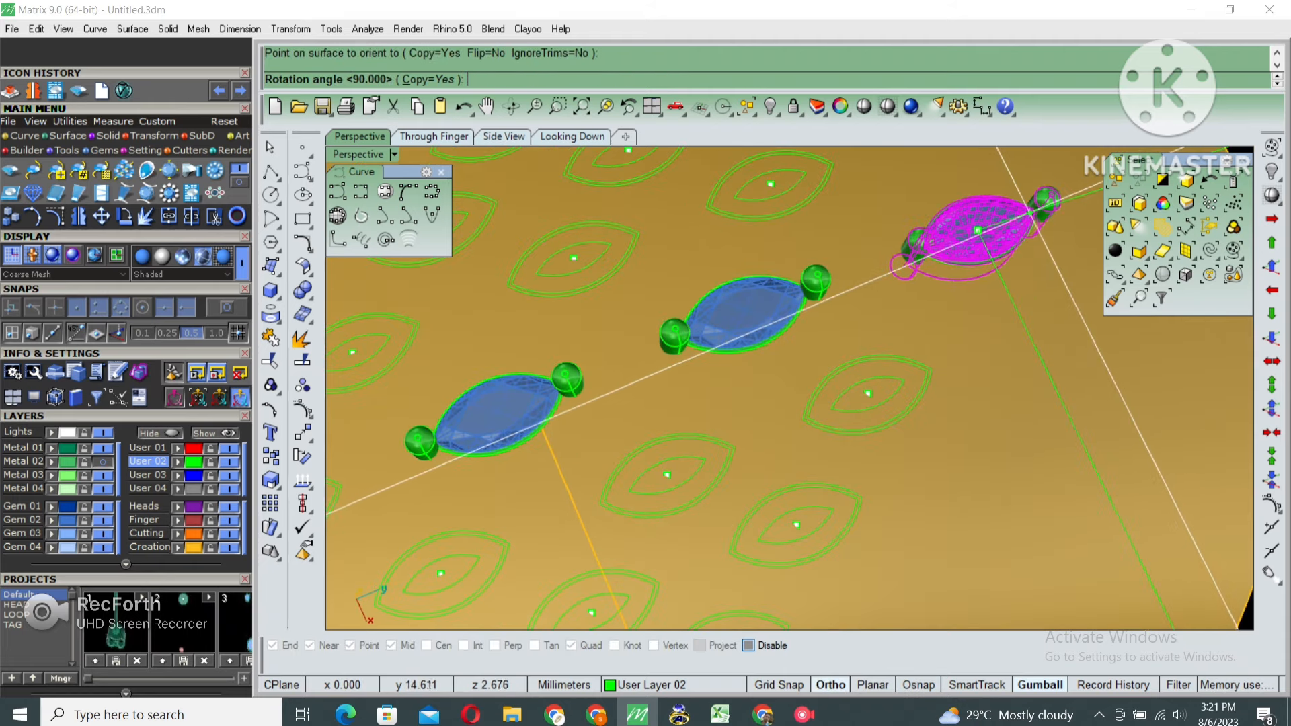
{"action": "left_click", "coordinate": [1009, 220]}
{"action": "scroll", "coordinate": [1019, 222], "scroll_direction": "down", "scroll_amount": 2}
In the top view, place copies on the two upper projected points of the first column right of centre, aligned with their outlines
{"action": "double_click", "coordinate": [351, 155]}
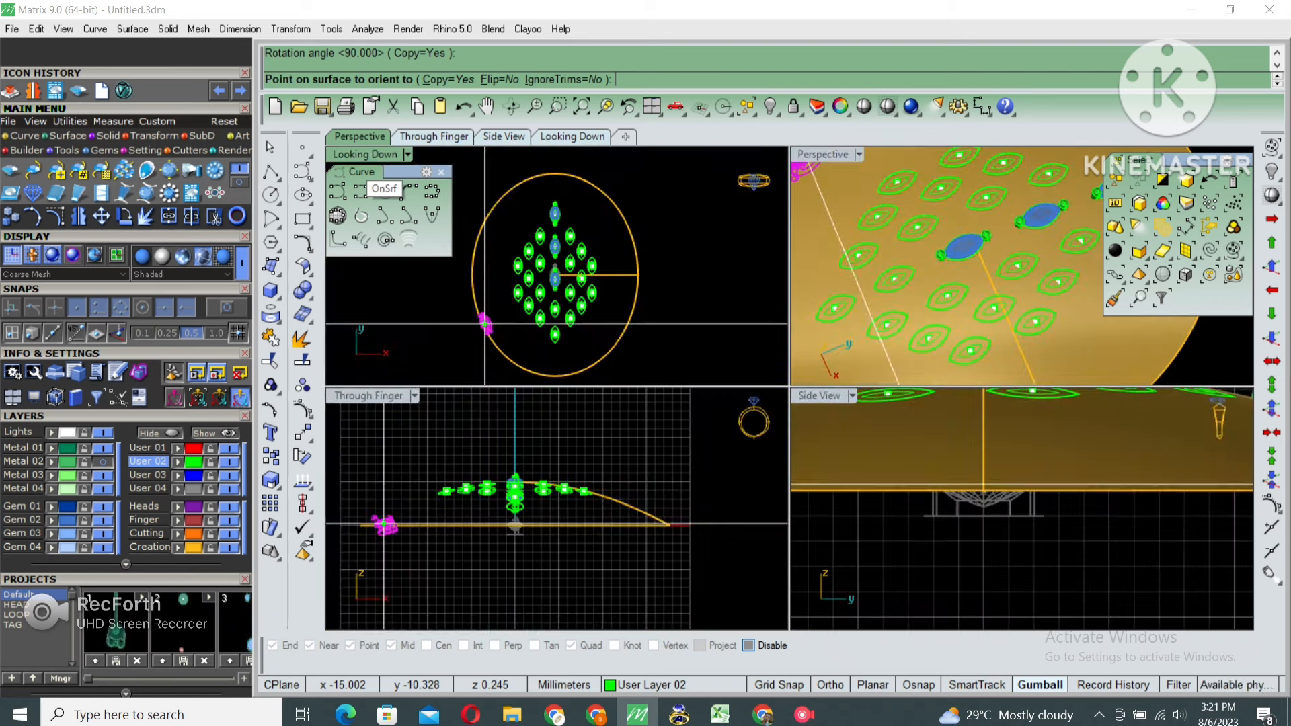
{"action": "double_click", "coordinate": [351, 155]}
{"action": "scroll", "coordinate": [801, 426], "scroll_direction": "up", "scroll_amount": 6}
{"action": "scroll", "coordinate": [832, 386], "scroll_direction": "up", "scroll_amount": 2}
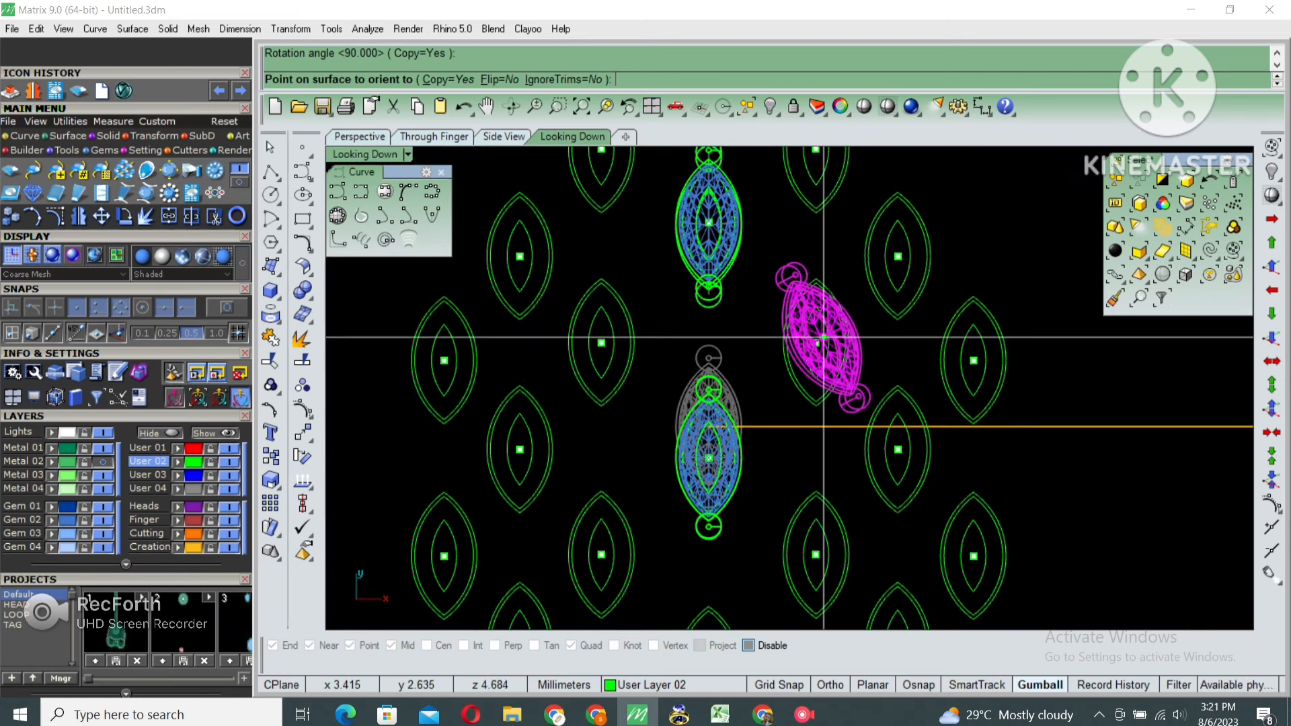
{"action": "left_click", "coordinate": [834, 282]}
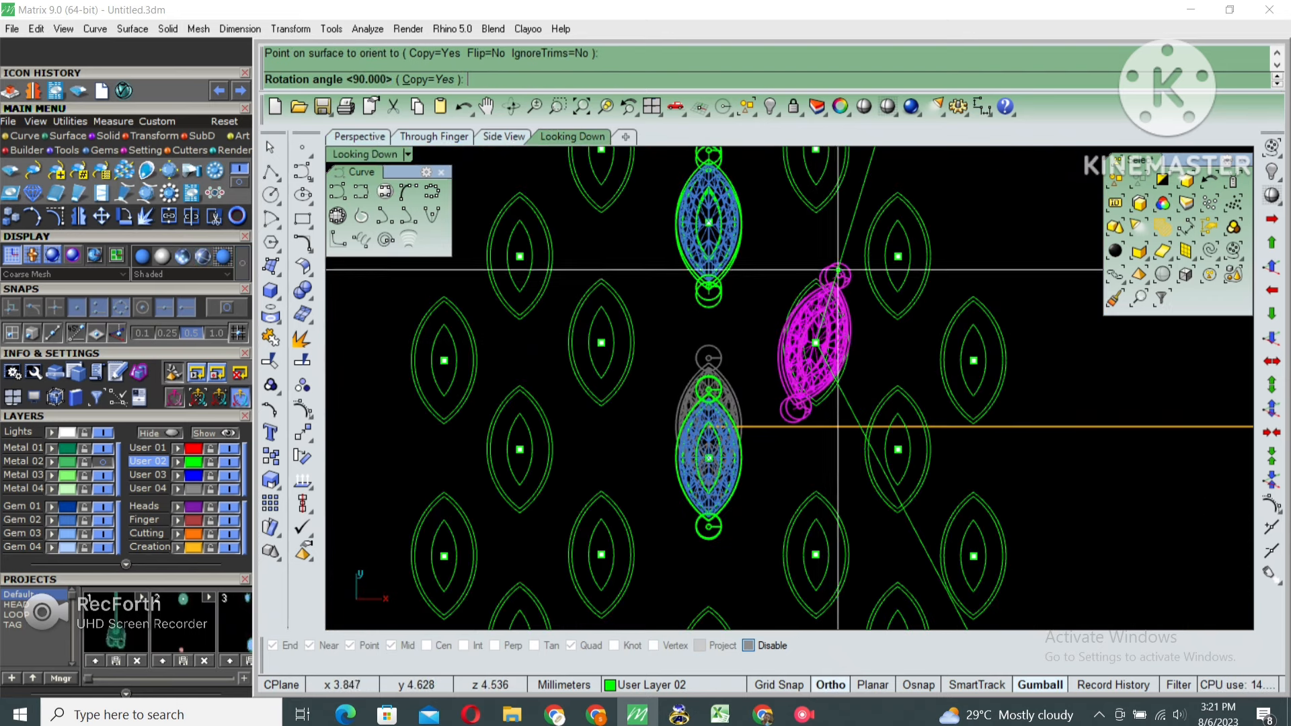
{"action": "left_click", "coordinate": [836, 282]}
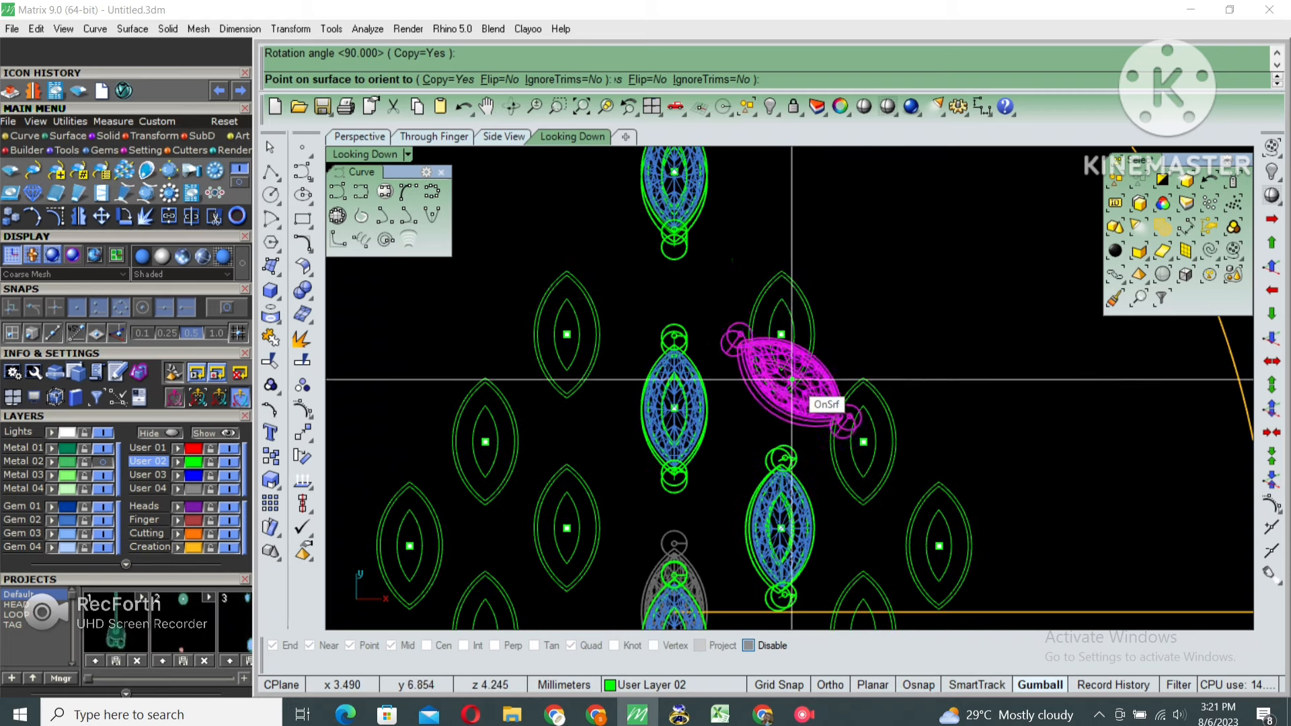
{"action": "left_click", "coordinate": [781, 334]}
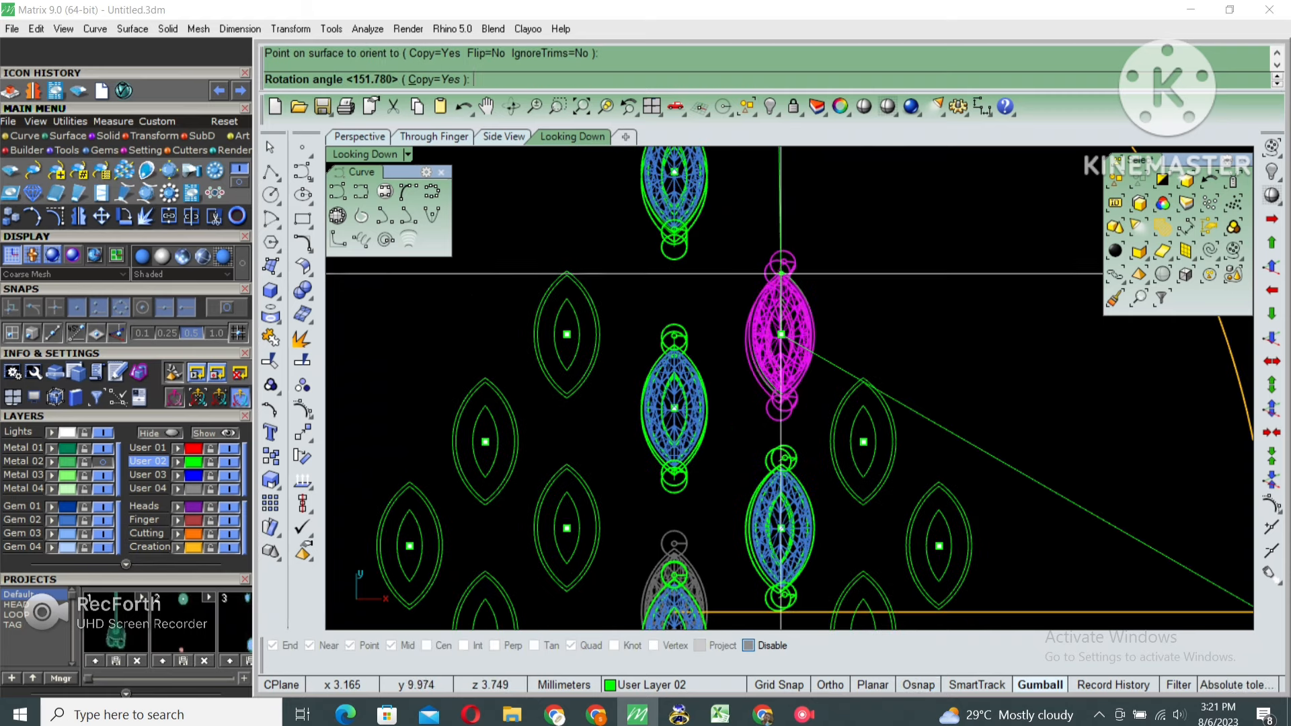
{"action": "left_click", "coordinate": [780, 273]}
Place copies of the marquise setting on the two lower projected points of the first column right of centre
{"action": "scroll", "coordinate": [783, 289], "scroll_direction": "down", "scroll_amount": 5}
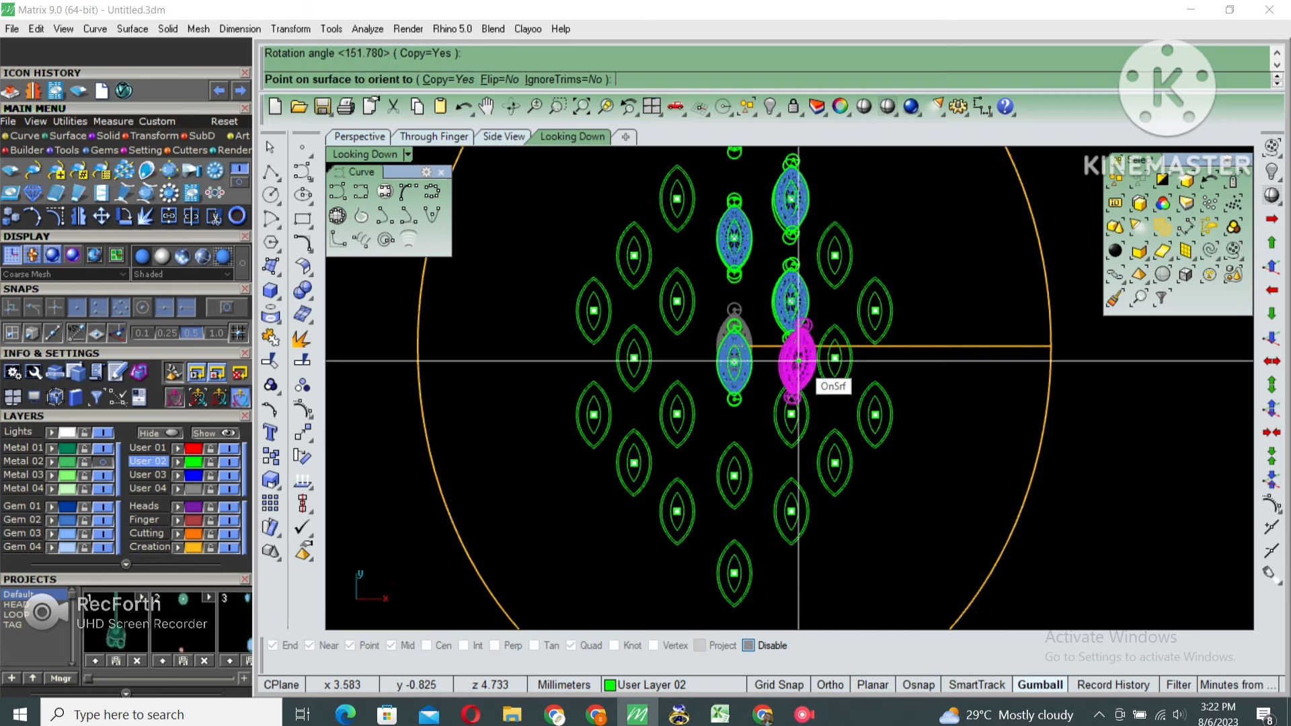
{"action": "scroll", "coordinate": [798, 361], "scroll_direction": "up", "scroll_amount": 3}
{"action": "left_click", "coordinate": [788, 415]}
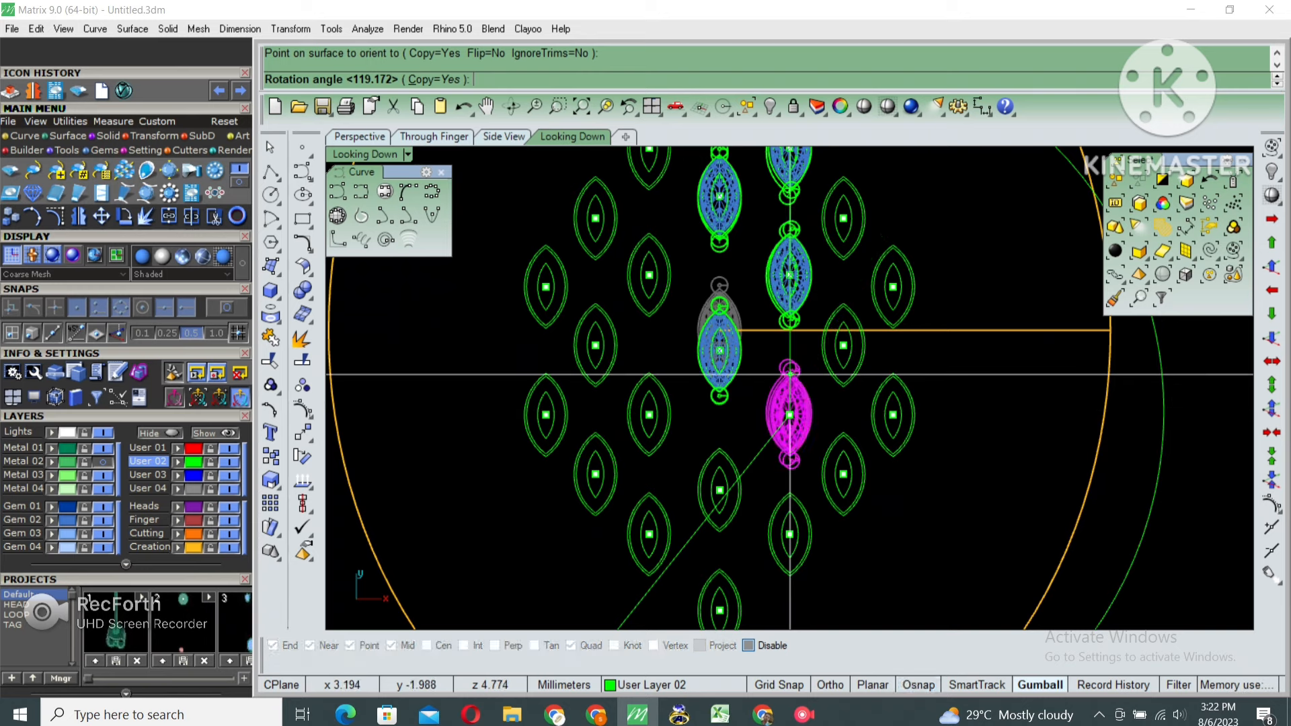
{"action": "left_click", "coordinate": [787, 408]}
{"action": "scroll", "coordinate": [788, 421], "scroll_direction": "up", "scroll_amount": 3}
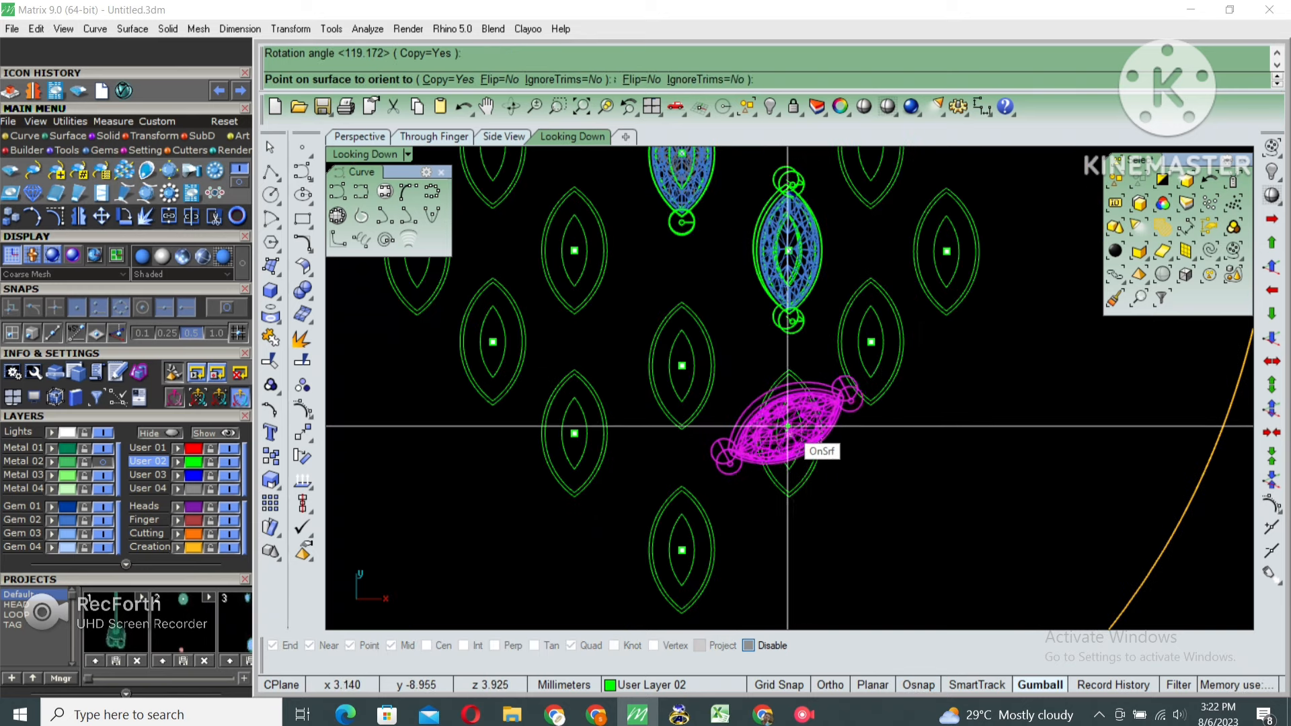
{"action": "left_click", "coordinate": [788, 426]}
{"action": "left_click", "coordinate": [789, 369]}
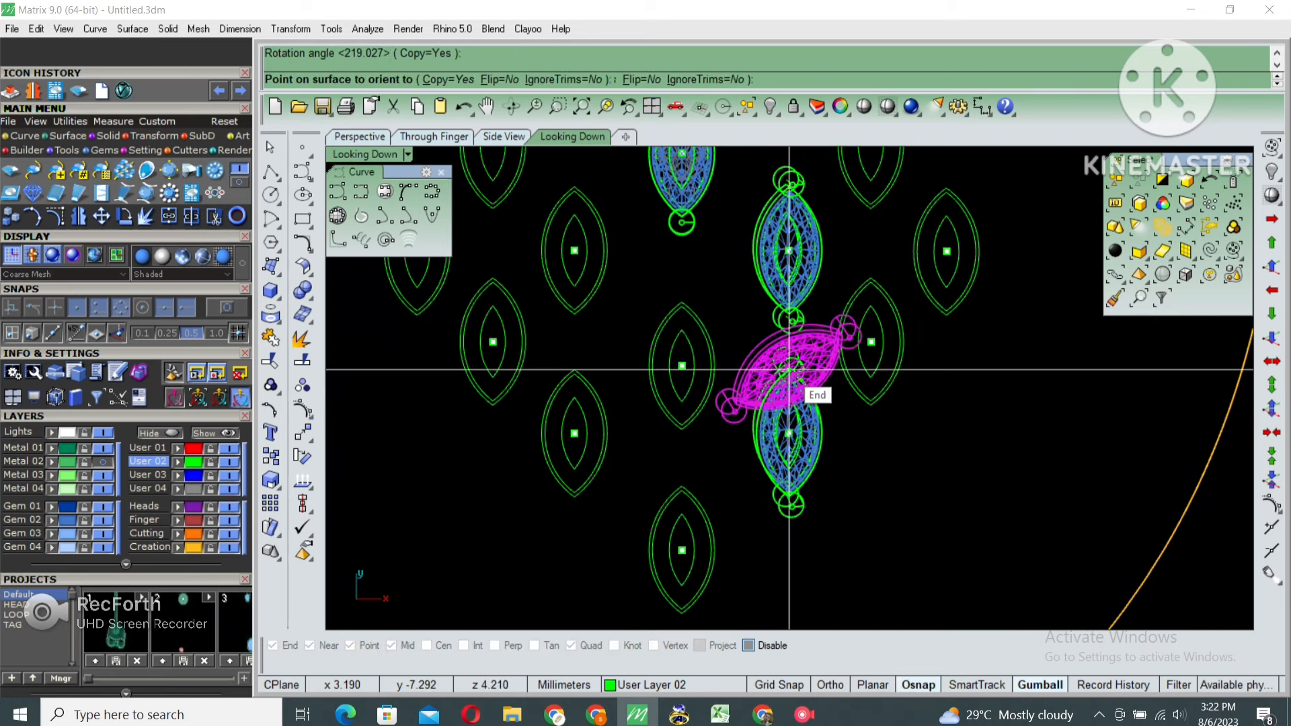
Place copies of the marquise setting on the two lowest projected points of the centre column, rotated to match their outlines
{"action": "left_click", "coordinate": [682, 550]}
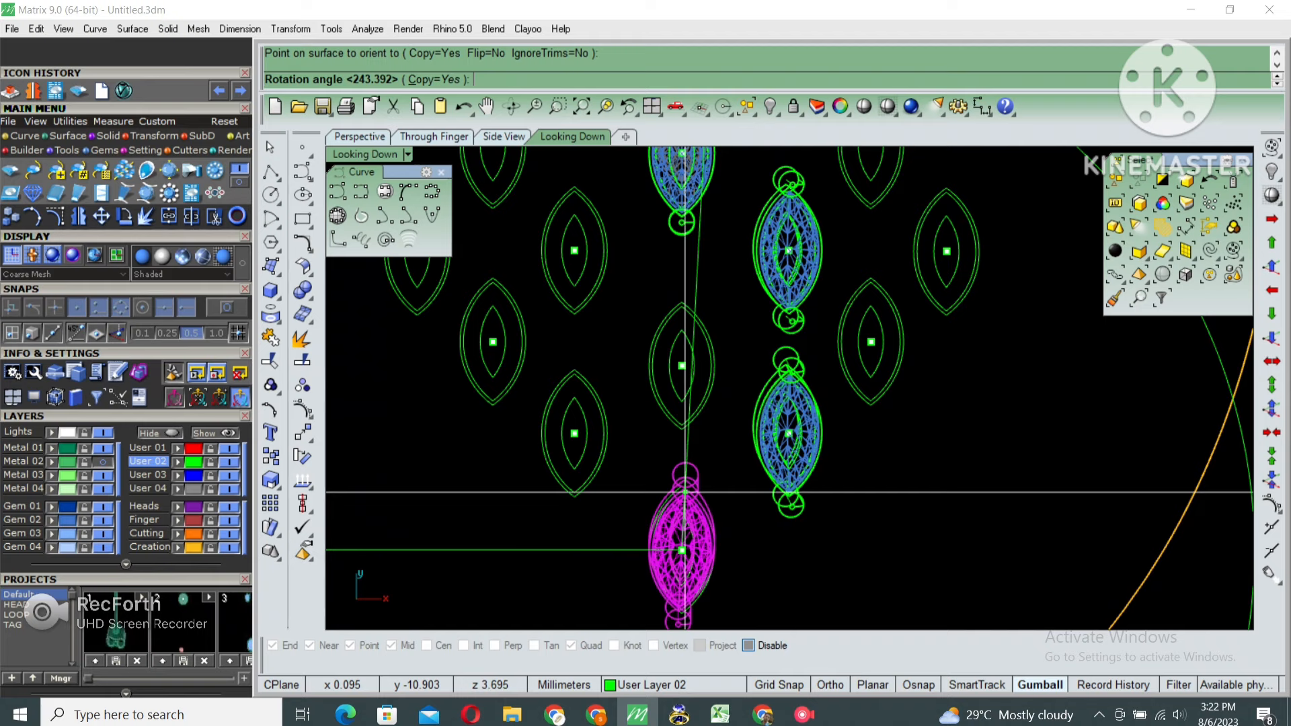
{"action": "left_click", "coordinate": [682, 550]}
{"action": "left_click", "coordinate": [682, 364]}
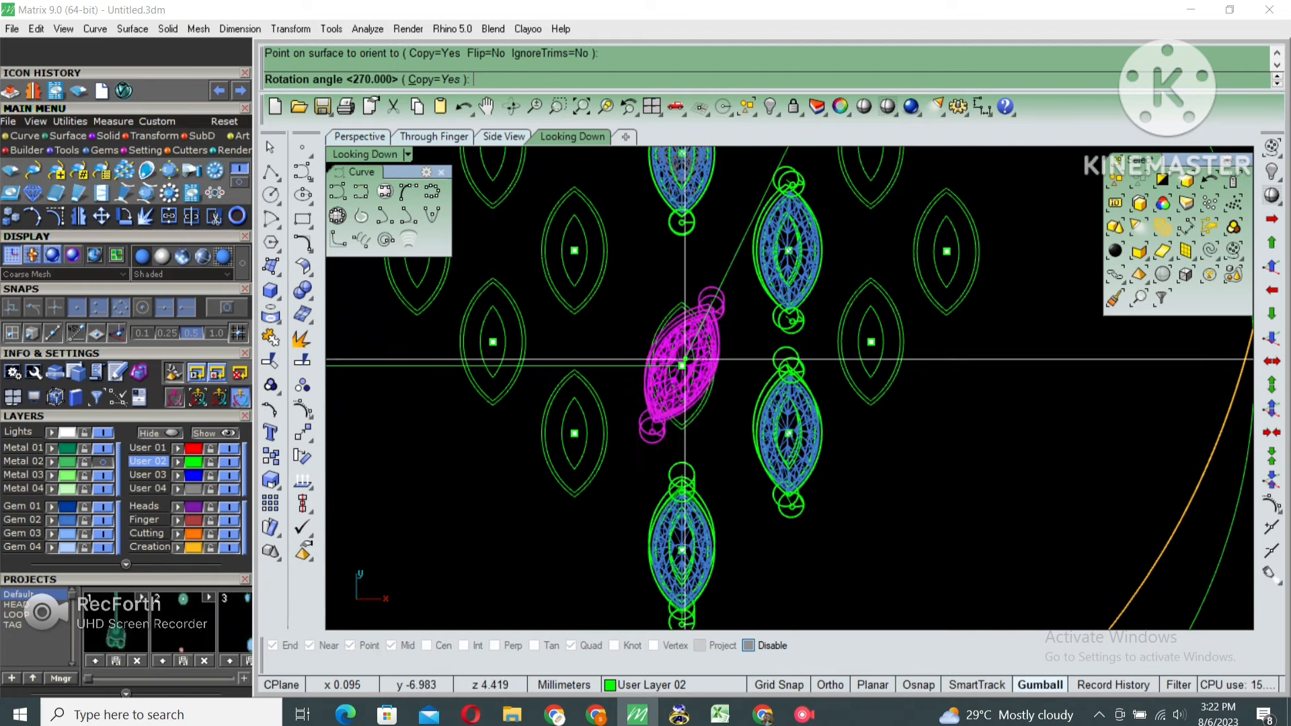
{"action": "left_click", "coordinate": [683, 300], "text": "alt"}
Place copies on the lower point of the outermost right column and the two lower points of the second column right of centre
{"action": "right_click_drag", "start_coordinate": [918, 279], "coordinate": [798, 429]}
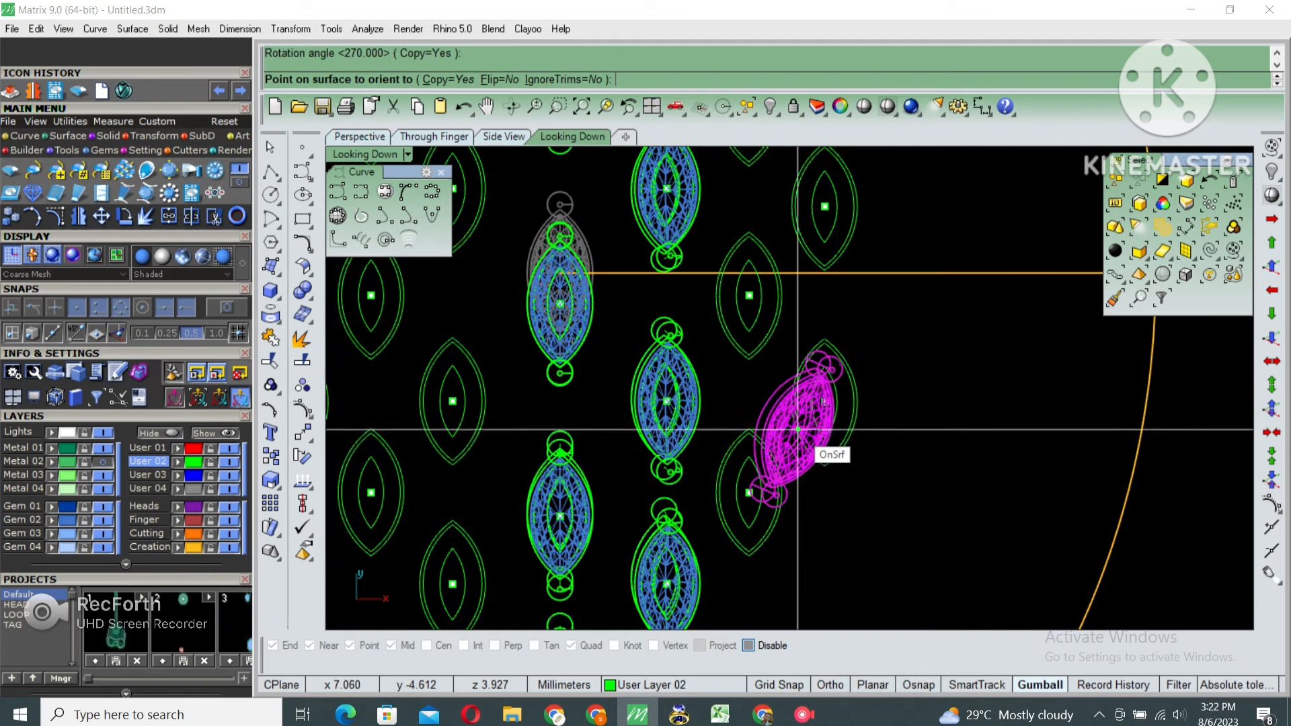
{"action": "left_click", "coordinate": [825, 404]}
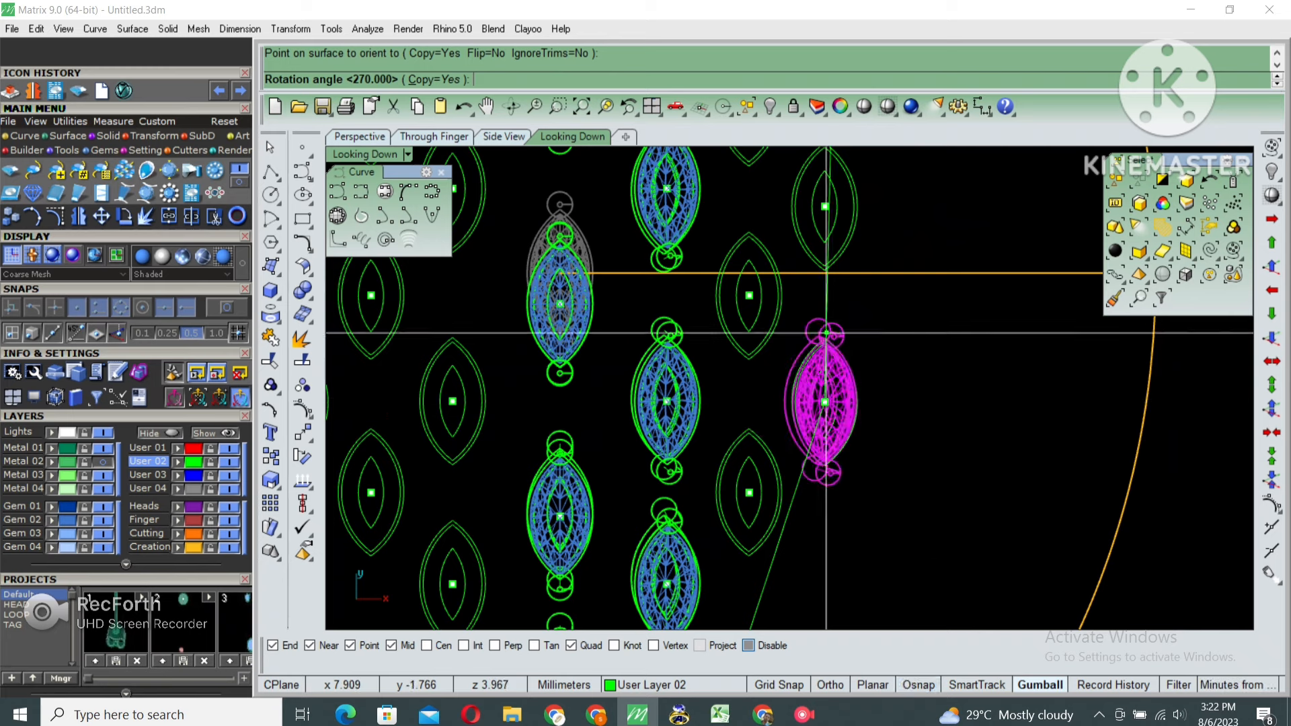
{"action": "left_click", "coordinate": [827, 334]}
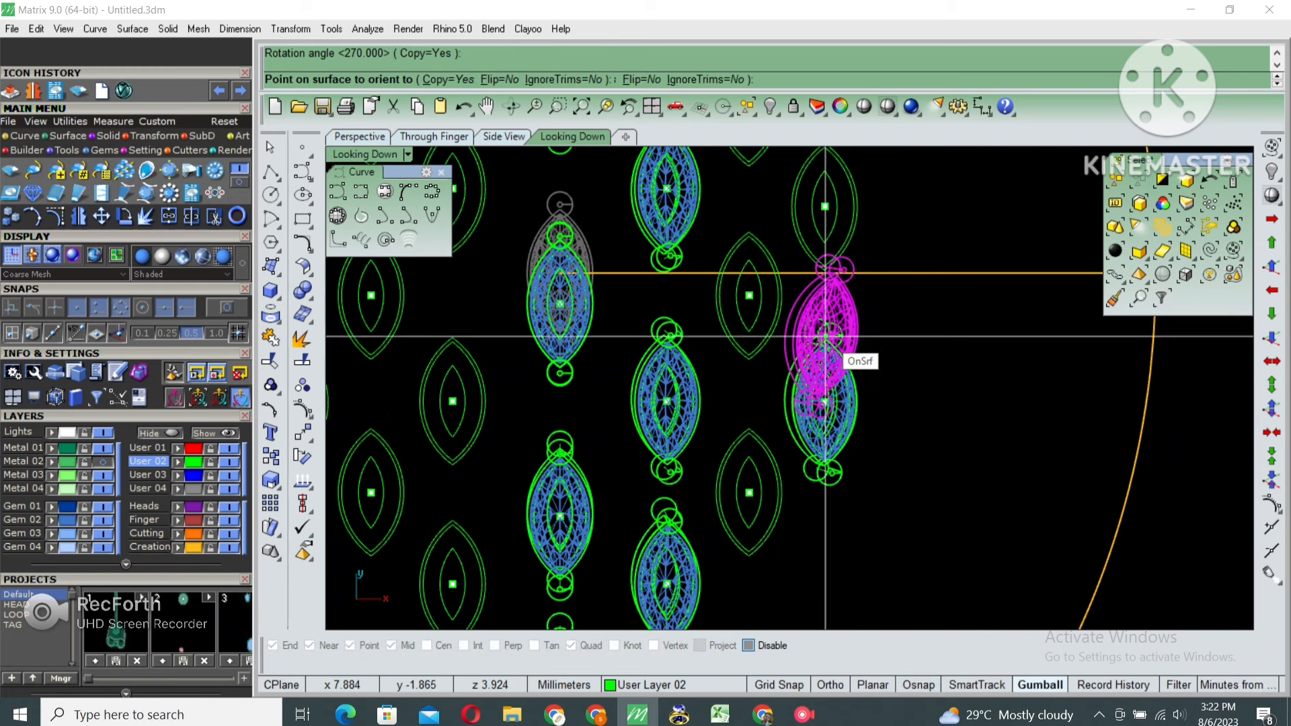
{"action": "left_click", "coordinate": [749, 493]}
{"action": "left_click", "coordinate": [748, 431]}
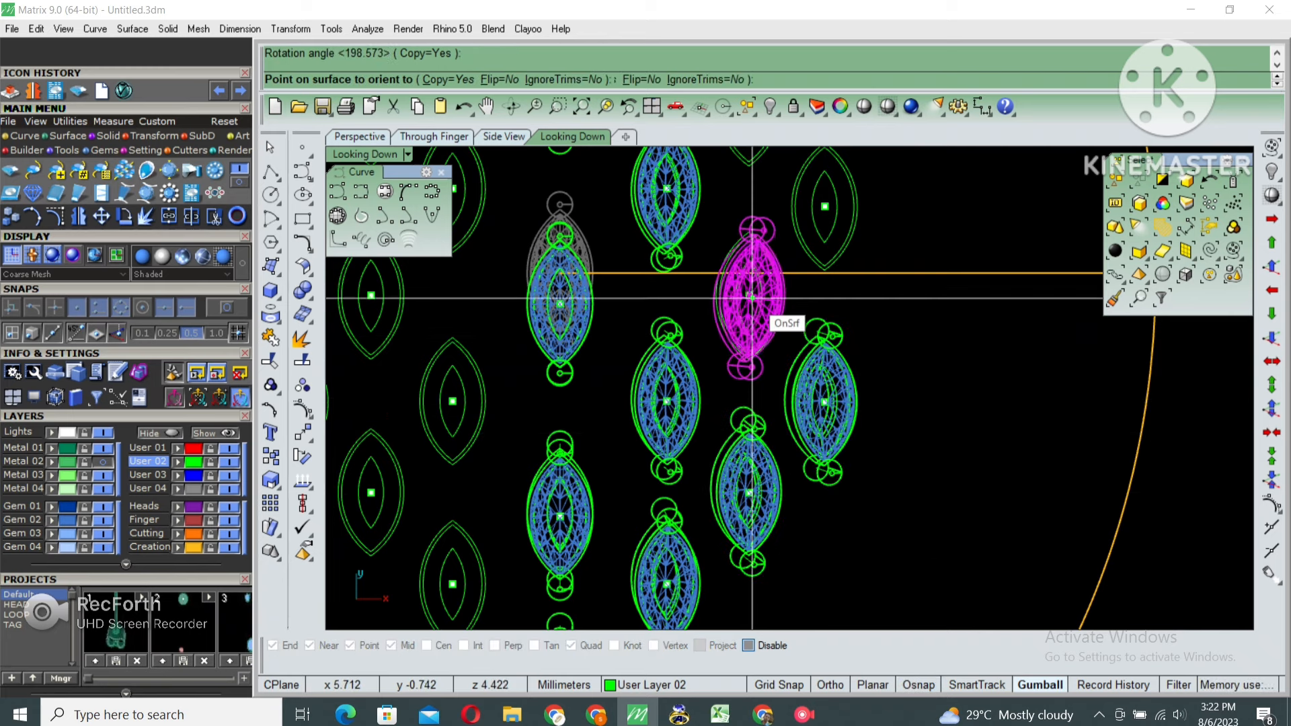
{"action": "left_click", "coordinate": [750, 296]}
{"action": "left_click", "coordinate": [746, 230]}
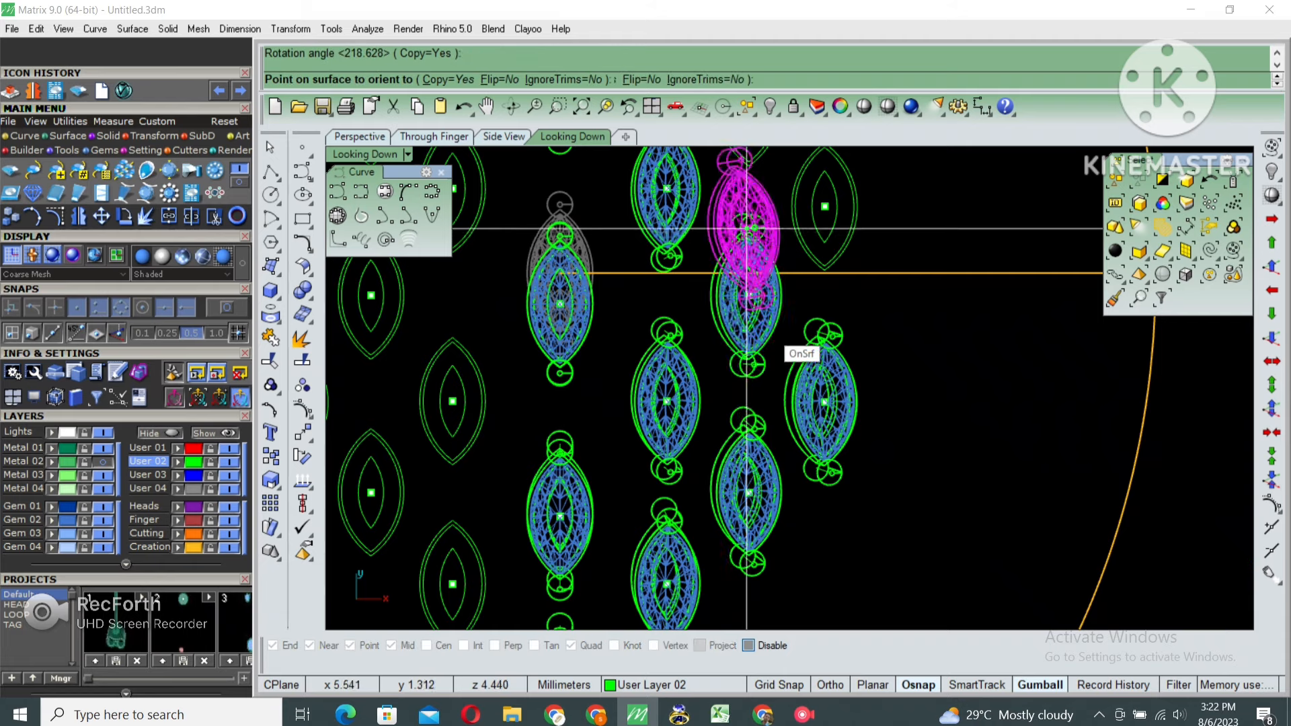
Orient copies of the gem setting onto the two remaining marquise outlines on the dome's right half, aligned with the outline tips
{"action": "scroll", "coordinate": [747, 229], "scroll_direction": "down", "scroll_amount": 4}
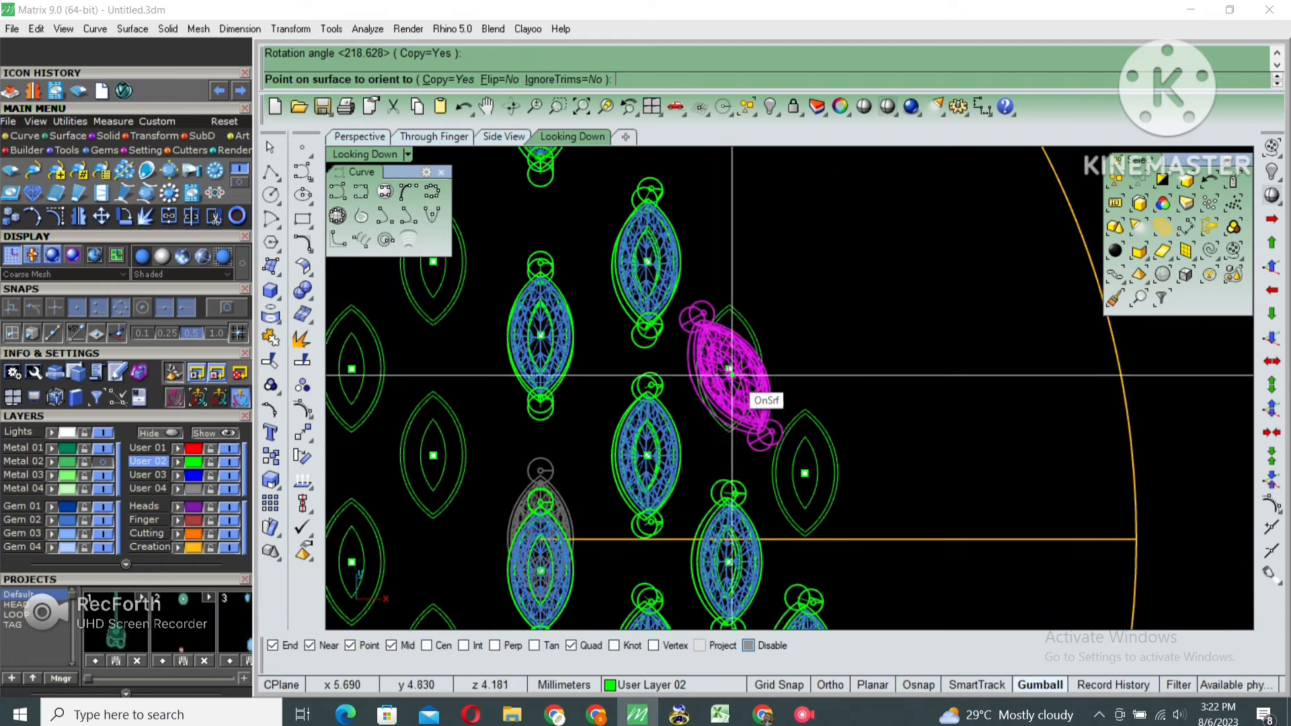
{"action": "left_click", "coordinate": [730, 369]}
{"action": "left_click", "coordinate": [729, 305]}
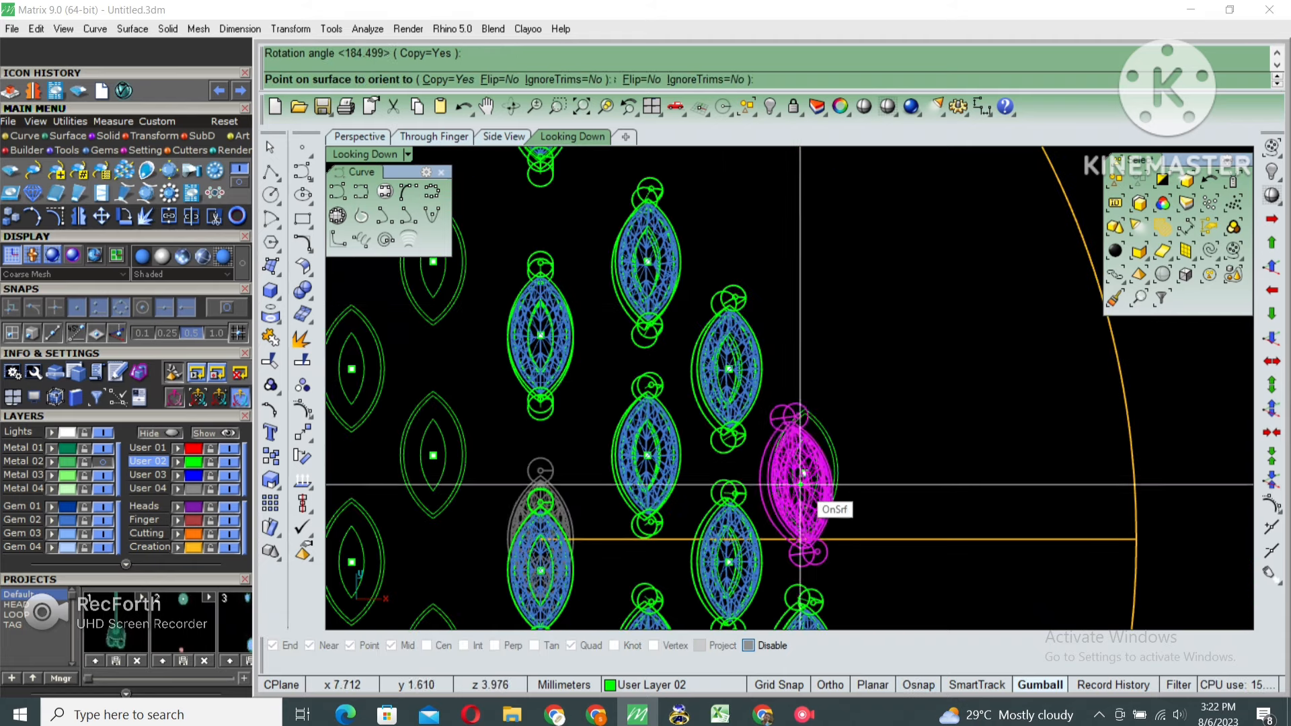
{"action": "left_click", "coordinate": [805, 474]}
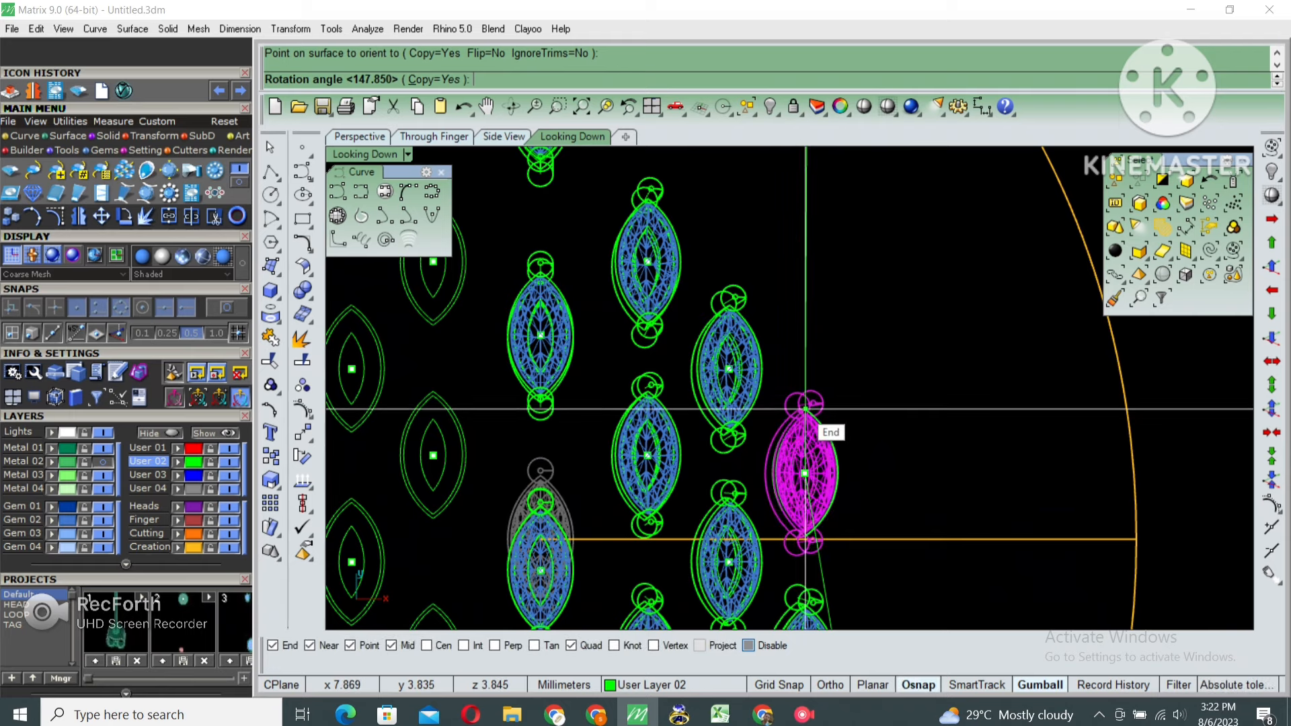
{"action": "left_click", "coordinate": [804, 404]}
{"action": "scroll", "coordinate": [817, 386], "scroll_direction": "down", "scroll_amount": 7}
{"action": "key", "text": "Return"}
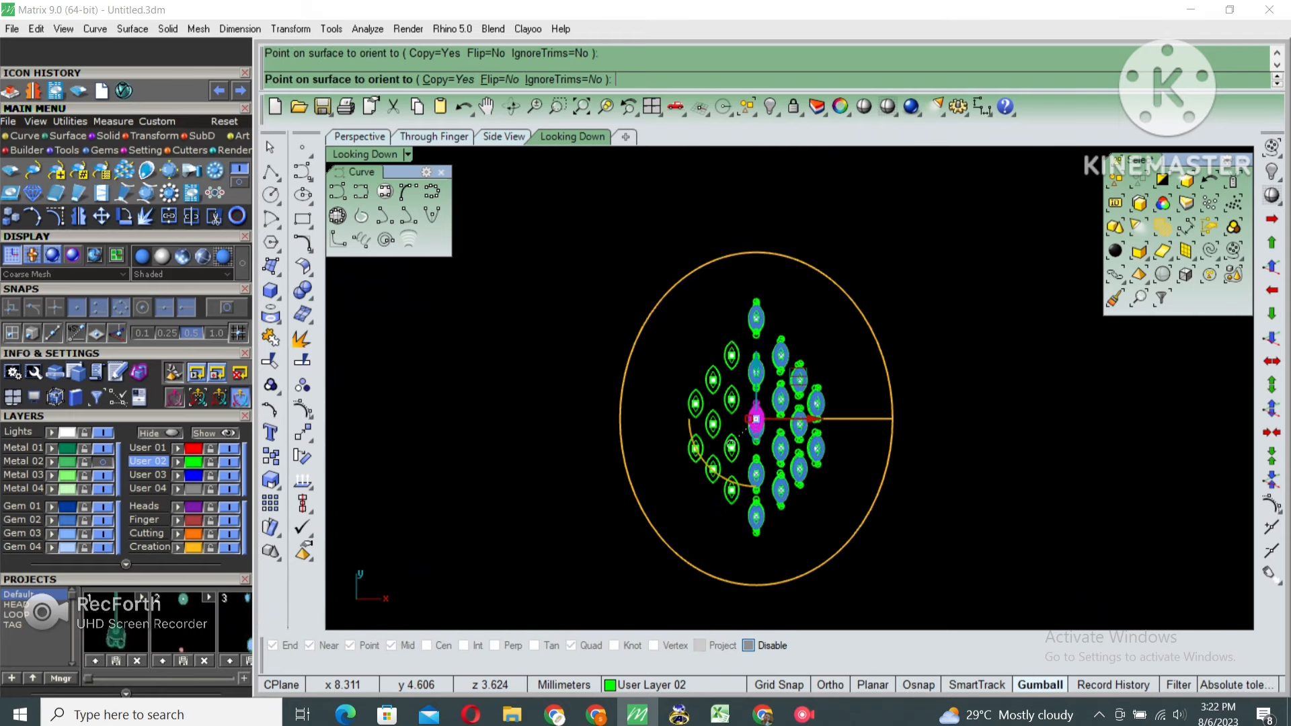
Switch from the maximized Looking Down view to a maximized Perspective view of the gem settings
{"action": "scroll", "coordinate": [747, 447], "scroll_direction": "up", "scroll_amount": 3}
{"action": "left_click", "coordinate": [703, 410]}
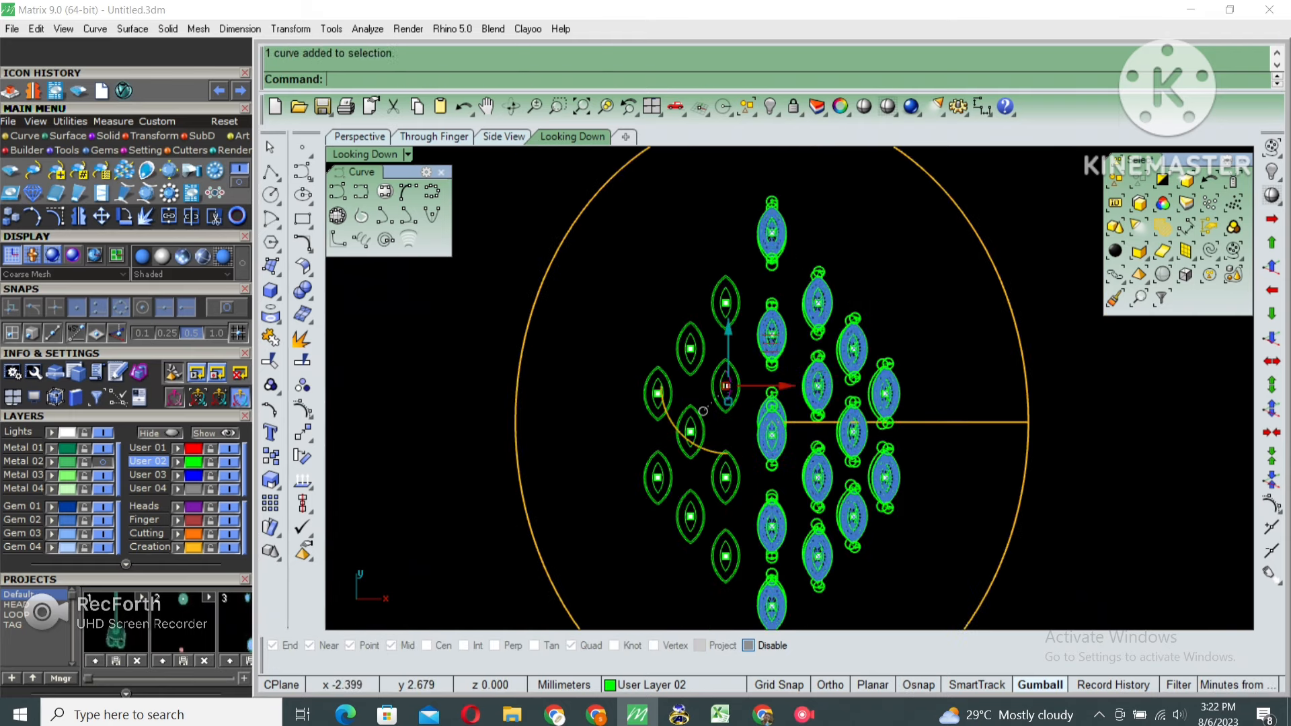
{"action": "scroll", "coordinate": [759, 404], "scroll_direction": "up", "scroll_amount": 3}
{"action": "left_click", "coordinate": [767, 283]}
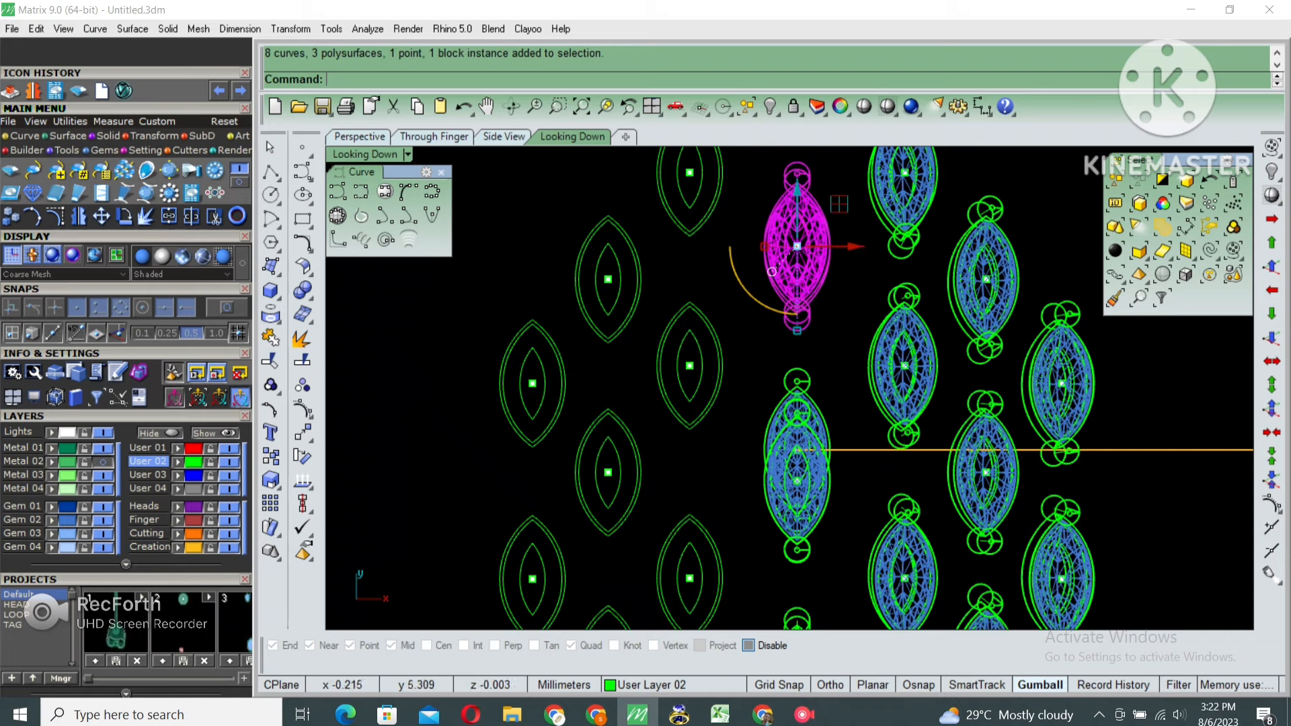
{"action": "scroll", "coordinate": [754, 328], "scroll_direction": "down", "scroll_amount": 1}
{"action": "right_click_drag", "start_coordinate": [814, 336], "coordinate": [812, 339]}
{"action": "double_click", "coordinate": [365, 154]}
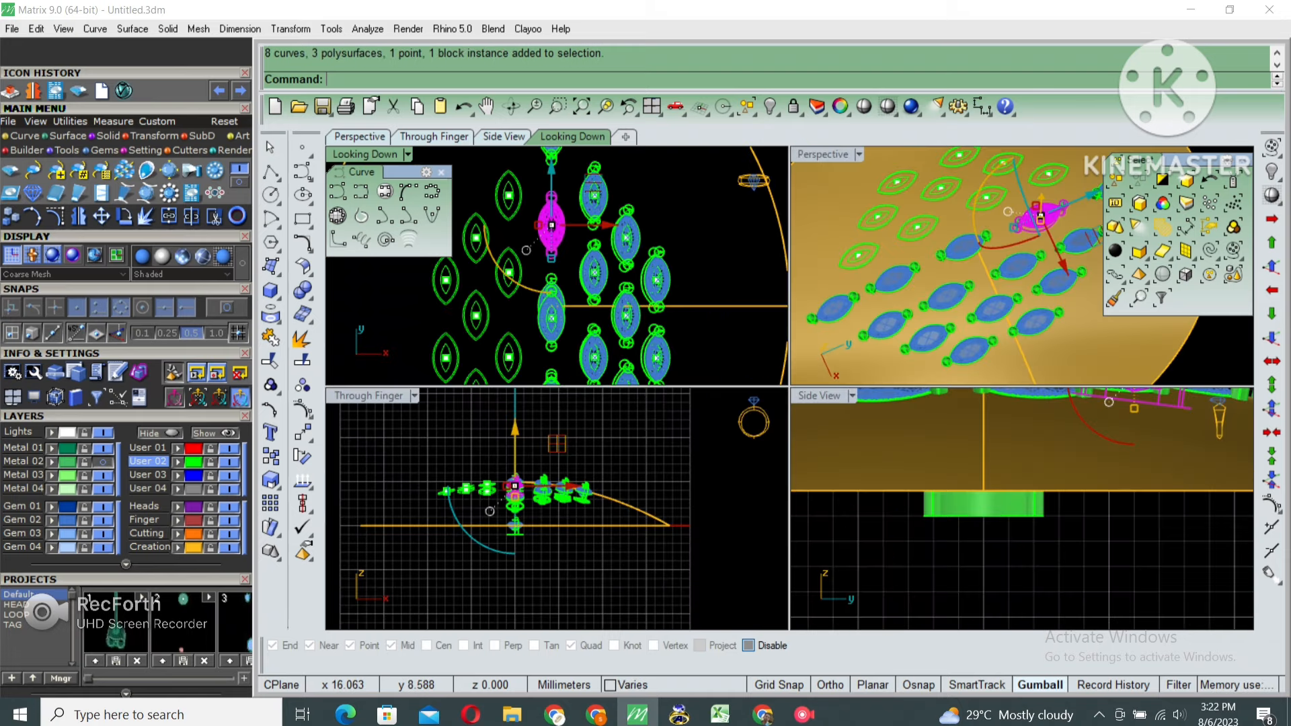
{"action": "double_click", "coordinate": [817, 154]}
Group the five gem settings of the dome's middle row
{"action": "scroll", "coordinate": [861, 363], "scroll_direction": "up", "scroll_amount": 3}
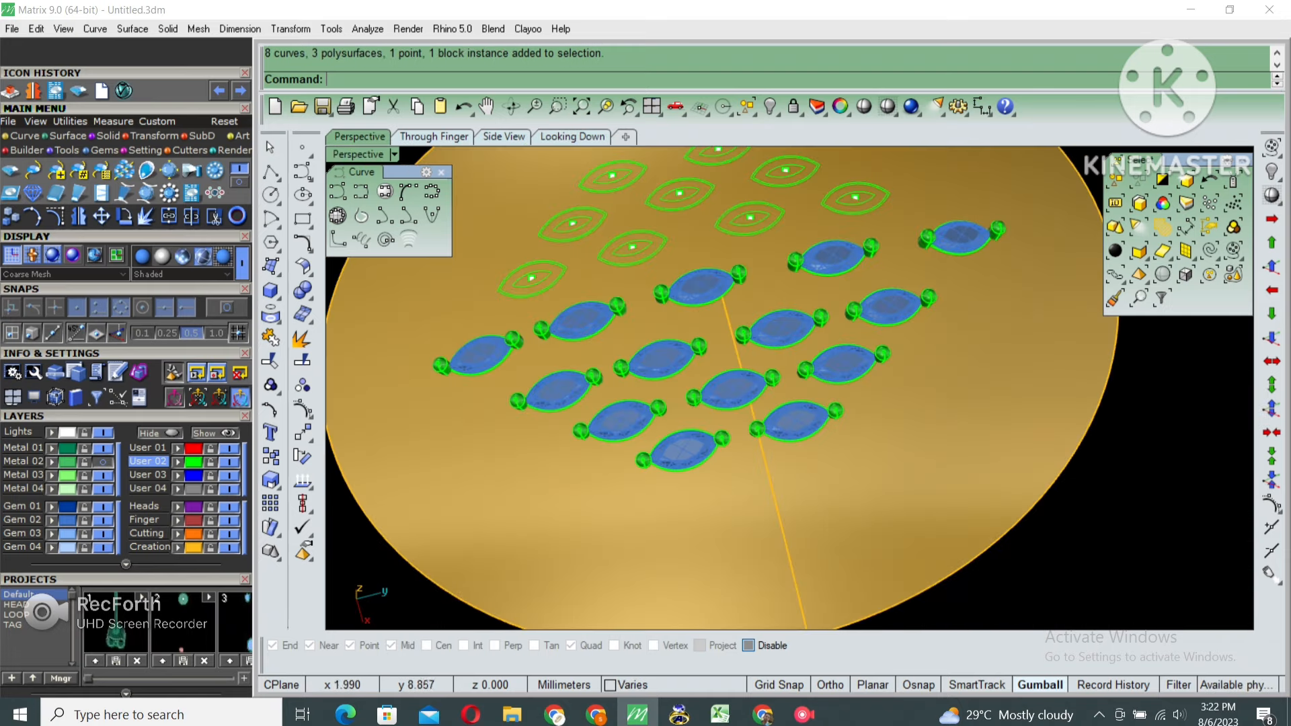
{"action": "left_click", "coordinate": [850, 358]}
{"action": "right_click_drag", "start_coordinate": [780, 376], "coordinate": [777, 336]}
{"action": "left_click", "coordinate": [938, 315]}
{"action": "left_click", "coordinate": [815, 323], "text": "shift"}
{"action": "left_click", "coordinate": [684, 346], "text": "shift"}
{"action": "left_click", "coordinate": [568, 378], "text": "shift"}
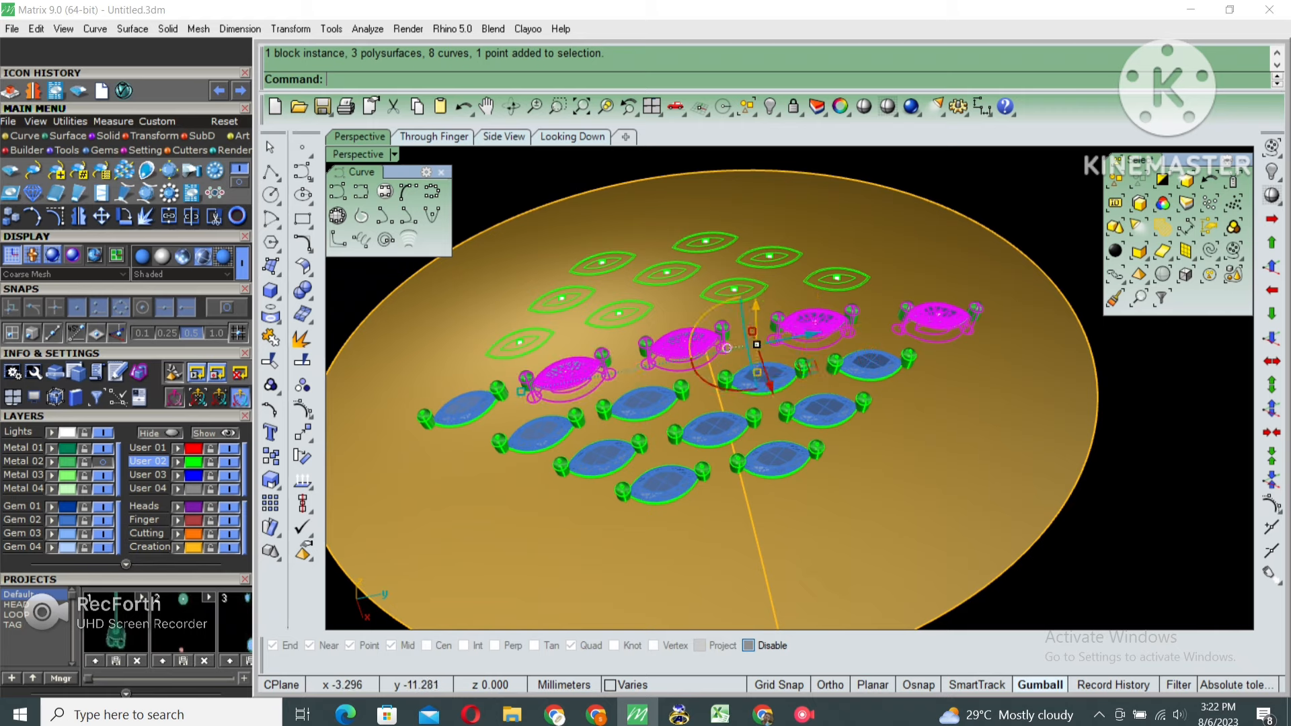
{"action": "left_click", "coordinate": [467, 408], "text": "shift"}
{"action": "key", "text": "ctrl+g"}
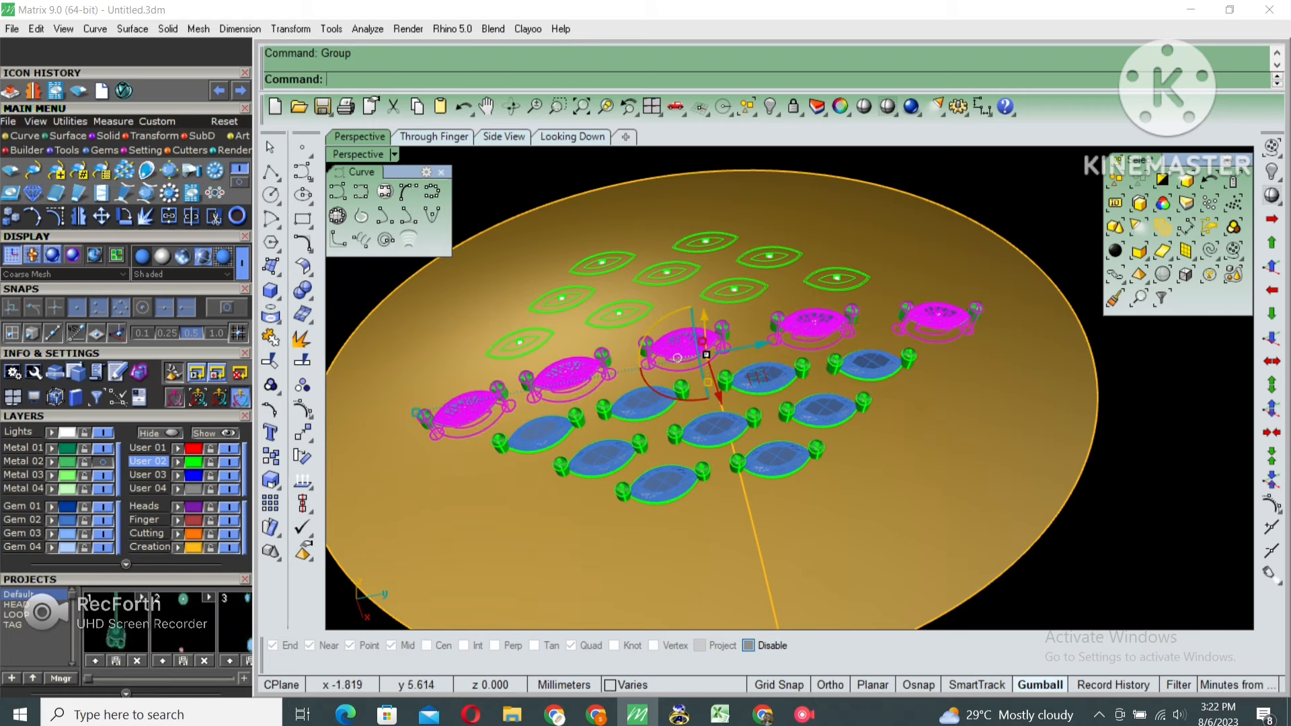
Lock both groups of gem settings together with the domed surface
{"action": "left_click", "coordinate": [826, 408], "text": "shift"}
{"action": "scroll", "coordinate": [817, 407], "scroll_direction": "down", "scroll_amount": 4}
{"action": "right_click_drag", "start_coordinate": [756, 386], "coordinate": [750, 411]}
{"action": "key", "text": "ctrl+l"}
{"action": "left_click", "coordinate": [798, 446]}
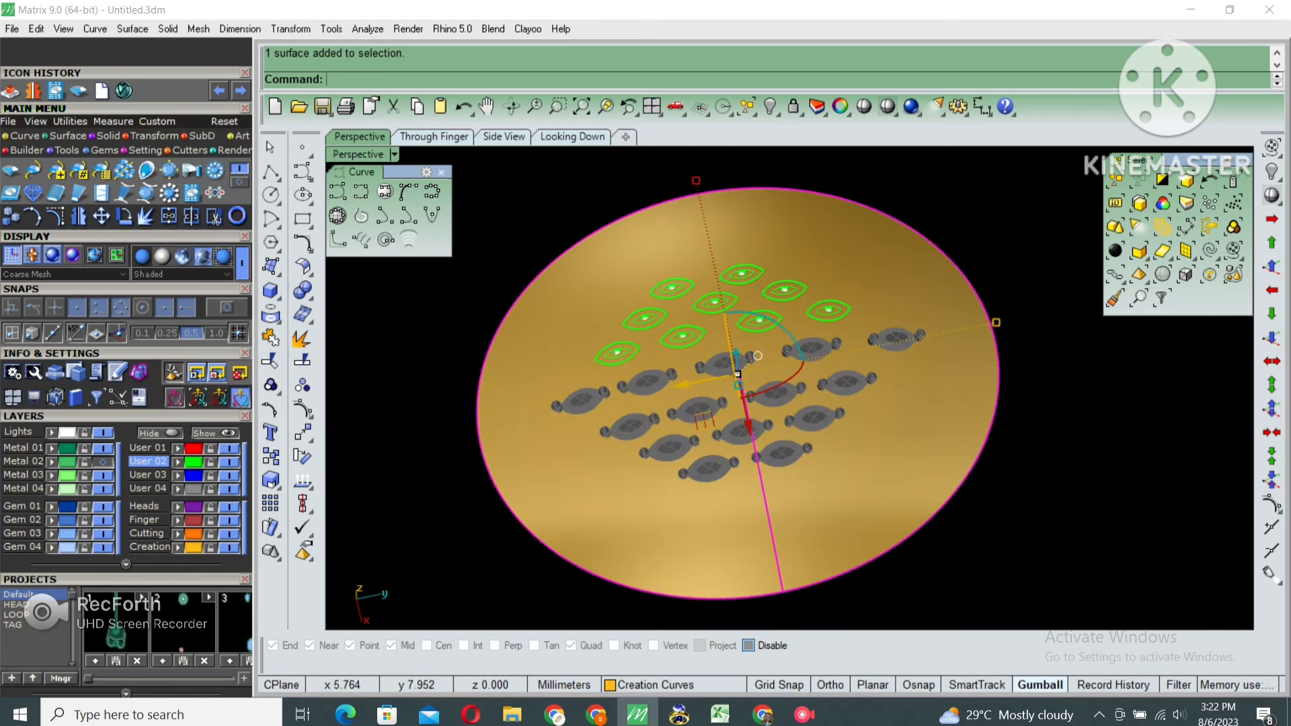
{"action": "key", "text": "Escape"}
Delete the leftover marquise outlines and center points, keeping the spare gem setting out of the selection
{"action": "left_click_drag", "start_coordinate": [534, 563], "coordinate": [1006, 171]}
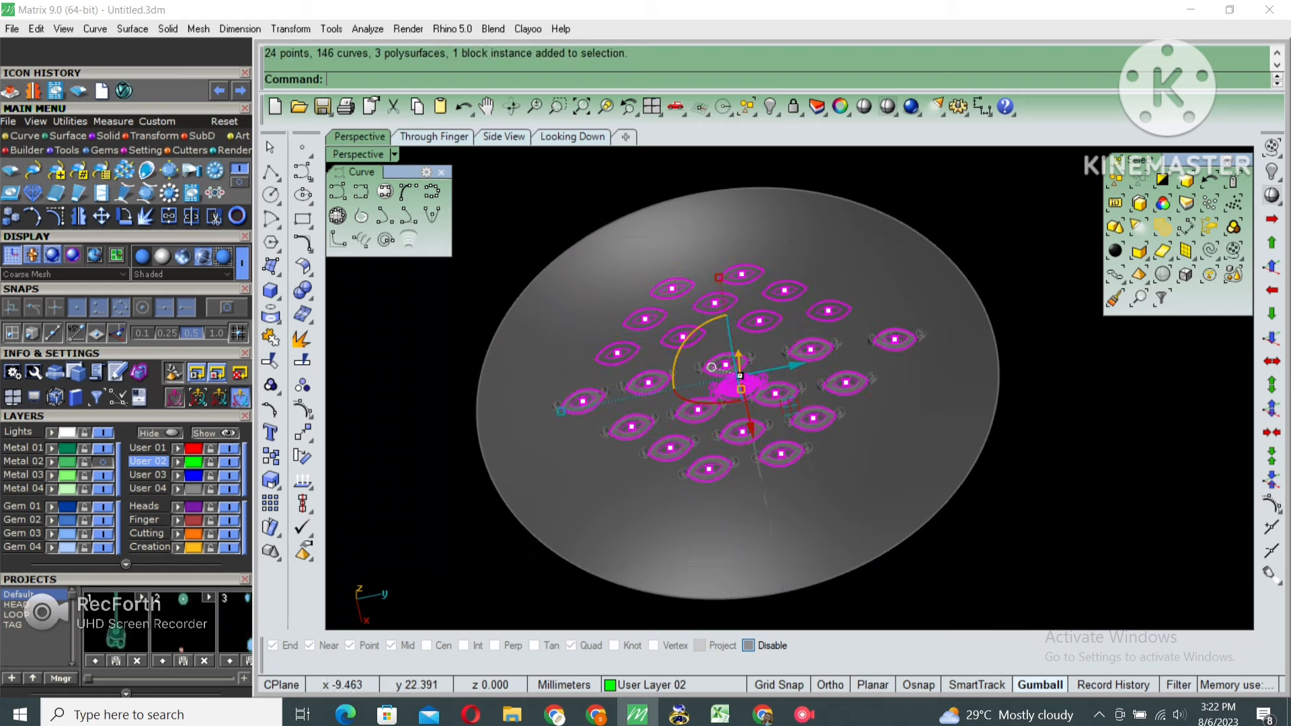
{"action": "right_click_drag", "start_coordinate": [749, 412], "coordinate": [793, 458]}
{"action": "left_click", "coordinate": [726, 388], "text": "ctrl"}
{"action": "key", "text": "Delete"}
Show only the connecting line segments from among the hidden objects
{"action": "key", "text": "Return"}
{"action": "type", "text": "HH"}
{"action": "key", "text": "Return"}
{"action": "scroll", "coordinate": [740, 377], "scroll_direction": "up", "scroll_amount": 5}
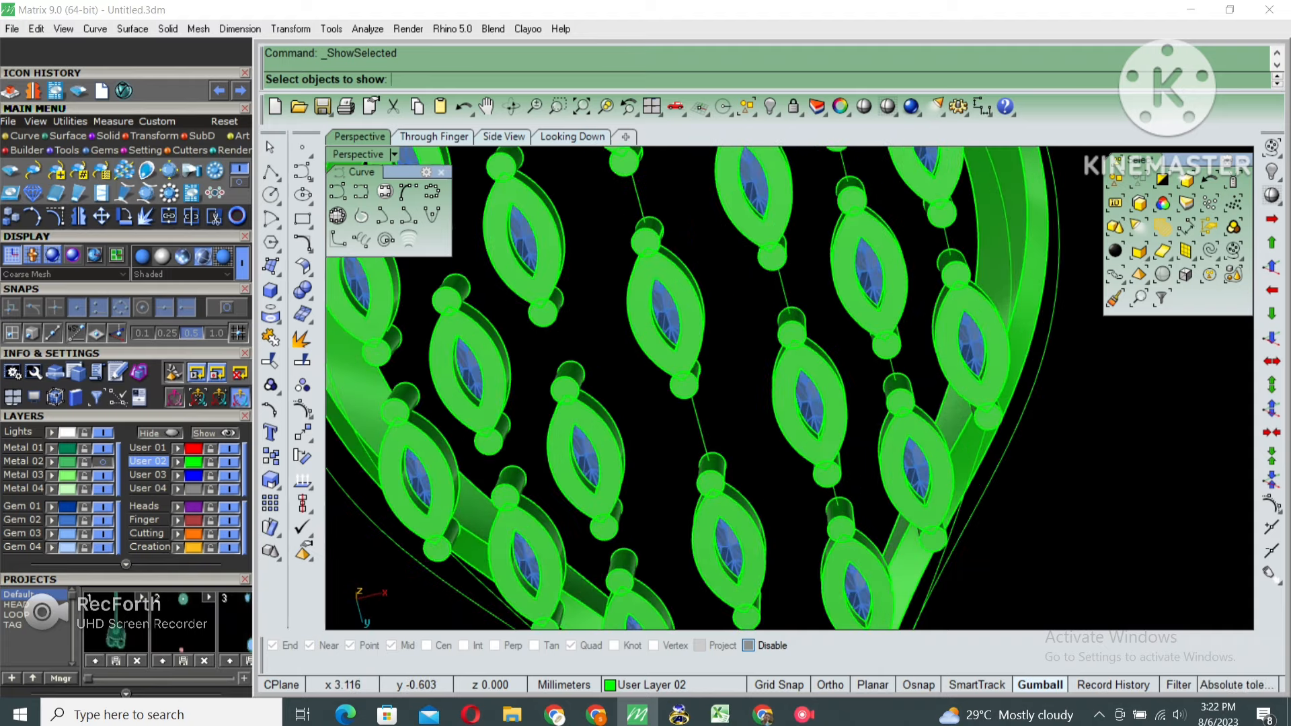
{"action": "left_click", "coordinate": [783, 289]}
{"action": "scroll", "coordinate": [784, 289], "scroll_direction": "down", "scroll_amount": 8}
{"action": "key", "text": "Return"}
{"action": "mouse_move", "coordinate": [784, 376]}
{"action": "right_mouse_down"}
{"action": "mouse_move", "coordinate": [776, 269]}
{"action": "mouse_move", "coordinate": [776, 364]}
{"action": "right_mouse_up"}
Project the connecting line segments onto the domed surface, working in wireframe display
{"action": "right_click", "coordinate": [888, 106]}
{"action": "right_click_drag", "start_coordinate": [854, 336], "coordinate": [854, 416]}
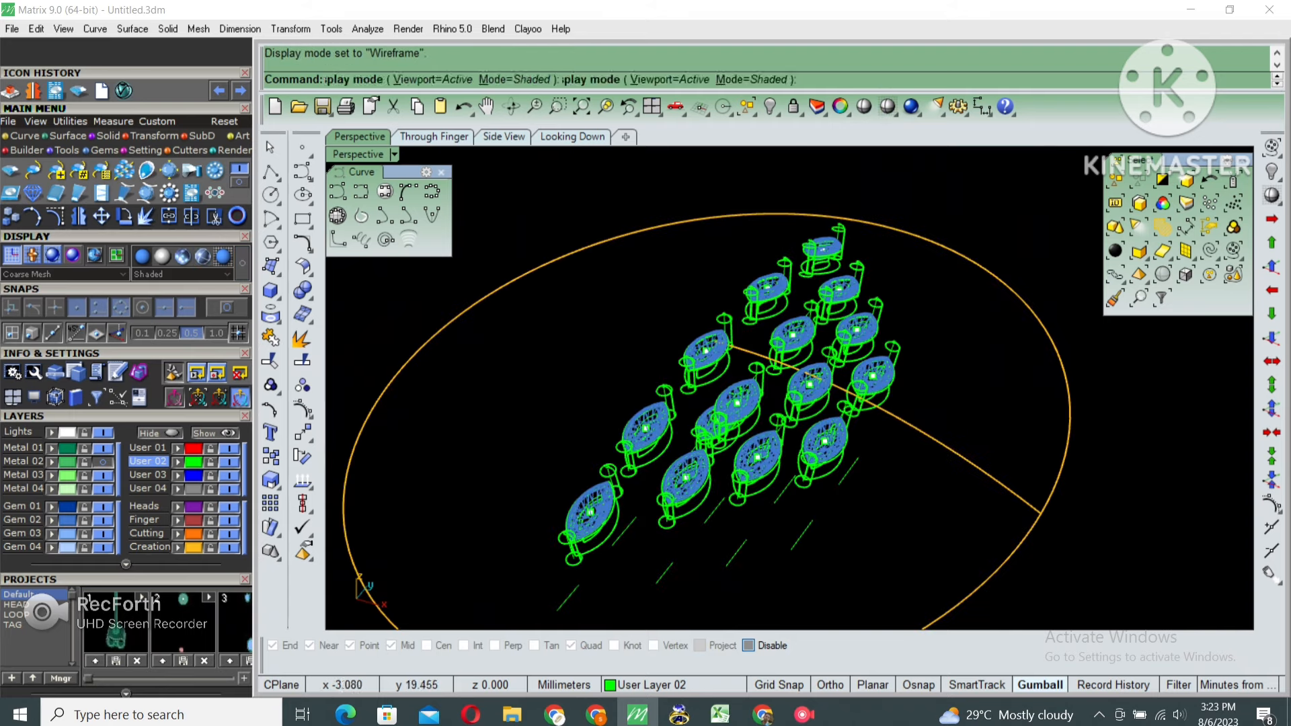
{"action": "left_click", "coordinate": [849, 472]}
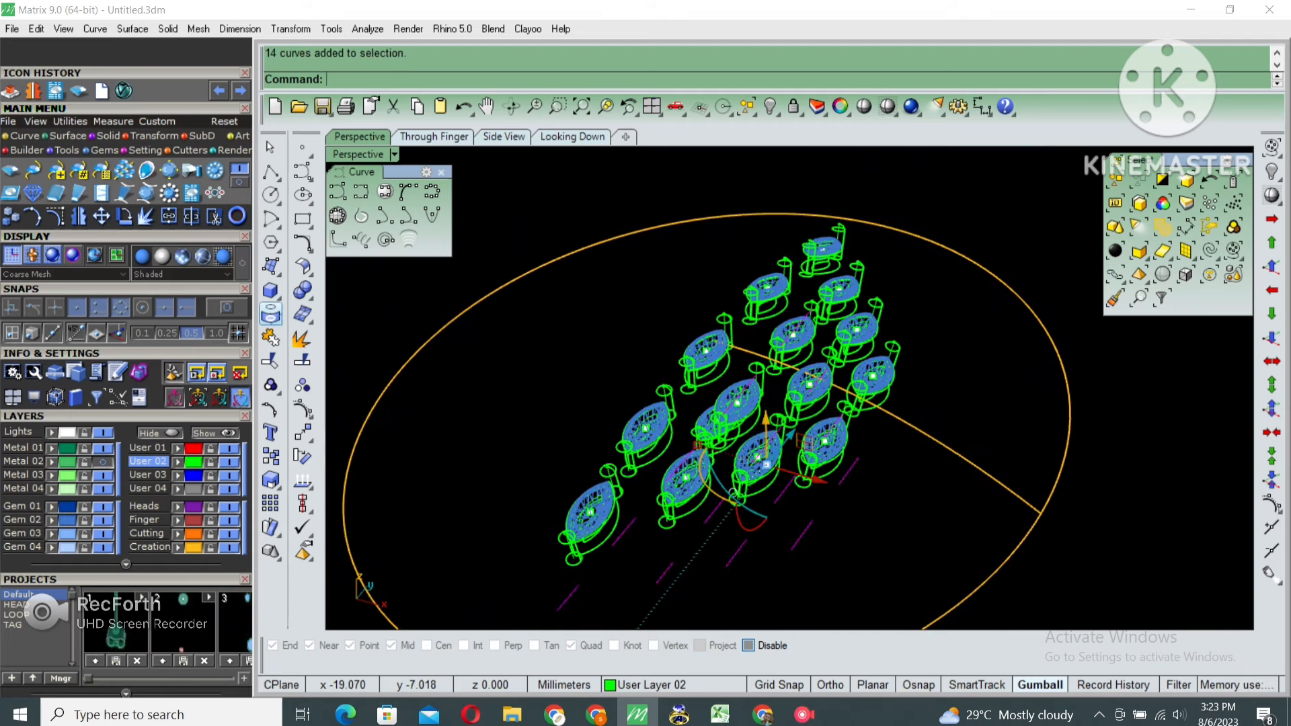
{"action": "left_click", "coordinate": [271, 314]}
{"action": "left_click", "coordinate": [958, 459]}
{"action": "right_click", "coordinate": [958, 459]}
{"action": "right_click_drag", "start_coordinate": [912, 470], "coordinate": [810, 378]}
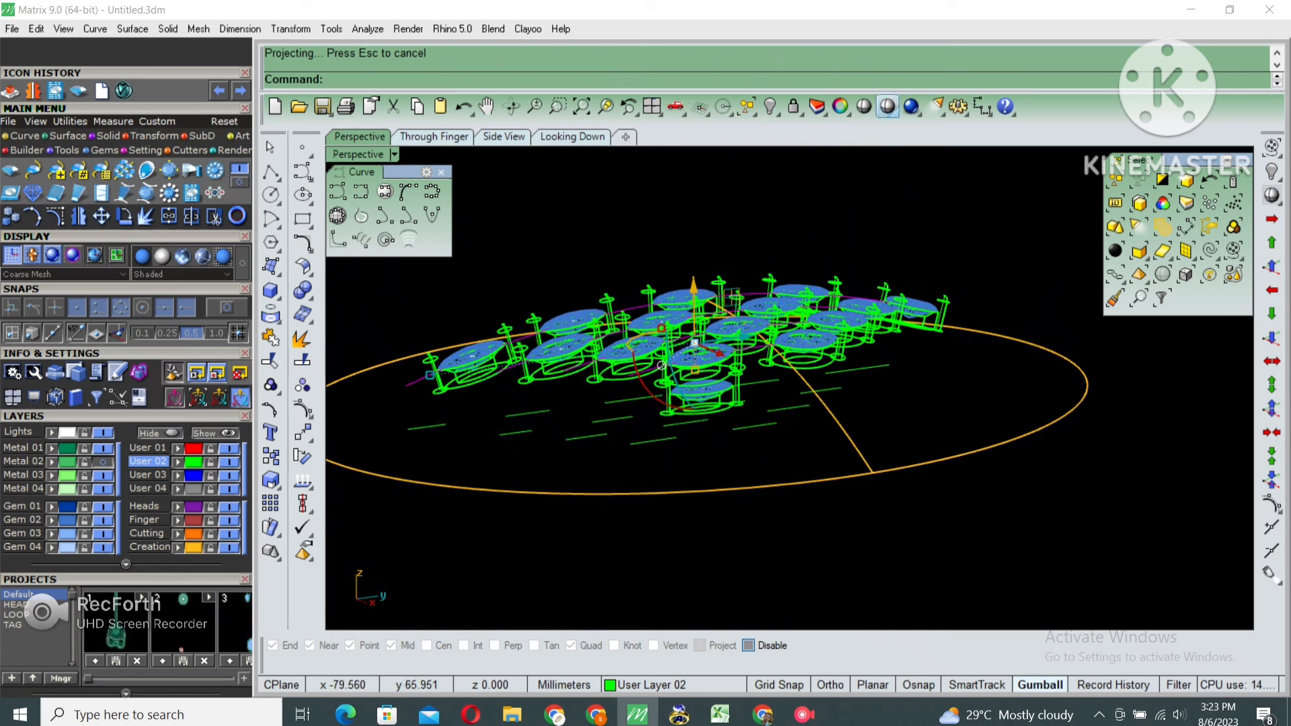
Return to shaded display and hide the domed surface, the flat source lines and the spare setting below the dome
{"action": "left_click", "coordinate": [887, 106]}
{"action": "left_click", "coordinate": [846, 464]}
{"action": "type", "text": "ide"}
{"action": "key", "text": "Return"}
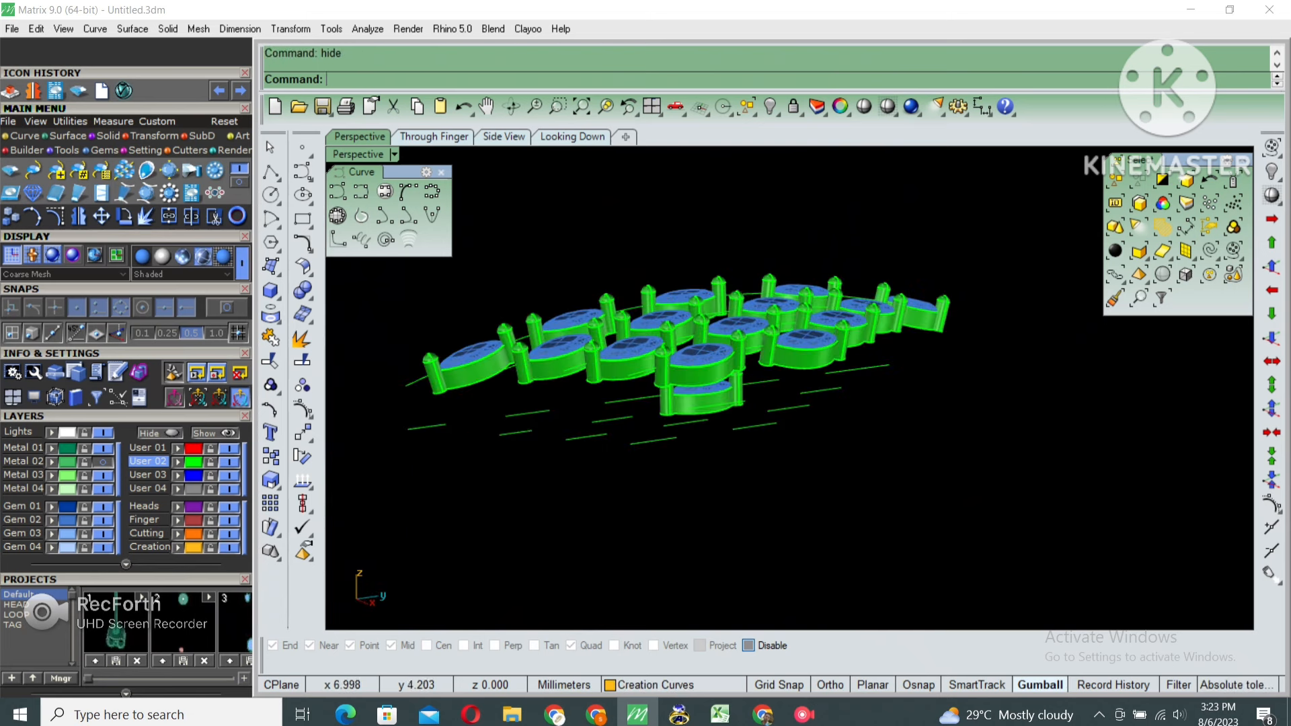
{"action": "left_click_drag", "start_coordinate": [769, 399], "coordinate": [760, 397]}
{"action": "right_click", "coordinate": [773, 407]}
Show the hidden leaf-shaped frame, including Group108, and hide the domed surface again
{"action": "right_click_drag", "start_coordinate": [821, 424], "coordinate": [817, 464]}
{"action": "scroll", "coordinate": [783, 410], "scroll_direction": "up", "scroll_amount": 4}
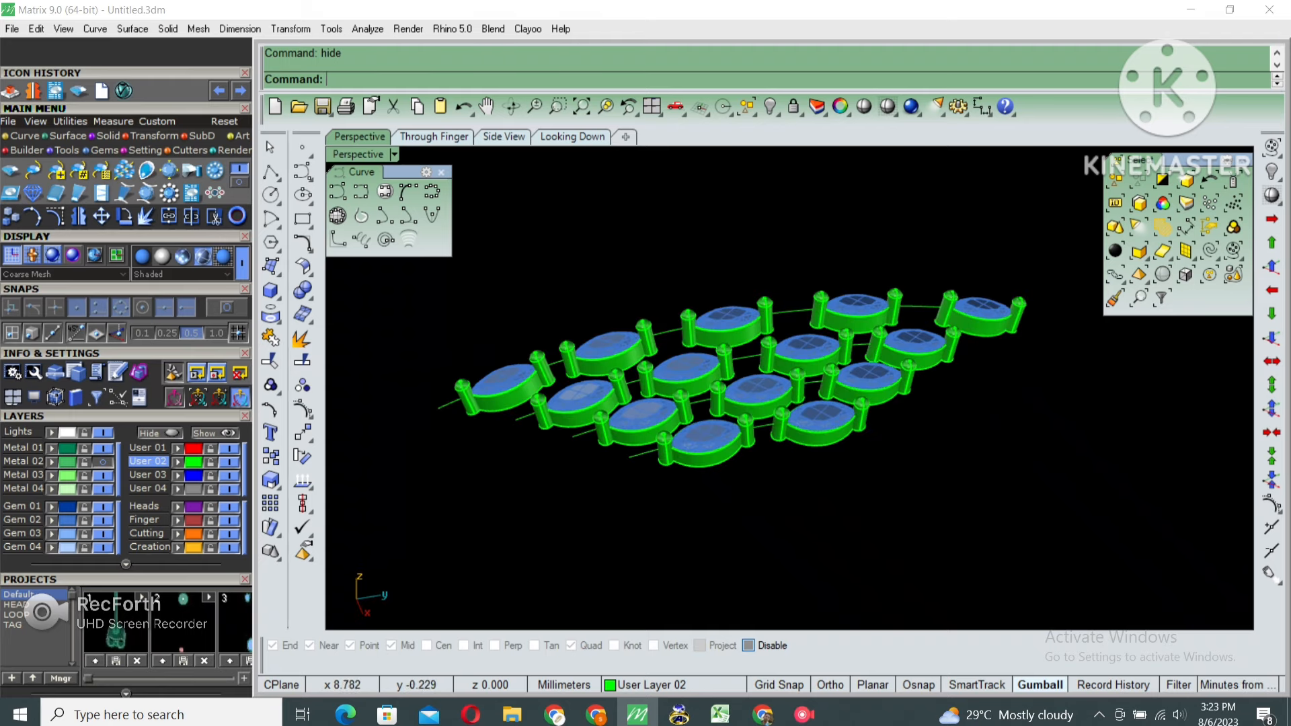
{"action": "key", "text": "ctrl+shift+h"}
{"action": "left_click", "coordinate": [861, 474]}
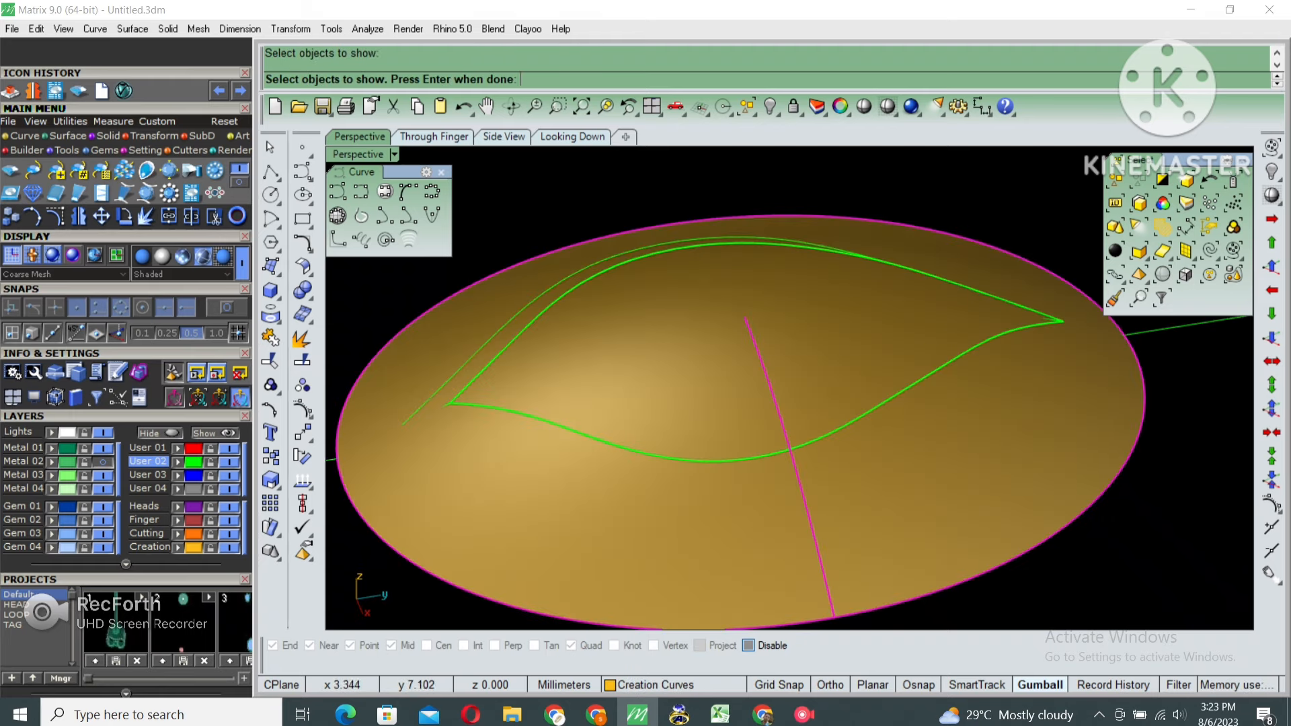
{"action": "left_click", "coordinate": [901, 395]}
{"action": "left_click", "coordinate": [929, 274]}
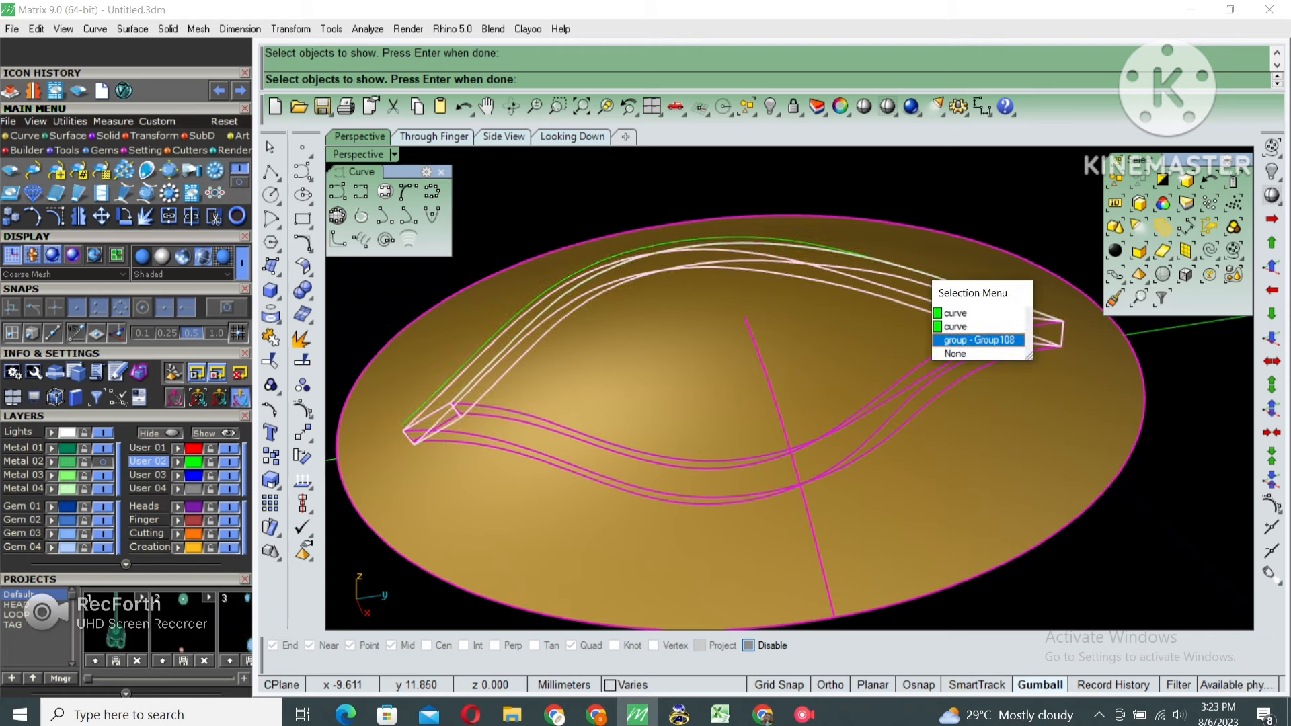
{"action": "left_click", "coordinate": [979, 340]}
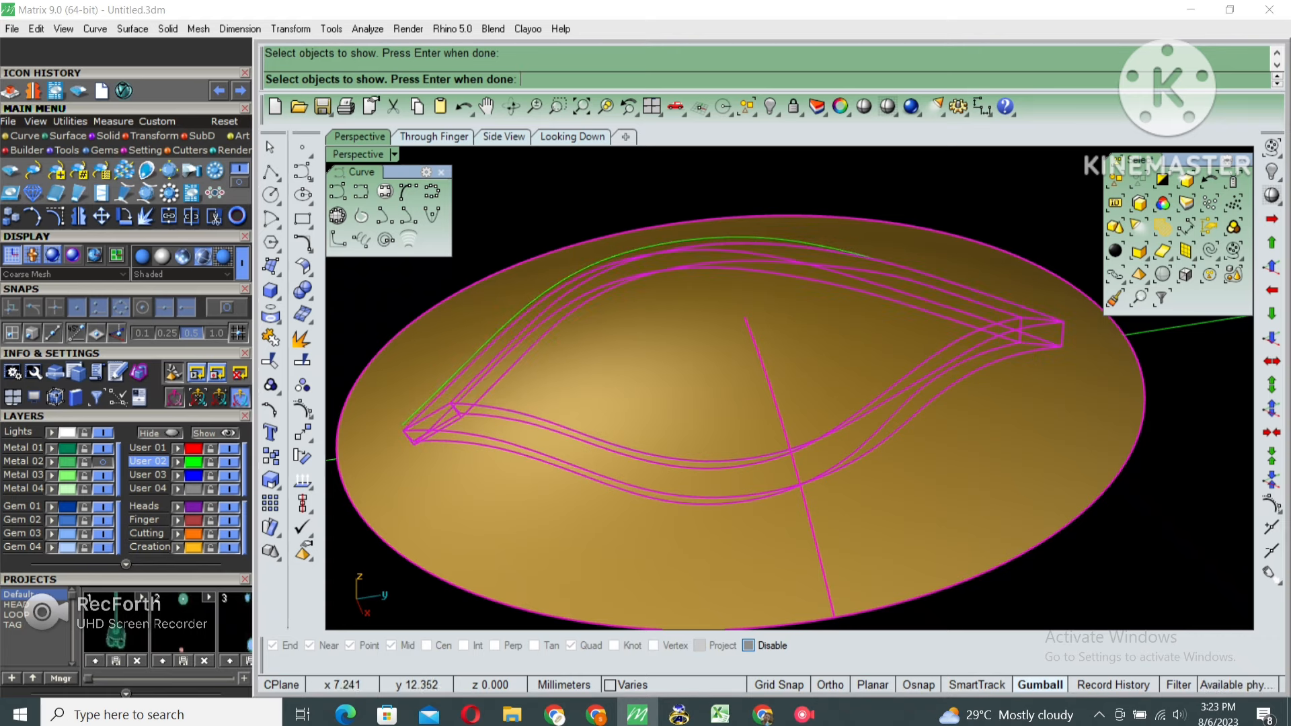
{"action": "key", "text": "Return"}
{"action": "key", "text": "ctrl+h"}
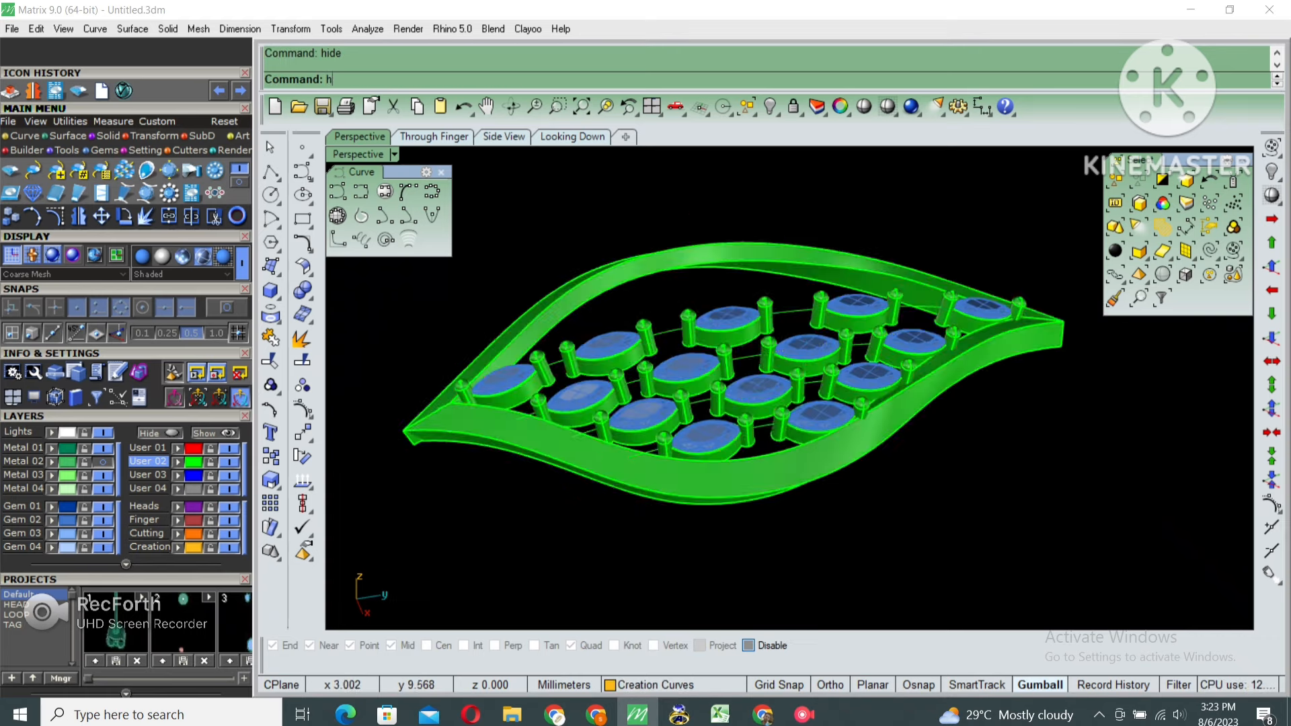
Lock the leaf-shaped frame and raise all the gem settings and connecting lines slightly
{"action": "right_click_drag", "start_coordinate": [895, 404], "coordinate": [756, 366]}
{"action": "left_click", "coordinate": [746, 404]}
{"action": "key", "text": "ctrl+l"}
{"action": "key", "text": "ctrl+a"}
{"action": "scroll", "coordinate": [740, 390], "scroll_direction": "up", "scroll_amount": 3}
{"action": "scroll", "coordinate": [679, 397], "scroll_direction": "up", "scroll_amount": 2}
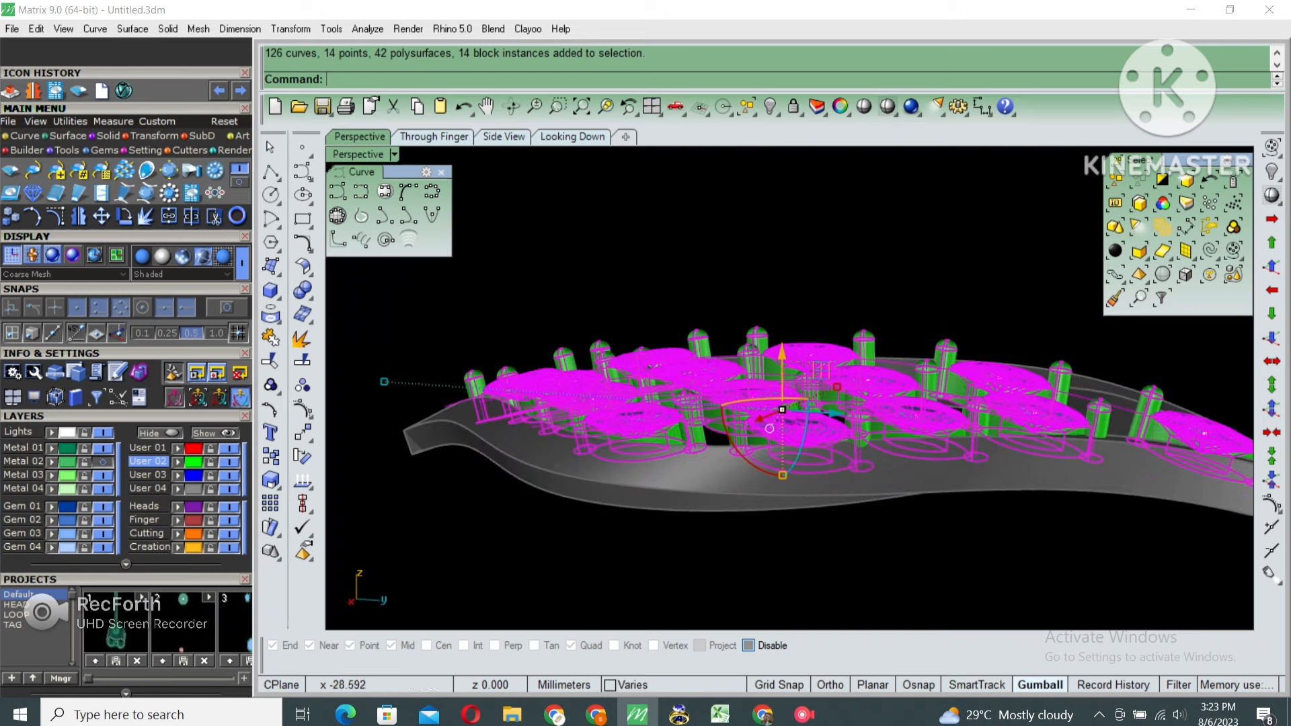
{"action": "left_click_drag", "start_coordinate": [782, 363], "coordinate": [783, 344]}
{"action": "left_click", "coordinate": [942, 282]}
{"action": "scroll", "coordinate": [941, 289], "scroll_direction": "down", "scroll_amount": 2}
{"action": "right_click_drag", "start_coordinate": [793, 322], "coordinate": [810, 418]}
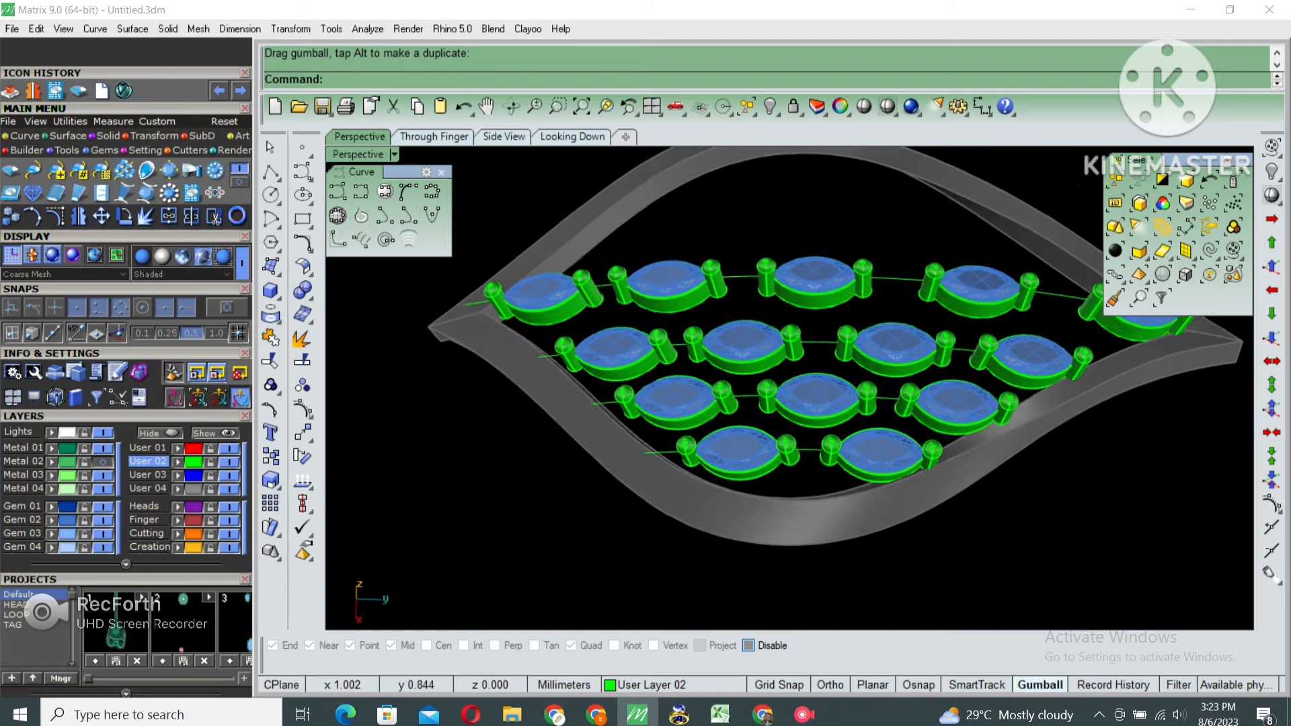
{"action": "scroll", "coordinate": [788, 291], "scroll_direction": "up", "scroll_amount": 5}
{"action": "left_click", "coordinate": [788, 296]}
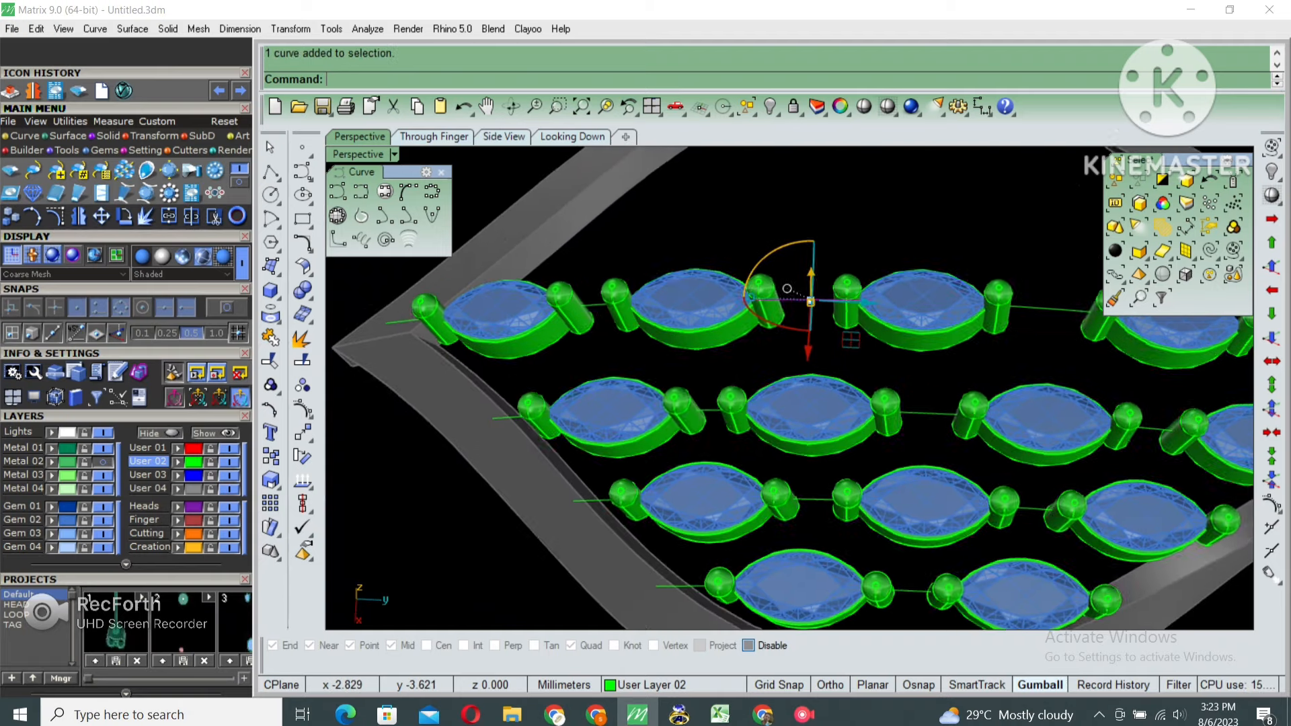
{"action": "right_click_drag", "start_coordinate": [788, 296], "coordinate": [730, 324], "text": "shift"}
{"action": "left_click", "coordinate": [995, 337], "text": "shift"}
{"action": "scroll", "coordinate": [995, 338], "scroll_direction": "down", "scroll_amount": 4}
{"action": "right_click_drag", "start_coordinate": [996, 338], "coordinate": [861, 356], "text": "shift"}
{"action": "left_click", "coordinate": [1014, 393], "text": "shift"}
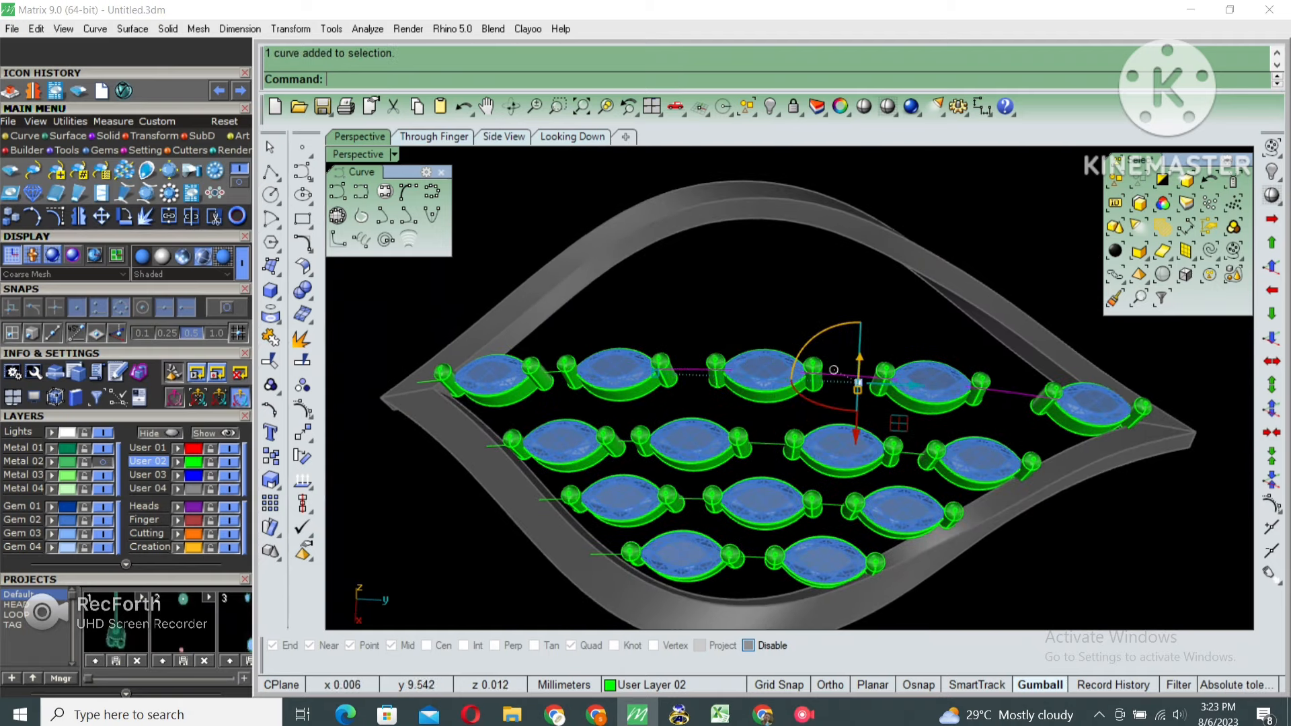
{"action": "right_click_drag", "start_coordinate": [899, 424], "coordinate": [1008, 316]}
{"action": "scroll", "coordinate": [1048, 290], "scroll_direction": "up", "scroll_amount": 4}
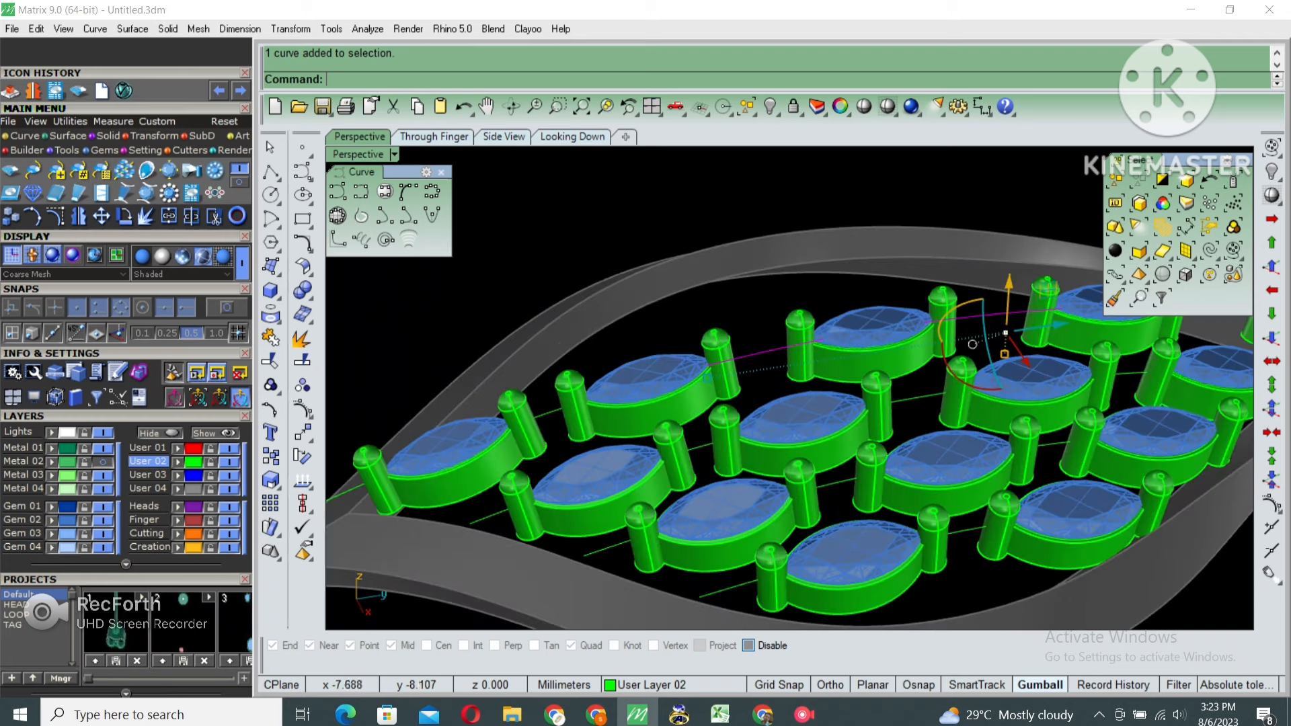
{"action": "right_click_drag", "start_coordinate": [464, 461], "coordinate": [535, 386], "text": "shift"}
{"action": "scroll", "coordinate": [635, 383], "scroll_direction": "down", "scroll_amount": 6}
Lock the group of nine gem settings and the group of five in the upper row
{"action": "left_click", "coordinate": [774, 378]}
{"action": "right_click_drag", "start_coordinate": [774, 378], "coordinate": [775, 417]}
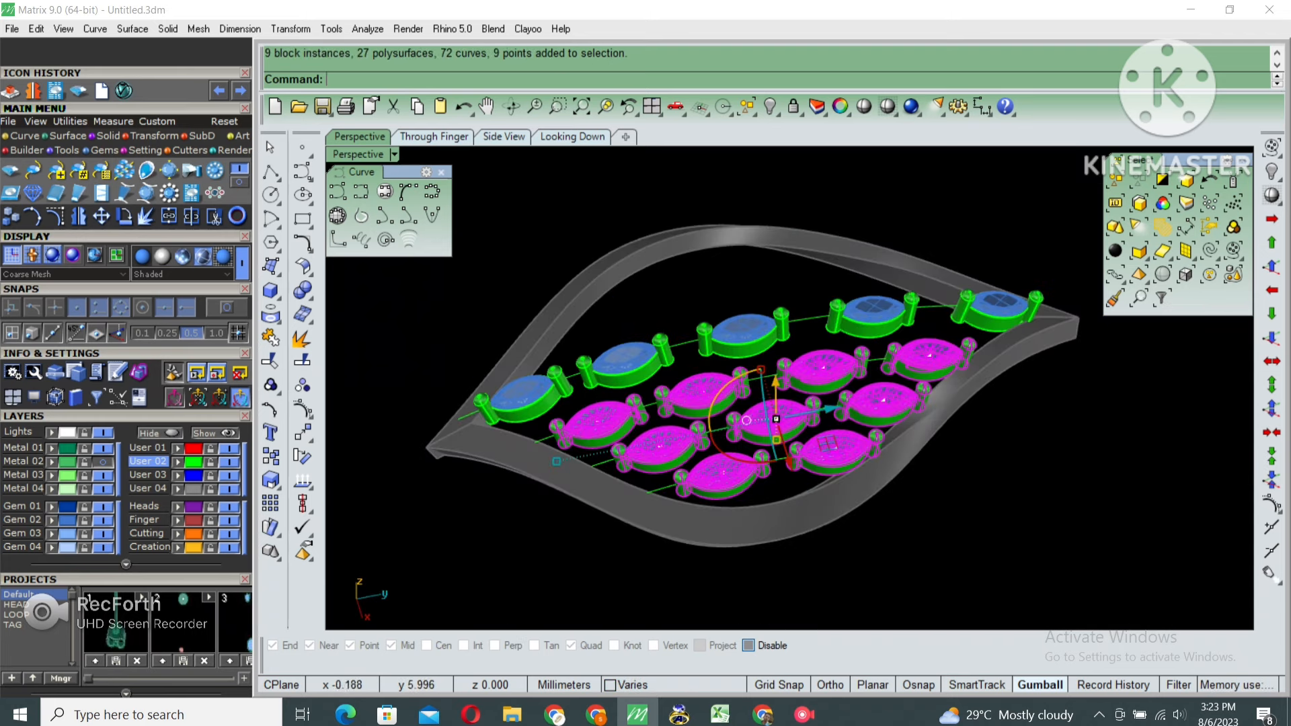
{"action": "key", "text": "ctrl+l"}
{"action": "left_click", "coordinate": [747, 334]}
{"action": "key", "text": "ctrl+l"}
Rebuild all the connecting curves between the settings as degree 3 curves, deleting the input curves
{"action": "scroll", "coordinate": [916, 332], "scroll_direction": "up", "scroll_amount": 2}
{"action": "left_click", "coordinate": [917, 332]}
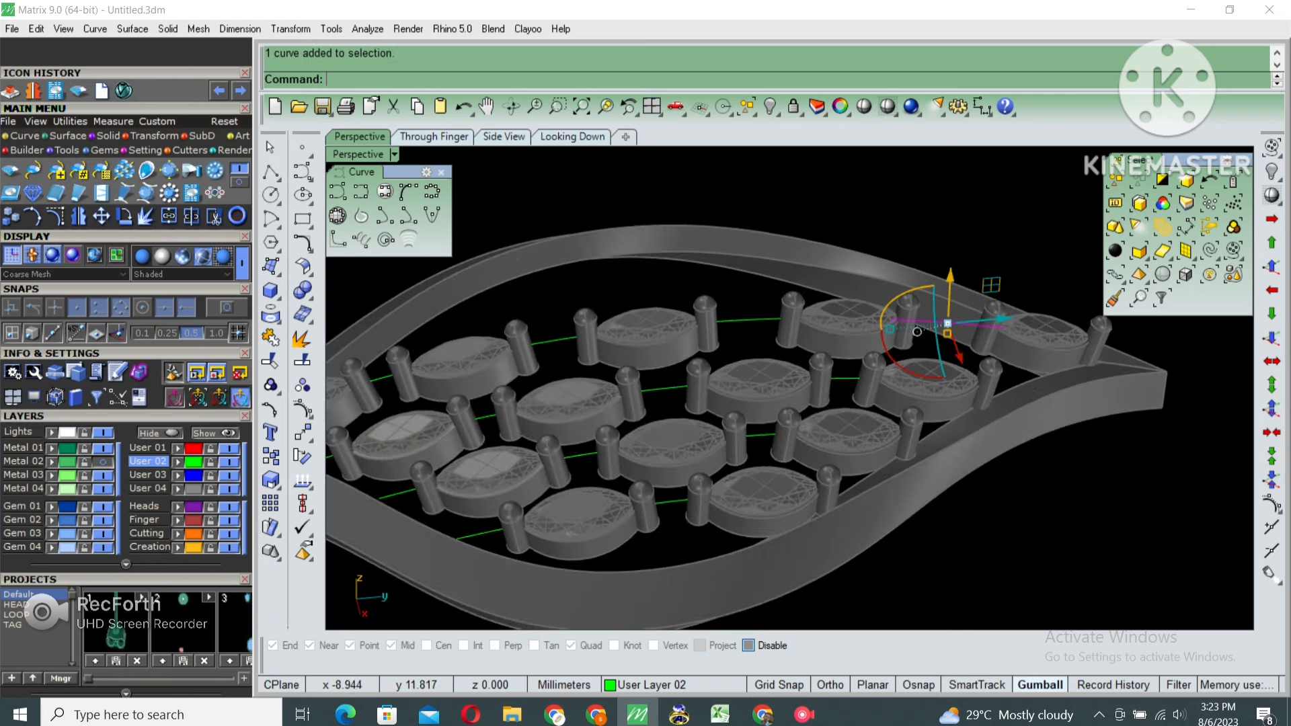
{"action": "left_click_drag", "start_coordinate": [740, 299], "coordinate": [730, 335], "text": "shift"}
{"action": "scroll", "coordinate": [792, 307], "scroll_direction": "down", "scroll_amount": 5}
{"action": "left_click_drag", "start_coordinate": [954, 225], "coordinate": [563, 512]}
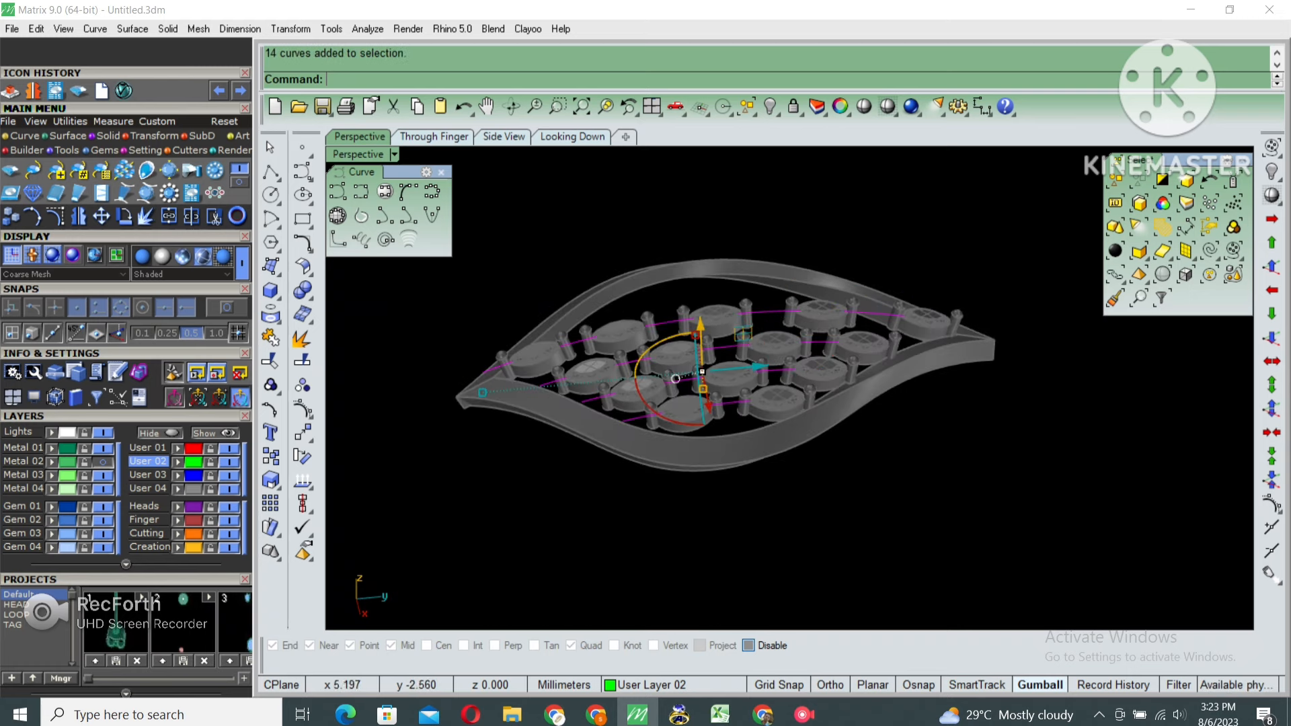
{"action": "type", "text": "rebuild"}
{"action": "key", "text": "Return"}
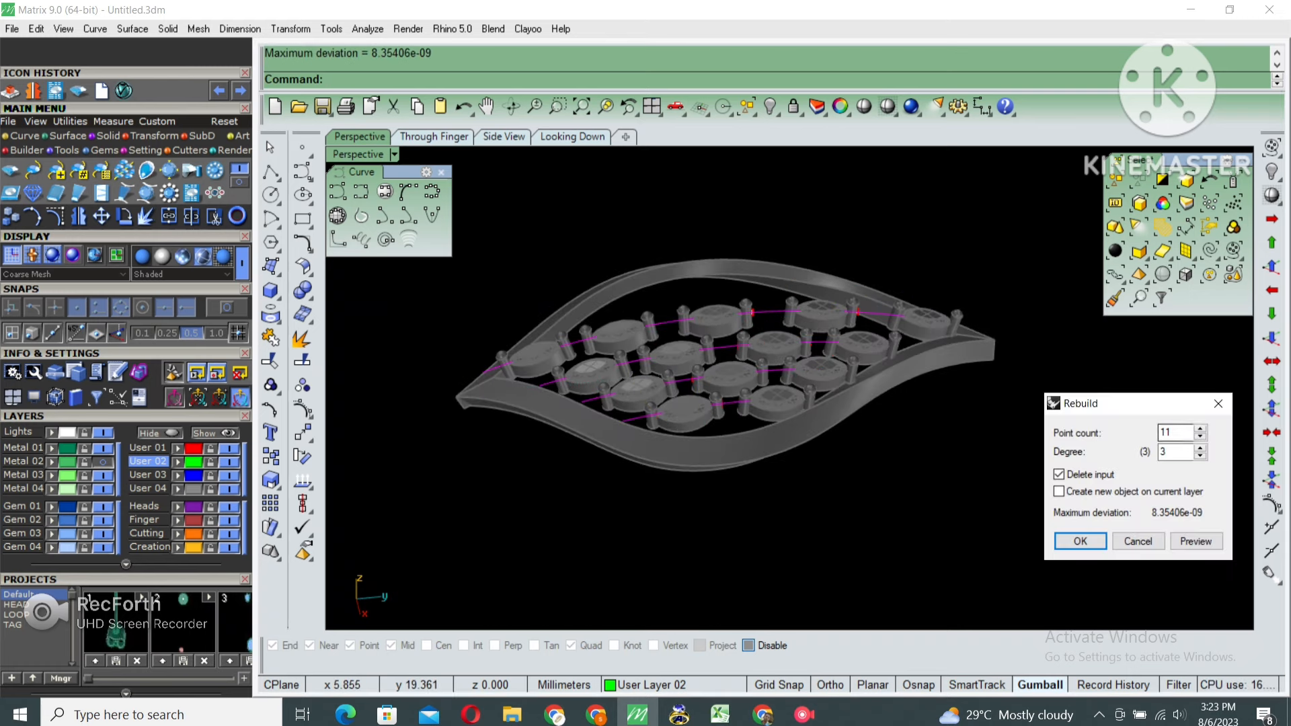
{"action": "key", "text": "Return"}
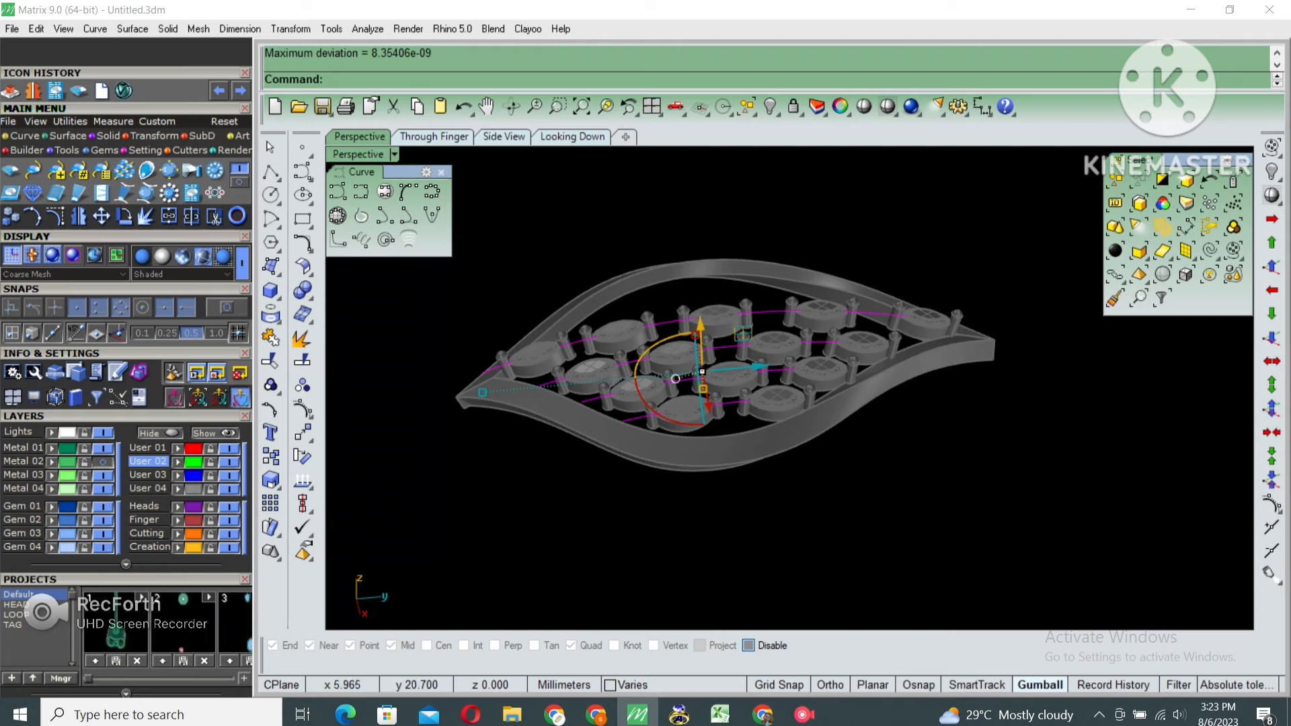
Lower the two middle control points of every connecting curve between the gem settings, switching to wireframe display while collecting the points
{"action": "key", "text": "F10"}
{"action": "scroll", "coordinate": [897, 320], "scroll_direction": "up", "scroll_amount": 6}
{"action": "right_click_drag", "start_coordinate": [898, 320], "coordinate": [874, 337]}
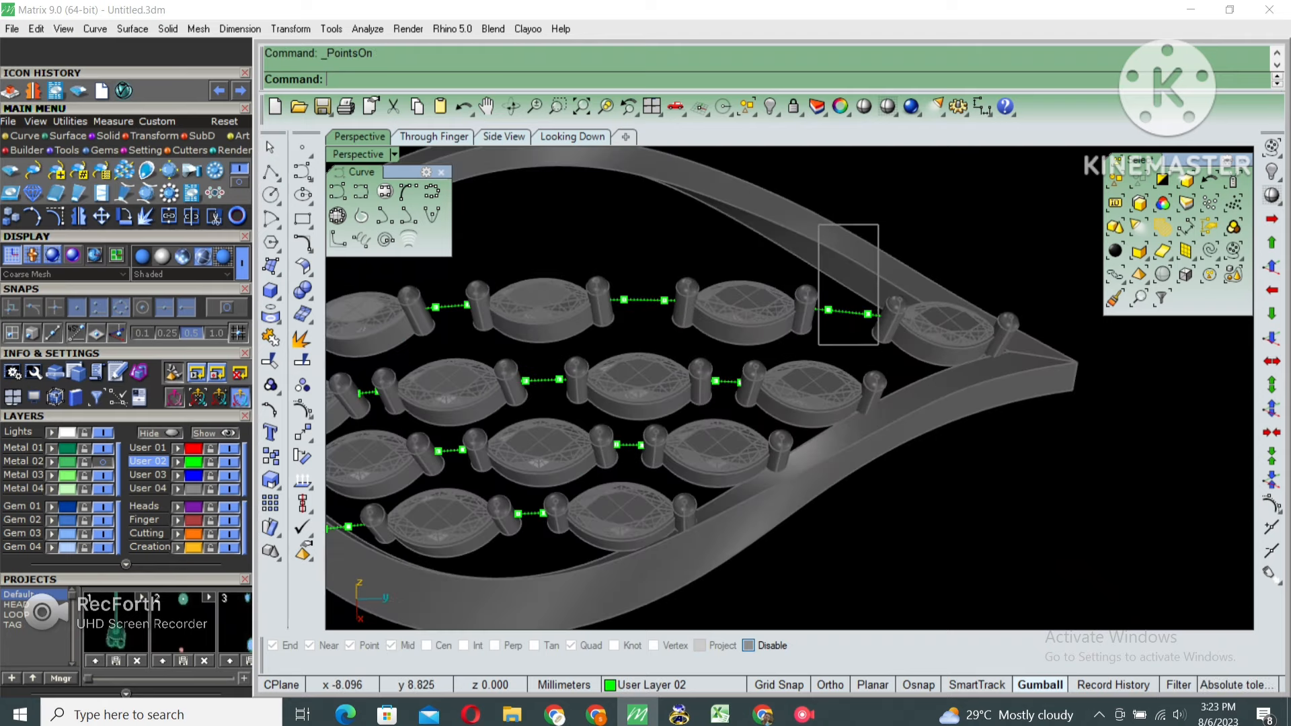
{"action": "left_click_drag", "start_coordinate": [879, 346], "coordinate": [883, 348]}
{"action": "right_click_drag", "start_coordinate": [713, 387], "coordinate": [799, 390], "text": "shift"}
{"action": "left_click_drag", "start_coordinate": [698, 243], "coordinate": [768, 323], "text": "shift"}
{"action": "right_click_drag", "start_coordinate": [571, 343], "coordinate": [780, 342], "text": "shift"}
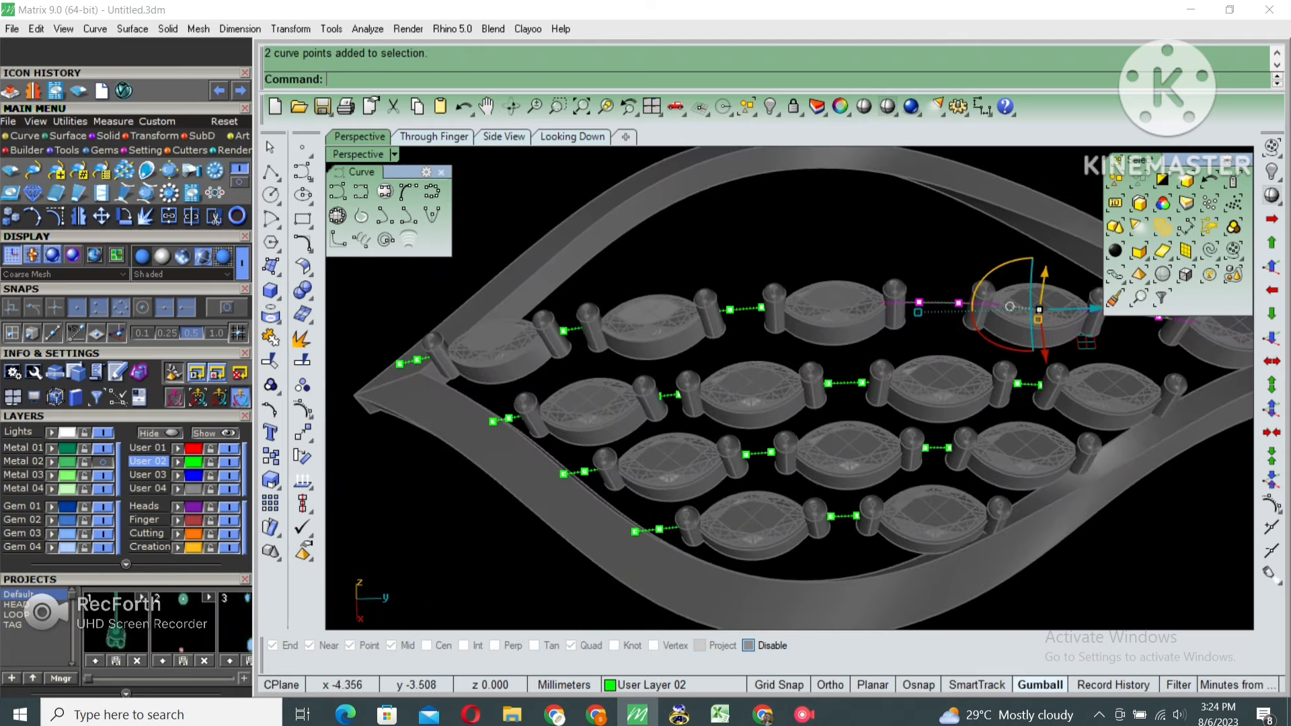
{"action": "scroll", "coordinate": [760, 322], "scroll_direction": "up", "scroll_amount": 4}
{"action": "left_click_drag", "start_coordinate": [676, 244], "coordinate": [785, 340], "text": "shift"}
{"action": "right_click_drag", "start_coordinate": [639, 367], "coordinate": [790, 340], "text": "shift"}
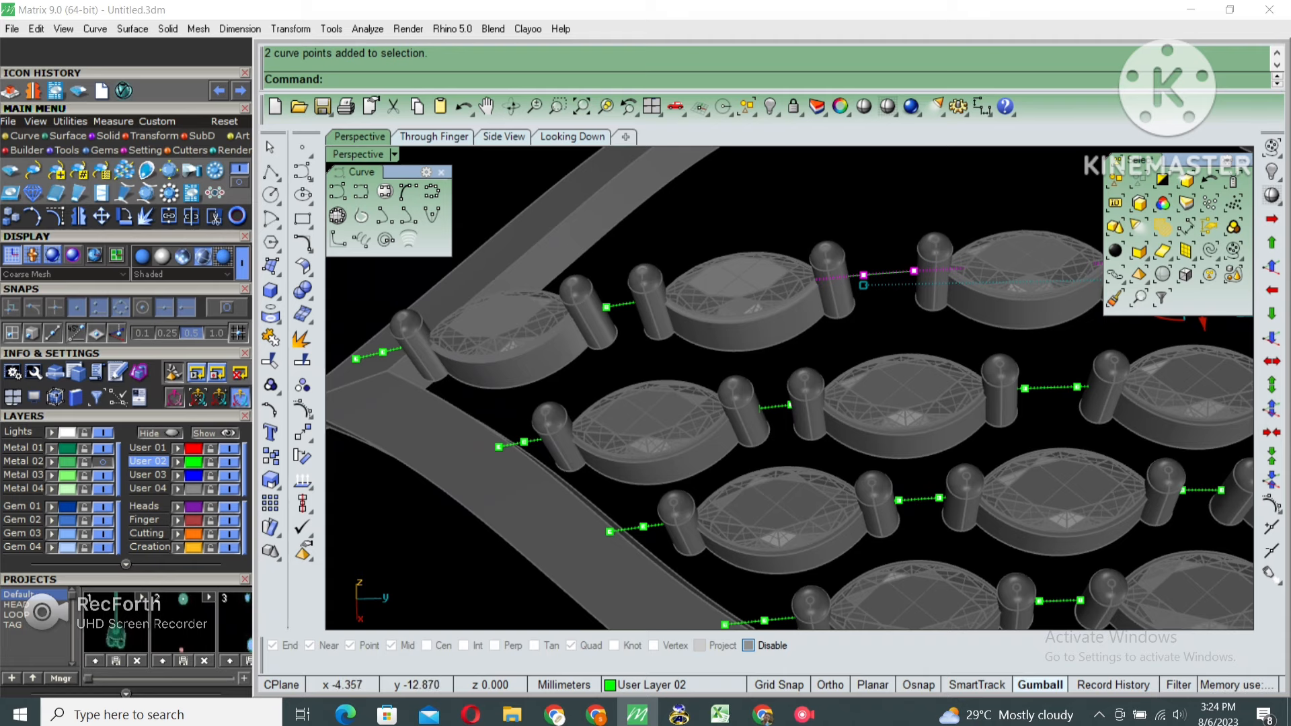
{"action": "right_click_drag", "start_coordinate": [706, 349], "coordinate": [834, 351], "text": "shift"}
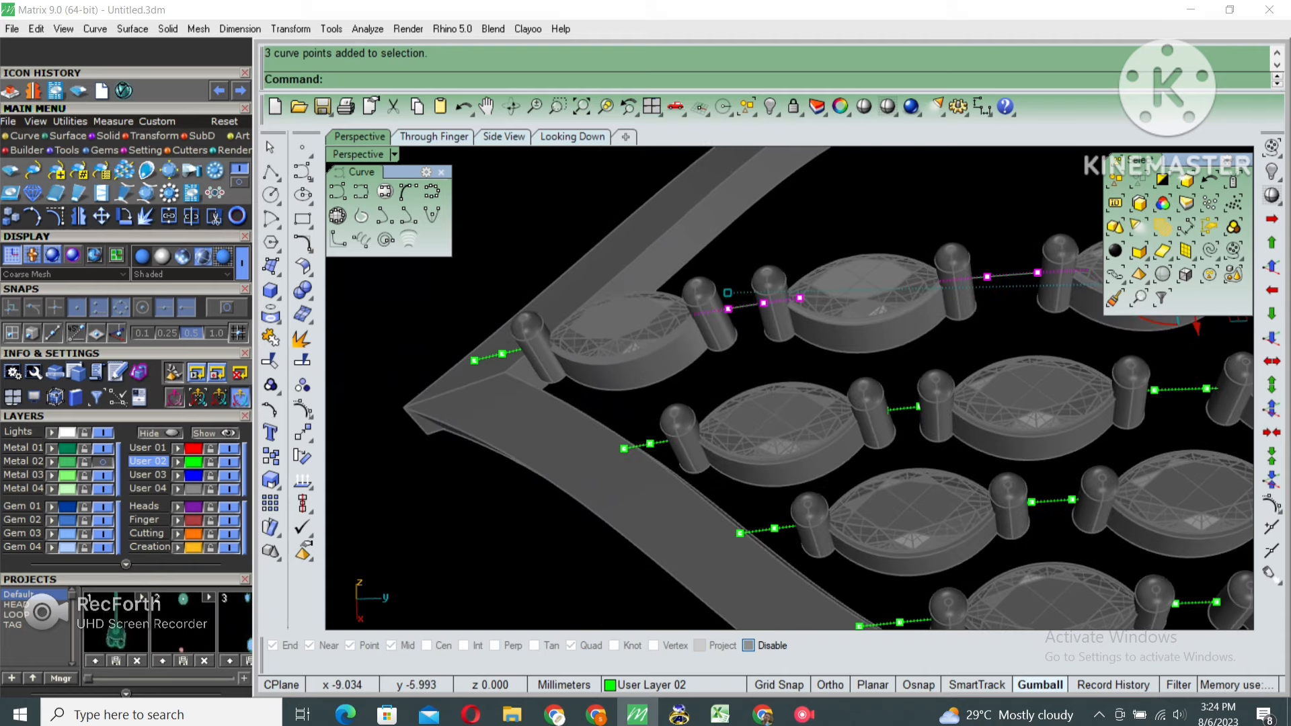
{"action": "right_click", "coordinate": [888, 107]}
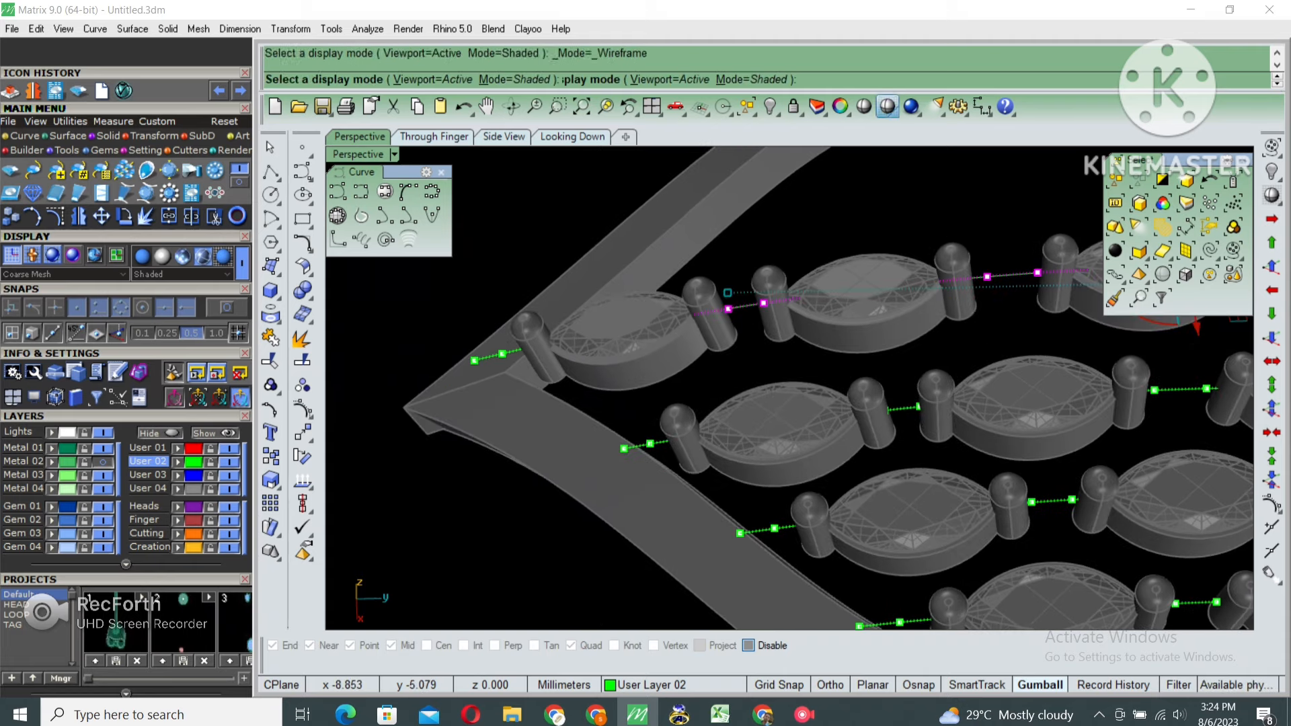
{"action": "right_click_drag", "start_coordinate": [774, 376], "coordinate": [766, 405]}
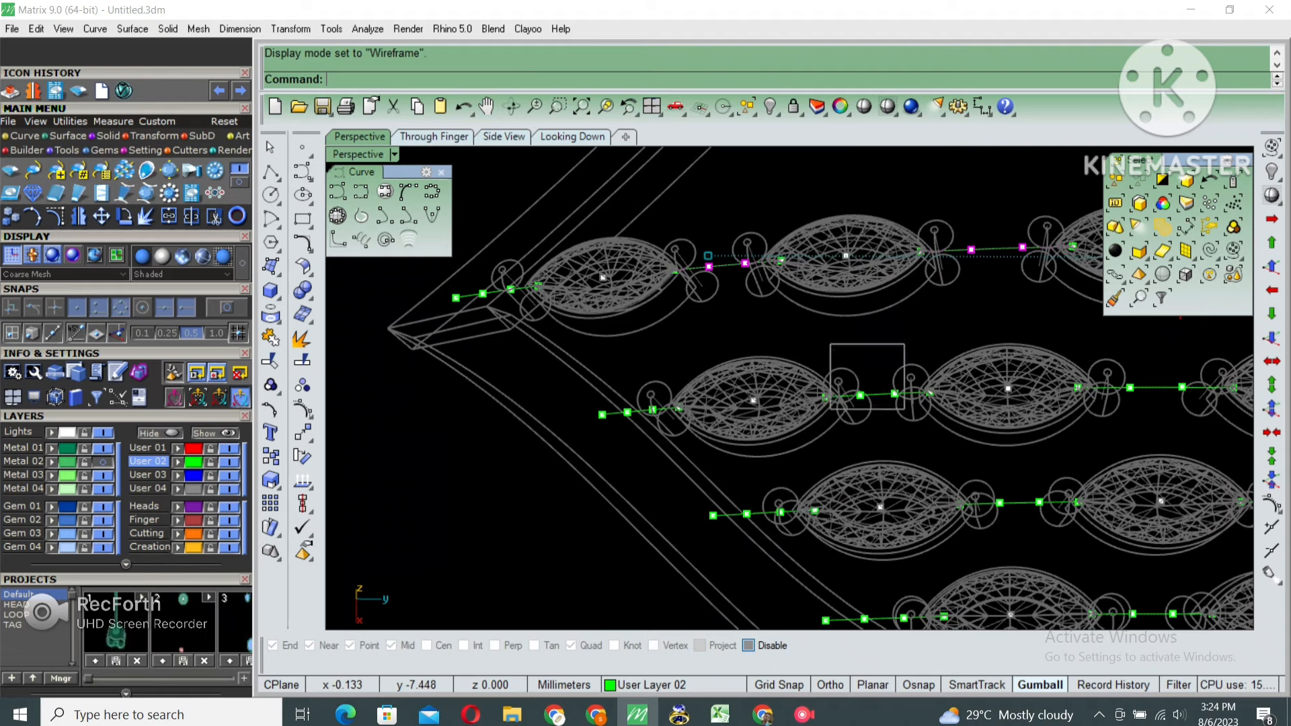
{"action": "left_click_drag", "start_coordinate": [904, 409], "coordinate": [906, 411], "text": "shift"}
{"action": "right_click_drag", "start_coordinate": [1069, 430], "coordinate": [774, 417], "text": "shift"}
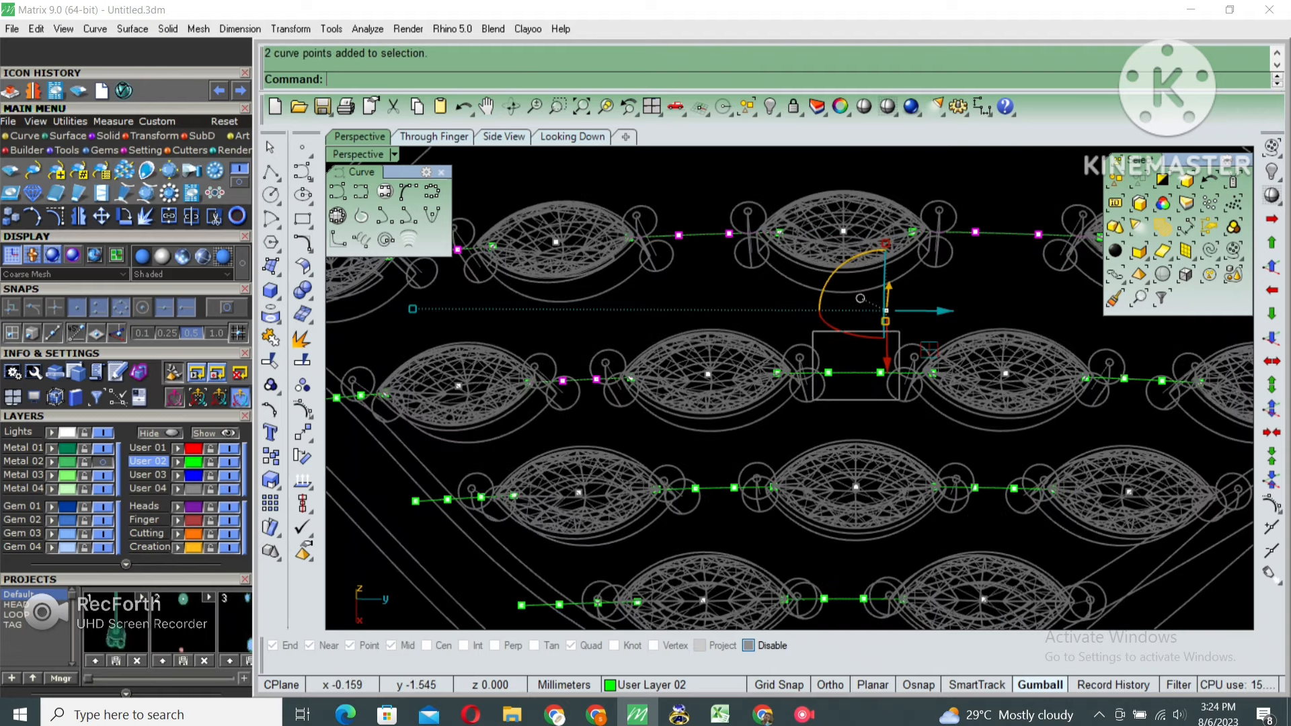
{"action": "right_click_drag", "start_coordinate": [874, 403], "coordinate": [702, 405], "text": "shift"}
{"action": "right_click_drag", "start_coordinate": [689, 299], "coordinate": [868, 244], "text": "shift"}
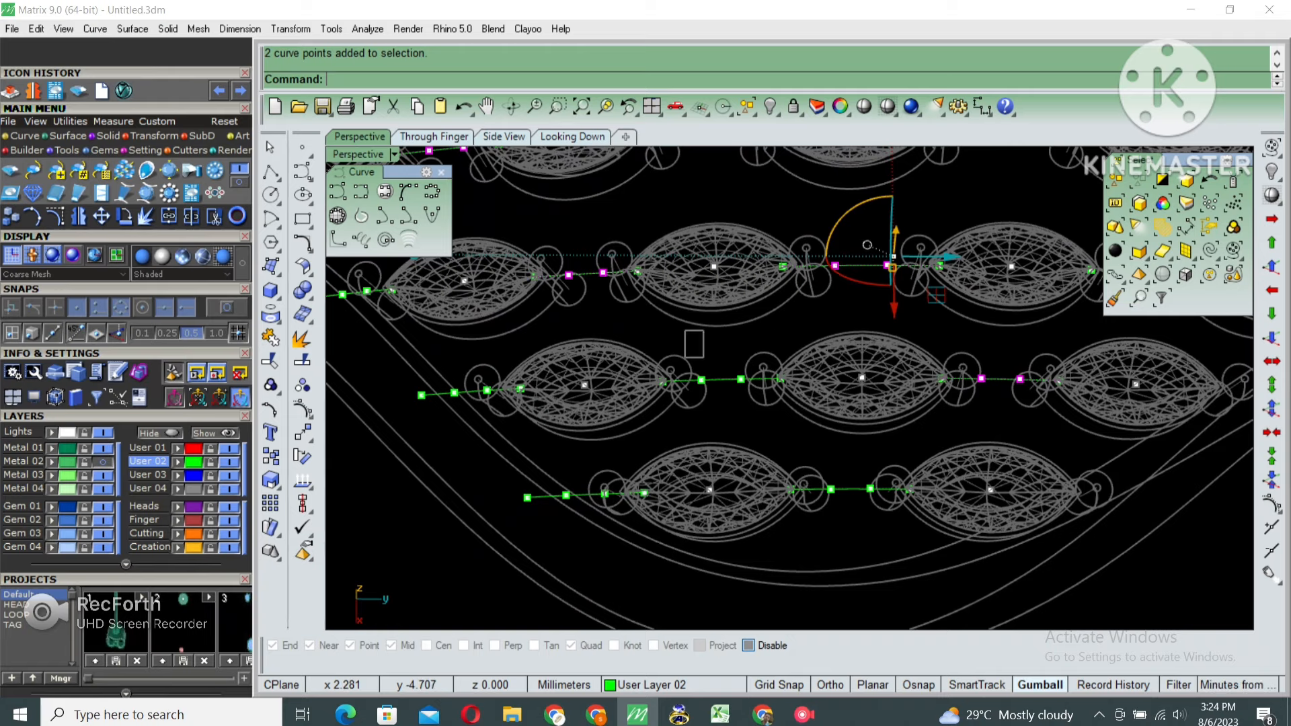
{"action": "left_click_drag", "start_coordinate": [880, 492], "coordinate": [884, 498]}
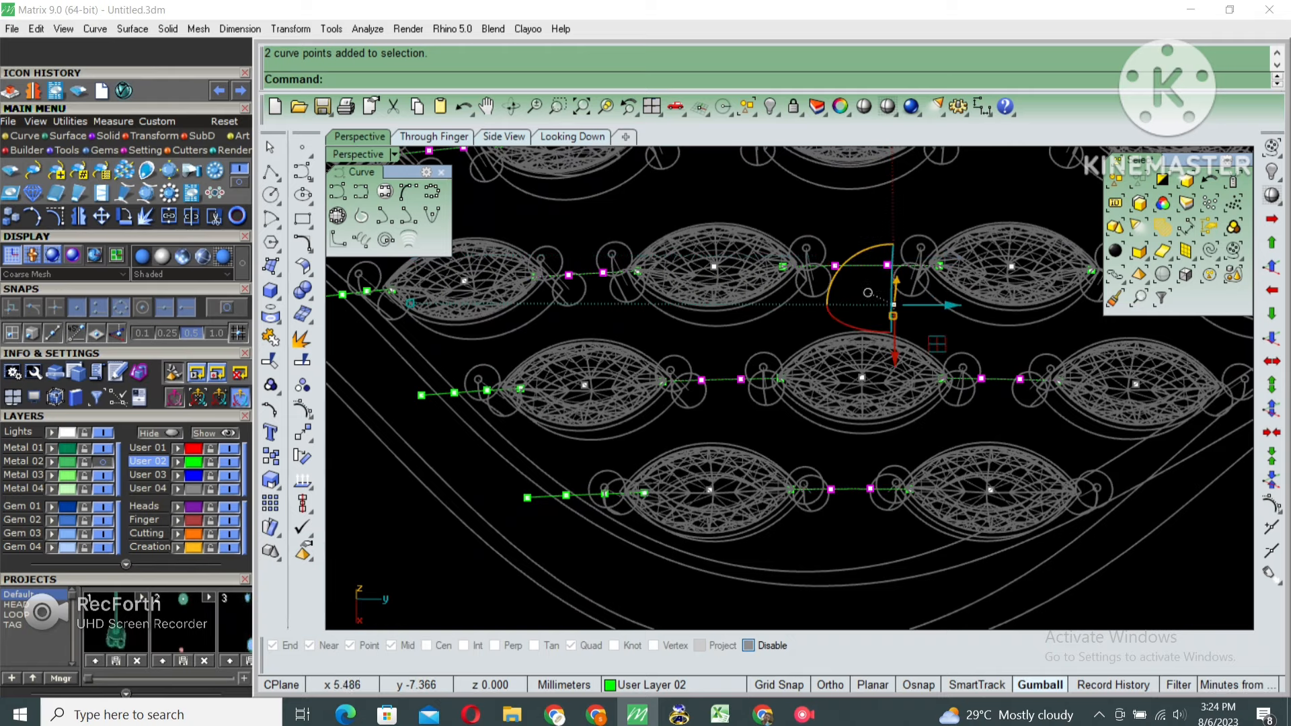
{"action": "right_click_drag", "start_coordinate": [867, 292], "coordinate": [802, 389]}
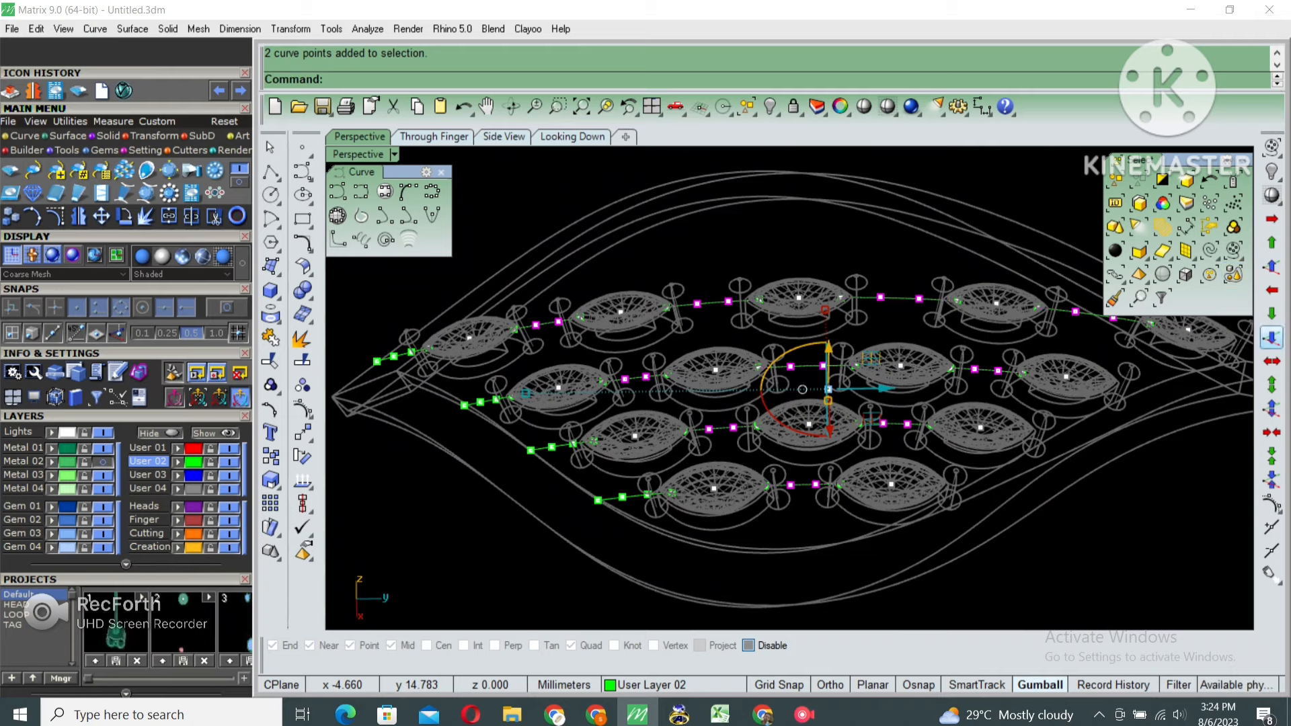
{"action": "left_click", "coordinate": [1272, 337]}
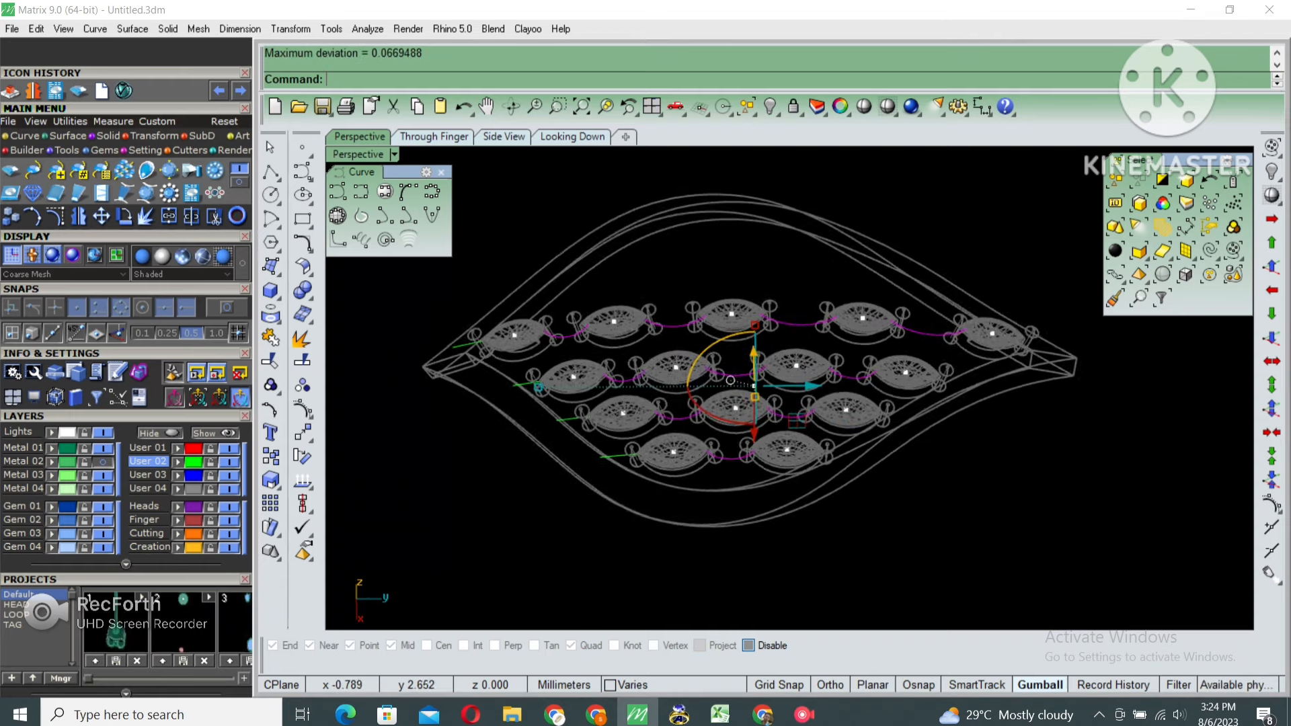
Pipe the sagging connecting curves with a 0.4 mm radius and flat caps, and return the view to shaded display
{"action": "key", "text": "Return"}
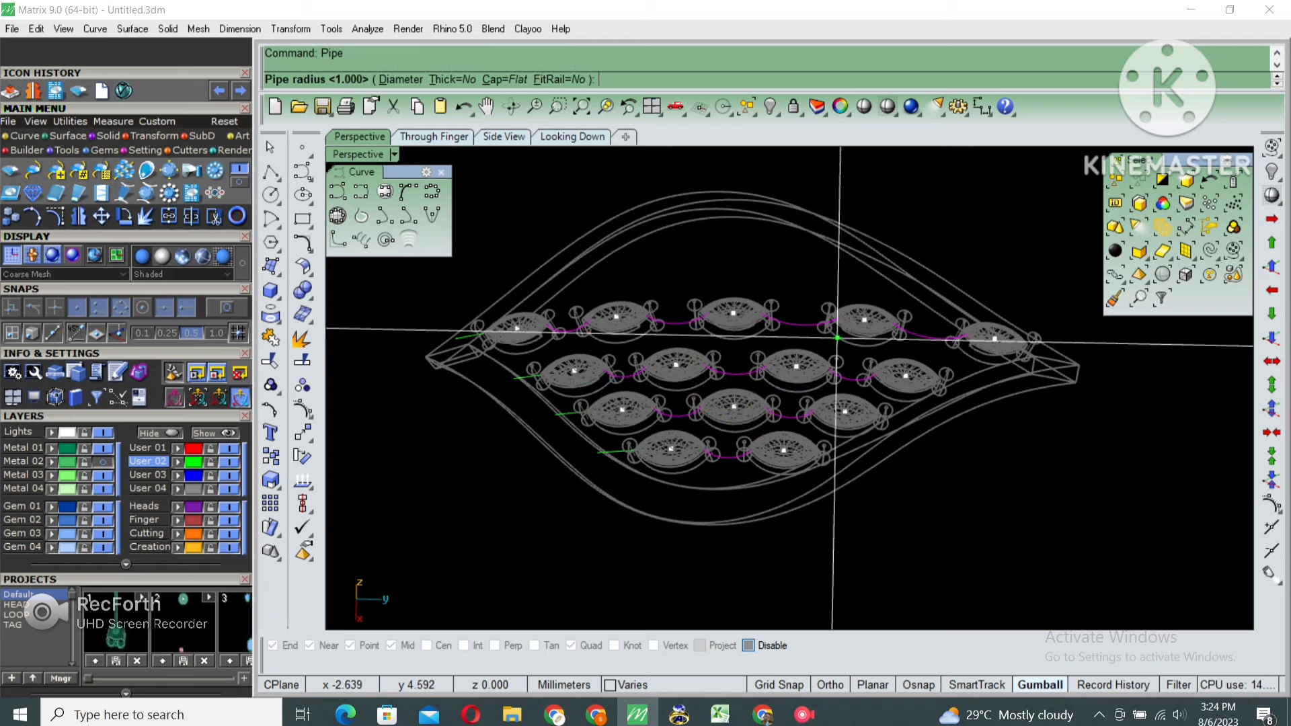
{"action": "key", "text": "Return"}
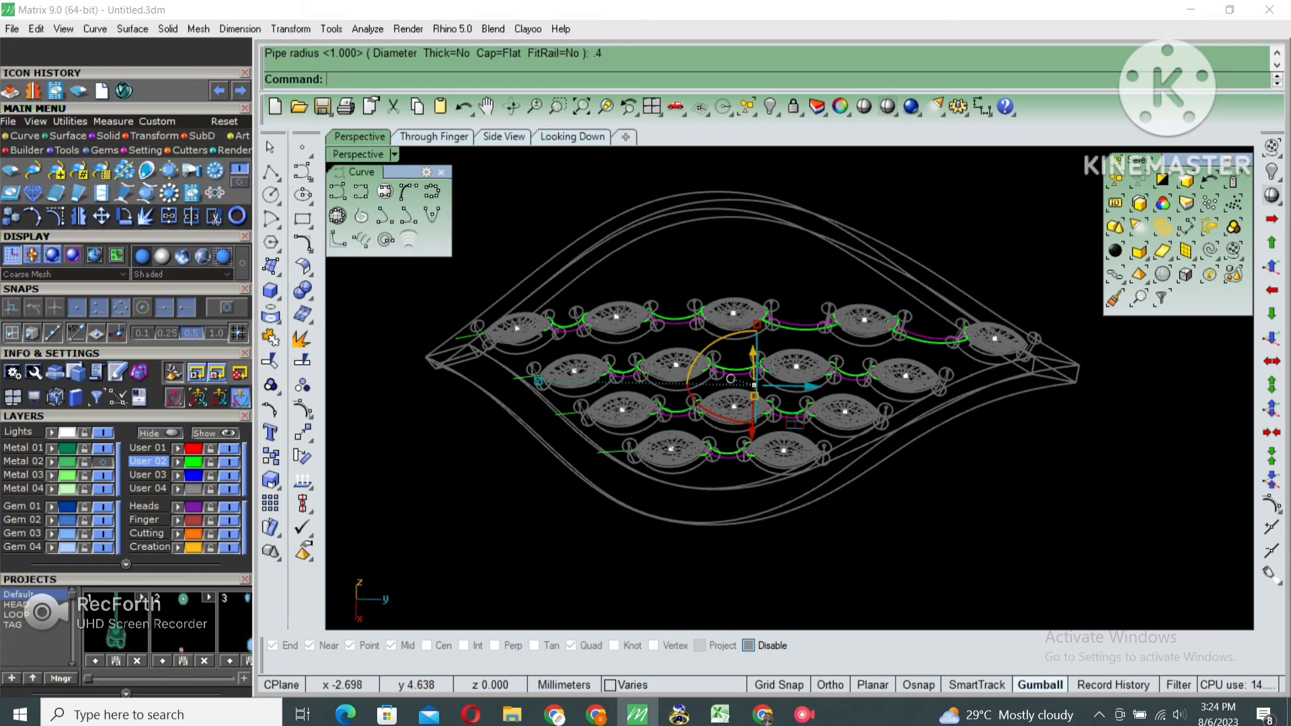
{"action": "left_click", "coordinate": [888, 107]}
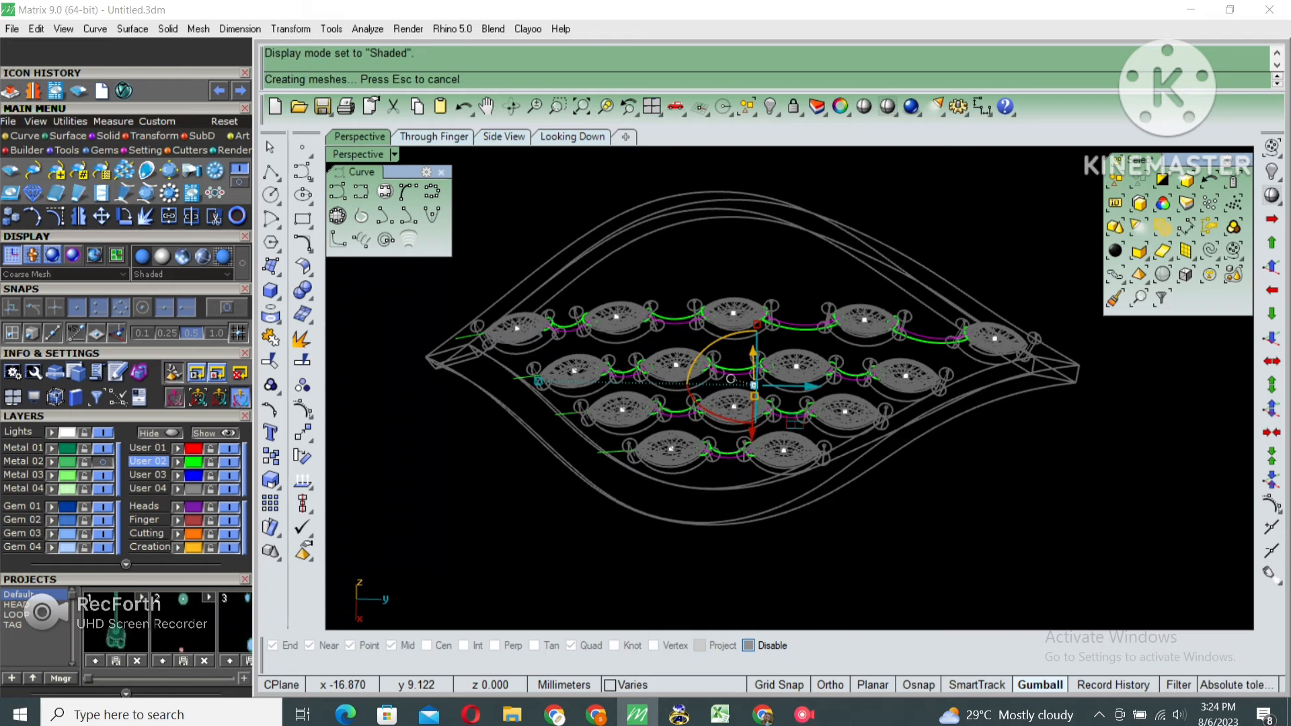
{"action": "mouse_move", "coordinate": [797, 329]}
{"action": "right_mouse_down"}
{"action": "mouse_move", "coordinate": [798, 313]}
{"action": "mouse_move", "coordinate": [817, 367]}
{"action": "mouse_move", "coordinate": [827, 362]}
{"action": "right_mouse_up"}
Lower the outer control points of the nearest row's end curve so that it bends down towards the frame
{"action": "scroll", "coordinate": [699, 470], "scroll_direction": "up", "scroll_amount": 10}
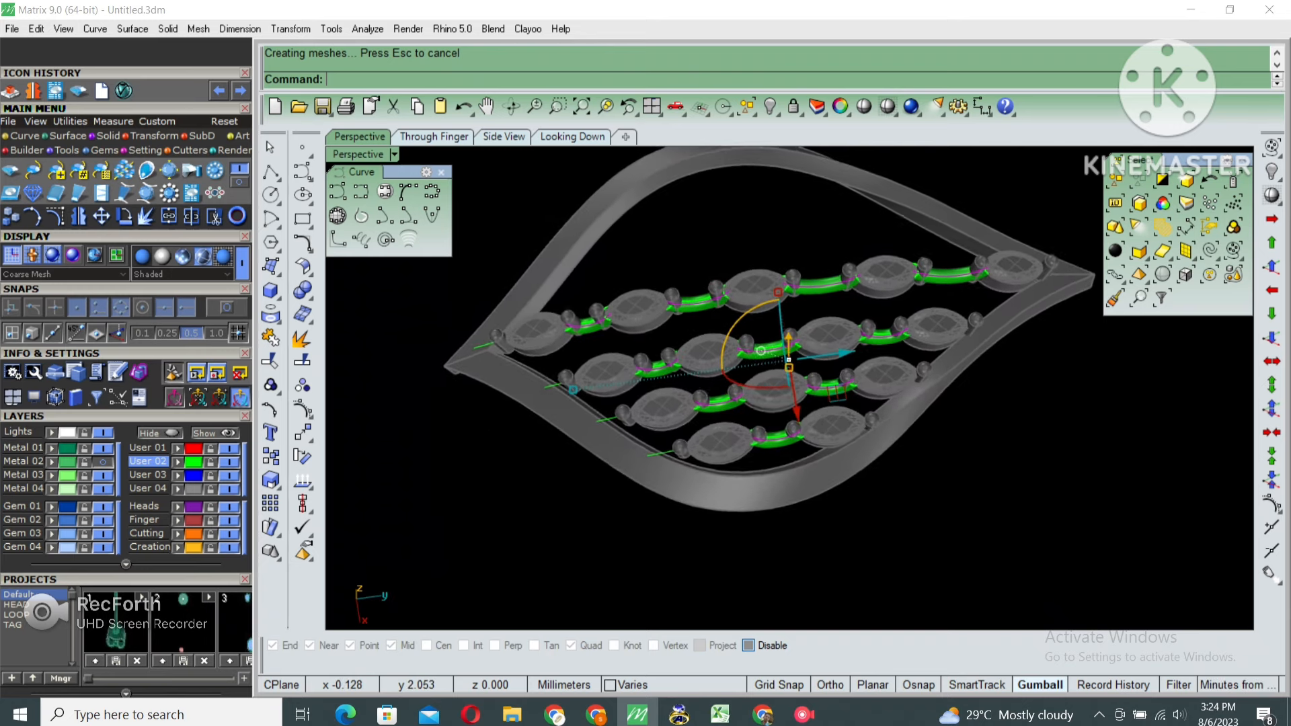
{"action": "left_click", "coordinate": [740, 404]}
{"action": "right_click_drag", "start_coordinate": [739, 404], "coordinate": [716, 378]}
{"action": "key", "text": "F10"}
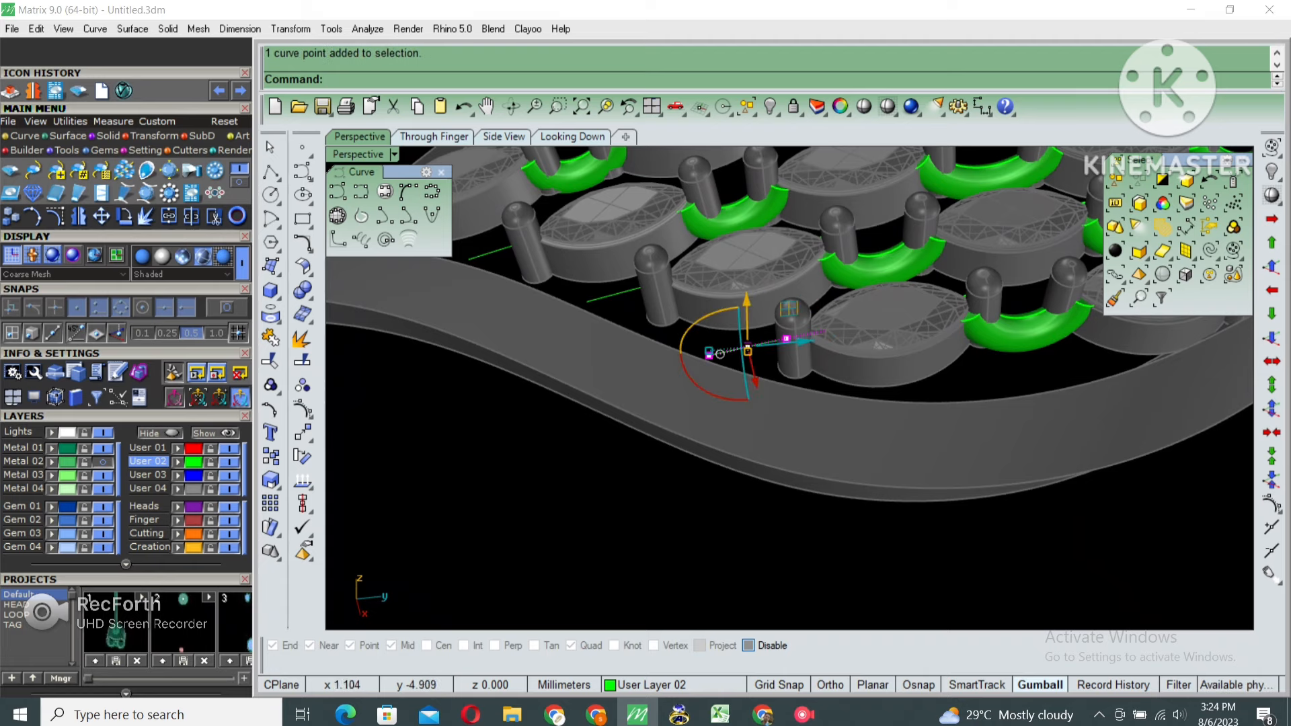
{"action": "right_click_drag", "start_coordinate": [720, 354], "coordinate": [718, 323]}
{"action": "left_click_drag", "start_coordinate": [717, 323], "coordinate": [718, 353]}
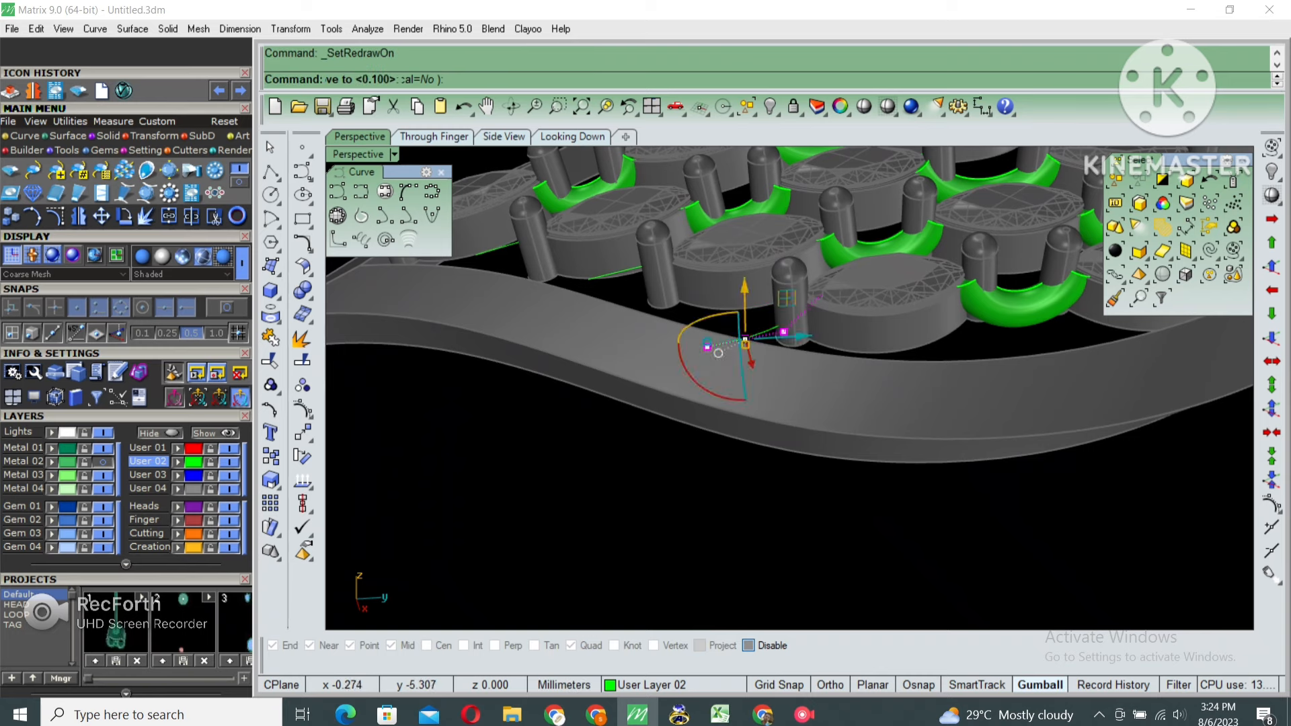
{"action": "key", "text": "Escape"}
Pipe the nearest row's end curve with a 0.4 mm end radius and flat caps
{"action": "right_click_drag", "start_coordinate": [719, 354], "coordinate": [724, 390]}
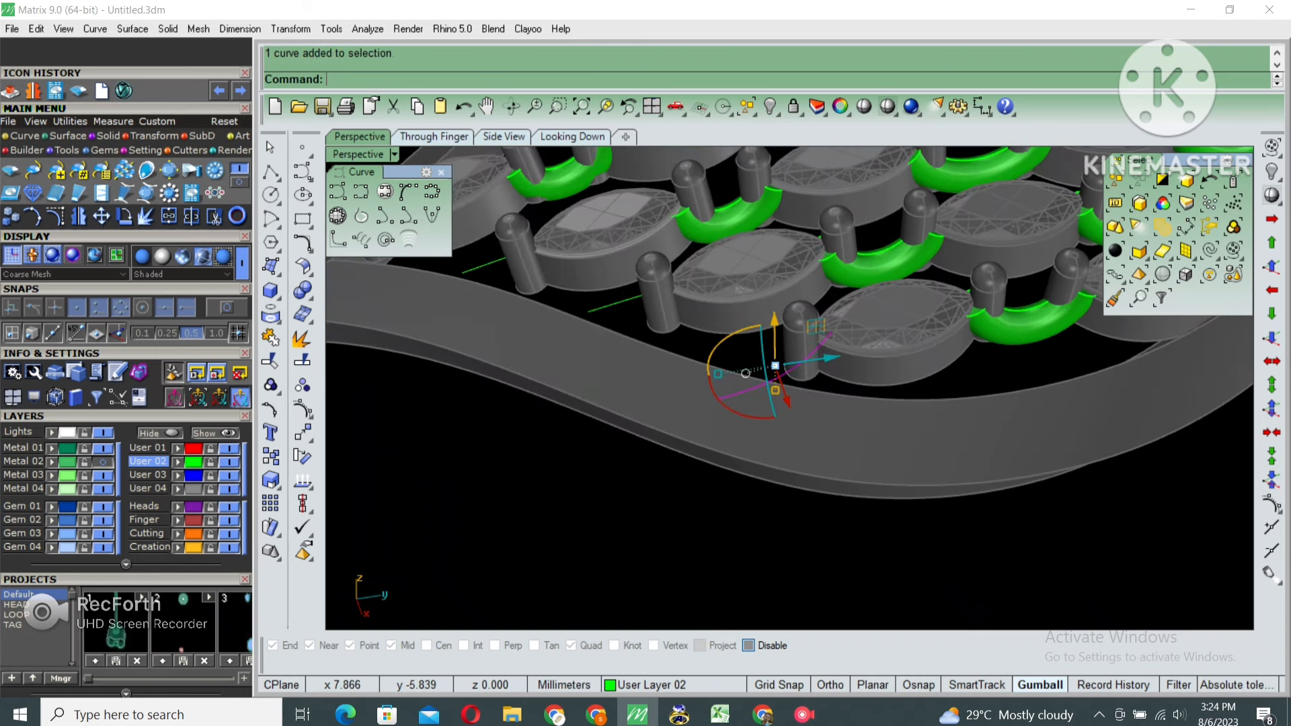
{"action": "key", "text": "Return"}
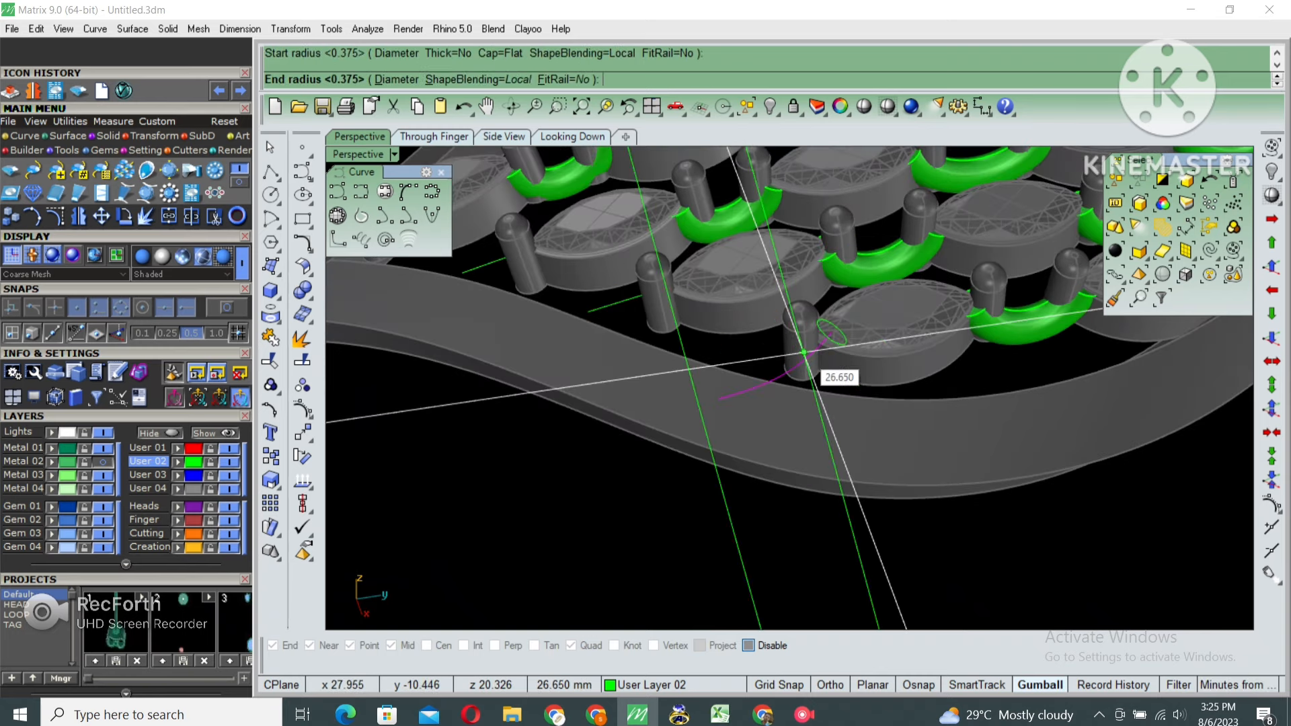
{"action": "type", "text": ".4"}
{"action": "key", "text": "Return"}
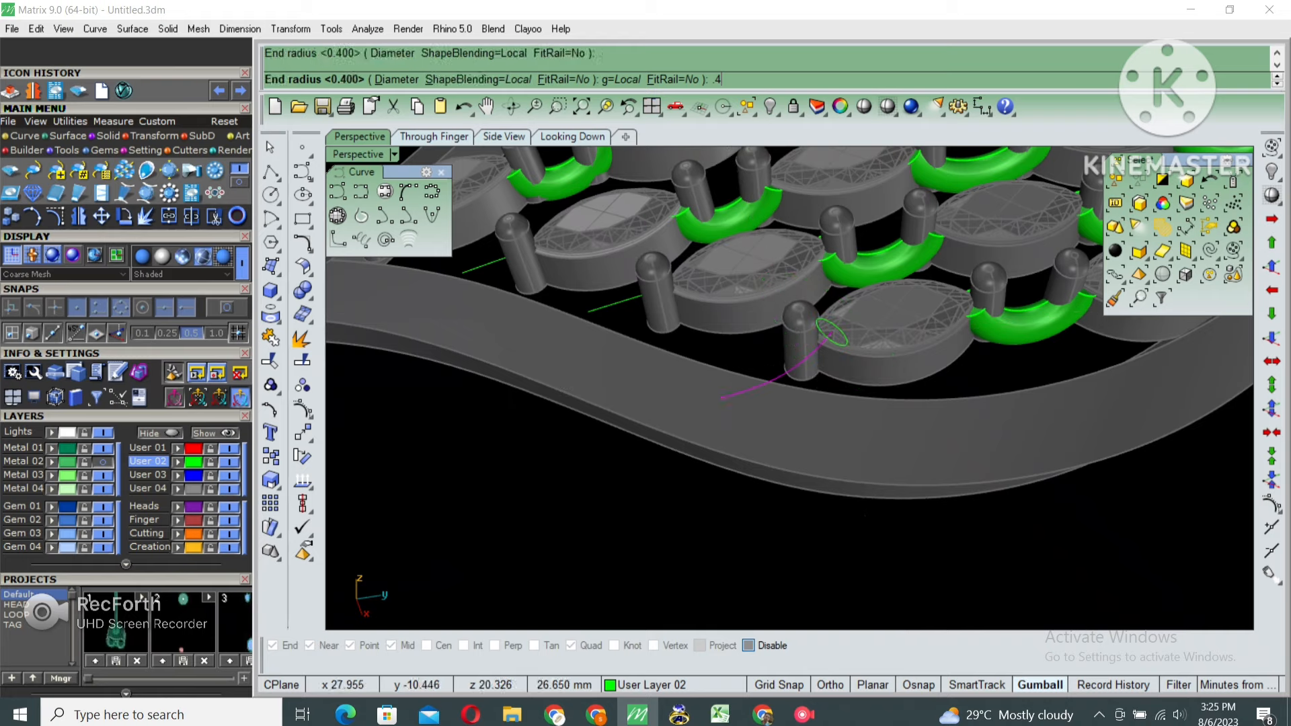
{"action": "key", "text": "Return"}
{"action": "key", "text": "Return"}
{"action": "right_click_drag", "start_coordinate": [803, 352], "coordinate": [784, 321]}
Select all the connector pipes together with their curves and lower them slightly
{"action": "left_click_drag", "start_coordinate": [721, 382], "coordinate": [826, 444]}
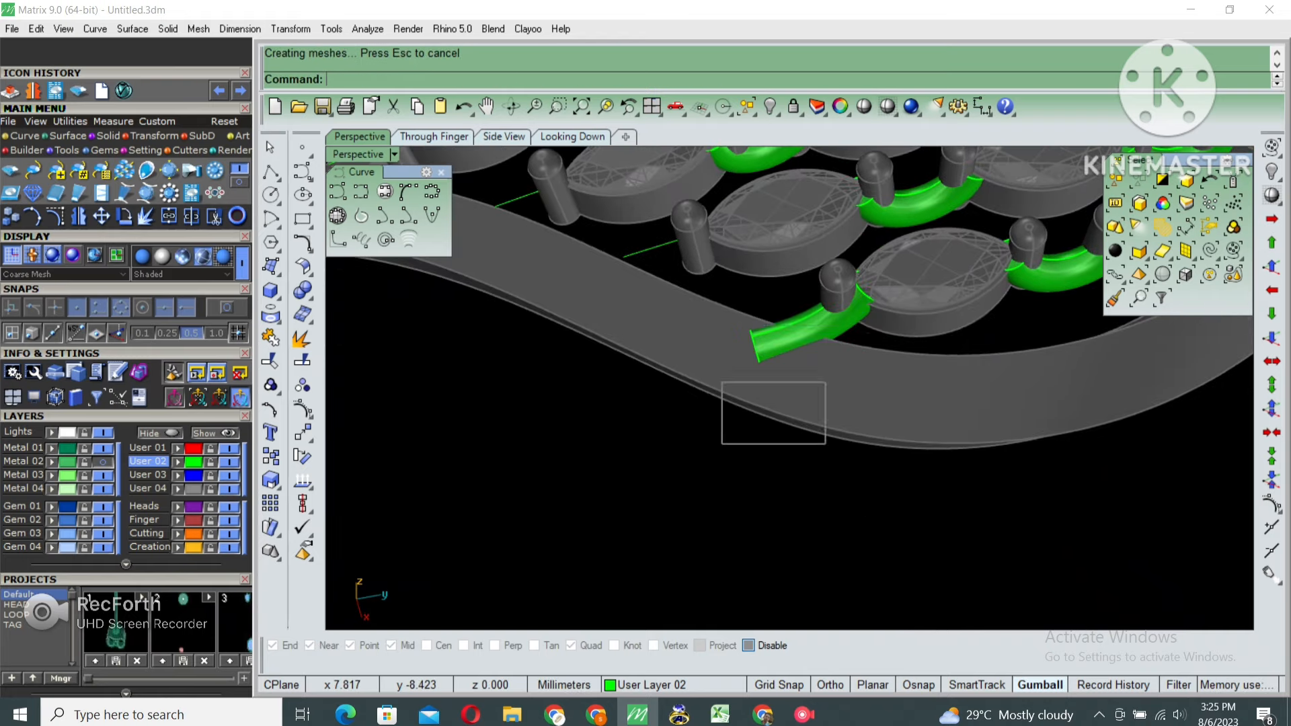
{"action": "left_click_drag", "start_coordinate": [938, 252], "coordinate": [939, 251]}
{"action": "right_click_drag", "start_coordinate": [874, 283], "coordinate": [812, 250]}
{"action": "scroll", "coordinate": [712, 340], "scroll_direction": "down", "scroll_amount": 8}
{"action": "right_click_drag", "start_coordinate": [712, 340], "coordinate": [693, 370]}
{"action": "left_click_drag", "start_coordinate": [521, 413], "coordinate": [1091, 149]}
{"action": "right_click_drag", "start_coordinate": [864, 306], "coordinate": [854, 254]}
{"action": "scroll", "coordinate": [854, 255], "scroll_direction": "up", "scroll_amount": 4}
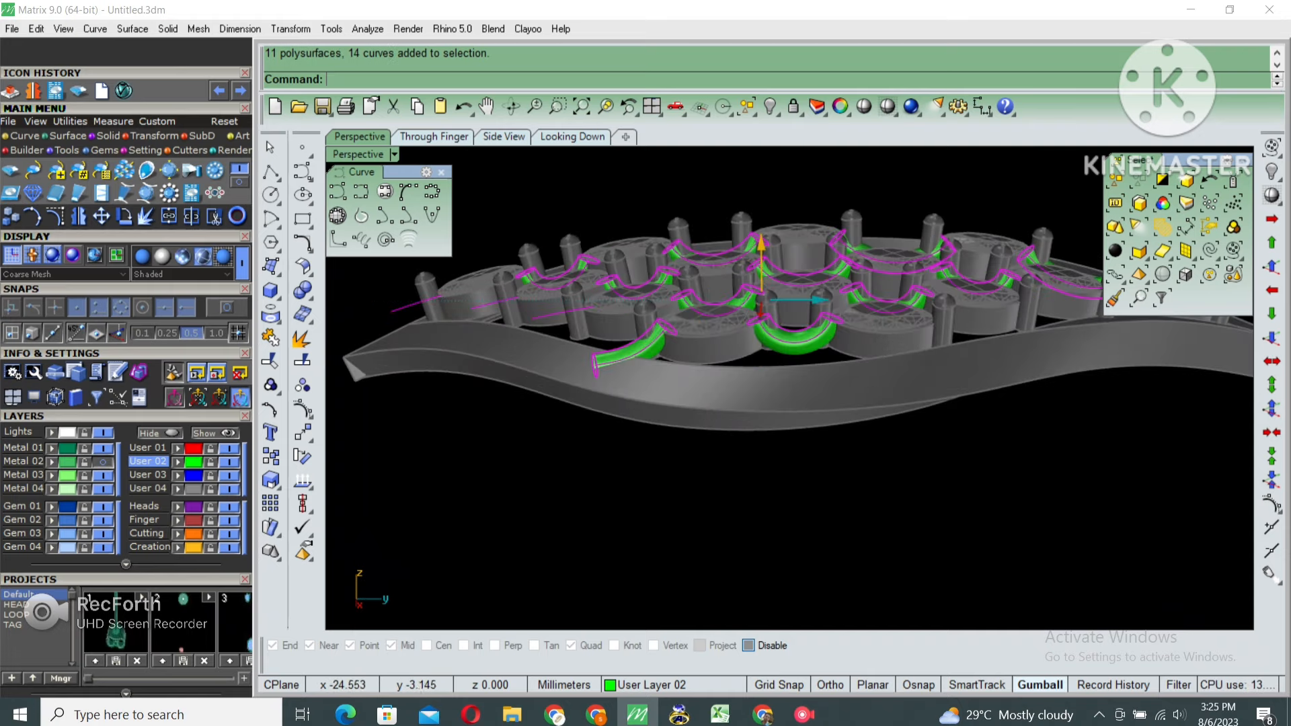
{"action": "left_click_drag", "start_coordinate": [761, 246], "coordinate": [762, 257]}
{"action": "left_click", "coordinate": [796, 195]}
Lower the outer three control points of the third row's end curve in repeated 0.1 mm moves
{"action": "right_click_drag", "start_coordinate": [795, 195], "coordinate": [854, 269]}
{"action": "scroll", "coordinate": [739, 336], "scroll_direction": "down", "scroll_amount": 3}
{"action": "right_click_drag", "start_coordinate": [571, 430], "coordinate": [676, 394], "text": "shift"}
{"action": "scroll", "coordinate": [674, 395], "scroll_direction": "up", "scroll_amount": 5}
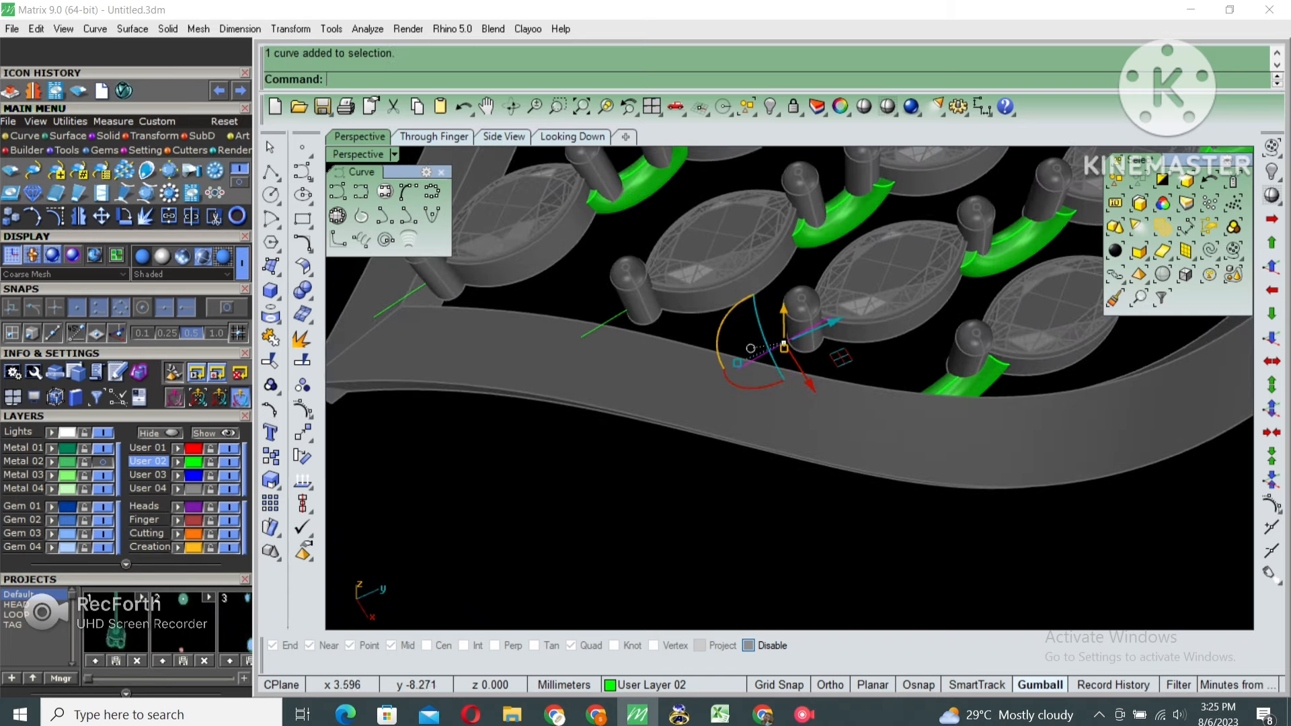
{"action": "right_click_drag", "start_coordinate": [753, 360], "coordinate": [716, 302]}
{"action": "key", "text": "Return"}
{"action": "key", "text": "Return"}
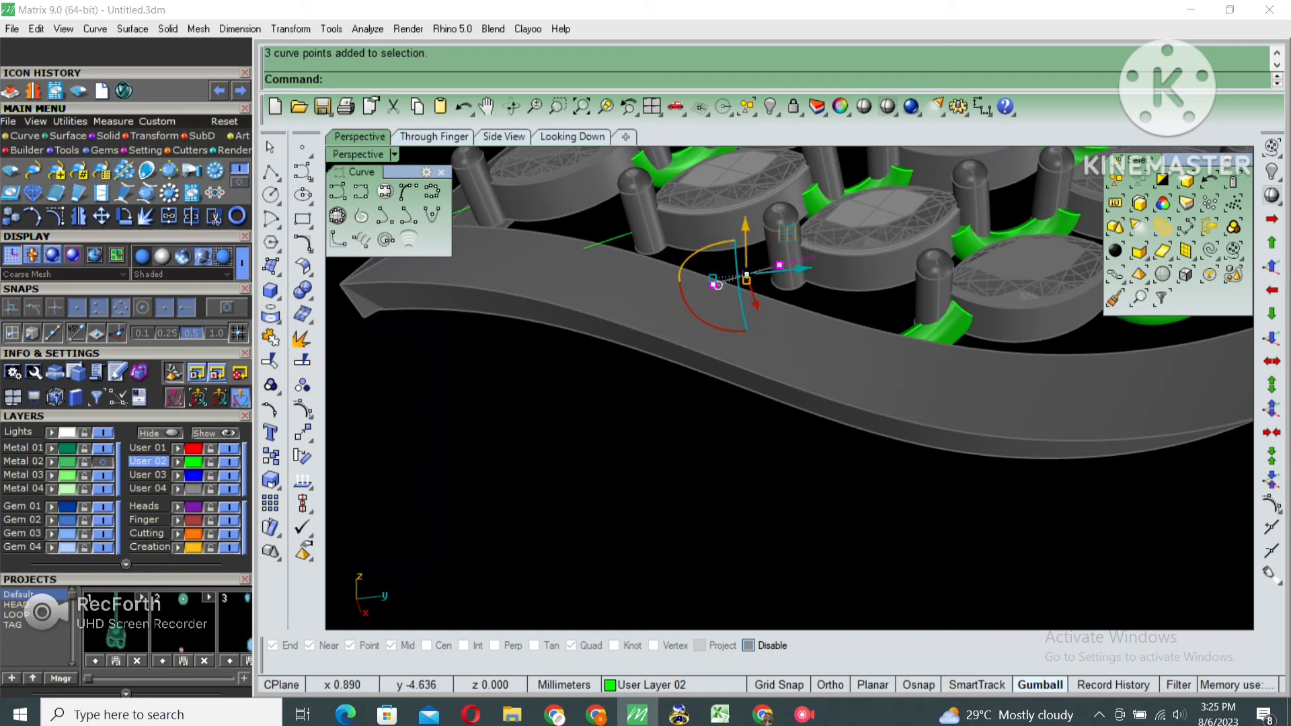
{"action": "left_click", "coordinate": [1271, 338]}
{"action": "left_click", "coordinate": [1272, 338]}
{"action": "left_click", "coordinate": [1271, 338]}
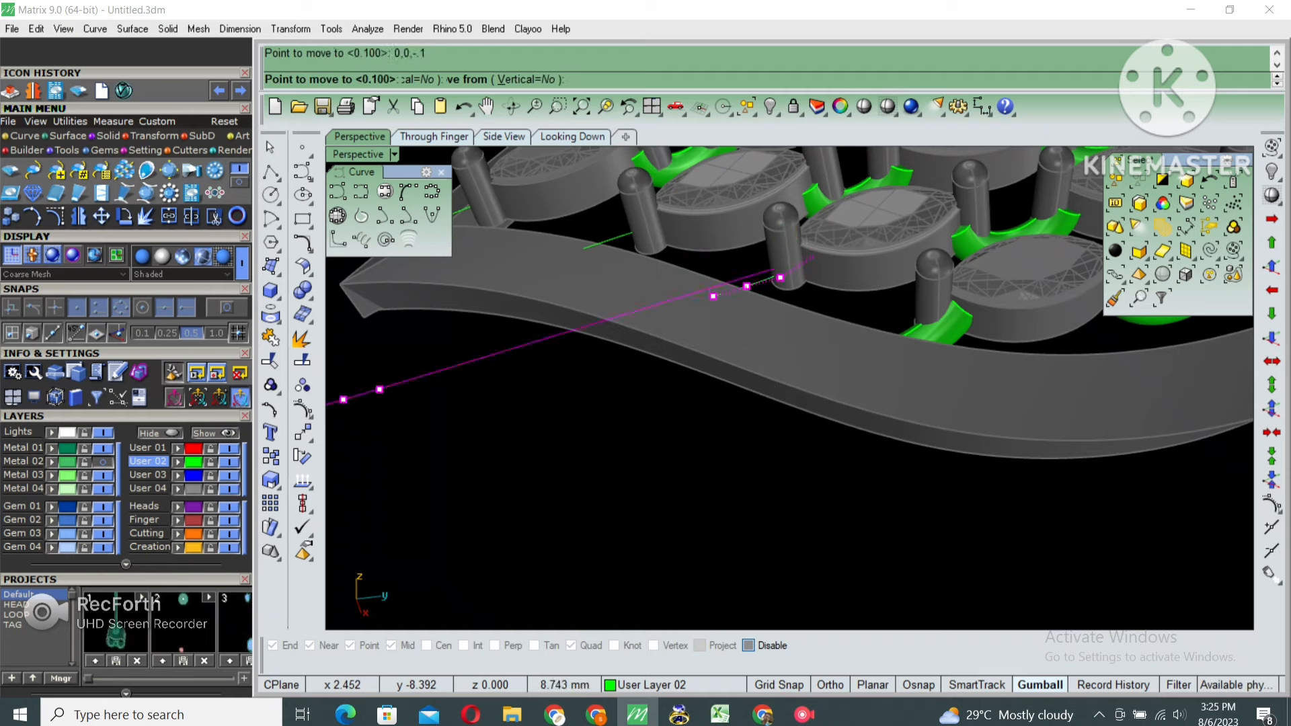
{"action": "left_click", "coordinate": [1271, 338]}
{"action": "right_click", "coordinate": [882, 376]}
Pipe the third row's end curve with a 0.4 mm radius, adding no intermediate radius
{"action": "right_click_drag", "start_coordinate": [882, 377], "coordinate": [1075, 363]}
{"action": "right_click_drag", "start_coordinate": [874, 323], "coordinate": [739, 444]}
{"action": "key", "text": "Escape"}
{"action": "key", "text": "Escape"}
{"action": "left_click", "coordinate": [705, 432]}
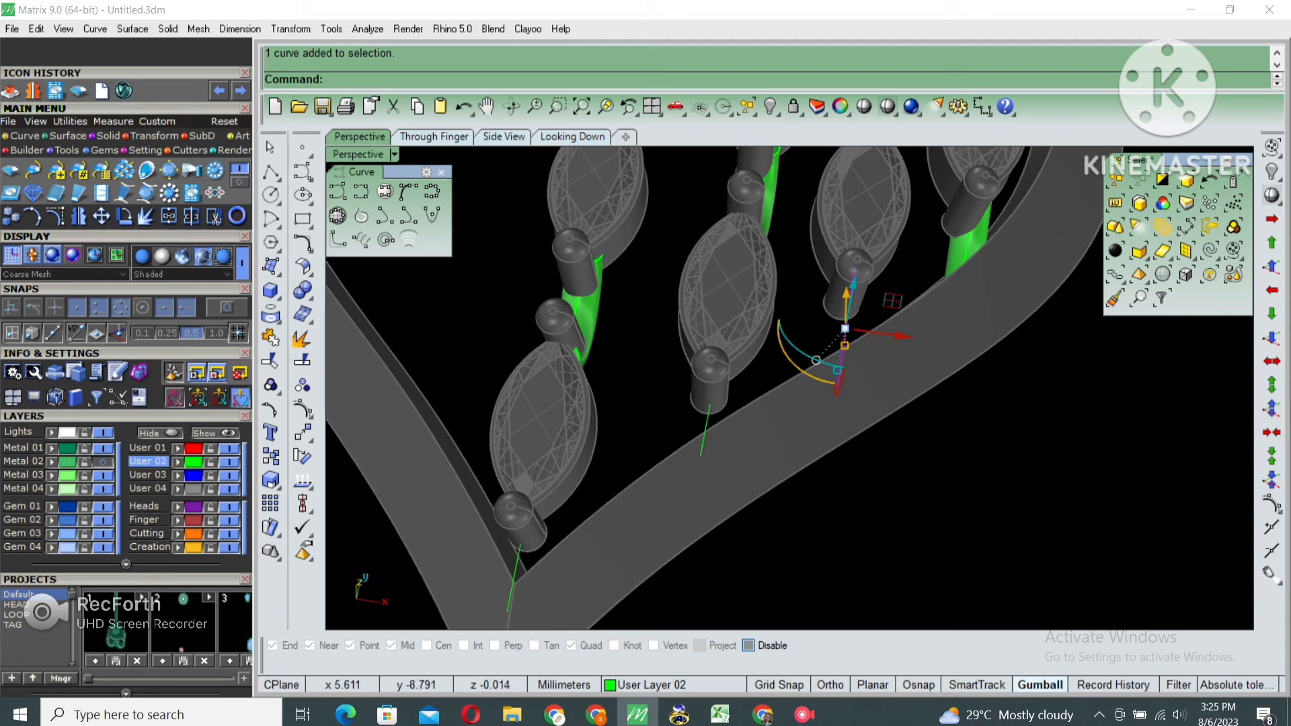
{"action": "type", "text": "Pipe"}
{"action": "key", "text": "Return"}
{"action": "key", "text": "Return"}
{"action": "key", "text": "Return"}
{"action": "key", "text": "Return"}
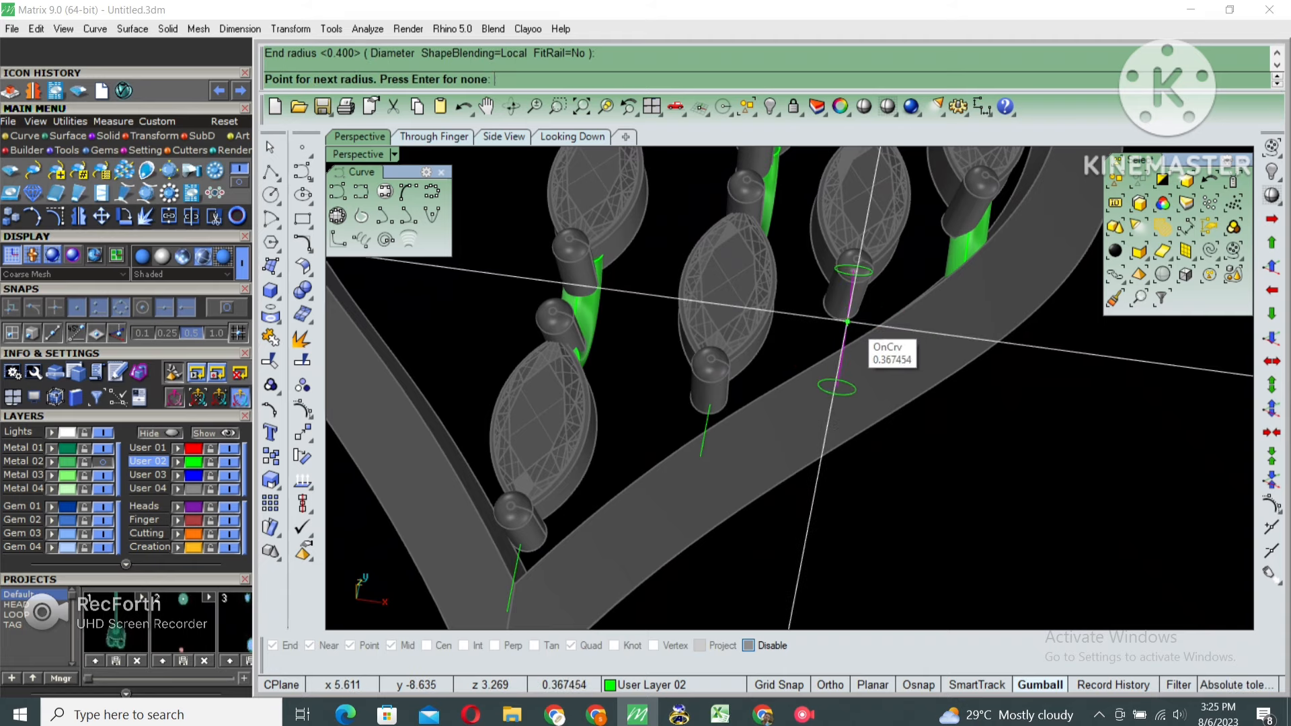
Lower the outer three control points of the second row's end curve towards the frame in 0.1 mm moves
{"action": "right_click_drag", "start_coordinate": [867, 339], "coordinate": [941, 291], "text": "shift"}
{"action": "left_click", "coordinate": [782, 392]}
{"action": "right_click_drag", "start_coordinate": [807, 423], "coordinate": [743, 353]}
{"action": "scroll", "coordinate": [745, 354], "scroll_direction": "up", "scroll_amount": 2}
{"action": "key", "text": "F10"}
{"action": "left_click_drag", "start_coordinate": [626, 410], "coordinate": [744, 265]}
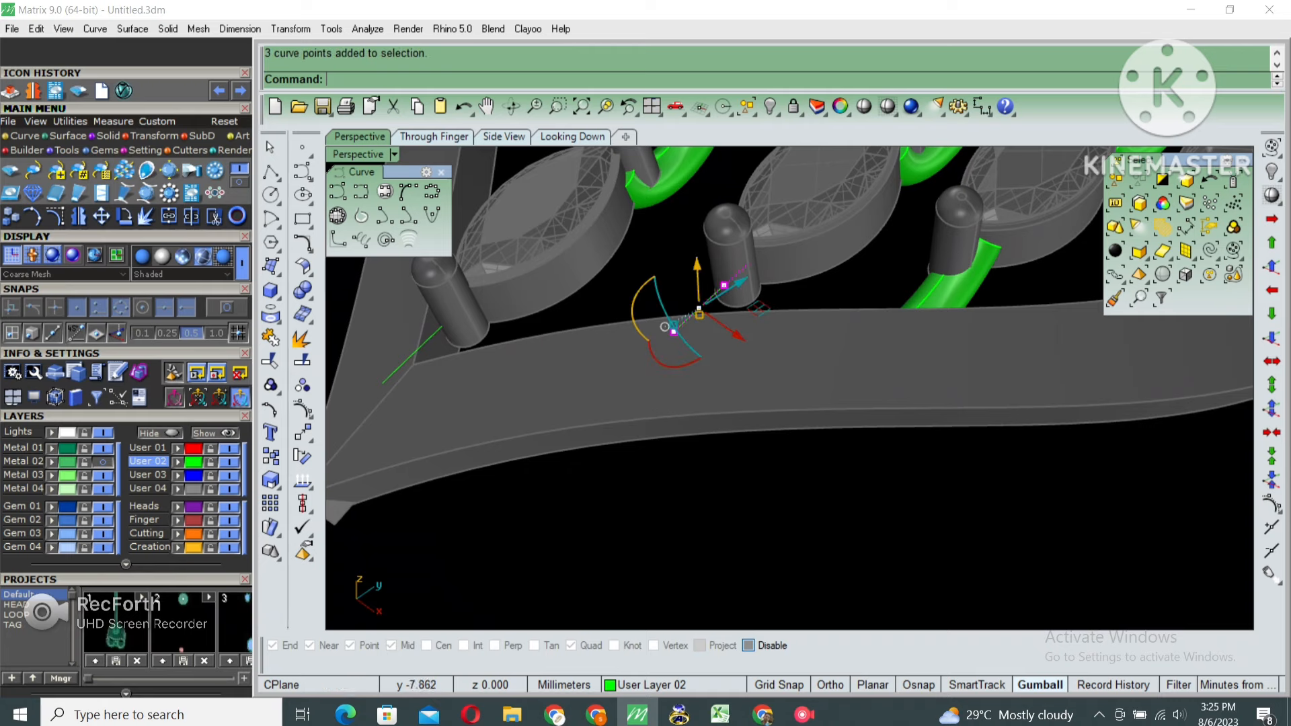
{"action": "left_click", "coordinate": [1272, 338]}
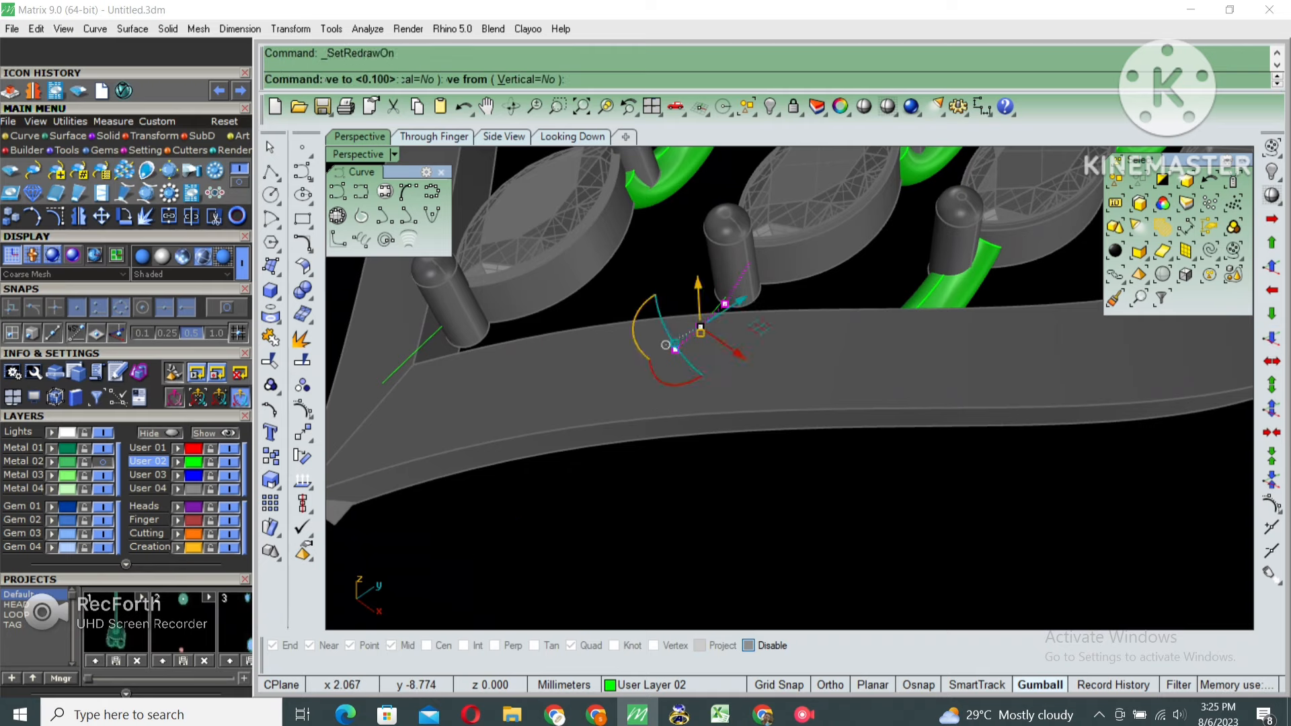
{"action": "left_click", "coordinate": [1271, 337]}
{"action": "right_click_drag", "start_coordinate": [746, 396], "coordinate": [945, 424]}
{"action": "key", "text": "Escape"}
{"action": "key", "text": "Escape"}
Pipe the second row's end curve with the same 0.4 mm radius and lower the new pipe slightly
{"action": "left_click", "coordinate": [920, 258]}
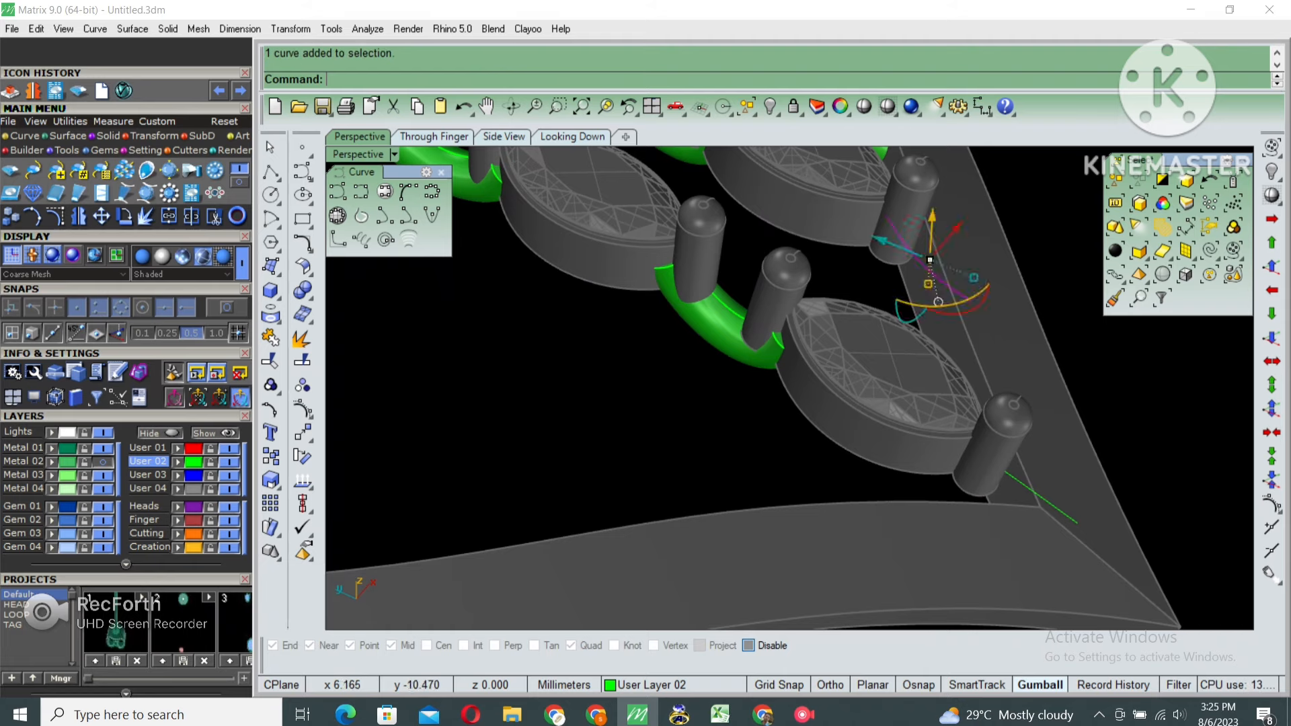
{"action": "right_click_drag", "start_coordinate": [932, 377], "coordinate": [807, 393]}
{"action": "key", "text": "Return"}
{"action": "key", "text": "Return"}
{"action": "key", "text": "Return"}
{"action": "key", "text": "Return"}
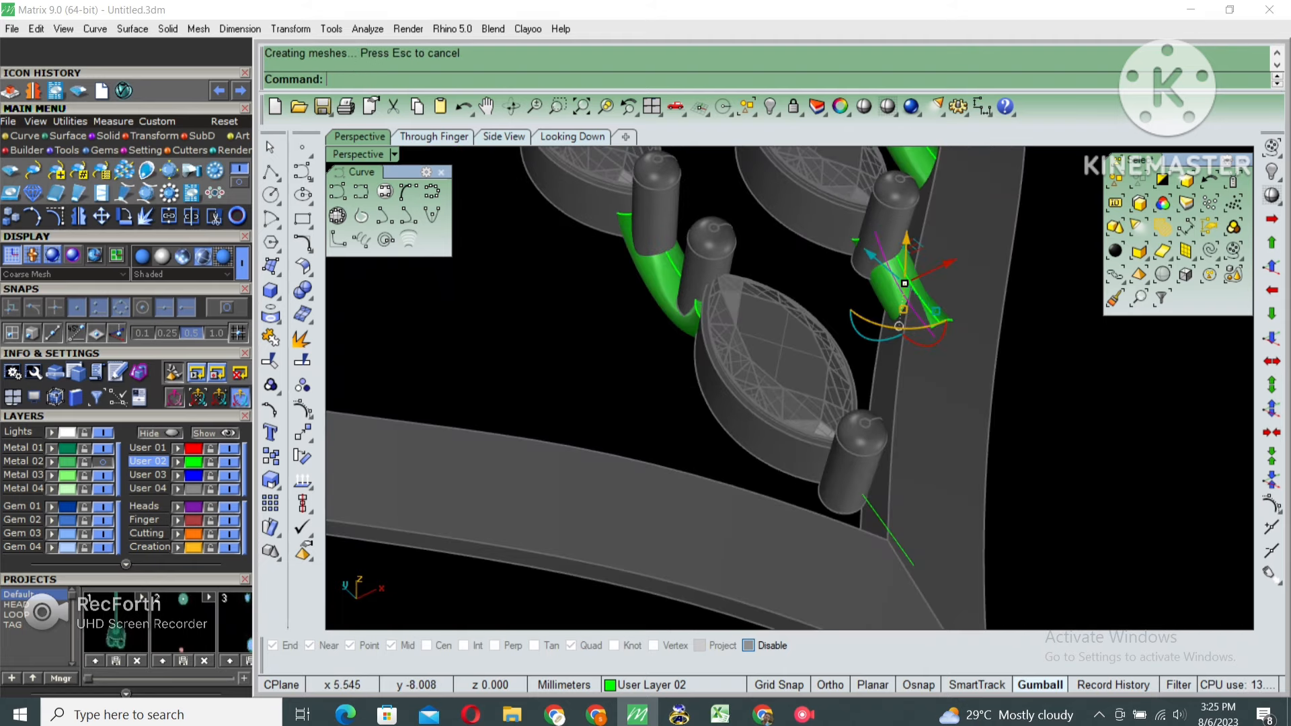
{"action": "left_click", "coordinate": [900, 284]}
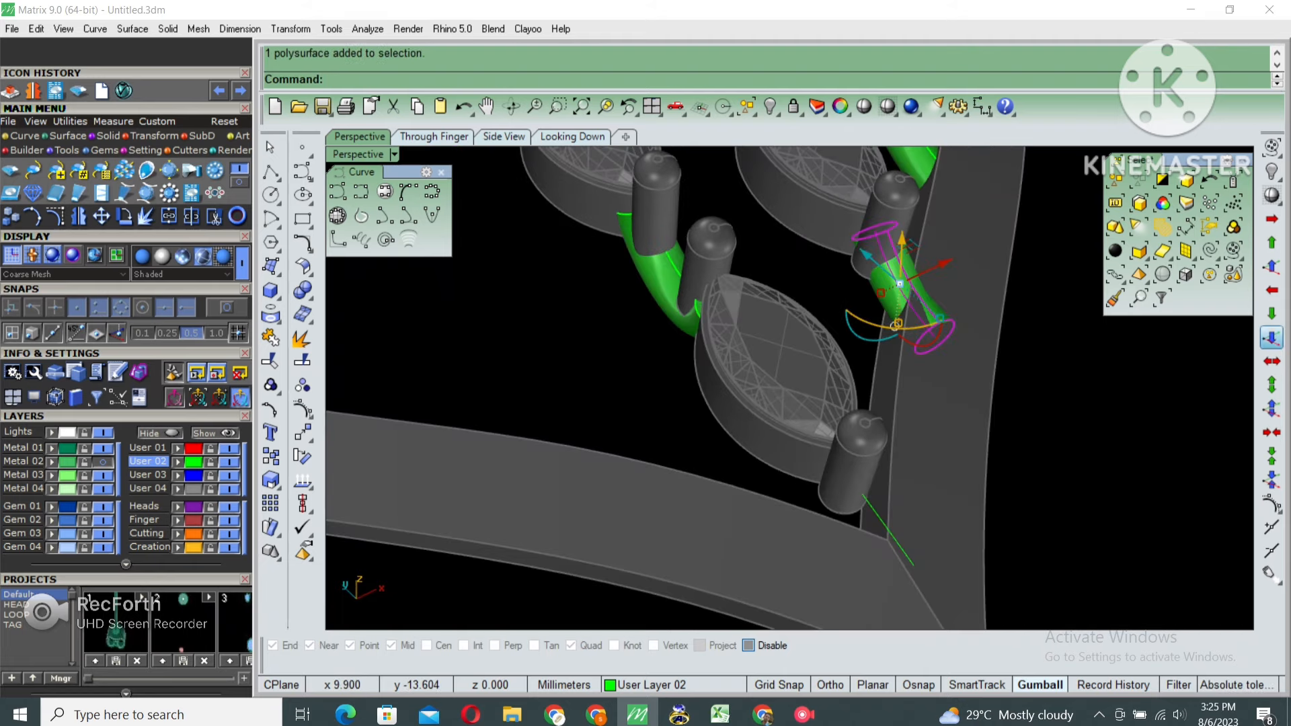
{"action": "left_click", "coordinate": [1271, 338]}
{"action": "right_click_drag", "start_coordinate": [975, 390], "coordinate": [931, 323]}
Lower the outer three control points of the centre row's end curve towards the frame's lower tip
{"action": "key", "text": "Escape"}
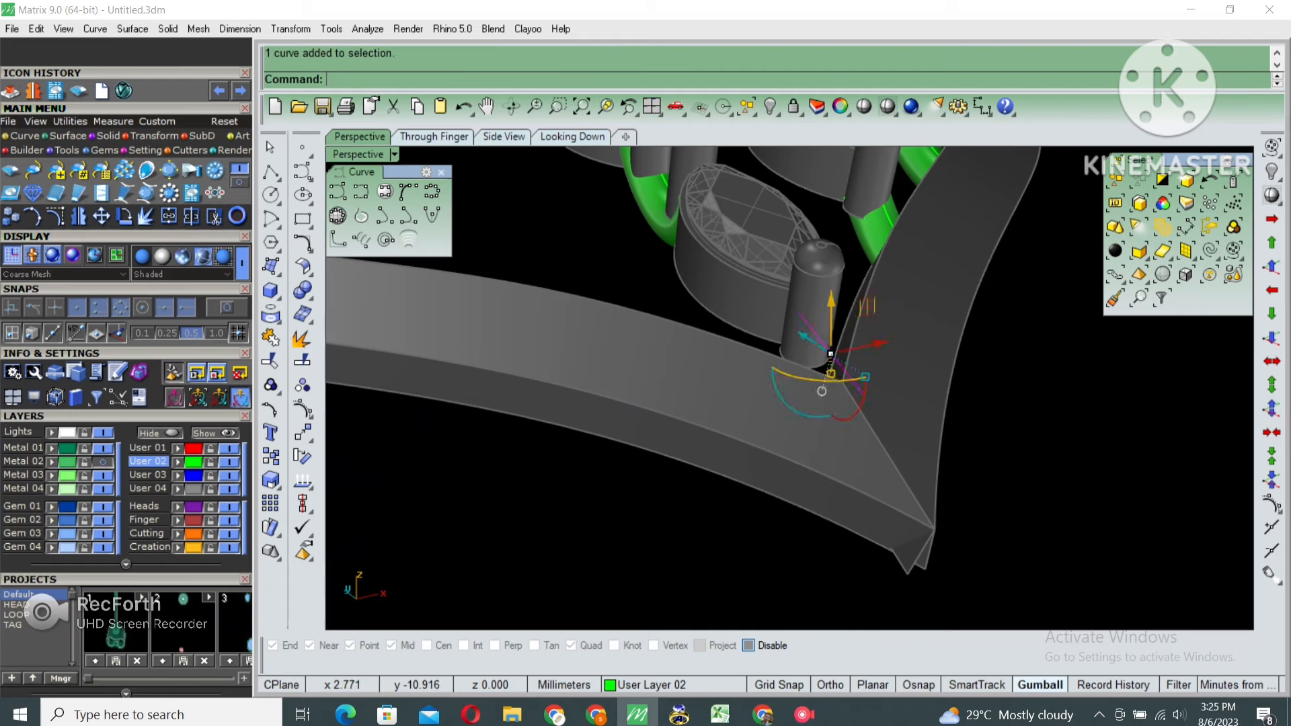
{"action": "right_click_drag", "start_coordinate": [831, 404], "coordinate": [884, 393]}
{"action": "left_click_drag", "start_coordinate": [1022, 441], "coordinate": [1022, 441]}
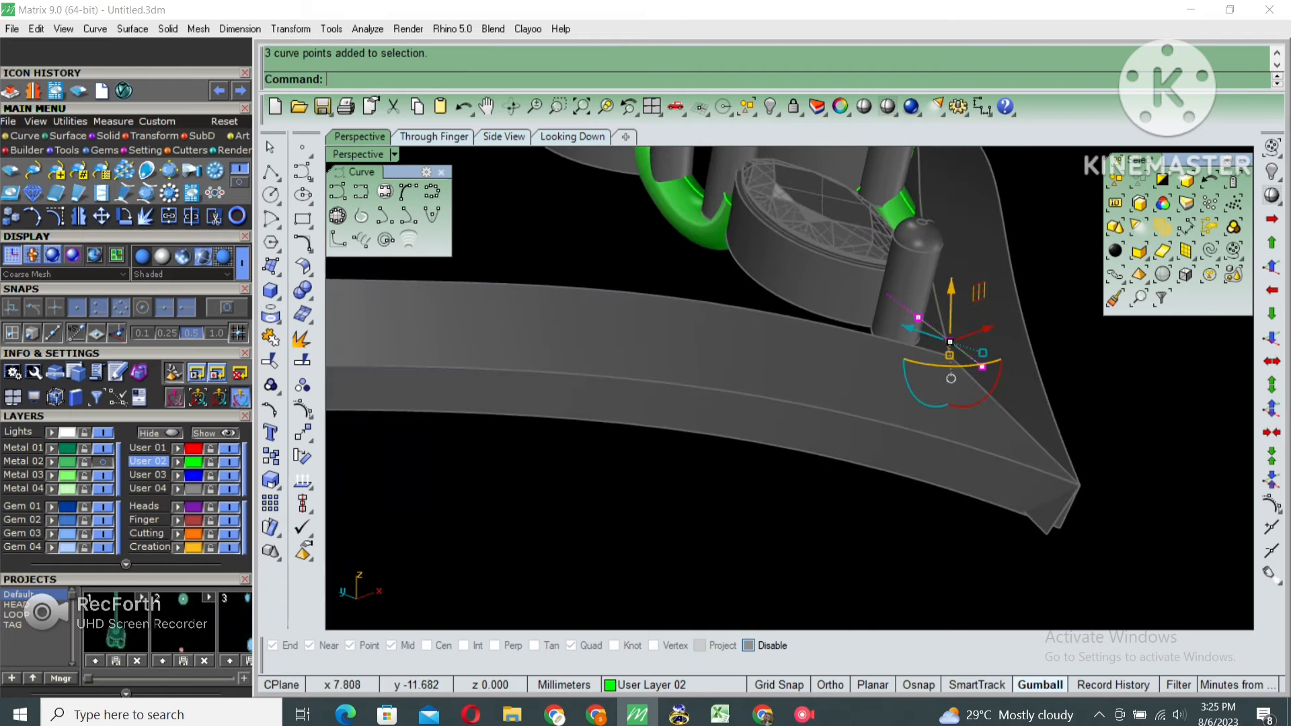
{"action": "left_click", "coordinate": [1272, 338]}
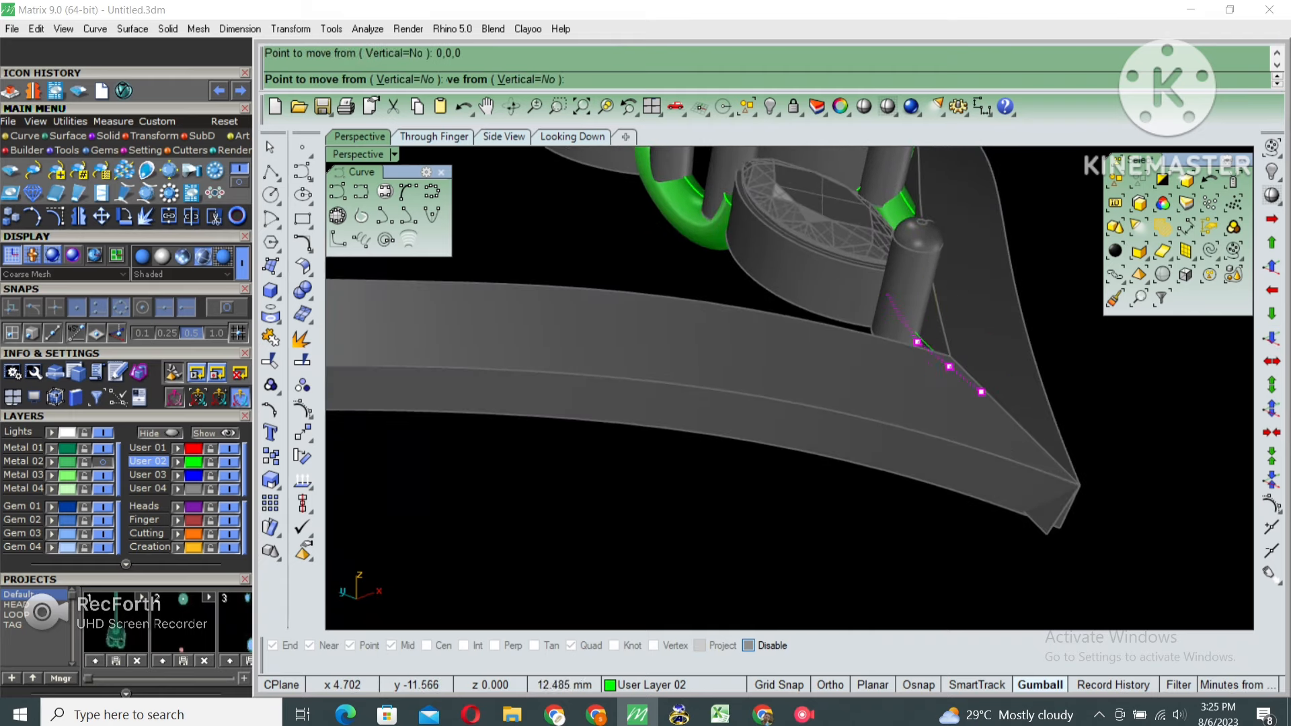
{"action": "left_click", "coordinate": [934, 397]}
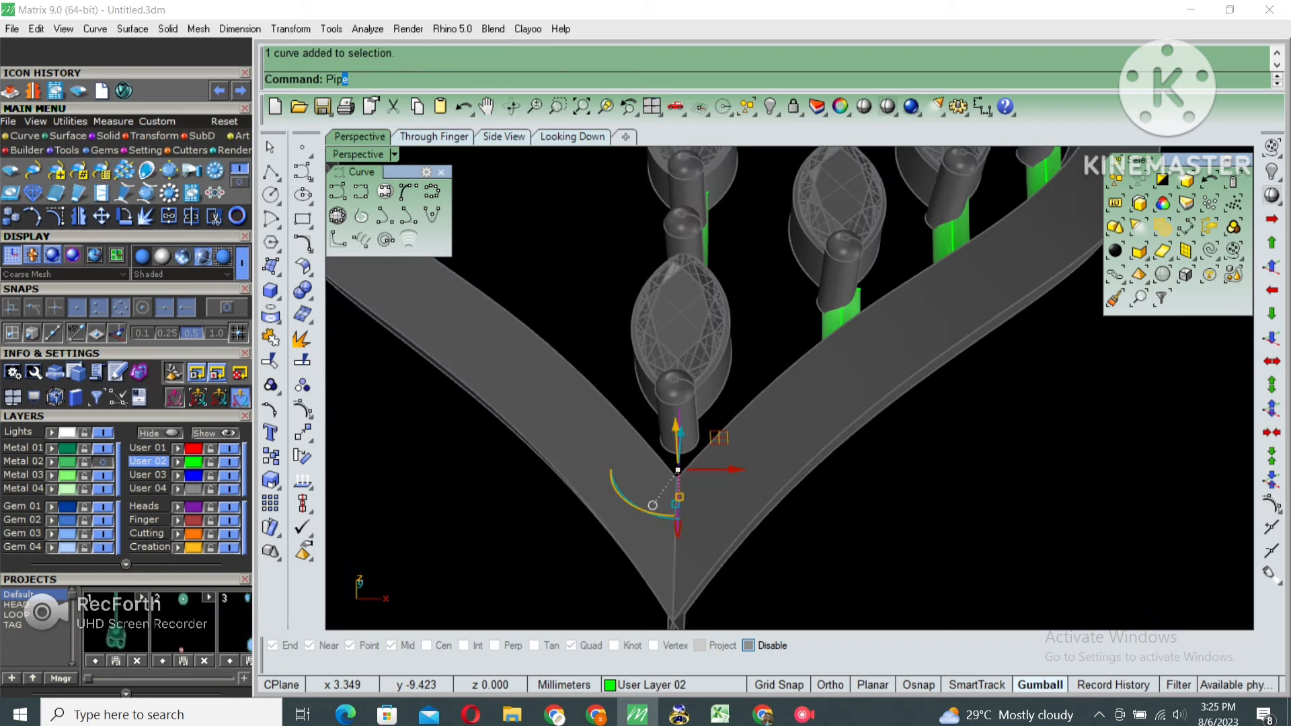
Pipe the centre row's end curve with the same radius as the previous connectors, adding no intermediate radius
{"action": "key", "text": "Return"}
{"action": "key", "text": "Return"}
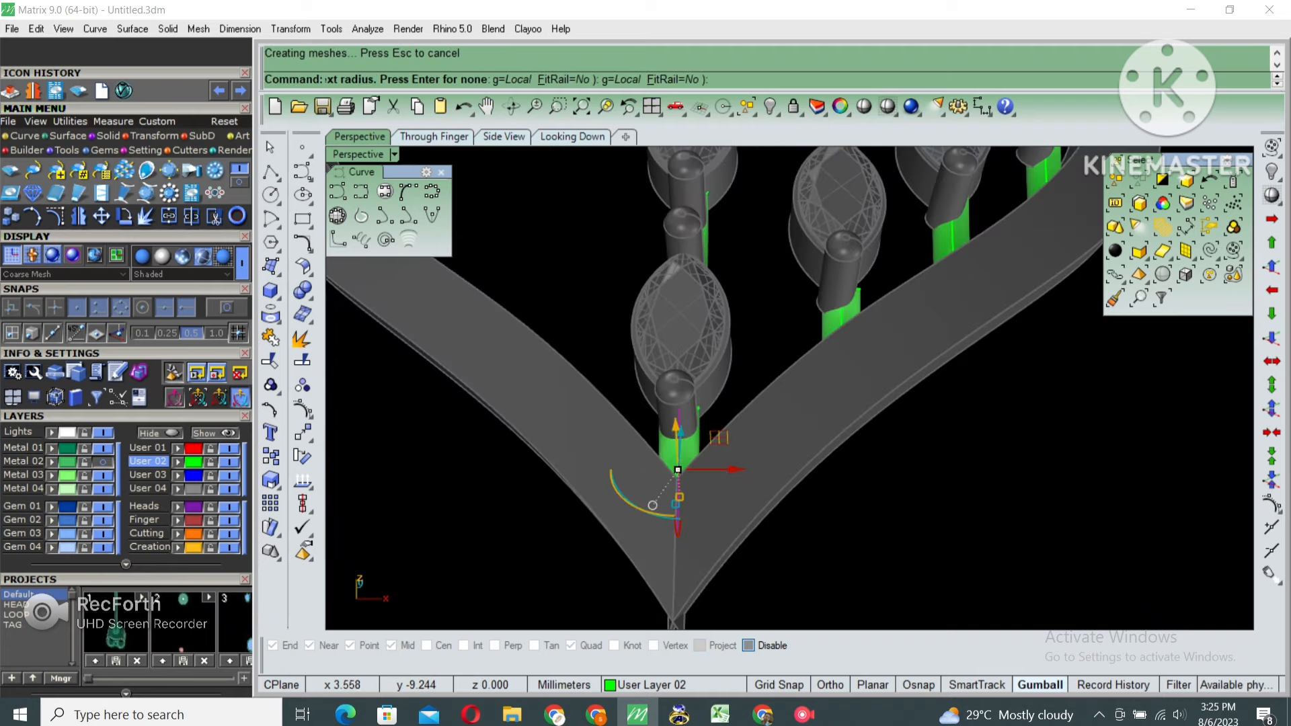
{"action": "key", "text": "Return"}
{"action": "right_click_drag", "start_coordinate": [726, 430], "coordinate": [901, 491]}
Show the Looking Down view on its own in shaded display with the whole leaf in view
{"action": "double_click", "coordinate": [359, 154]}
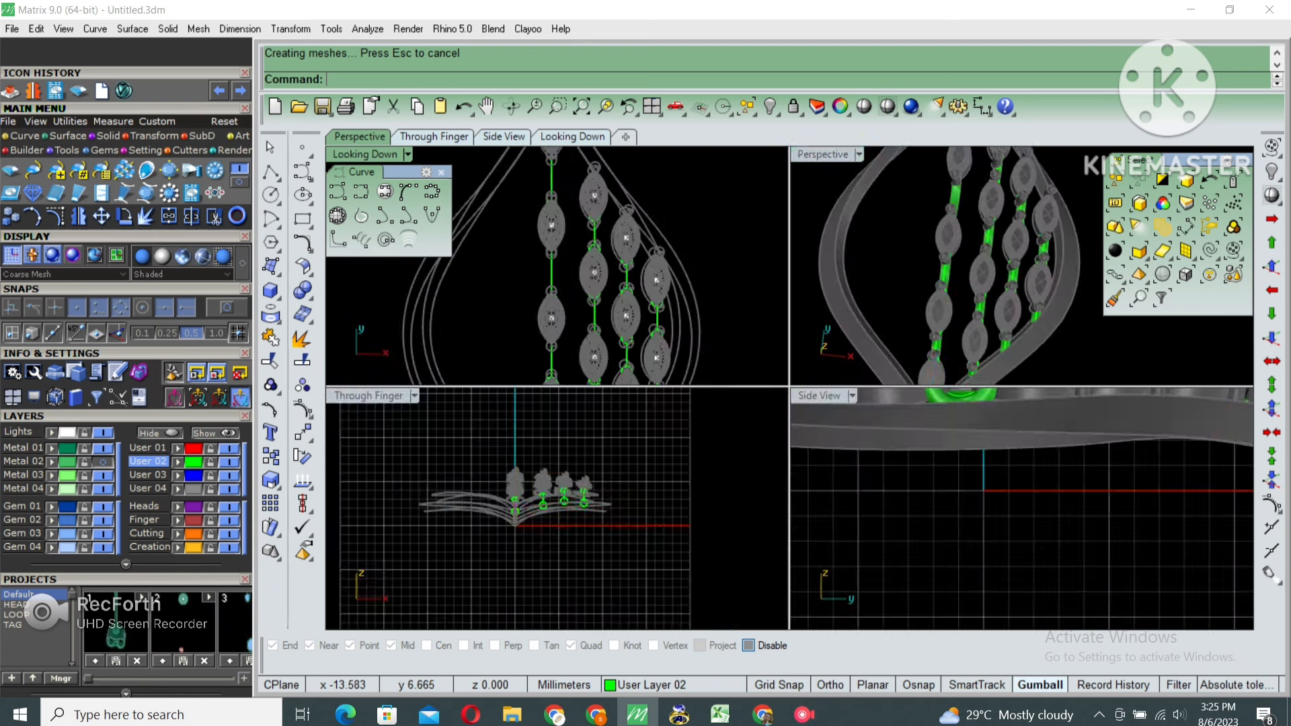
{"action": "double_click", "coordinate": [359, 155]}
{"action": "left_click", "coordinate": [888, 107]}
{"action": "scroll", "coordinate": [889, 243], "scroll_direction": "down", "scroll_amount": 2}
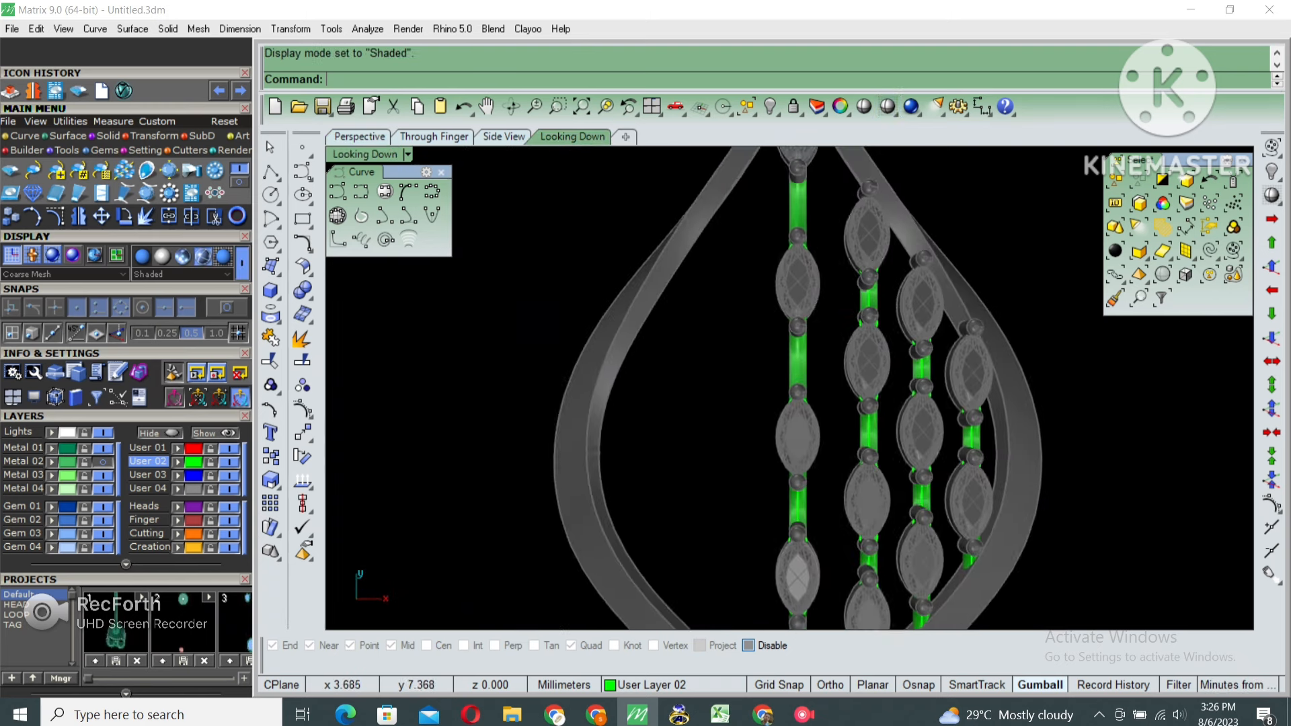
{"action": "mouse_move", "coordinate": [878, 249]}
{"action": "right_mouse_down"}
{"action": "mouse_move", "coordinate": [853, 220]}
{"action": "mouse_move", "coordinate": [810, 247]}
{"action": "right_mouse_up"}
{"action": "scroll", "coordinate": [842, 222], "scroll_direction": "down", "scroll_amount": 4}
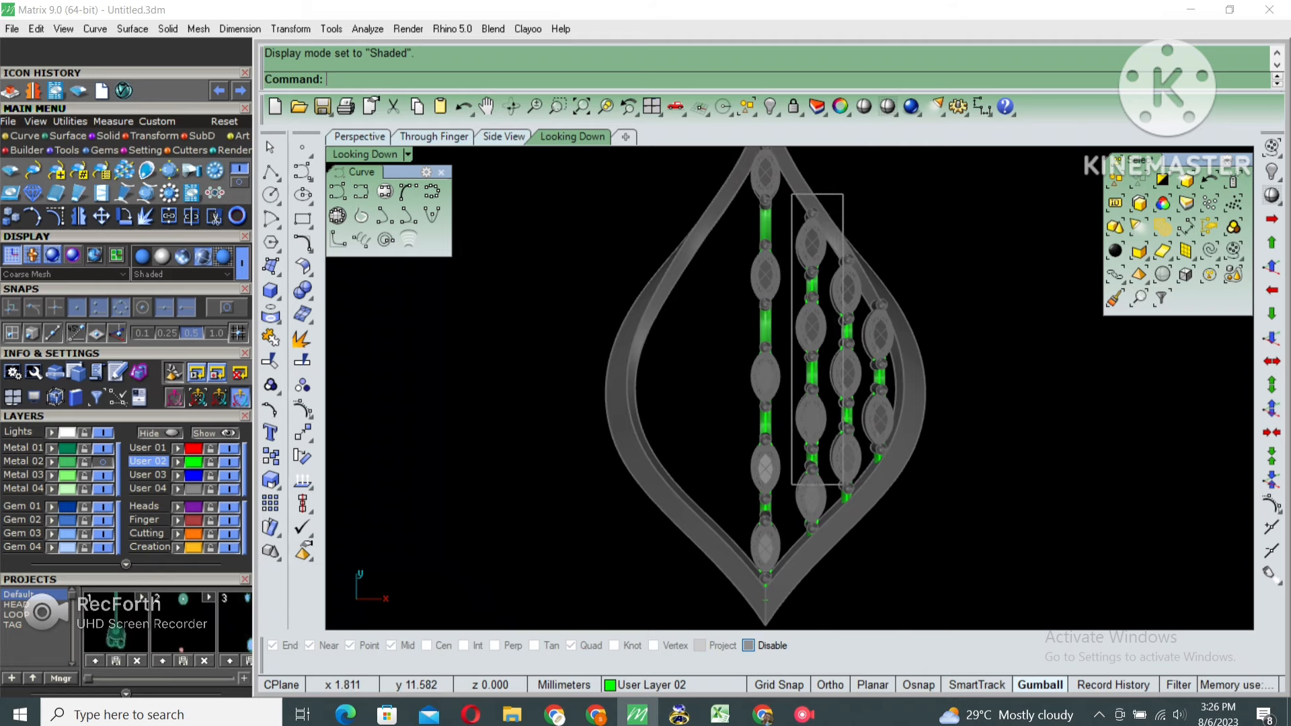
Move all of the second row's piped connectors horizontally about 0.12 mm towards the centre row to align them with the settings
{"action": "left_click_drag", "start_coordinate": [791, 194], "coordinate": [832, 562]}
{"action": "scroll", "coordinate": [819, 388], "scroll_direction": "up", "scroll_amount": 7}
{"action": "type", "text": "m"}
{"action": "key", "text": "Return"}
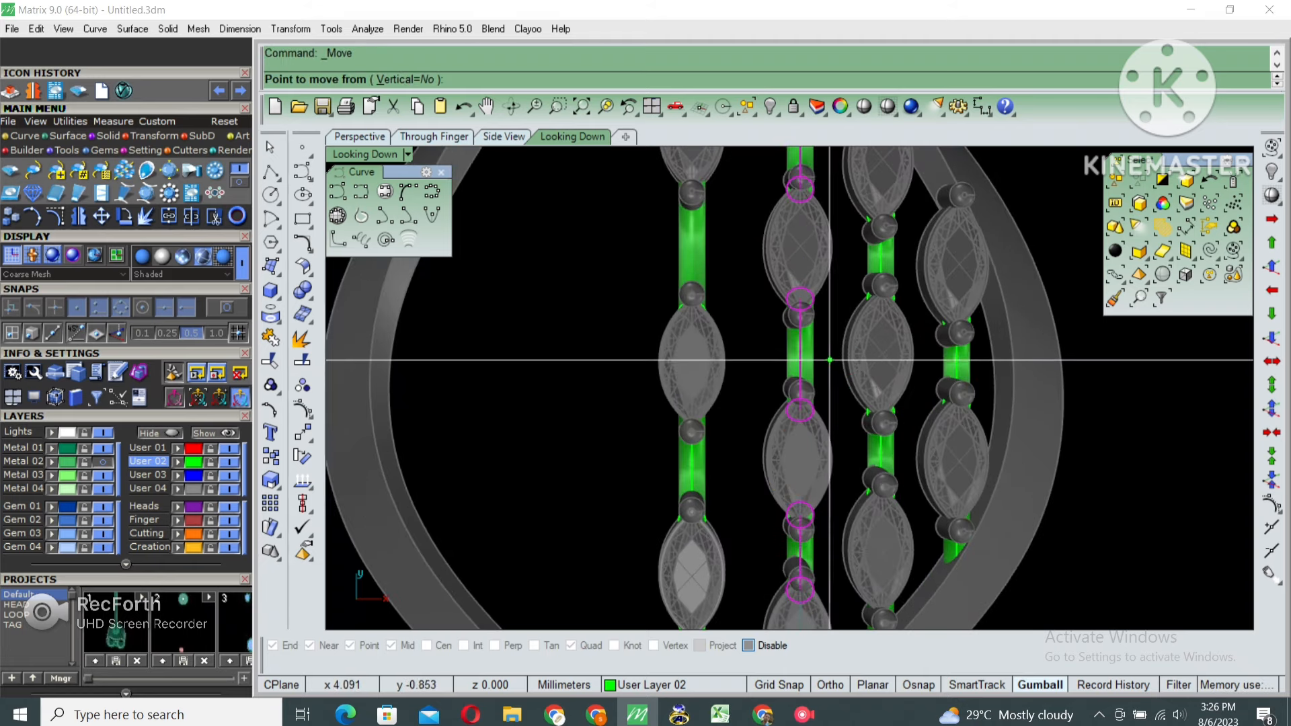
{"action": "scroll", "coordinate": [833, 360], "scroll_direction": "up", "scroll_amount": 3}
{"action": "left_click", "coordinate": [853, 348]}
{"action": "key", "text": "shift"}
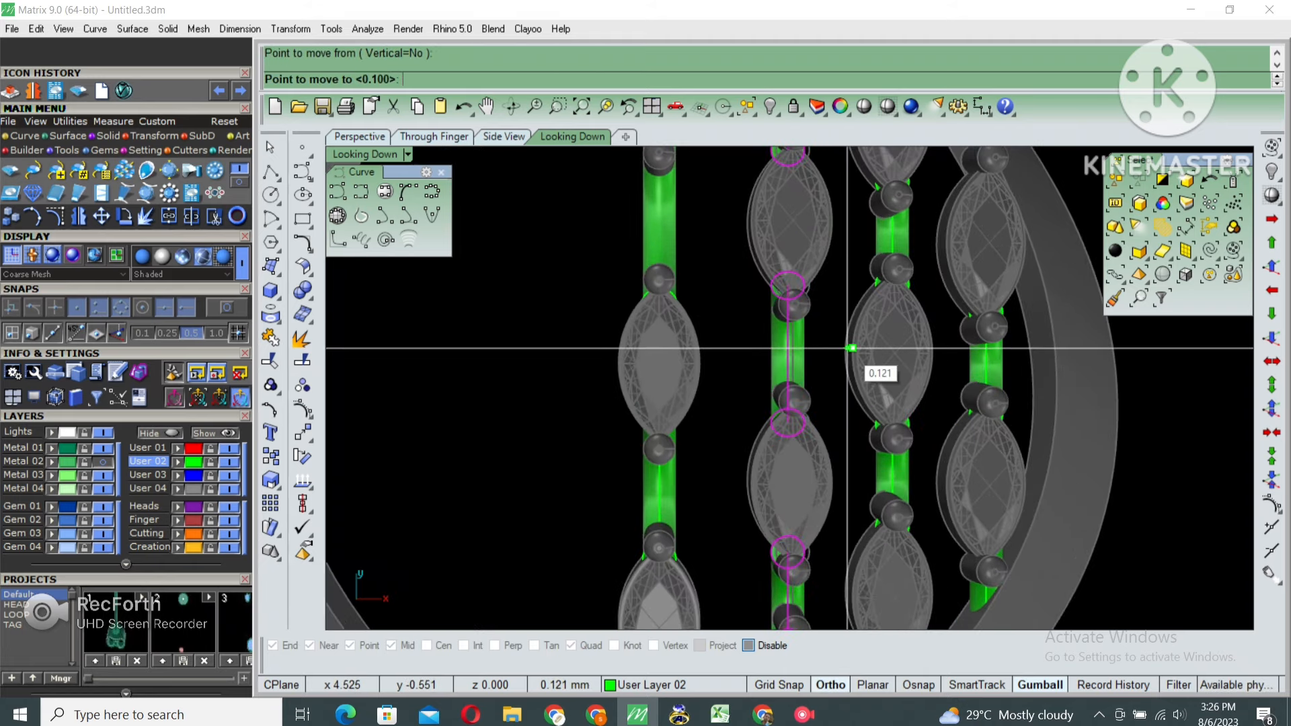
{"action": "left_click", "coordinate": [853, 348]}
Move all of the third row's piped connectors horizontally about 0.15 mm towards the centre row
{"action": "scroll", "coordinate": [784, 440], "scroll_direction": "down", "scroll_amount": 8}
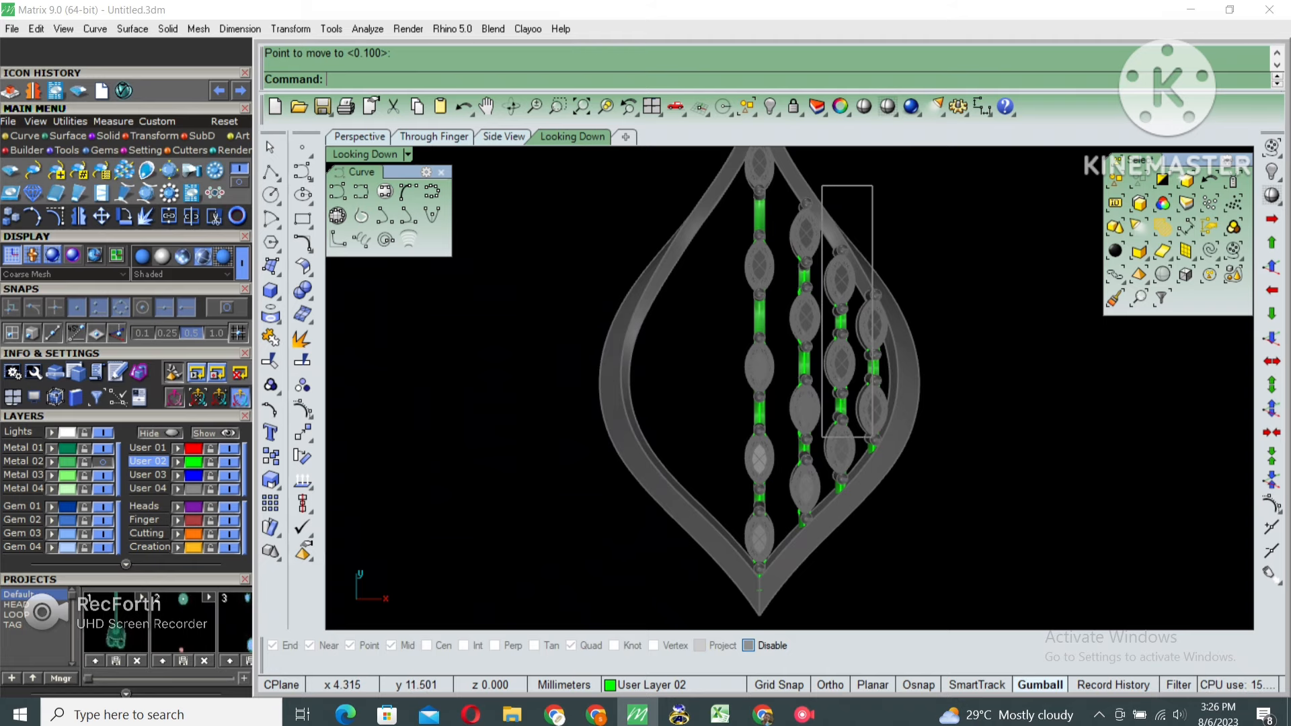
{"action": "left_click_drag", "start_coordinate": [866, 525], "coordinate": [867, 526]}
{"action": "type", "text": "m"}
{"action": "key", "text": "Return"}
{"action": "scroll", "coordinate": [866, 340], "scroll_direction": "up", "scroll_amount": 10}
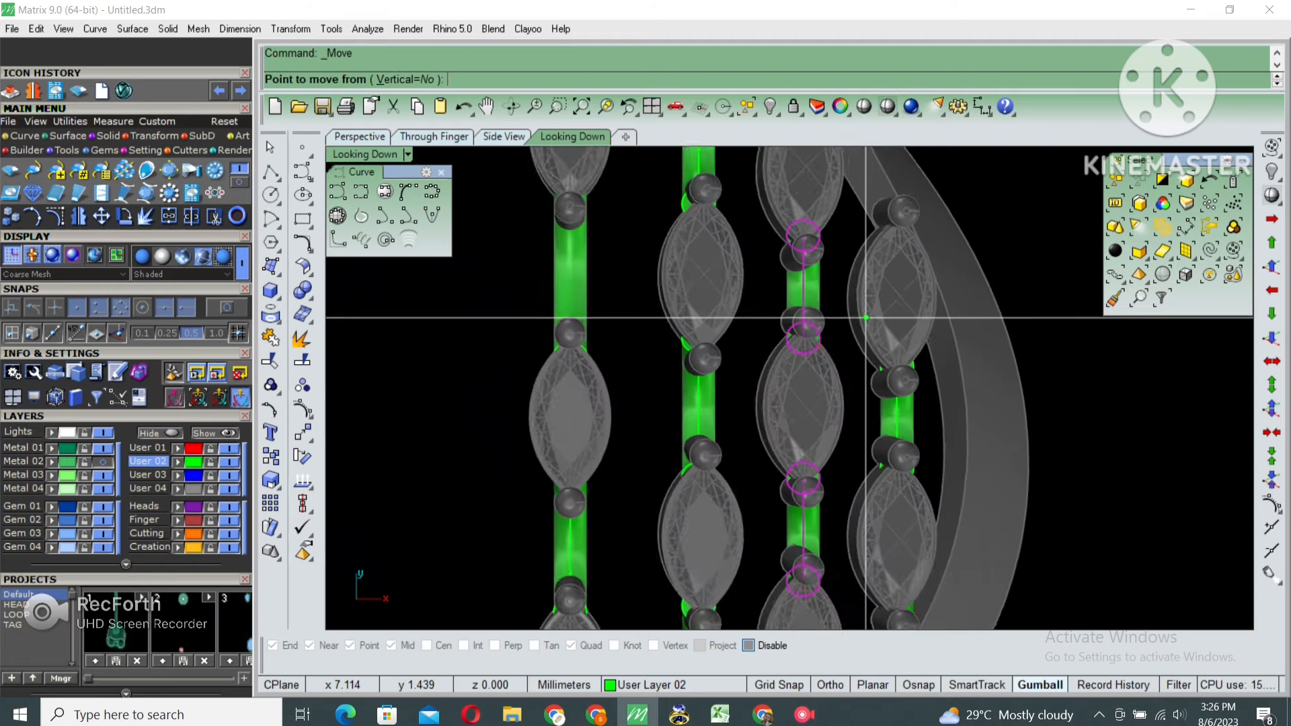
{"action": "left_click", "coordinate": [888, 304]}
{"action": "left_click", "coordinate": [887, 303]}
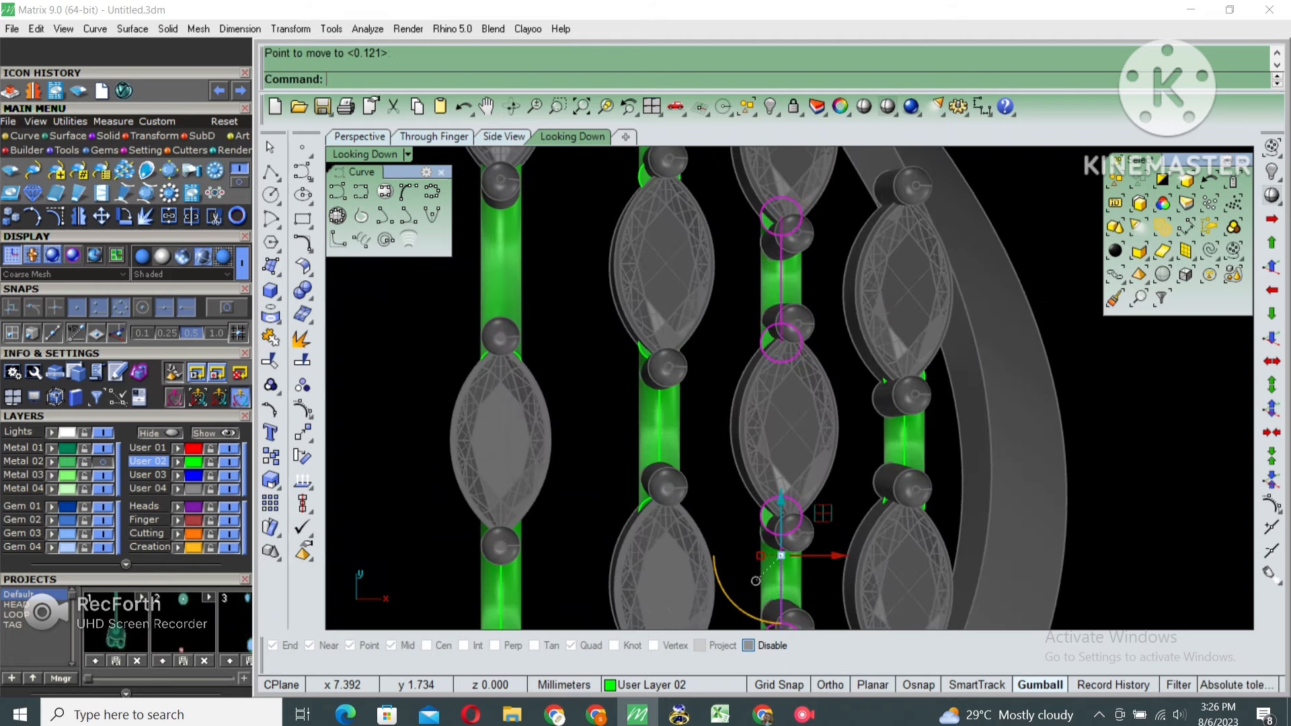
Move the outermost row's piped connectors slightly sideways towards the centre row
{"action": "scroll", "coordinate": [794, 302], "scroll_direction": "down", "scroll_amount": 3}
{"action": "left_click_drag", "start_coordinate": [914, 604], "coordinate": [914, 606]}
{"action": "key", "text": "Return"}
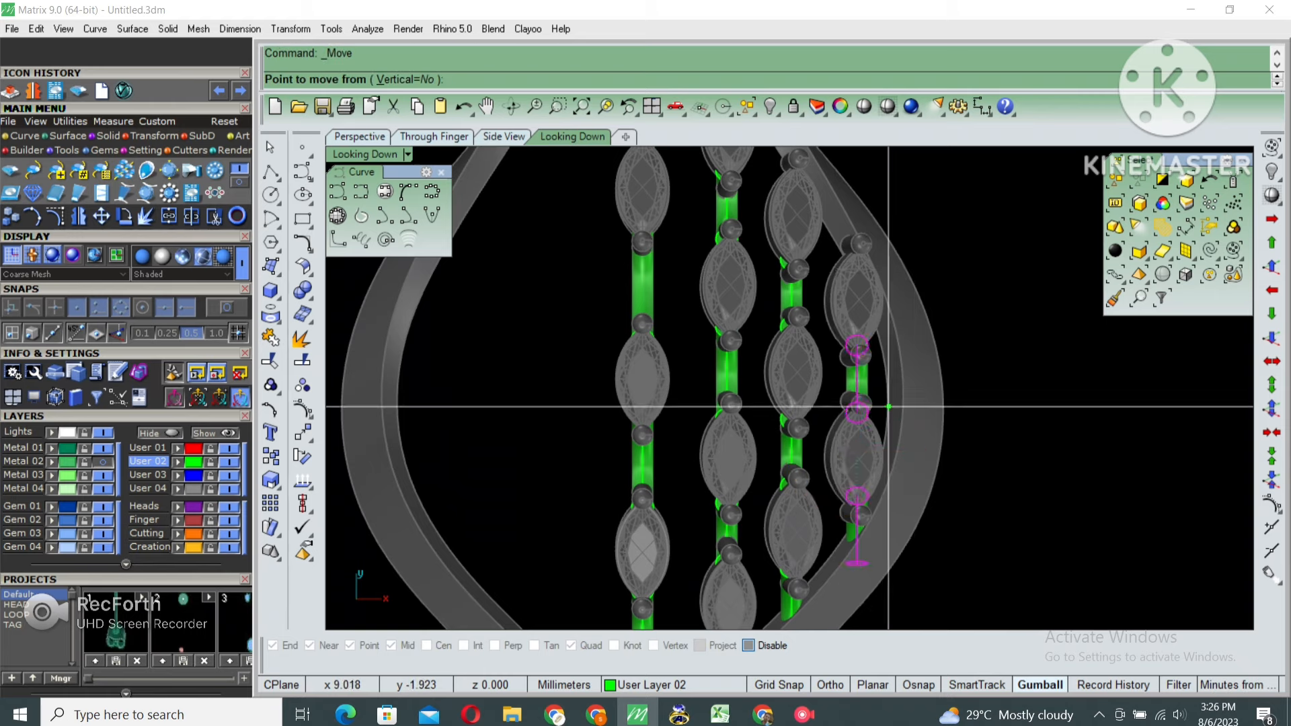
{"action": "scroll", "coordinate": [901, 399], "scroll_direction": "up", "scroll_amount": 4}
{"action": "left_click", "coordinate": [952, 357]}
{"action": "left_click", "coordinate": [943, 357]}
Unlock all the locked gems, settings and frame parts
{"action": "scroll", "coordinate": [834, 437], "scroll_direction": "down", "scroll_amount": 3}
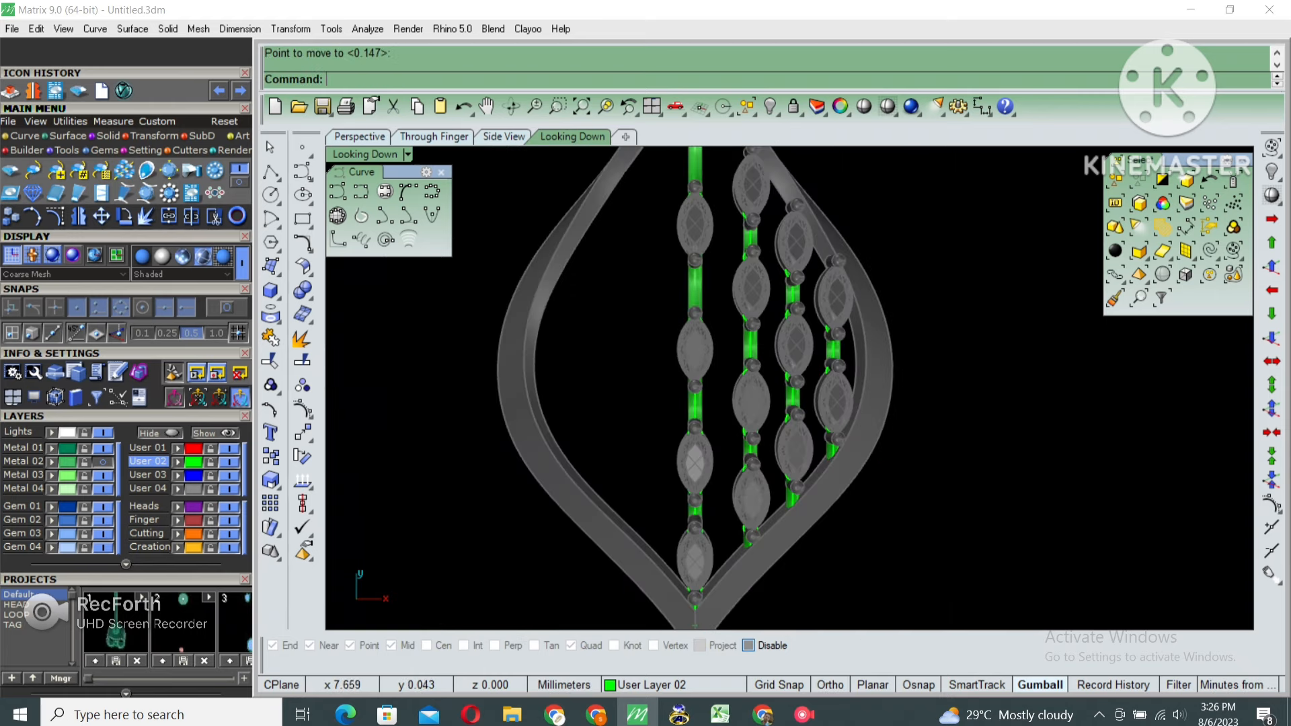
{"action": "left_click_drag", "start_coordinate": [760, 530], "coordinate": [732, 558]}
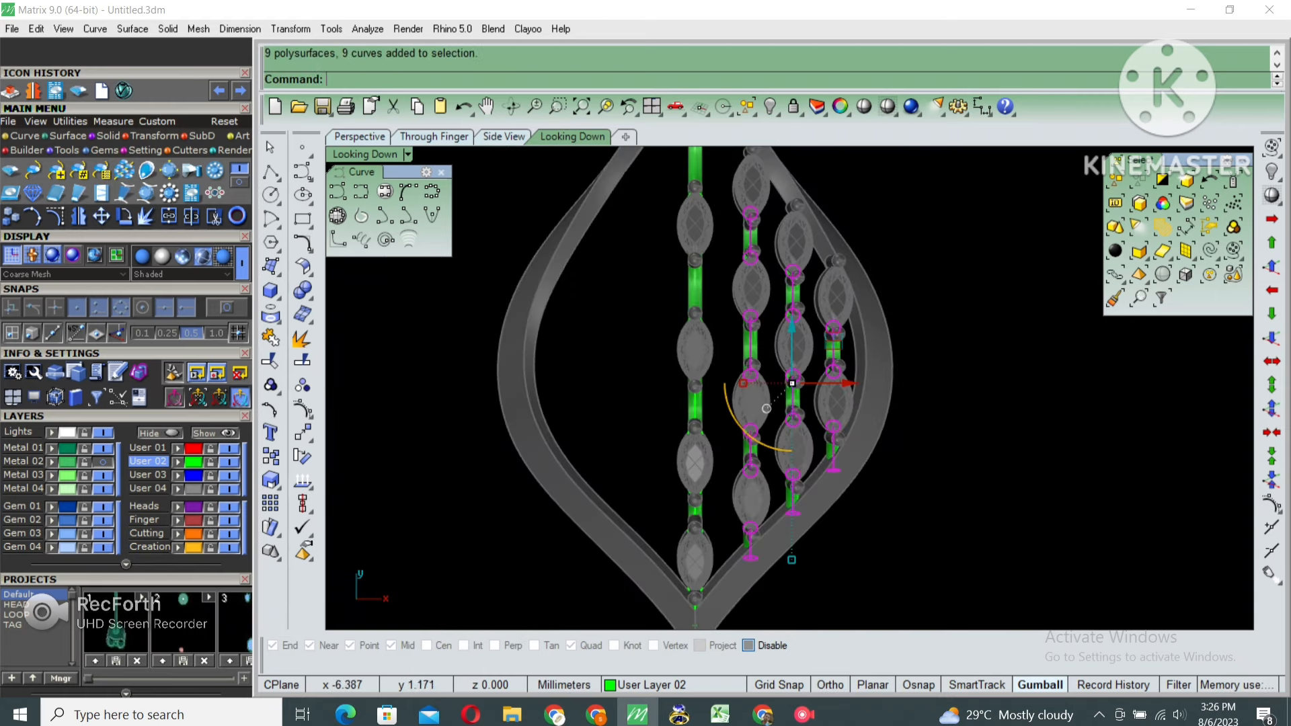
{"action": "right_click_drag", "start_coordinate": [755, 288], "coordinate": [742, 351]}
{"action": "type", "text": "LL"}
{"action": "key", "text": "Return"}
{"action": "scroll", "coordinate": [741, 350], "scroll_direction": "down", "scroll_amount": 6}
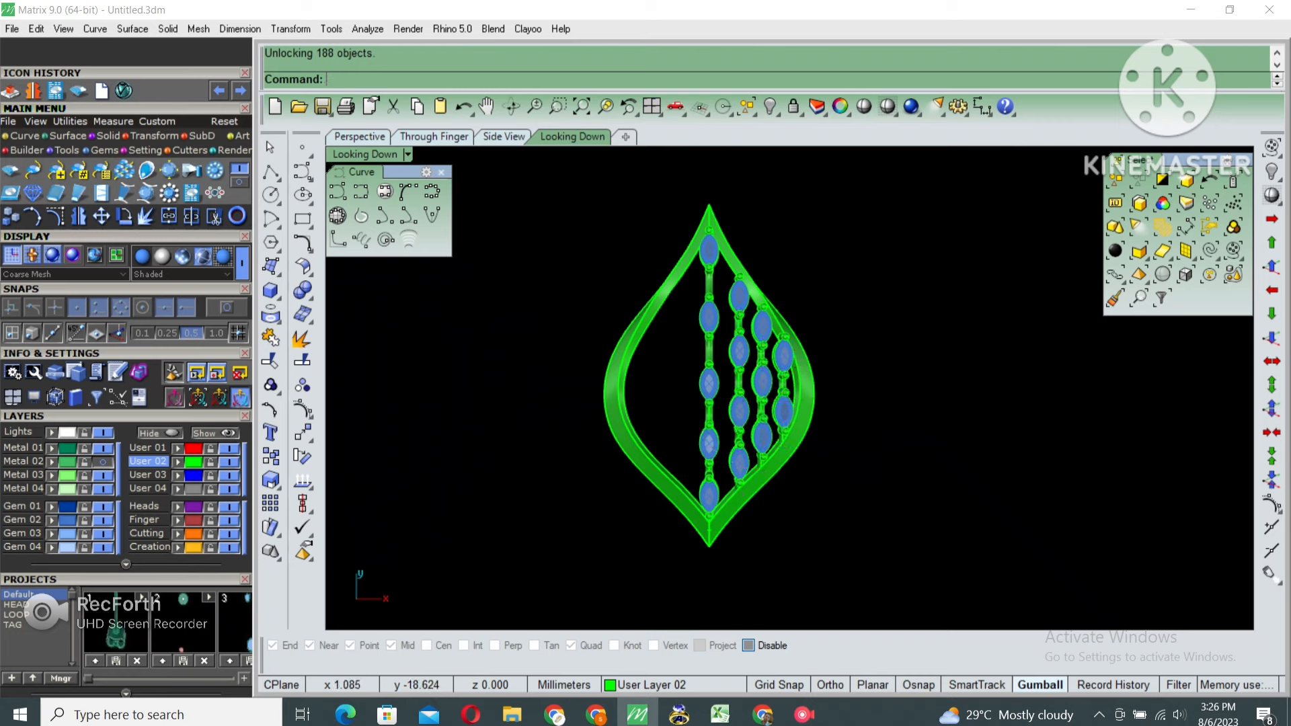
Mirror the three side rows of settings and connectors about the vertical centre line through the origin, keeping the originals
{"action": "left_click_drag", "start_coordinate": [722, 571], "coordinate": [720, 572]}
{"action": "type", "text": "mm"}
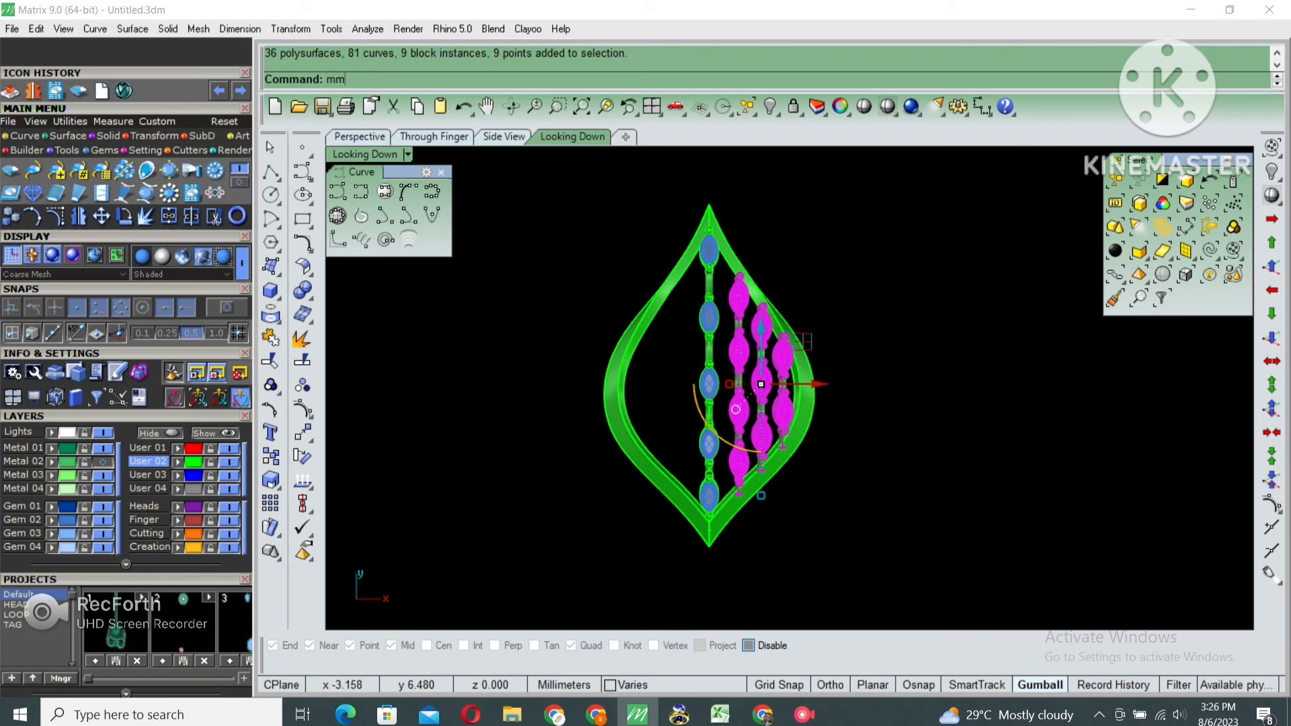
{"action": "key", "text": "Return"}
{"action": "type", "text": "0"}
{"action": "key", "text": "Return"}
{"action": "left_click", "coordinate": [709, 279], "text": "shift"}
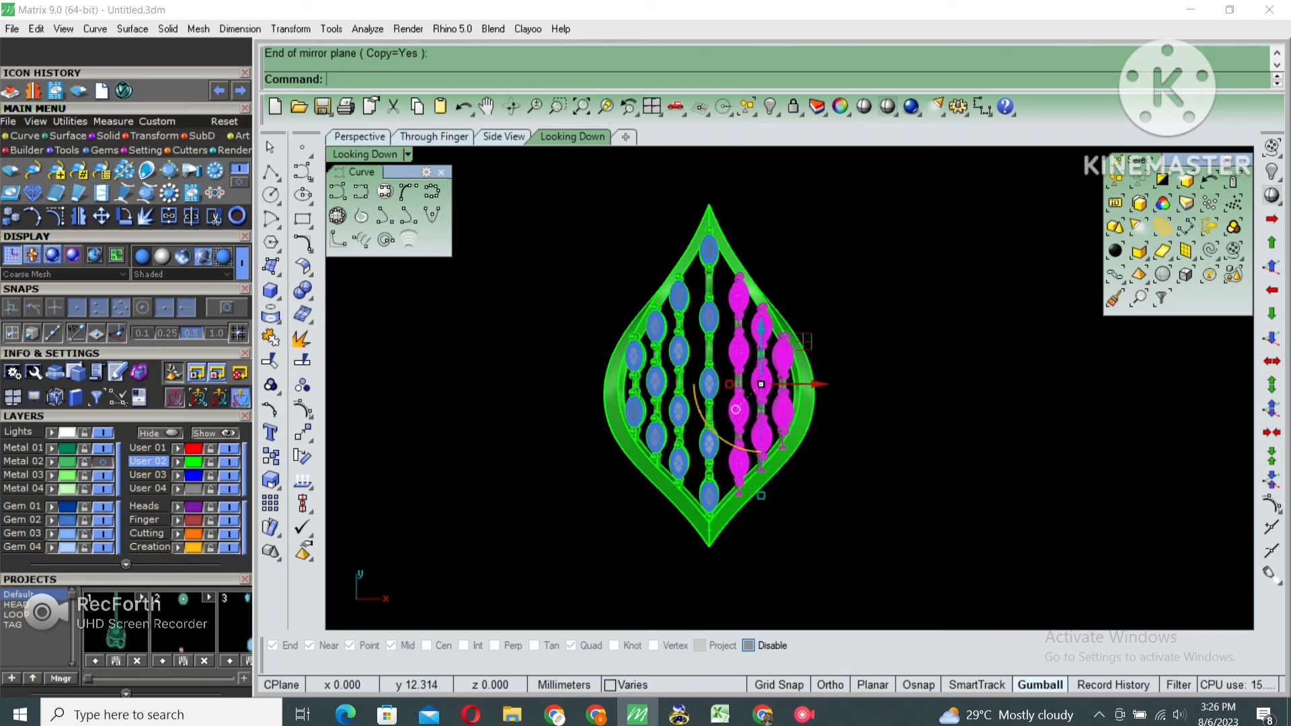
{"action": "key", "text": "Escape"}
Examine the mirrored rows and their fit to the frame in the perspective view, from the side and from above
{"action": "double_click", "coordinate": [365, 155]}
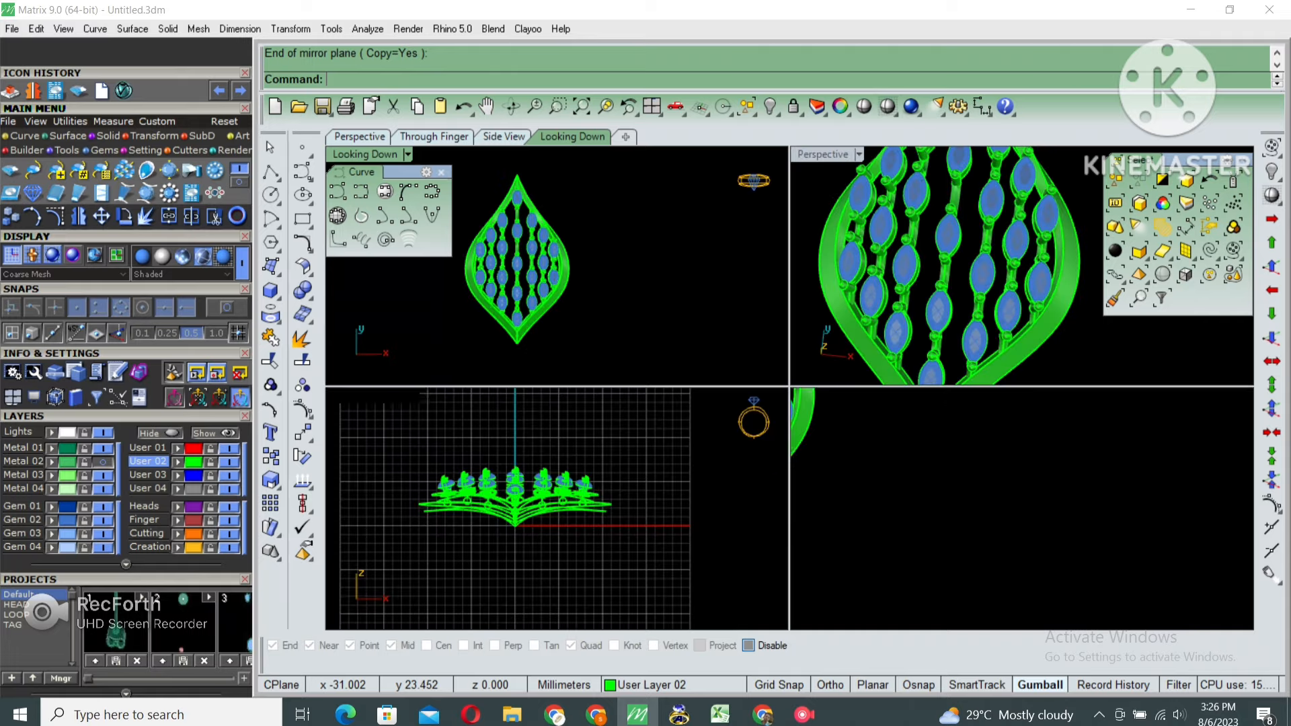
{"action": "double_click", "coordinate": [824, 154]}
{"action": "right_click_drag", "start_coordinate": [820, 376], "coordinate": [699, 269]}
{"action": "scroll", "coordinate": [753, 336], "scroll_direction": "down", "scroll_amount": 5}
{"action": "scroll", "coordinate": [717, 320], "scroll_direction": "up", "scroll_amount": 6}
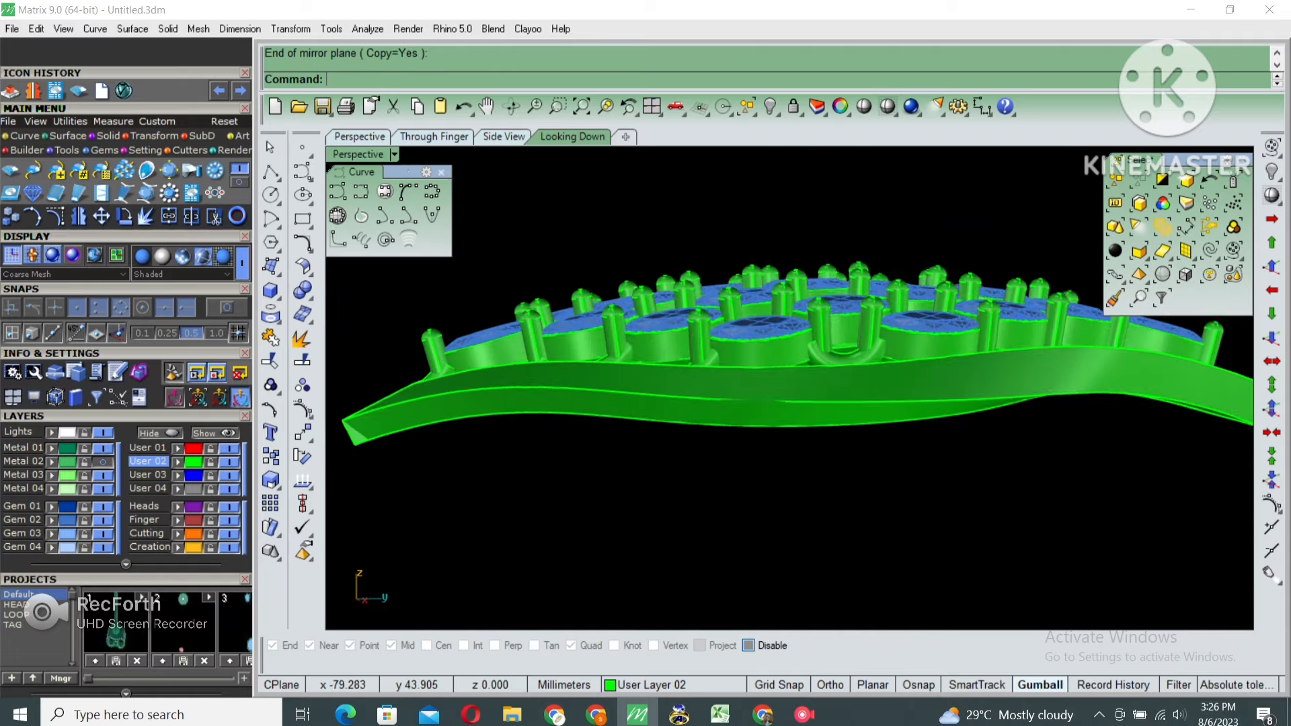
{"action": "right_click_drag", "start_coordinate": [717, 321], "coordinate": [702, 494]}
{"action": "right_click_drag", "start_coordinate": [703, 430], "coordinate": [700, 449]}
{"action": "scroll", "coordinate": [699, 449], "scroll_direction": "up", "scroll_amount": 2}
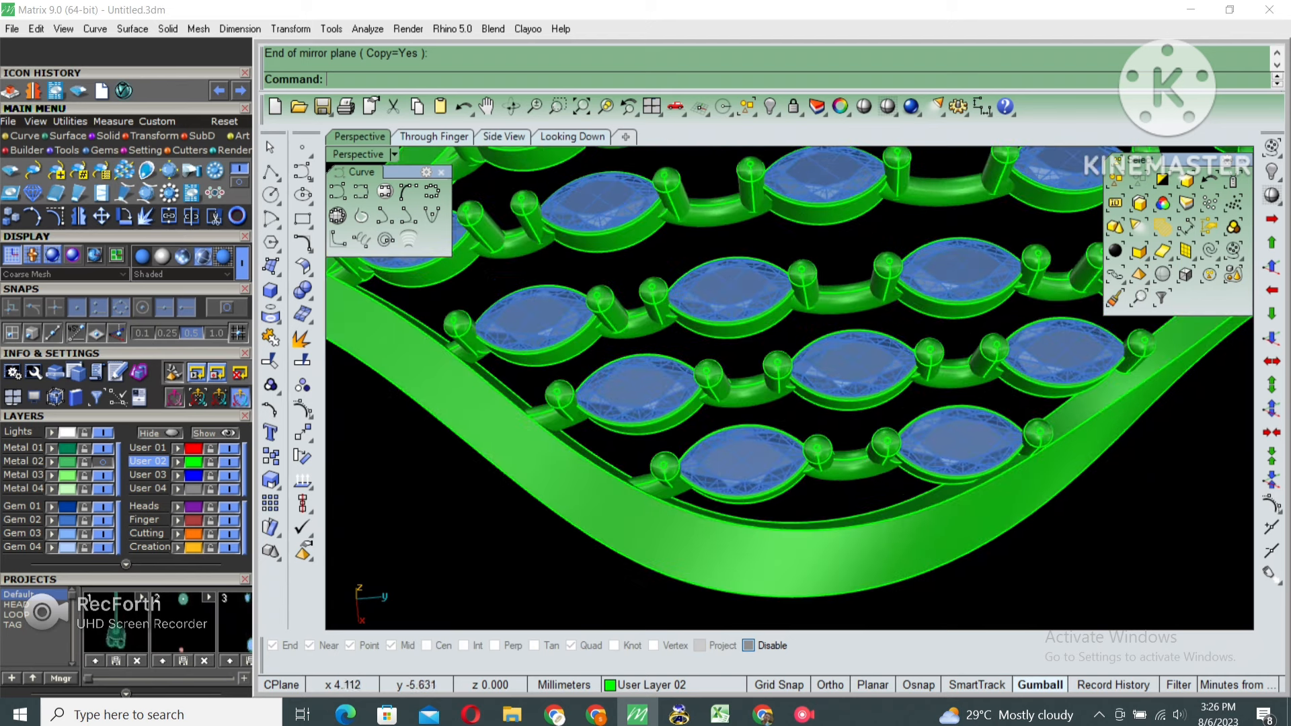
Delete the mirrored gem settings and their piped connectors, keeping the original side rows
{"action": "left_click", "coordinate": [713, 452]}
{"action": "scroll", "coordinate": [743, 403], "scroll_direction": "down", "scroll_amount": 3}
{"action": "right_click_drag", "start_coordinate": [743, 404], "coordinate": [743, 434]}
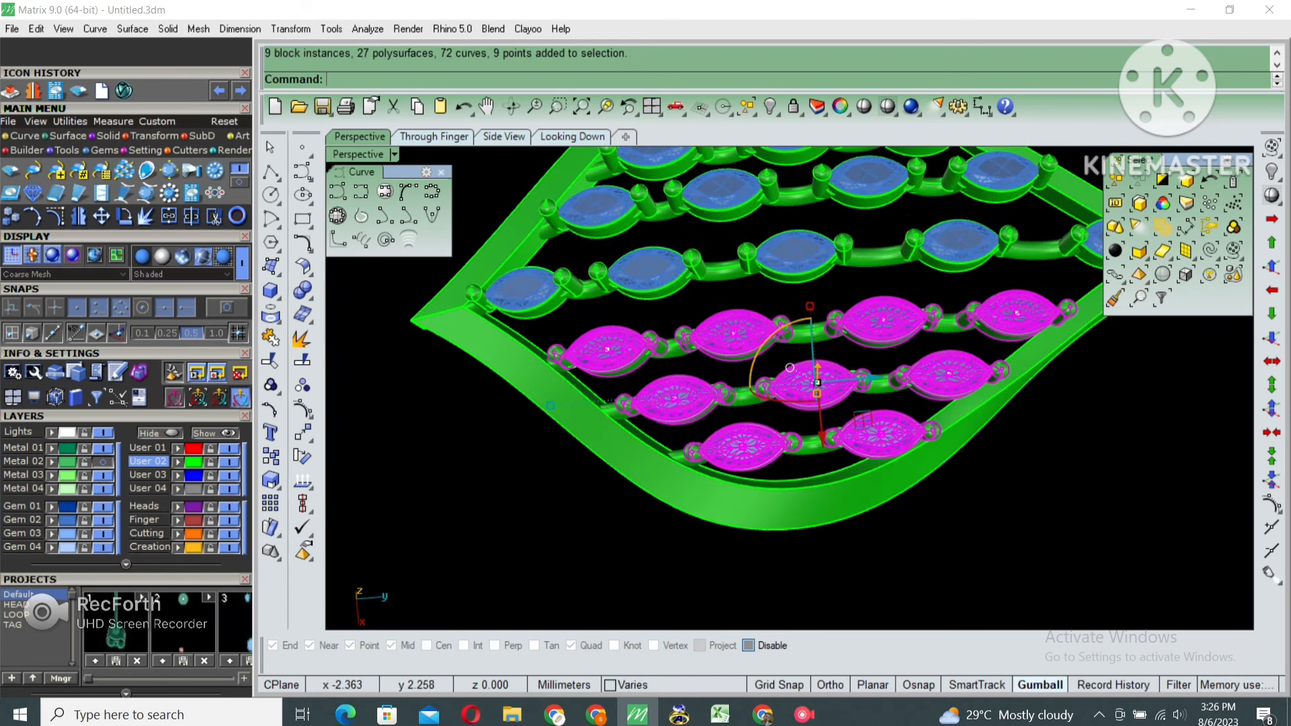
{"action": "right_click_drag", "start_coordinate": [790, 367], "coordinate": [784, 423]}
{"action": "key", "text": "Delete"}
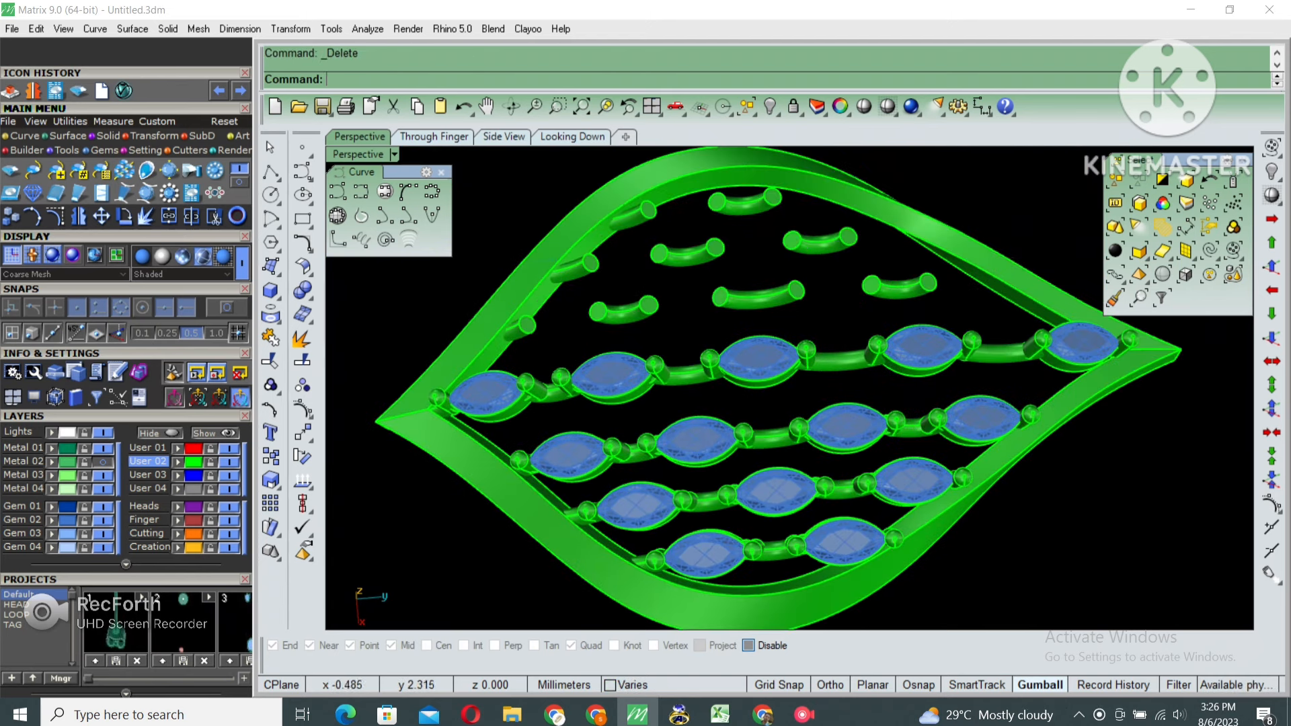
{"action": "scroll", "coordinate": [772, 302], "scroll_direction": "down", "scroll_amount": 4}
{"action": "right_click_drag", "start_coordinate": [772, 303], "coordinate": [779, 333]}
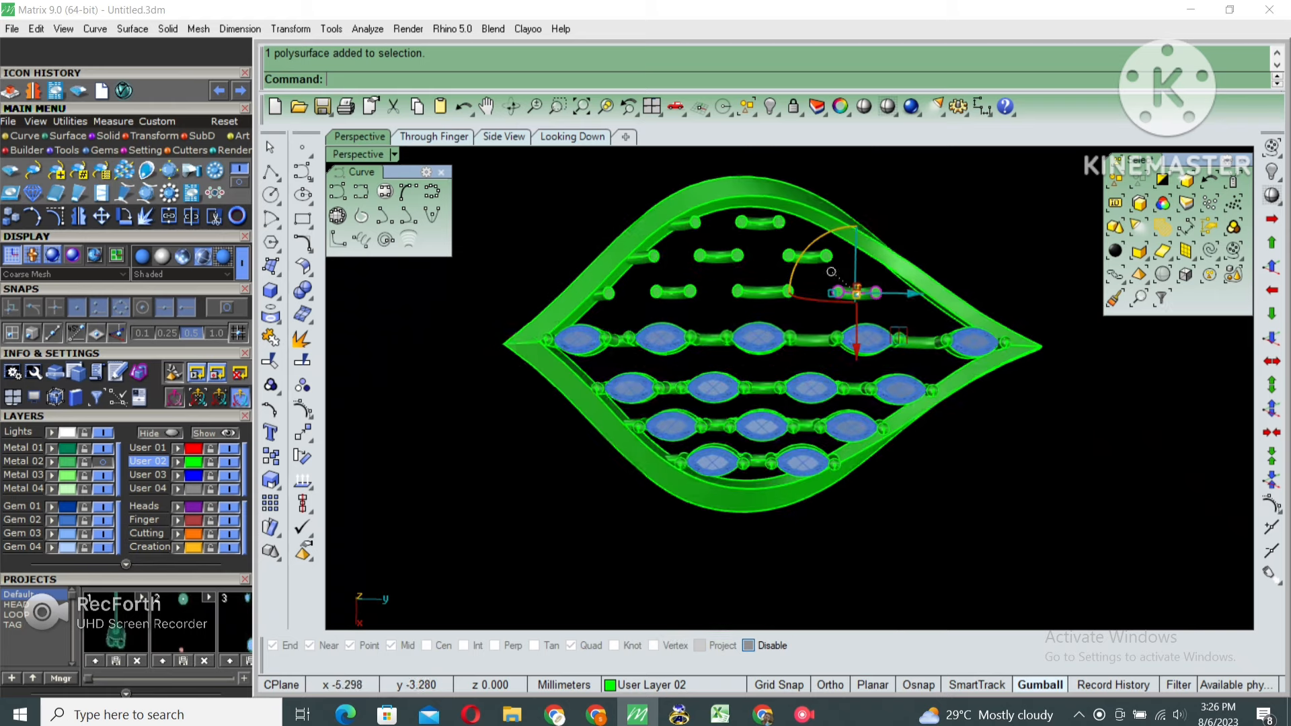
{"action": "left_click_drag", "start_coordinate": [559, 174], "coordinate": [915, 305]}
{"action": "key", "text": "Delete"}
Ungroup the gem settings of the three original side rows
{"action": "right_click_drag", "start_coordinate": [733, 404], "coordinate": [766, 373]}
{"action": "scroll", "coordinate": [759, 322], "scroll_direction": "up", "scroll_amount": 6}
{"action": "left_click", "coordinate": [781, 343]}
{"action": "key", "text": "Return"}
{"action": "left_click", "coordinate": [739, 368]}
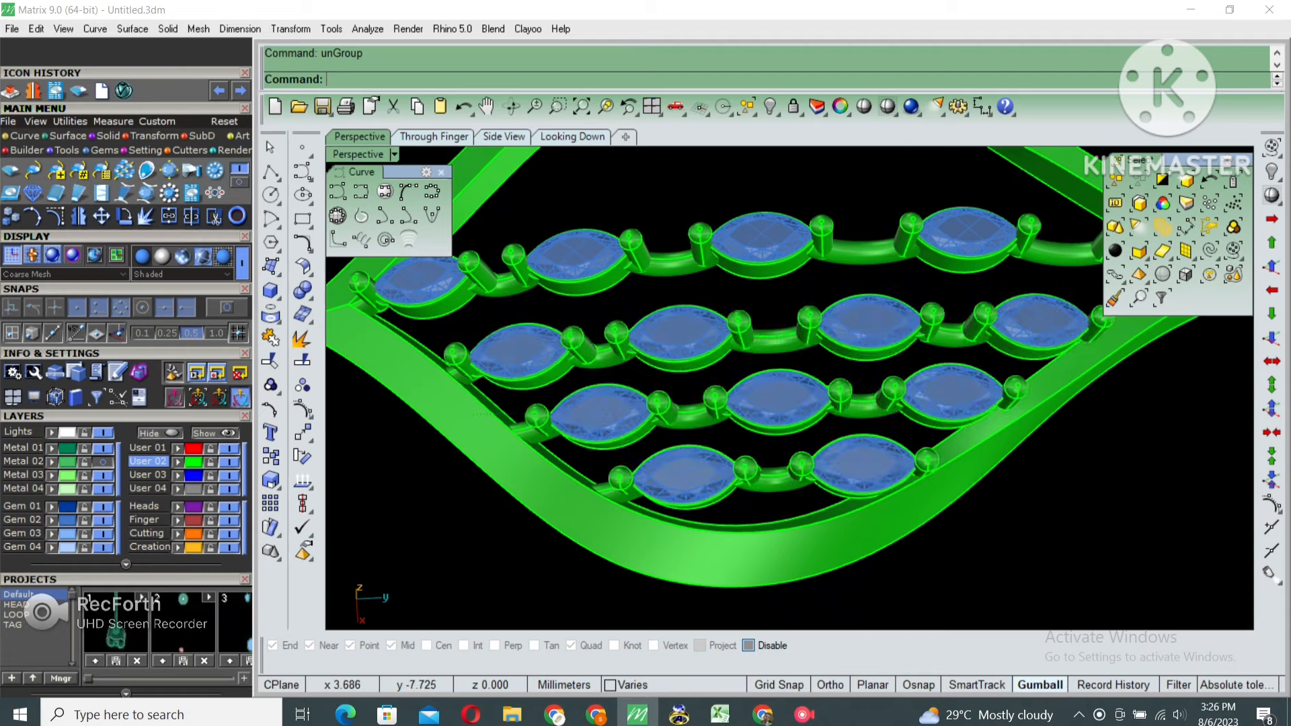
Raise the third row's three gem settings together with their connectors in repeated 0.1 mm moves
{"action": "scroll", "coordinate": [605, 411], "scroll_direction": "up", "scroll_amount": 5}
{"action": "left_click", "coordinate": [601, 410]}
{"action": "left_click", "coordinate": [745, 408], "text": "shift"}
{"action": "right_click_drag", "start_coordinate": [691, 442], "coordinate": [570, 469]}
{"action": "left_click_drag", "start_coordinate": [633, 444], "coordinate": [632, 445], "text": "shift"}
{"action": "scroll", "coordinate": [772, 458], "scroll_direction": "down", "scroll_amount": 6}
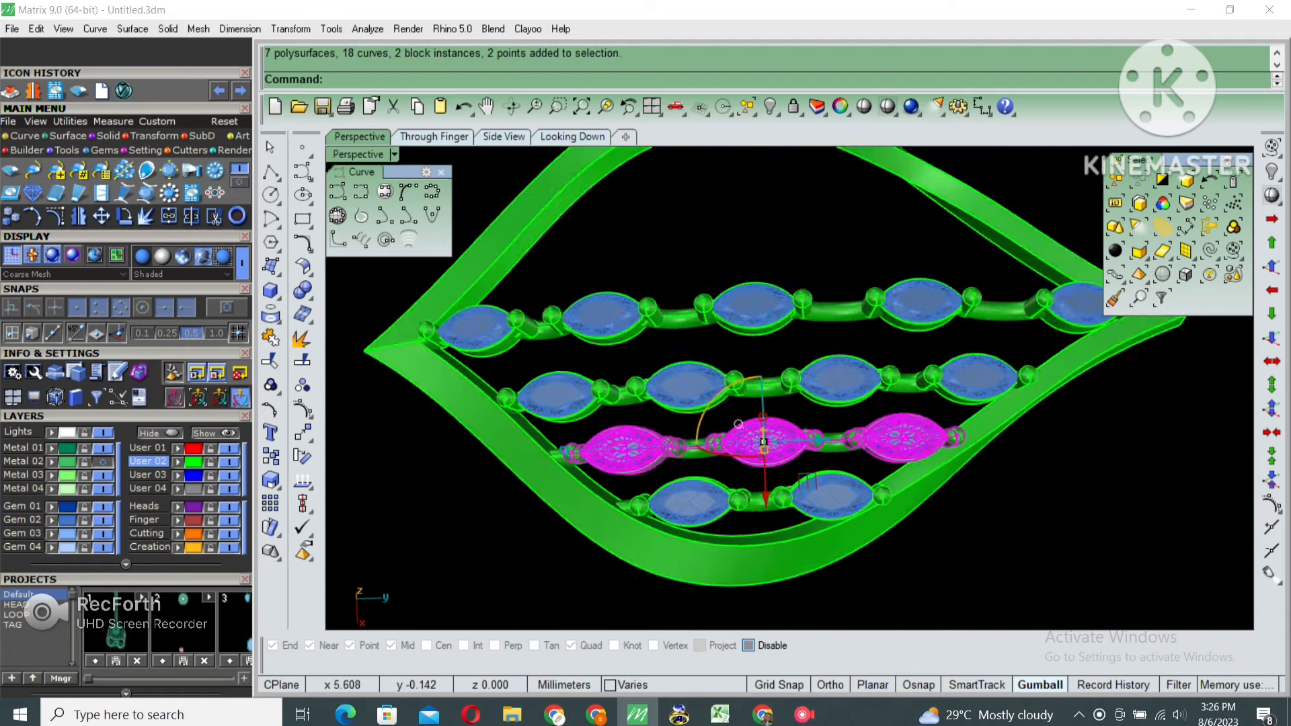
{"action": "right_click_drag", "start_coordinate": [772, 458], "coordinate": [766, 367]}
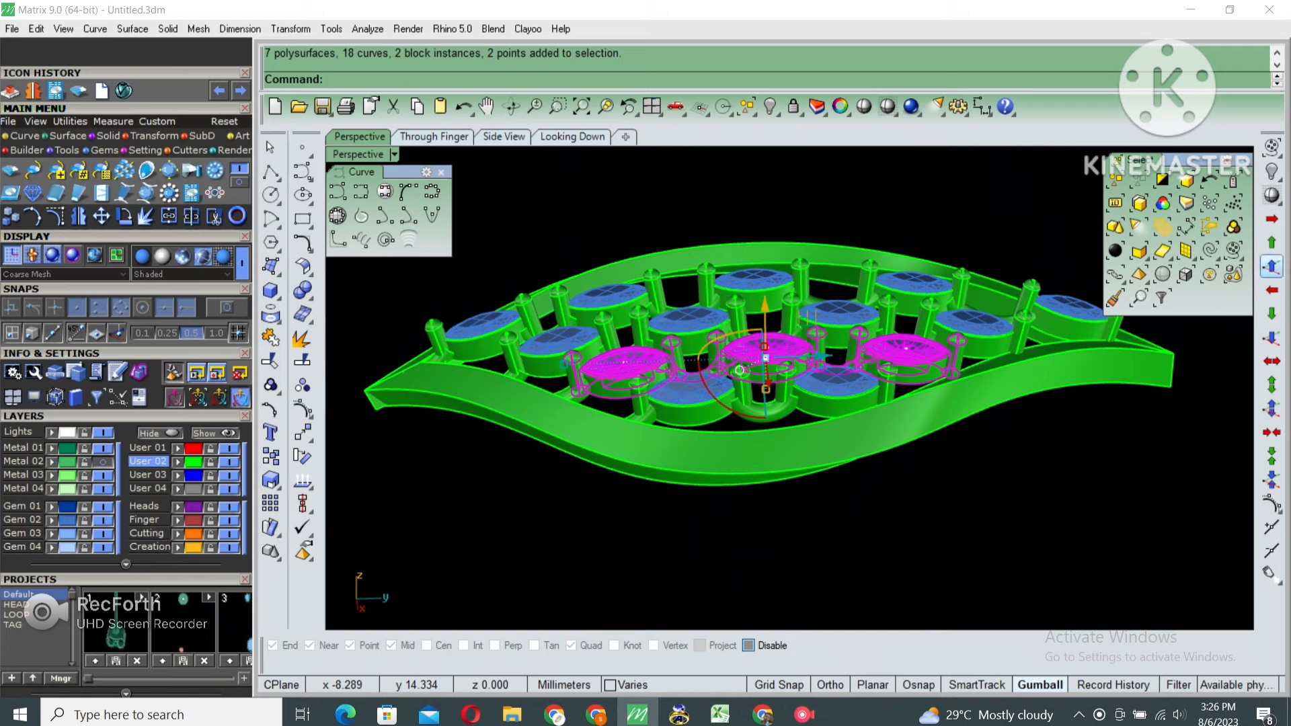
{"action": "left_click", "coordinate": [1271, 266]}
{"action": "left_click", "coordinate": [1271, 267]}
{"action": "left_click", "coordinate": [1272, 267]}
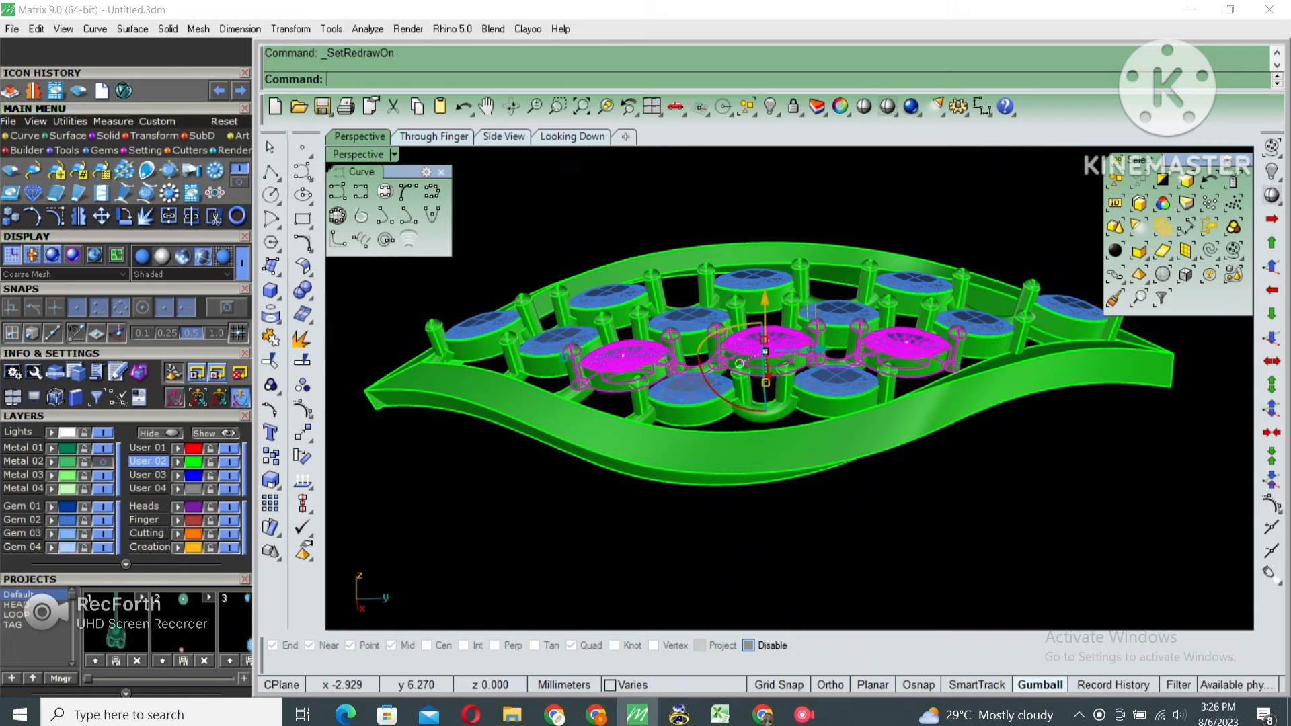
{"action": "key", "text": "alt+Page_Up"}
{"action": "right_click_drag", "start_coordinate": [899, 296], "coordinate": [910, 369]}
{"action": "key", "text": "Escape"}
Raise the second row's four gem settings together with their connectors in 0.1 mm moves
{"action": "scroll", "coordinate": [909, 370], "scroll_direction": "up", "scroll_amount": 3}
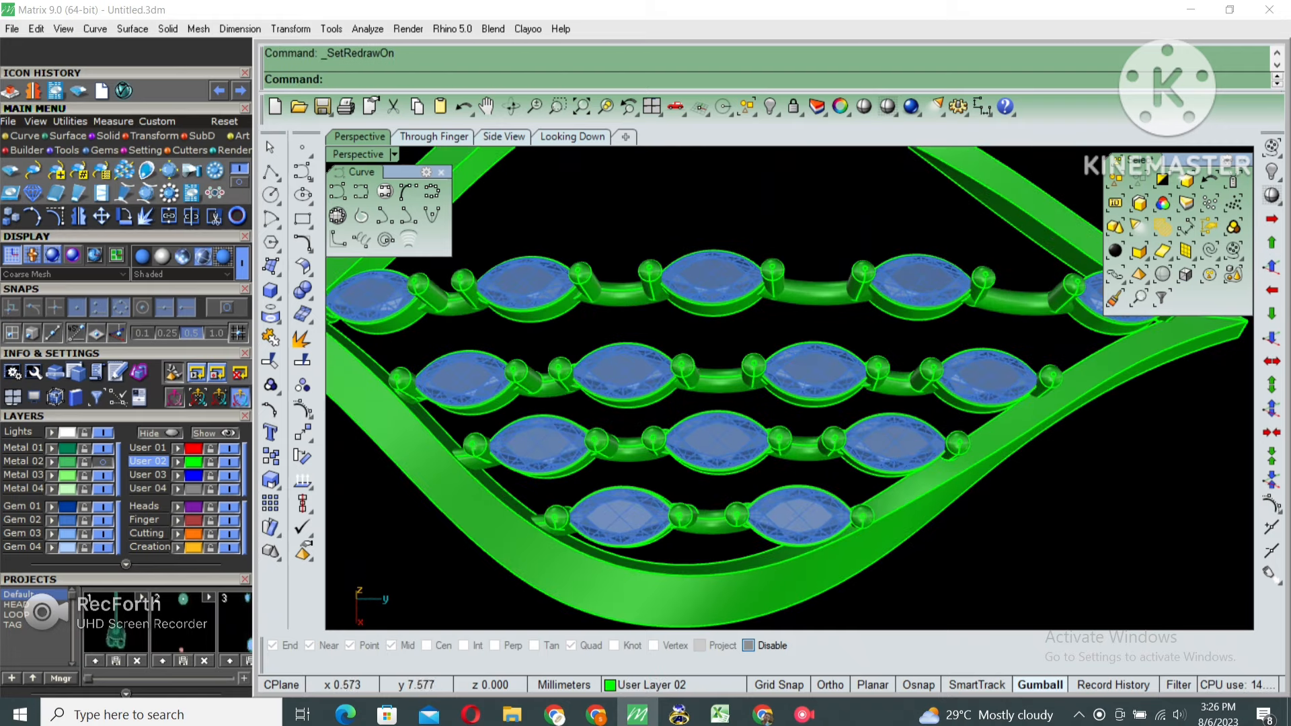
{"action": "left_click_drag", "start_coordinate": [510, 393], "coordinate": [506, 394]}
{"action": "right_click_drag", "start_coordinate": [740, 430], "coordinate": [739, 322]}
{"action": "left_click", "coordinate": [1272, 266]}
{"action": "left_click", "coordinate": [1272, 267]}
Exclude the second row's two end settings from the selection and raise the middle two with the connectors another 0.1 mm
{"action": "left_click", "coordinate": [994, 306], "text": "ctrl"}
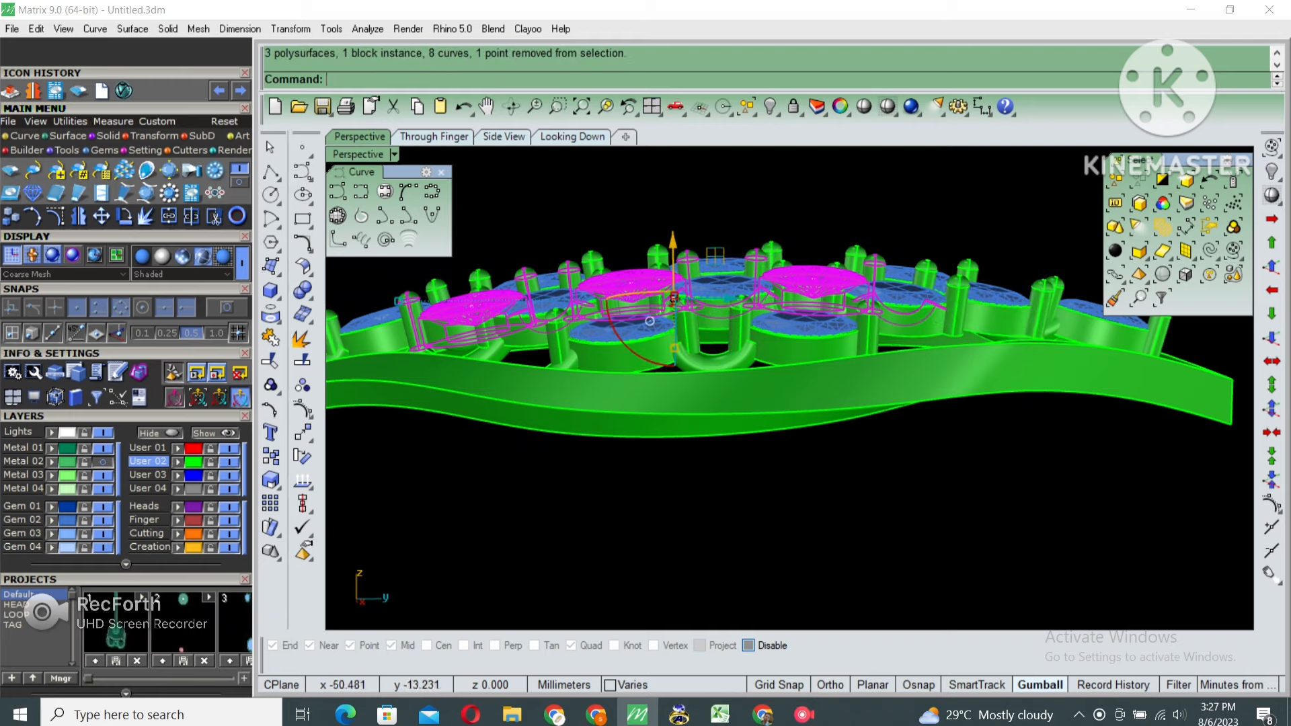
{"action": "left_click", "coordinate": [472, 309], "text": "ctrl"}
{"action": "right_click_drag", "start_coordinate": [706, 404], "coordinate": [706, 447]}
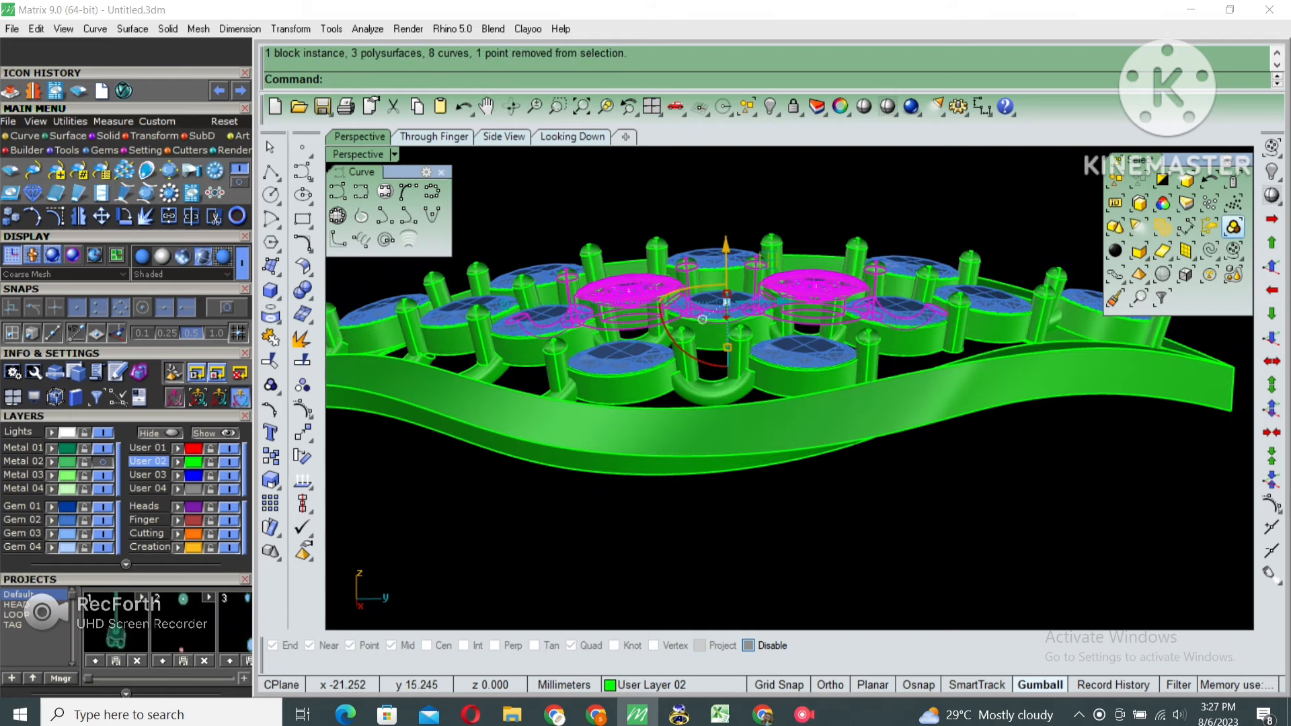
{"action": "left_click", "coordinate": [1271, 267]}
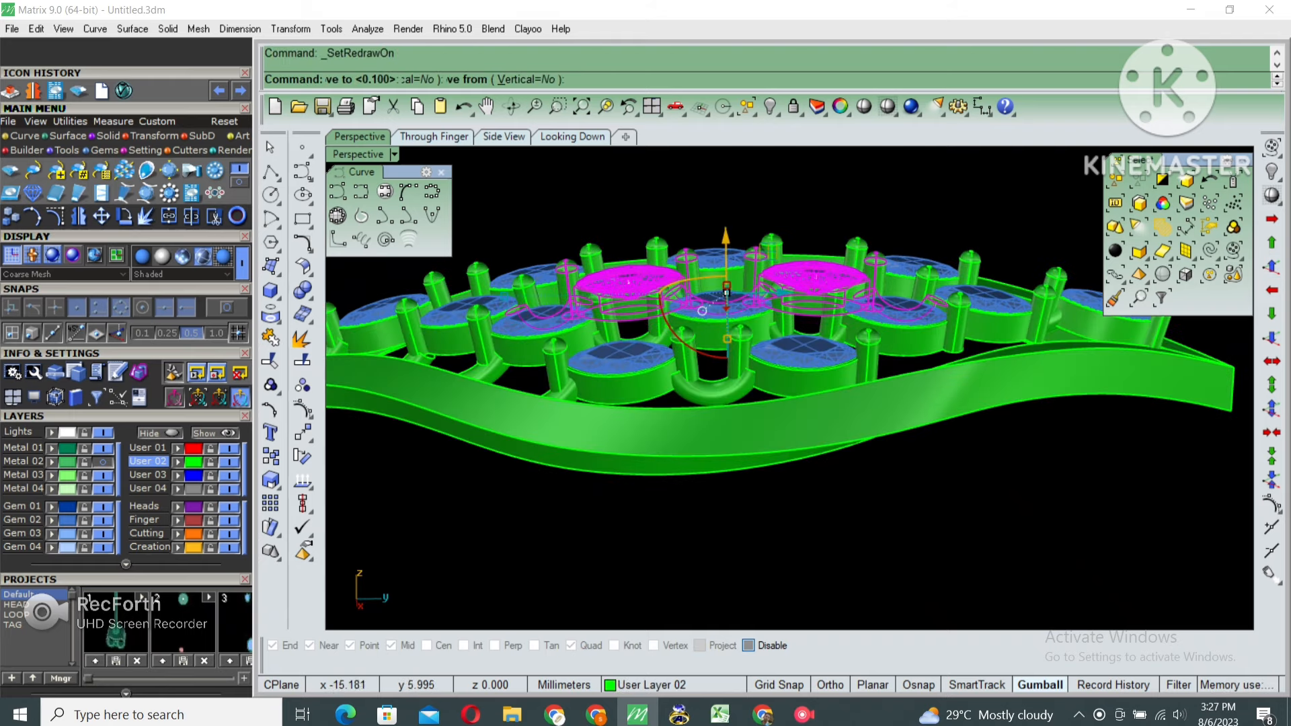
{"action": "left_click", "coordinate": [941, 208]}
Ungroup the five gem settings of the centre row
{"action": "right_click_drag", "start_coordinate": [941, 209], "coordinate": [1062, 232]}
{"action": "right_click_drag", "start_coordinate": [874, 322], "coordinate": [807, 447]}
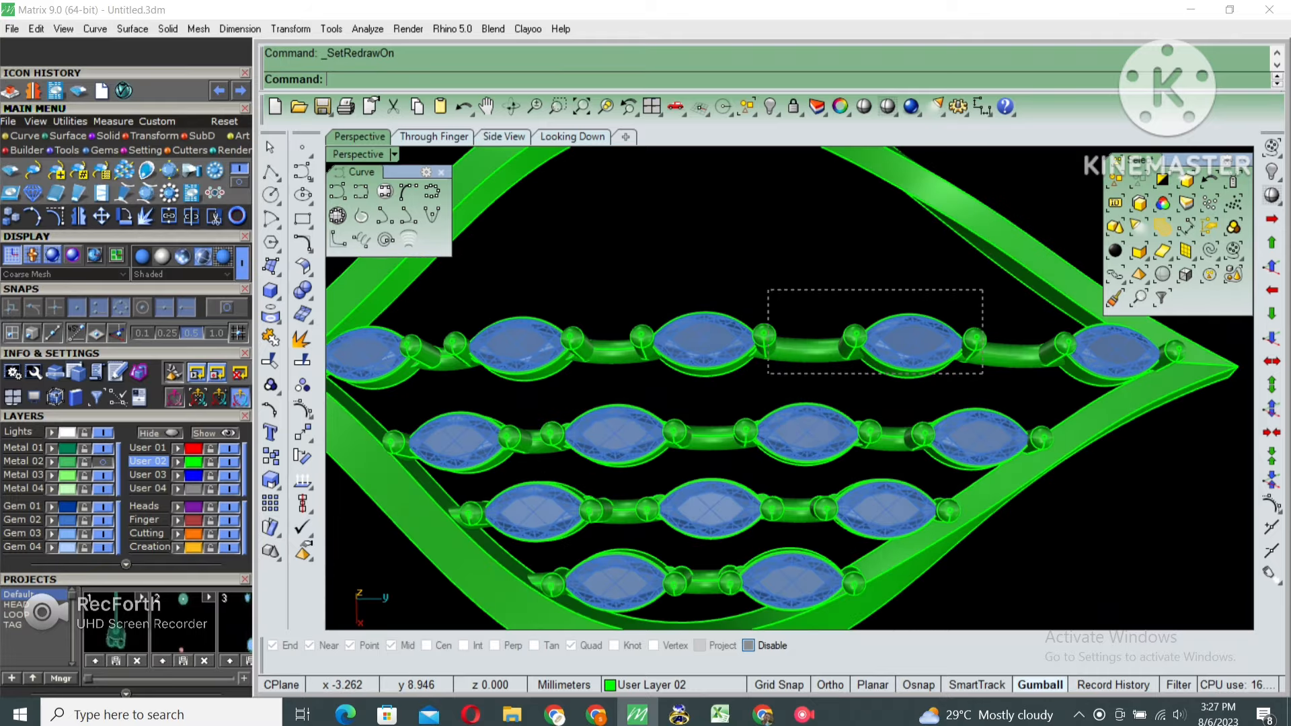
{"action": "left_click_drag", "start_coordinate": [768, 374], "coordinate": [768, 374]}
{"action": "left_click_drag", "start_coordinate": [790, 269], "coordinate": [703, 328]}
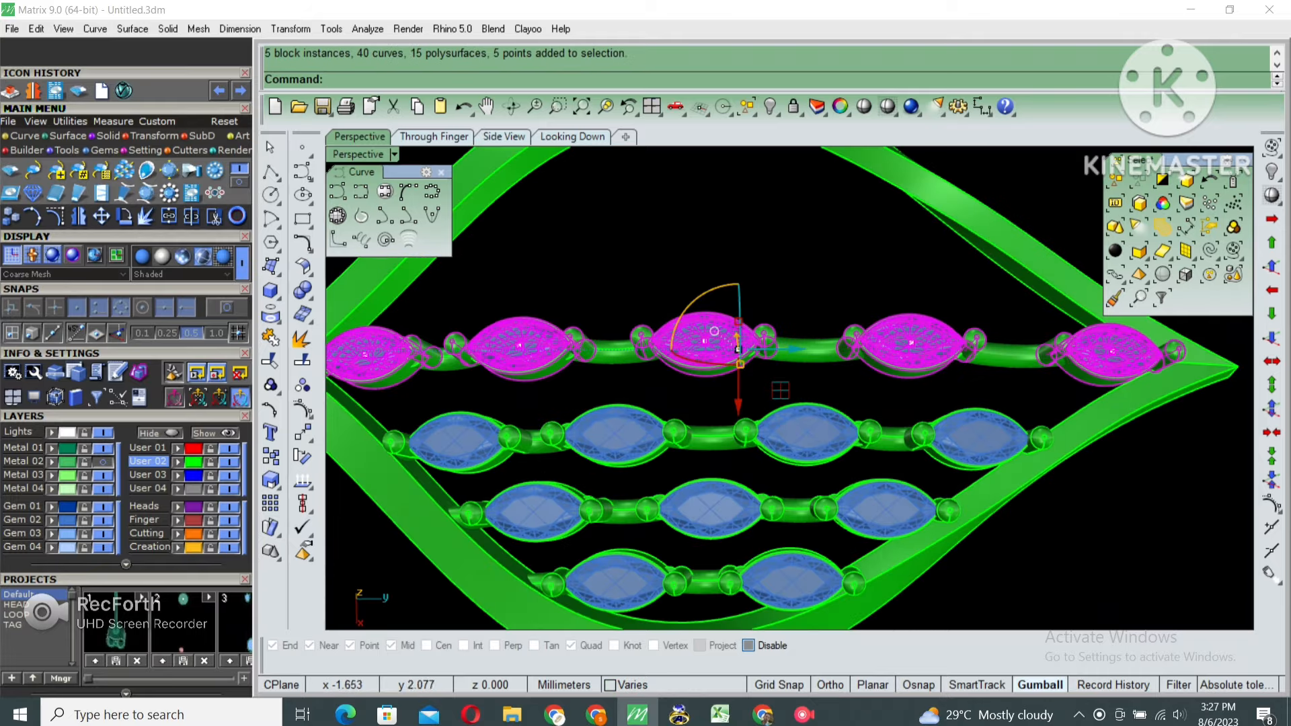
{"action": "key", "text": "ctrl+shift+g"}
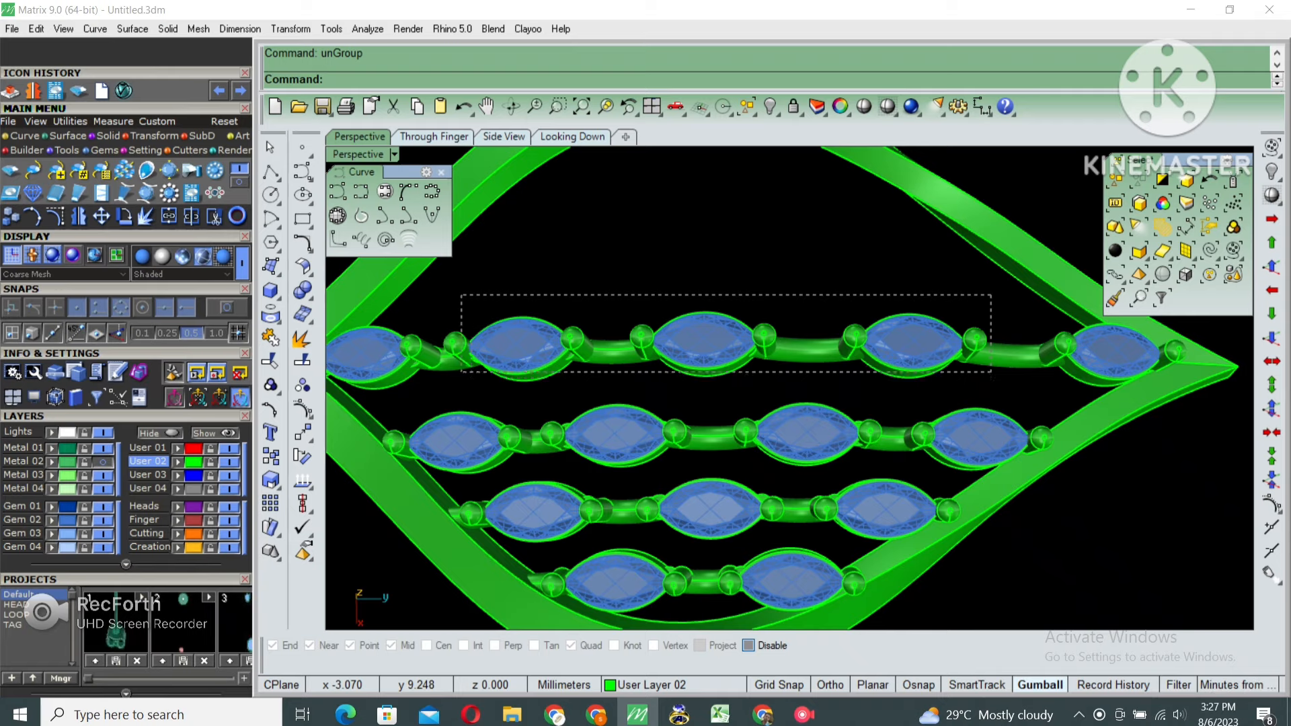
Raise the centre row's three middle gem settings together with their connectors in repeated 0.1 mm moves
{"action": "left_click_drag", "start_coordinate": [461, 372], "coordinate": [460, 372]}
{"action": "right_click_drag", "start_coordinate": [767, 410], "coordinate": [760, 272]}
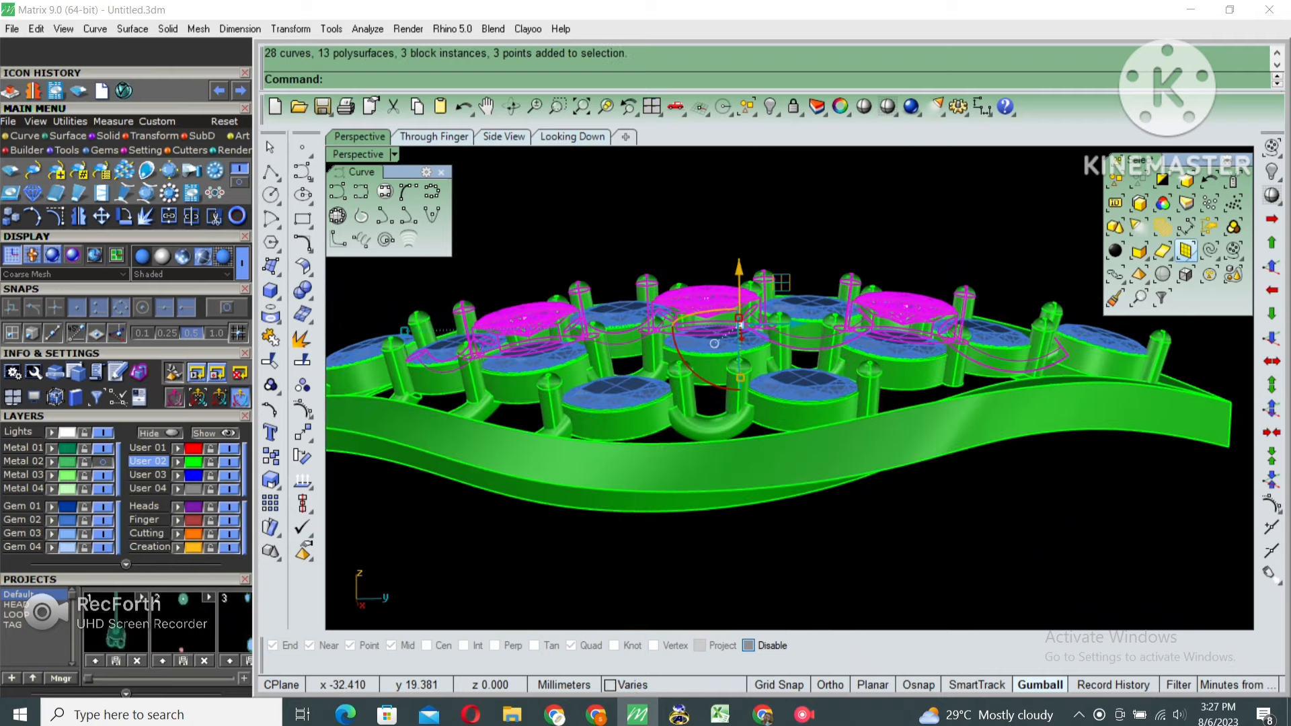
{"action": "left_click", "coordinate": [1271, 267]}
{"action": "left_click", "coordinate": [1272, 267]}
{"action": "left_click", "coordinate": [1271, 267]}
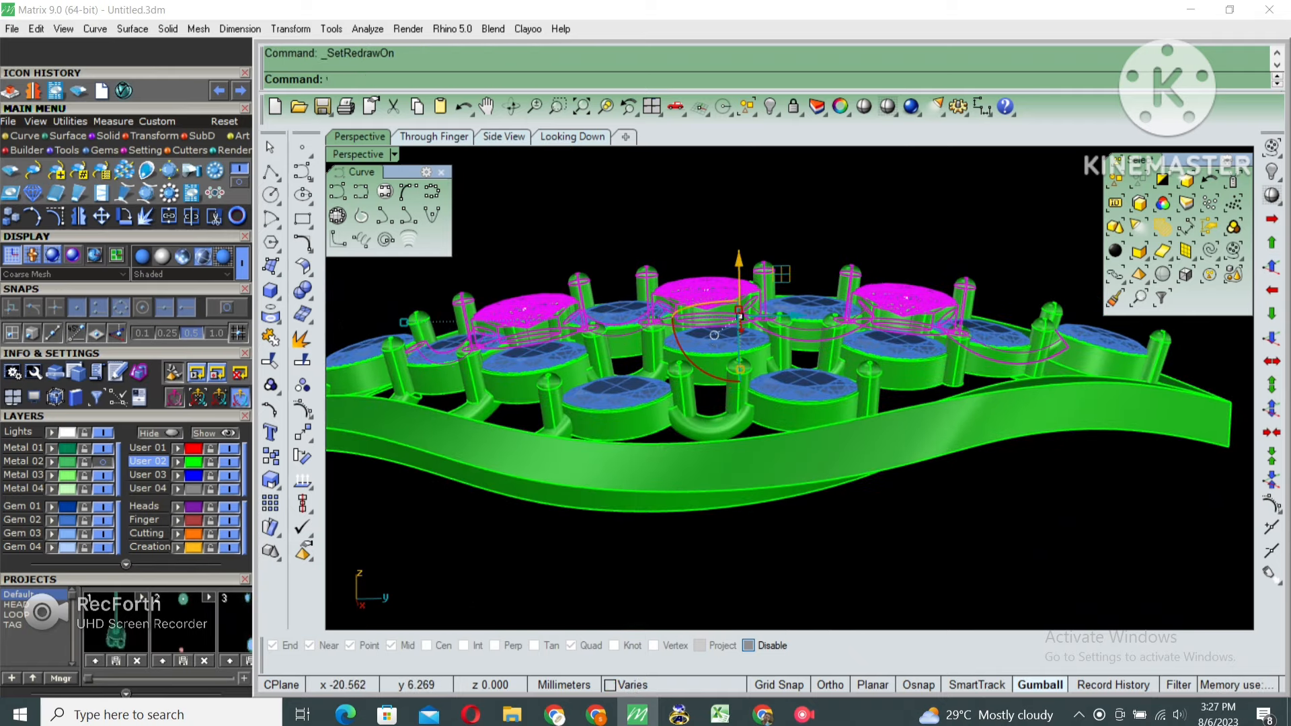
{"action": "left_click", "coordinate": [1271, 267]}
Raise the centre row's middle gem setting and its two adjacent connectors further in 0.1 mm moves
{"action": "right_click_drag", "start_coordinate": [760, 289], "coordinate": [760, 397]}
{"action": "scroll", "coordinate": [746, 269], "scroll_direction": "up", "scroll_amount": 2}
{"action": "left_click_drag", "start_coordinate": [724, 251], "coordinate": [684, 313]}
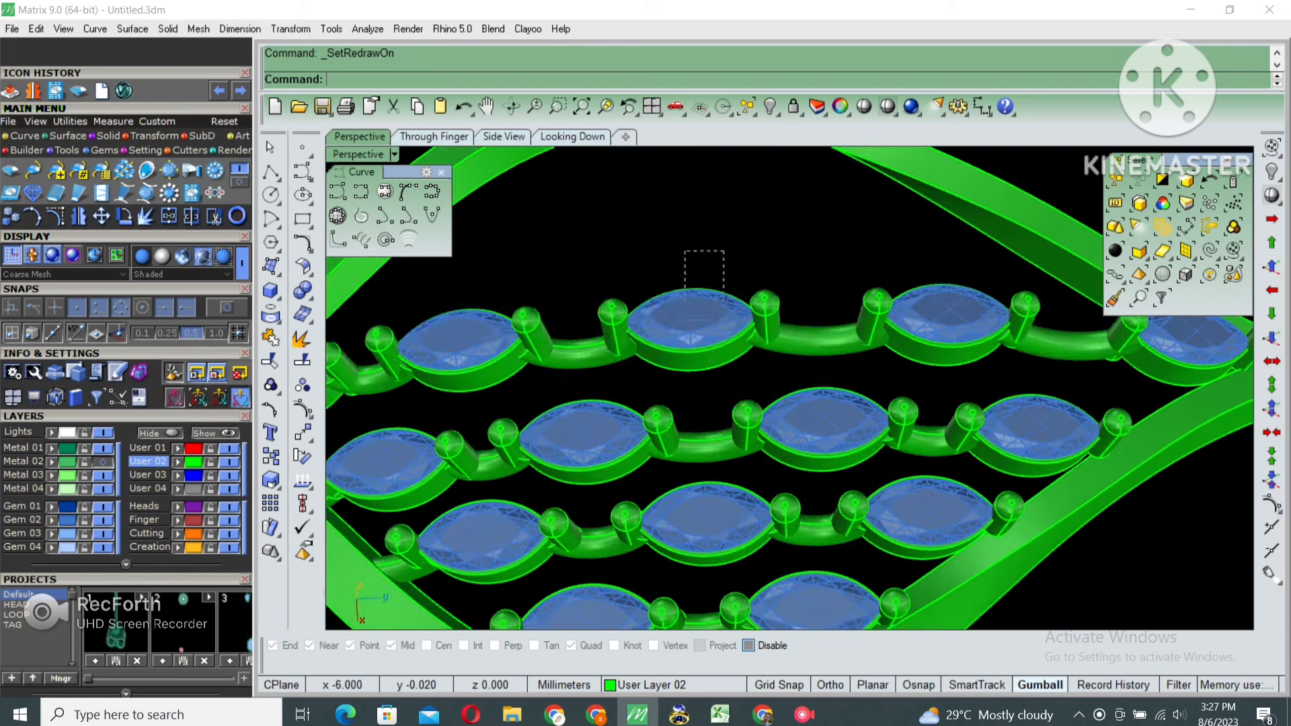
{"action": "left_click", "coordinate": [829, 340], "text": "shift"}
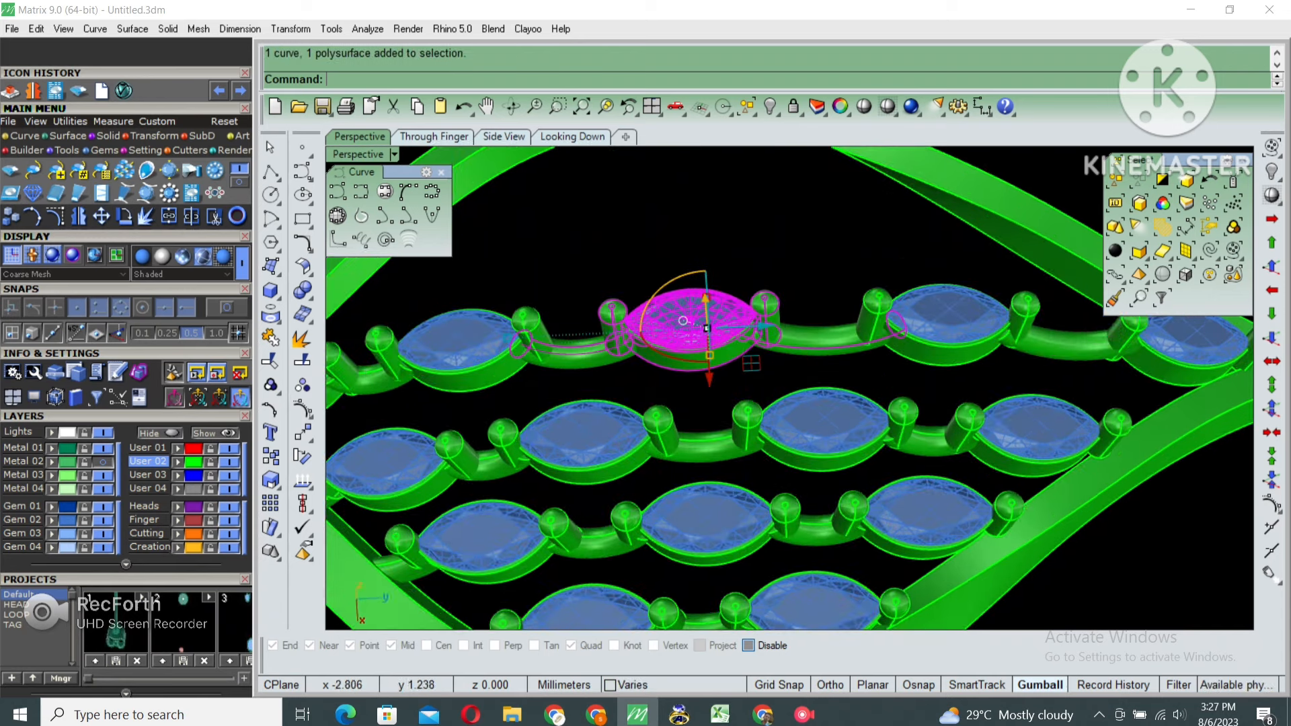
{"action": "left_click", "coordinate": [1271, 267]}
{"action": "mouse_move", "coordinate": [793, 396]}
{"action": "right_mouse_down"}
{"action": "mouse_move", "coordinate": [790, 306]}
{"action": "mouse_move", "coordinate": [787, 404]}
{"action": "right_mouse_up"}
{"action": "left_click", "coordinate": [1272, 267]}
Raise the third row's middle gem setting on its own by 0.1 mm
{"action": "scroll", "coordinate": [787, 390], "scroll_direction": "down", "scroll_amount": 2}
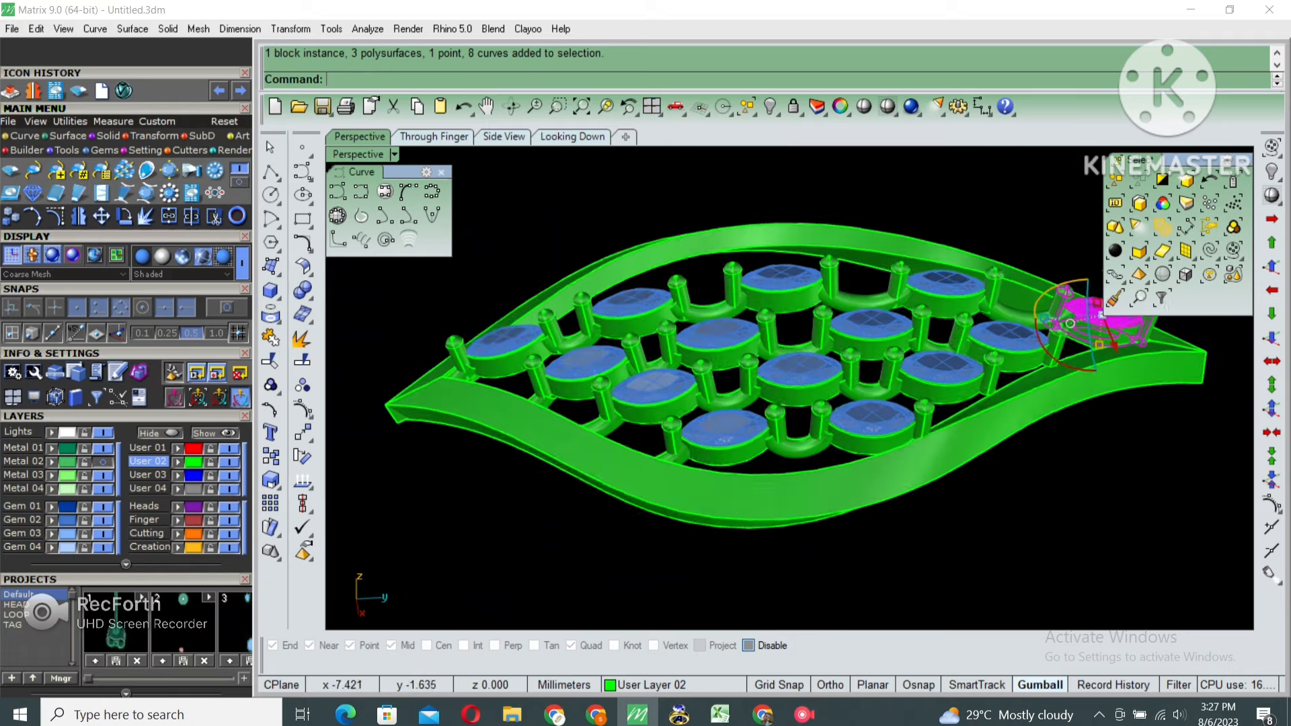
{"action": "scroll", "coordinate": [787, 390], "scroll_direction": "up", "scroll_amount": 3}
{"action": "left_click", "coordinate": [921, 325]}
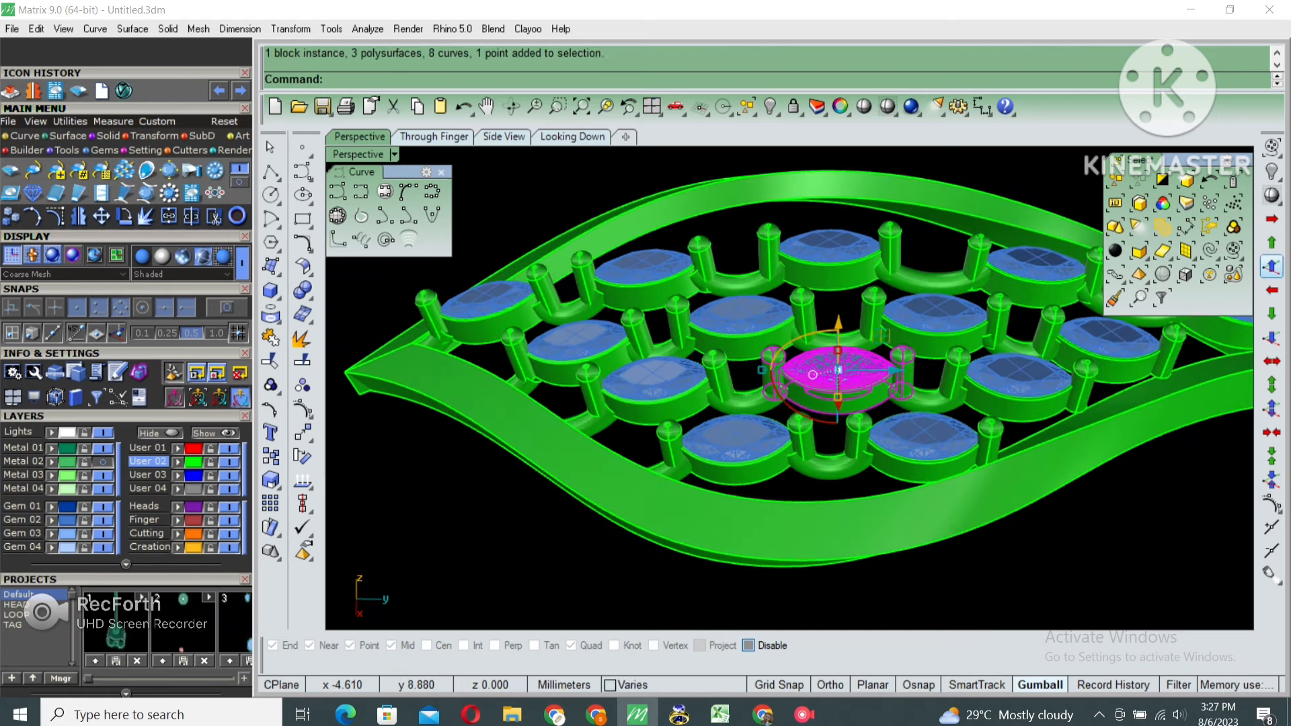
{"action": "left_click", "coordinate": [1272, 267]}
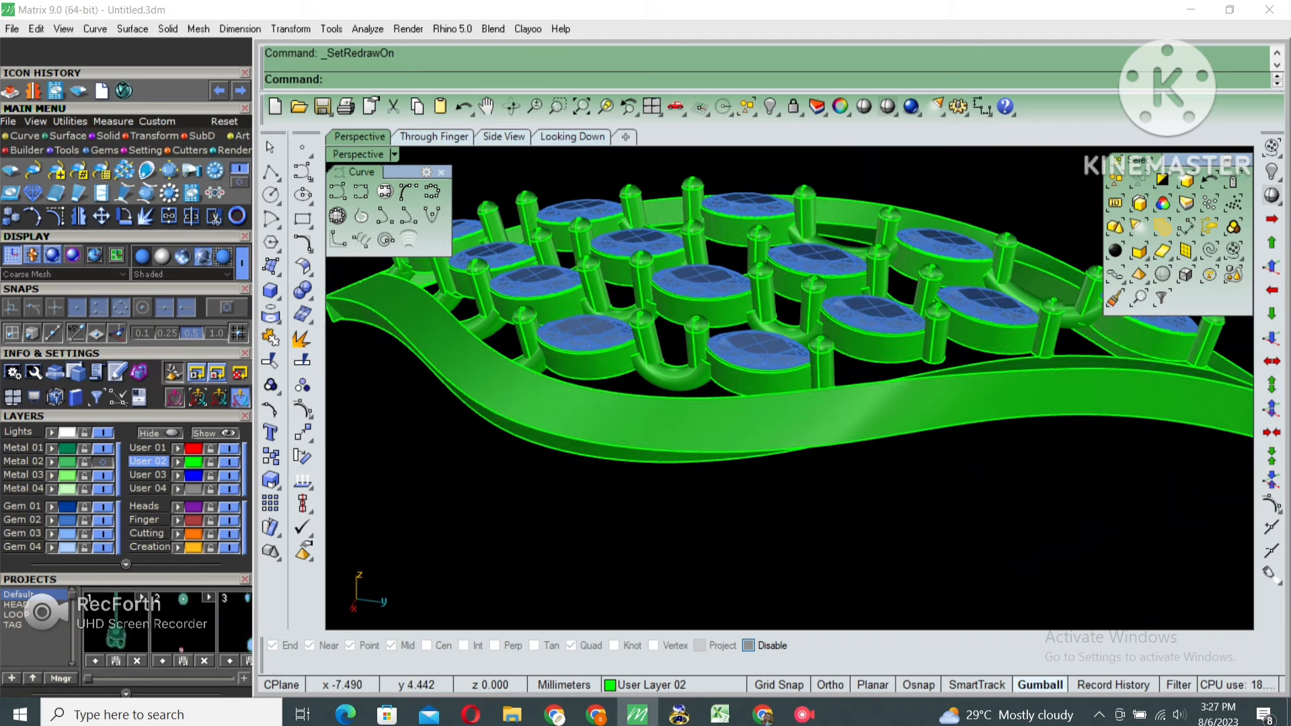
Copy the third row's last connector in line with the row to the outer side of its end prong
{"action": "left_click", "coordinate": [797, 425]}
{"action": "right_click_drag", "start_coordinate": [797, 425], "coordinate": [768, 382], "text": "shift"}
{"action": "scroll", "coordinate": [744, 373], "scroll_direction": "up", "scroll_amount": 5}
{"action": "right_click", "coordinate": [770, 382]}
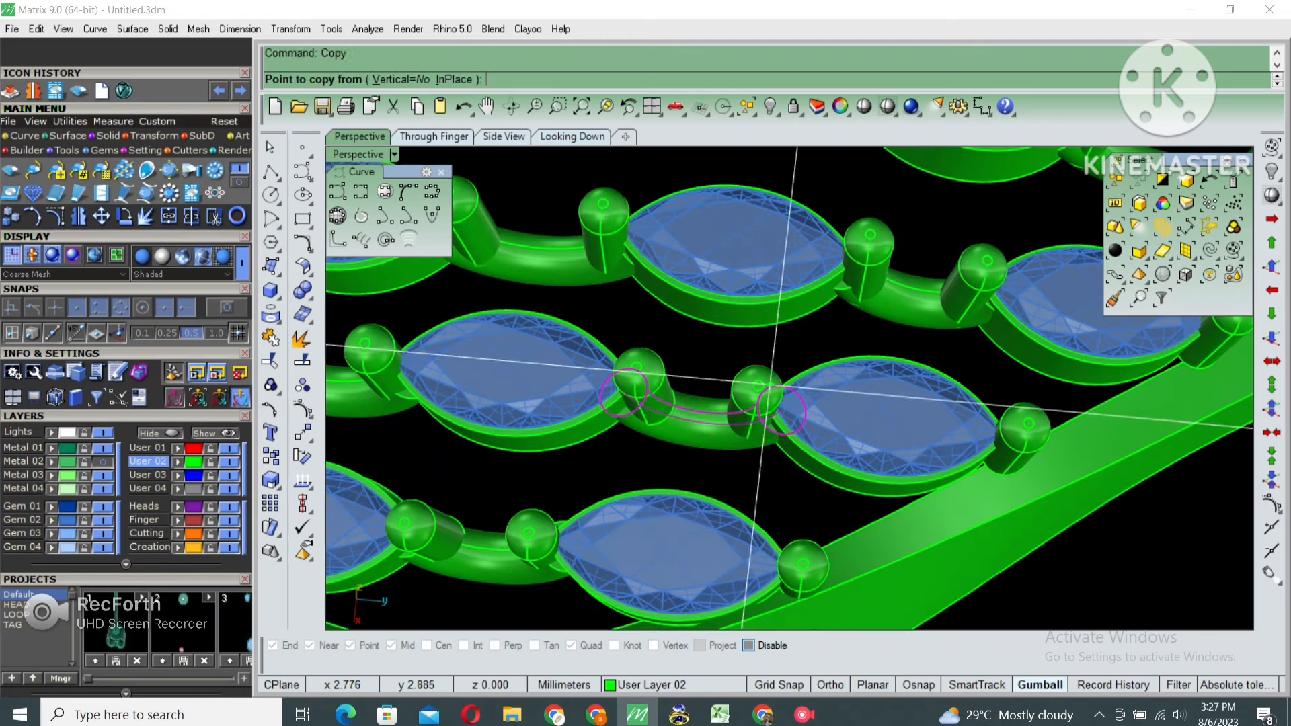
{"action": "left_click", "coordinate": [770, 383]}
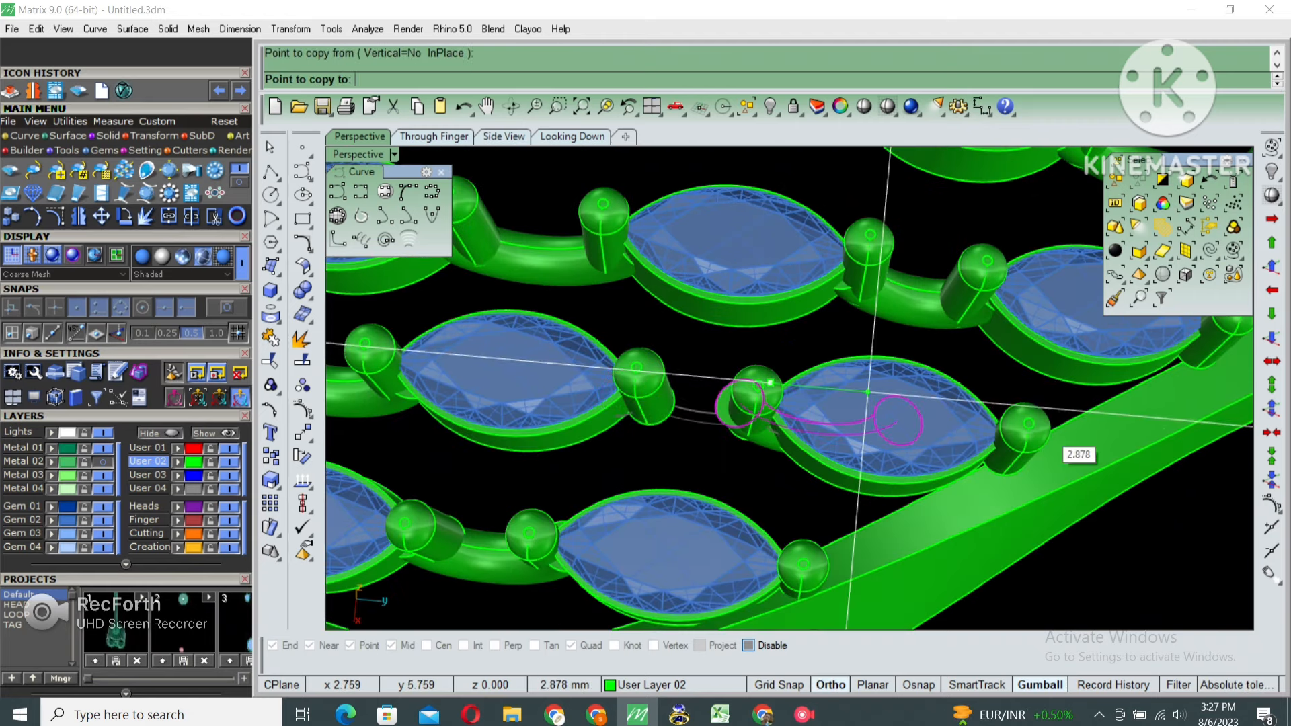
{"action": "left_click", "coordinate": [1050, 408]}
{"action": "right_click", "coordinate": [1049, 408]}
{"action": "right_click_drag", "start_coordinate": [1049, 408], "coordinate": [874, 417]}
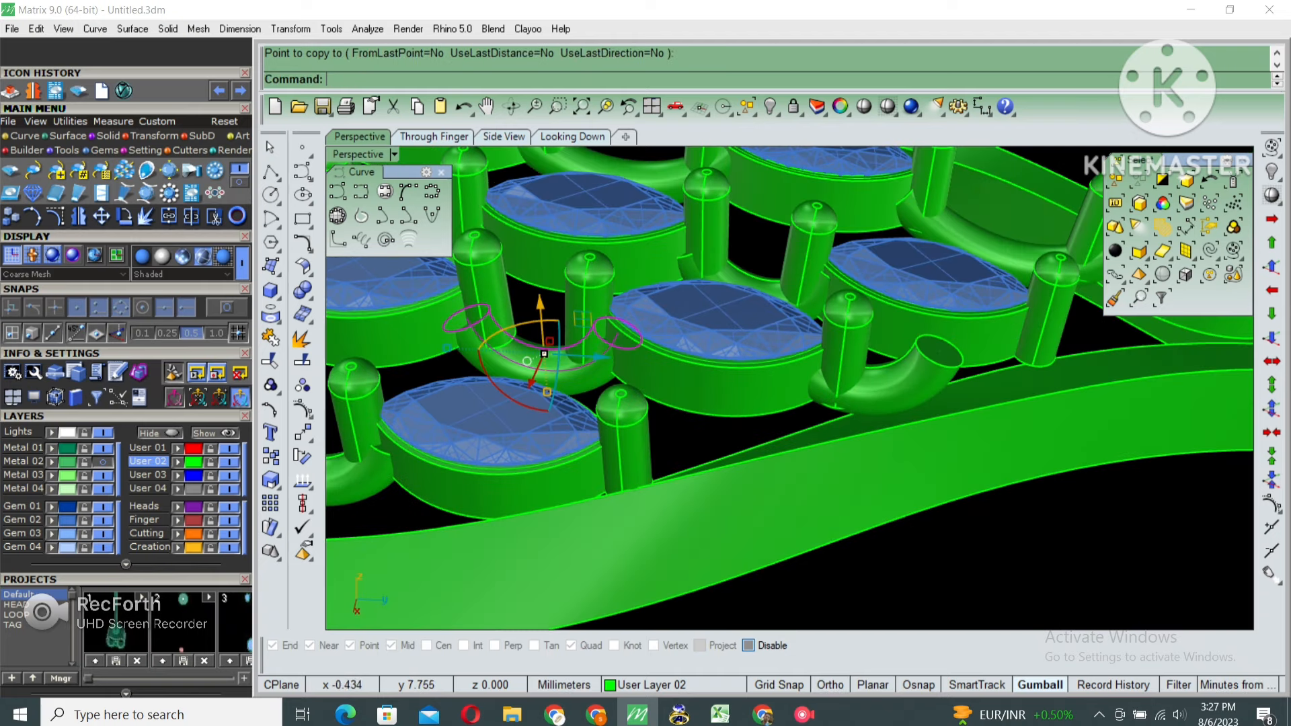
Shorten the copied connector's centre curve, without its pipe, and move it outward along the row past the end prong
{"action": "scroll", "coordinate": [874, 417], "scroll_direction": "up", "scroll_amount": 2}
{"action": "key", "text": "Escape"}
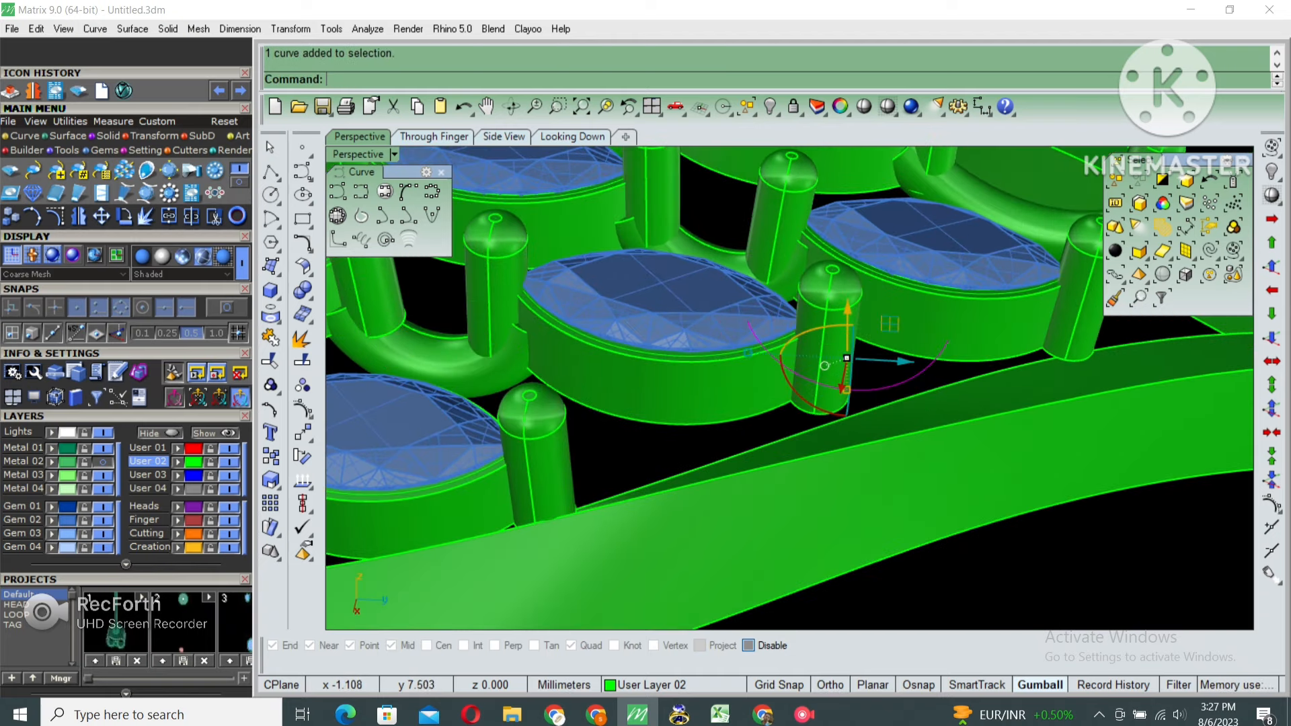
{"action": "key", "text": "Return"}
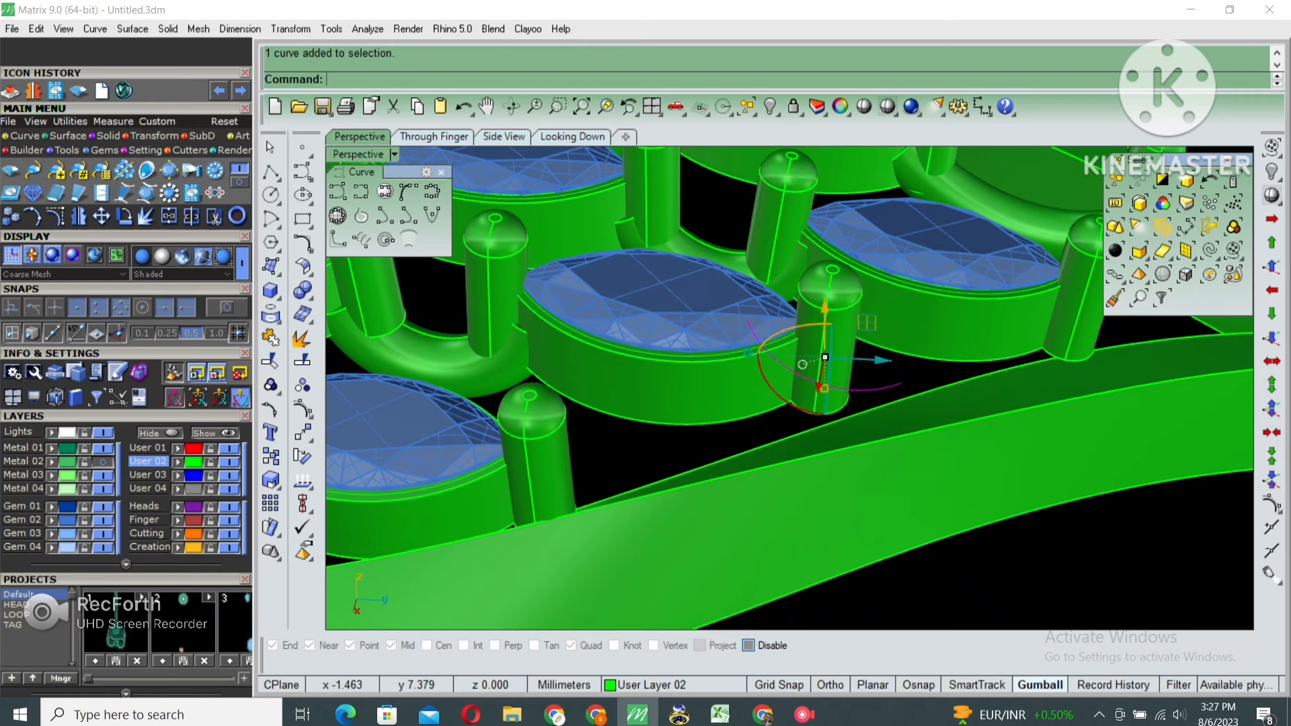
{"action": "right_click_drag", "start_coordinate": [921, 389], "coordinate": [928, 343]}
{"action": "type", "text": "m"}
{"action": "key", "text": "Return"}
{"action": "left_click", "coordinate": [923, 408]}
{"action": "left_click", "coordinate": [960, 410], "text": "shift"}
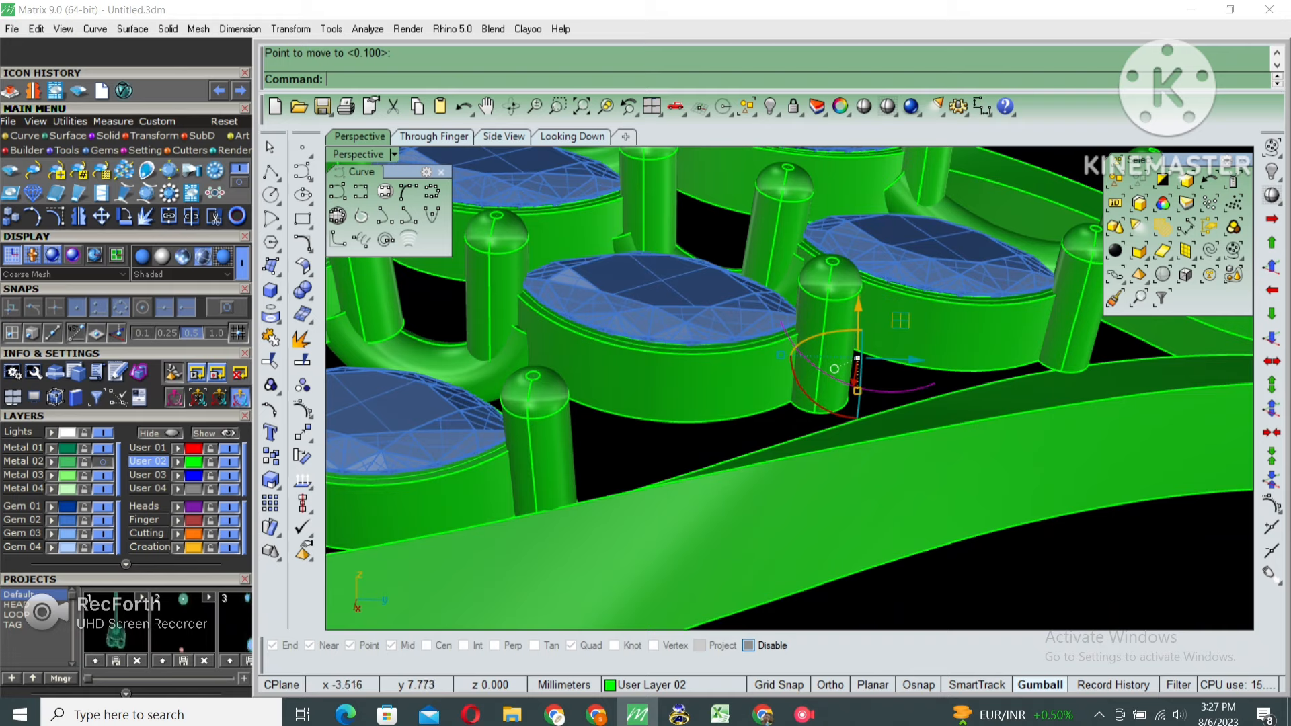
Turn on the shortened curve's control points and pull its outer end points down toward the frame
{"action": "key", "text": "F10"}
{"action": "right_click_drag", "start_coordinate": [930, 411], "coordinate": [939, 357]}
{"action": "left_click_drag", "start_coordinate": [980, 568], "coordinate": [850, 290]}
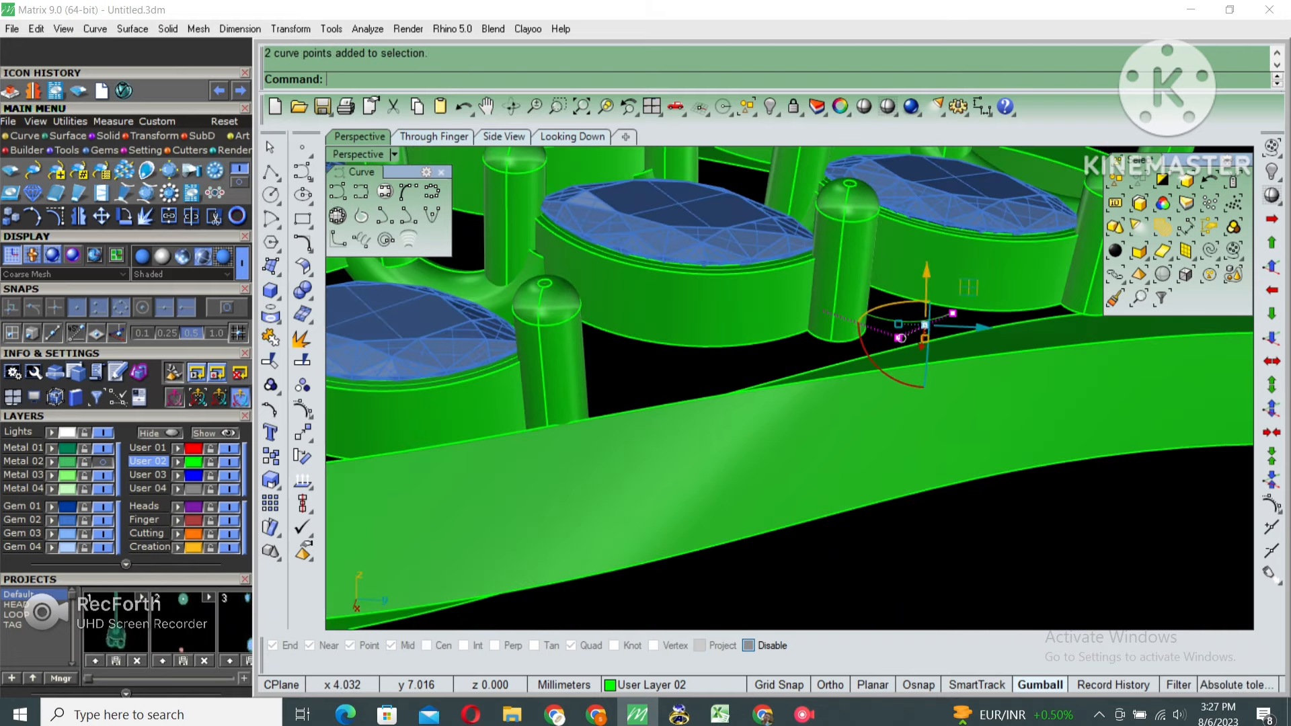
{"action": "left_click_drag", "start_coordinate": [927, 276], "coordinate": [925, 339]}
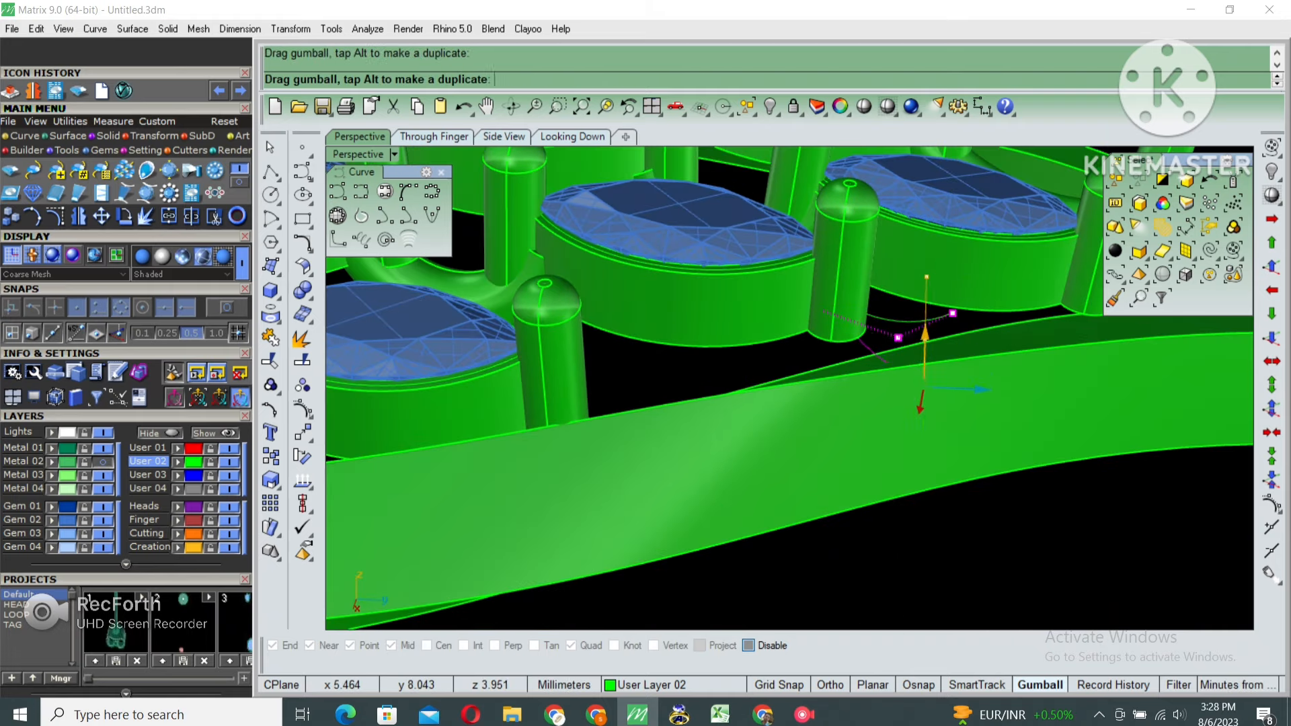
{"action": "left_click_drag", "start_coordinate": [822, 255], "coordinate": [821, 316]}
{"action": "right_click_drag", "start_coordinate": [824, 431], "coordinate": [888, 360]}
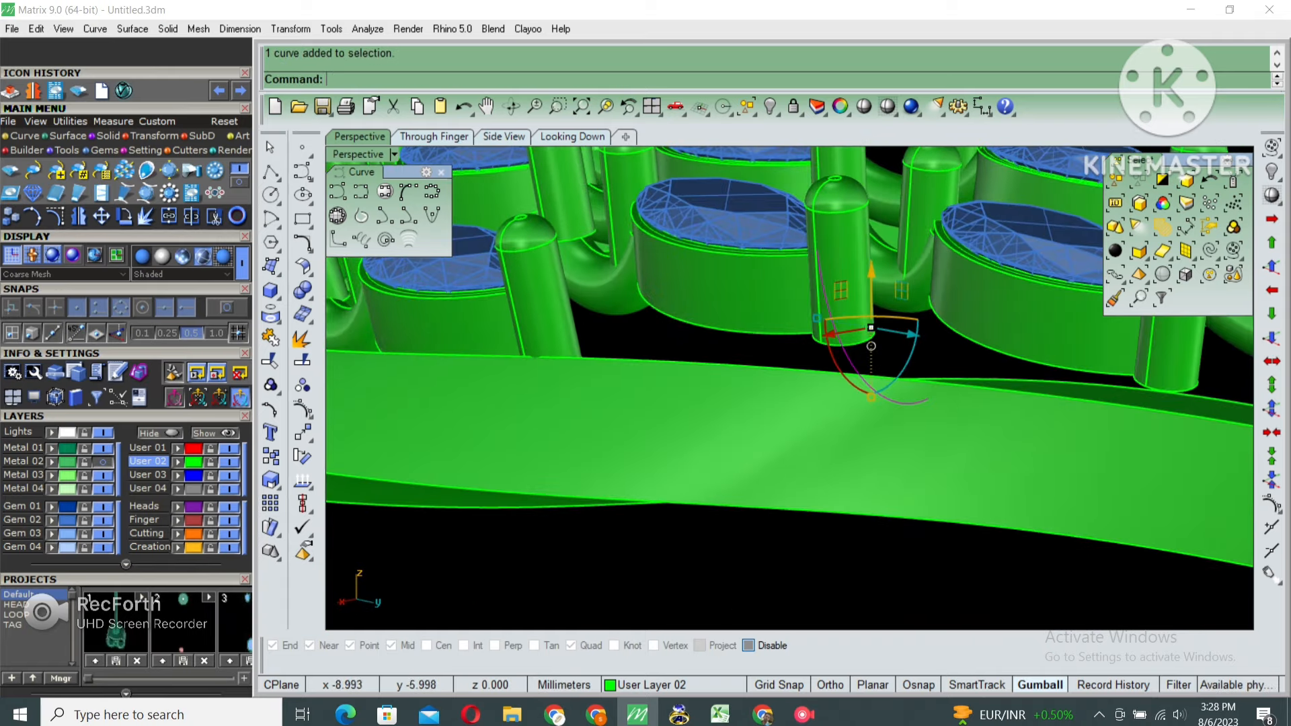
Pipe the bent curve and lower the new end connector by 0.1 mm
{"action": "key", "text": "Return"}
{"action": "key", "text": "Return"}
{"action": "key", "text": "Return"}
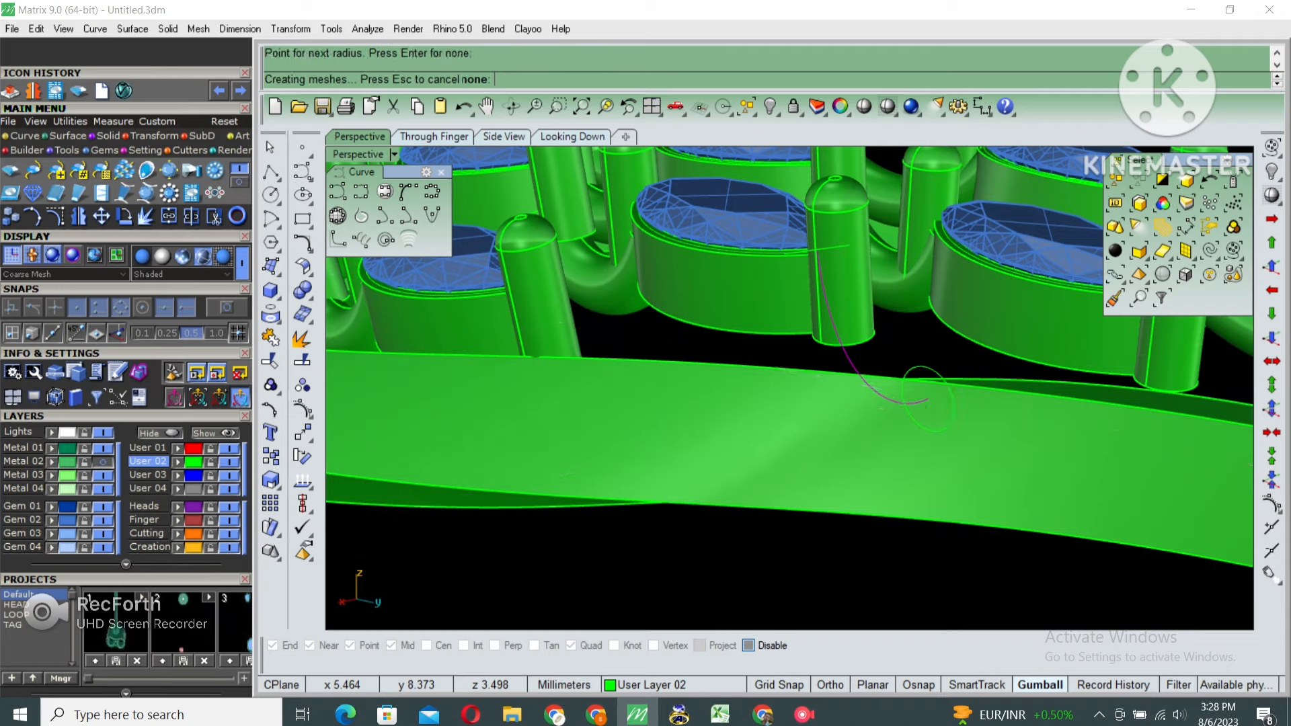
{"action": "scroll", "coordinate": [904, 380], "scroll_direction": "up", "scroll_amount": 3}
{"action": "left_click", "coordinate": [904, 380], "text": "shift"}
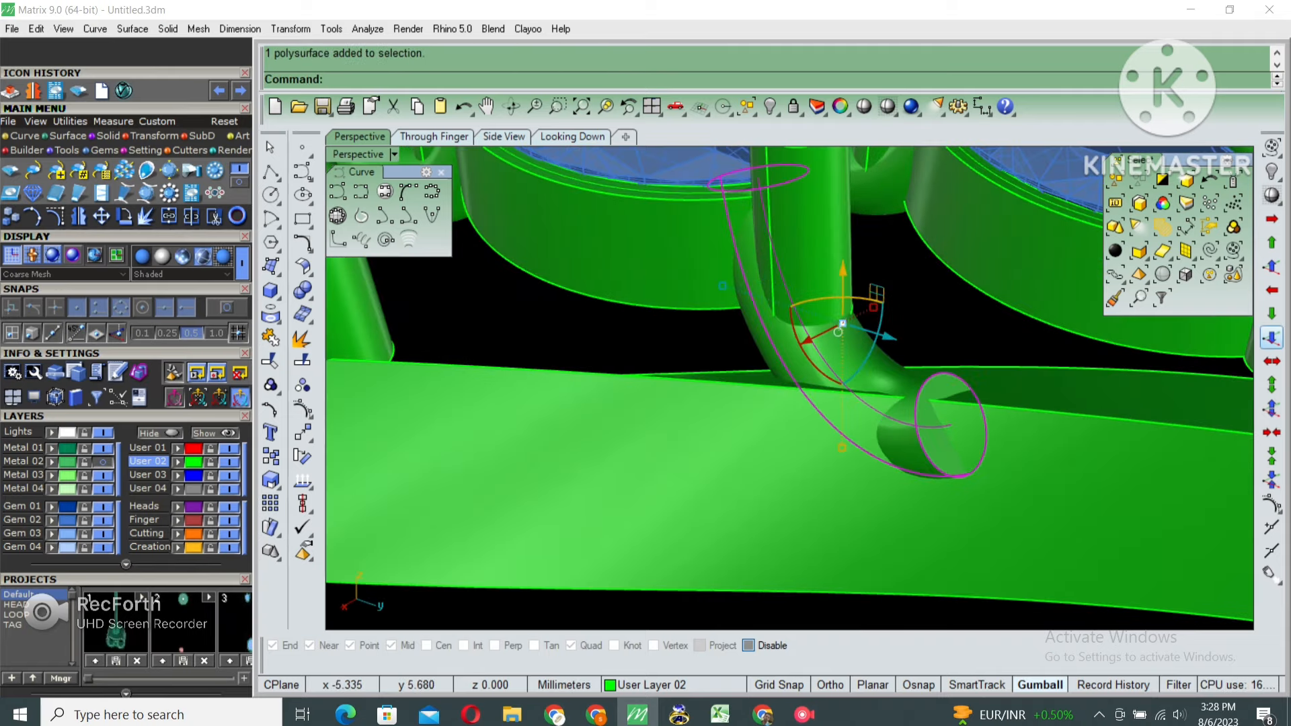
{"action": "left_click", "coordinate": [1272, 338]}
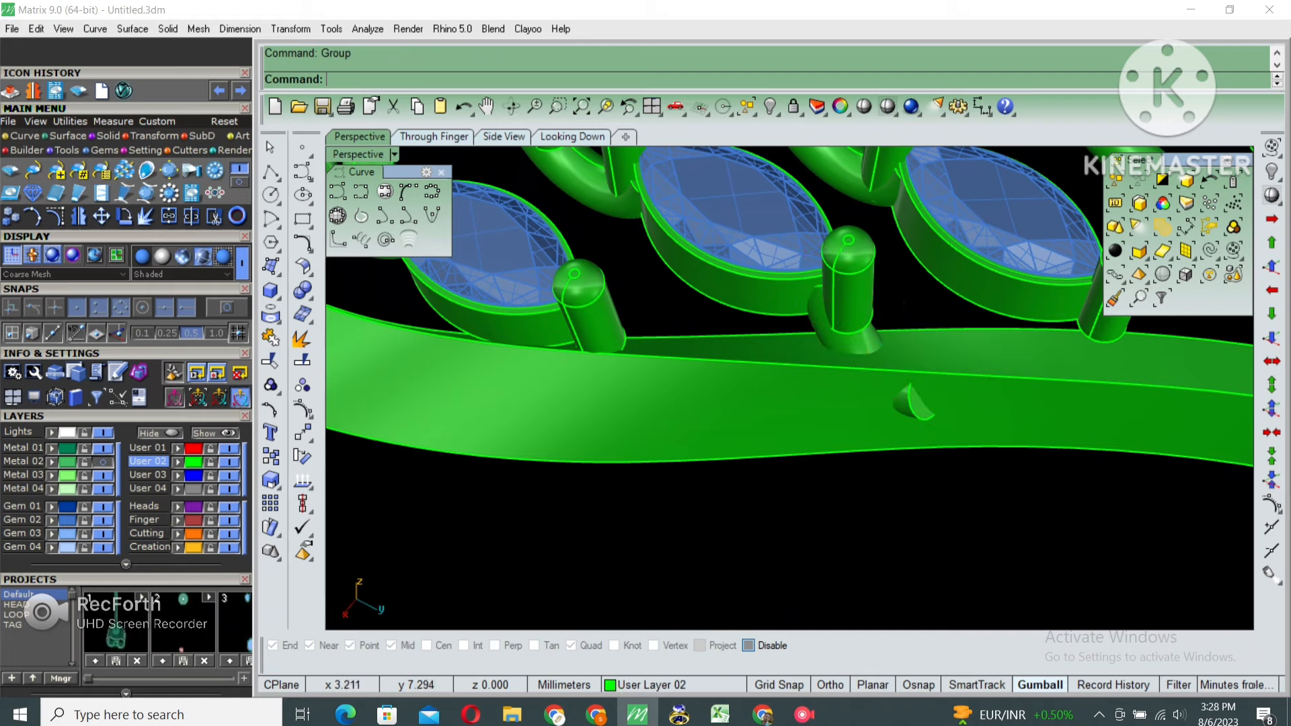
Fillet the outer end edge of the third row's end connector to round it off
{"action": "scroll", "coordinate": [926, 407], "scroll_direction": "up", "scroll_amount": 4}
{"action": "key", "text": "Return"}
{"action": "left_click", "coordinate": [921, 404]}
{"action": "key", "text": "Return"}
{"action": "key", "text": "Return"}
{"action": "scroll", "coordinate": [893, 410], "scroll_direction": "down", "scroll_amount": 7}
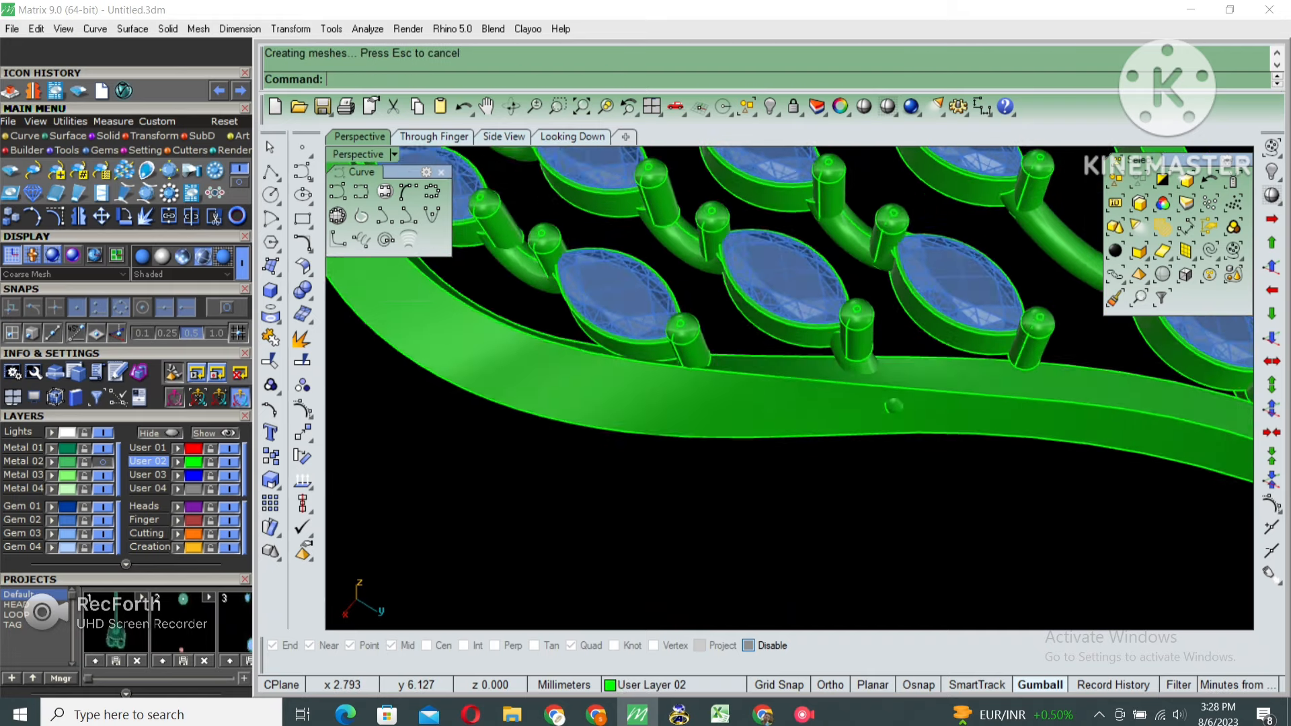
Move the rounded end connector slightly so it lines up with the third row's end prong
{"action": "scroll", "coordinate": [866, 351], "scroll_direction": "up", "scroll_amount": 2}
{"action": "right_click_drag", "start_coordinate": [888, 367], "coordinate": [958, 427]}
{"action": "type", "text": "m"}
{"action": "key", "text": "Return"}
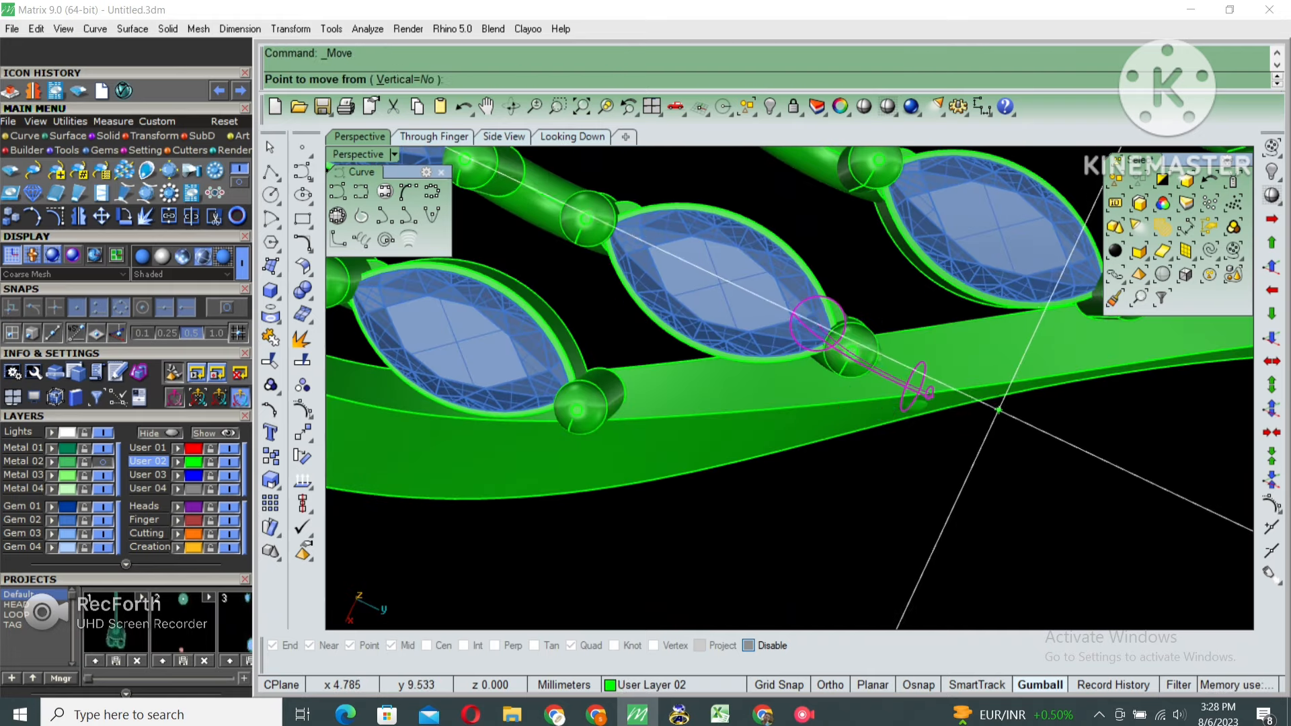
{"action": "left_click", "coordinate": [998, 403]}
{"action": "left_click", "coordinate": [995, 403]}
Copy the rounded end connector to the end prongs of the fourth and second rows
{"action": "scroll", "coordinate": [857, 363], "scroll_direction": "down", "scroll_amount": 3}
{"action": "right_click_drag", "start_coordinate": [874, 377], "coordinate": [746, 387]}
{"action": "type", "text": "v"}
{"action": "key", "text": "Return"}
{"action": "type", "text": "c"}
{"action": "key", "text": "Return"}
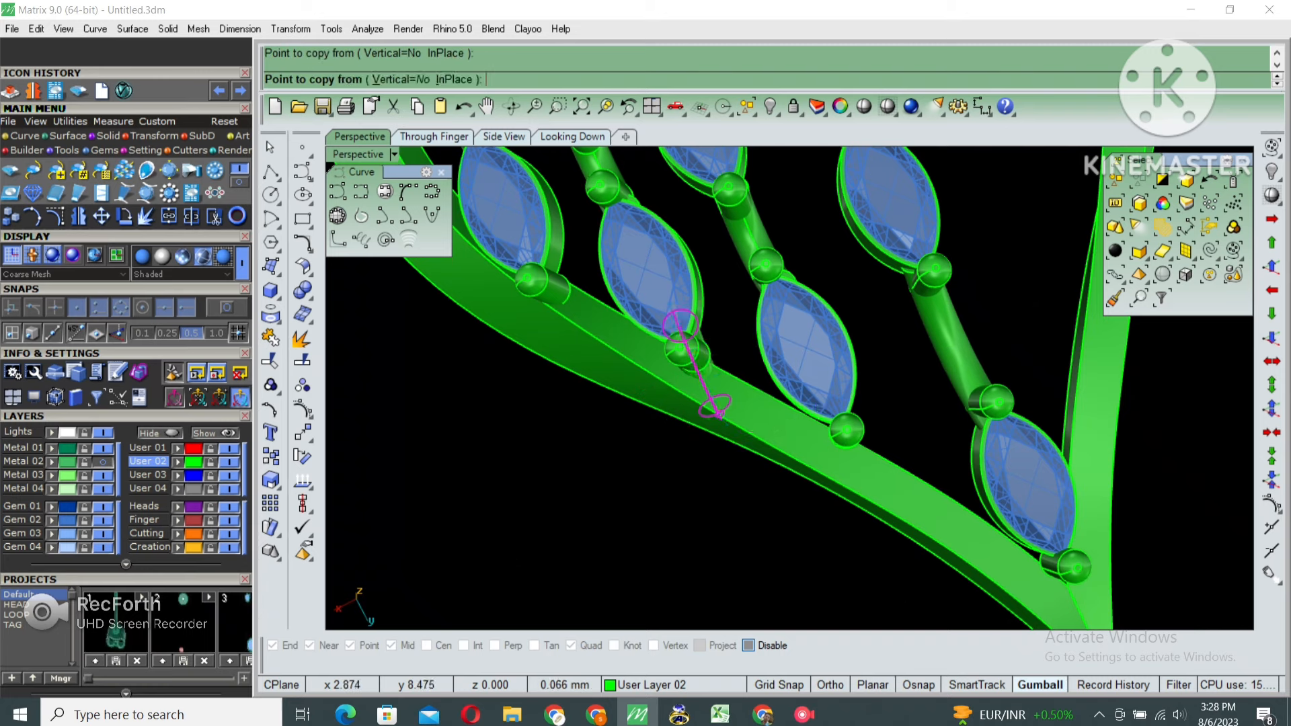
{"action": "left_click", "coordinate": [821, 408]}
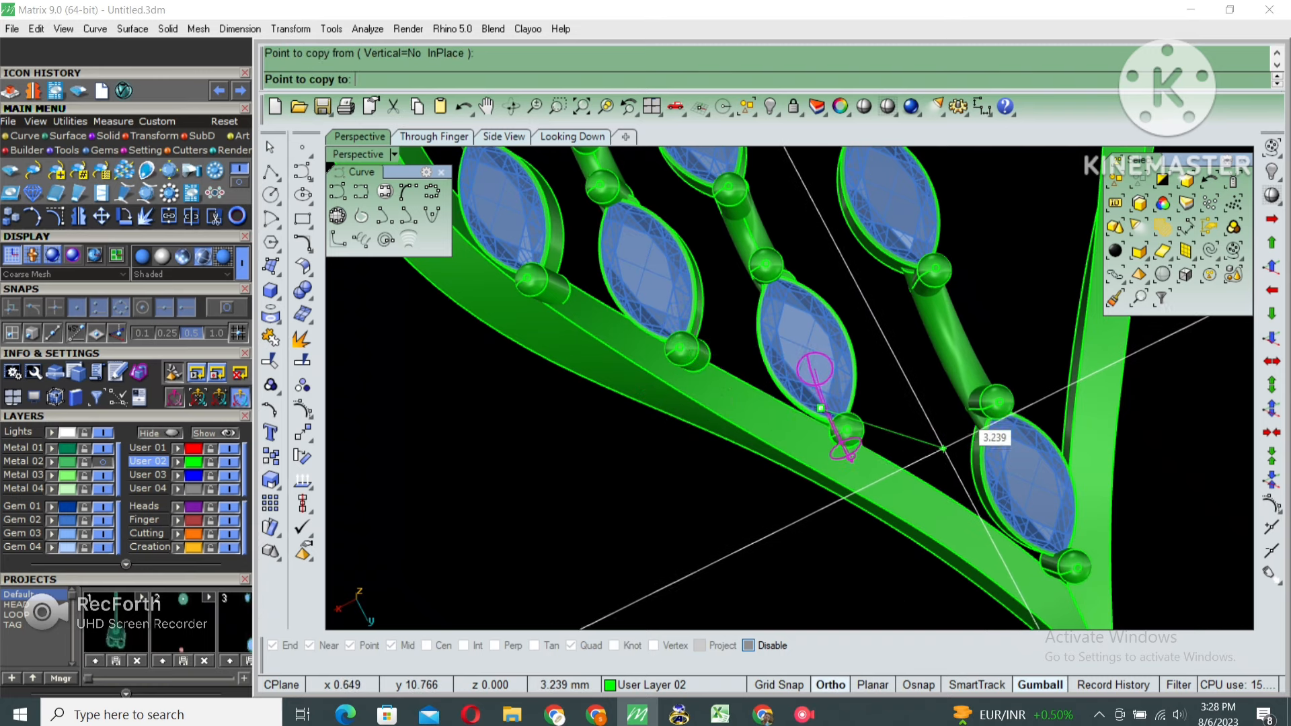
{"action": "left_click", "coordinate": [955, 452], "text": "shift"}
{"action": "key", "text": "Return"}
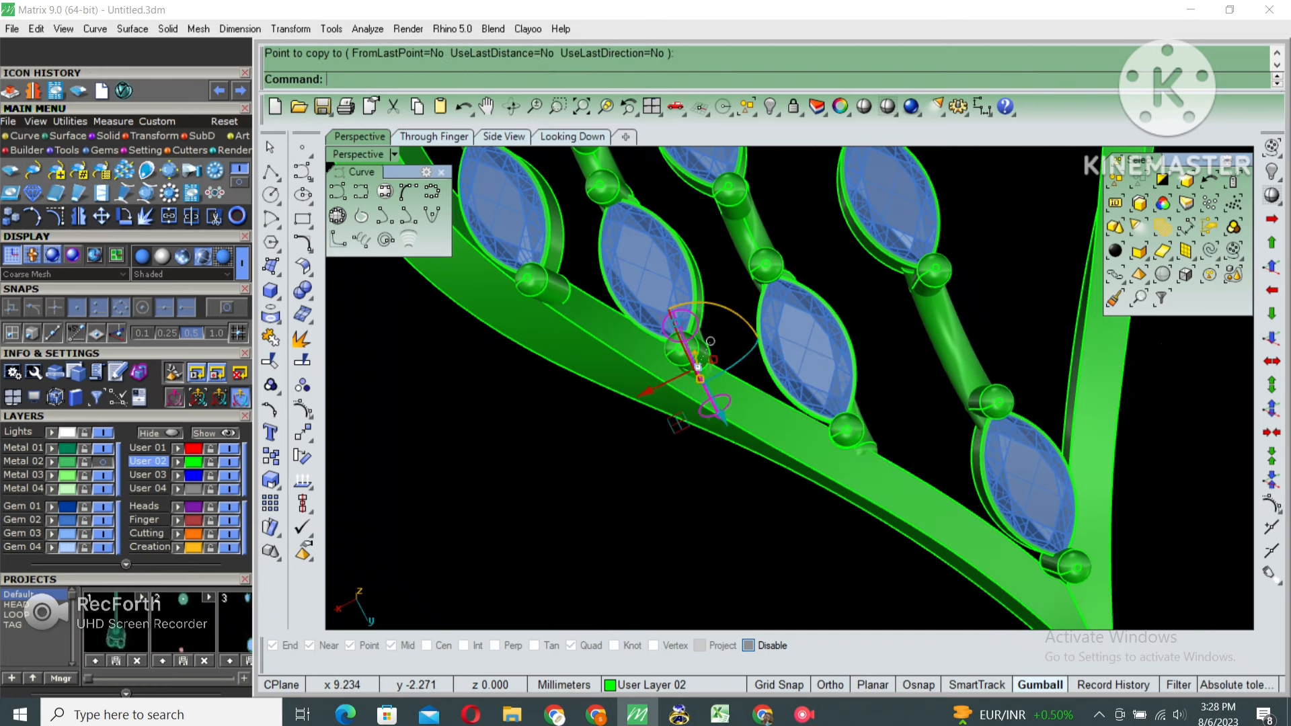
In the top view, move the second row's copied end connector sideways about 0.2 mm to align it with the prong
{"action": "key", "text": "ctrl+F1"}
{"action": "scroll", "coordinate": [748, 281], "scroll_direction": "up", "scroll_amount": 15}
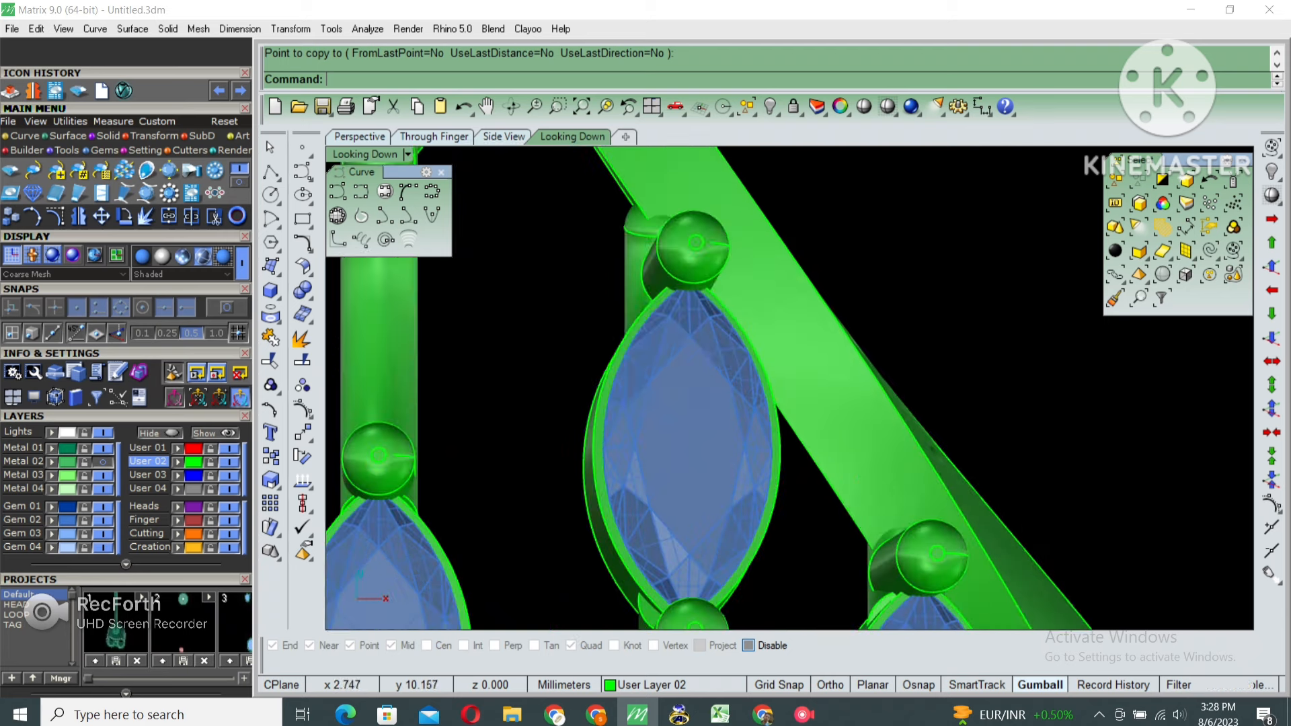
{"action": "left_click", "coordinate": [686, 247]}
{"action": "type", "text": "m"}
{"action": "key", "text": "Return"}
{"action": "left_click", "coordinate": [797, 283]}
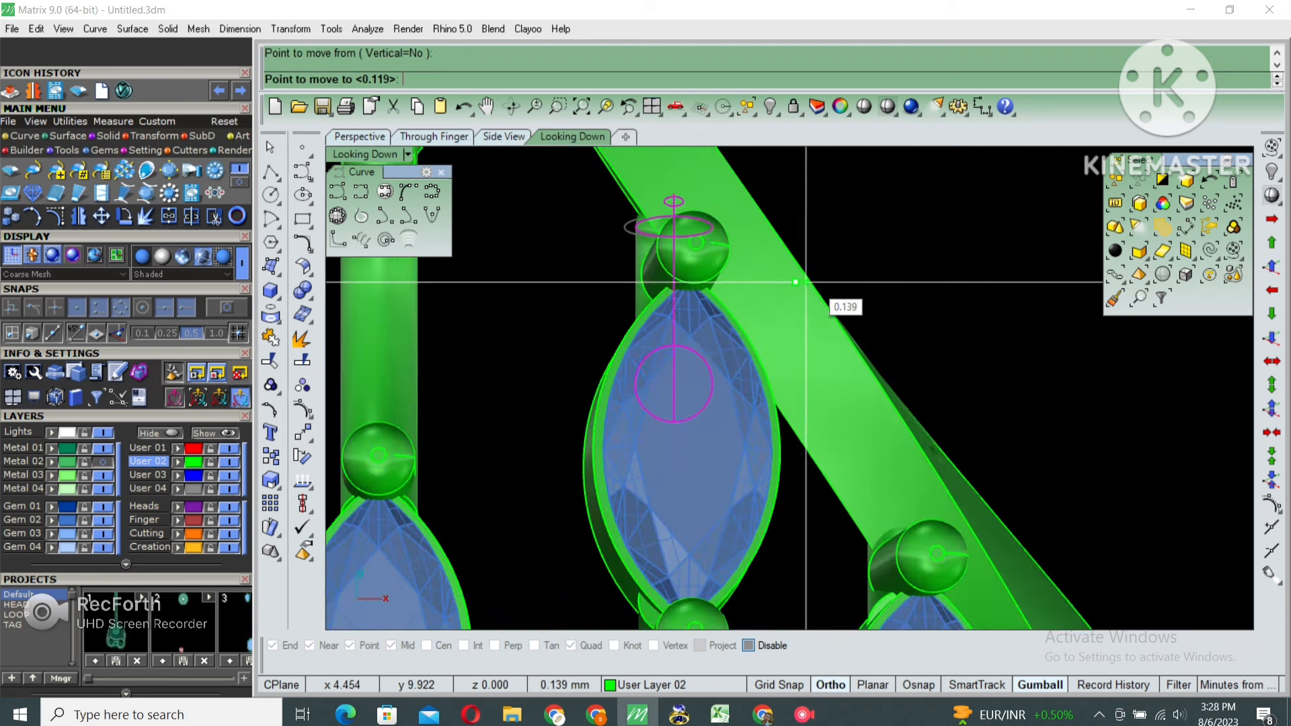
{"action": "left_click", "coordinate": [816, 283], "text": "shift"}
{"action": "key", "text": "ctrl+m"}
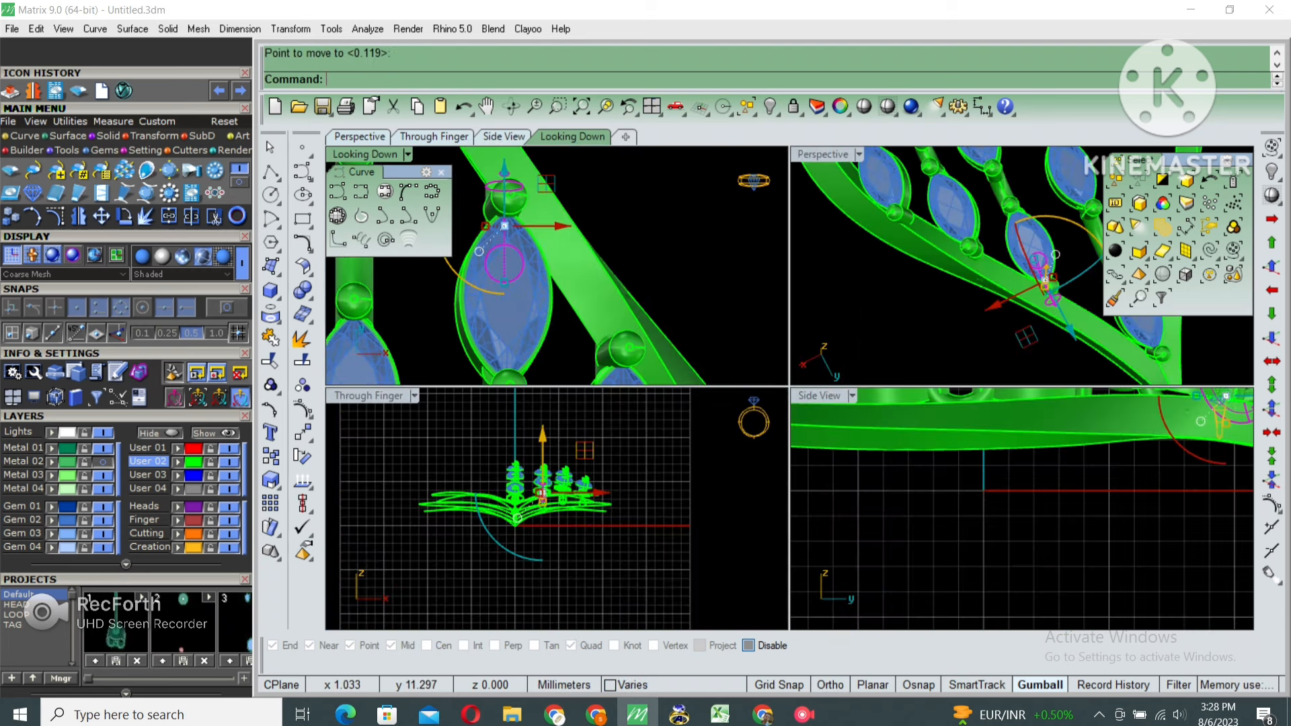
Lower the second row's end connector slightly in the perspective view
{"action": "double_click", "coordinate": [823, 155]}
{"action": "right_click_drag", "start_coordinate": [666, 537], "coordinate": [735, 433]}
{"action": "scroll", "coordinate": [835, 357], "scroll_direction": "up", "scroll_amount": 6}
{"action": "scroll", "coordinate": [835, 356], "scroll_direction": "down", "scroll_amount": 2}
{"action": "left_click_drag", "start_coordinate": [835, 343], "coordinate": [836, 361]}
{"action": "key", "text": "Escape"}
{"action": "scroll", "coordinate": [861, 339], "scroll_direction": "down", "scroll_amount": 4}
Copy the second row's end connector to the centre row's end prong at the leaf tip
{"action": "right_click_drag", "start_coordinate": [864, 337], "coordinate": [721, 426]}
{"action": "scroll", "coordinate": [834, 393], "scroll_direction": "up", "scroll_amount": 6}
{"action": "scroll", "coordinate": [830, 395], "scroll_direction": "down", "scroll_amount": 7}
{"action": "left_click", "coordinate": [796, 459]}
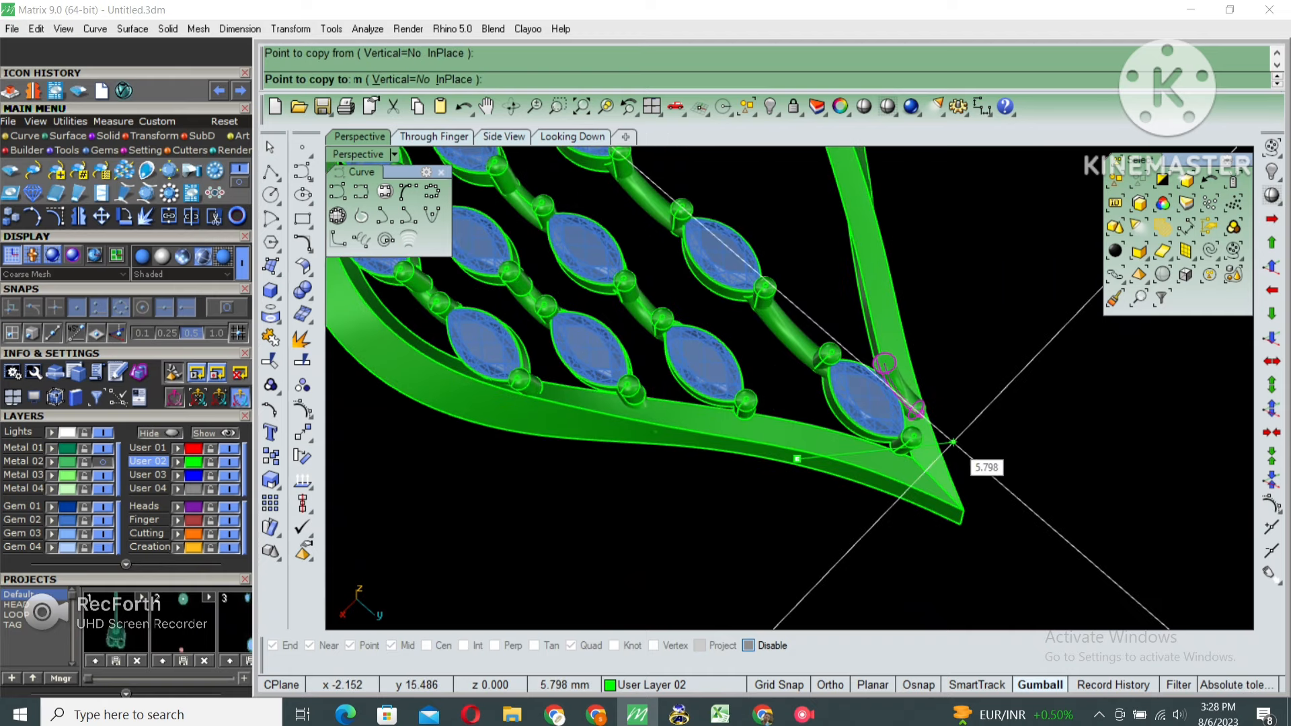
{"action": "right_click", "coordinate": [956, 490]}
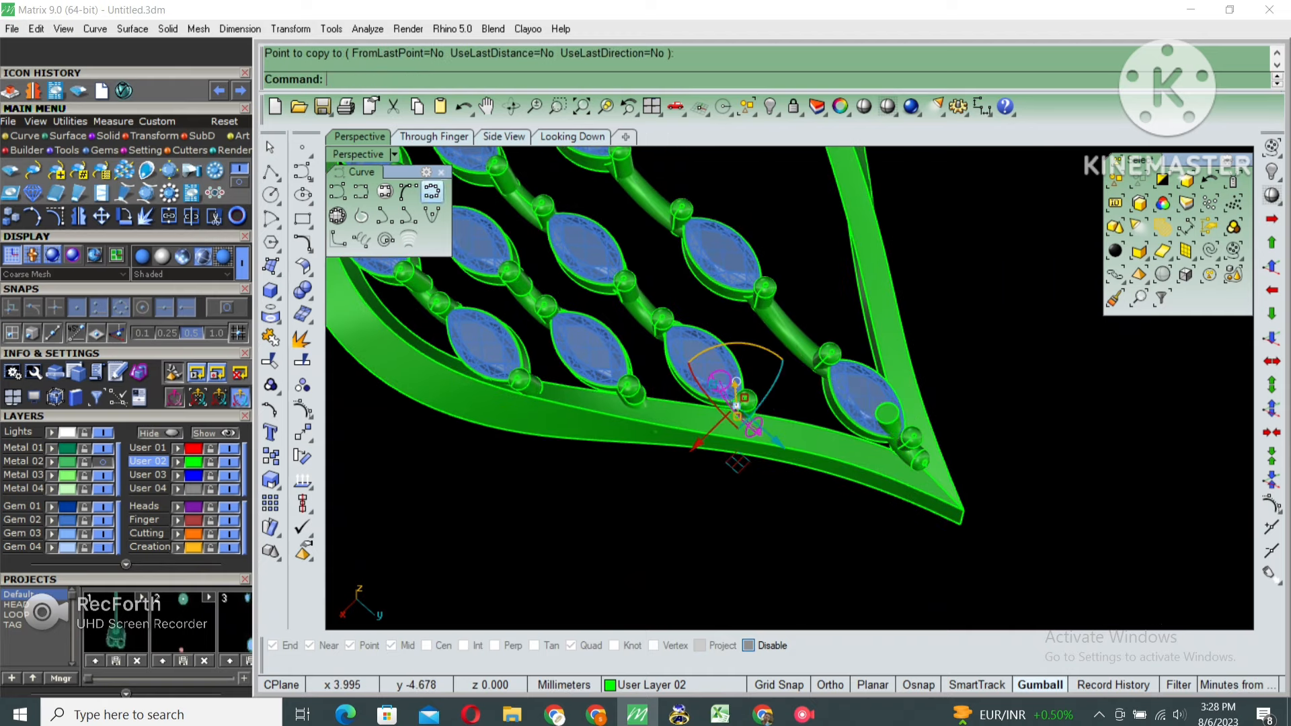
In the top view, move the centre row's end connector sideways about 0.04 mm to centre it on the leaf tip
{"action": "left_click", "coordinate": [573, 137]}
{"action": "scroll", "coordinate": [834, 497], "scroll_direction": "down", "scroll_amount": 7}
{"action": "right_click_drag", "start_coordinate": [753, 350], "coordinate": [806, 484]}
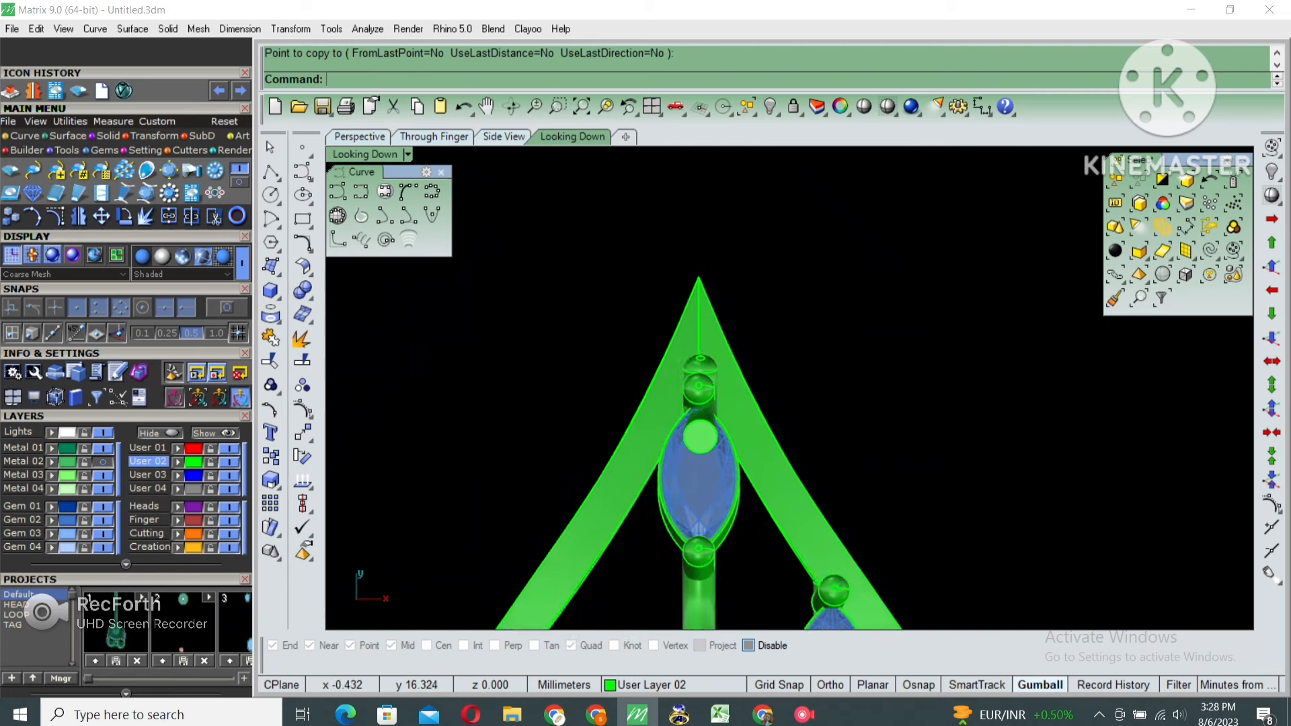
{"action": "scroll", "coordinate": [665, 334], "scroll_direction": "up", "scroll_amount": 2}
{"action": "left_click", "coordinate": [709, 462]}
{"action": "scroll", "coordinate": [683, 446], "scroll_direction": "up", "scroll_amount": 4}
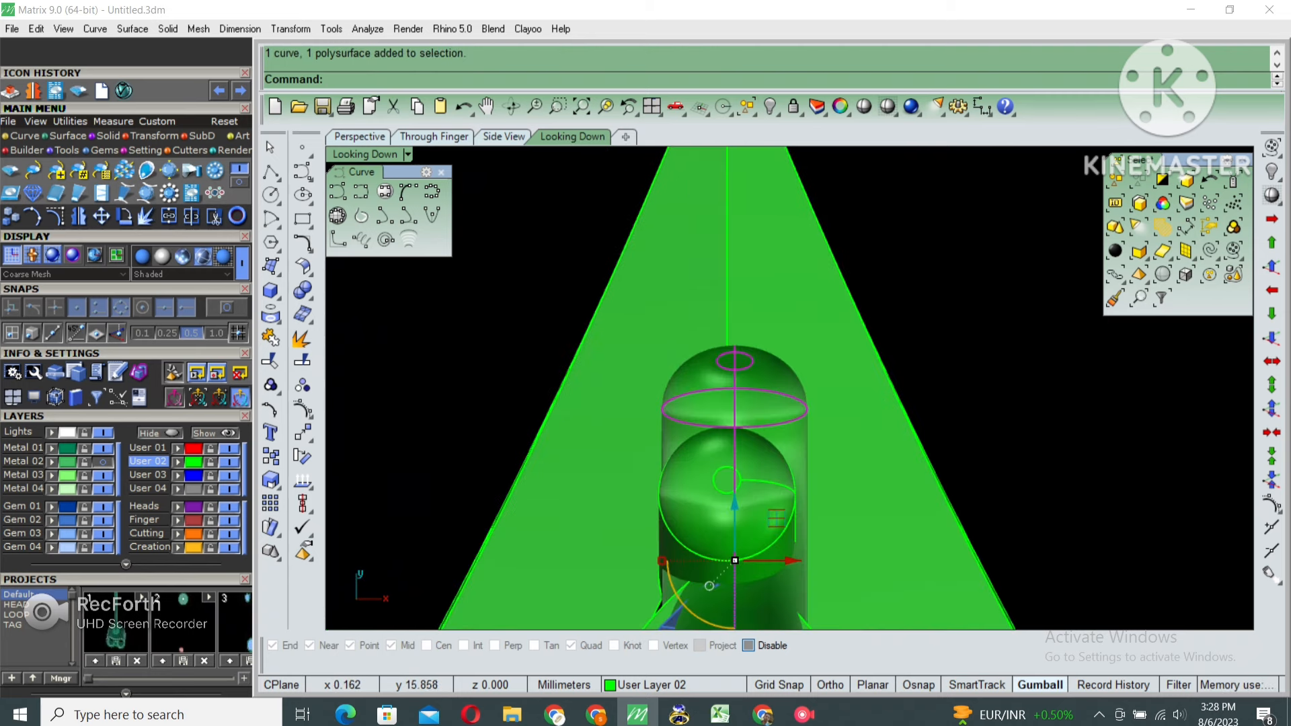
{"action": "scroll", "coordinate": [766, 400], "scroll_direction": "up", "scroll_amount": 4}
{"action": "type", "text": "m"}
{"action": "key", "text": "Return"}
{"action": "left_click", "coordinate": [849, 369]}
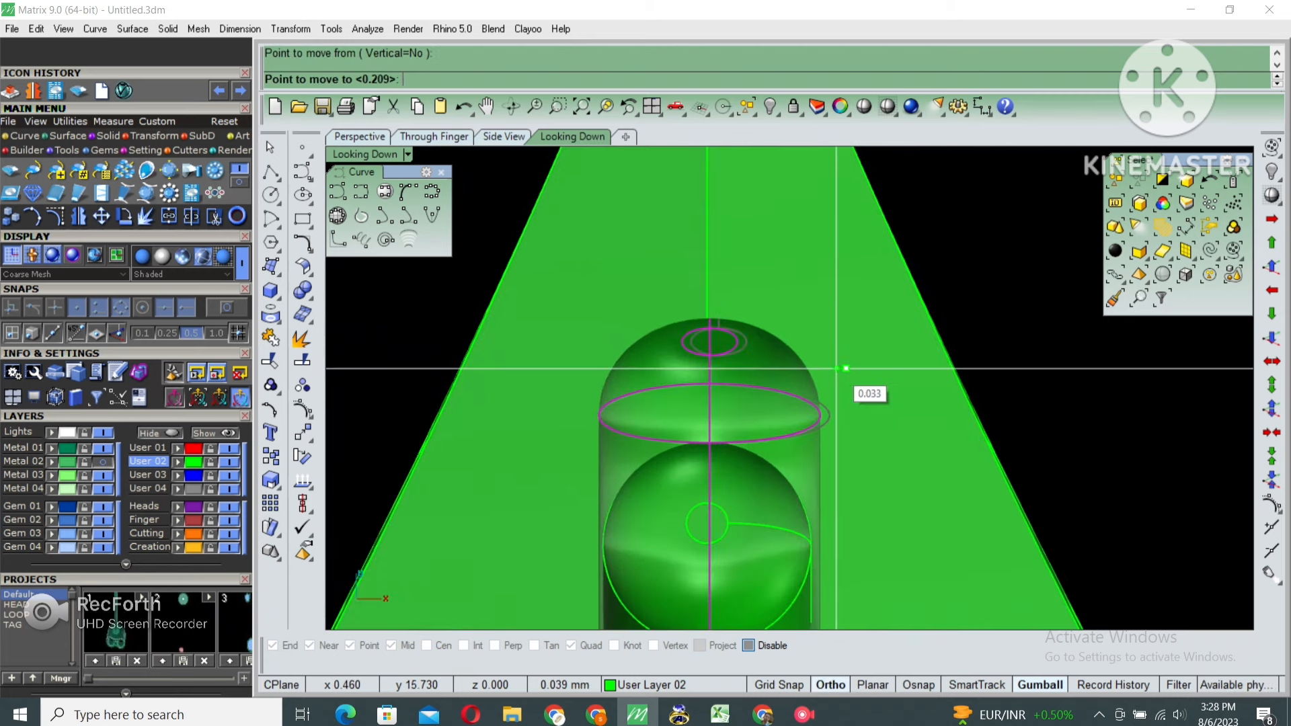
{"action": "left_click", "coordinate": [837, 369], "text": "shift"}
In the perspective view, lower the centre row's end connector into the frame at the leaf tip
{"action": "double_click", "coordinate": [365, 155]}
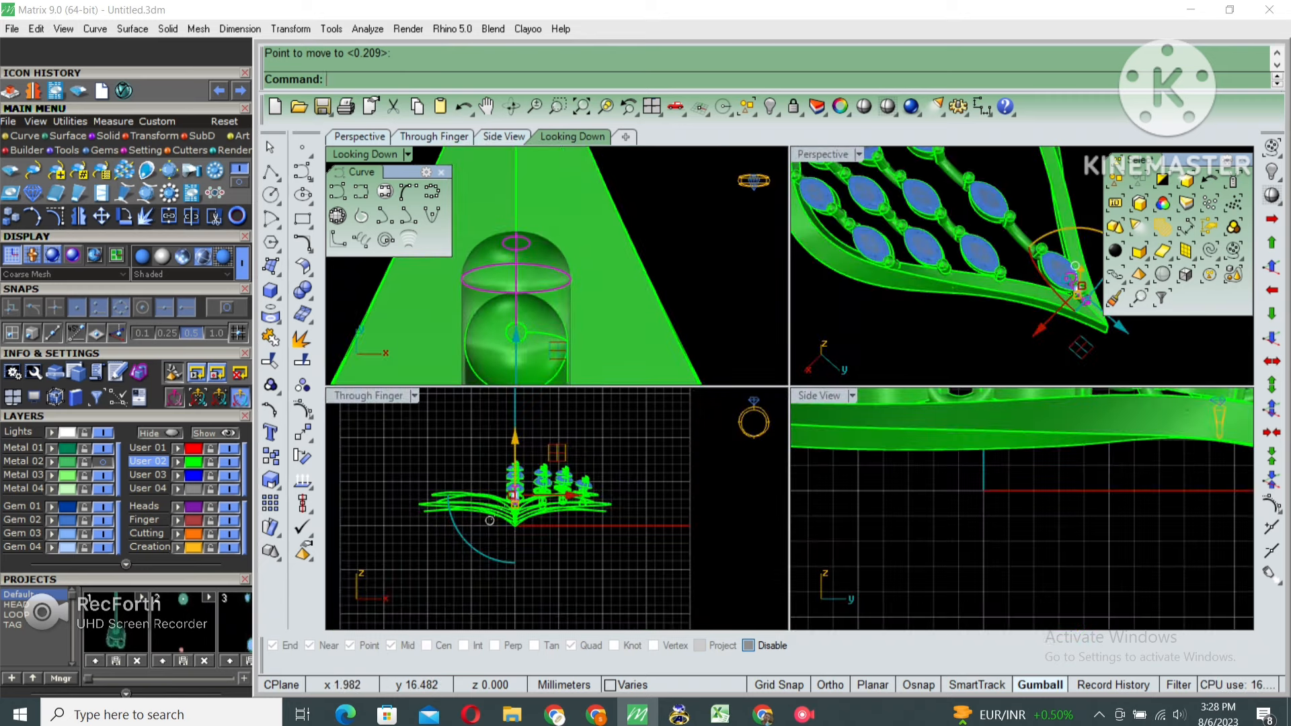
{"action": "double_click", "coordinate": [824, 155]}
{"action": "right_click_drag", "start_coordinate": [834, 430], "coordinate": [895, 329]}
{"action": "scroll", "coordinate": [904, 403], "scroll_direction": "up", "scroll_amount": 2}
{"action": "right_click_drag", "start_coordinate": [904, 404], "coordinate": [891, 319], "text": "shift"}
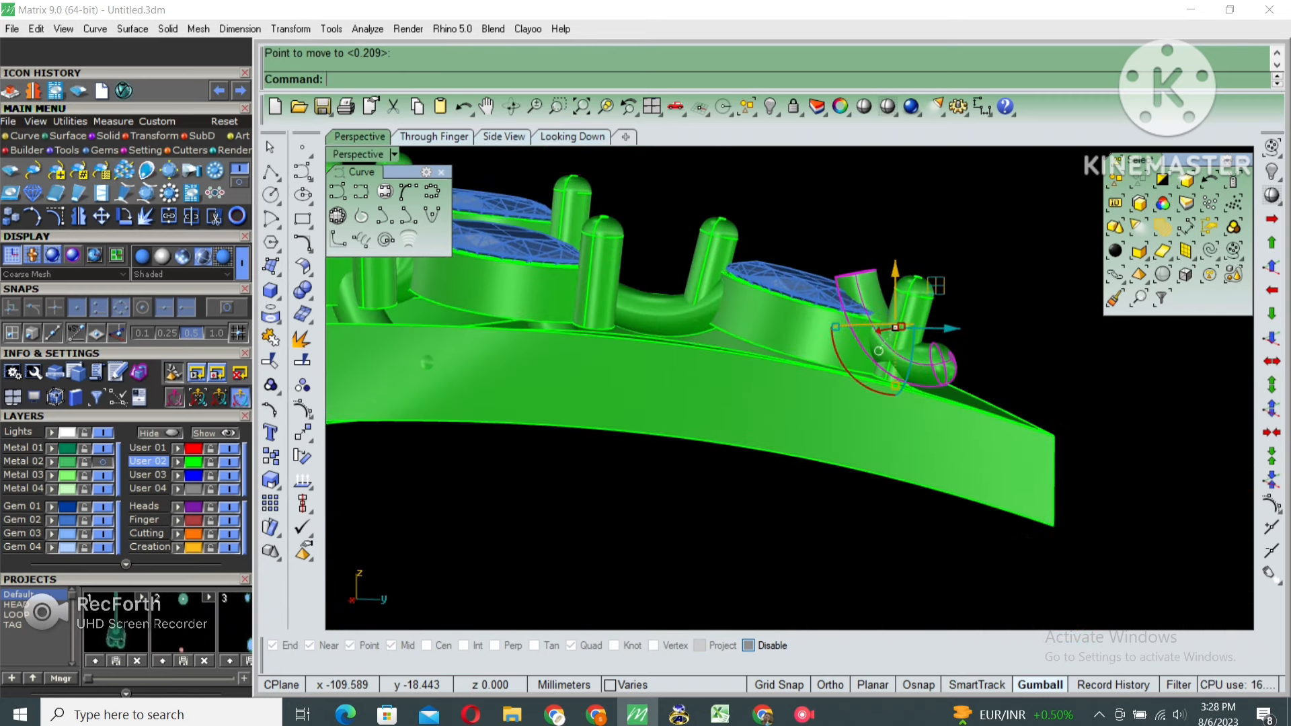
{"action": "left_click_drag", "start_coordinate": [895, 271], "coordinate": [896, 350]}
{"action": "key", "text": "Escape"}
{"action": "scroll", "coordinate": [881, 336], "scroll_direction": "down", "scroll_amount": 2}
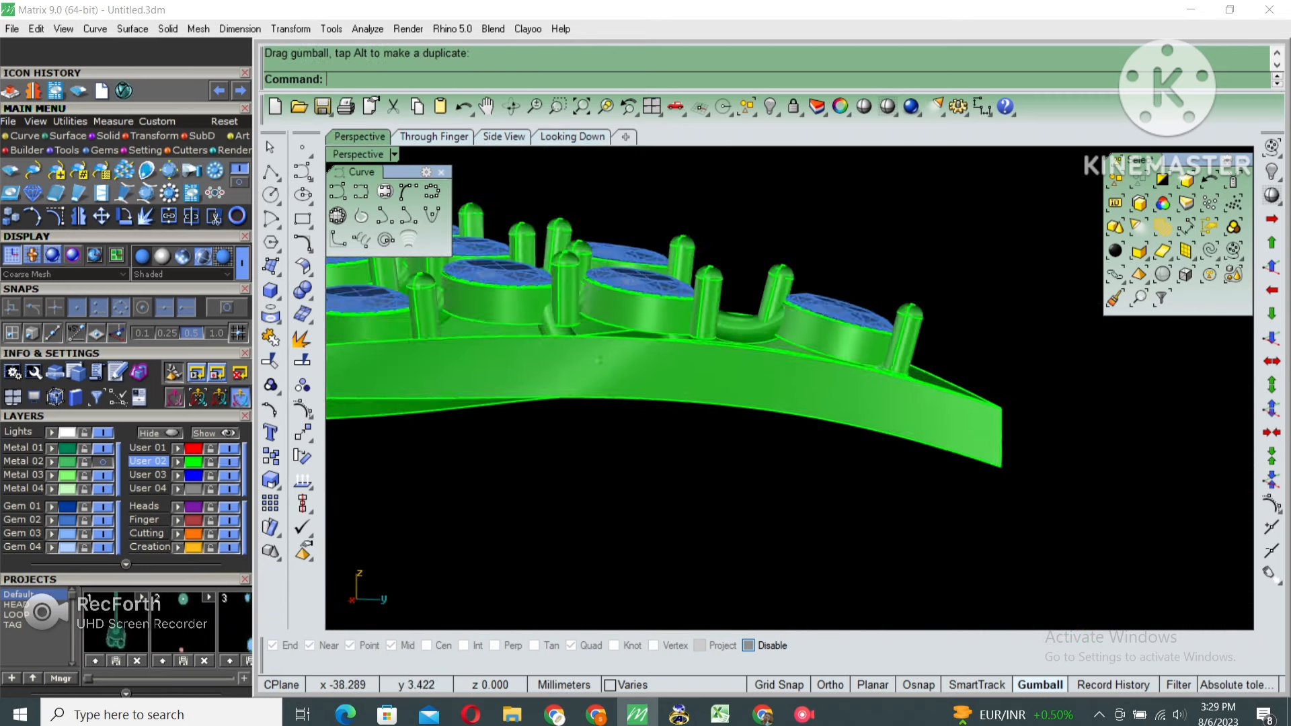
Try mirroring the three side rows about the origin along the centre row, check the spacing from above, and undo the mirror
{"action": "right_click_drag", "start_coordinate": [888, 363], "coordinate": [989, 249]}
{"action": "scroll", "coordinate": [700, 322], "scroll_direction": "down", "scroll_amount": 5}
{"action": "right_click_drag", "start_coordinate": [699, 323], "coordinate": [653, 518]}
{"action": "left_click_drag", "start_coordinate": [539, 519], "coordinate": [916, 345]}
{"action": "type", "text": "mirror"}
{"action": "key", "text": "Return"}
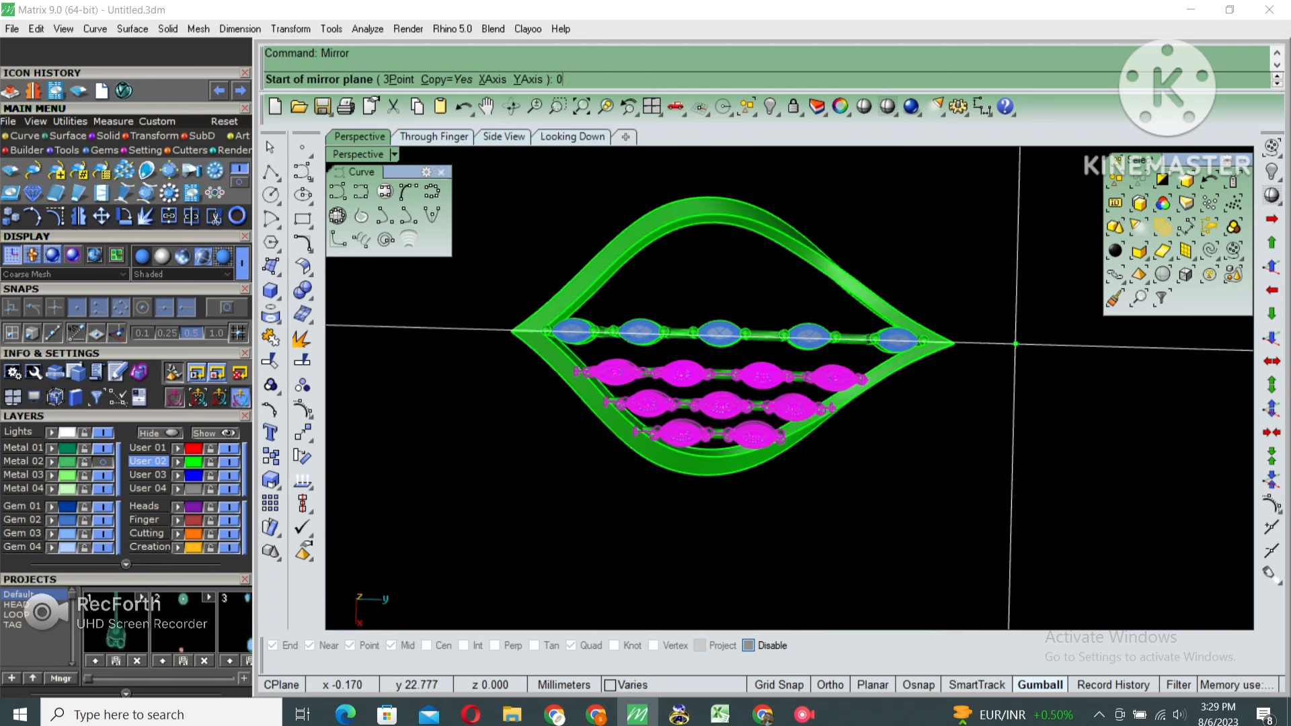
{"action": "key", "text": "Return"}
{"action": "left_click", "coordinate": [1015, 344], "text": "shift"}
{"action": "right_click_drag", "start_coordinate": [625, 430], "coordinate": [911, 397]}
{"action": "left_click", "coordinate": [572, 136]}
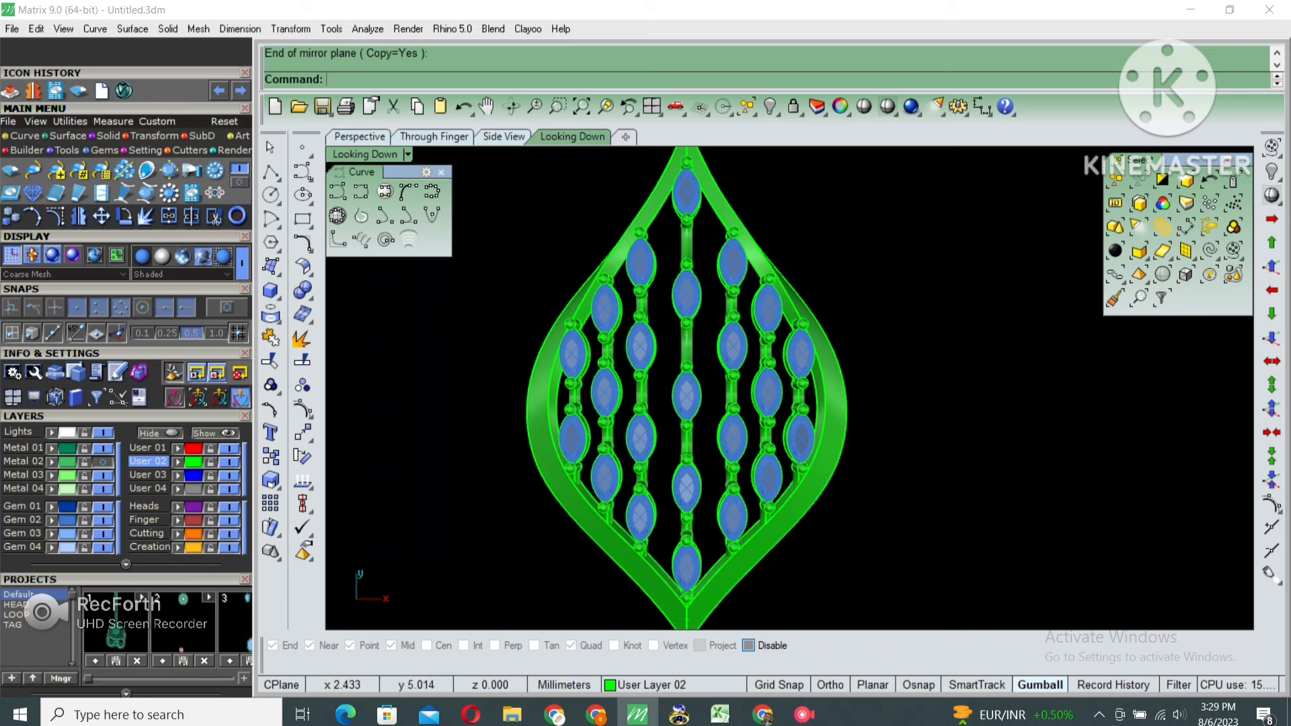
{"action": "key", "text": "ctrl+z"}
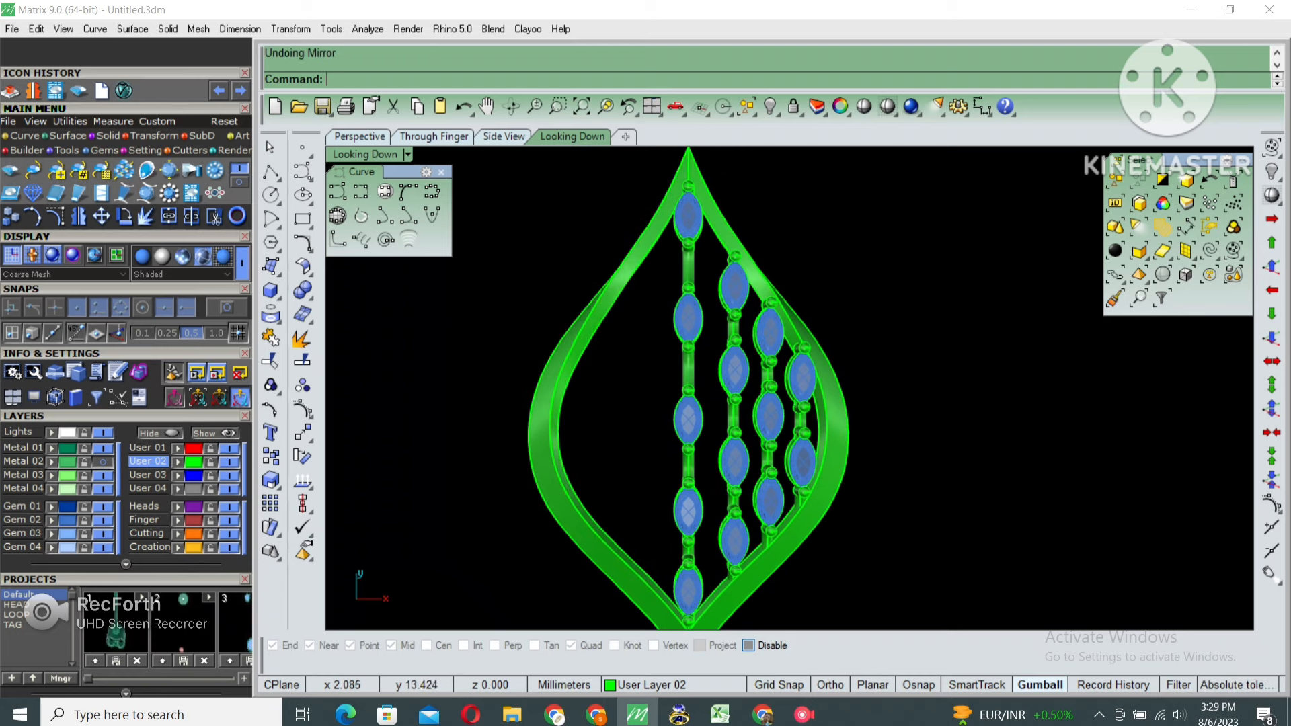
In the top view, move the whole side row nearest the centre about 0.19 mm towards the centre row
{"action": "left_click_drag", "start_coordinate": [791, 584], "coordinate": [780, 587]}
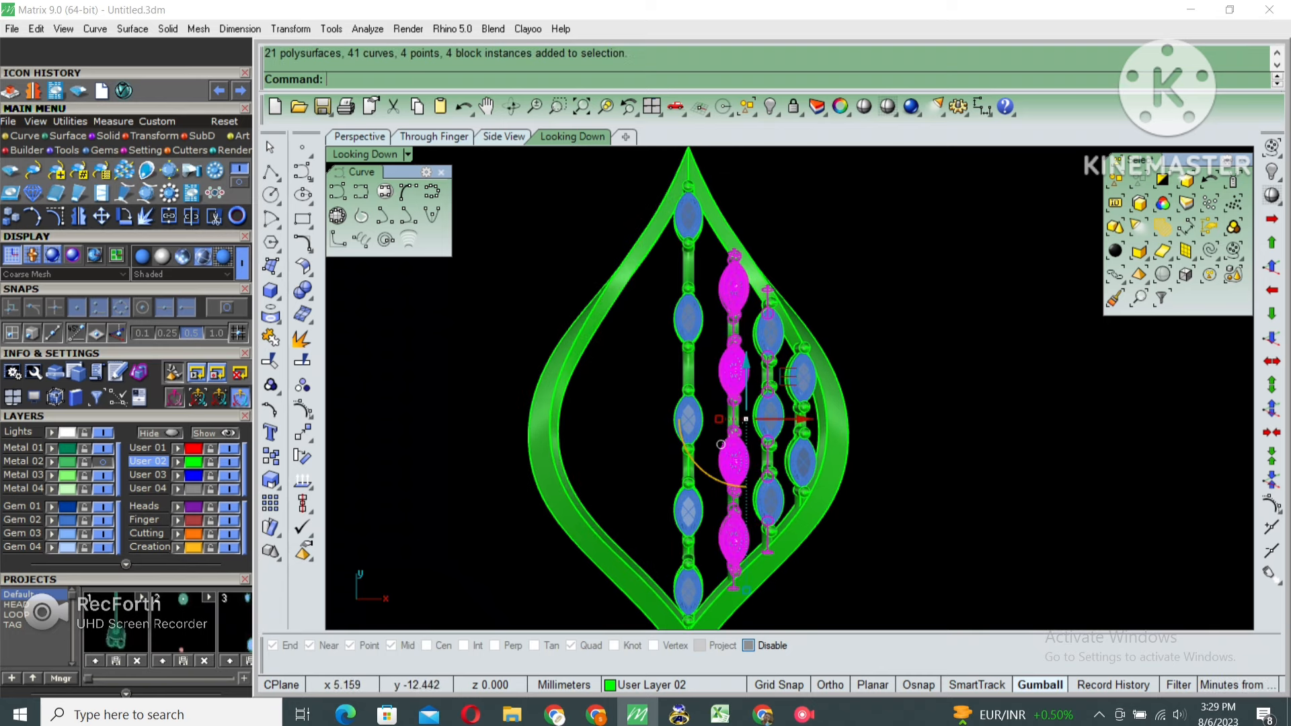
{"action": "left_click_drag", "start_coordinate": [809, 265], "coordinate": [763, 543], "text": "ctrl"}
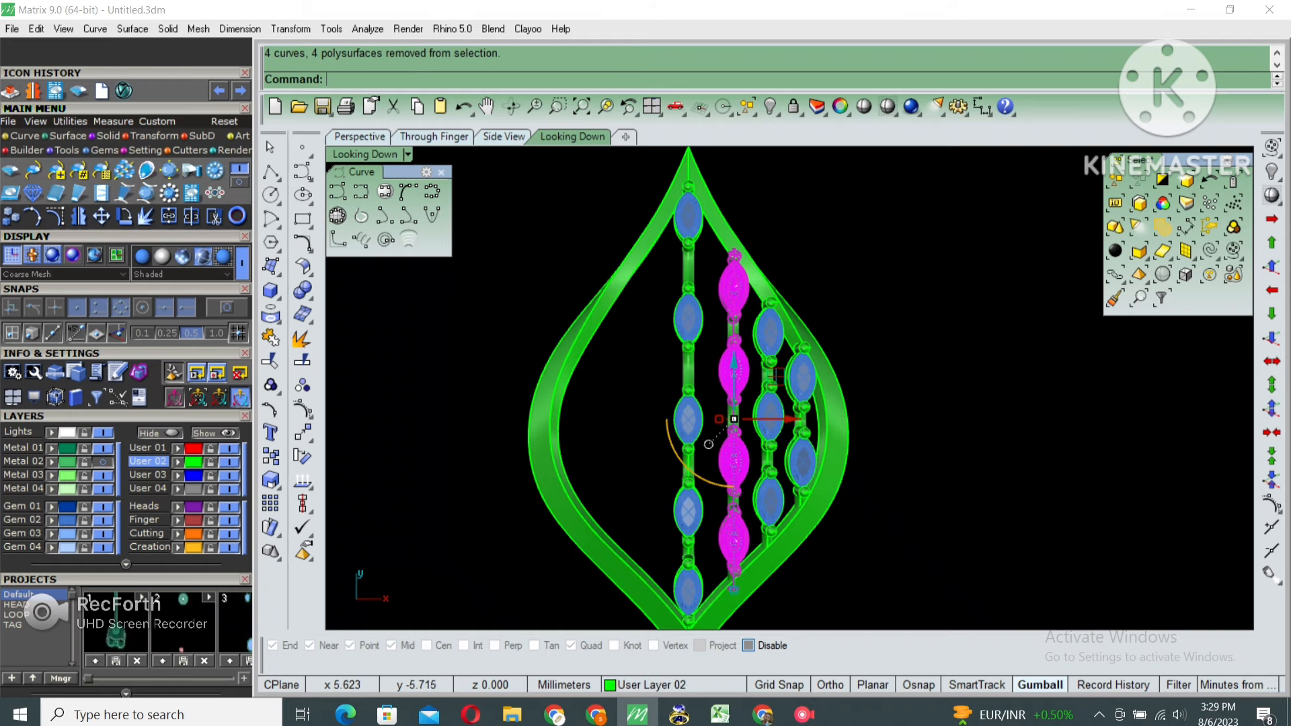
{"action": "scroll", "coordinate": [709, 444], "scroll_direction": "up", "scroll_amount": 3}
{"action": "type", "text": "M"}
{"action": "key", "text": "Return"}
{"action": "left_click", "coordinate": [893, 418]}
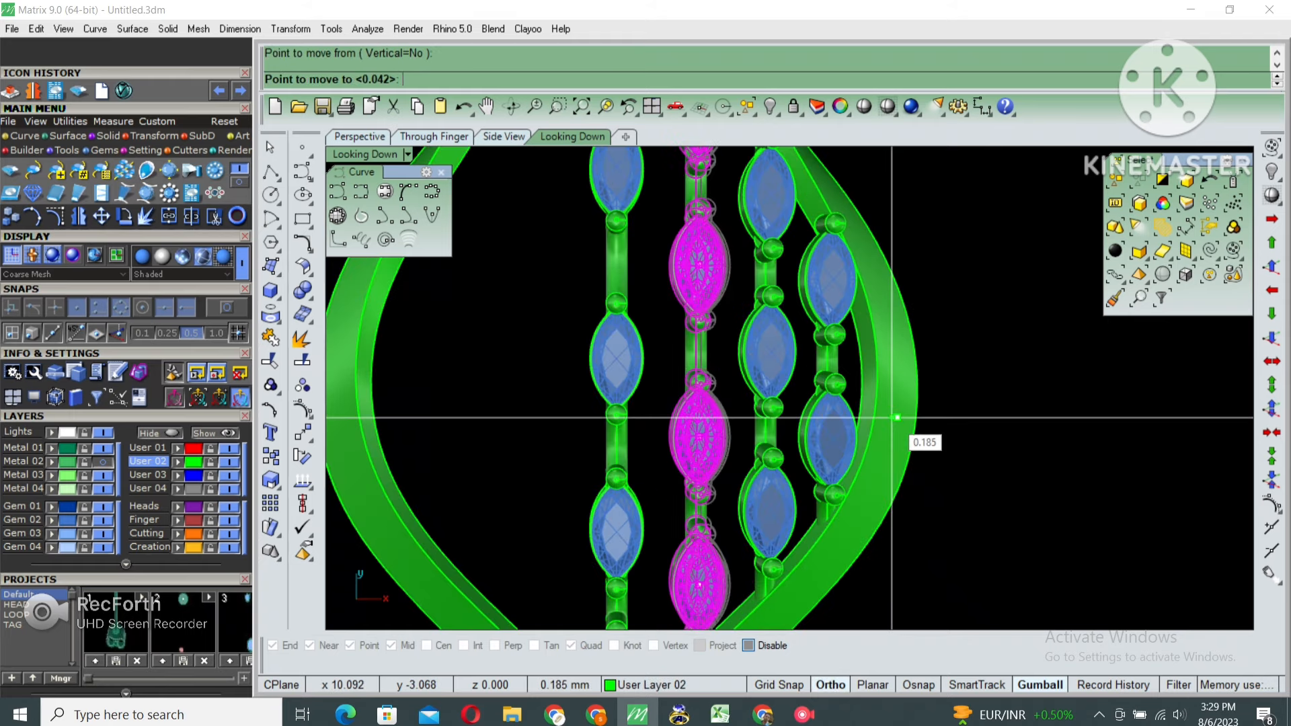
{"action": "left_click", "coordinate": [894, 418]}
Move the two side rows nearest the centre together about 0.15 mm towards the centre row
{"action": "scroll", "coordinate": [690, 446], "scroll_direction": "down", "scroll_amount": 4}
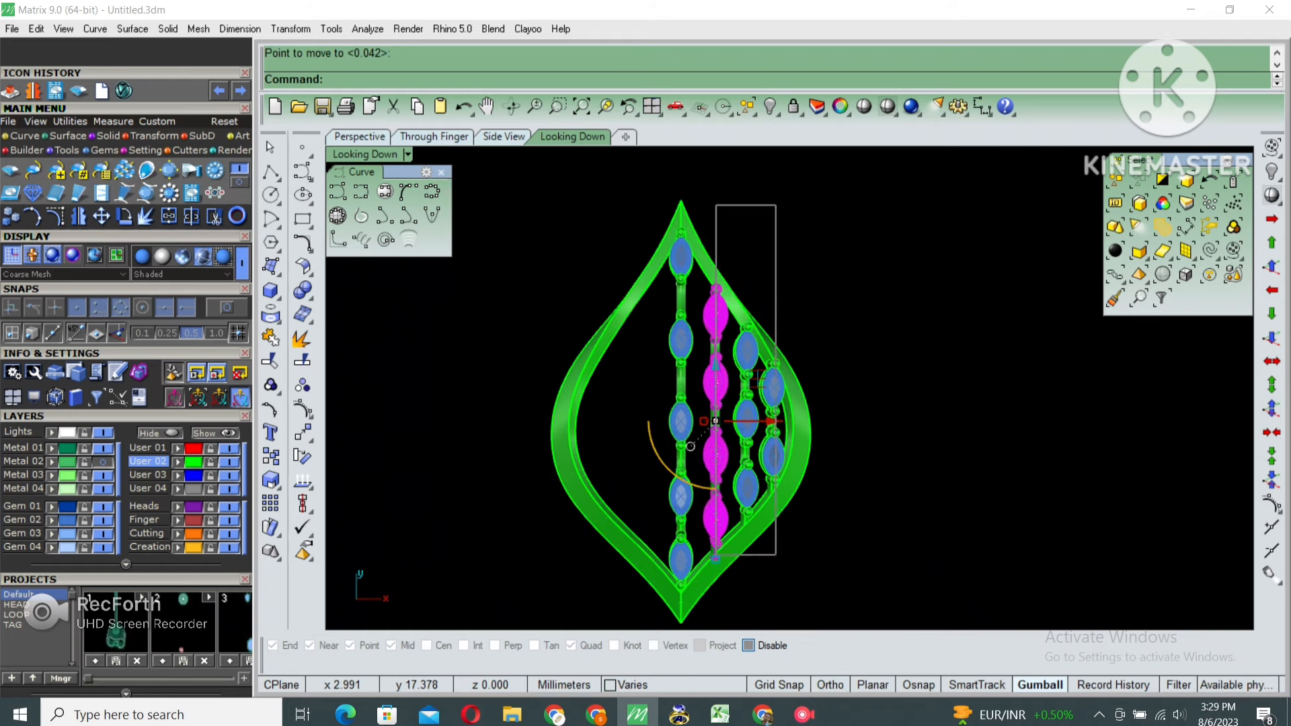
{"action": "left_click_drag", "start_coordinate": [777, 555], "coordinate": [777, 555], "text": "shift"}
{"action": "key", "text": "Return"}
{"action": "scroll", "coordinate": [780, 431], "scroll_direction": "up", "scroll_amount": 3}
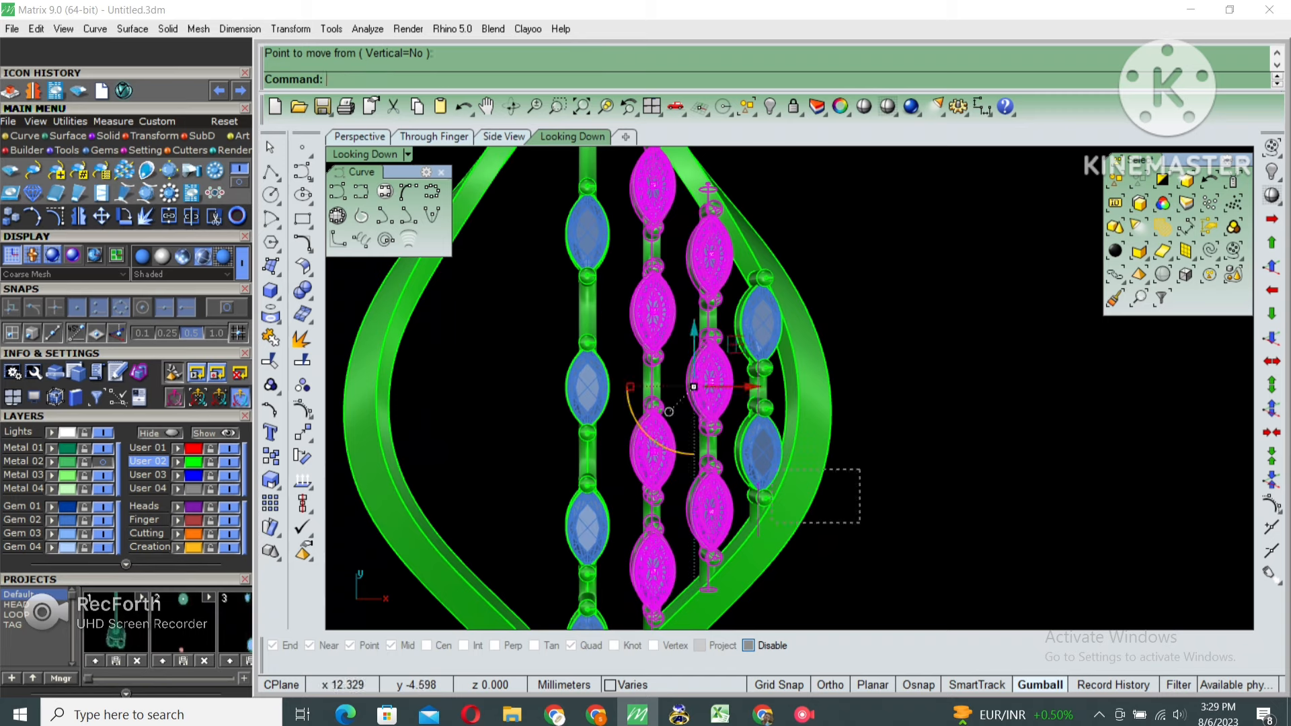
{"action": "key", "text": "Return"}
{"action": "left_click", "coordinate": [928, 432]}
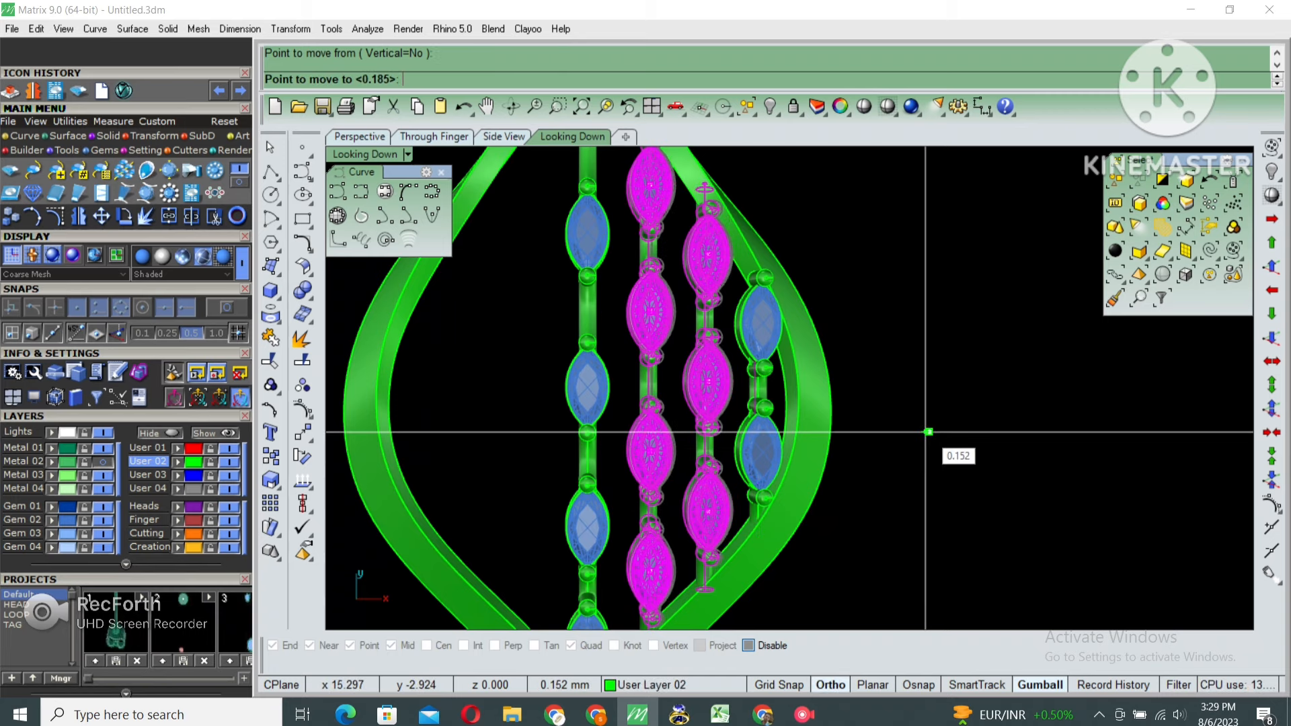
{"action": "left_click", "coordinate": [924, 432], "text": "shift"}
{"action": "scroll", "coordinate": [825, 415], "scroll_direction": "down", "scroll_amount": 5}
{"action": "key", "text": "Escape"}
Mirror the three side rows to the empty half of the leaf, with the mirror plane starting at 0 along the centre row
{"action": "right_click_drag", "start_coordinate": [825, 415], "coordinate": [809, 390]}
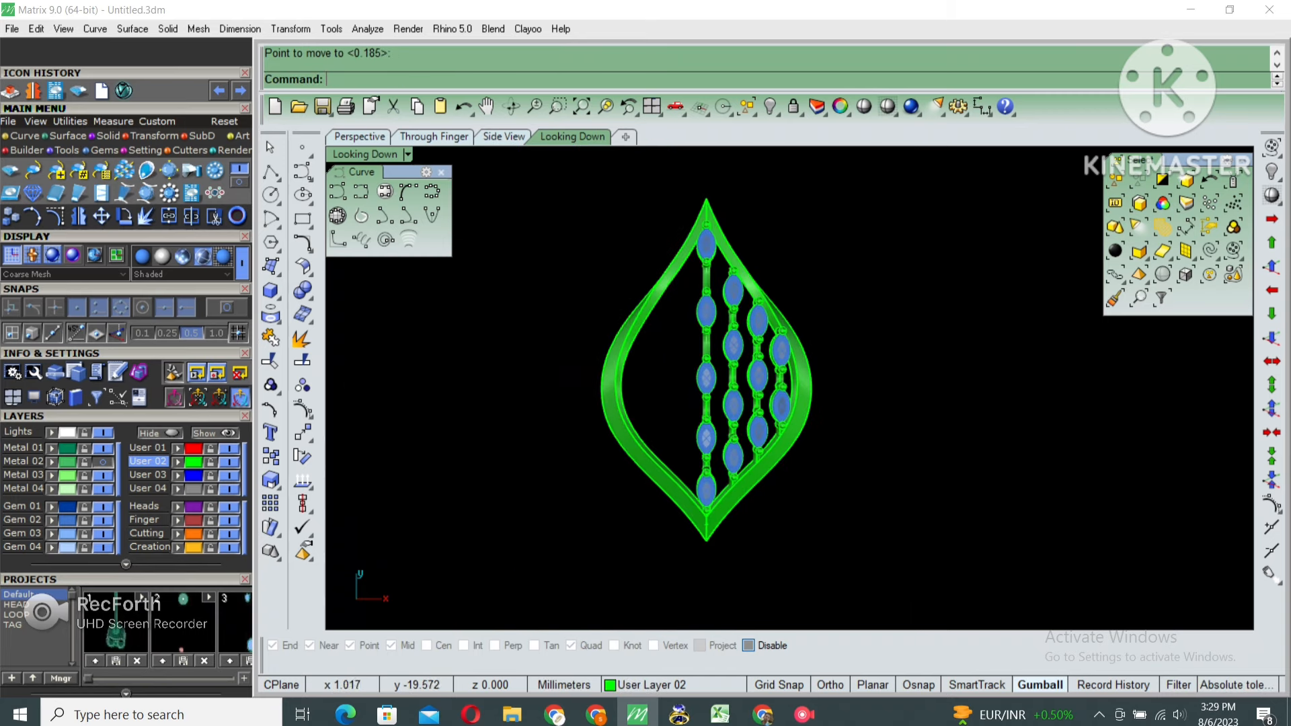
{"action": "left_click_drag", "start_coordinate": [858, 556], "coordinate": [858, 556]}
{"action": "type", "text": "I"}
{"action": "key", "text": "Return"}
{"action": "type", "text": "0"}
{"action": "key", "text": "Return"}
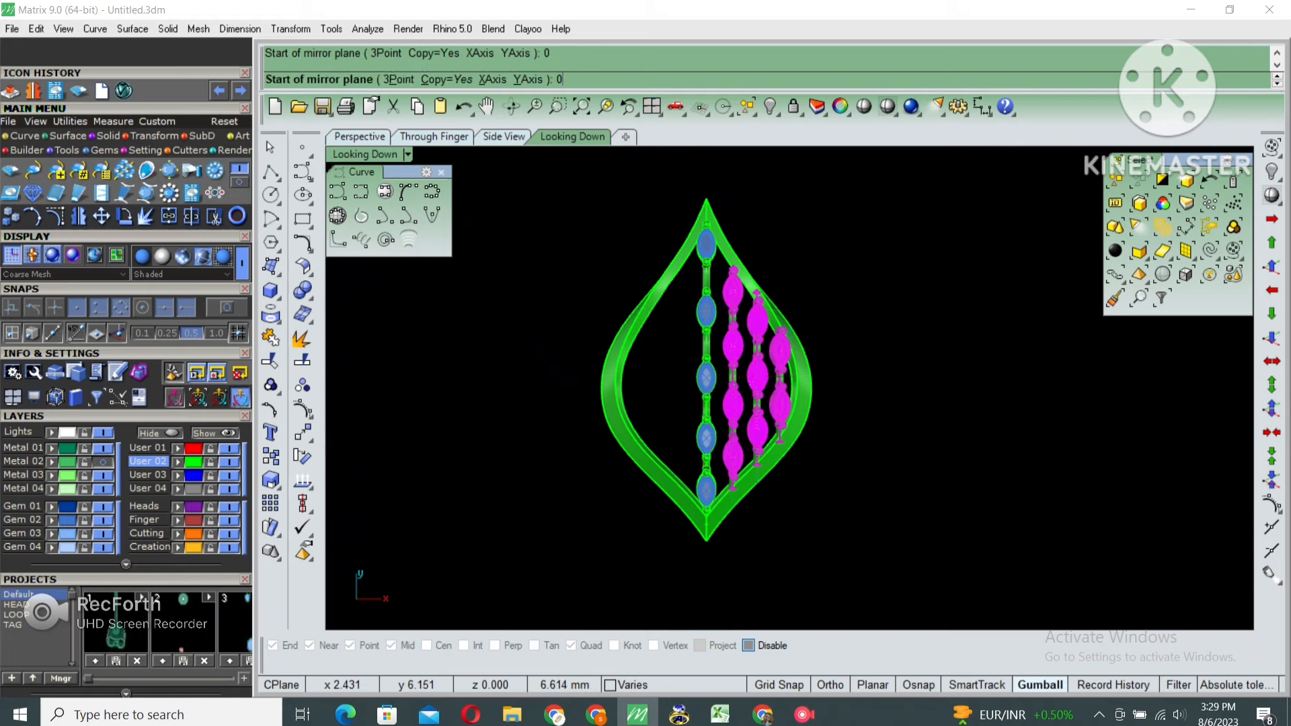
{"action": "left_click", "coordinate": [734, 308], "text": "shift"}
{"action": "scroll", "coordinate": [737, 306], "scroll_direction": "down", "scroll_amount": 2}
{"action": "key", "text": "Escape"}
{"action": "right_click_drag", "start_coordinate": [692, 294], "coordinate": [666, 312]}
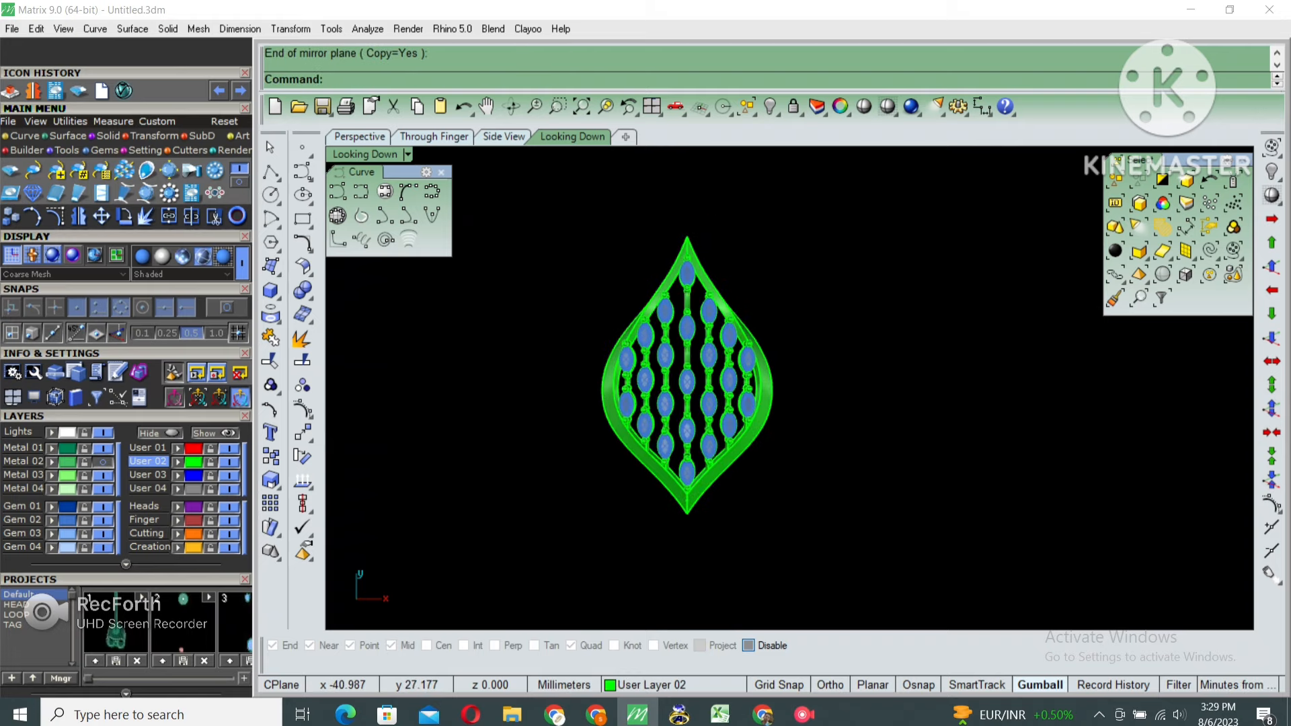
Extract the top surface of the frame's right half in the perspective view
{"action": "double_click", "coordinate": [365, 154]}
{"action": "double_click", "coordinate": [822, 155]}
{"action": "right_click_drag", "start_coordinate": [782, 431], "coordinate": [790, 464]}
{"action": "key", "text": "ctrl+e"}
{"action": "left_click", "coordinate": [774, 485]}
{"action": "scroll", "coordinate": [770, 464], "scroll_direction": "down", "scroll_amount": 4}
{"action": "key", "text": "Return"}
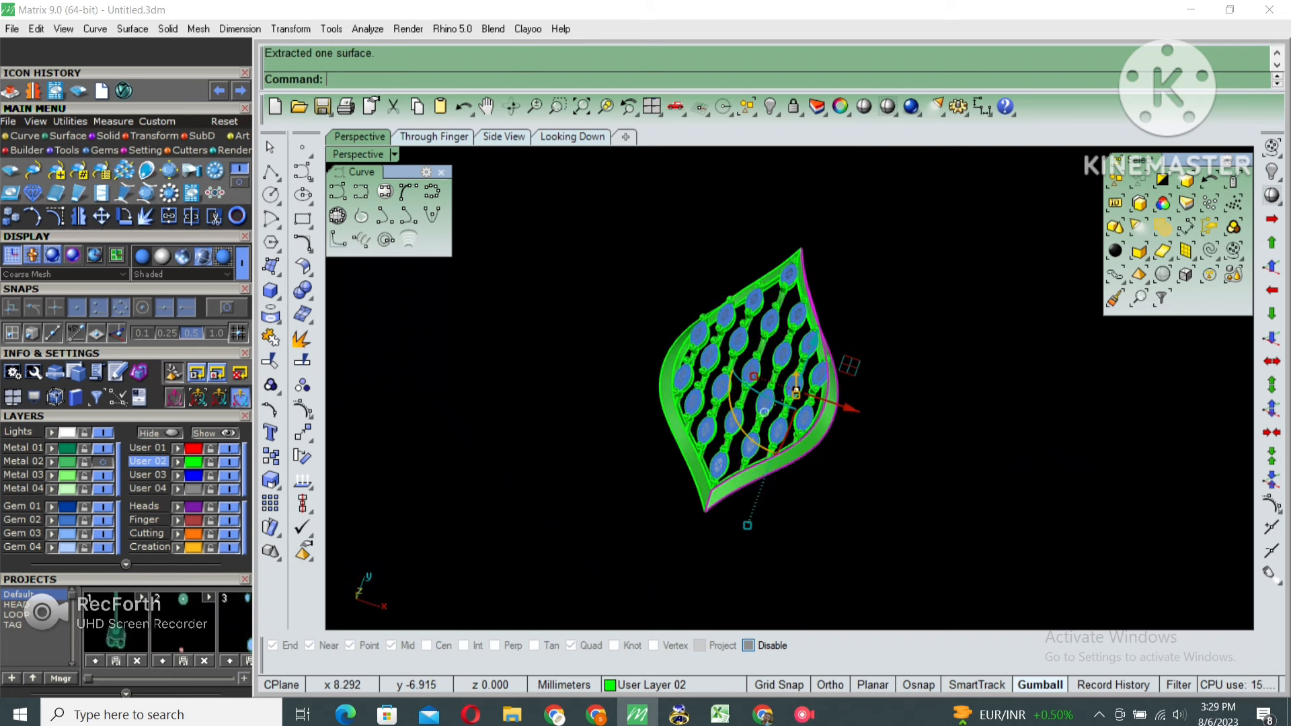
Invert the selection and lock everything except the extracted frame surface
{"action": "type", "text": "invert"}
{"action": "key", "text": "Return"}
{"action": "type", "text": "lock"}
{"action": "key", "text": "Return"}
{"action": "scroll", "coordinate": [780, 336], "scroll_direction": "up", "scroll_amount": 5}
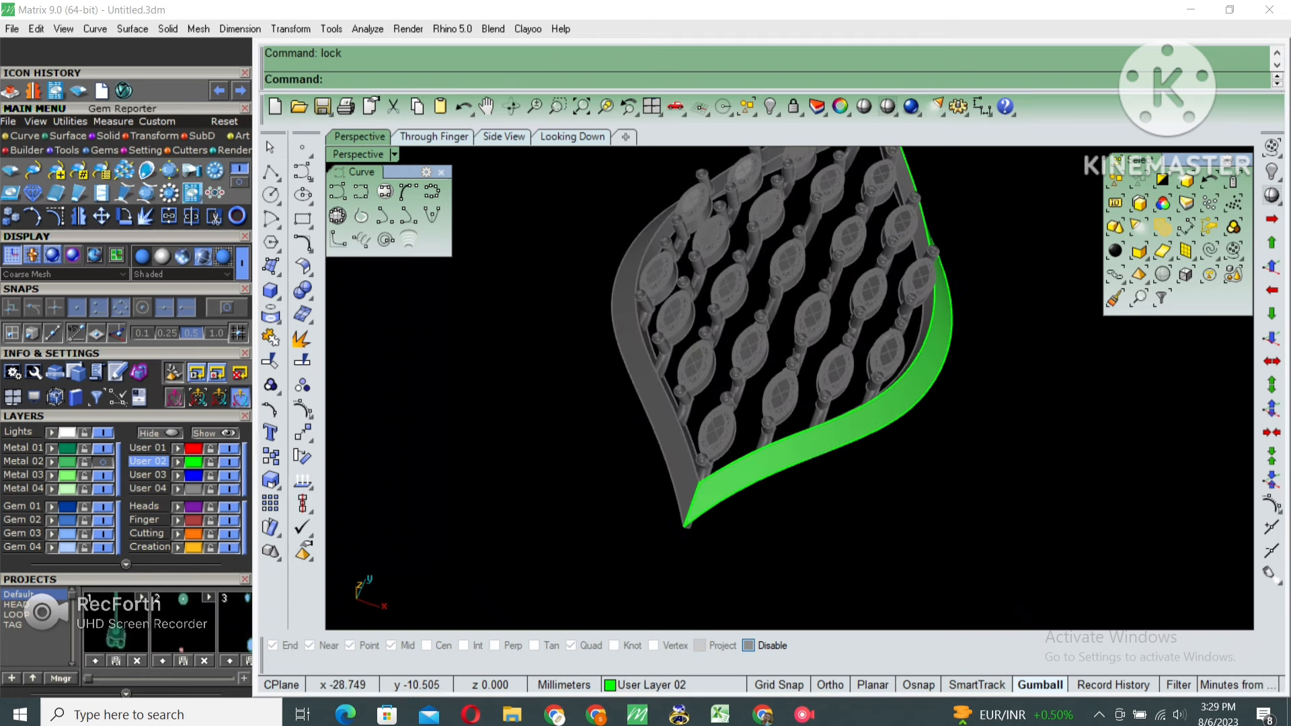
Duplicate the edges of the extracted frame surface as curves
{"action": "left_click", "coordinate": [240, 182]}
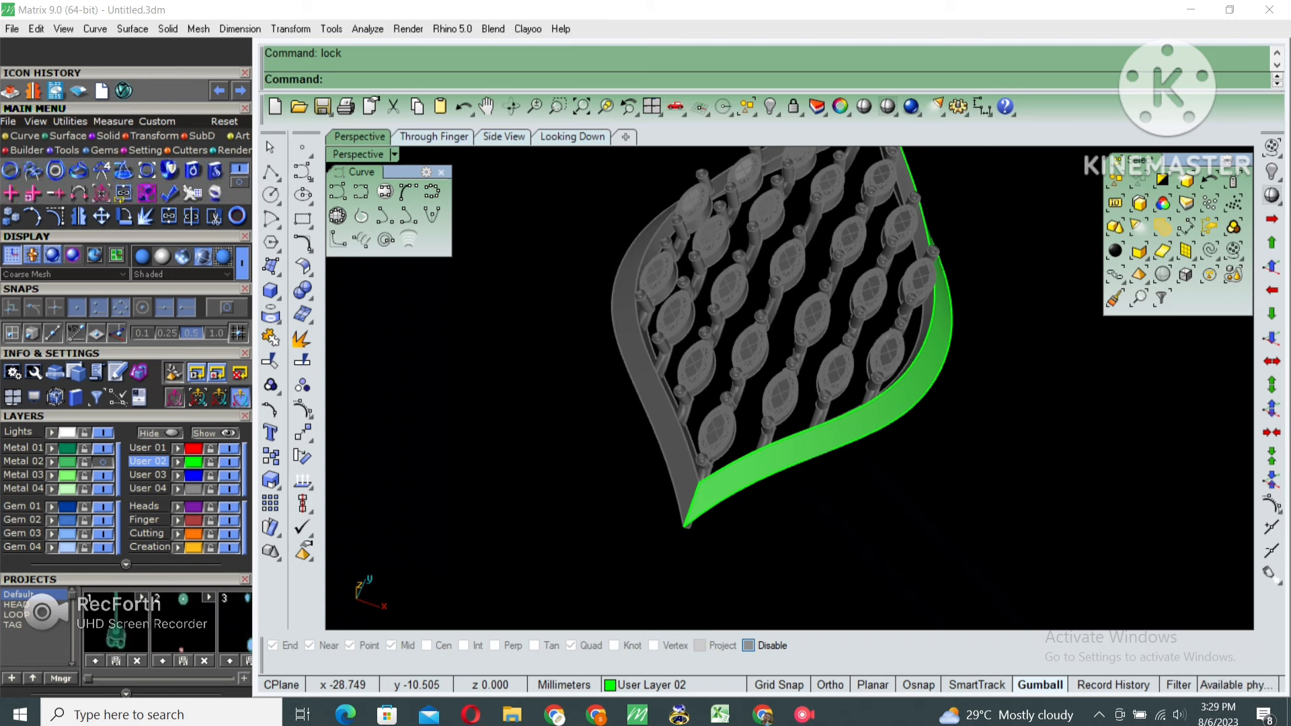
{"action": "left_click", "coordinate": [239, 182]}
{"action": "left_click", "coordinate": [807, 440]}
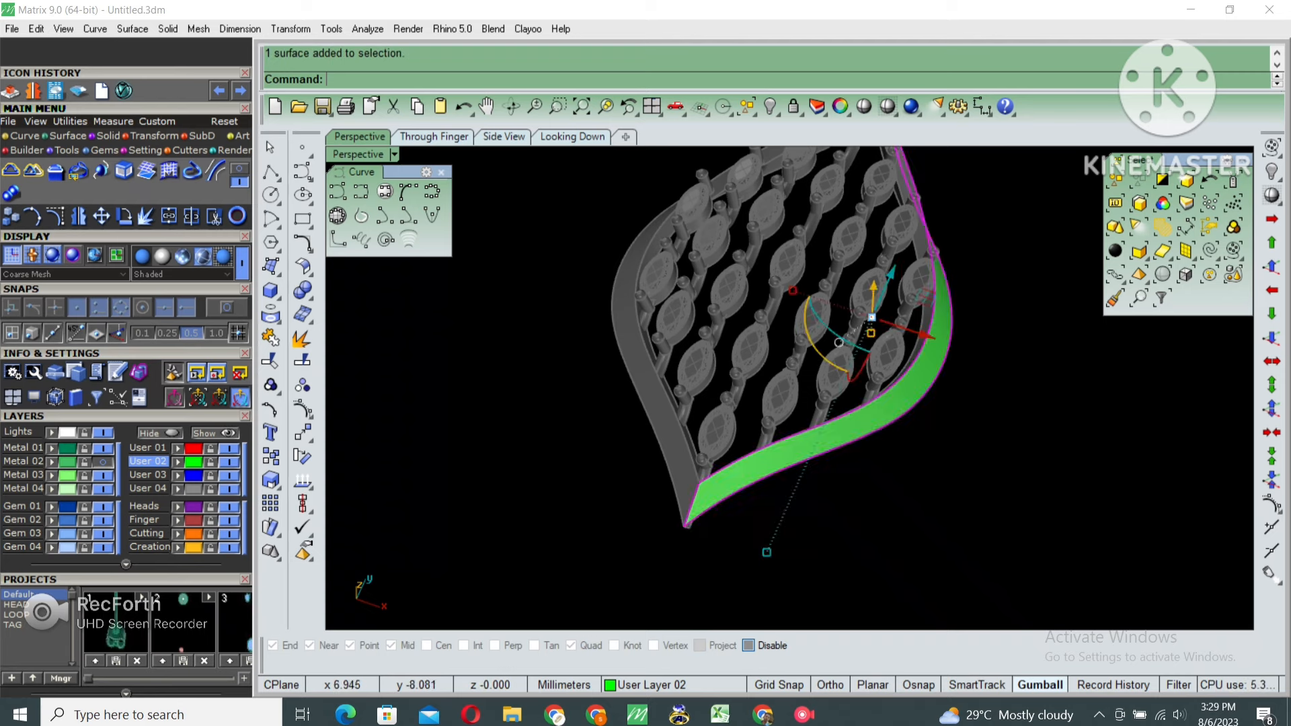
{"action": "key", "text": "Escape"}
{"action": "key", "text": "Return"}
{"action": "left_click_drag", "start_coordinate": [986, 357], "coordinate": [931, 408]}
{"action": "key", "text": "Return"}
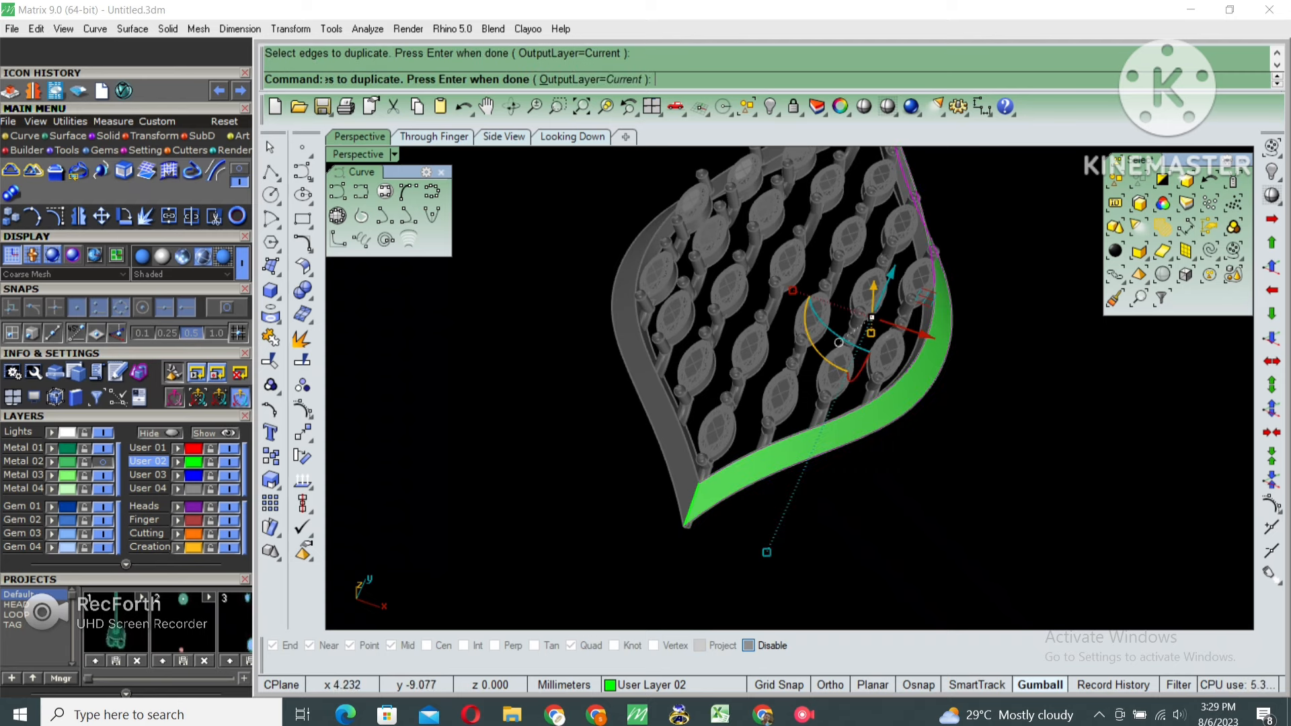
{"action": "left_click", "coordinate": [767, 551]}
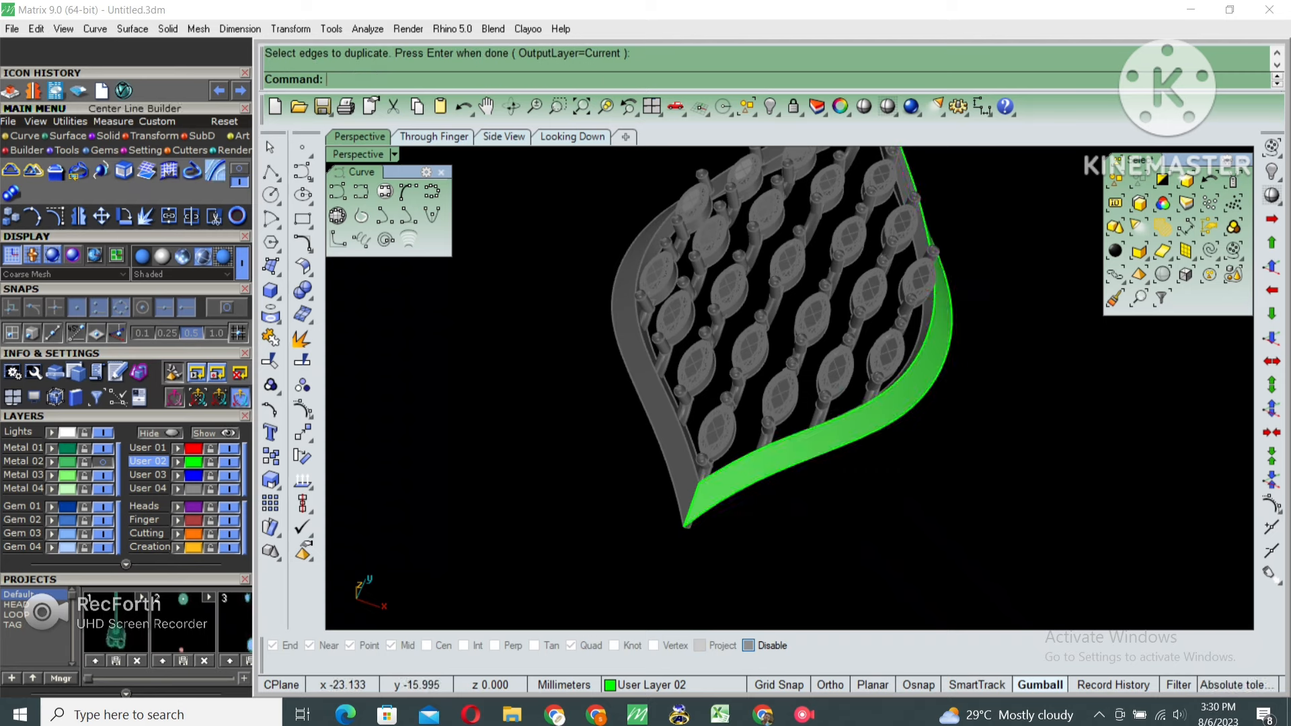
Create a centre line on the frame surface with Center Line Builder, using the surface and its two long edge curves
{"action": "left_click", "coordinate": [216, 170]}
{"action": "scroll", "coordinate": [202, 323], "scroll_direction": "down", "scroll_amount": 9}
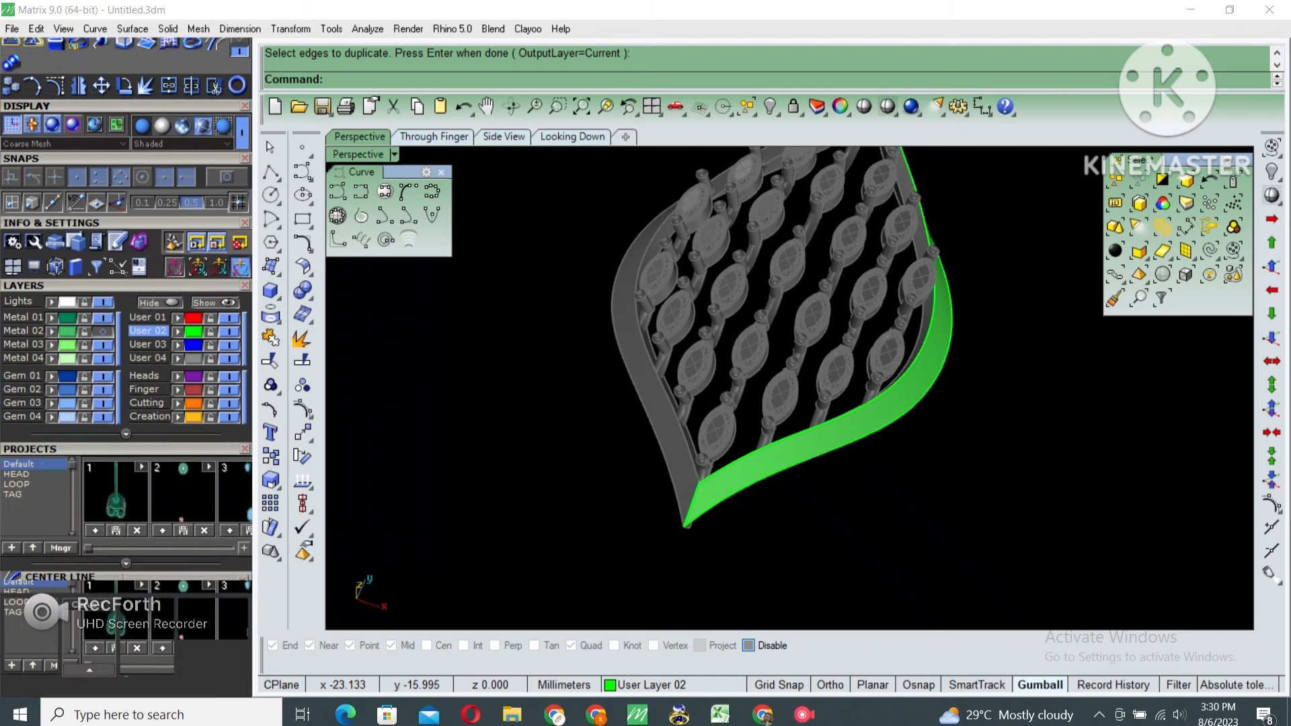
{"action": "left_click", "coordinate": [804, 442]}
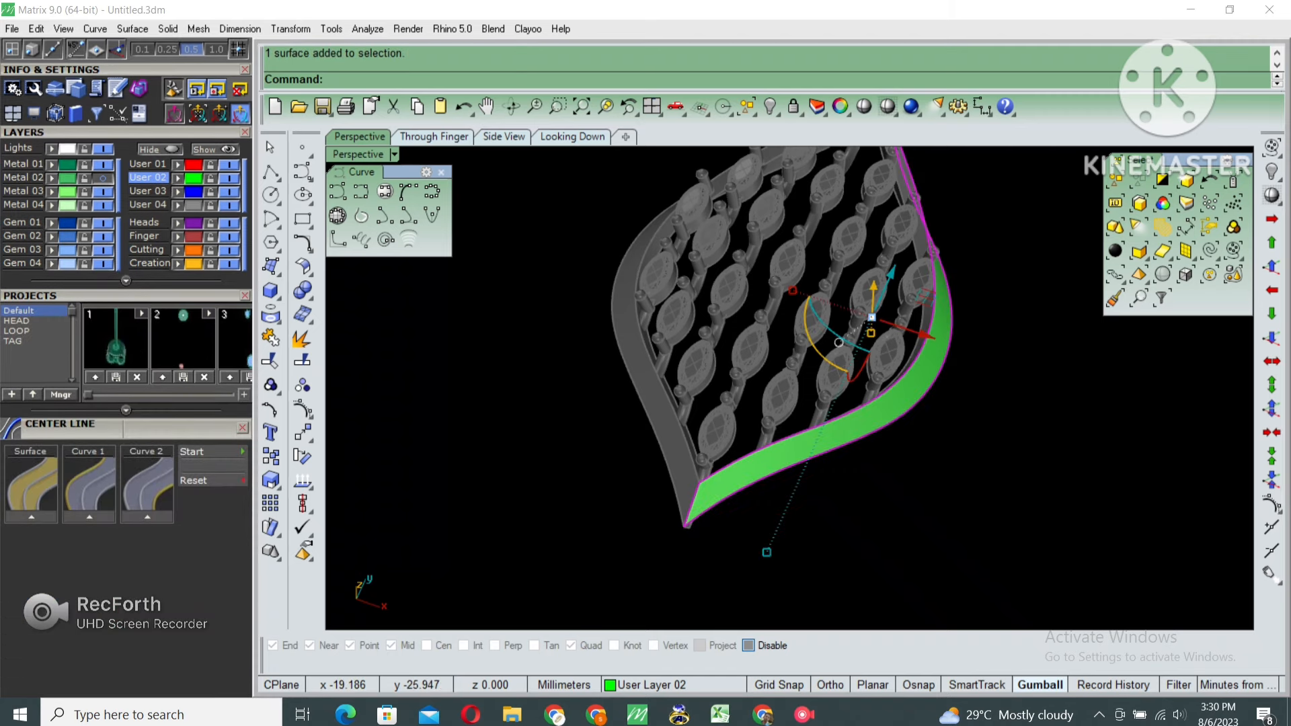
{"action": "left_click", "coordinate": [31, 518]}
{"action": "left_click", "coordinate": [788, 443]}
{"action": "left_click", "coordinate": [831, 491]}
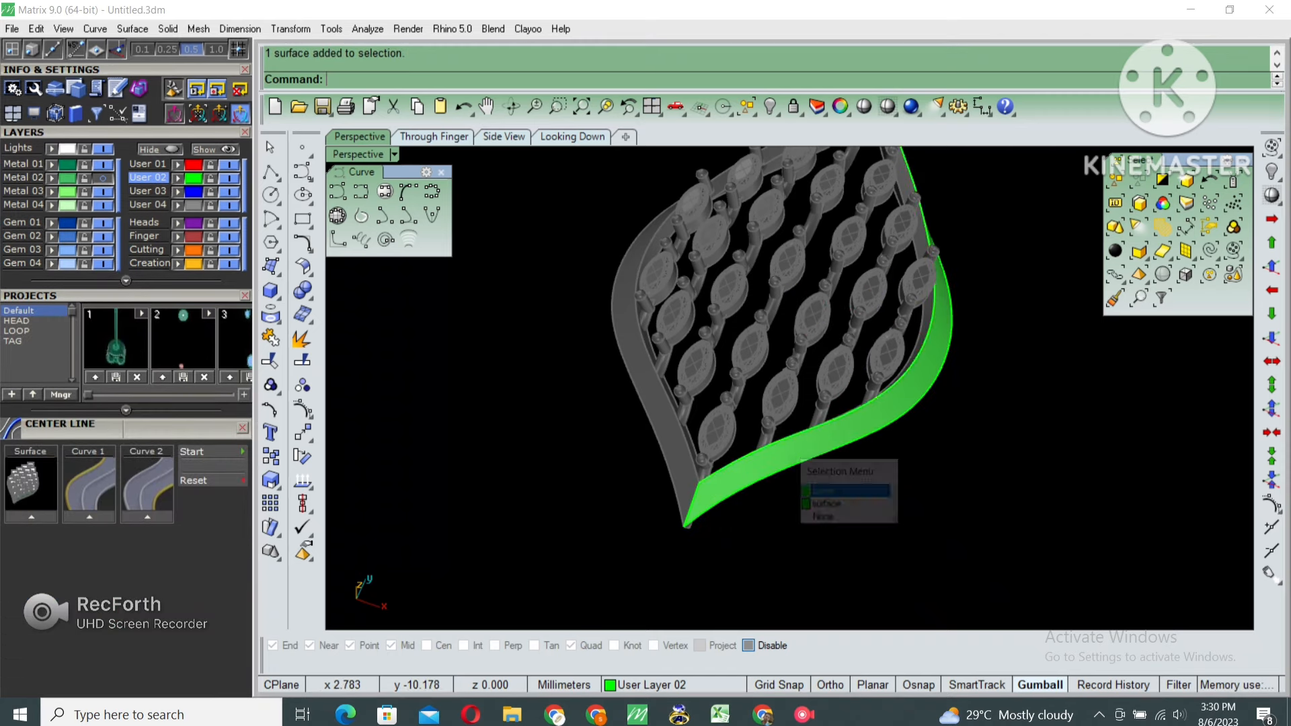
{"action": "left_click", "coordinate": [89, 517]}
{"action": "left_click", "coordinate": [758, 480]}
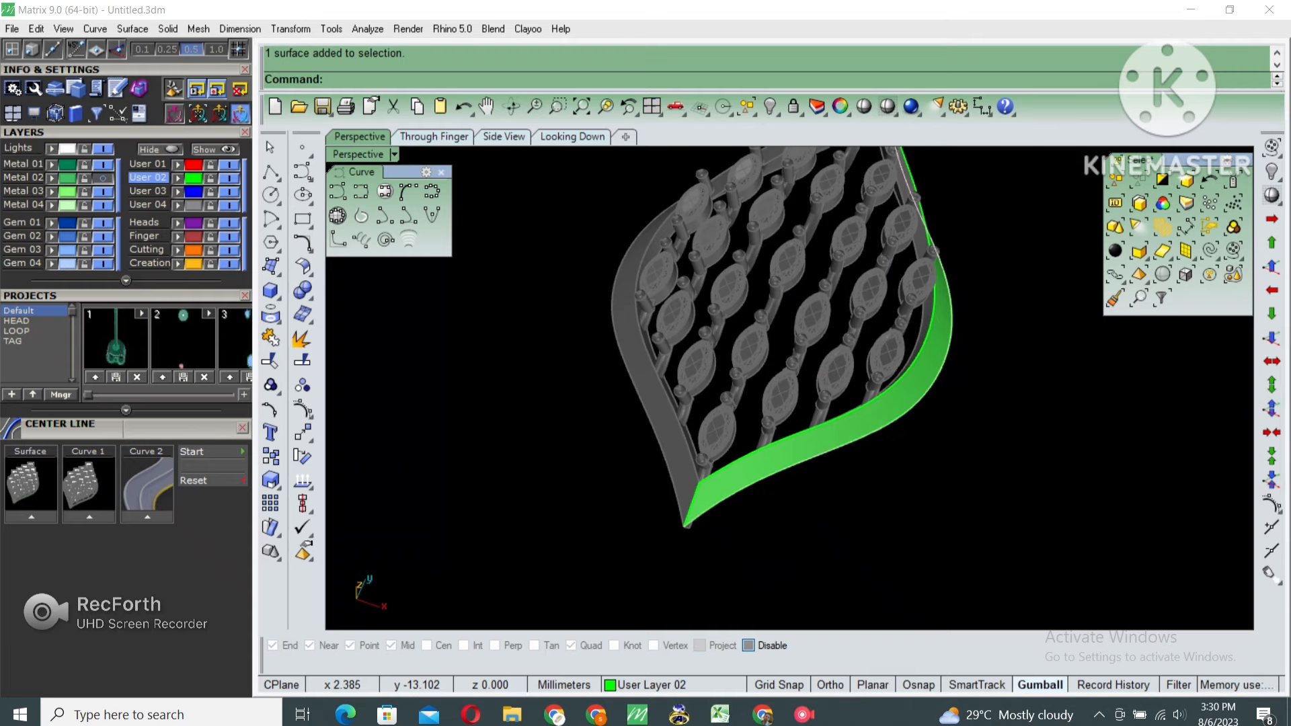
{"action": "left_click", "coordinate": [799, 526]}
{"action": "left_click", "coordinate": [147, 517]}
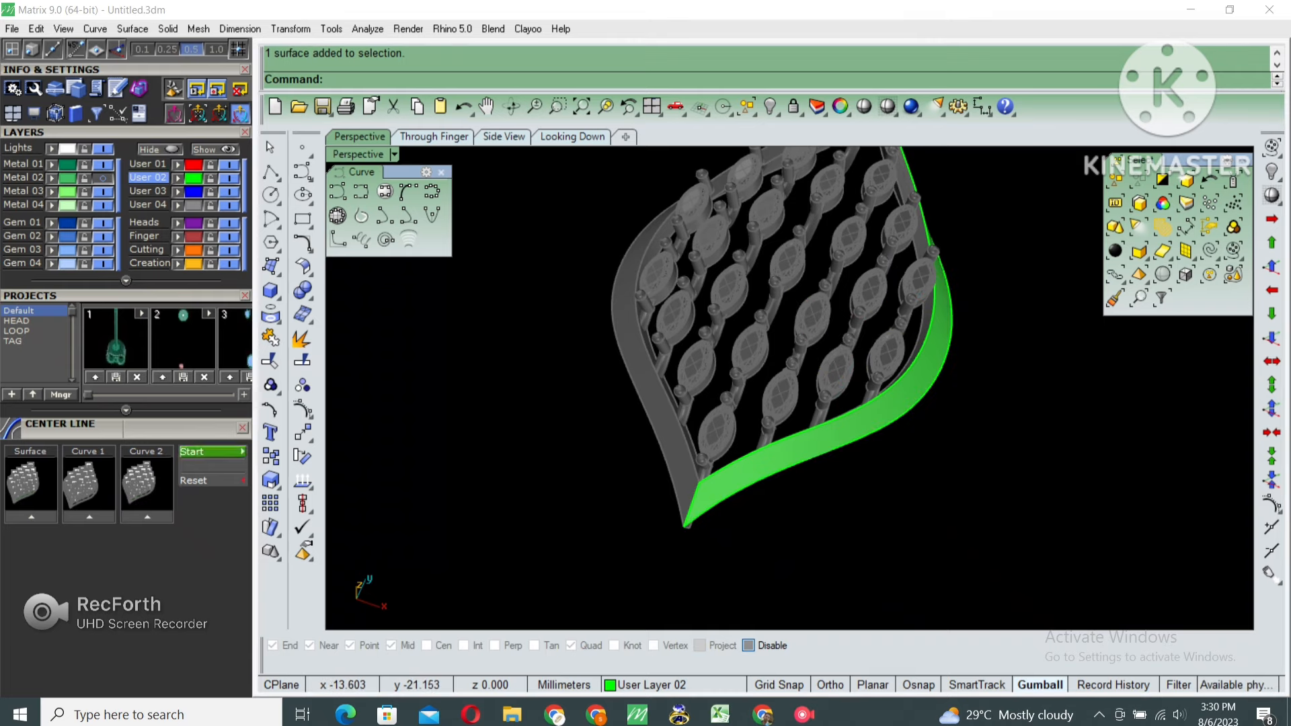
{"action": "left_click", "coordinate": [212, 452]}
{"action": "right_click_drag", "start_coordinate": [470, 558], "coordinate": [393, 423]}
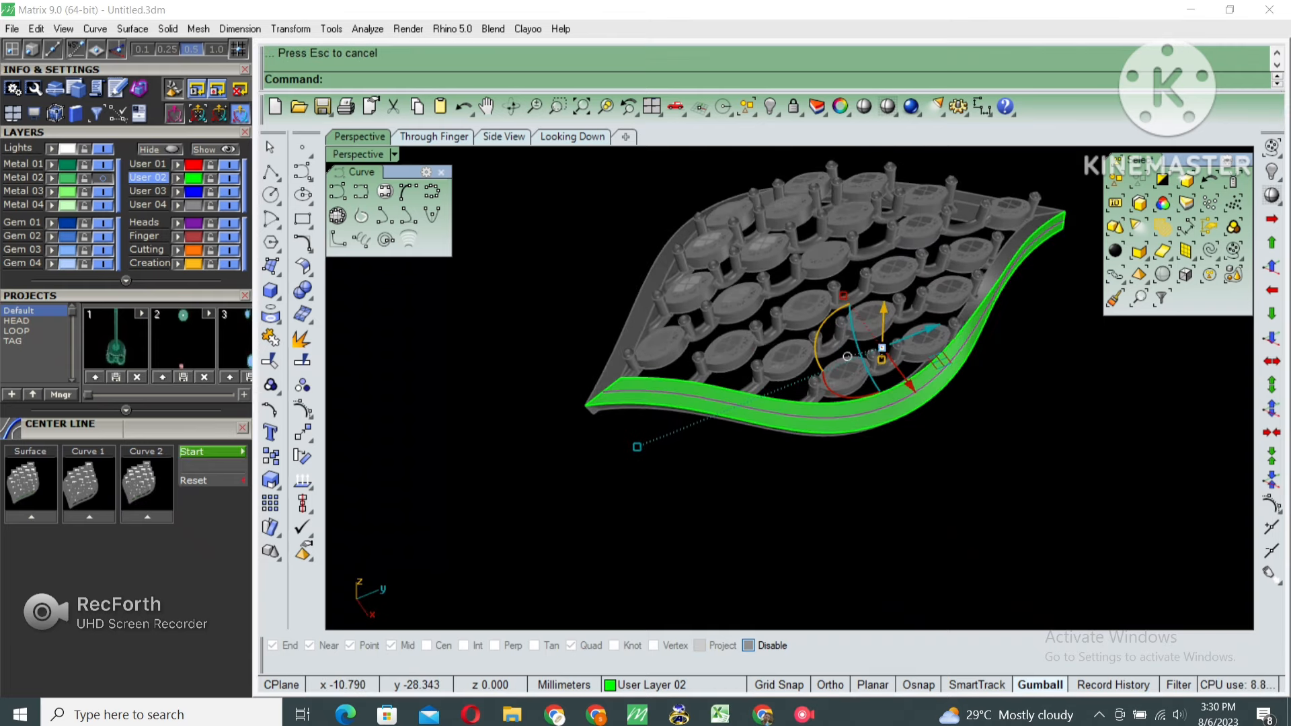
Assign the new centre line curve to the User 01 layer
{"action": "right_click", "coordinate": [148, 164]}
{"action": "right_click_drag", "start_coordinate": [733, 464], "coordinate": [804, 472]}
{"action": "key", "text": "Escape"}
Place round gems along the centre line with Gem on Curve, using the frame surface for the gem direction
{"action": "scroll", "coordinate": [760, 471], "scroll_direction": "up", "scroll_amount": 5}
{"action": "left_click", "coordinate": [707, 438]}
{"action": "left_click", "coordinate": [739, 482]}
{"action": "key", "text": "F6"}
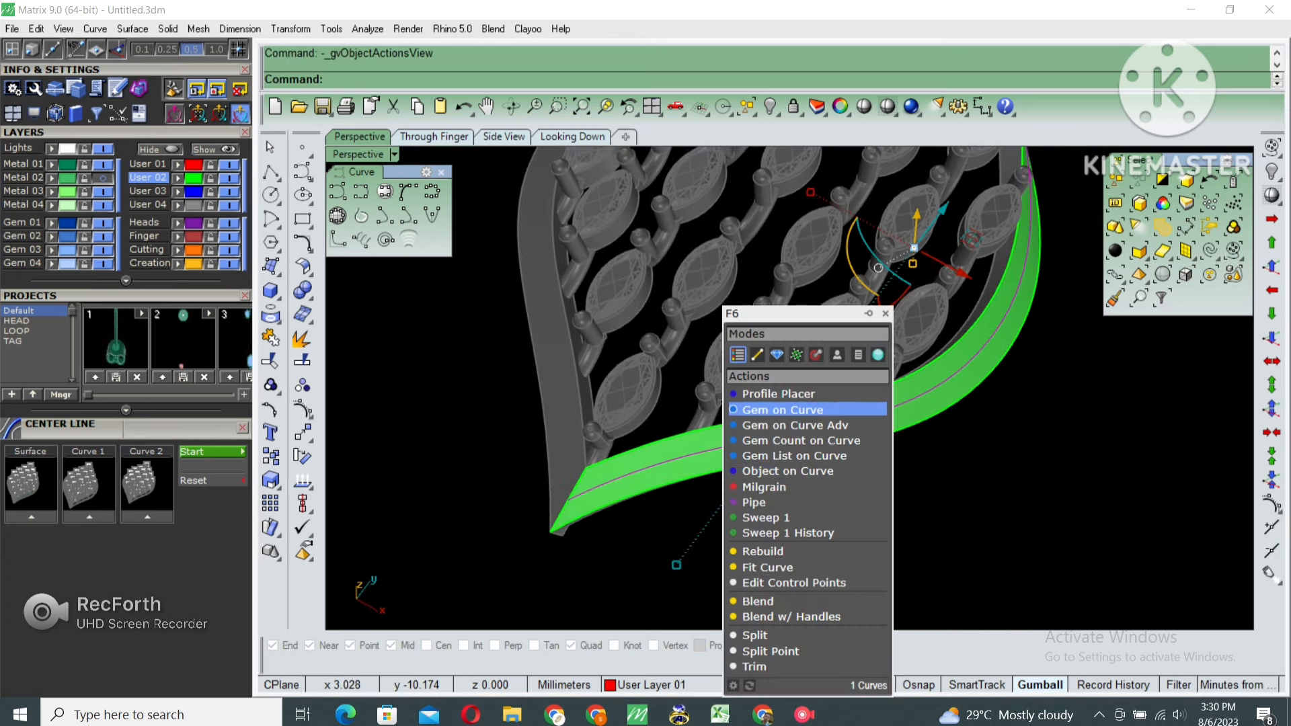
{"action": "left_click", "coordinate": [780, 409]}
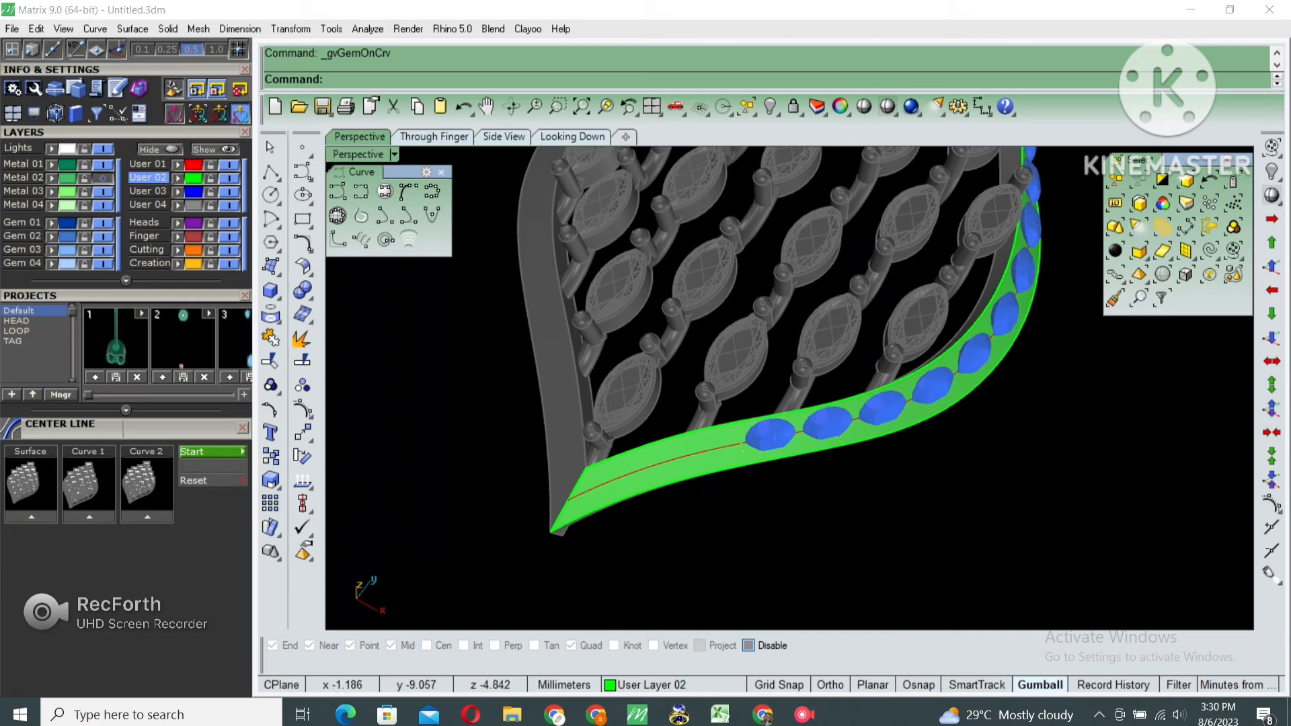
{"action": "key", "text": "F4"}
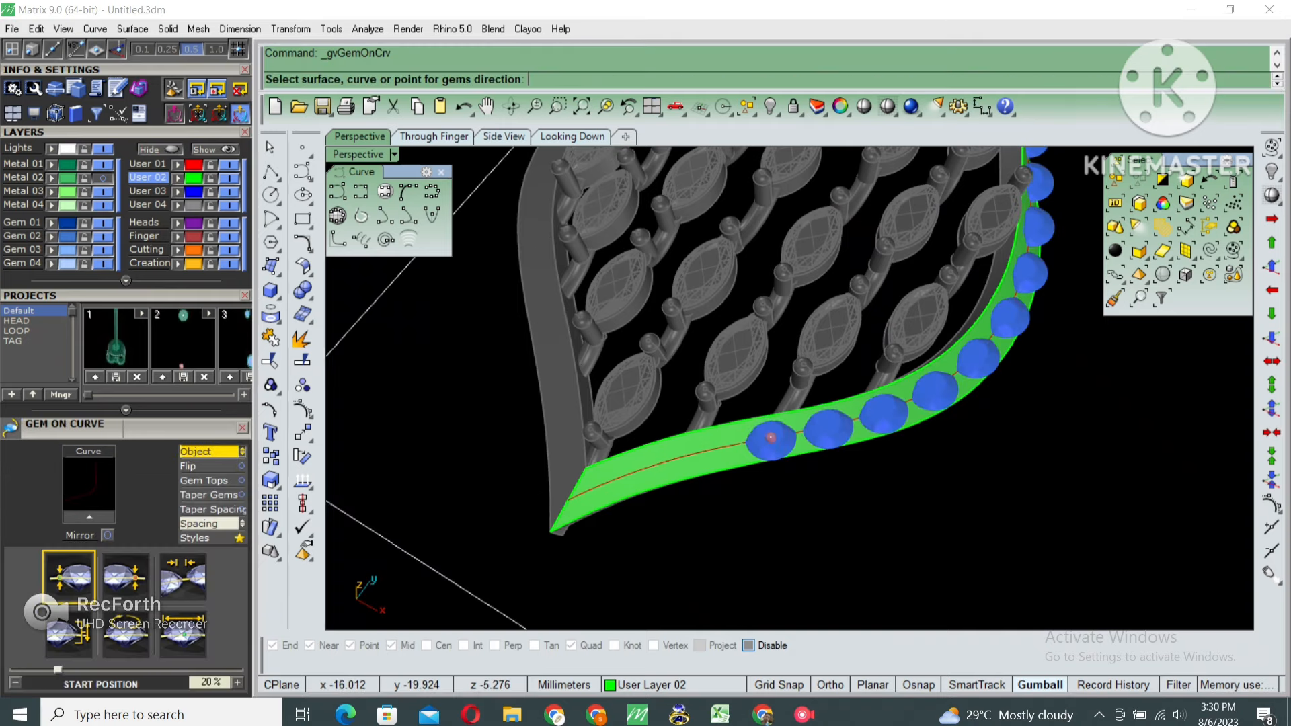
{"action": "left_click", "coordinate": [625, 491]}
{"action": "right_click_drag", "start_coordinate": [626, 491], "coordinate": [626, 473]}
{"action": "scroll", "coordinate": [626, 473], "scroll_direction": "up", "scroll_amount": 5}
{"action": "scroll", "coordinate": [619, 445], "scroll_direction": "down", "scroll_amount": 7}
{"action": "left_click", "coordinate": [622, 444]}
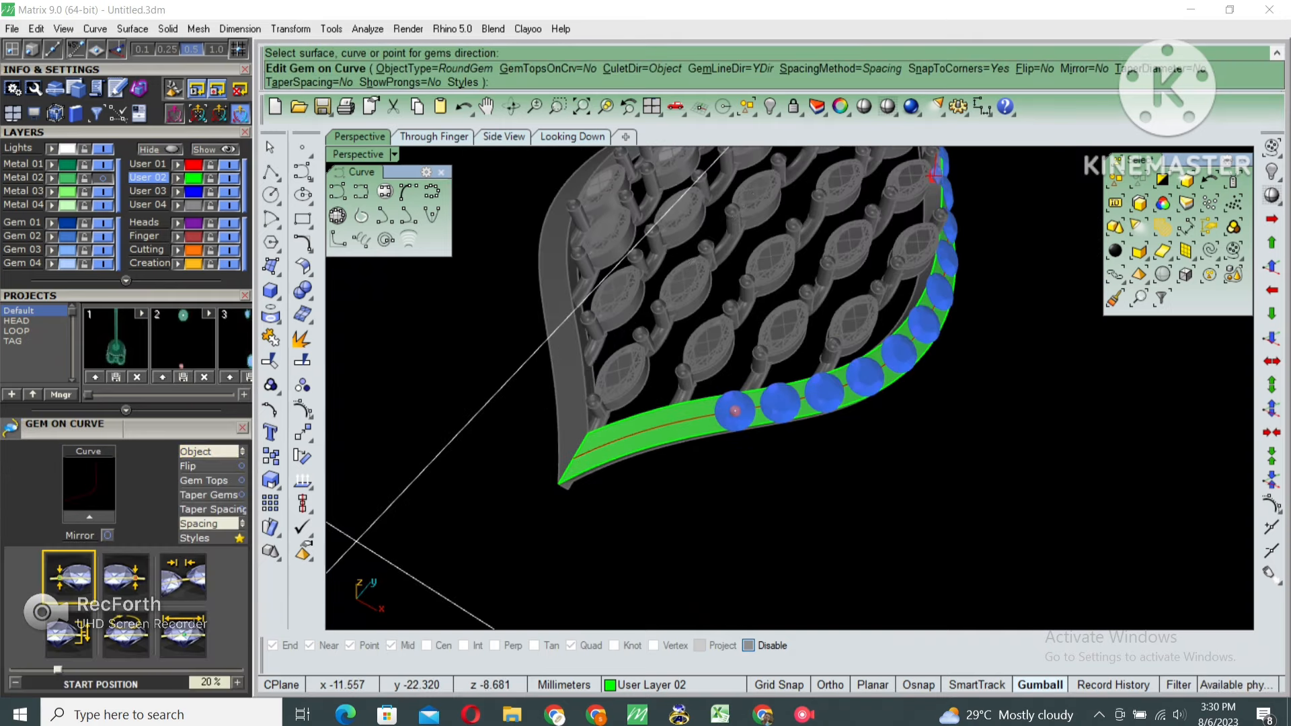
Set the start size of the round gems on the frame curve to 1.3 mm
{"action": "type", "text": "1."}
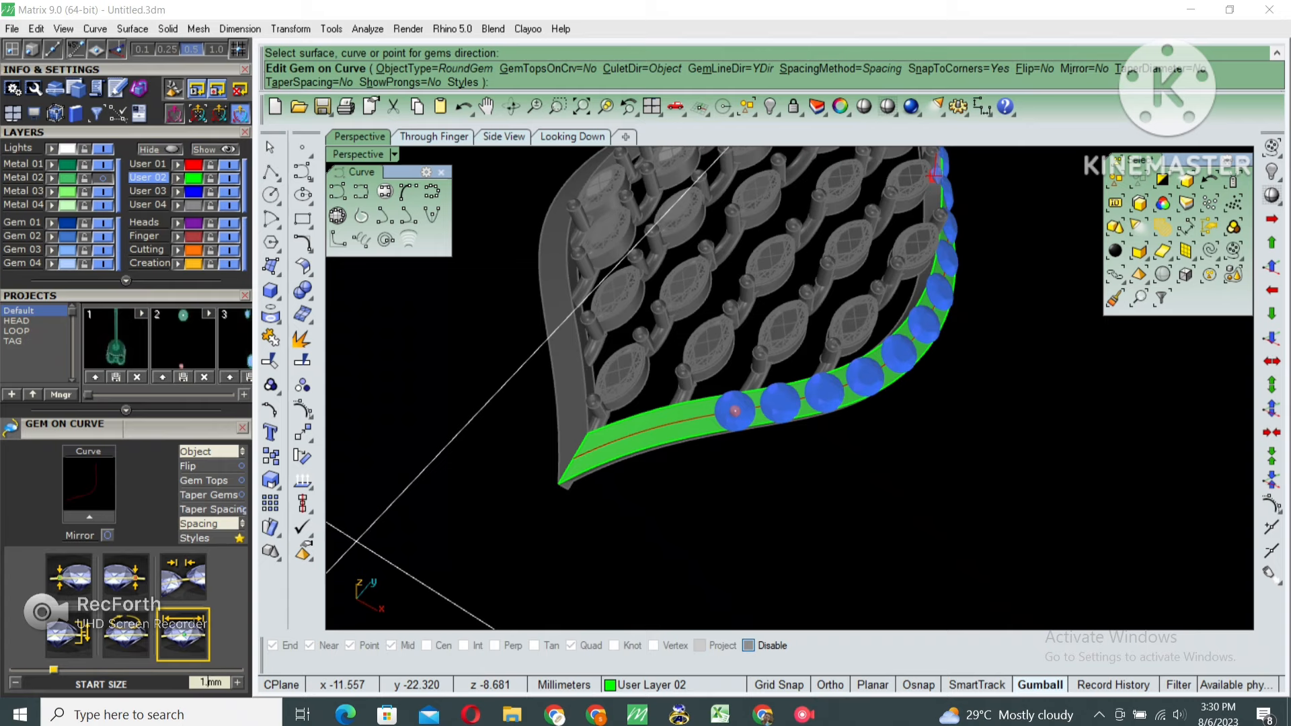
{"action": "type", "text": "2"}
{"action": "right_click_drag", "start_coordinate": [867, 417], "coordinate": [775, 437]}
{"action": "scroll", "coordinate": [763, 428], "scroll_direction": "up", "scroll_amount": 4}
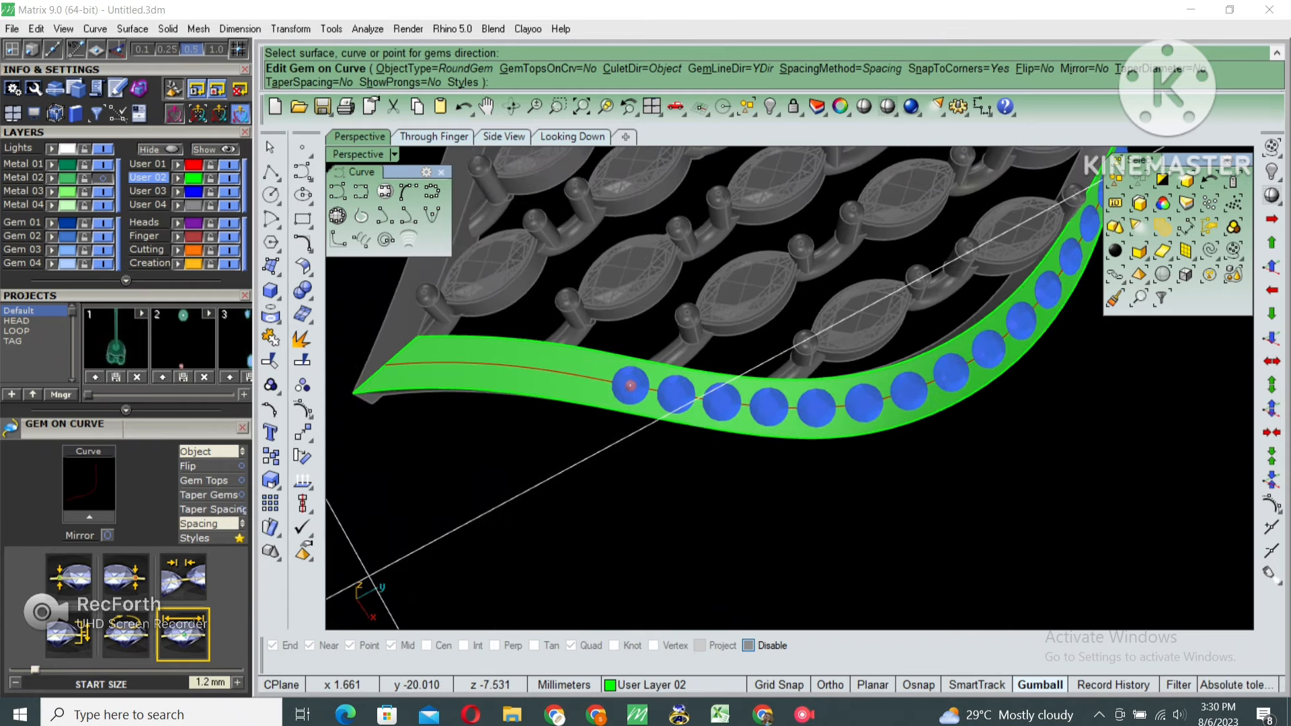
{"action": "right_click_drag", "start_coordinate": [585, 488], "coordinate": [626, 456]}
{"action": "scroll", "coordinate": [736, 329], "scroll_direction": "up", "scroll_amount": 8}
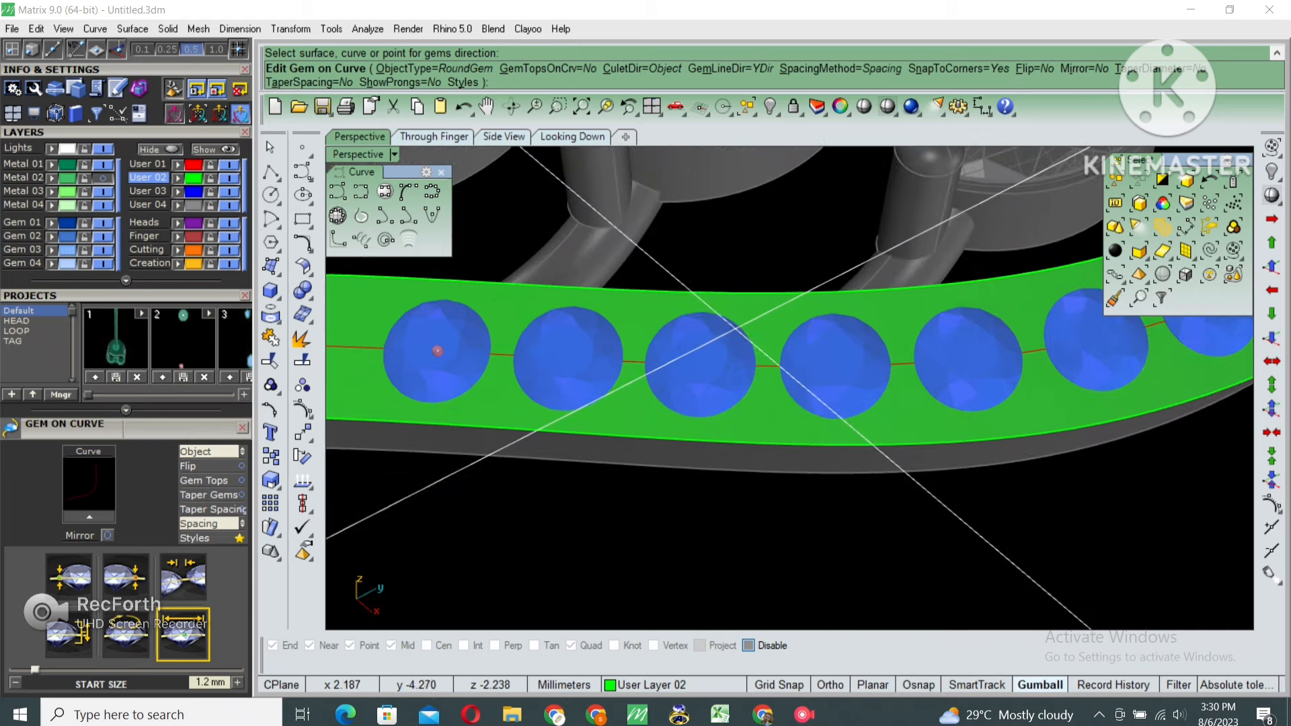
{"action": "scroll", "coordinate": [734, 329], "scroll_direction": "down", "scroll_amount": 8}
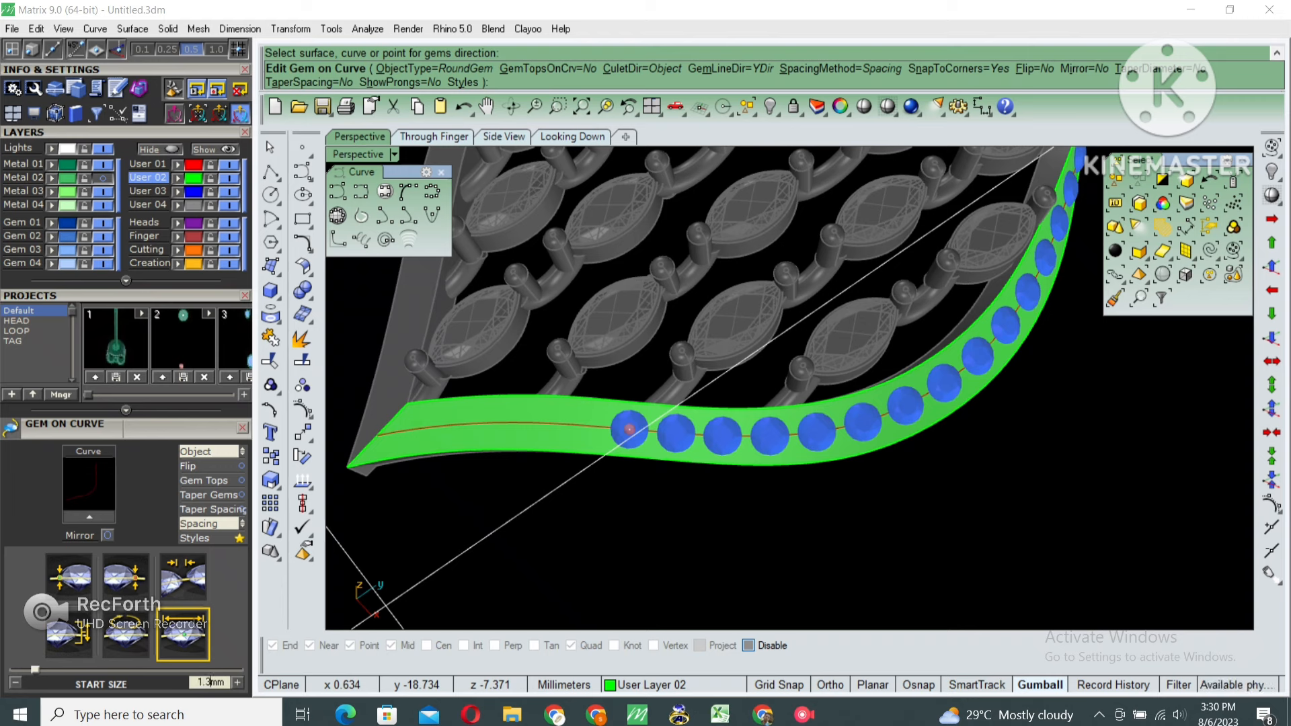
{"action": "key", "text": "Return"}
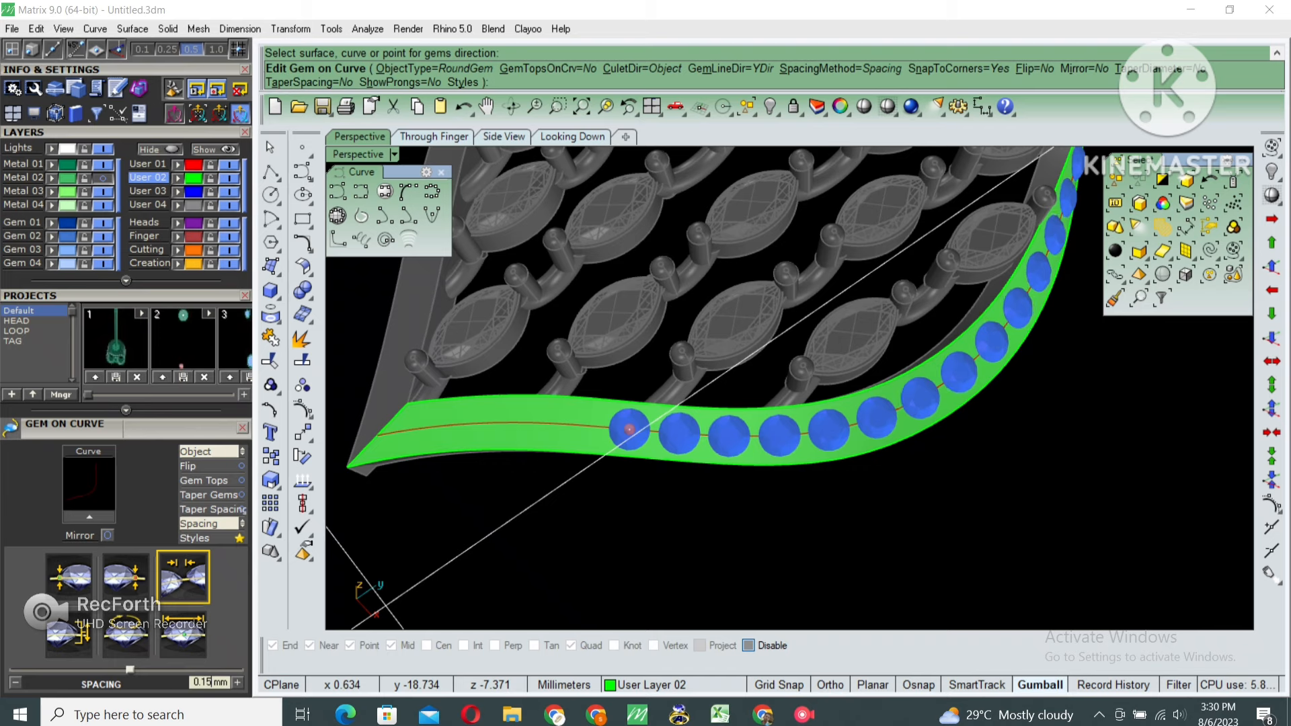
Set the gems' Z offset to 0.1 mm and their spacing method to Fixed
{"action": "left_click", "coordinate": [69, 635]}
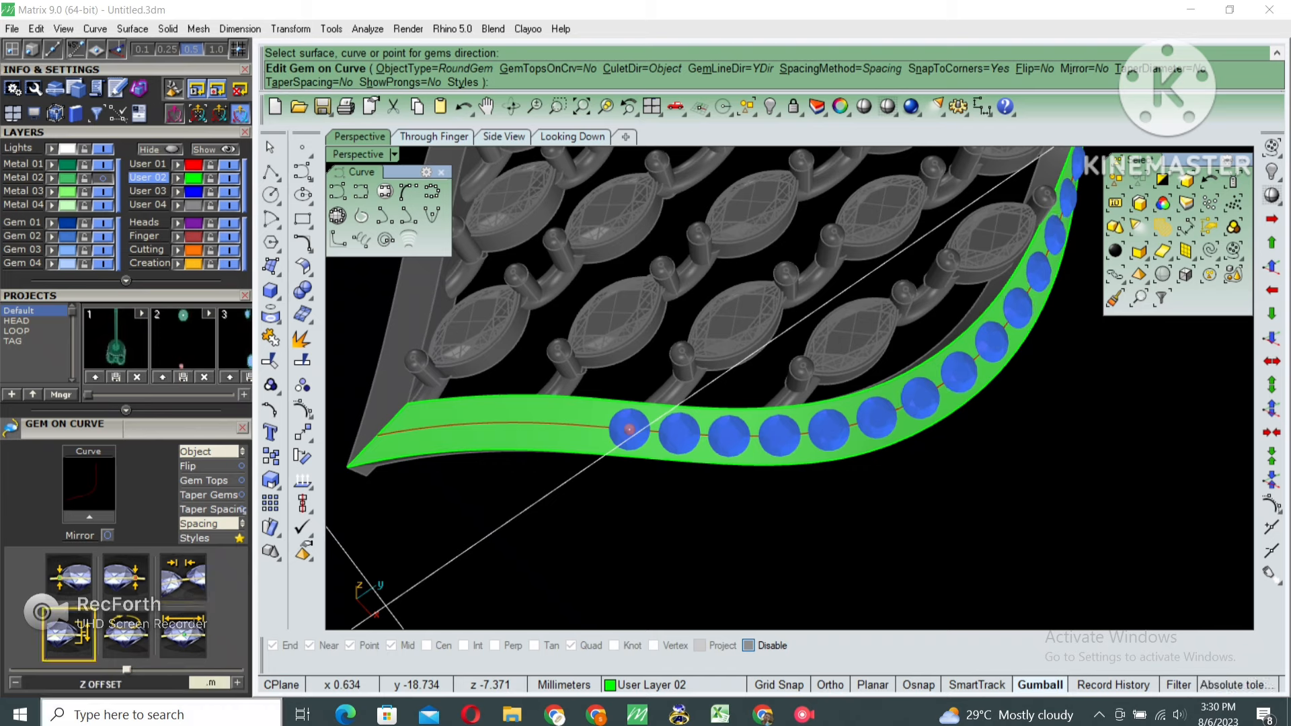
{"action": "key", "text": "Return"}
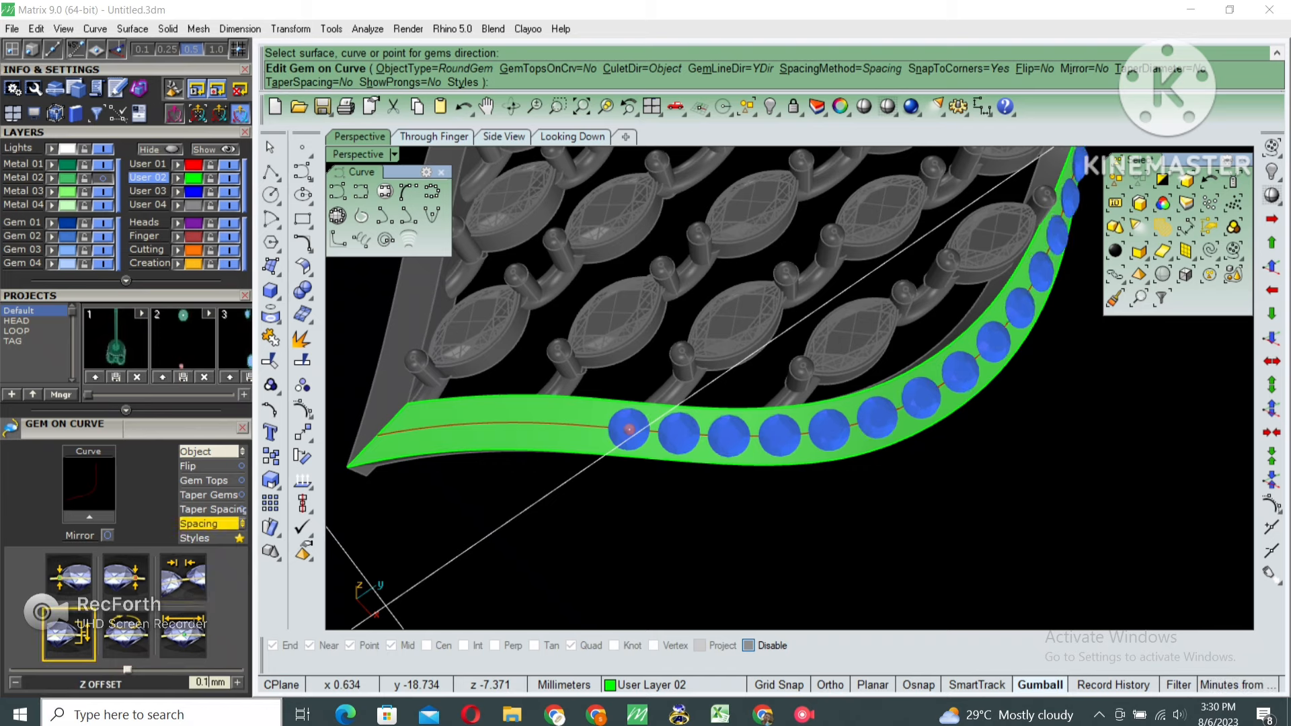
{"action": "left_click", "coordinate": [207, 524]}
{"action": "left_click", "coordinate": [207, 524]}
Extend the gem row from the frame's lower tip at 100% start position to a 38.8% end position and finish it
{"action": "scroll", "coordinate": [829, 490], "scroll_direction": "down", "scroll_amount": 6}
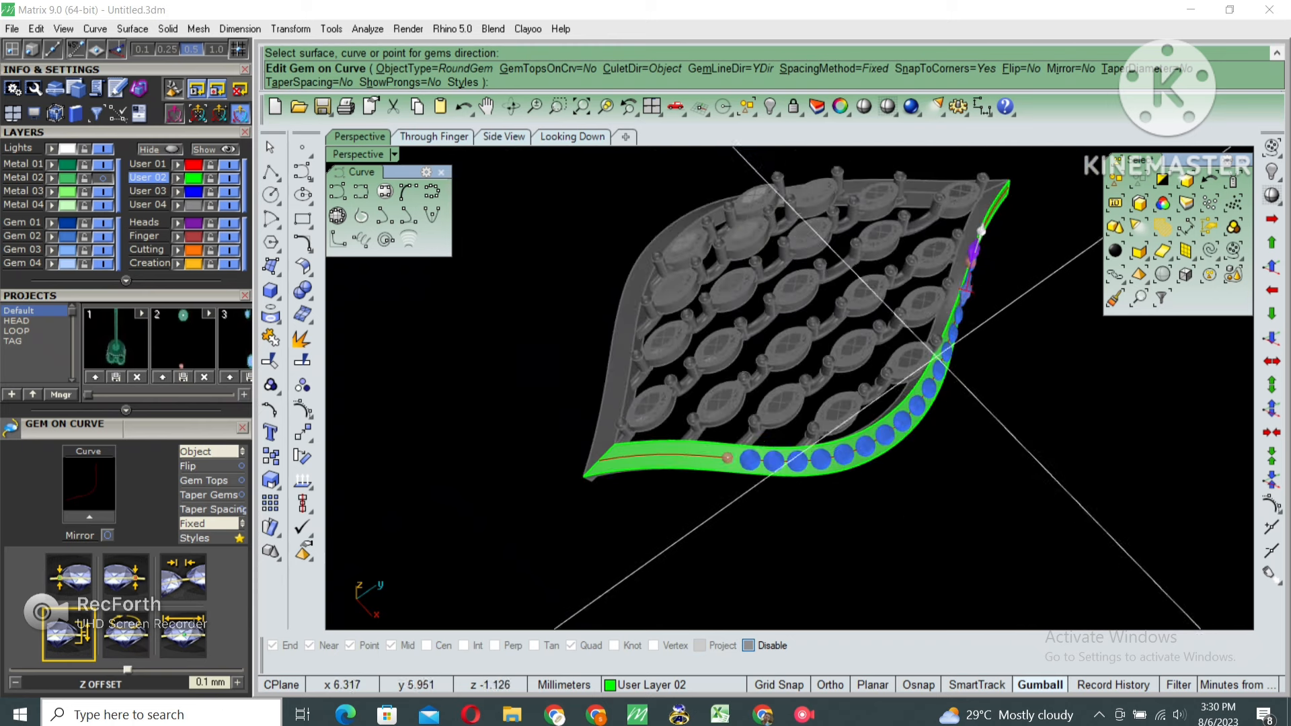
{"action": "left_click_drag", "start_coordinate": [971, 262], "coordinate": [597, 454]}
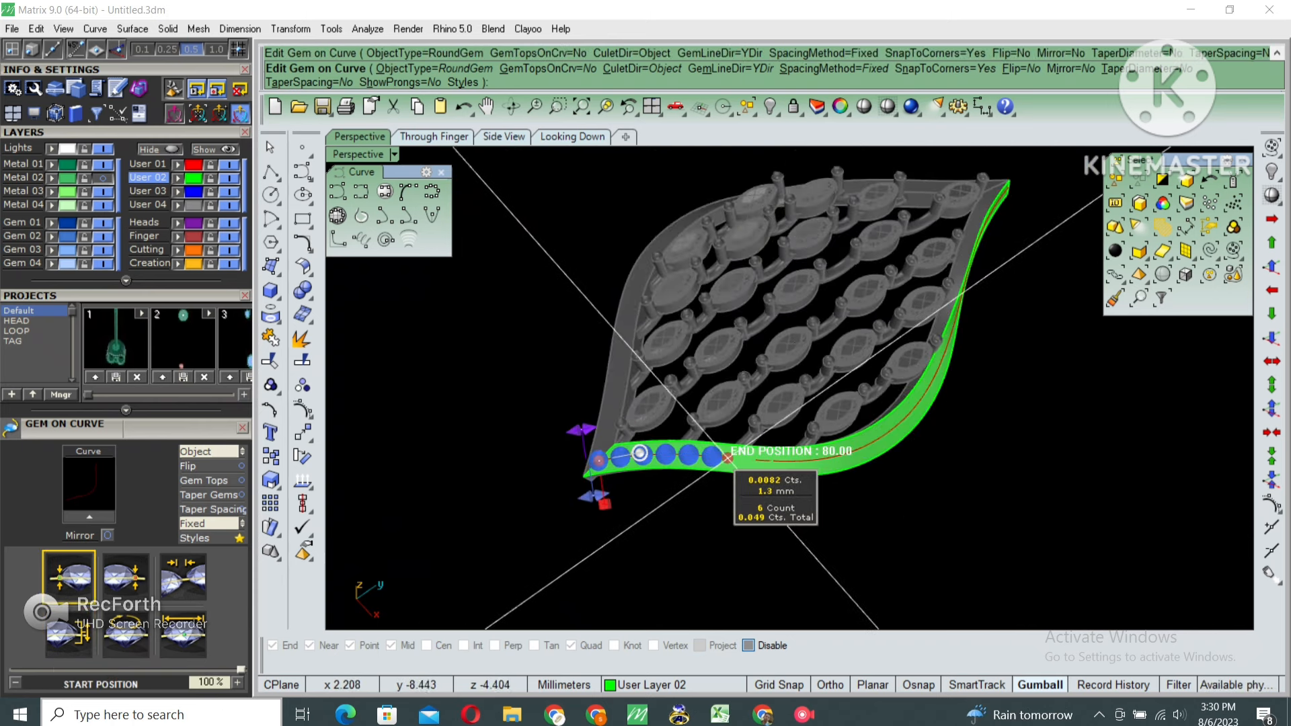
{"action": "left_click_drag", "start_coordinate": [727, 458], "coordinate": [937, 371]}
{"action": "right_click_drag", "start_coordinate": [940, 350], "coordinate": [930, 372]}
{"action": "scroll", "coordinate": [931, 372], "scroll_direction": "up", "scroll_amount": 7}
{"action": "left_click_drag", "start_coordinate": [932, 391], "coordinate": [937, 353]}
{"action": "right_click_drag", "start_coordinate": [898, 464], "coordinate": [780, 323]}
{"action": "right_click", "coordinate": [738, 326]}
Add two shared prongs between the round gems with Prong Adder
{"action": "key", "text": "F6"}
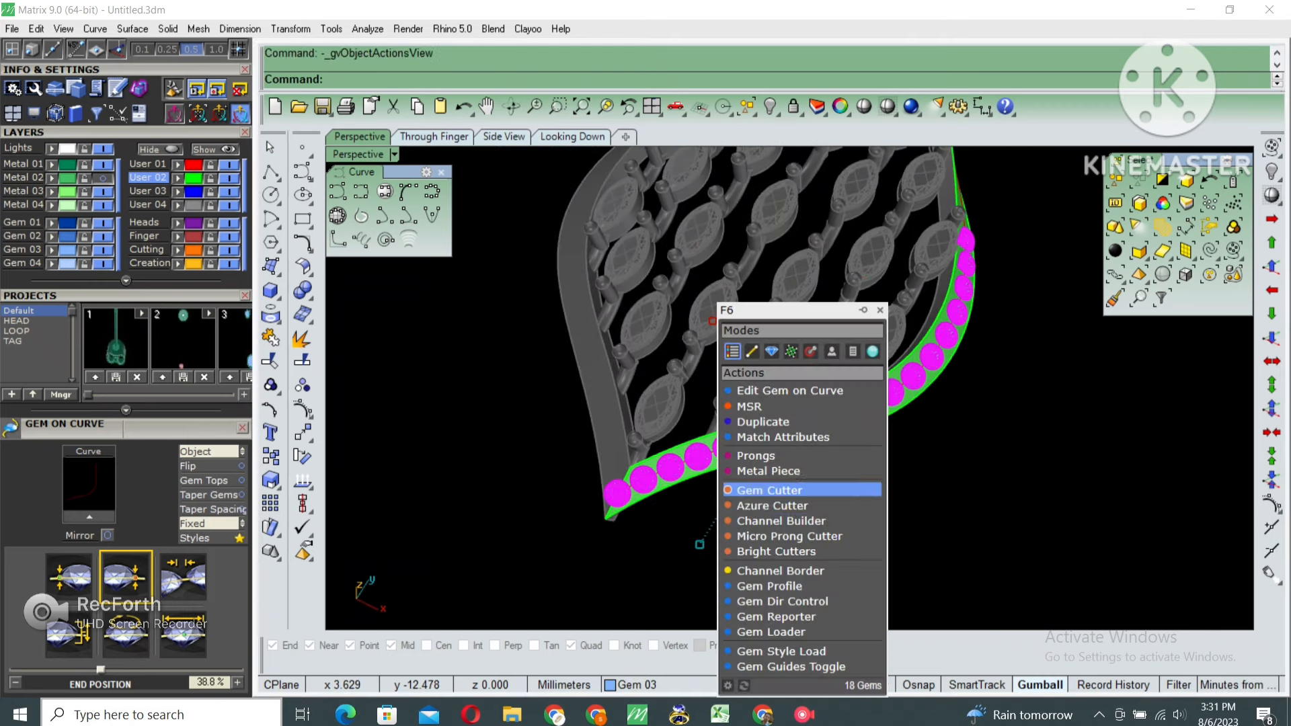
{"action": "left_click", "coordinate": [756, 456]}
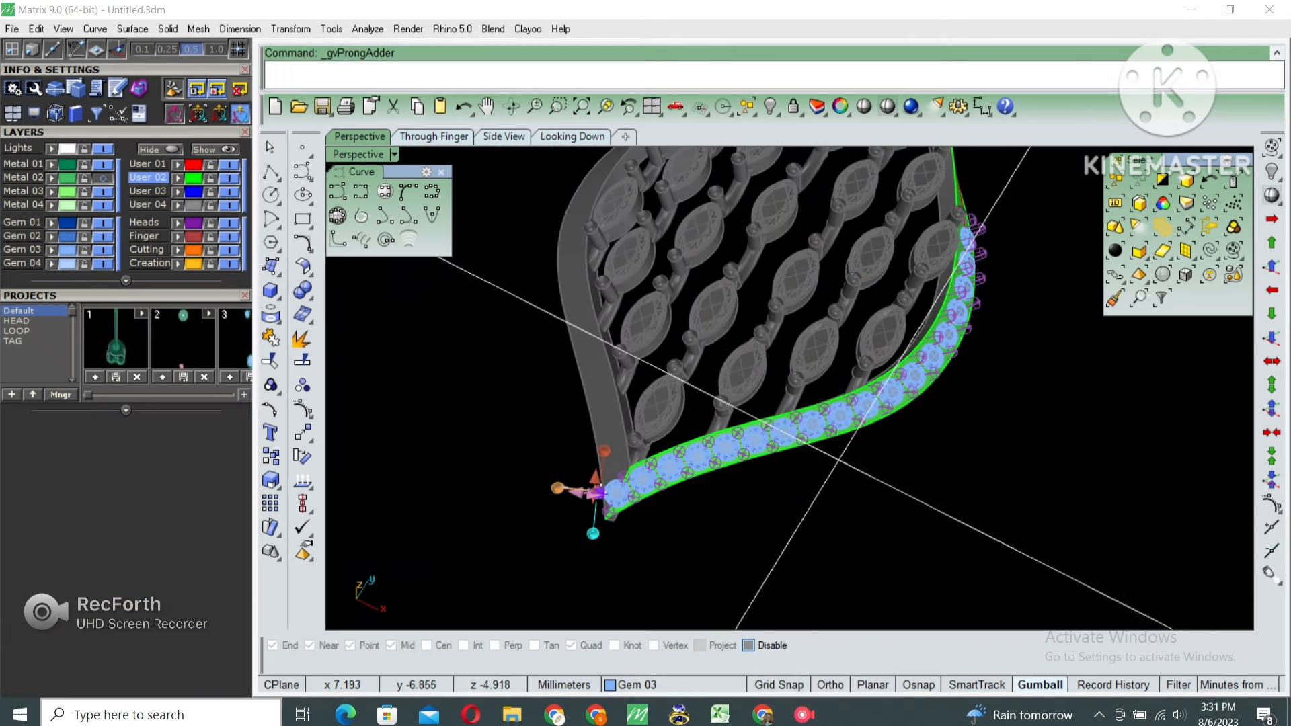
{"action": "right_click_drag", "start_coordinate": [839, 461], "coordinate": [672, 410]}
{"action": "scroll", "coordinate": [931, 430], "scroll_direction": "up", "scroll_amount": 7}
{"action": "right_click_drag", "start_coordinate": [931, 431], "coordinate": [1036, 424]}
{"action": "right_click", "coordinate": [881, 421]}
{"action": "scroll", "coordinate": [921, 396], "scroll_direction": "down", "scroll_amount": 4}
{"action": "scroll", "coordinate": [981, 404], "scroll_direction": "up", "scroll_amount": 6}
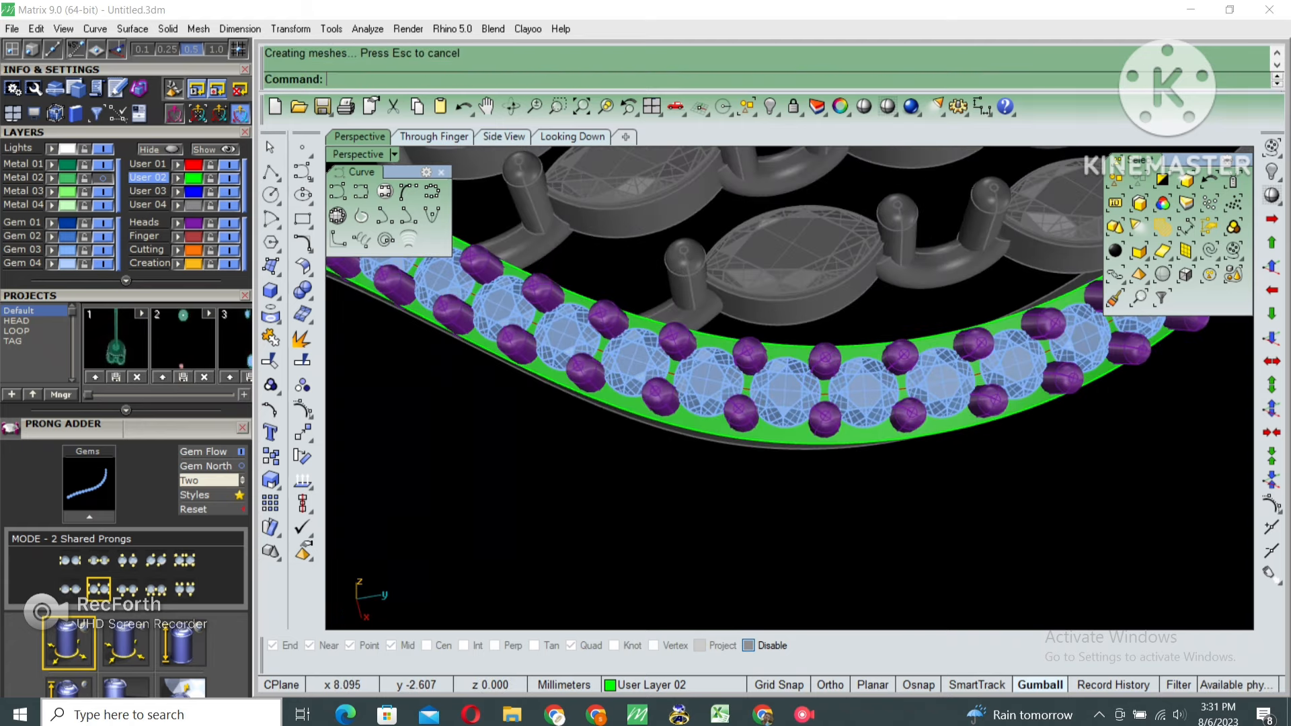
Delete all the prongs along the round gem row
{"action": "key", "text": "Delete"}
{"action": "left_click", "coordinate": [741, 413]}
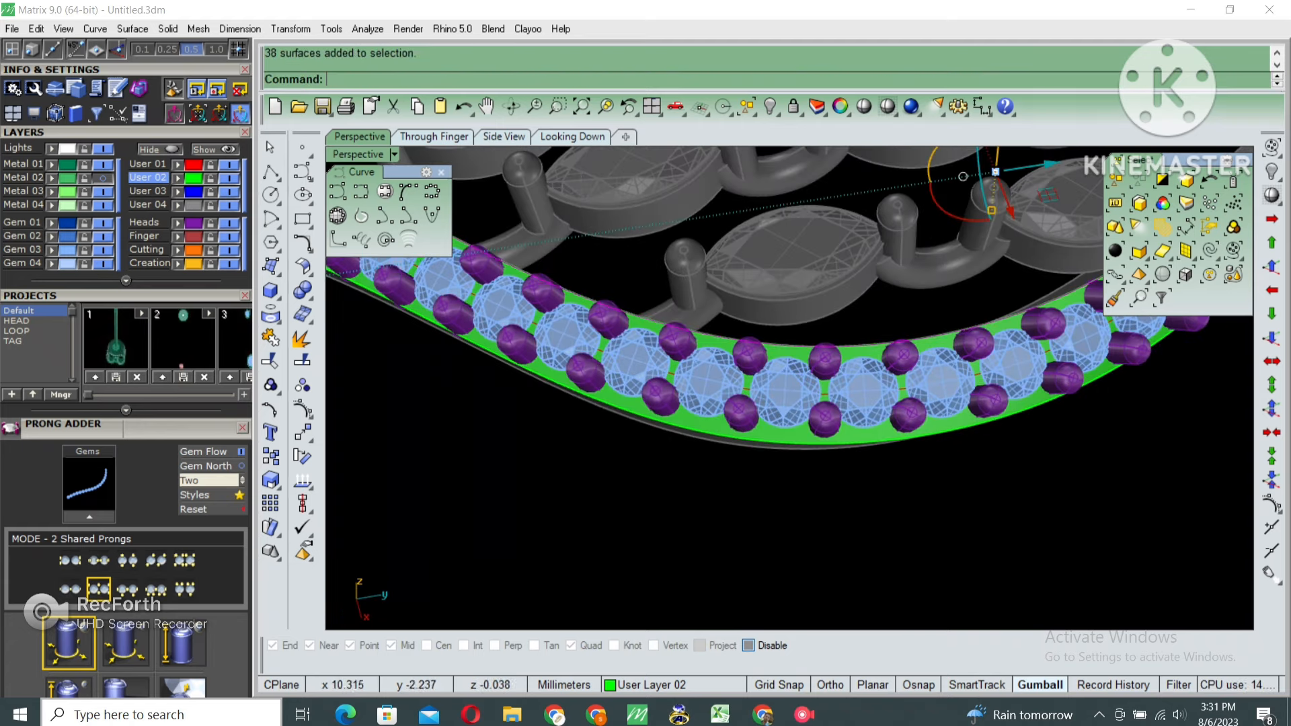
{"action": "key", "text": "Delete"}
Load the round gem row into Prong Adder and set the prong Nudge to 25
{"action": "left_click", "coordinate": [708, 382]}
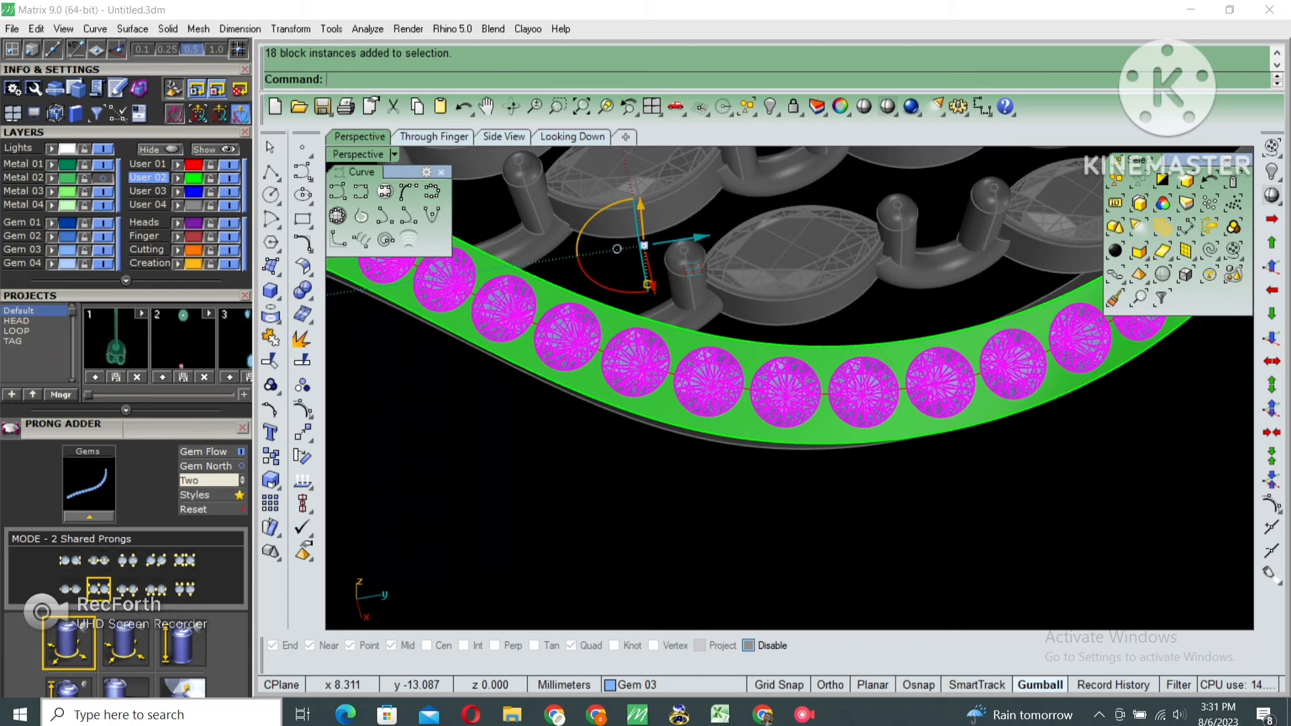
{"action": "left_click", "coordinate": [89, 517]}
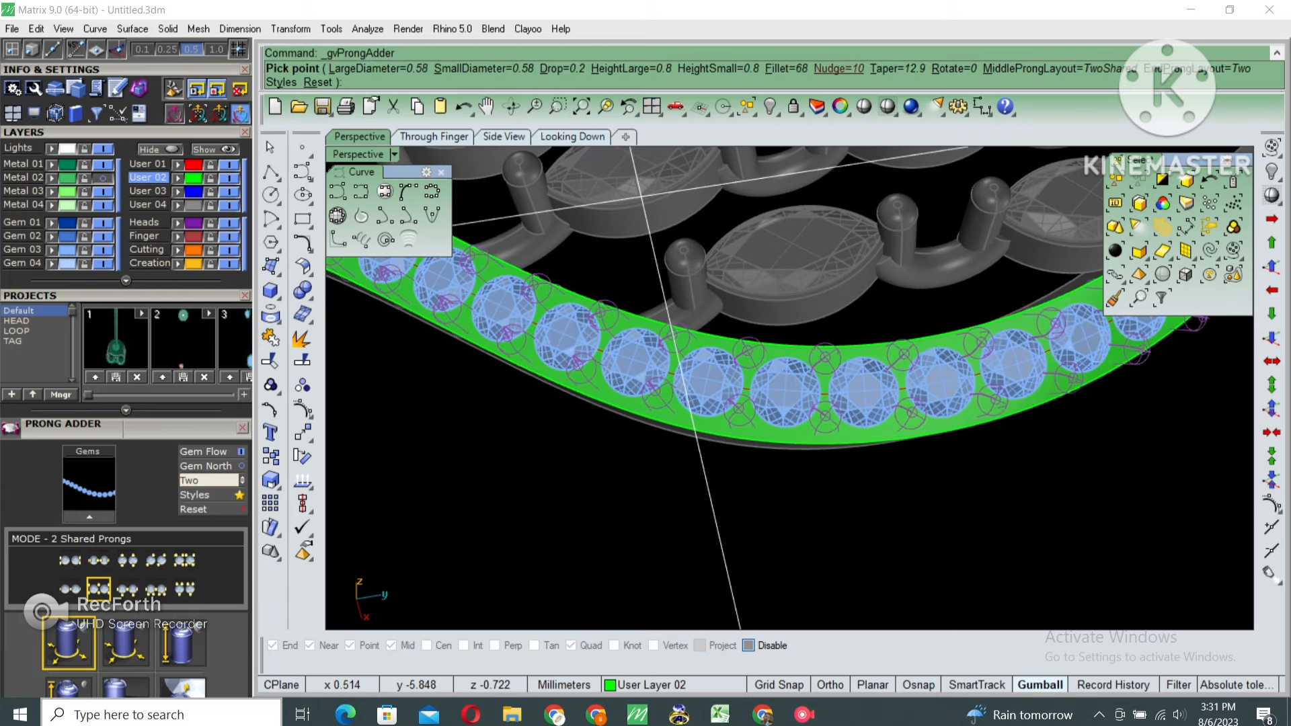
{"action": "left_click", "coordinate": [839, 69]}
{"action": "type", "text": "25"}
{"action": "key", "text": "Return"}
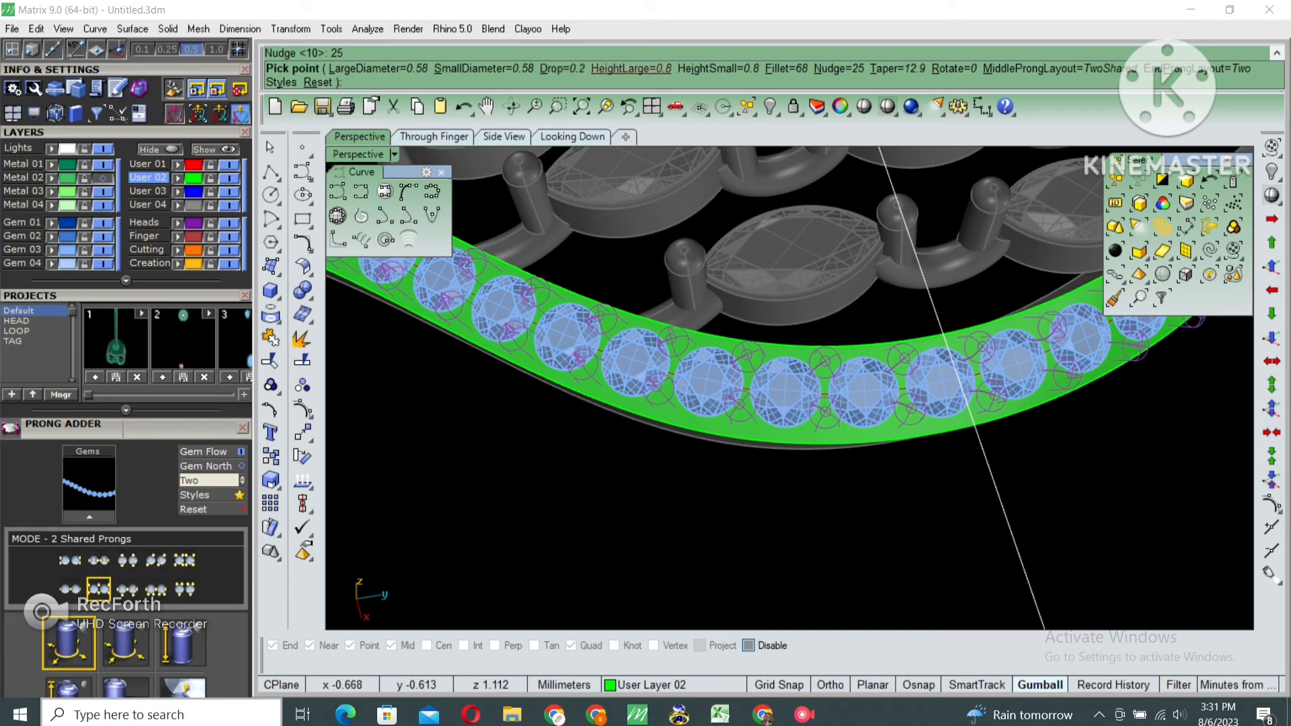
Set both the large and small prong heights to 0.7
{"action": "left_click", "coordinate": [633, 69]}
{"action": "type", "text": ".6"}
{"action": "key", "text": "Return"}
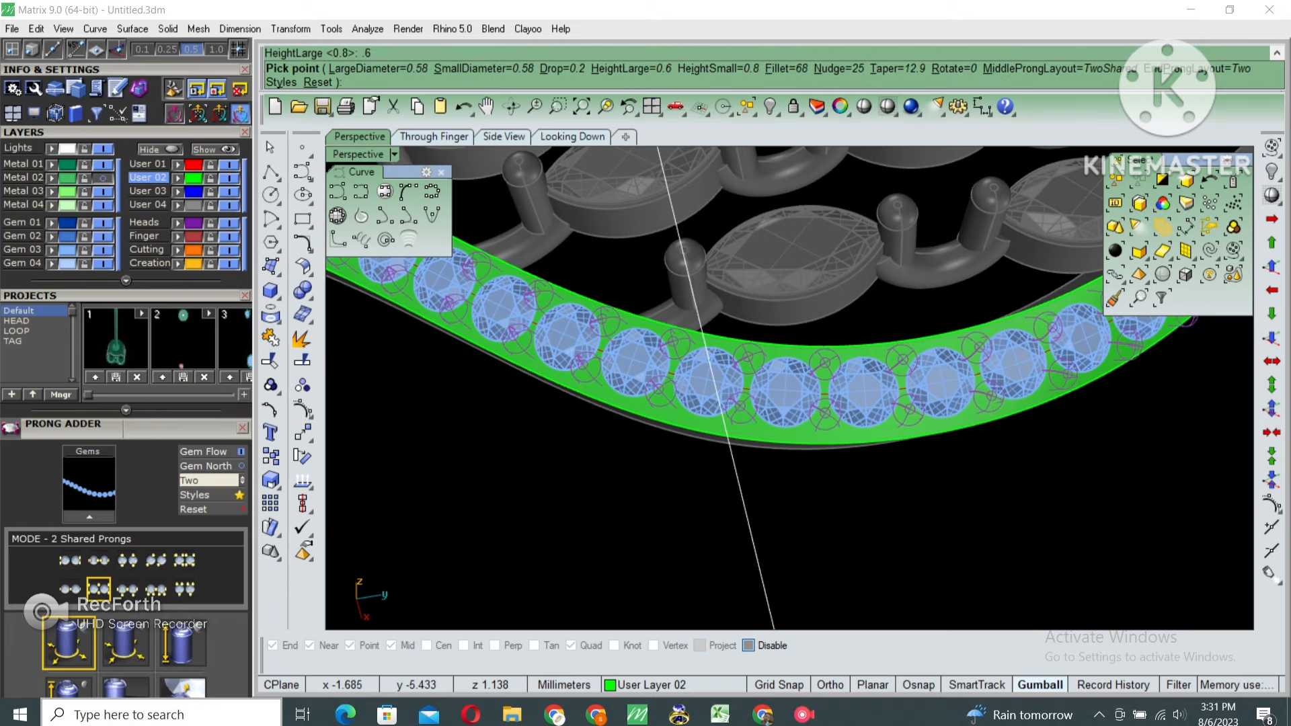
{"action": "left_click", "coordinate": [633, 69]}
{"action": "type", "text": ".7"}
{"action": "key", "text": "Return"}
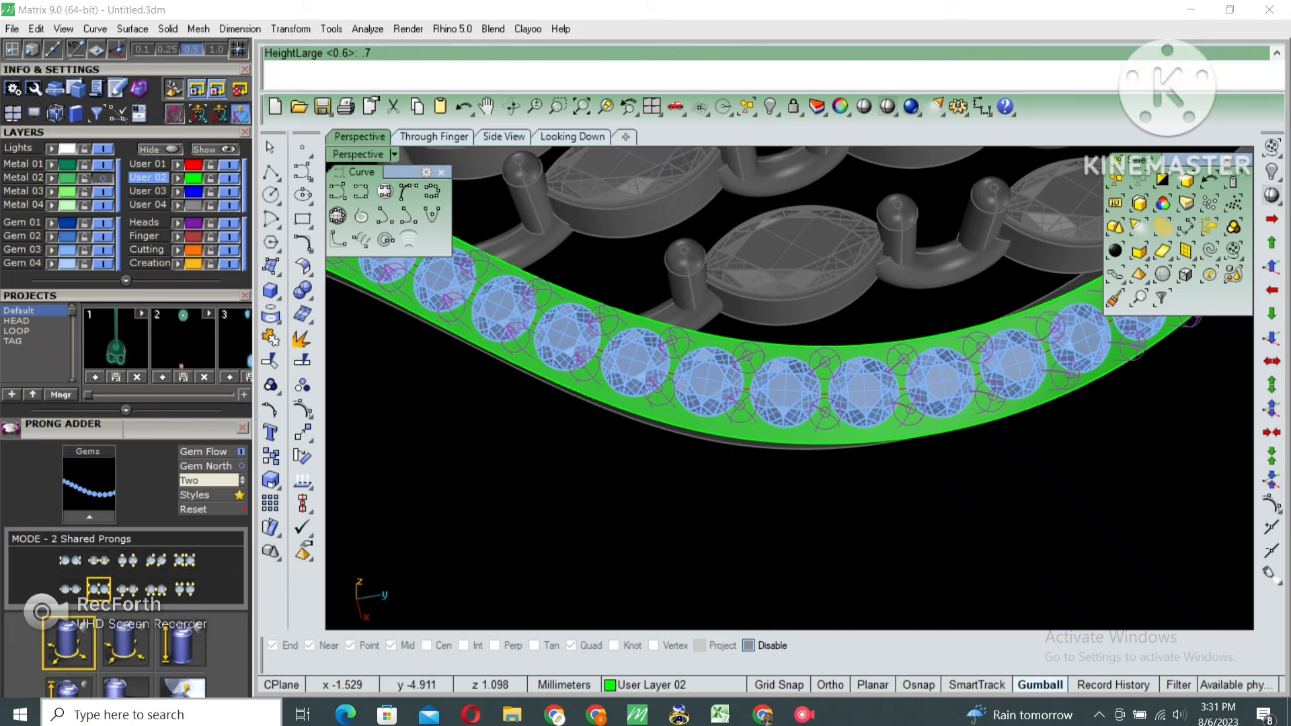
{"action": "left_click", "coordinate": [712, 54]}
{"action": "type", "text": ".7"}
{"action": "key", "text": "Return"}
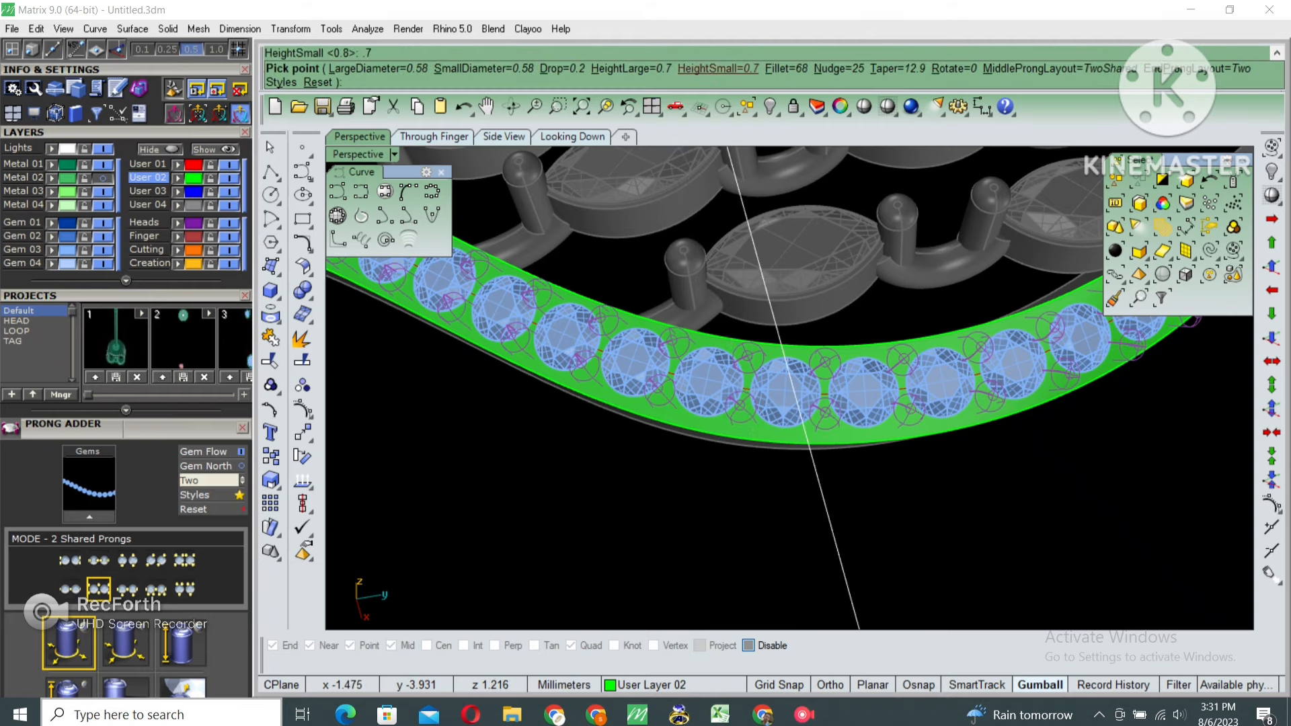
Set the large and small prong diameters to 0.6 and create the shared prongs
{"action": "left_click", "coordinate": [378, 69]}
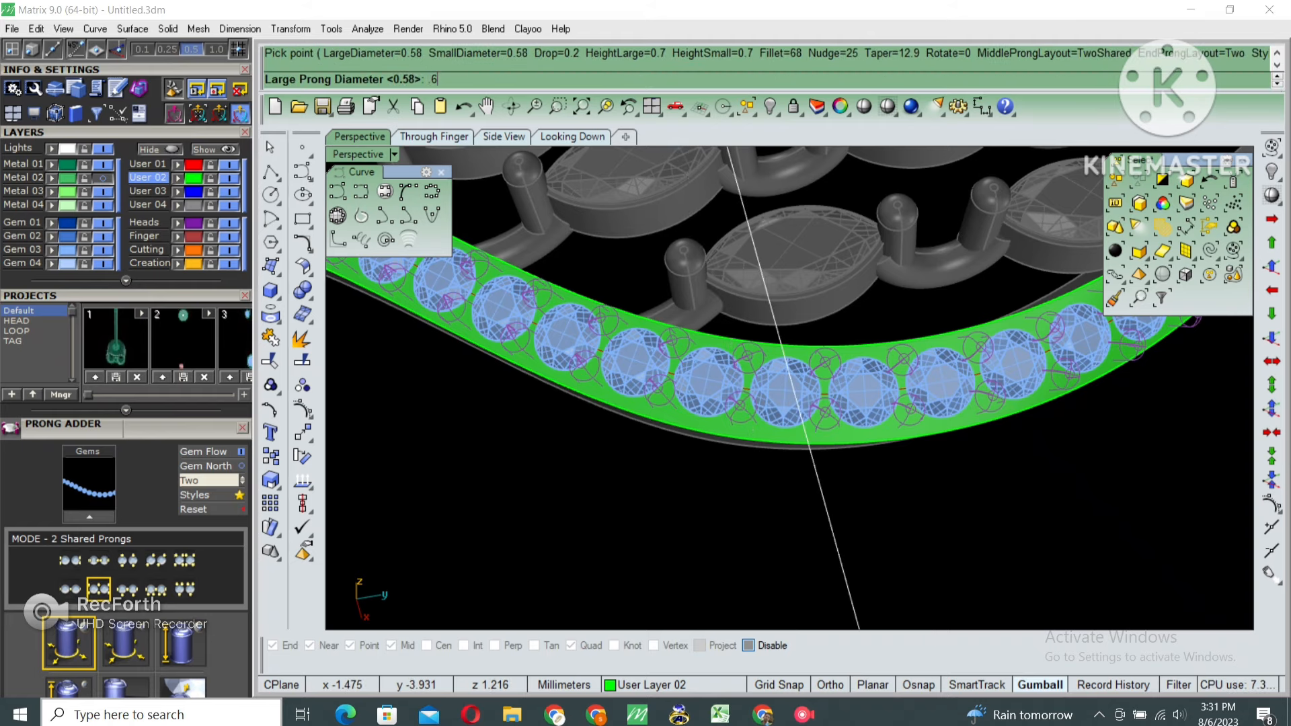
{"action": "type", "text": ".6"}
{"action": "key", "text": "Return"}
{"action": "left_click", "coordinate": [478, 68]}
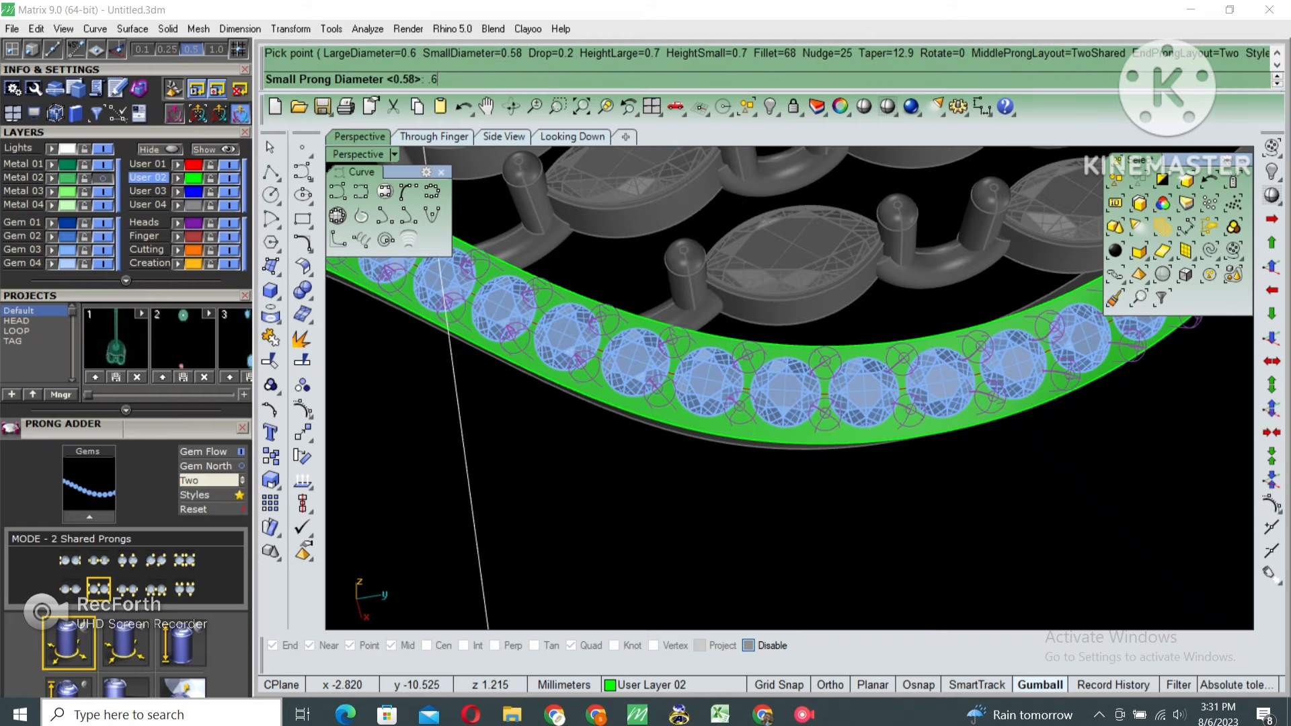
{"action": "key", "text": "Return"}
{"action": "scroll", "coordinate": [820, 353], "scroll_direction": "down", "scroll_amount": 6}
{"action": "right_click_drag", "start_coordinate": [821, 353], "coordinate": [790, 387]}
{"action": "key", "text": "Return"}
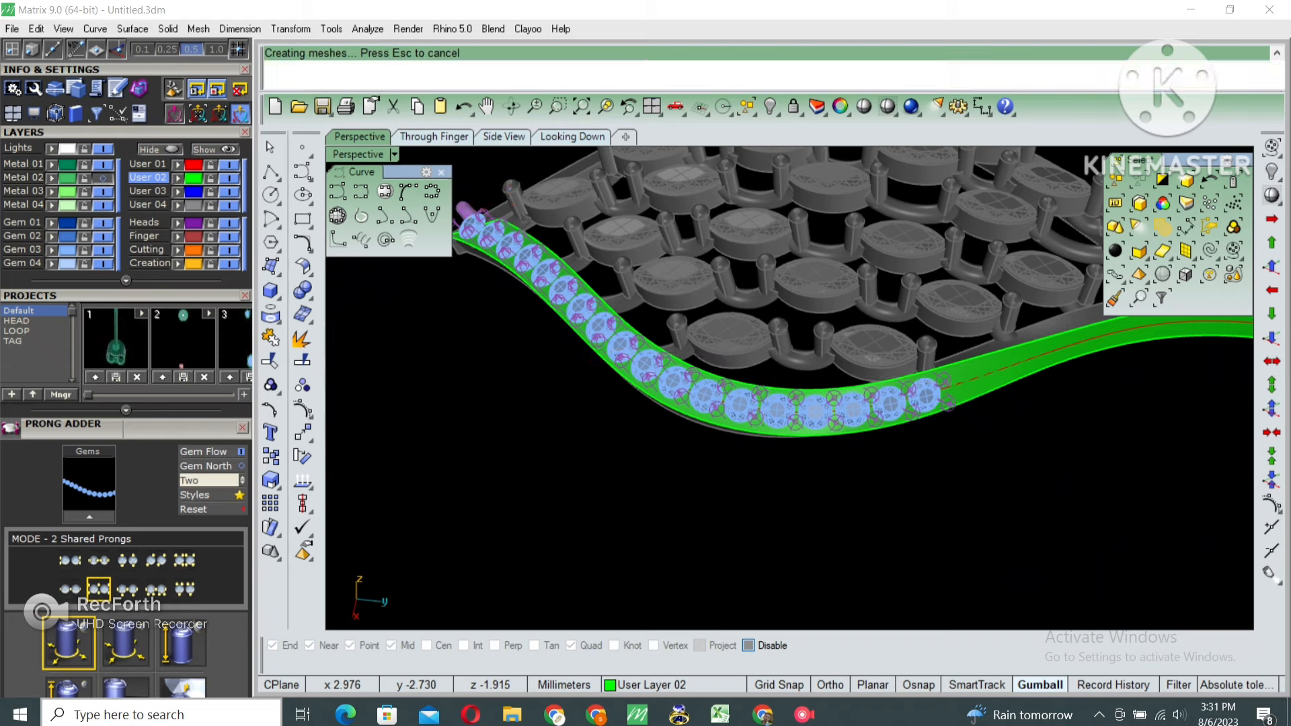
Remove the prong overhanging the frame's inner side at the lower tip from its group and delete it
{"action": "right_click_drag", "start_coordinate": [625, 336], "coordinate": [740, 424]}
{"action": "scroll", "coordinate": [713, 457], "scroll_direction": "up", "scroll_amount": 12}
{"action": "key", "text": "Return"}
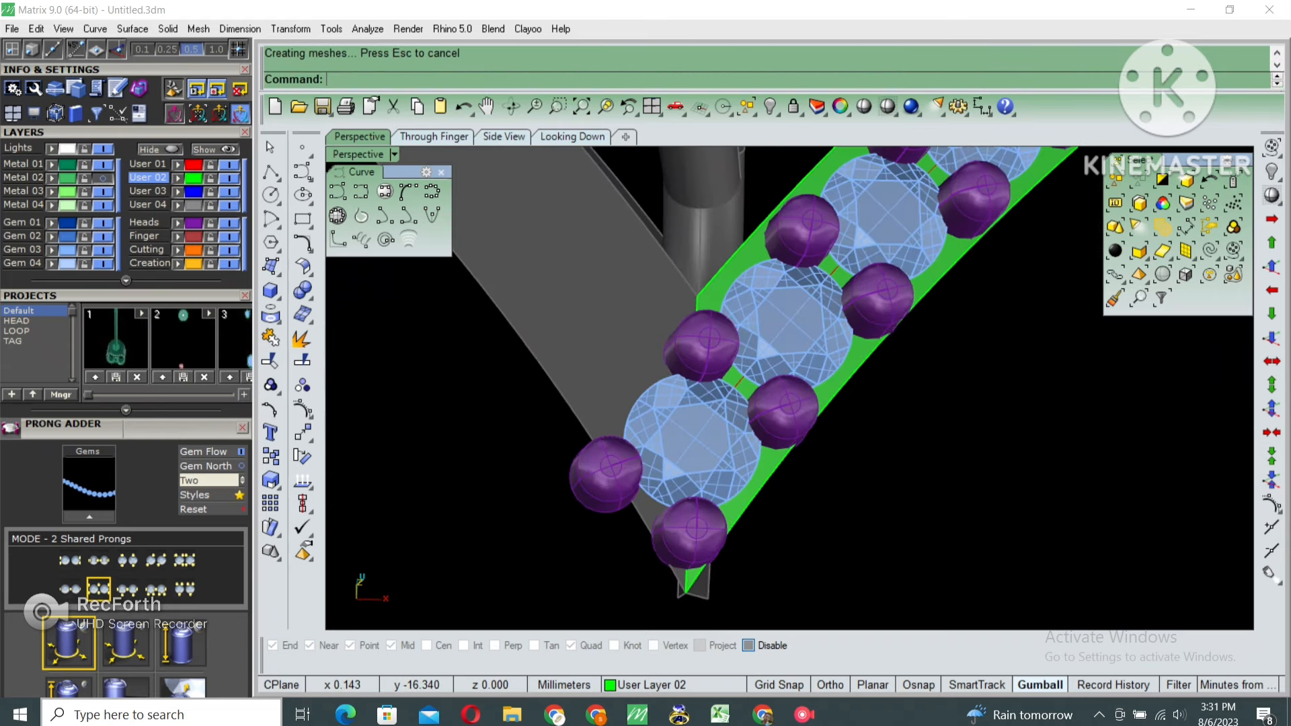
{"action": "type", "text": "rg"}
{"action": "key", "text": "Return"}
{"action": "left_click", "coordinate": [609, 471]}
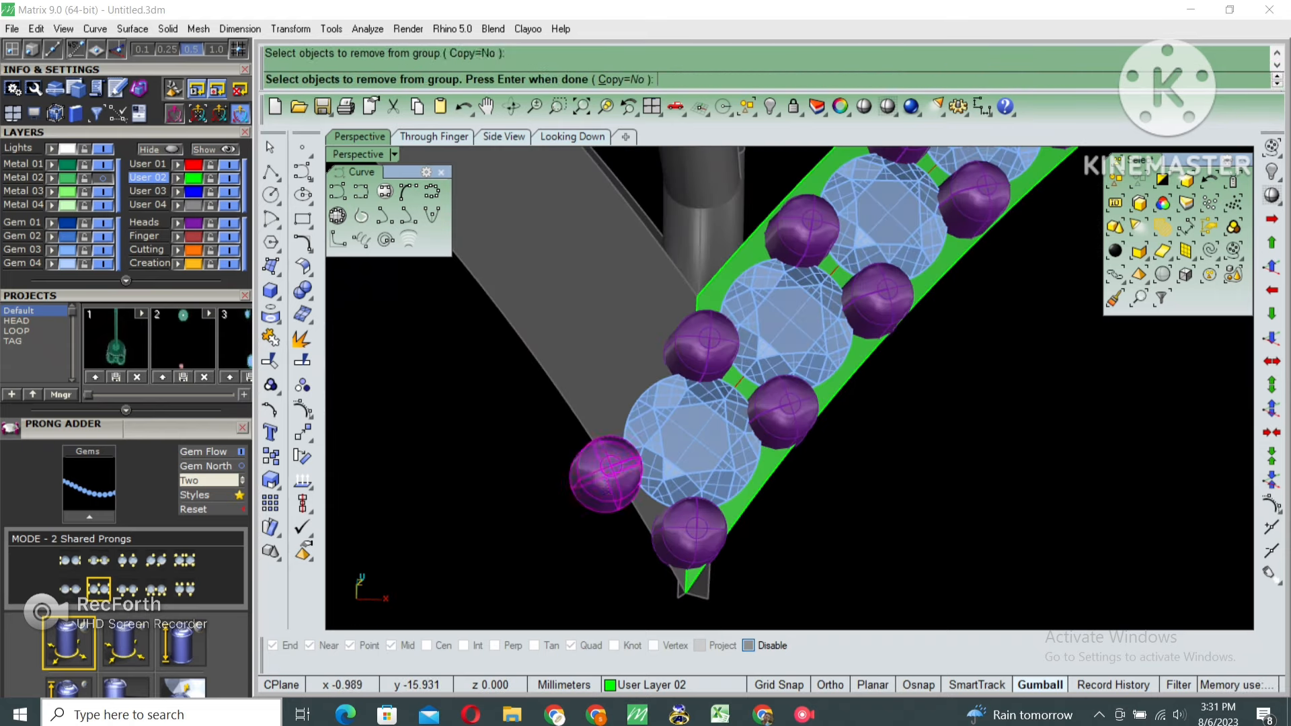
{"action": "key", "text": "Return"}
{"action": "left_click", "coordinate": [609, 470]}
{"action": "key", "text": "Delete"}
Delete the extracted green surface lying on the frame beneath the gem row
{"action": "right_click_drag", "start_coordinate": [706, 437], "coordinate": [672, 376]}
{"action": "left_click", "coordinate": [763, 464]}
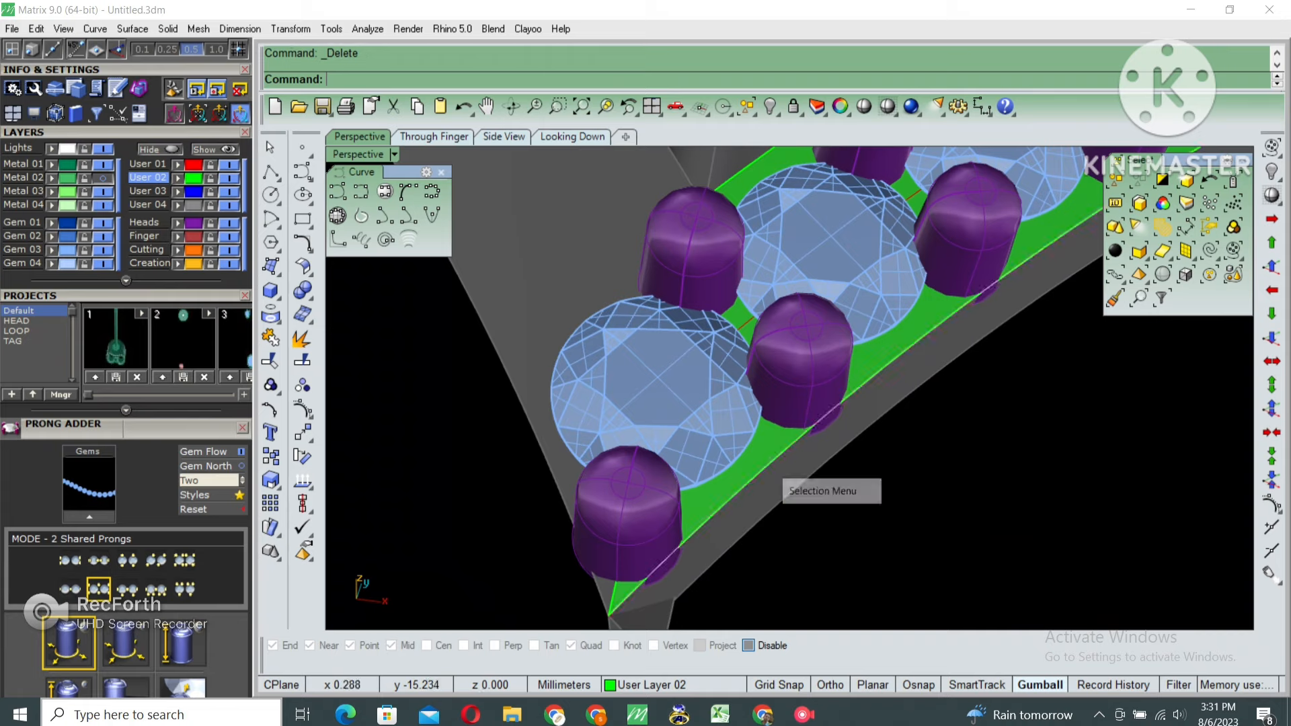
{"action": "left_click", "coordinate": [817, 510]}
{"action": "key", "text": "Delete"}
{"action": "right_click_drag", "start_coordinate": [817, 457], "coordinate": [828, 525]}
{"action": "scroll", "coordinate": [827, 525], "scroll_direction": "down", "scroll_amount": 5}
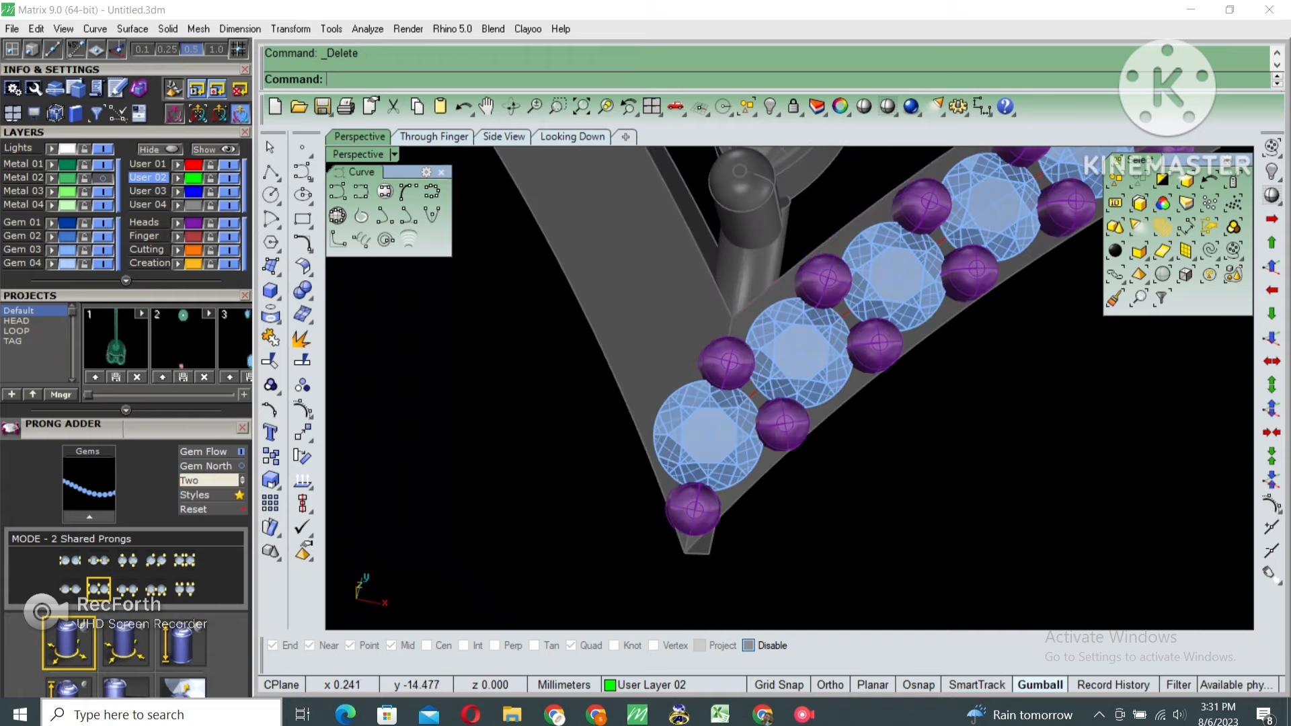
Unlock the rest of the model and create cutters for the round gem row with Gem Cutter
{"action": "right_click_drag", "start_coordinate": [720, 471], "coordinate": [729, 393]}
{"action": "key", "text": "Return"}
{"action": "left_click", "coordinate": [800, 353]}
{"action": "scroll", "coordinate": [730, 393], "scroll_direction": "down", "scroll_amount": 3}
{"action": "key", "text": "F6"}
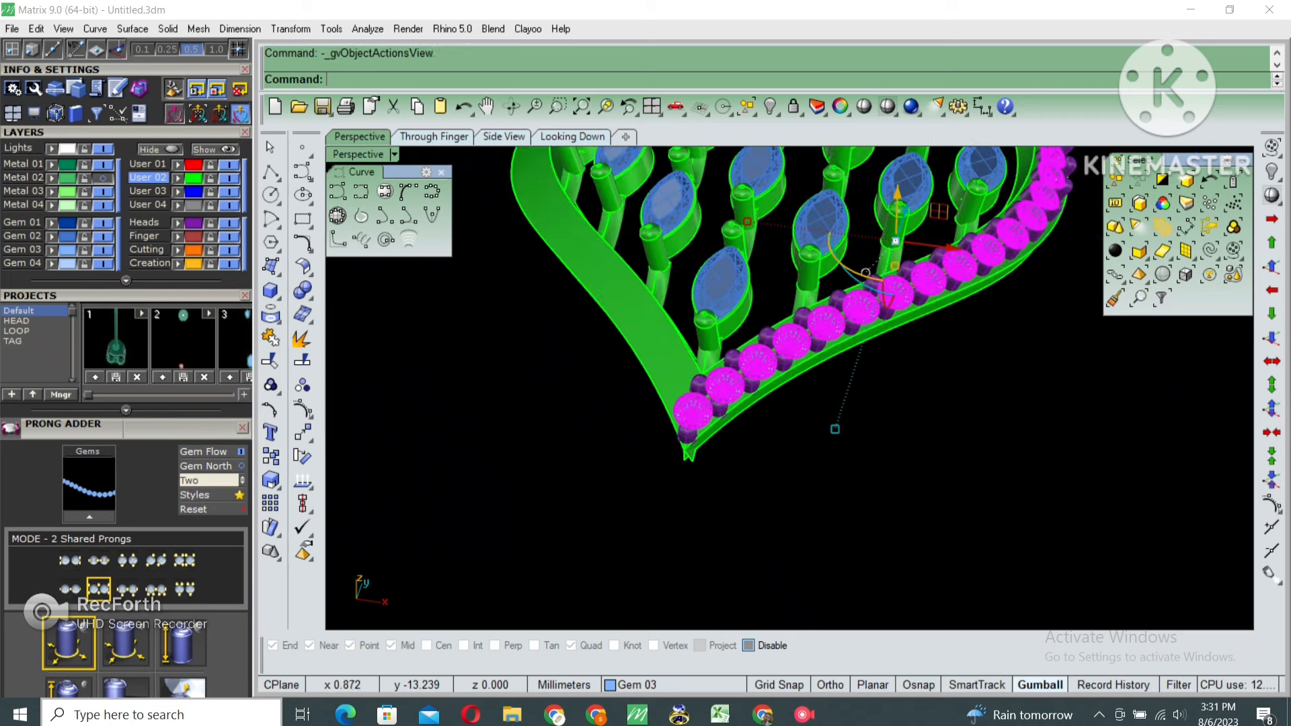
{"action": "left_click", "coordinate": [786, 490]}
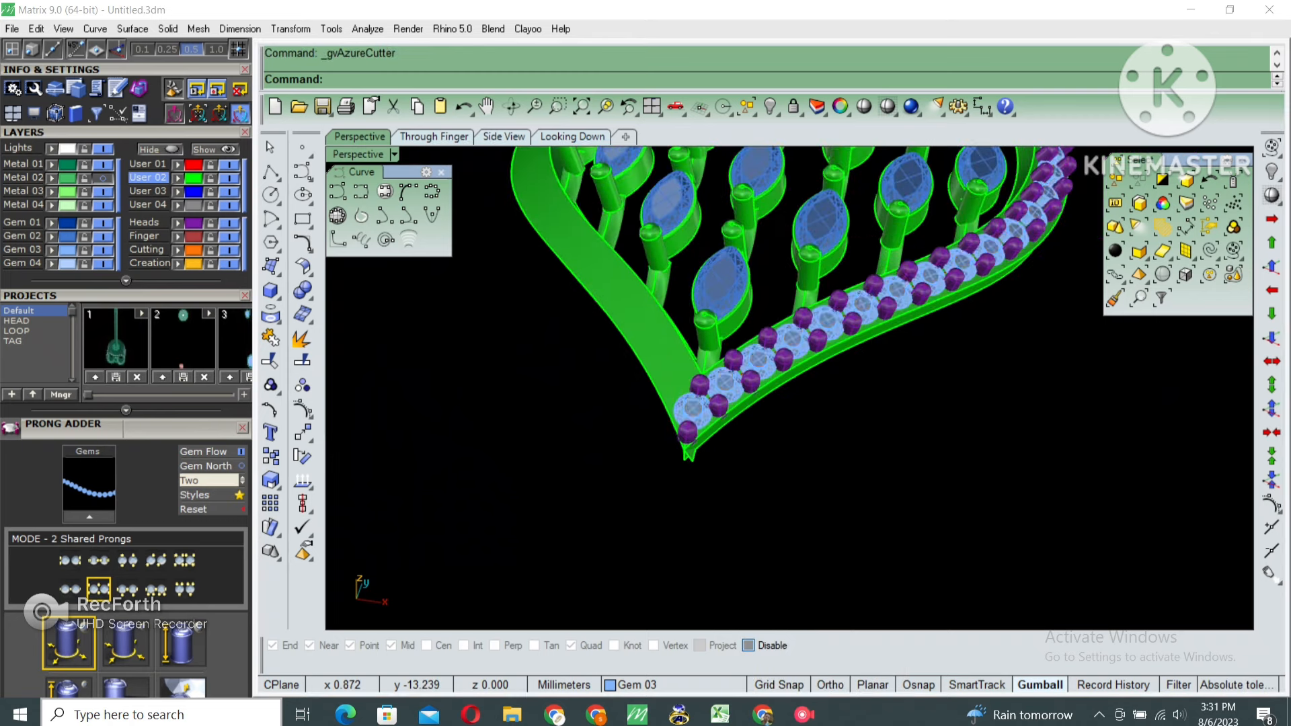
{"action": "right_click", "coordinate": [809, 468]}
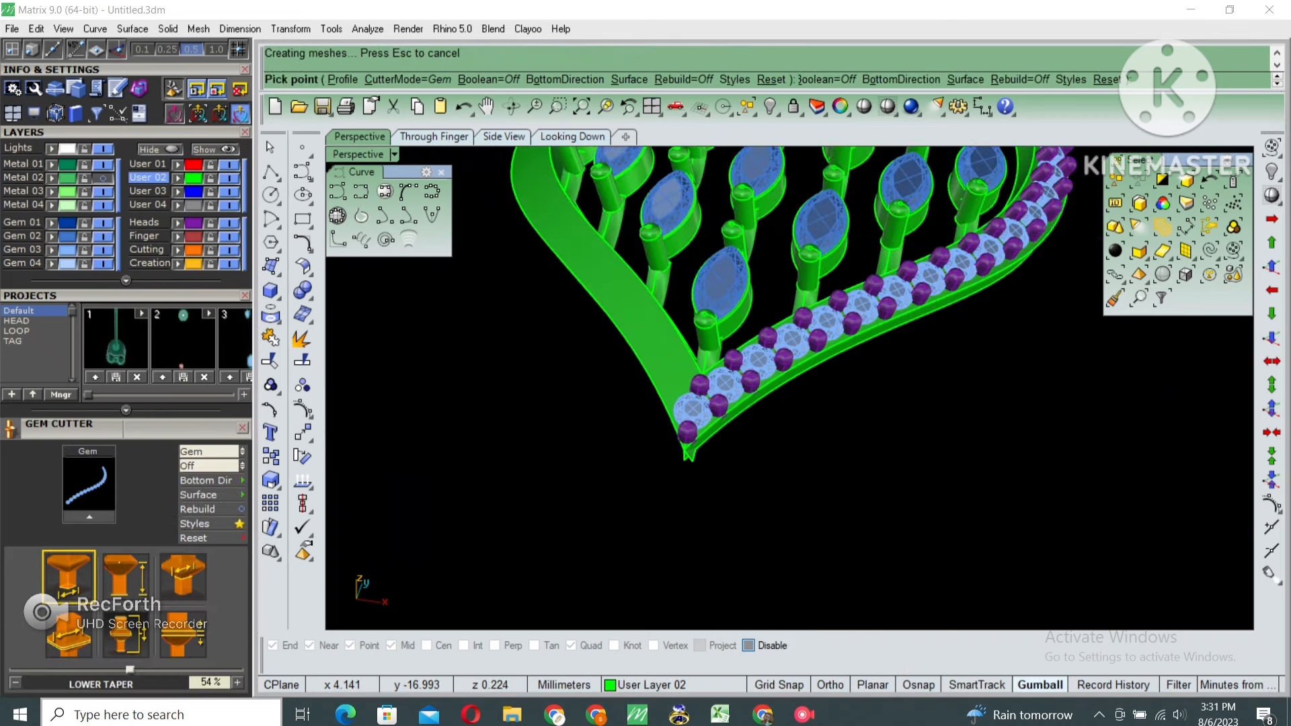
Subtract the gem cutters from the gem-set half of the frame with Boolean Difference
{"action": "right_click_drag", "start_coordinate": [809, 469], "coordinate": [797, 242]}
{"action": "scroll", "coordinate": [791, 424], "scroll_direction": "up", "scroll_amount": 4}
{"action": "left_click", "coordinate": [791, 424]}
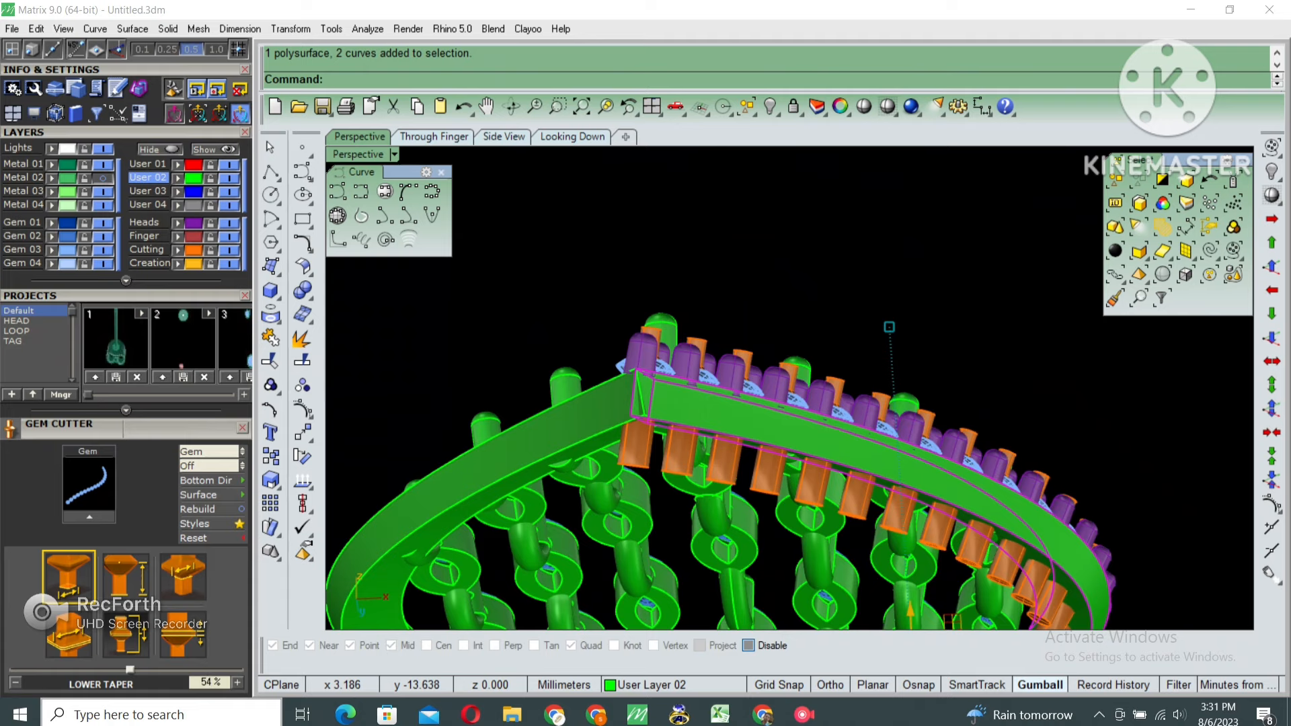
{"action": "type", "text": "bd"}
{"action": "key", "text": "Return"}
{"action": "left_click", "coordinate": [725, 460]}
{"action": "key", "text": "Return"}
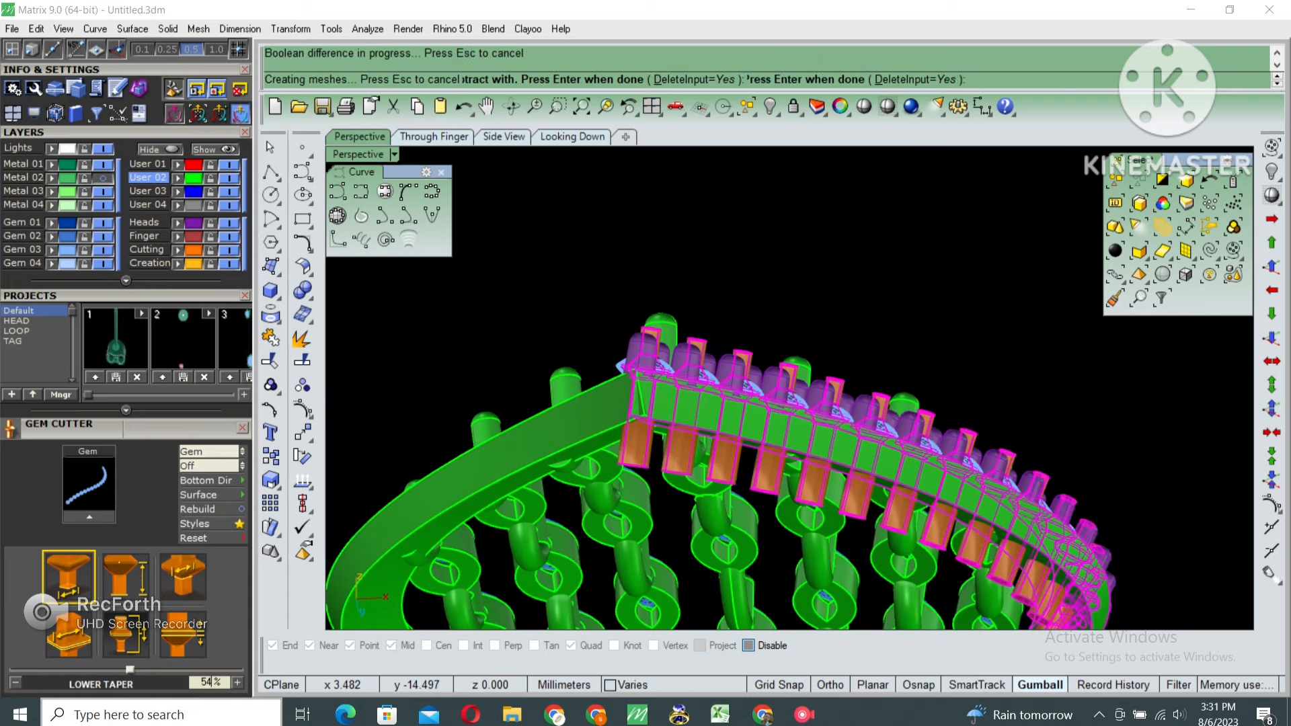
Delete the opposite half of the frame that has no round gems
{"action": "left_click", "coordinate": [584, 420]}
{"action": "scroll", "coordinate": [681, 461], "scroll_direction": "down", "scroll_amount": 2}
{"action": "key", "text": "Delete"}
{"action": "right_click_drag", "start_coordinate": [673, 289], "coordinate": [673, 491]}
{"action": "scroll", "coordinate": [646, 451], "scroll_direction": "up", "scroll_amount": 4}
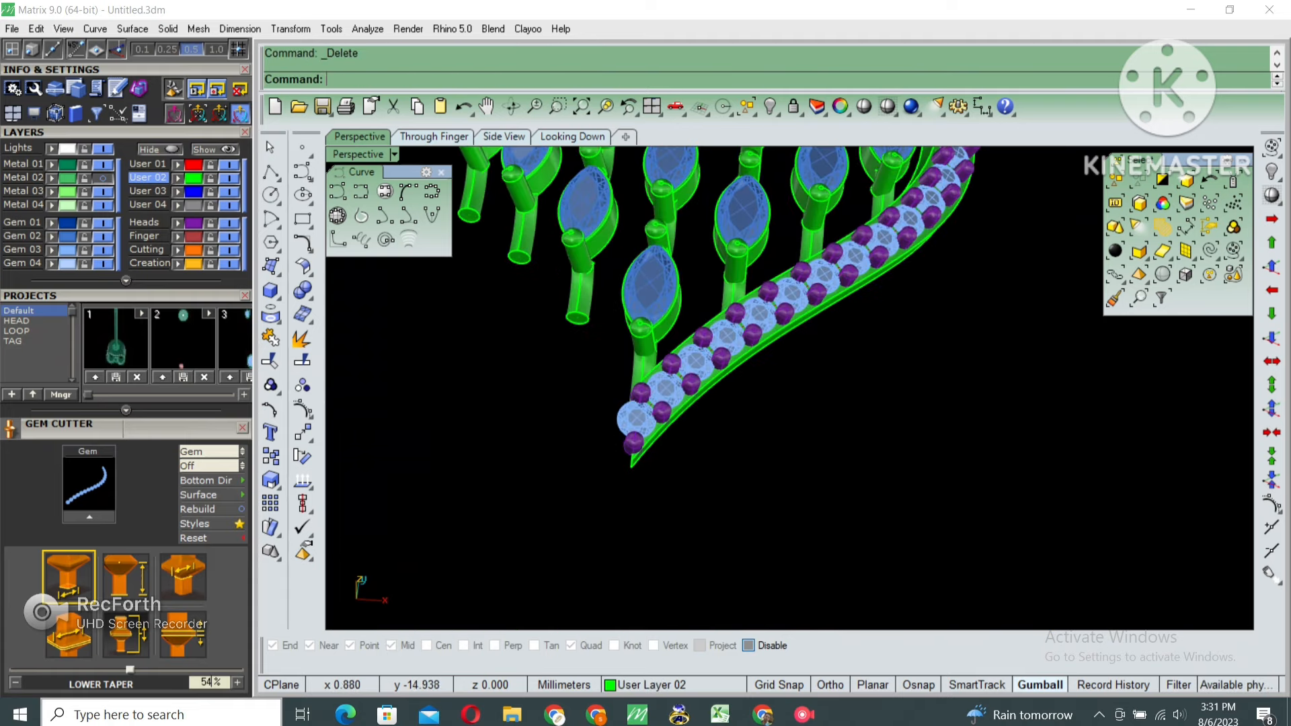
Mirror a copy of the cut frame half with its round gems and prongs across the centre line
{"action": "scroll", "coordinate": [686, 309], "scroll_direction": "up", "scroll_amount": 3}
{"action": "scroll", "coordinate": [686, 309], "scroll_direction": "down", "scroll_amount": 8}
{"action": "type", "text": "mi"}
{"action": "key", "text": "Return"}
{"action": "left_click", "coordinate": [683, 542]}
{"action": "key", "text": "Escape"}
Remove the overlapping prong at the frame's lower tip from its group
{"action": "scroll", "coordinate": [570, 495], "scroll_direction": "up", "scroll_amount": 5}
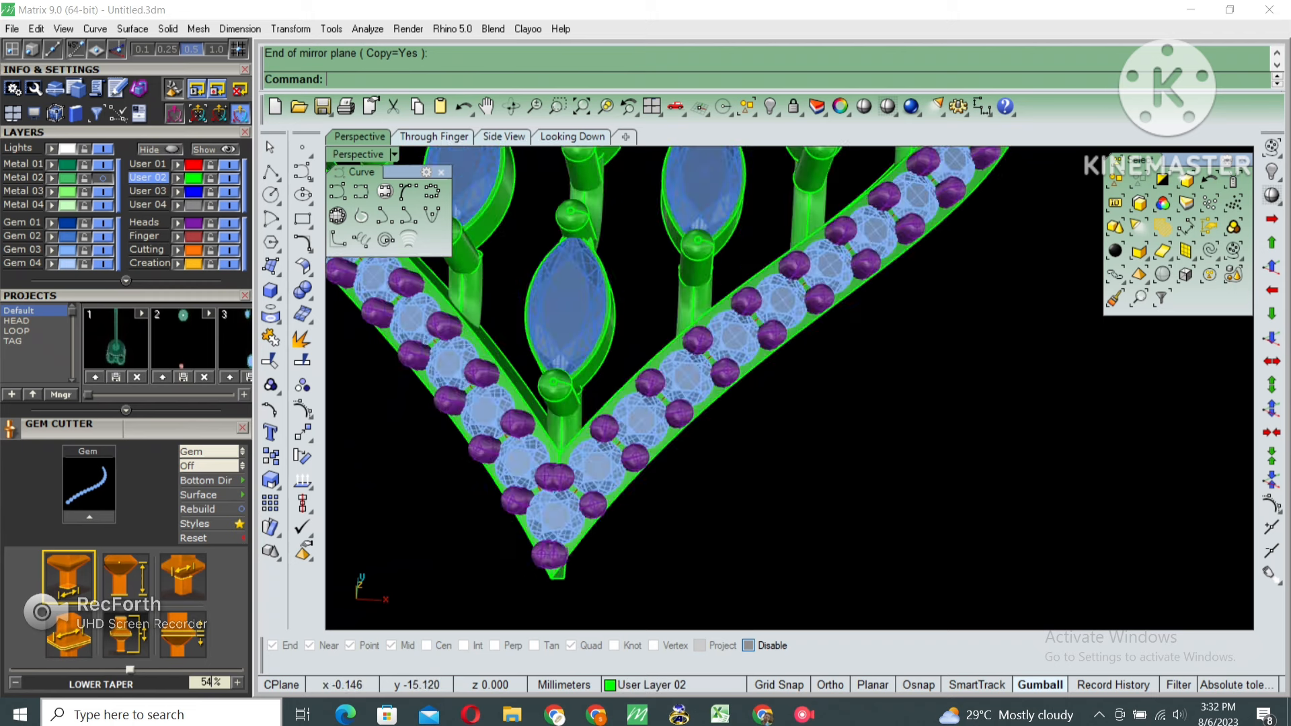
{"action": "right_click_drag", "start_coordinate": [571, 495], "coordinate": [585, 470]}
{"action": "scroll", "coordinate": [585, 532], "scroll_direction": "up", "scroll_amount": 4}
{"action": "scroll", "coordinate": [584, 508], "scroll_direction": "up", "scroll_amount": 3}
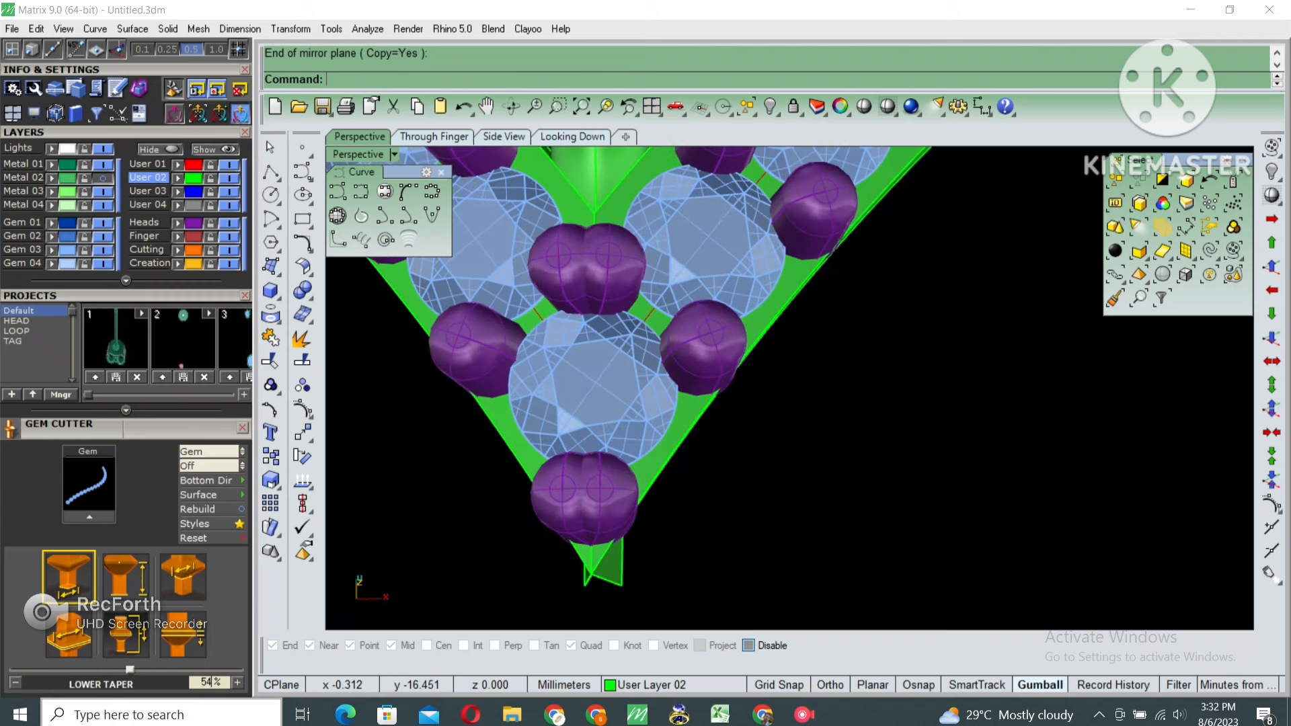
{"action": "type", "text": "rg"}
{"action": "key", "text": "Return"}
{"action": "left_click", "coordinate": [576, 503]}
{"action": "key", "text": "Return"}
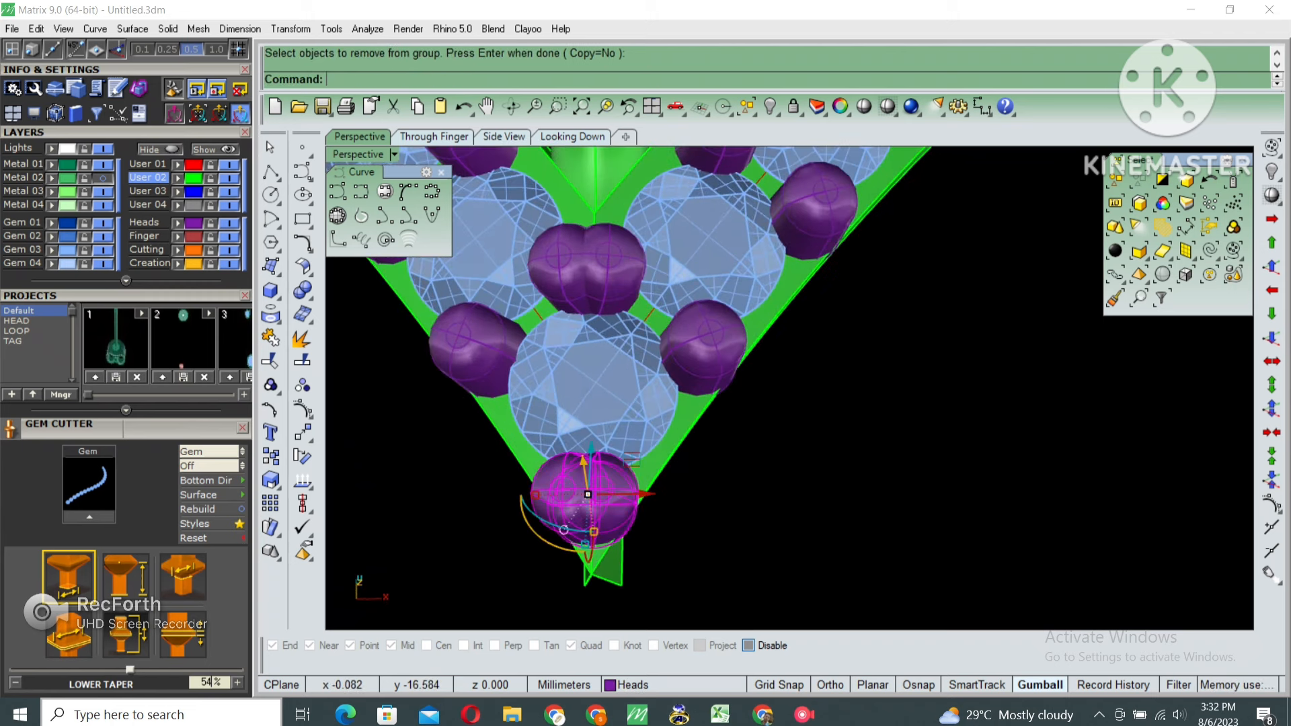
Delete one of the two overlapping prongs at the frame's lower tip
{"action": "scroll", "coordinate": [584, 508], "scroll_direction": "up", "scroll_amount": 2}
{"action": "right_click_drag", "start_coordinate": [625, 459], "coordinate": [625, 435]}
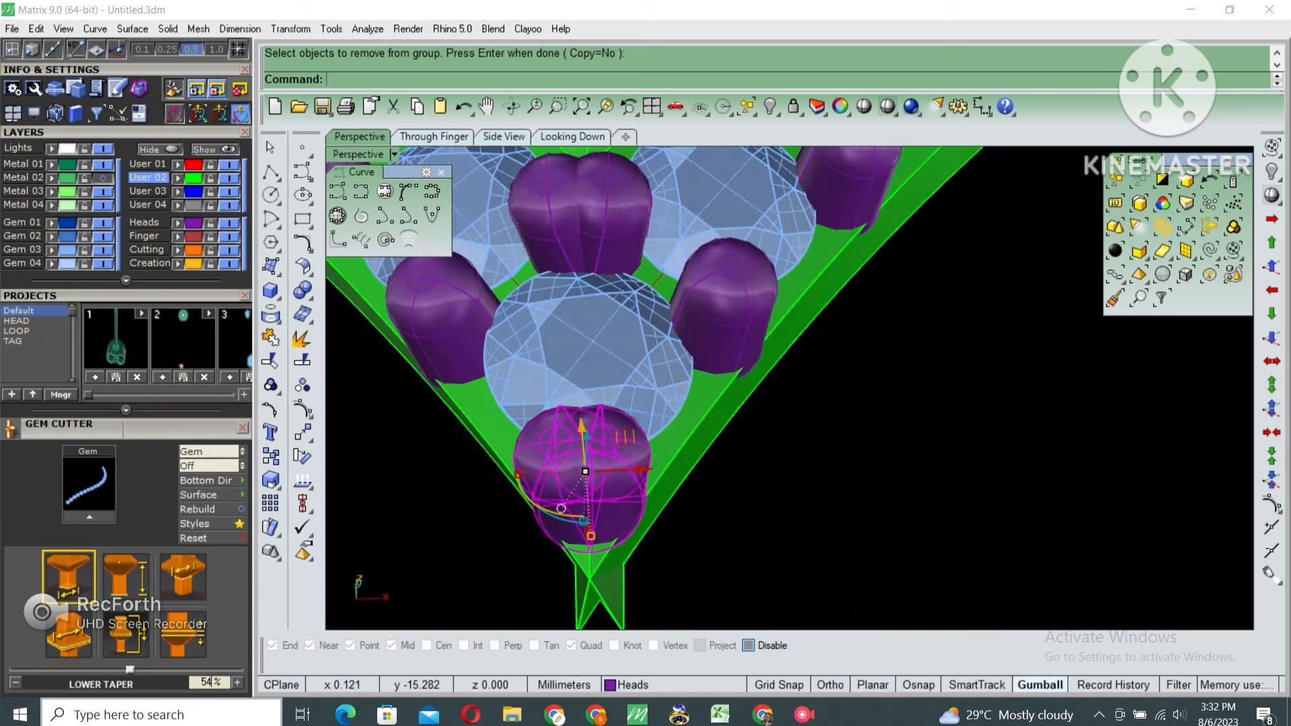
{"action": "left_click", "coordinate": [613, 491]}
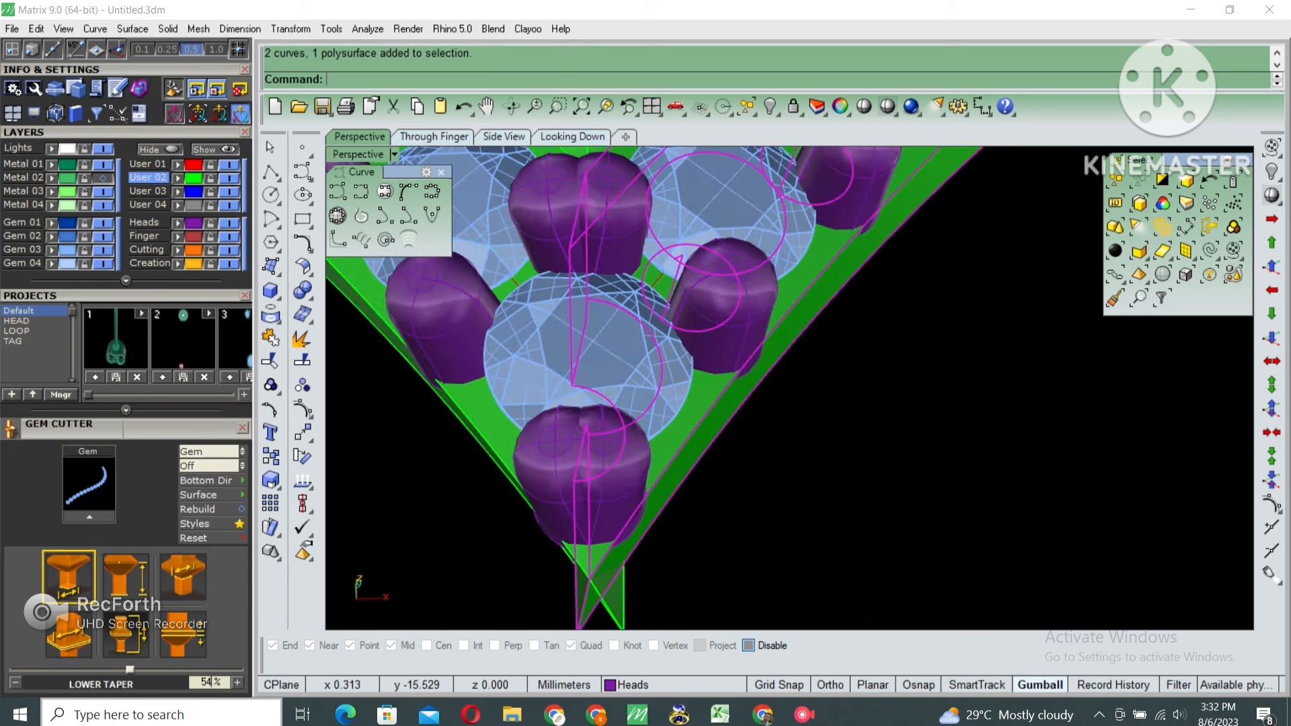
{"action": "key", "text": "Escape"}
{"action": "left_click", "coordinate": [581, 520]}
{"action": "key", "text": "Delete"}
Rotate the remaining lower-tip prong about its base in the Through Finger view to straighten it
{"action": "left_click", "coordinate": [603, 519]}
{"action": "right_click_drag", "start_coordinate": [594, 489], "coordinate": [600, 443]}
{"action": "double_click", "coordinate": [357, 155]}
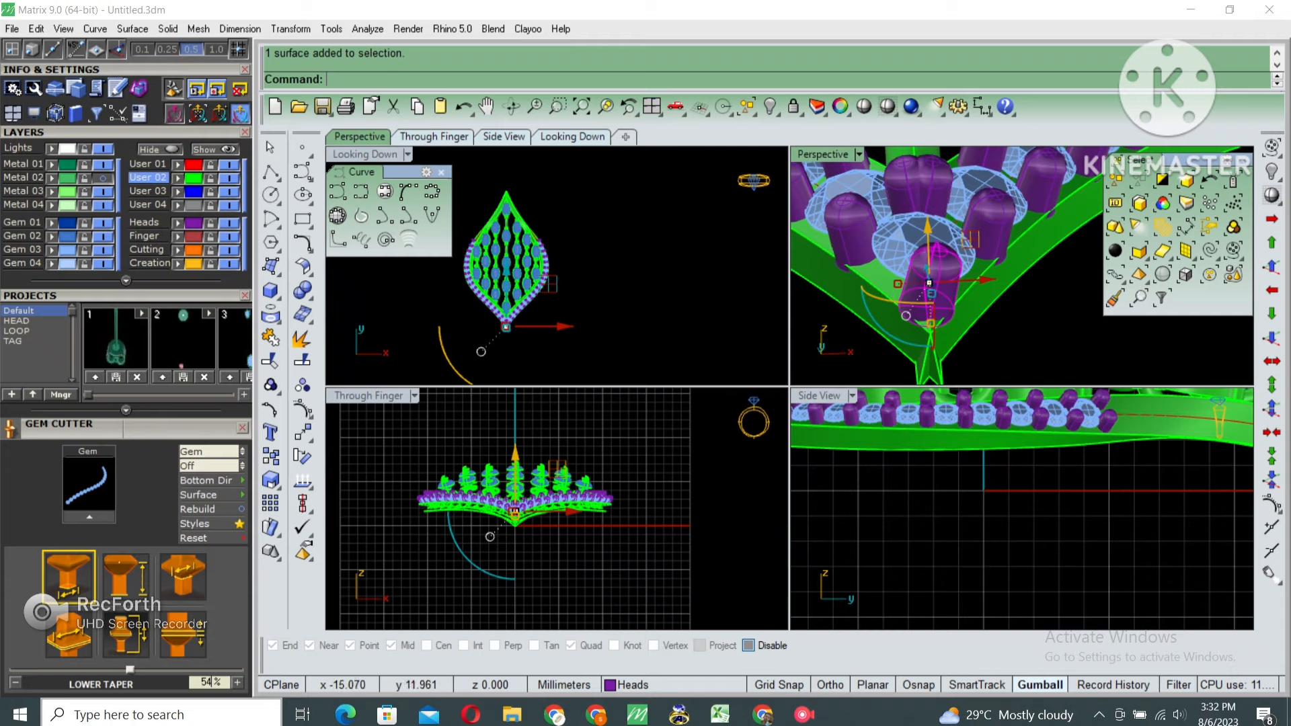
{"action": "double_click", "coordinate": [368, 396]}
{"action": "scroll", "coordinate": [726, 383], "scroll_direction": "up", "scroll_amount": 18}
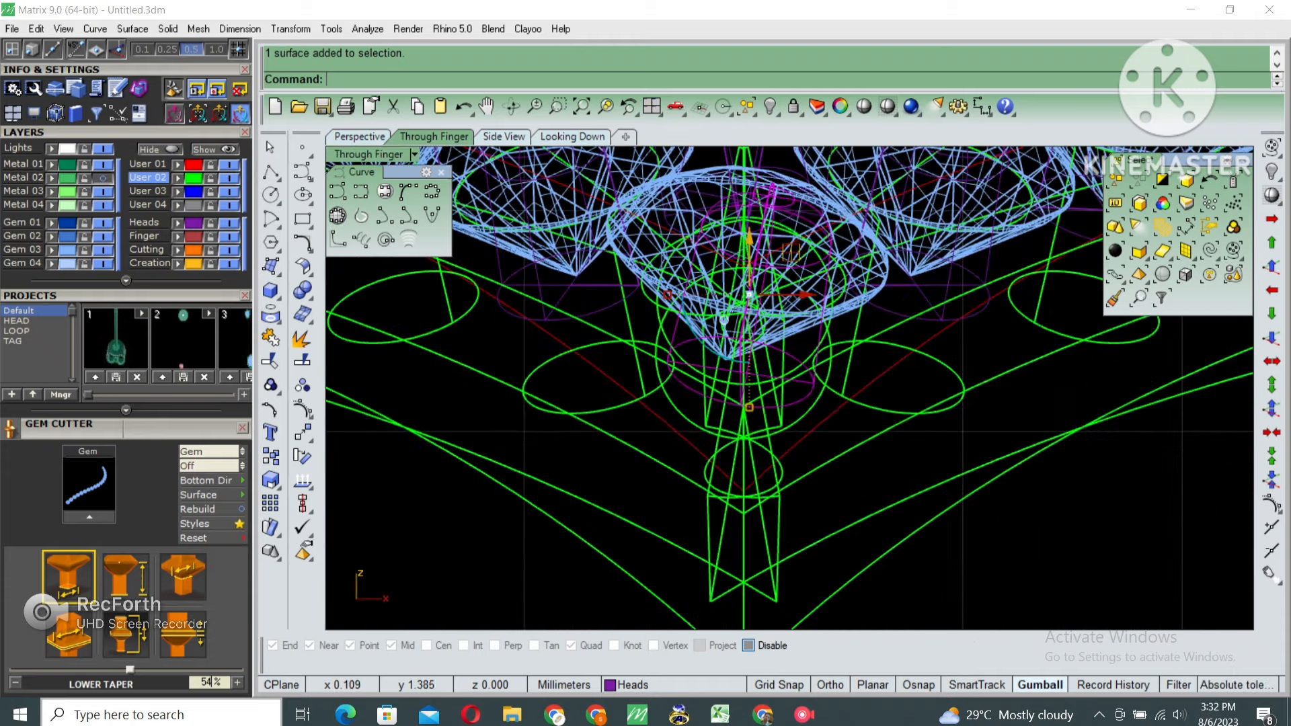
{"action": "right_click", "coordinate": [767, 347]}
{"action": "key", "text": "alt"}
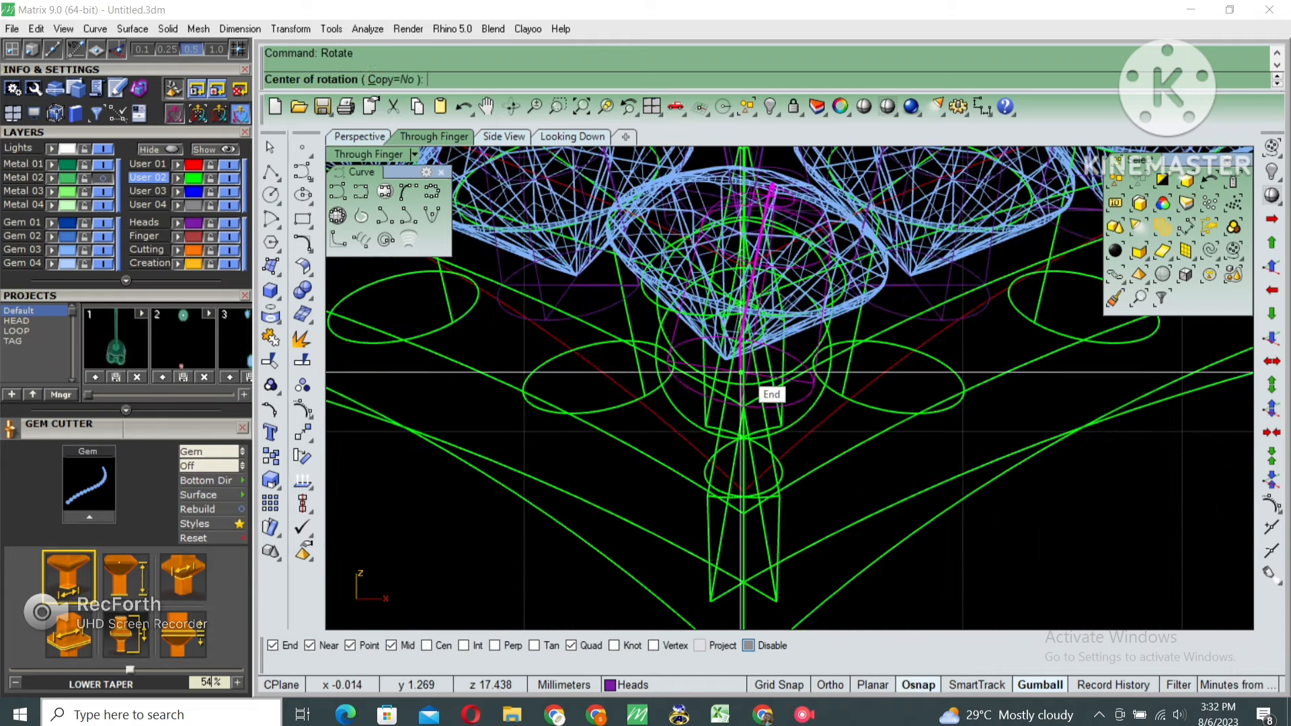
{"action": "left_click", "coordinate": [742, 371]}
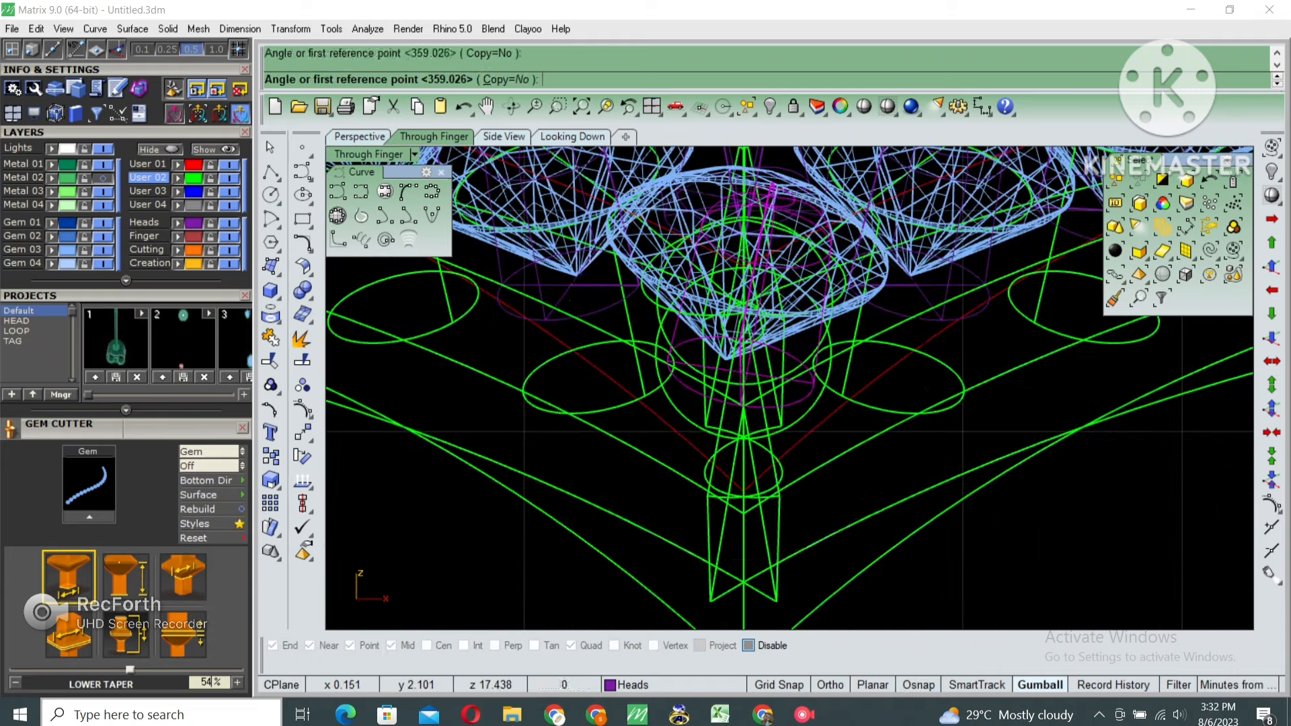
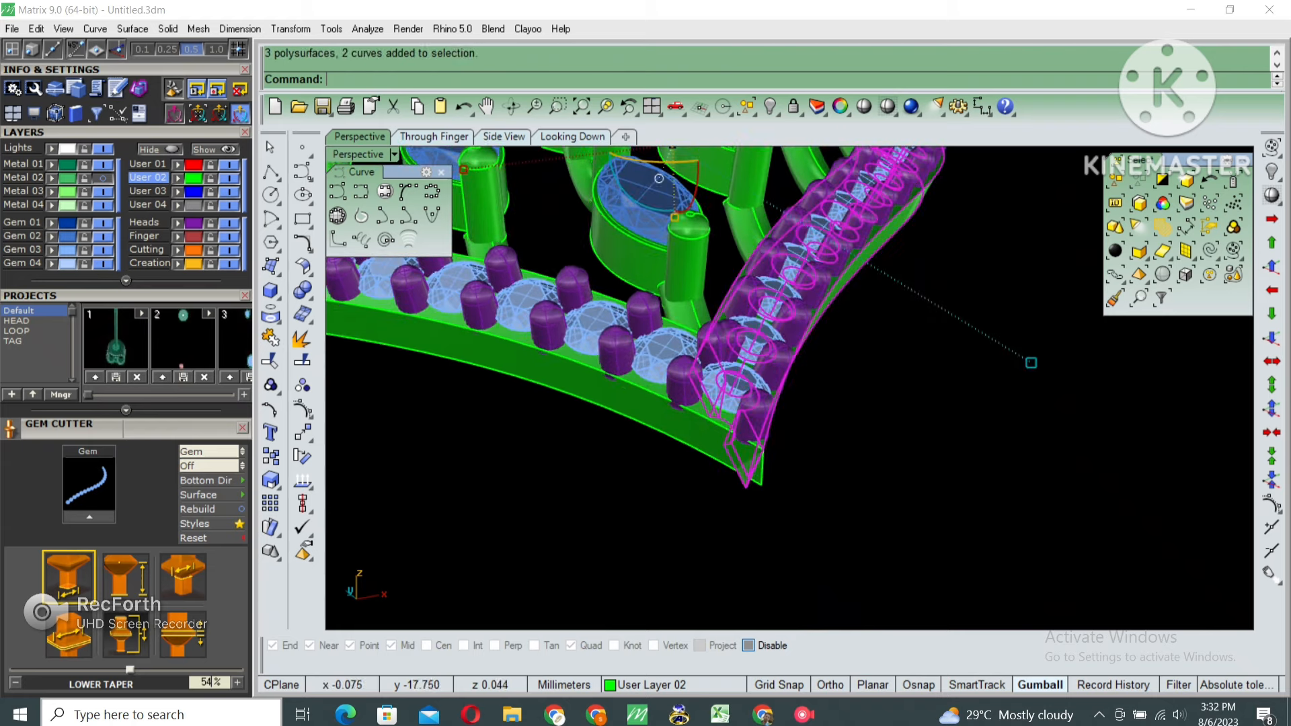
Remove the leftover pointed piece at the frame's lower tip from its group and delete it
{"action": "right_click_drag", "start_coordinate": [793, 404], "coordinate": [748, 472]}
{"action": "scroll", "coordinate": [713, 431], "scroll_direction": "up", "scroll_amount": 4}
{"action": "key", "text": "Escape"}
{"action": "scroll", "coordinate": [747, 472], "scroll_direction": "up", "scroll_amount": 2}
{"action": "type", "text": "fg"}
{"action": "key", "text": "Return"}
{"action": "left_click", "coordinate": [767, 468]}
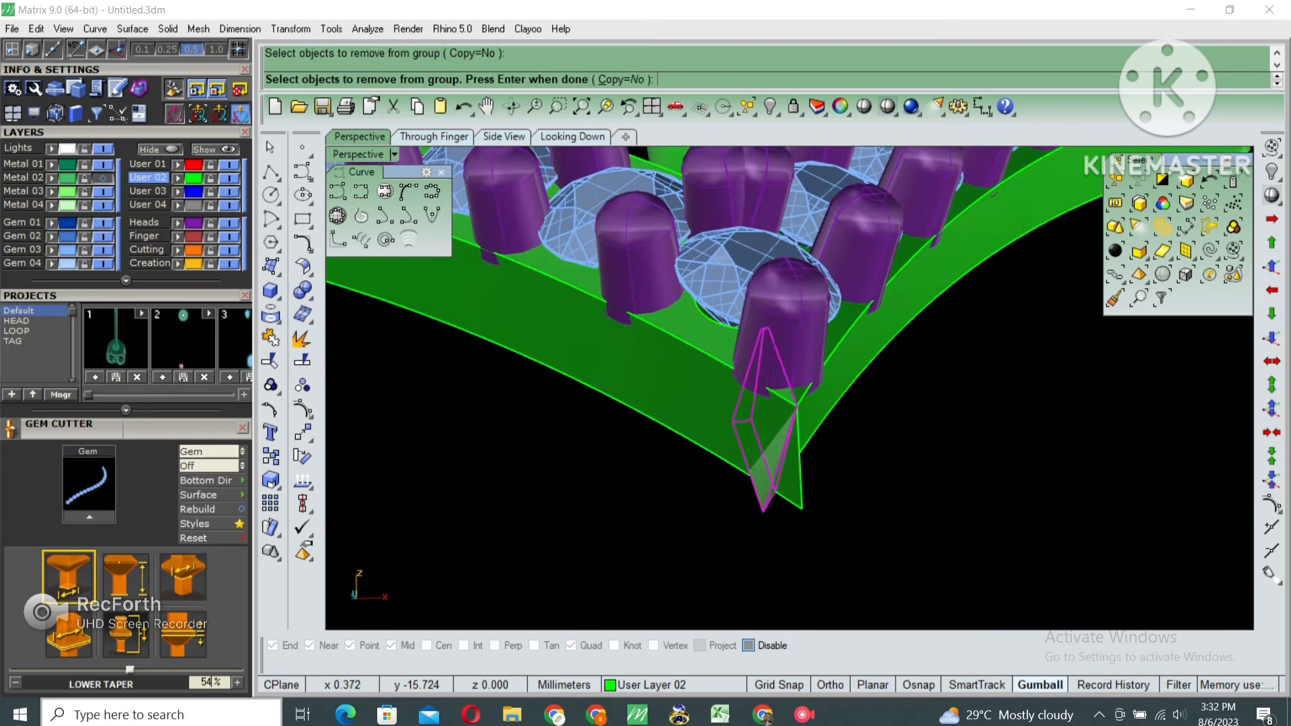
{"action": "key", "text": "Return"}
{"action": "key", "text": "Delete"}
Group the entire leaf model and switch to the Looking Down view
{"action": "scroll", "coordinate": [787, 386], "scroll_direction": "down", "scroll_amount": 5}
{"action": "scroll", "coordinate": [786, 404], "scroll_direction": "down", "scroll_amount": 5}
{"action": "right_click_drag", "start_coordinate": [787, 403], "coordinate": [679, 430]}
{"action": "key", "text": "ctrl+a"}
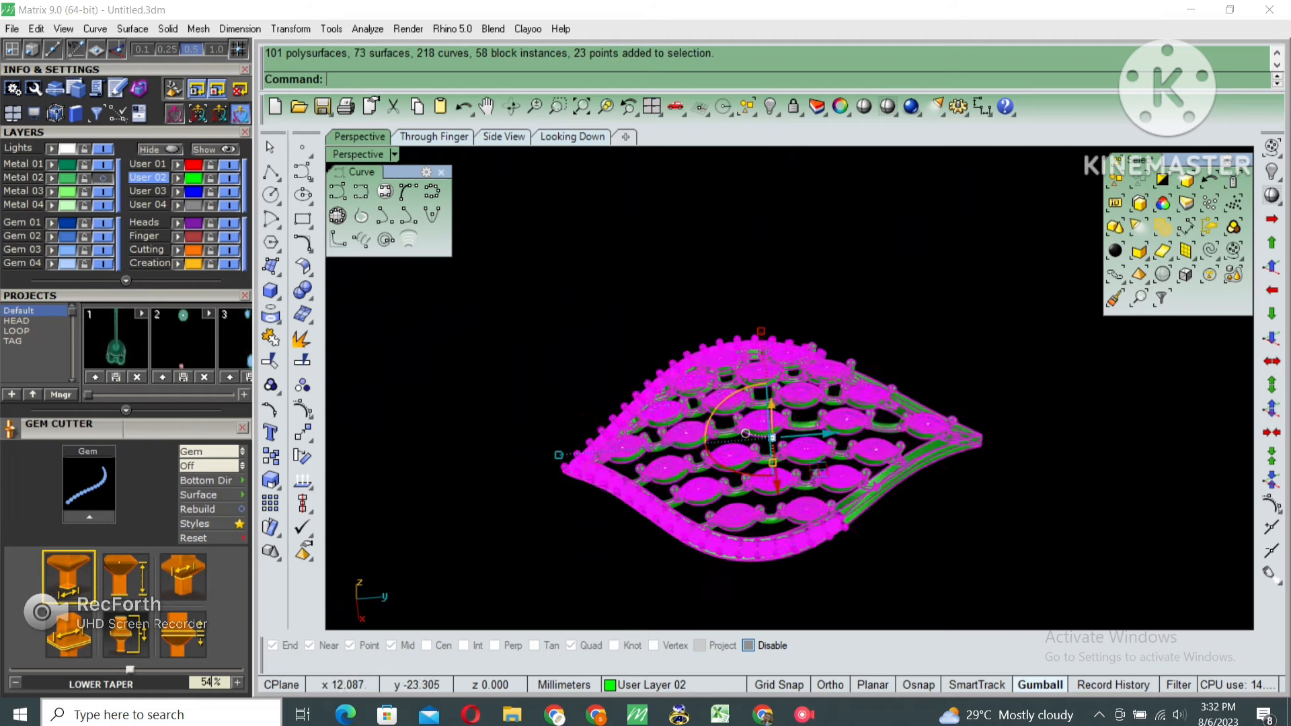
{"action": "right_click_drag", "start_coordinate": [773, 430], "coordinate": [672, 397]}
{"action": "type", "text": "g"}
{"action": "key", "text": "Return"}
{"action": "key", "text": "Escape"}
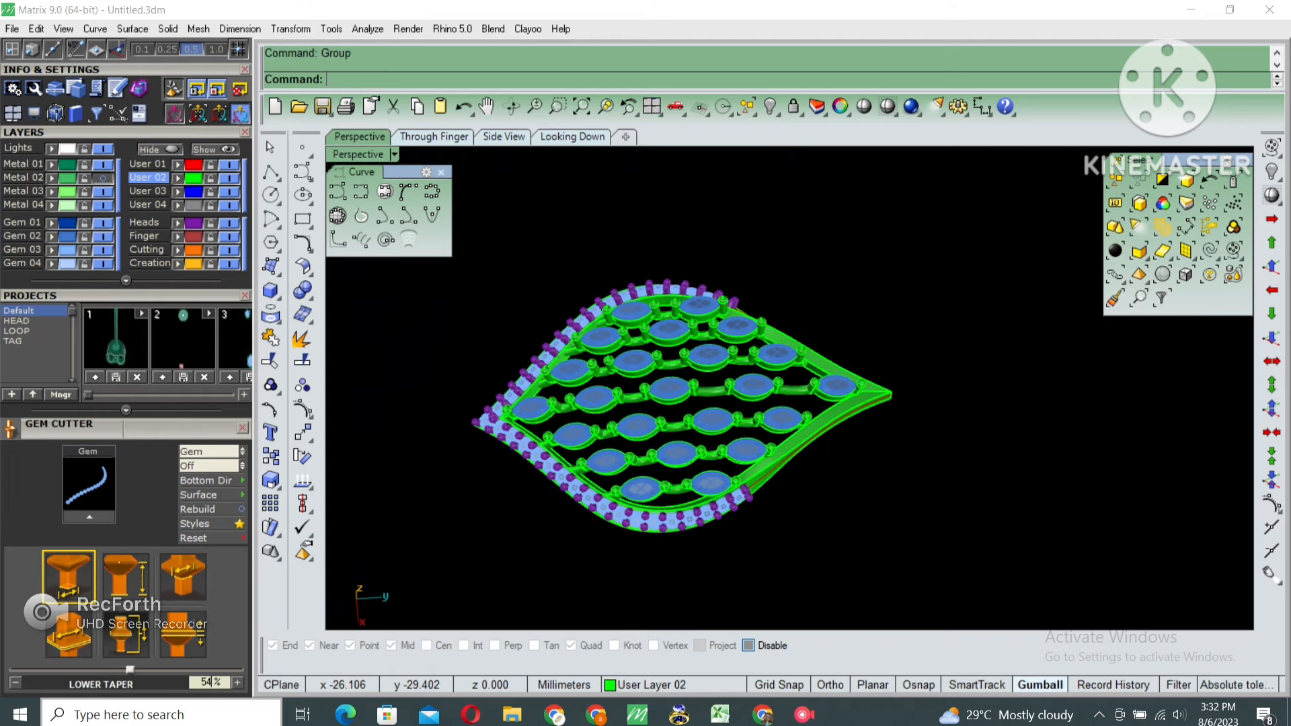
{"action": "double_click", "coordinate": [358, 155]}
{"action": "double_click", "coordinate": [364, 155]}
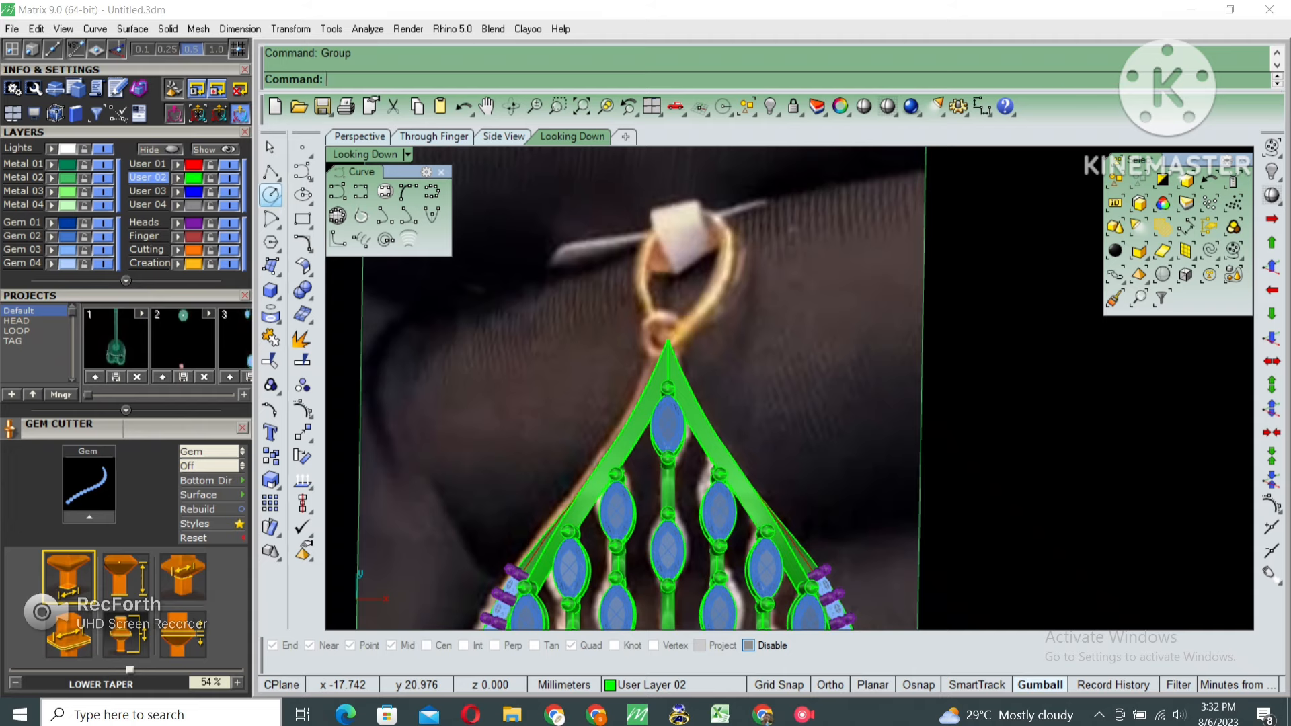
{"action": "left_click", "coordinate": [271, 194]}
{"action": "scroll", "coordinate": [684, 350], "scroll_direction": "up", "scroll_amount": 3}
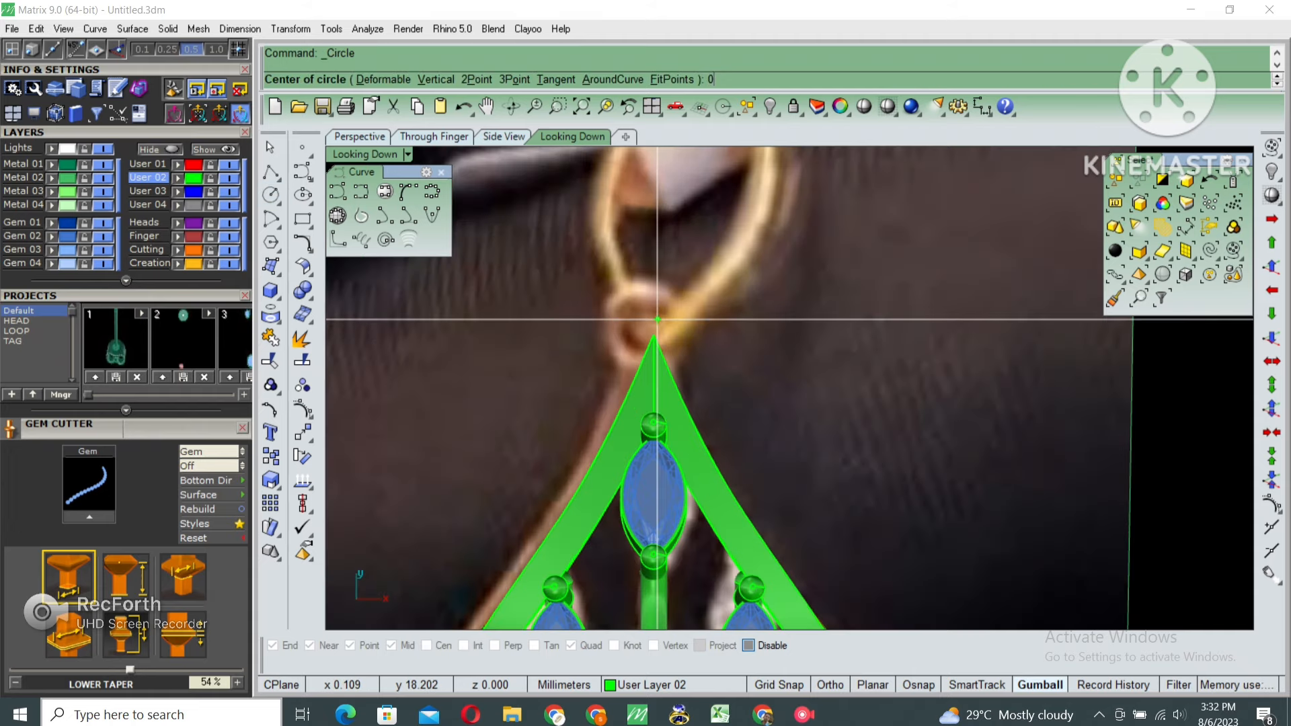
{"action": "type", "text": "0"}
{"action": "key", "text": "Return"}
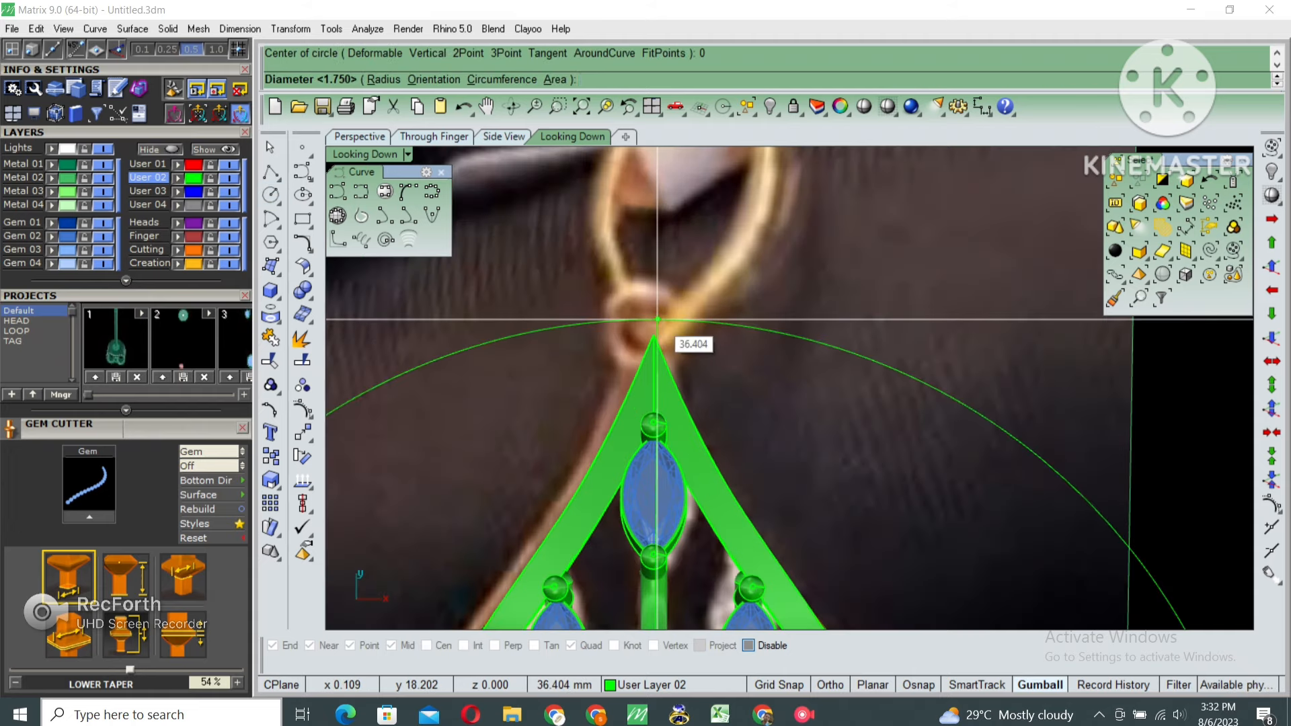
{"action": "key", "text": "Escape"}
Show the hidden vertical centre line and draw a 1.5 mm diameter circle on it just above the leaf's upper tip
{"action": "left_click", "coordinate": [303, 195]}
{"action": "key", "text": "Return"}
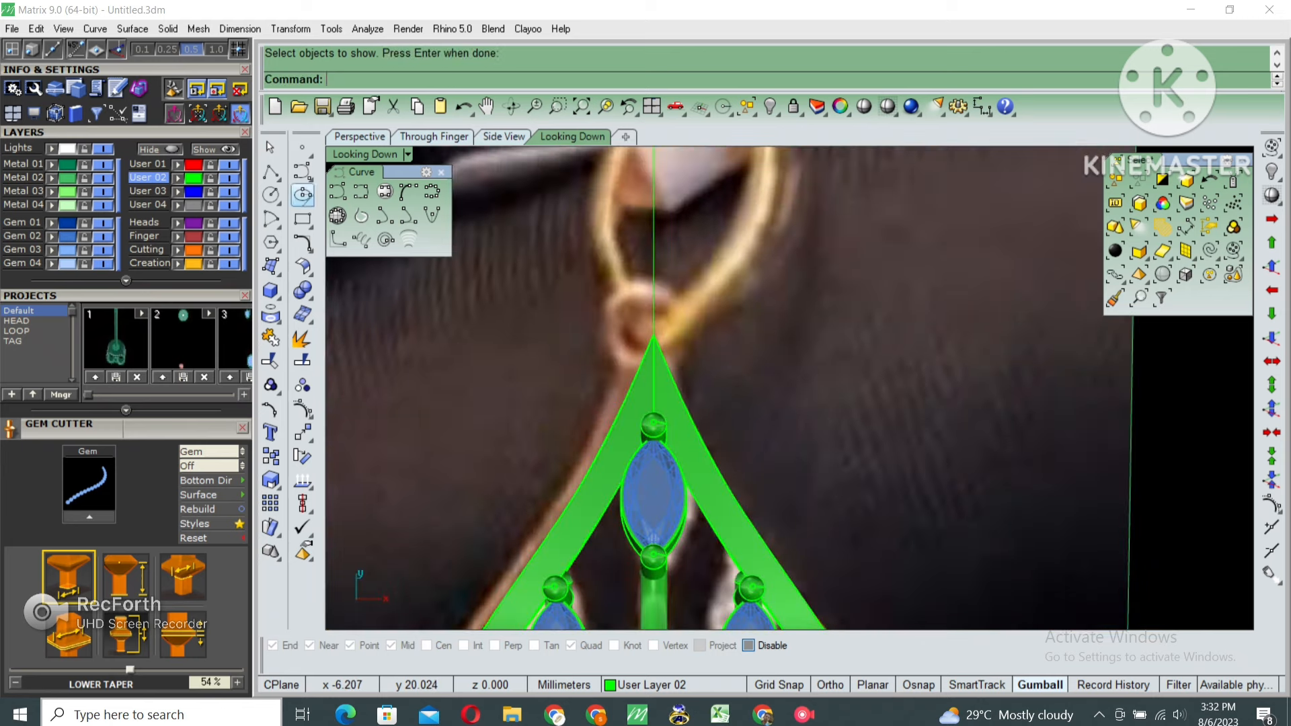
{"action": "left_click", "coordinate": [271, 194]}
{"action": "left_click", "coordinate": [653, 303]}
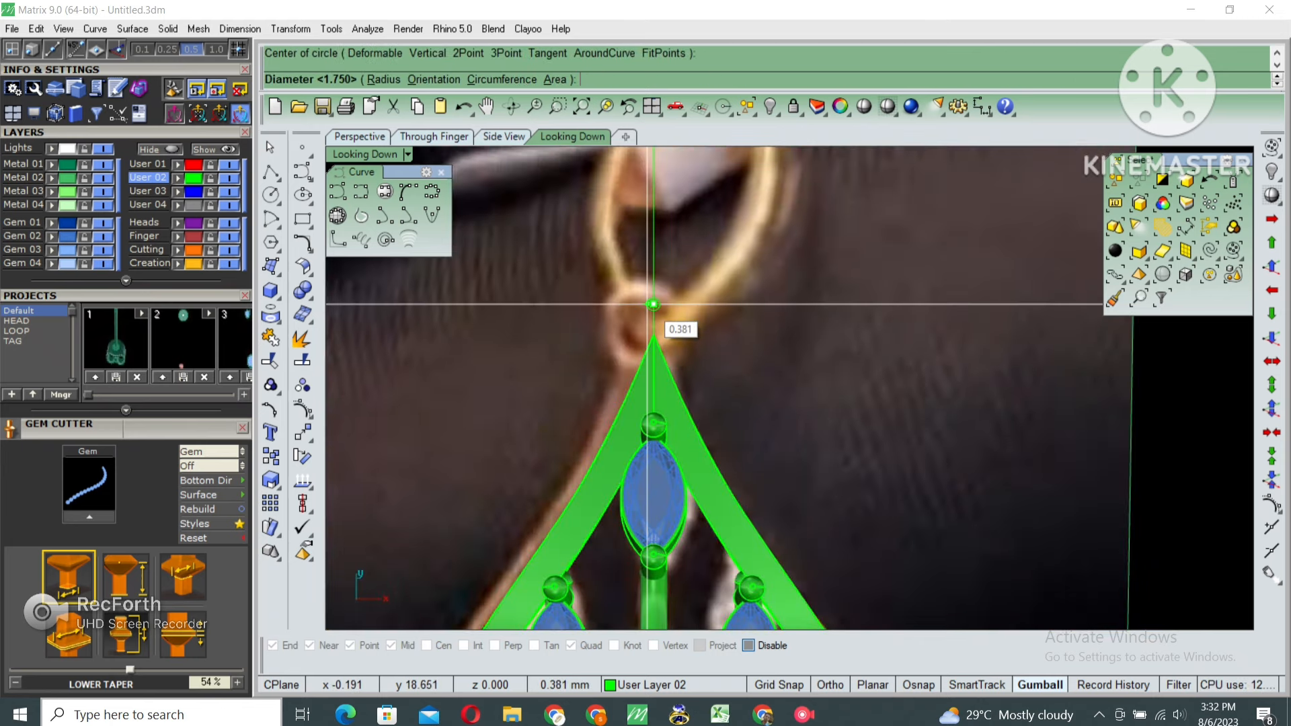
{"action": "type", "text": "1.5"}
{"action": "key", "text": "Return"}
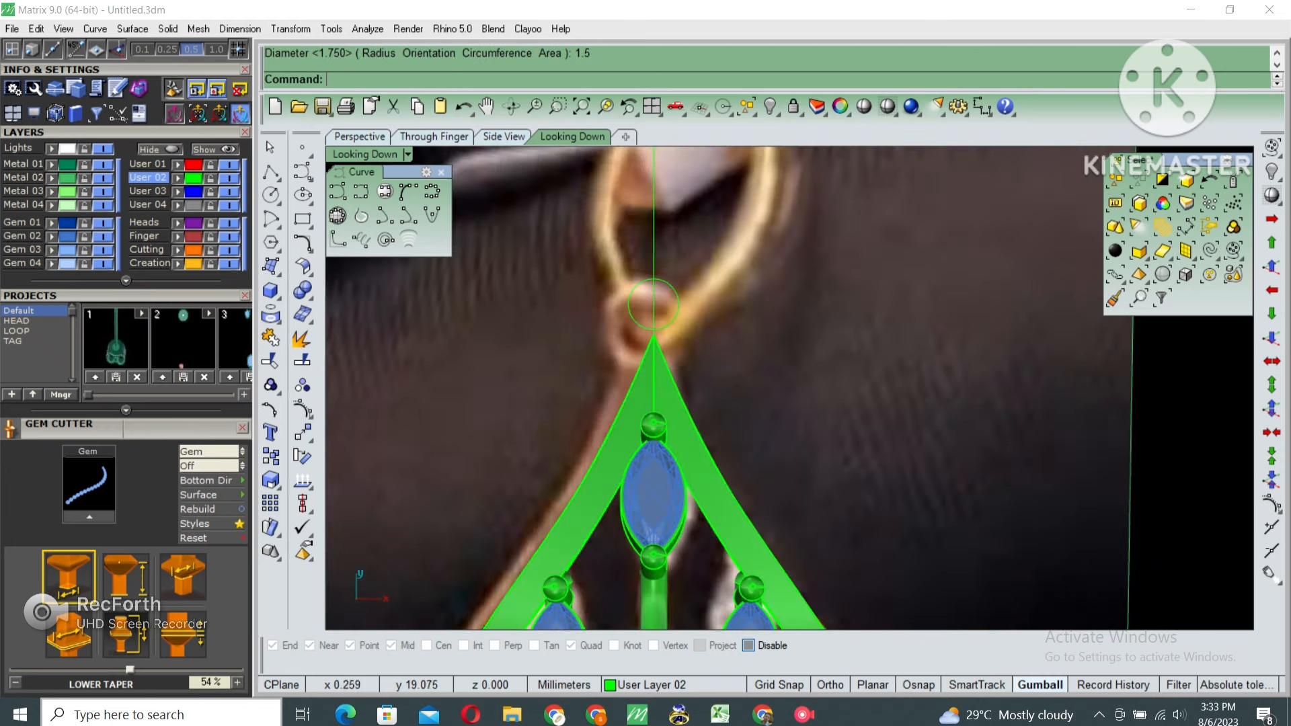
Offset the small circle outward by 0.4 mm
{"action": "left_click", "coordinate": [678, 304]}
{"action": "left_click", "coordinate": [719, 332]}
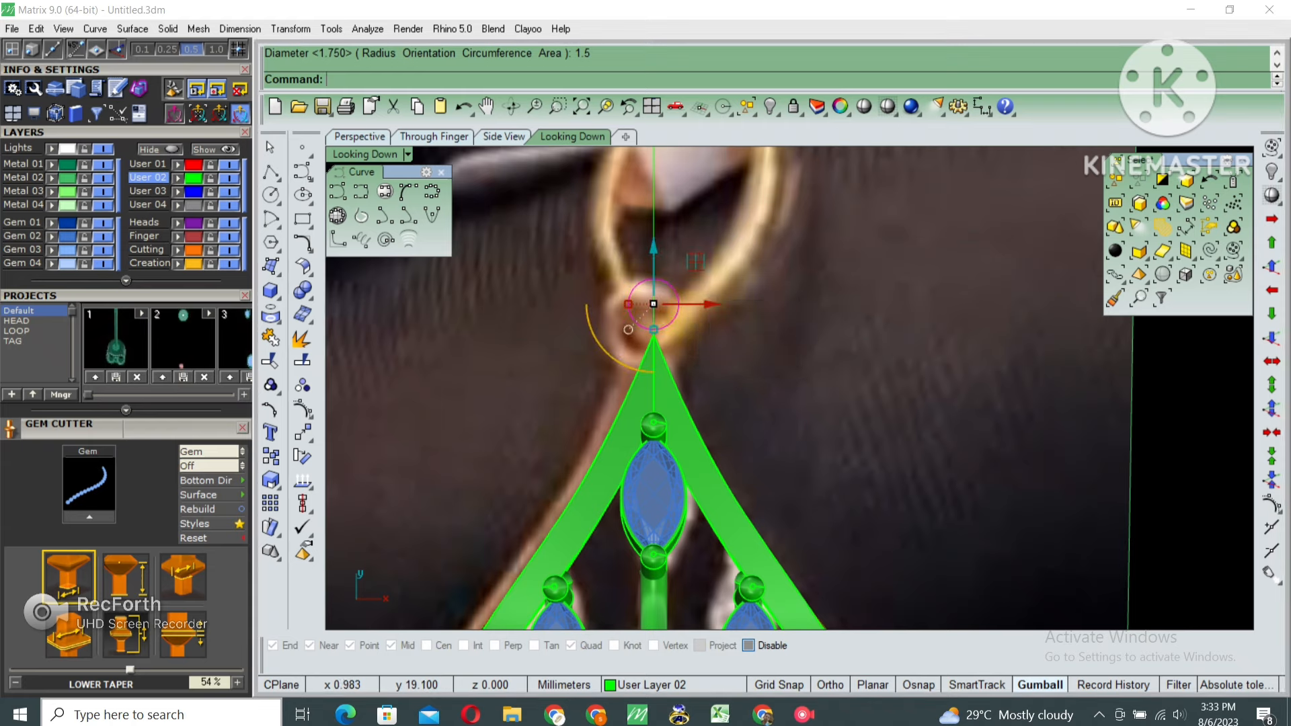
{"action": "right_click_drag", "start_coordinate": [690, 285], "coordinate": [693, 319]}
{"action": "type", "text": "o"}
{"action": "key", "text": "Return"}
{"action": "left_click", "coordinate": [704, 308]}
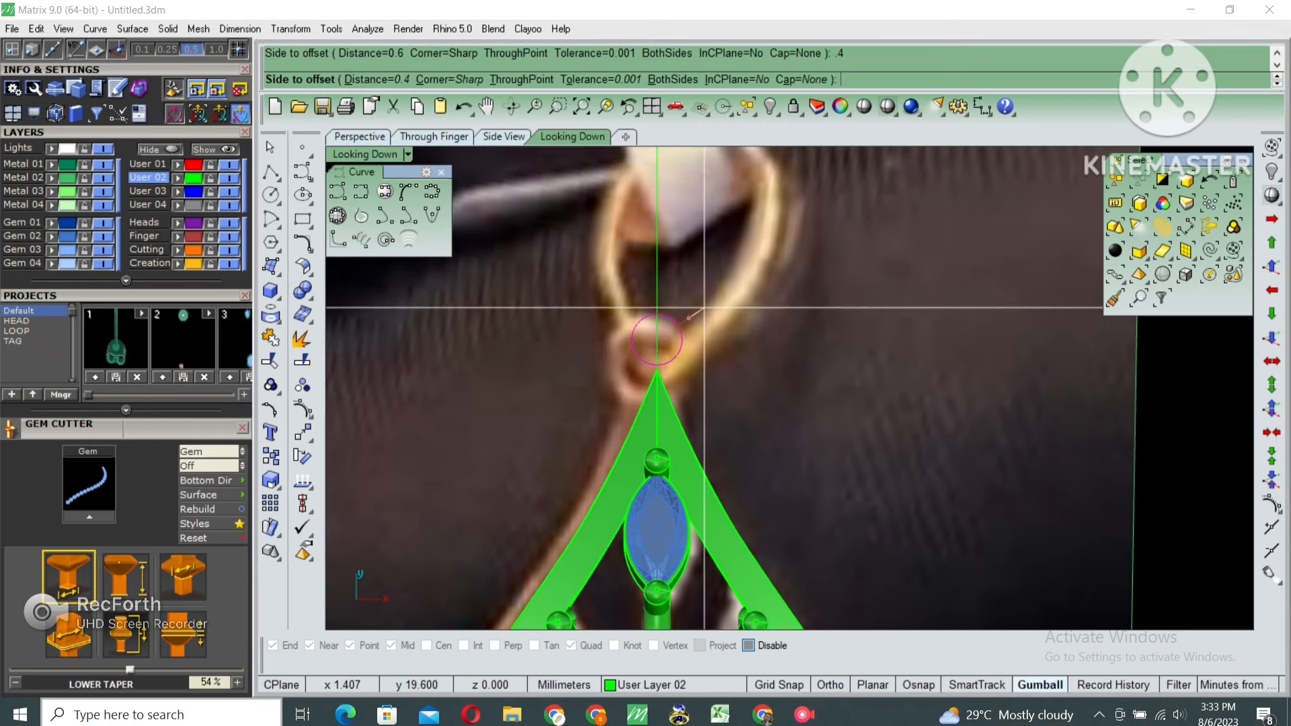
{"action": "left_click", "coordinate": [691, 319]}
{"action": "left_click", "coordinate": [727, 365]}
Turn the offset circle into a closed ring with Pipe at a 0.4 mm radius
{"action": "scroll", "coordinate": [705, 328], "scroll_direction": "down", "scroll_amount": 6}
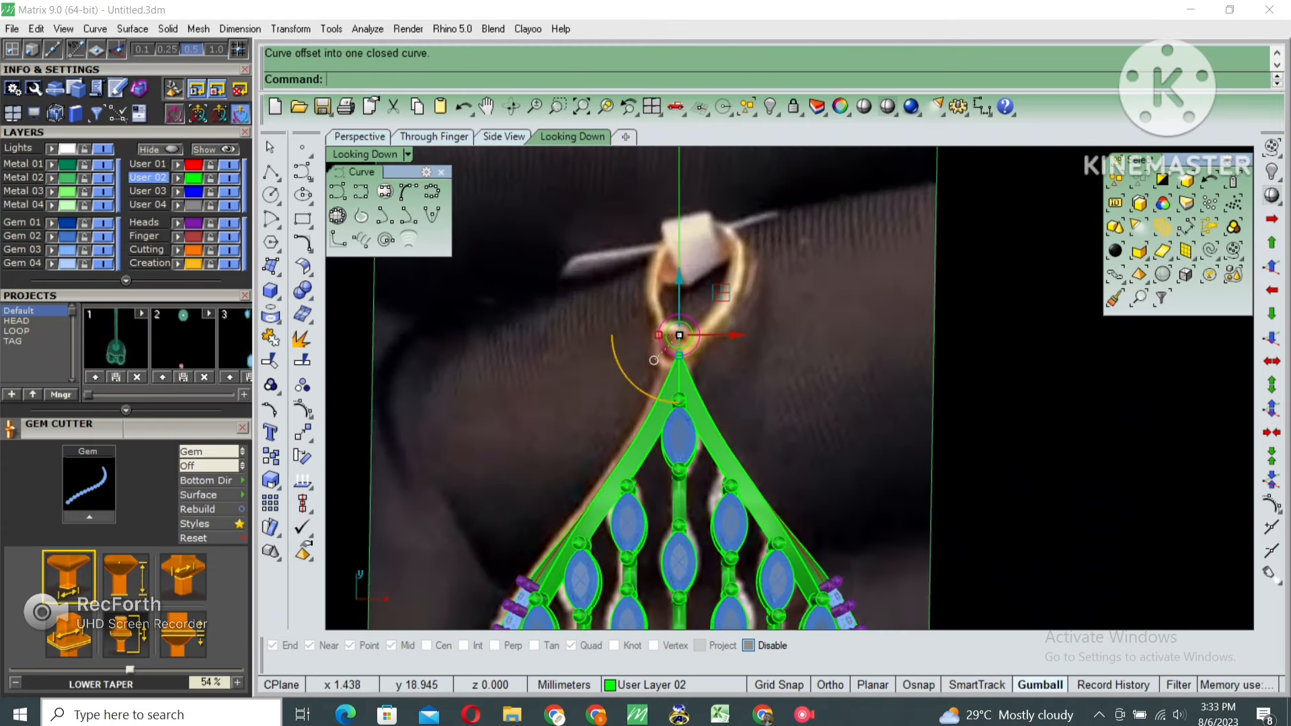
{"action": "right_click_drag", "start_coordinate": [707, 320], "coordinate": [691, 381]}
{"action": "scroll", "coordinate": [691, 381], "scroll_direction": "up", "scroll_amount": 6}
{"action": "type", "text": "pip"}
{"action": "key", "text": "Return"}
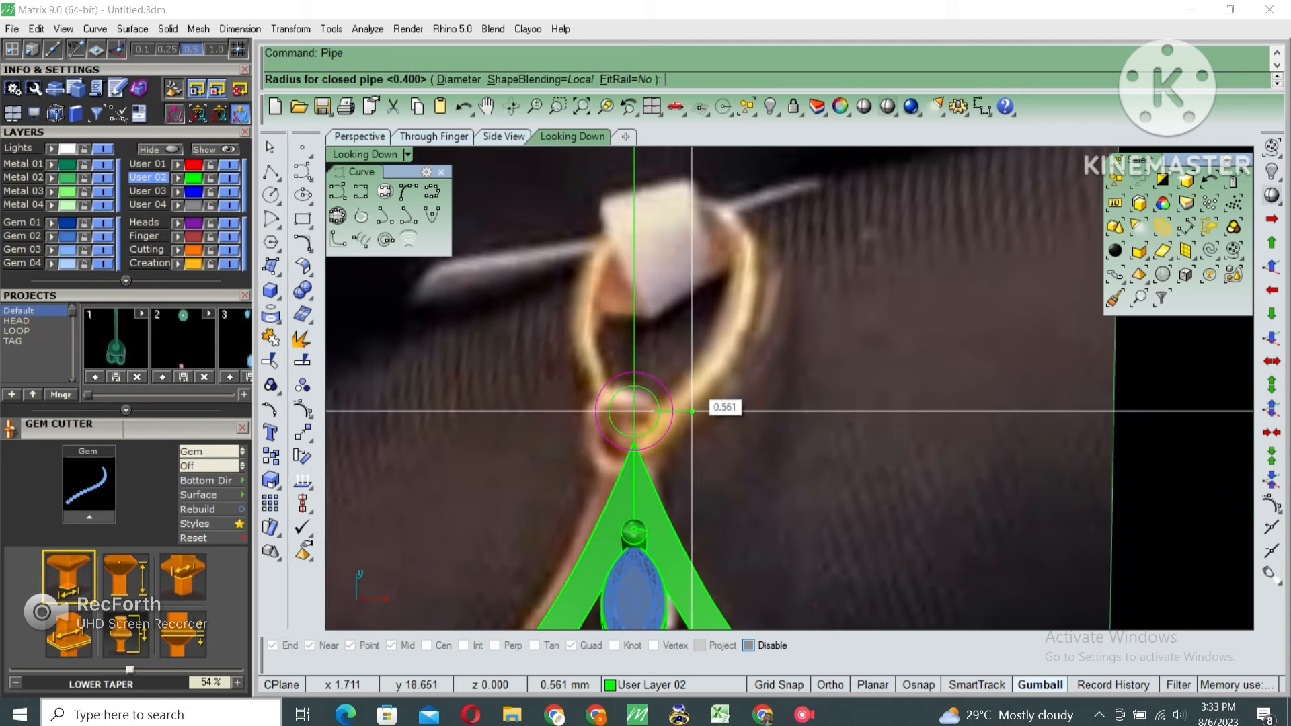
{"action": "key", "text": "Return"}
{"action": "key", "text": "Return"}
{"action": "scroll", "coordinate": [692, 410], "scroll_direction": "down", "scroll_amount": 2}
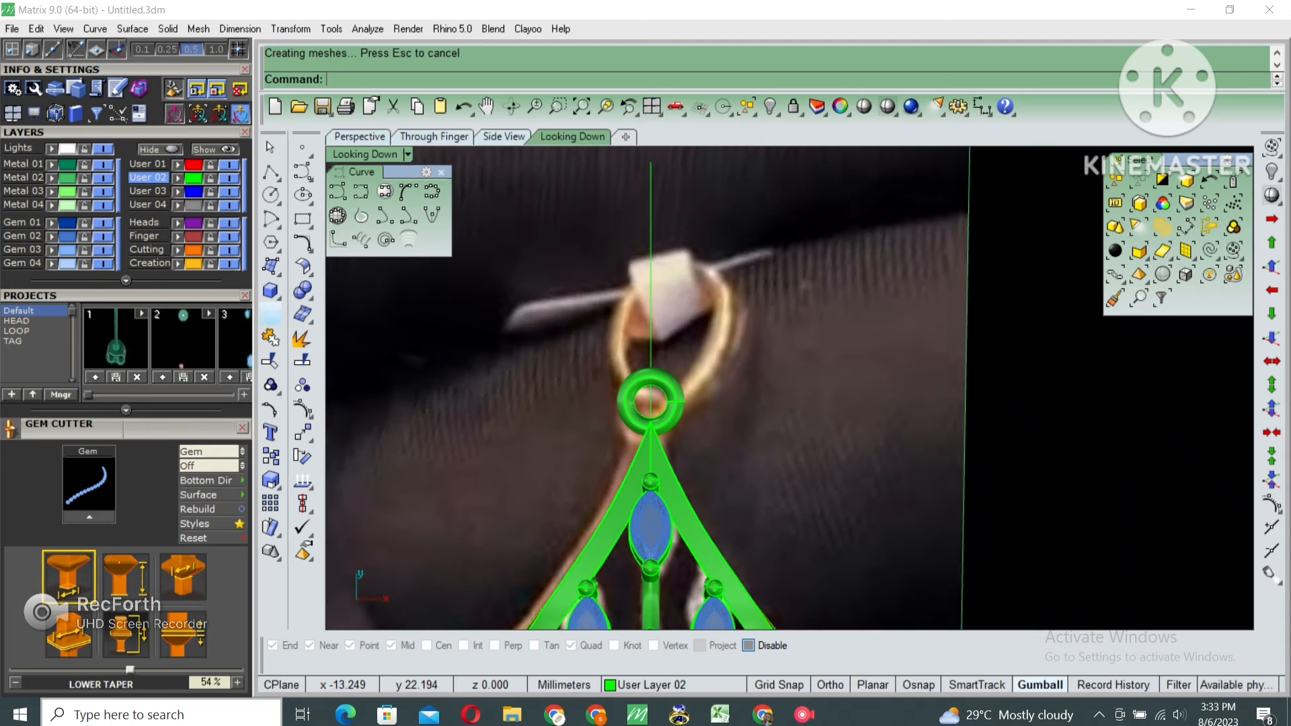
Hide the reference photo's layer and group the new ring with its two circles
{"action": "left_click", "coordinate": [102, 178]}
{"action": "left_click_drag", "start_coordinate": [549, 293], "coordinate": [796, 475]}
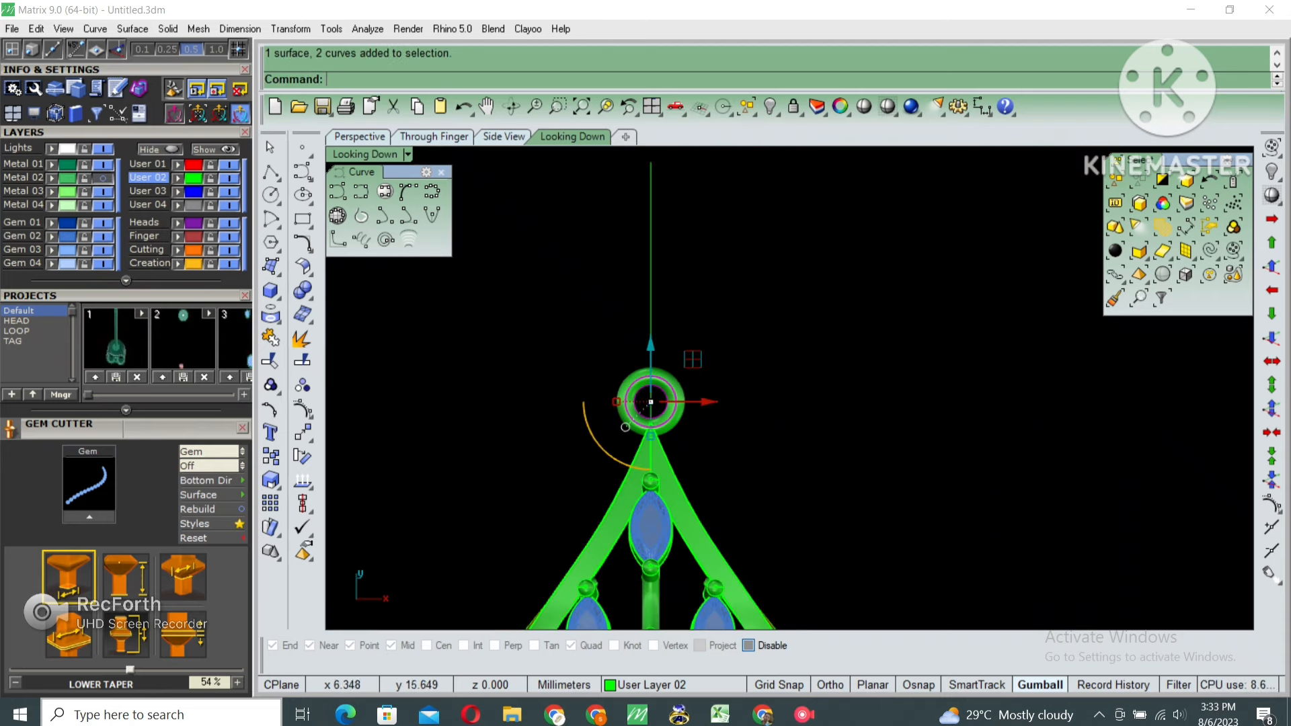
{"action": "right_click_drag", "start_coordinate": [714, 442], "coordinate": [745, 401]}
{"action": "scroll", "coordinate": [733, 343], "scroll_direction": "up", "scroll_amount": 2}
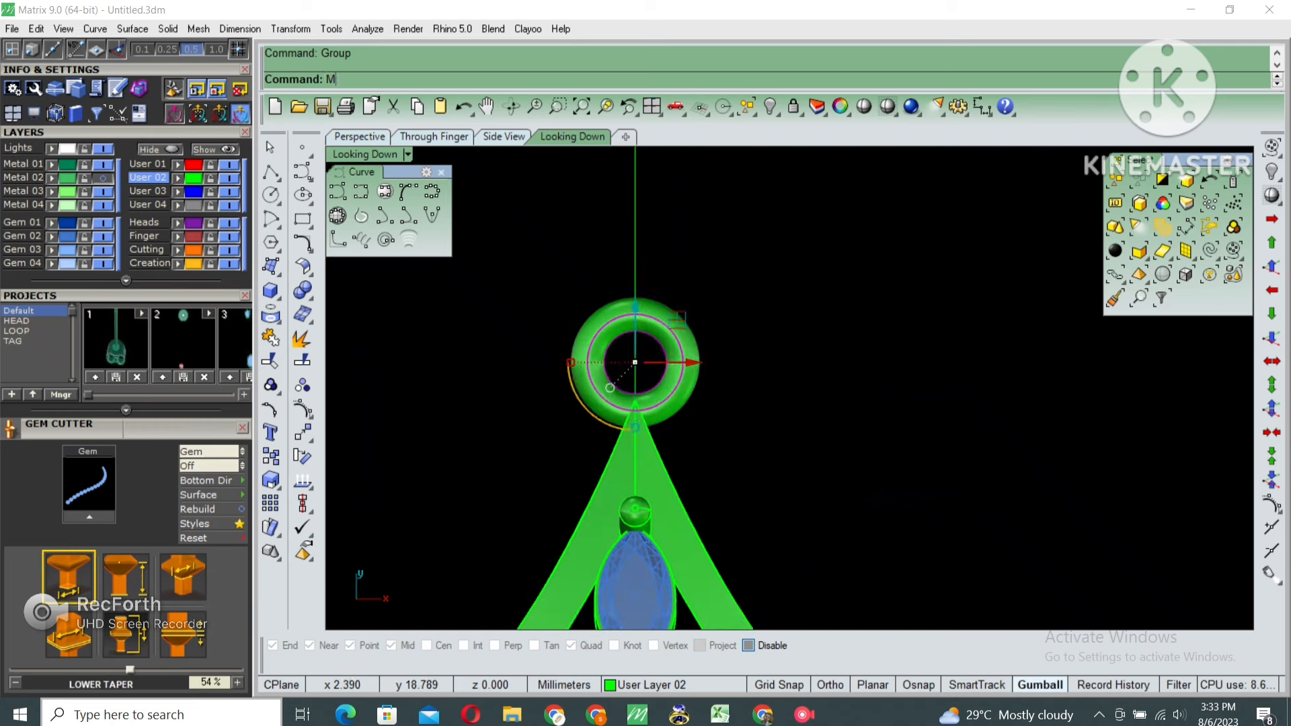
Move the ring straight down along the centre line so it overlaps the leaf's upper tip
{"action": "type", "text": "m"}
{"action": "key", "text": "Return"}
{"action": "left_click", "coordinate": [634, 308]}
{"action": "key", "text": "F8"}
{"action": "key", "text": "Escape"}
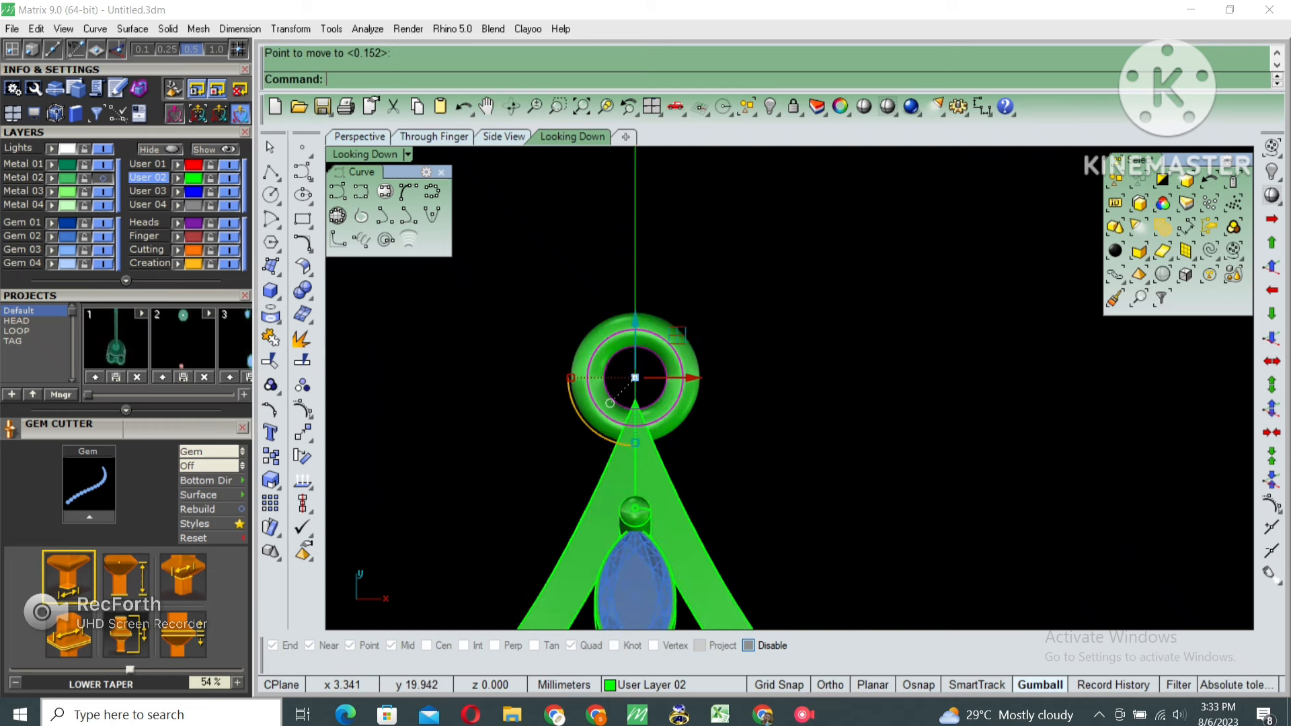
Hide the ring and the whole leaf model, leaving only the centre line
{"action": "scroll", "coordinate": [739, 306], "scroll_direction": "down", "scroll_amount": 2}
{"action": "left_click", "coordinate": [692, 313]}
{"action": "key", "text": "ctrl+a"}
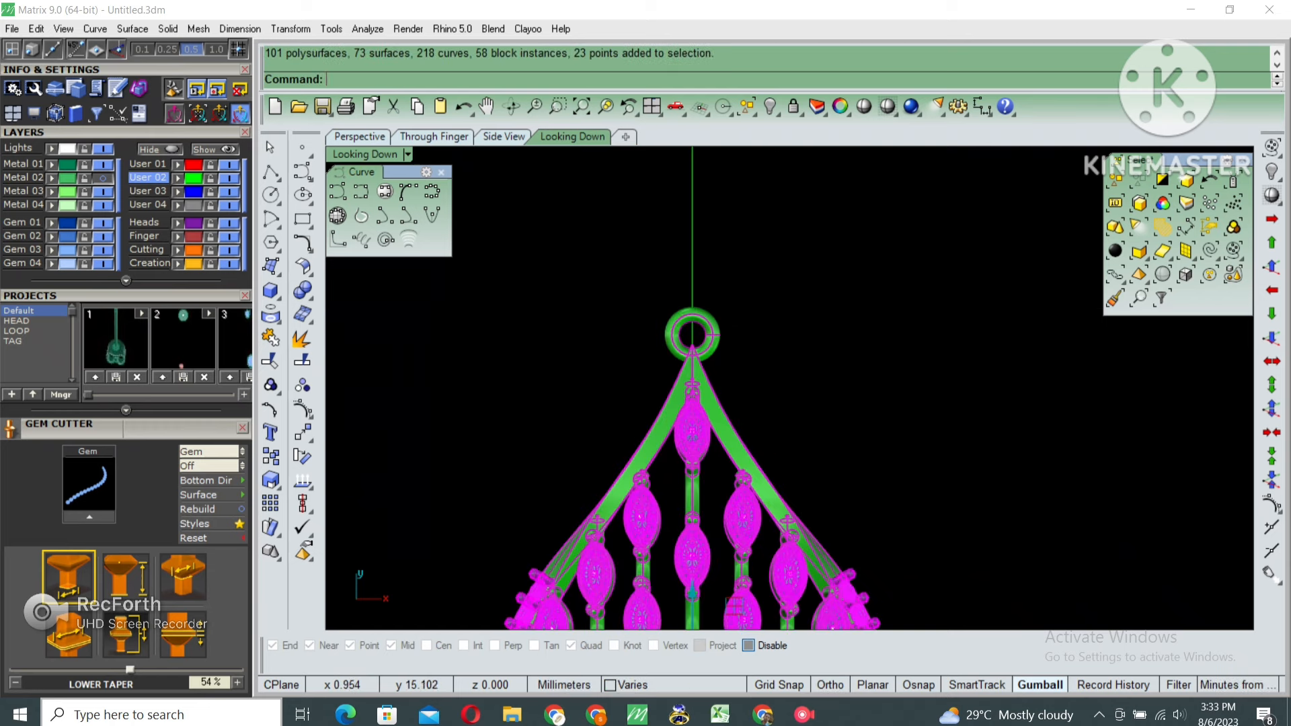
{"action": "scroll", "coordinate": [715, 398], "scroll_direction": "down", "scroll_amount": 2}
{"action": "type", "text": "hide"}
{"action": "key", "text": "Return"}
{"action": "type", "text": "h"}
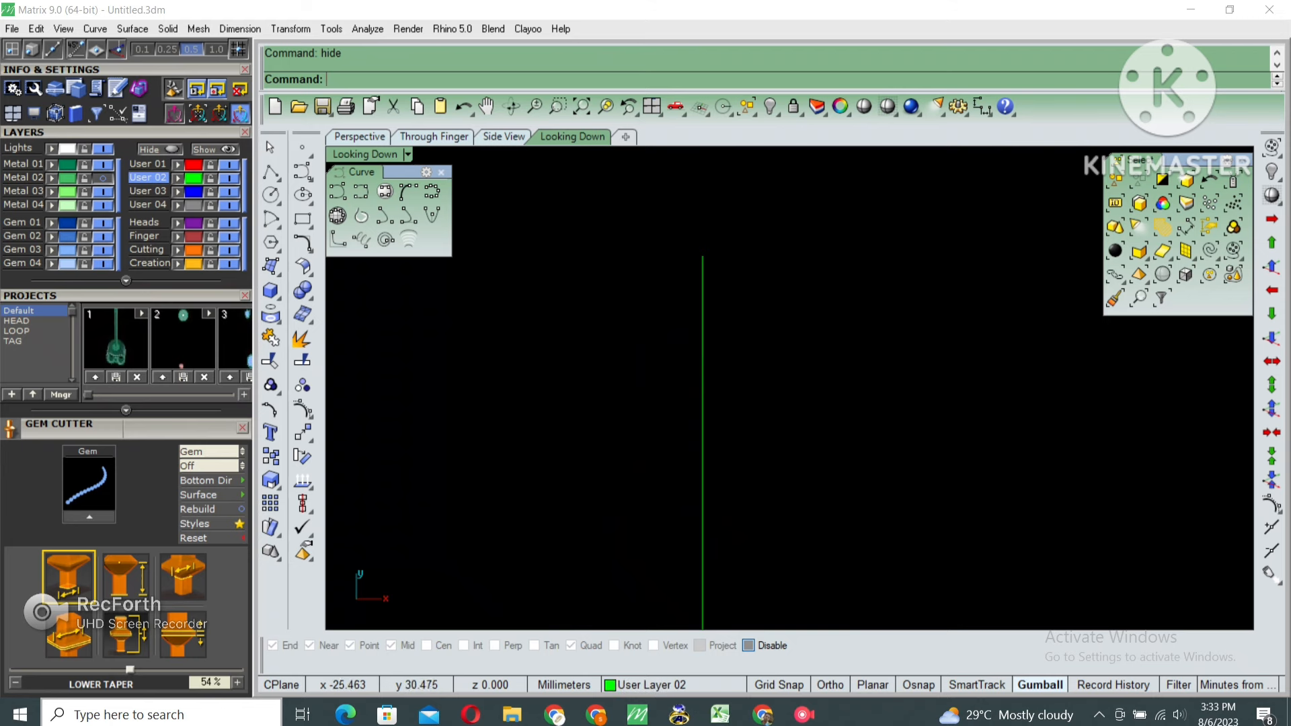
Draw a 5 mm diameter circle centred on the origin in the Side View
{"action": "double_click", "coordinate": [365, 154]}
{"action": "double_click", "coordinate": [821, 395]}
{"action": "scroll", "coordinate": [551, 281], "scroll_direction": "up", "scroll_amount": 4}
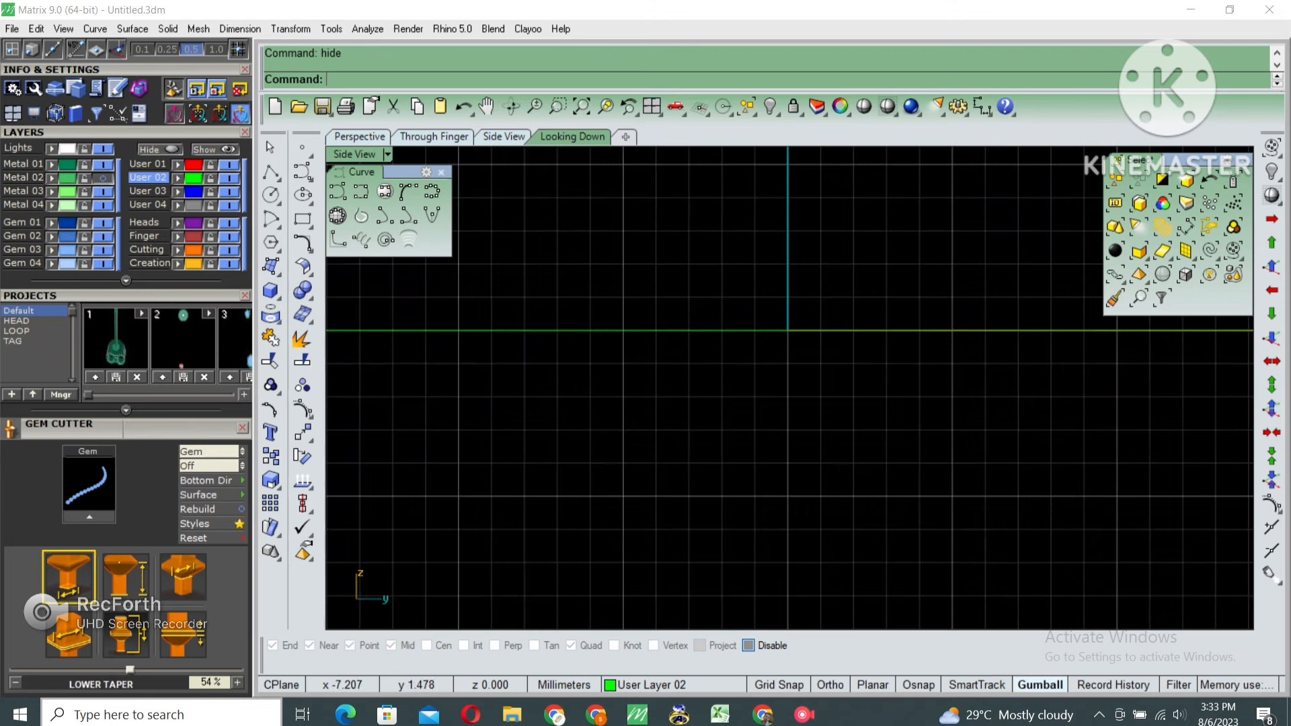
{"action": "left_click", "coordinate": [271, 195]}
{"action": "type", "text": "0"}
{"action": "key", "text": "Return"}
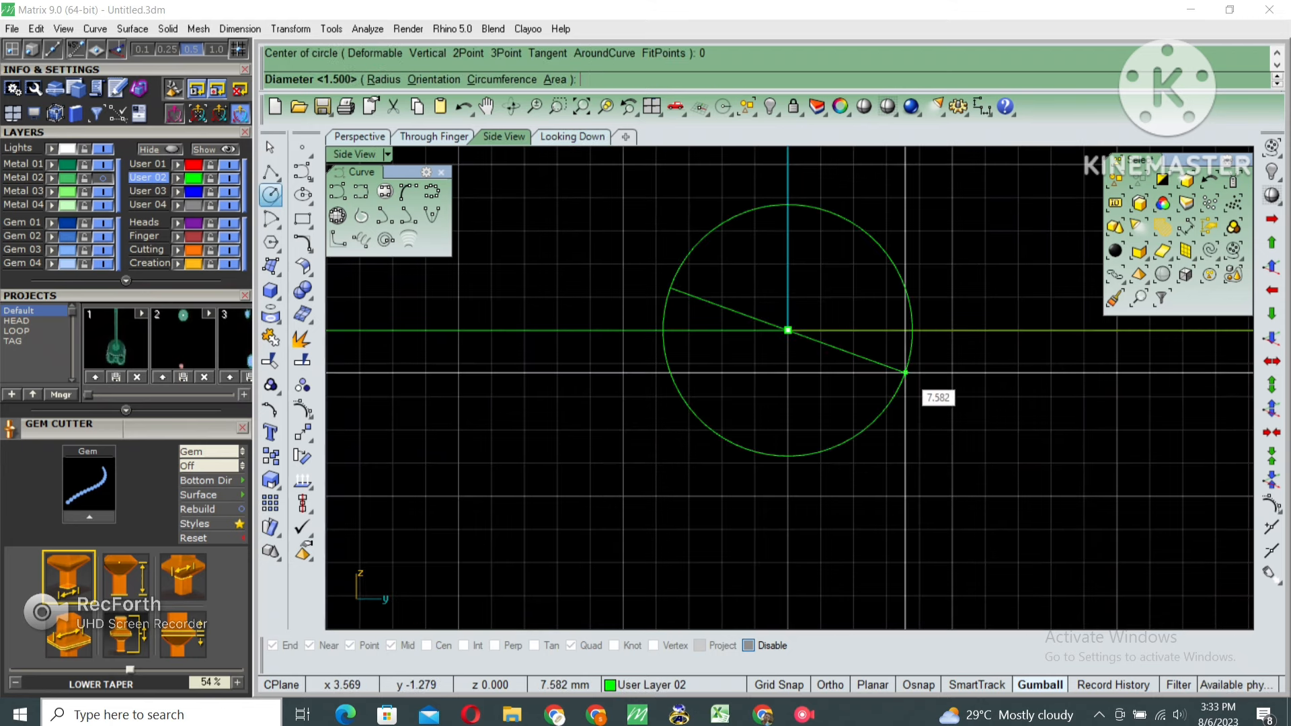
{"action": "type", "text": "5"}
{"action": "key", "text": "Return"}
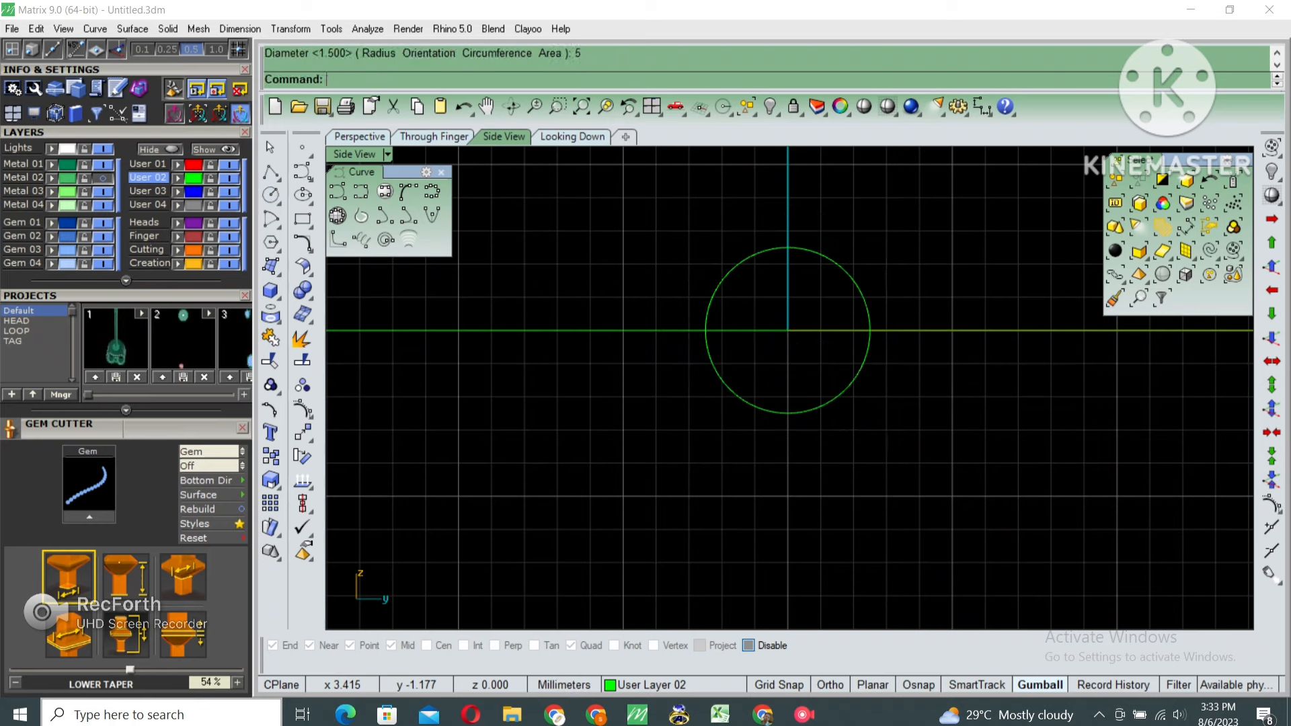
Draw a concentric 3 mm diameter circle at the origin inside the larger one
{"action": "key", "text": "Return"}
{"action": "type", "text": "0"}
{"action": "key", "text": "Return"}
{"action": "type", "text": "3"}
{"action": "key", "text": "Return"}
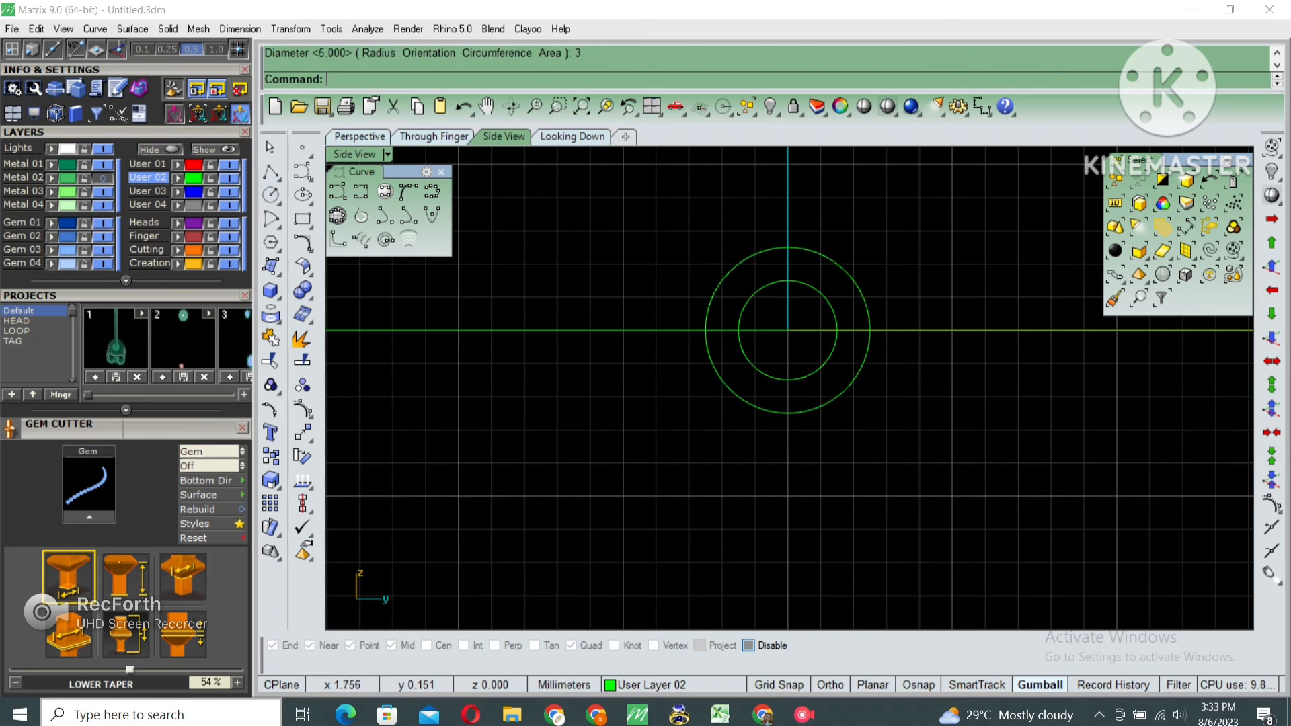
{"action": "left_click", "coordinate": [752, 365]}
{"action": "type", "text": "M"}
{"action": "key", "text": "Return"}
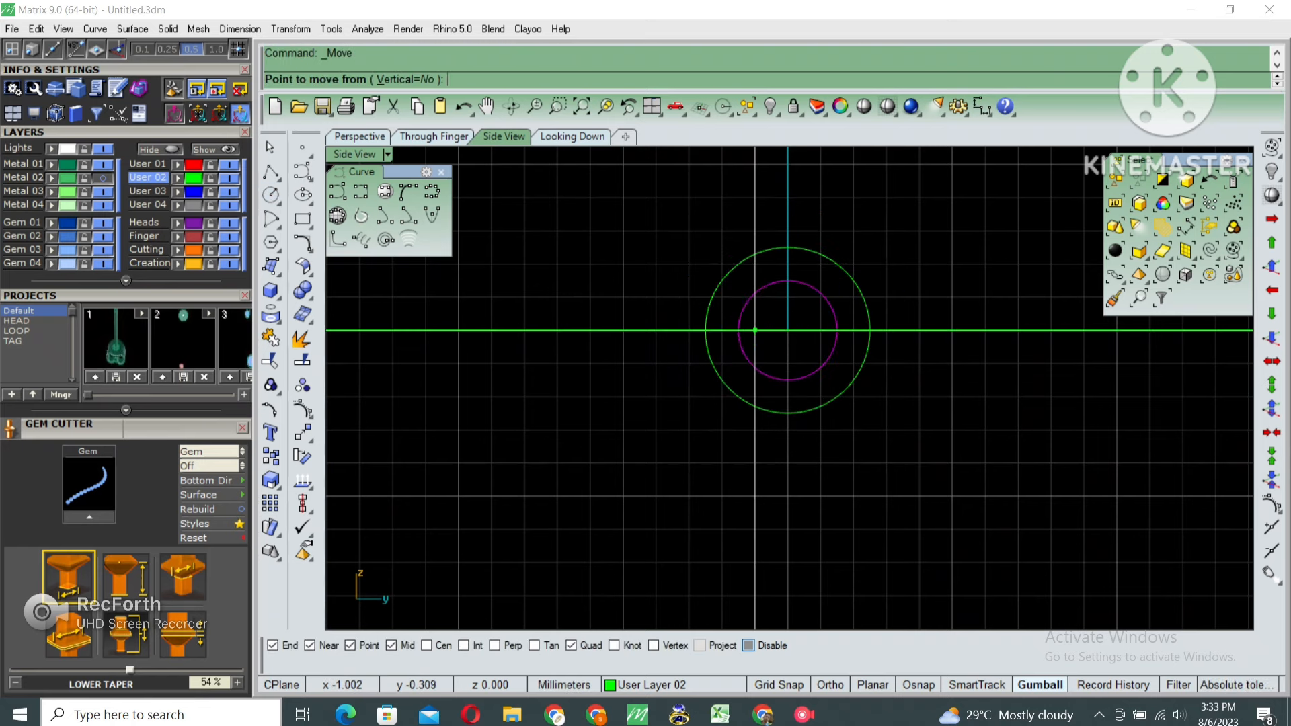
{"action": "left_click", "coordinate": [756, 331]}
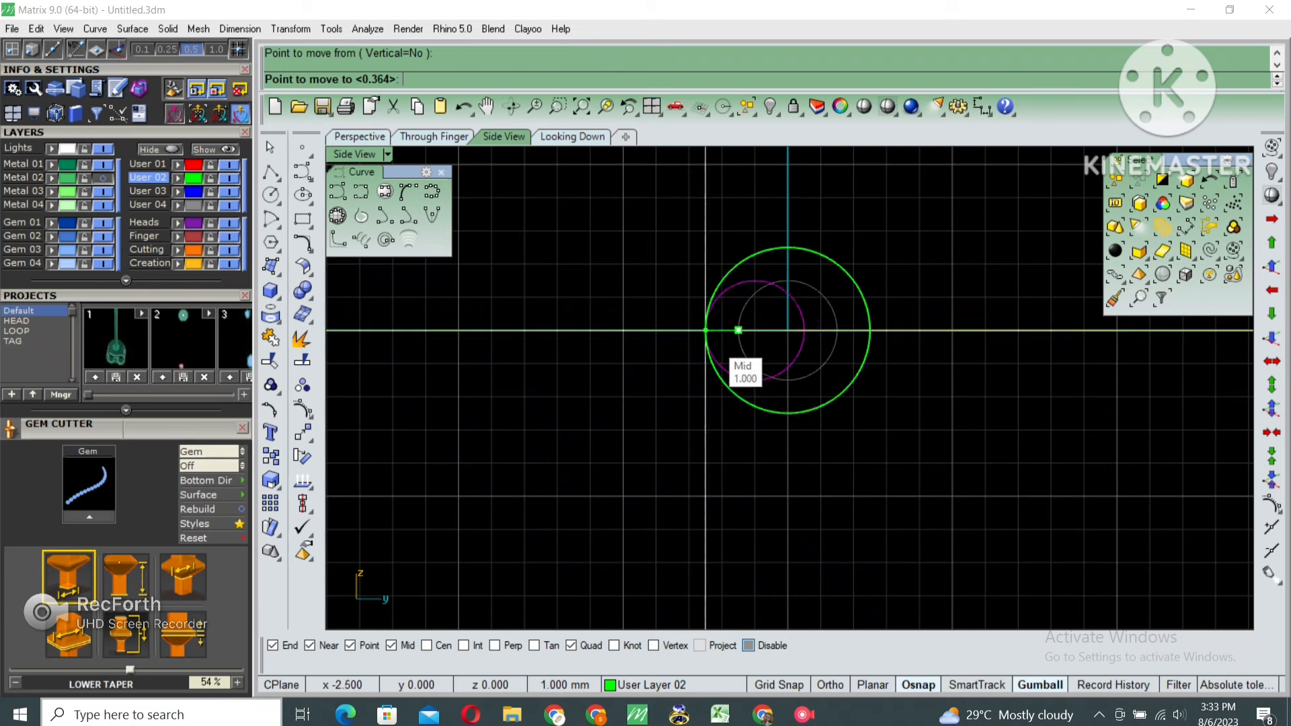
{"action": "left_click", "coordinate": [739, 330]}
{"action": "key", "text": "ctrl+z"}
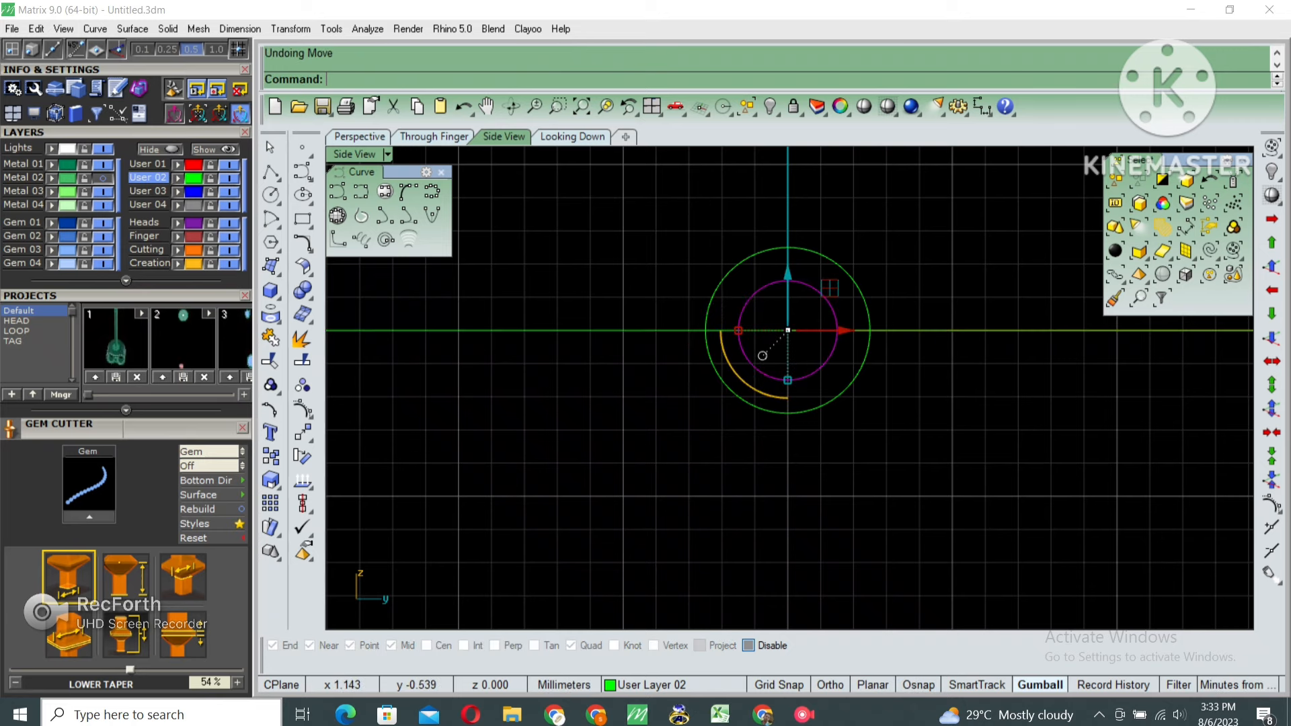
Move the 3 mm circle along the centre line until its outer quadrant meets the 5 mm circle's quadrant on the same side
{"action": "key", "text": "Return"}
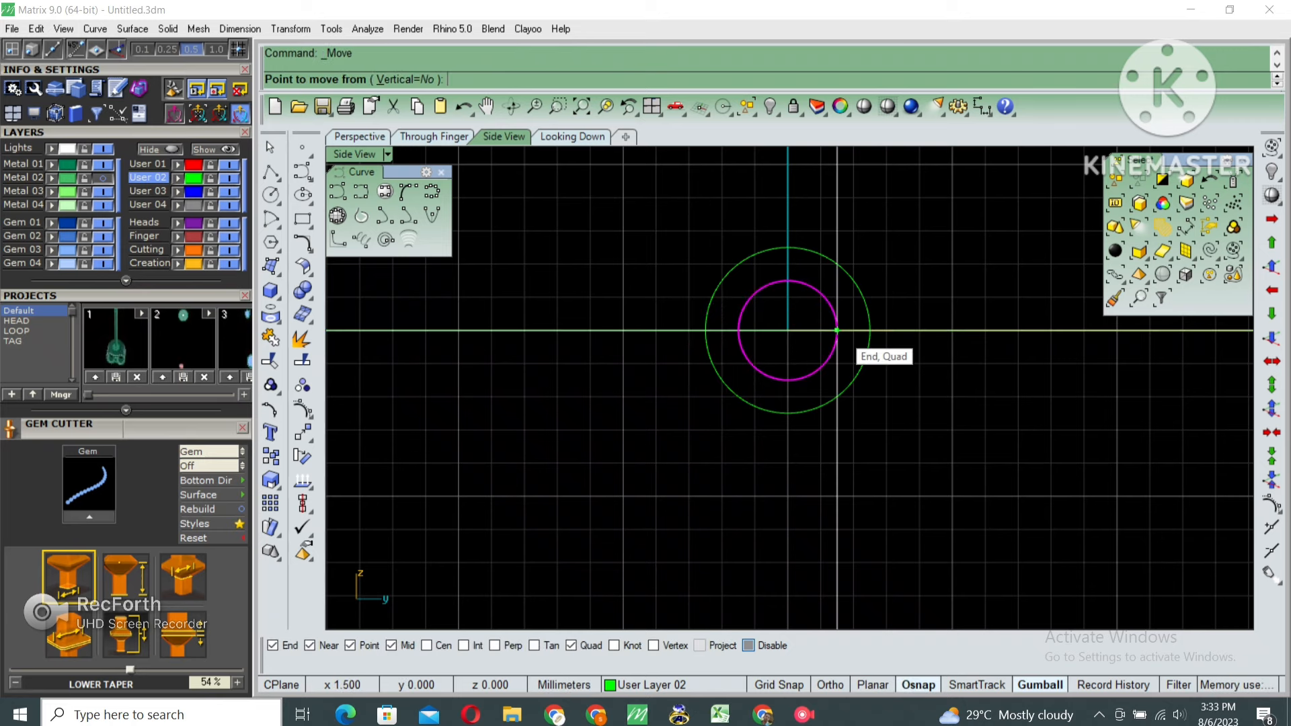
{"action": "left_click", "coordinate": [837, 330]}
{"action": "left_click", "coordinate": [870, 330]}
{"action": "scroll", "coordinate": [870, 330], "scroll_direction": "up", "scroll_amount": 3}
Reshape the small circle into a teardrop by pulling its inner-side control point along the centre line to the 5 mm circle's opposite quadrant
{"action": "key", "text": "F10"}
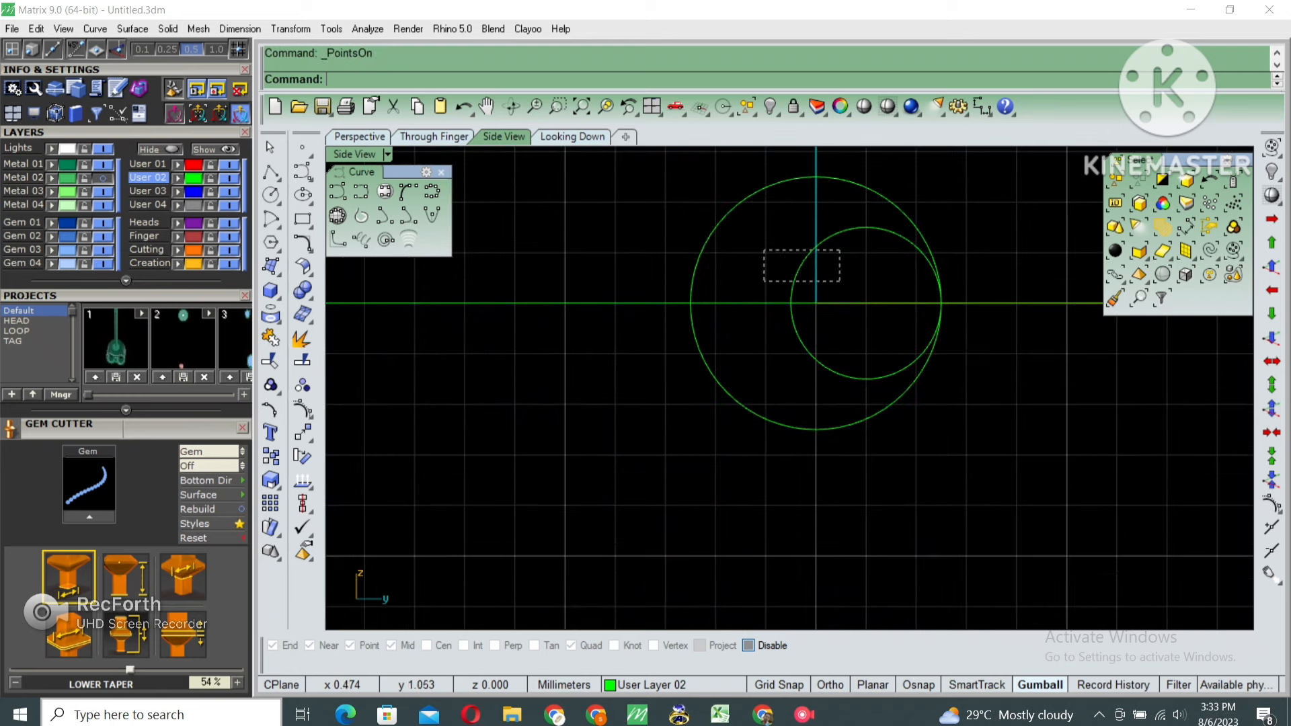
{"action": "left_click_drag", "start_coordinate": [764, 281], "coordinate": [758, 310]}
{"action": "key", "text": "F10"}
{"action": "left_click_drag", "start_coordinate": [845, 303], "coordinate": [747, 303]}
{"action": "left_click", "coordinate": [758, 339]}
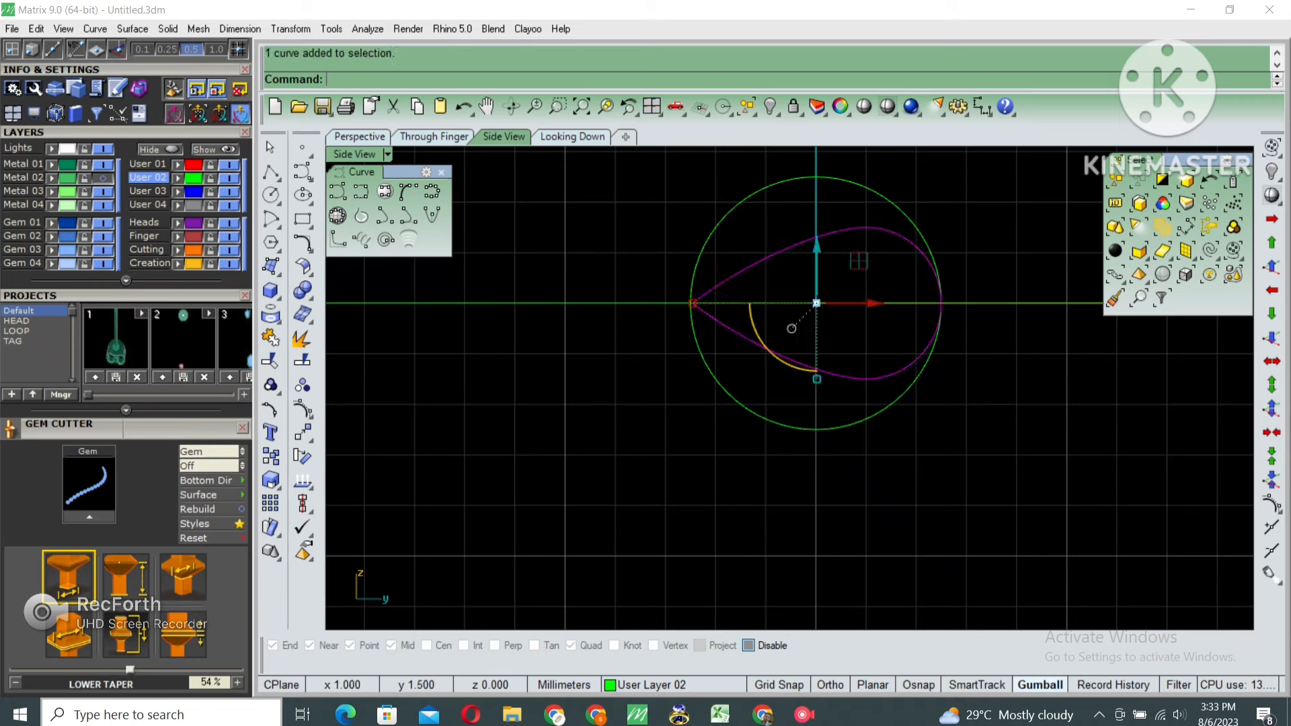
Shift the teardrop's tip control point slightly inward along the centre line
{"action": "key", "text": "F10"}
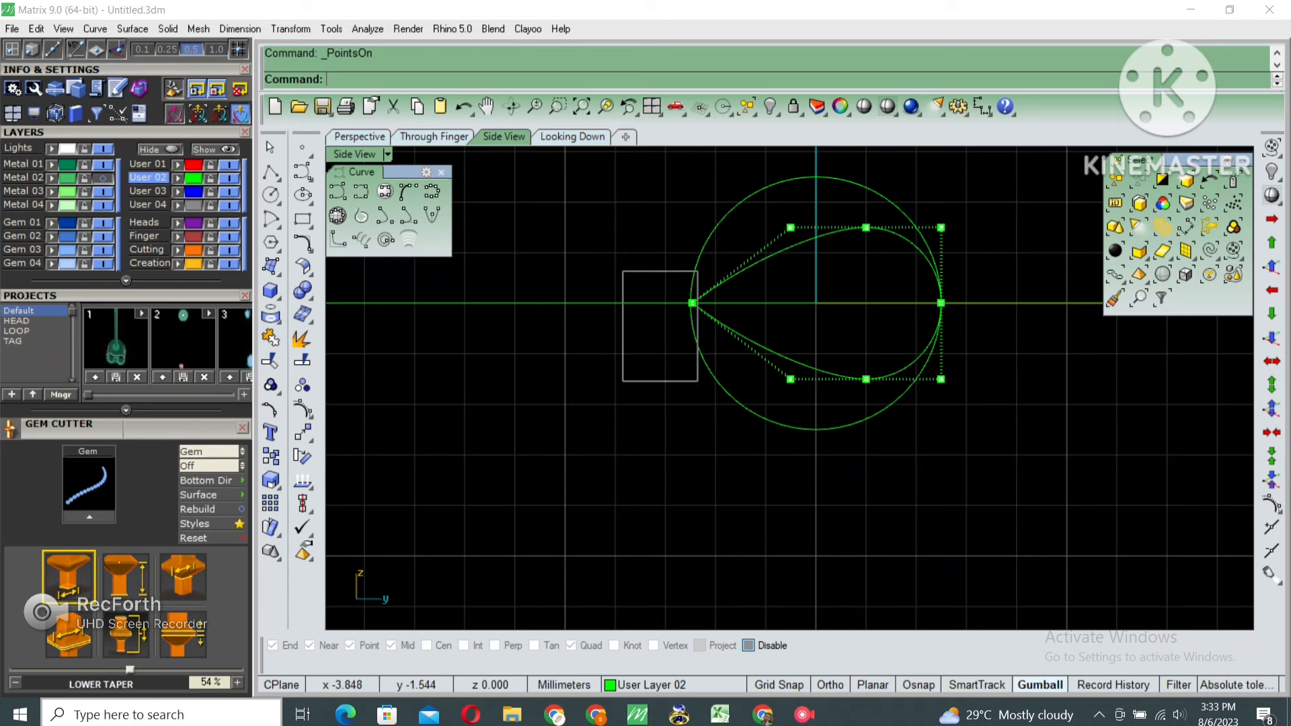
{"action": "left_click_drag", "start_coordinate": [622, 381], "coordinate": [622, 381]}
{"action": "left_click_drag", "start_coordinate": [739, 303], "coordinate": [700, 303]}
{"action": "key", "text": "Escape"}
{"action": "key", "text": "Escape"}
Enlarge the teardrop slightly and shift it along the centre line so its round end lies just inside the 5 mm circle
{"action": "left_click", "coordinate": [759, 339]}
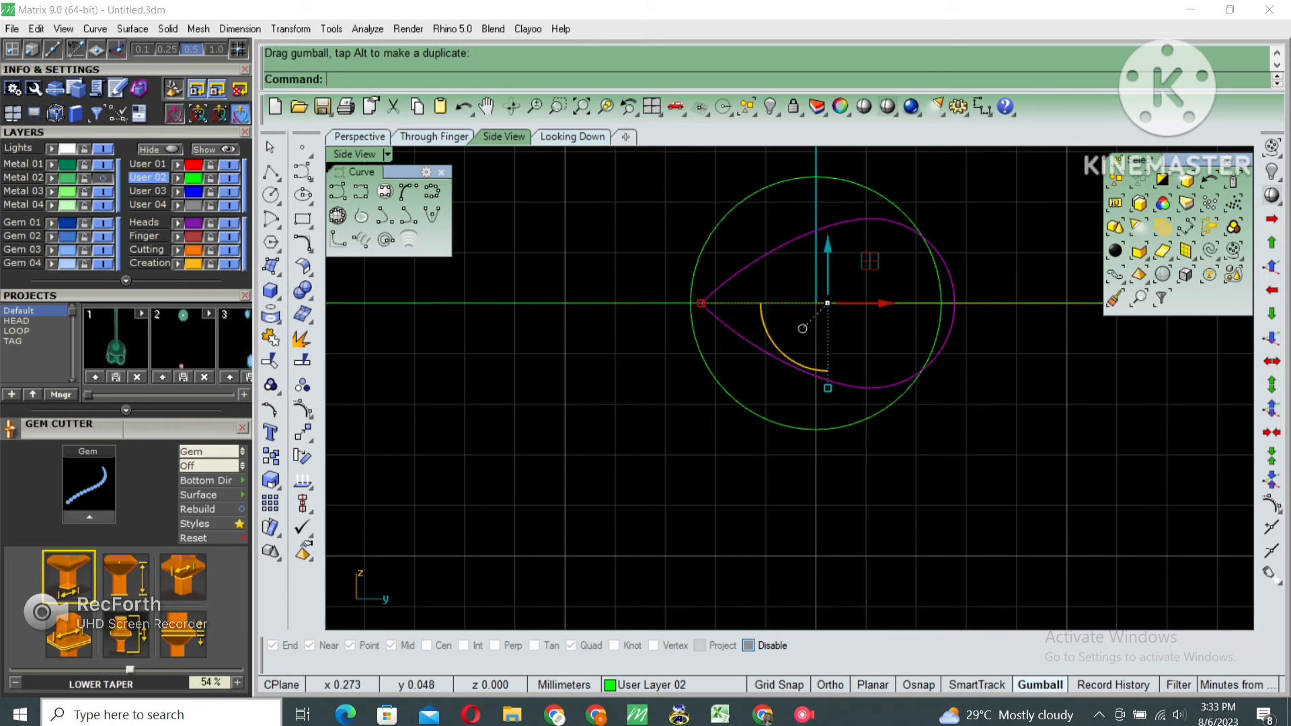
{"action": "left_click_drag", "start_coordinate": [880, 303], "coordinate": [862, 303]}
{"action": "left_click", "coordinate": [931, 187]}
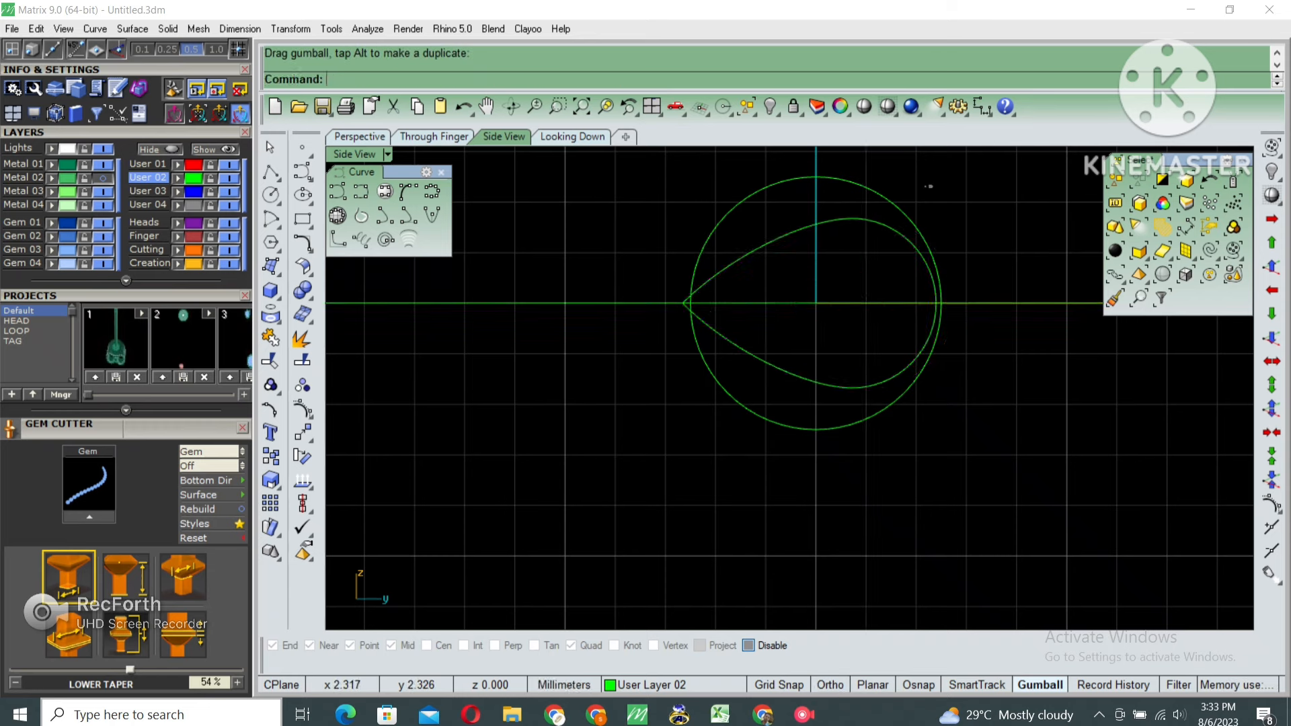
Delete the 5 mm circle around the teardrop
{"action": "left_click", "coordinate": [941, 302]}
{"action": "key", "text": "Delete"}
{"action": "left_click", "coordinate": [760, 342]}
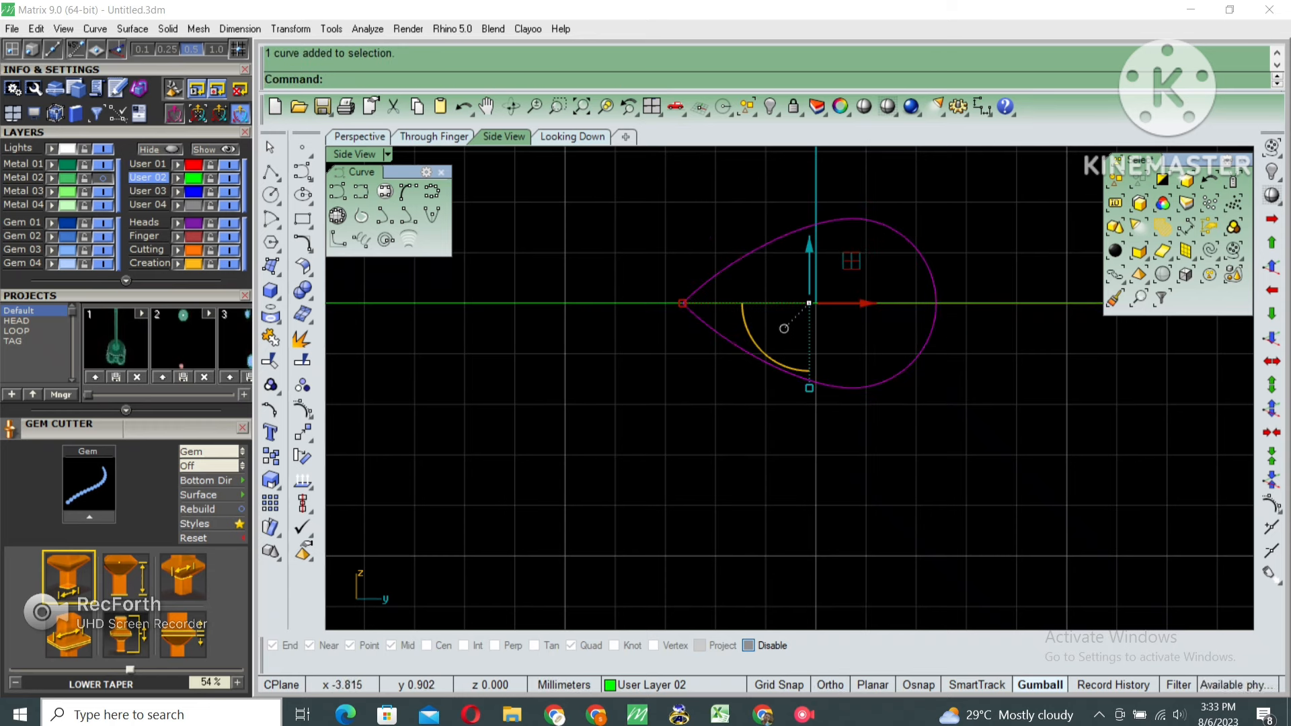
{"action": "left_click", "coordinate": [592, 304]}
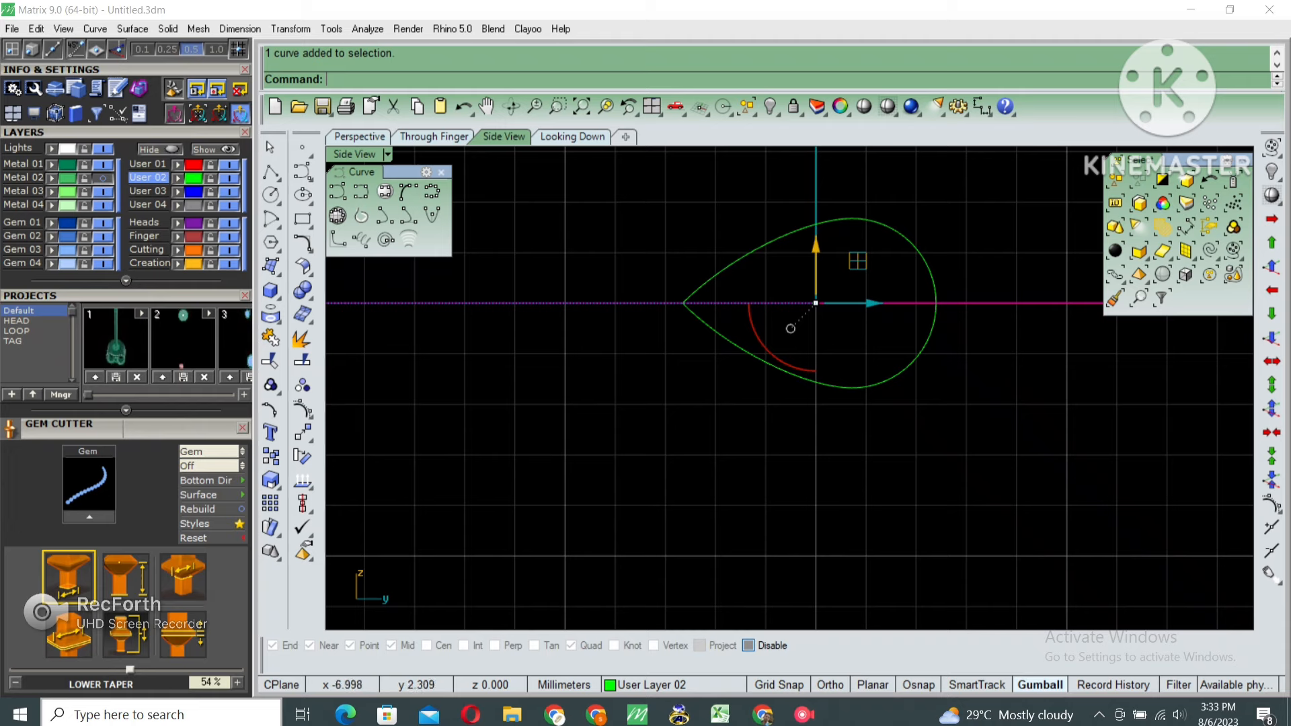
Draw an interpolated curve from the teardrop's tip, rising vertically, following the upper half slightly outside it, and ending past the centre line at the round end
{"action": "left_click", "coordinate": [361, 192]}
{"action": "scroll", "coordinate": [673, 352], "scroll_direction": "up", "scroll_amount": 3}
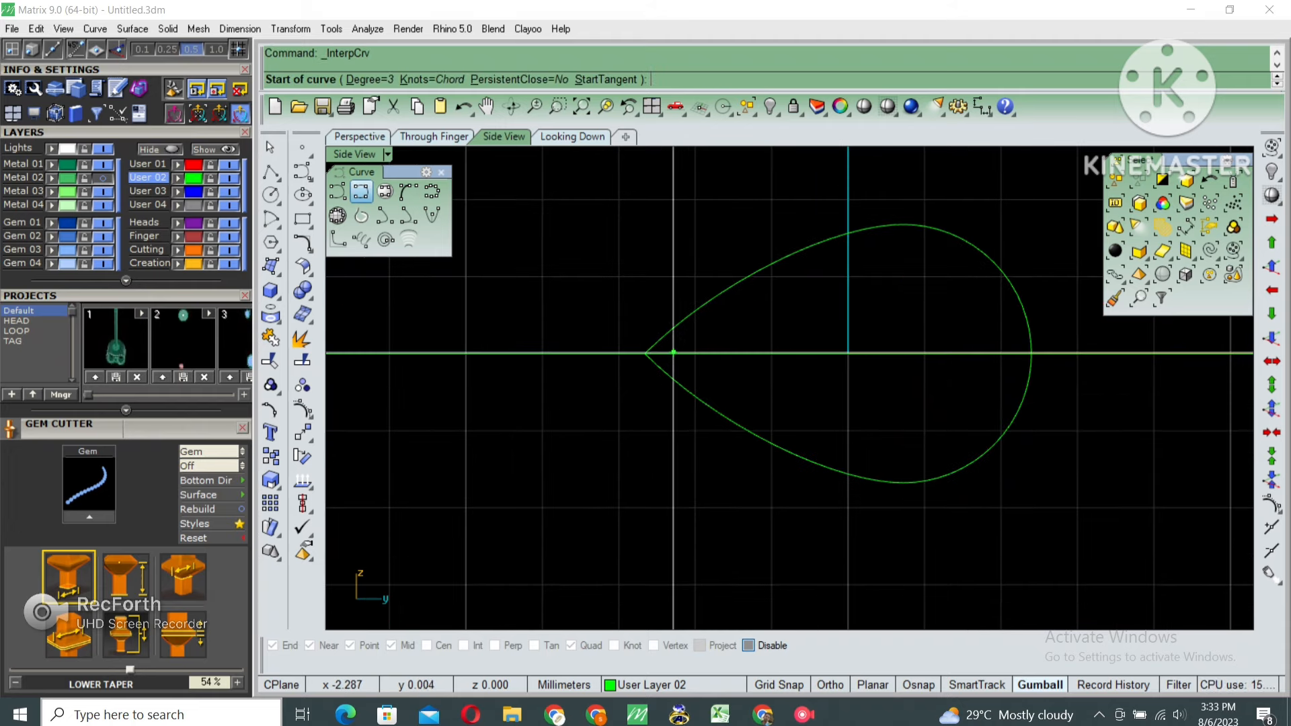
{"action": "key", "text": "alt"}
{"action": "key", "text": "alt"}
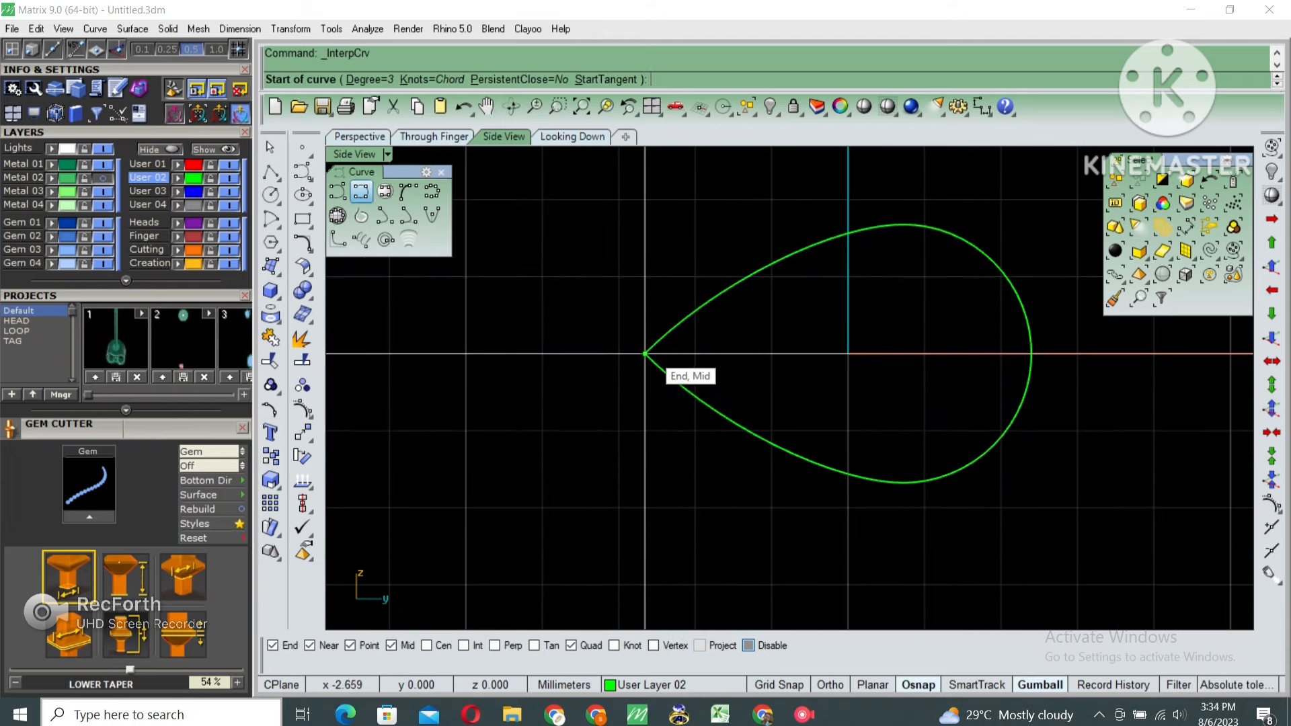
{"action": "left_click", "coordinate": [645, 353]}
{"action": "scroll", "coordinate": [644, 353], "scroll_direction": "up", "scroll_amount": 2}
{"action": "left_click", "coordinate": [644, 342]}
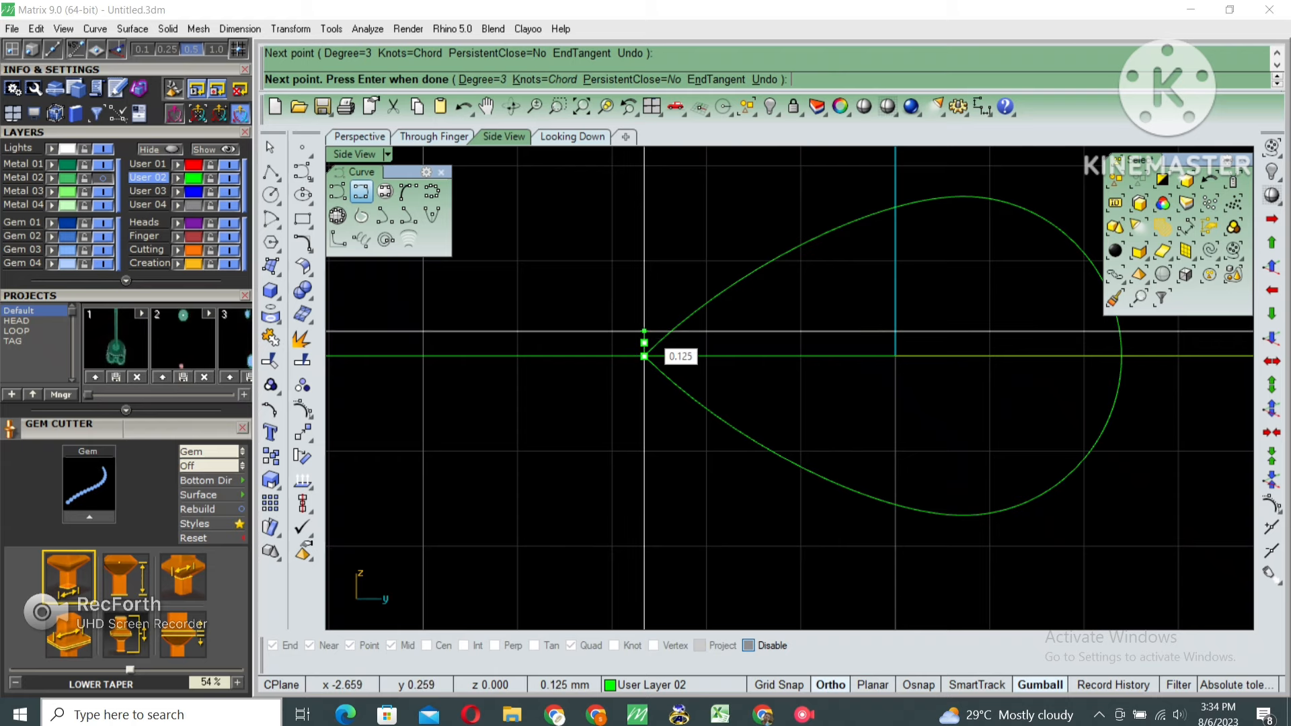
{"action": "left_click", "coordinate": [644, 331]}
{"action": "left_click", "coordinate": [665, 311]}
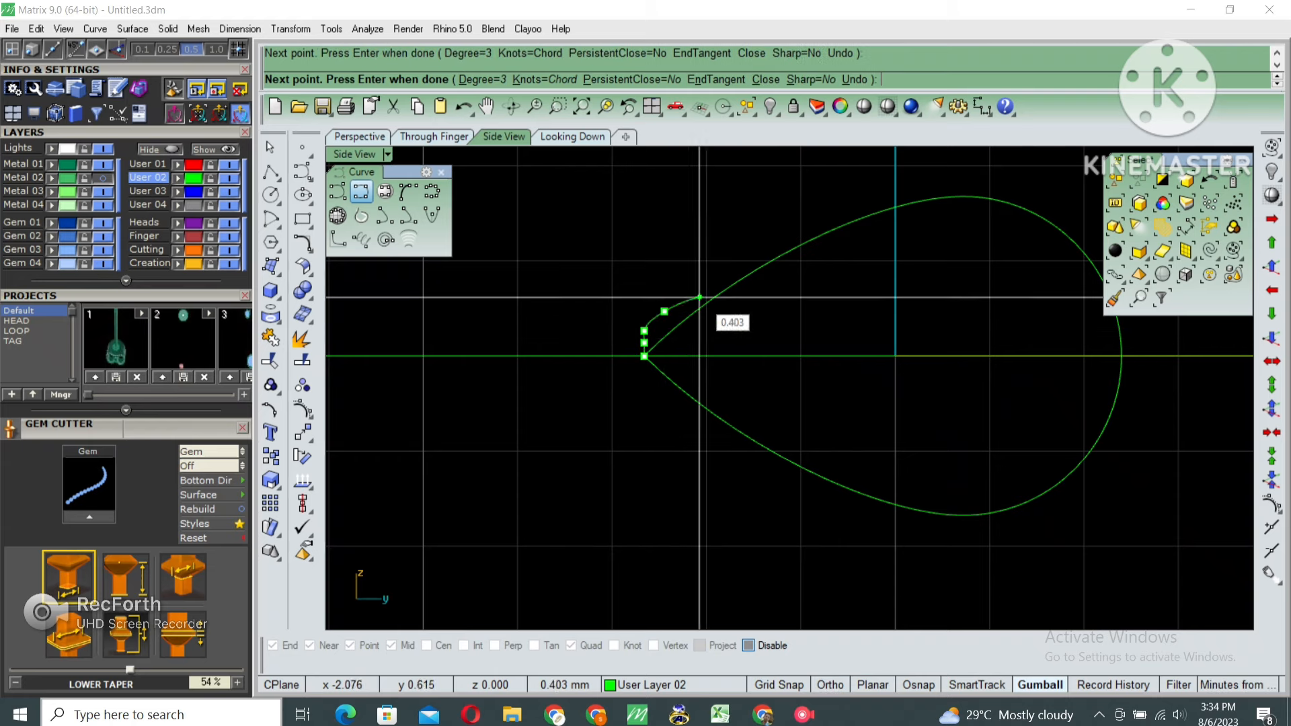
{"action": "left_click", "coordinate": [725, 273]}
{"action": "right_click_drag", "start_coordinate": [801, 225], "coordinate": [718, 294]}
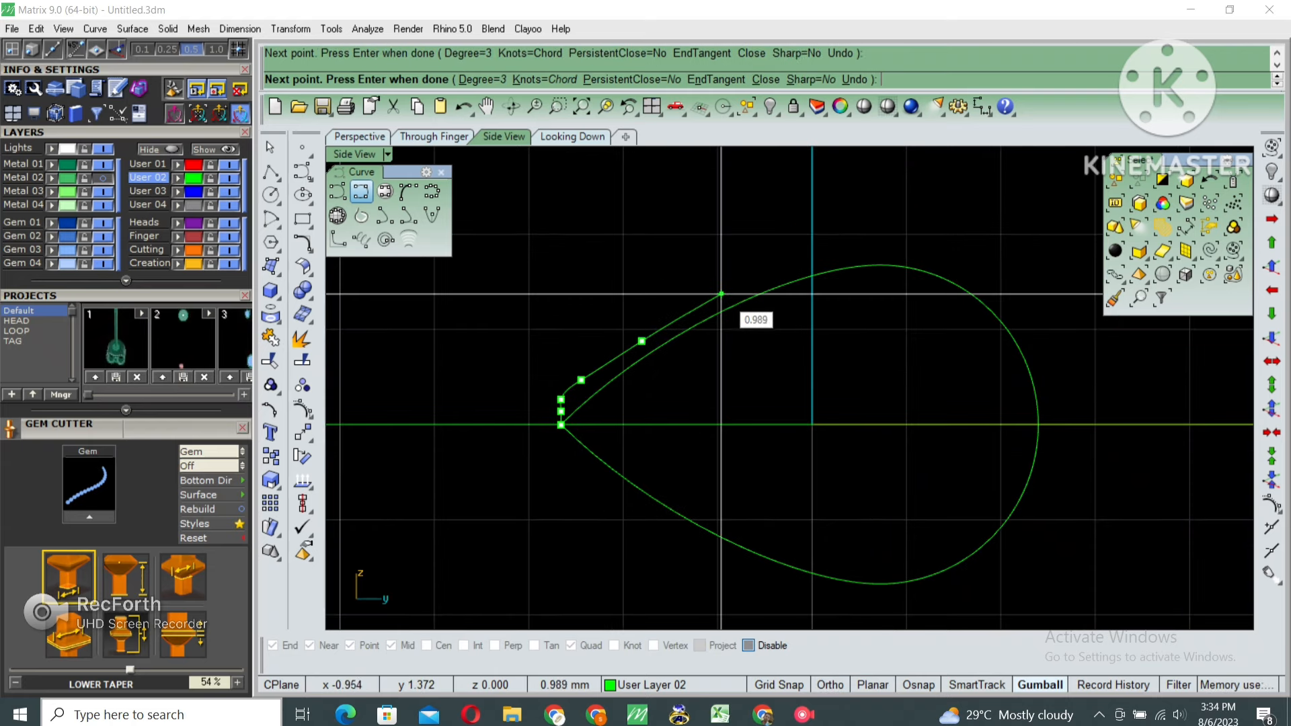
{"action": "left_click", "coordinate": [723, 295]}
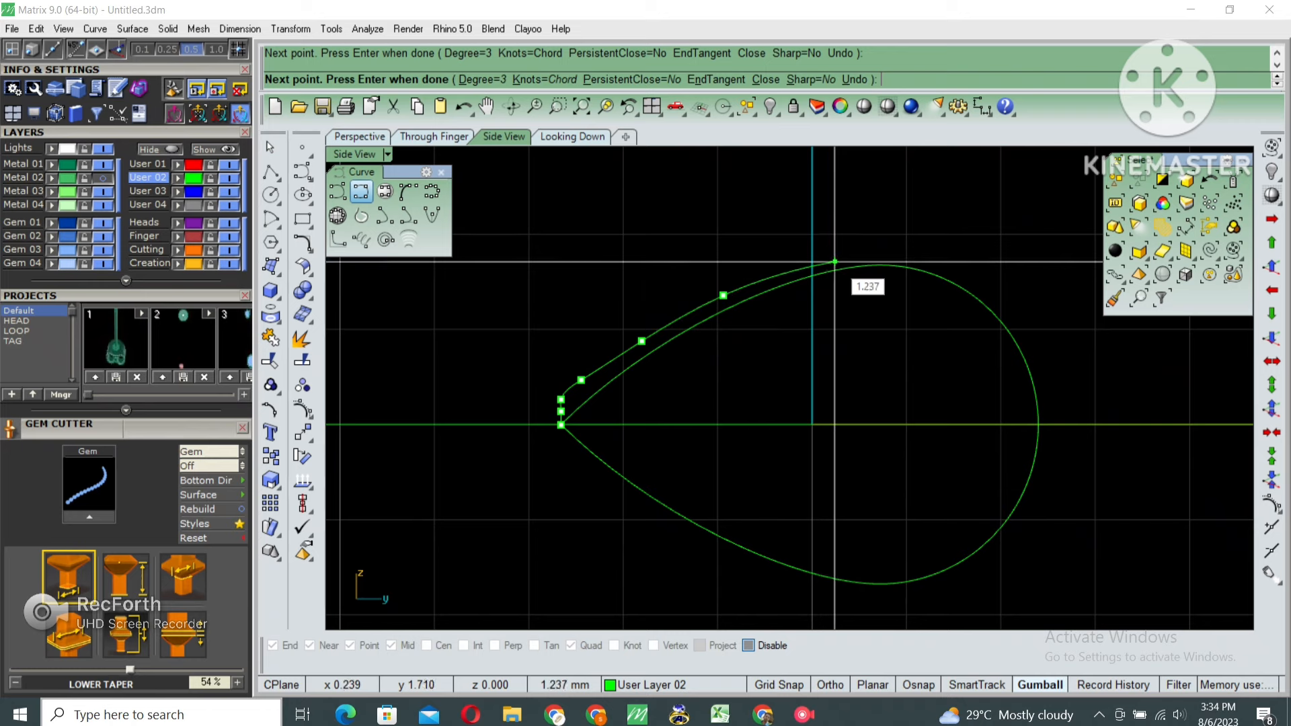
{"action": "left_click", "coordinate": [835, 261]}
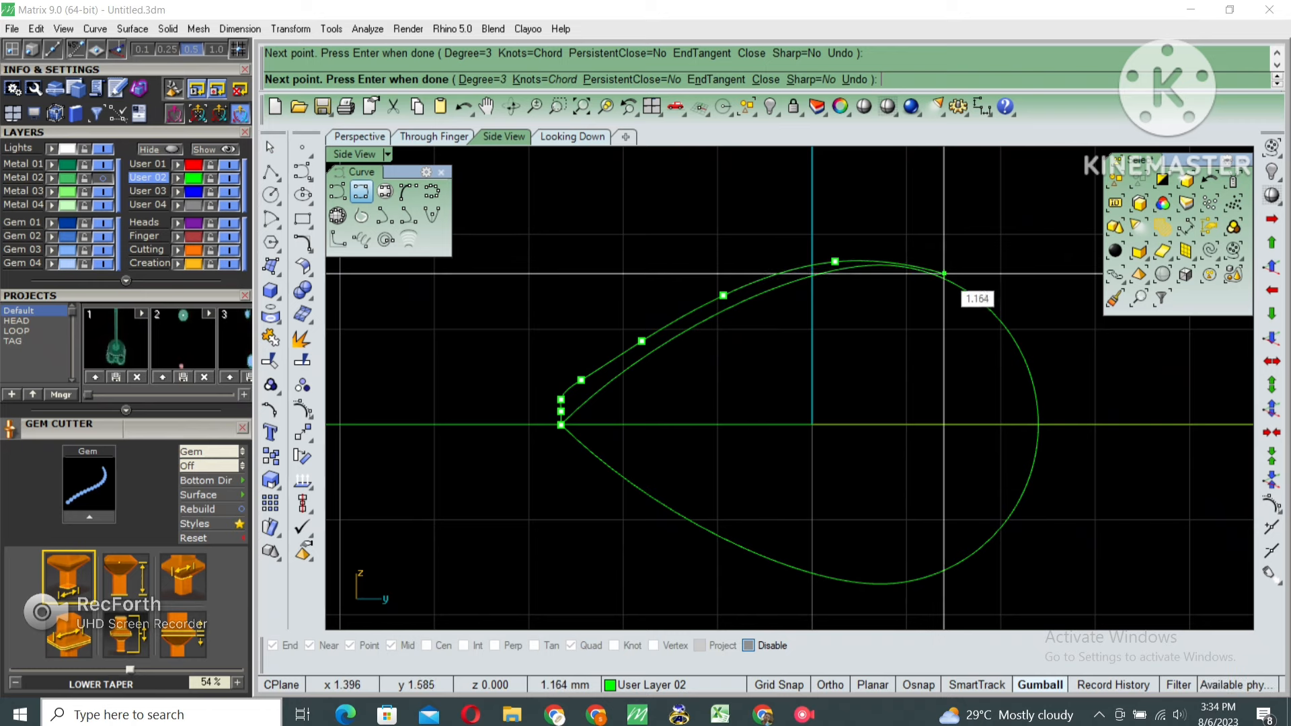
{"action": "left_click", "coordinate": [1028, 369], "text": "alt"}
{"action": "left_click", "coordinate": [1034, 457]}
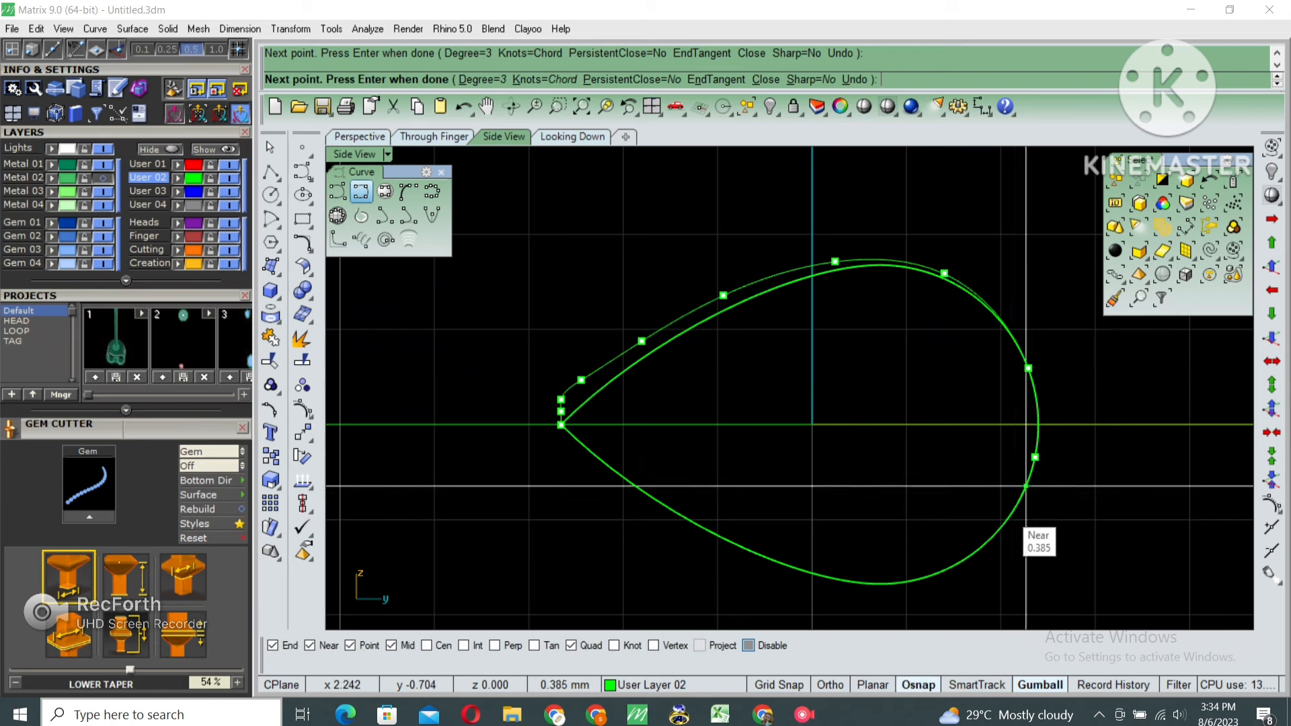
{"action": "right_click", "coordinate": [1006, 509]}
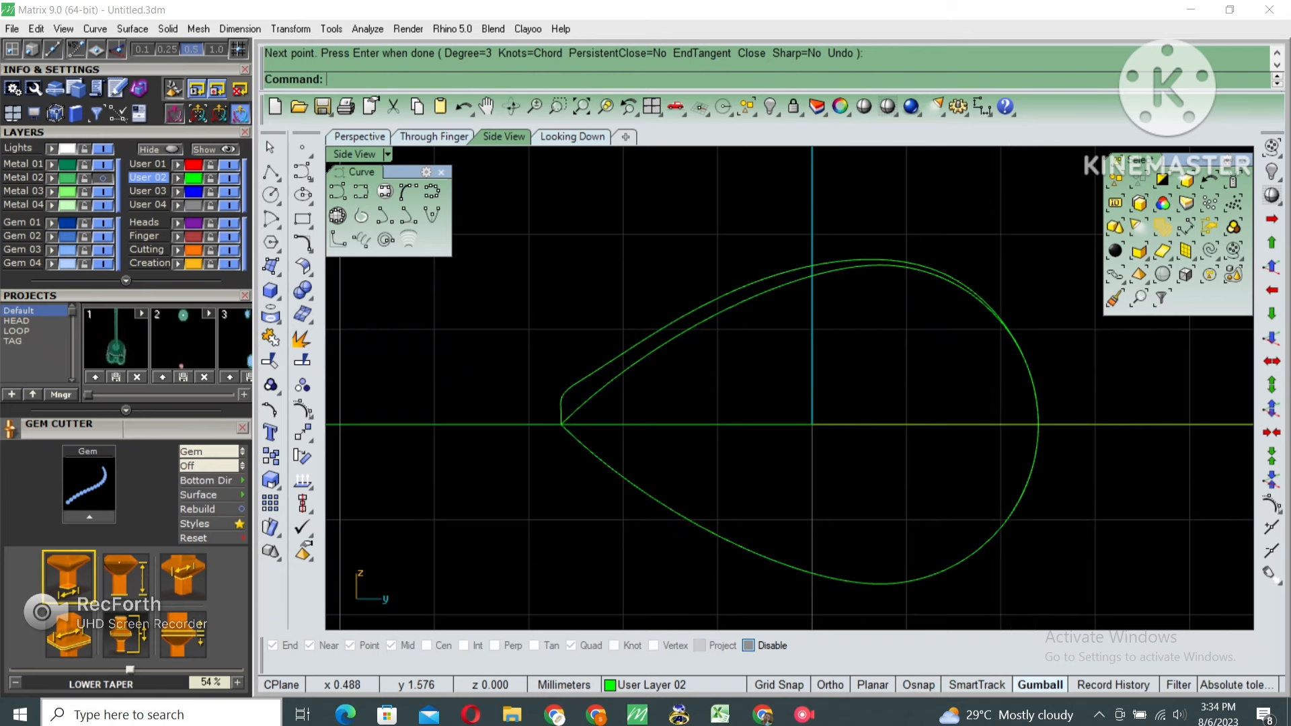
Delete the original teardrop curve, keeping the newly drawn profile
{"action": "left_click", "coordinate": [859, 266]}
{"action": "key", "text": "Delete"}
{"action": "scroll", "coordinate": [860, 279], "scroll_direction": "down", "scroll_amount": 2}
Nudge the two control points on the profile's sloping side slightly outward to smooth the curve
{"action": "left_click", "coordinate": [840, 268]}
{"action": "scroll", "coordinate": [760, 308], "scroll_direction": "up", "scroll_amount": 4}
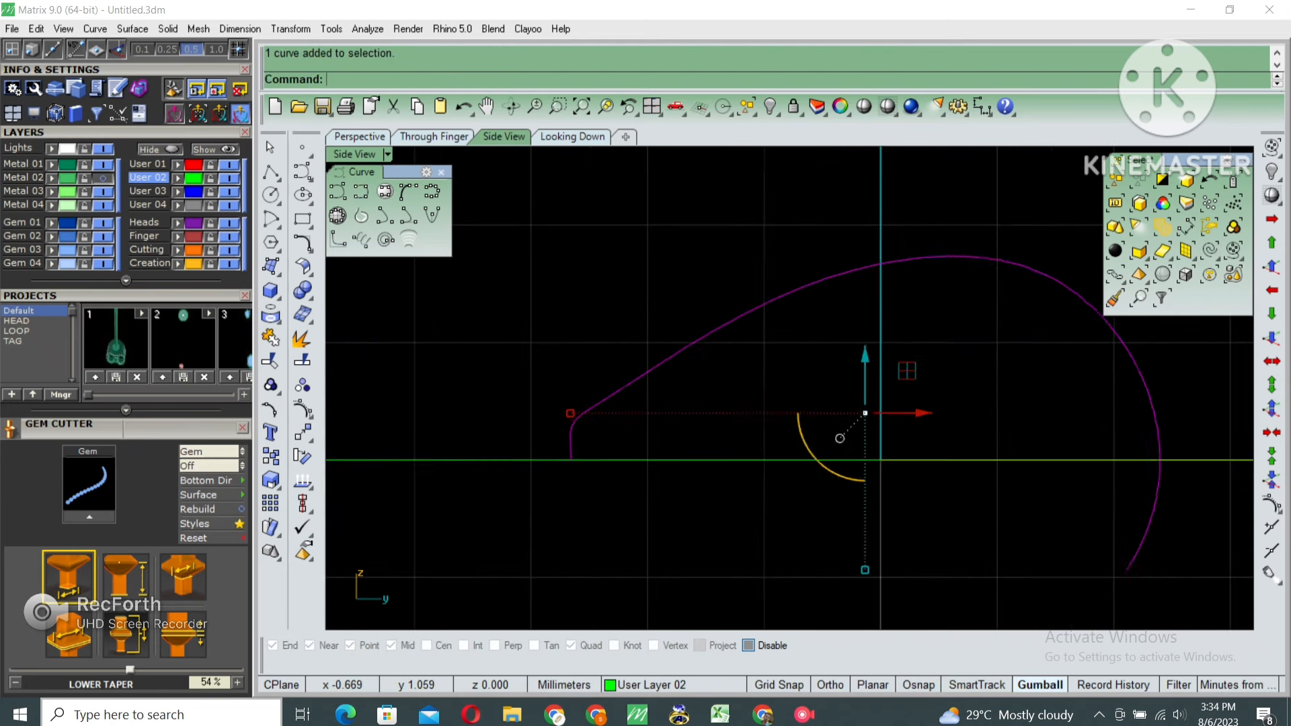
{"action": "key", "text": "F10"}
{"action": "left_click_drag", "start_coordinate": [641, 284], "coordinate": [693, 415]}
{"action": "left_click_drag", "start_coordinate": [585, 293], "coordinate": [712, 424]}
{"action": "scroll", "coordinate": [688, 403], "scroll_direction": "up", "scroll_amount": 6}
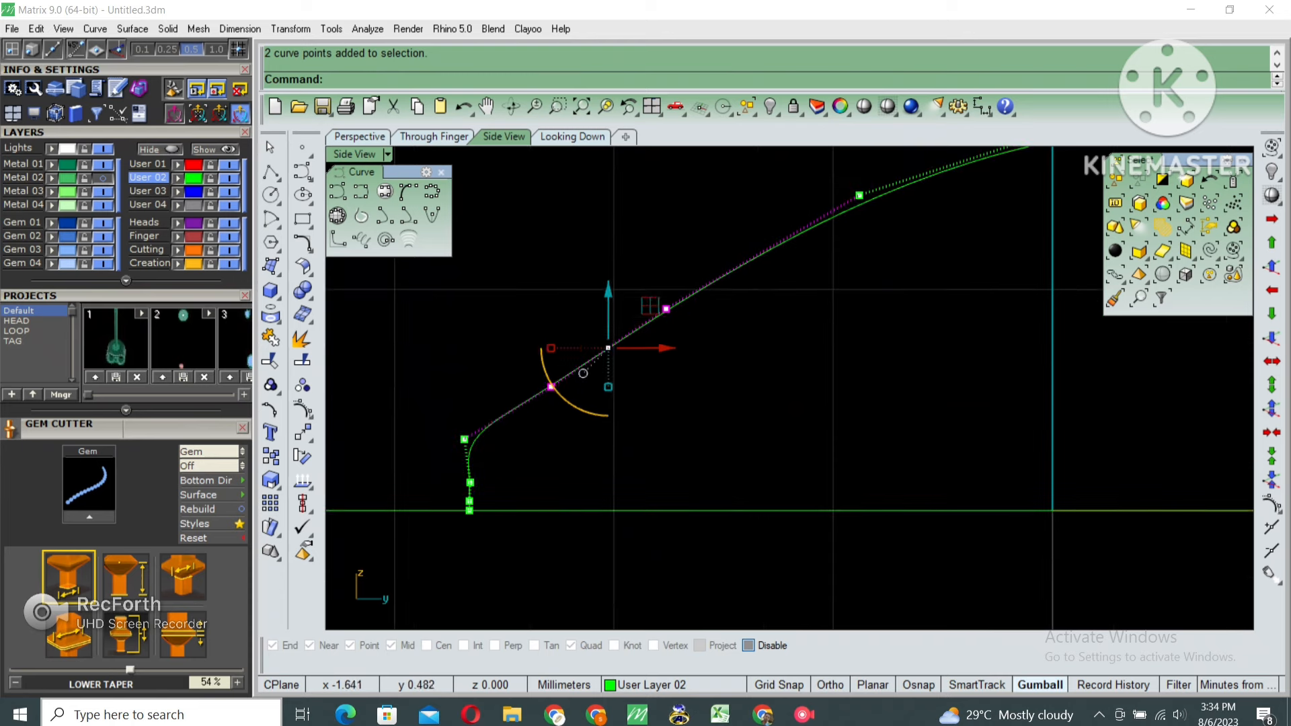
{"action": "left_click_drag", "start_coordinate": [583, 373], "coordinate": [713, 410]}
{"action": "key", "text": "Escape"}
{"action": "scroll", "coordinate": [713, 410], "scroll_direction": "down", "scroll_amount": 2}
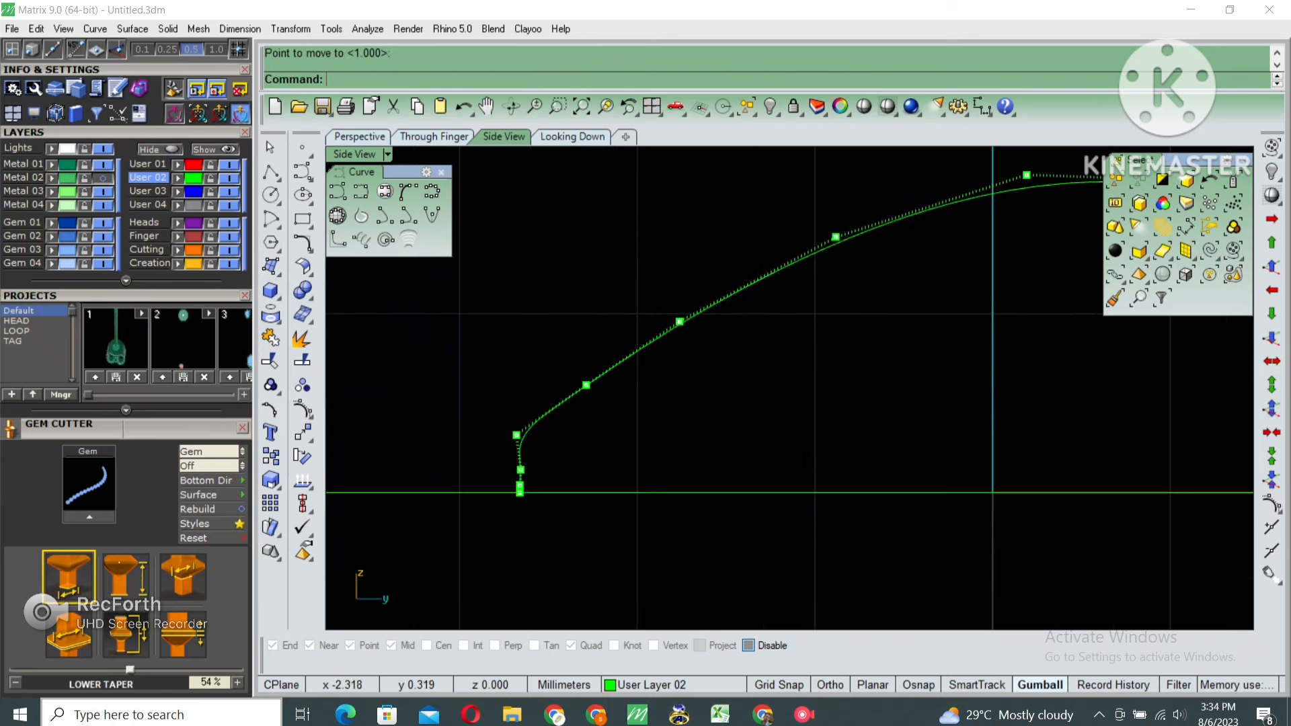
Lower the control point at the corner of the profile's narrow end slightly
{"action": "left_click", "coordinate": [516, 435]}
{"action": "scroll", "coordinate": [497, 437], "scroll_direction": "up", "scroll_amount": 3}
{"action": "left_click_drag", "start_coordinate": [475, 427], "coordinate": [458, 453]}
{"action": "scroll", "coordinate": [648, 340], "scroll_direction": "down", "scroll_amount": 7}
{"action": "key", "text": "Escape"}
{"action": "key", "text": "Escape"}
Split the profile with the centre line and delete the short piece below it
{"action": "left_click", "coordinate": [843, 251]}
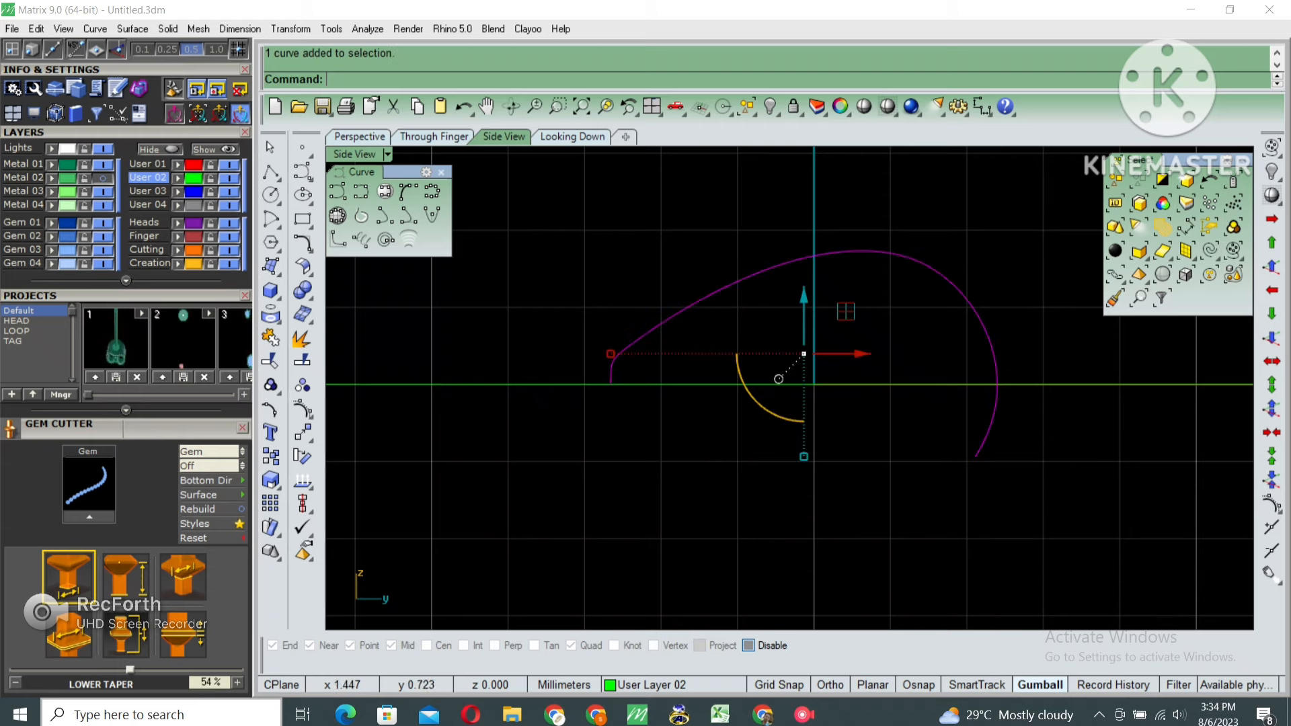
{"action": "key", "text": "ctrl+shift+s"}
{"action": "left_click", "coordinate": [1036, 383]}
{"action": "key", "text": "Return"}
{"action": "left_click", "coordinate": [994, 363], "text": "ctrl"}
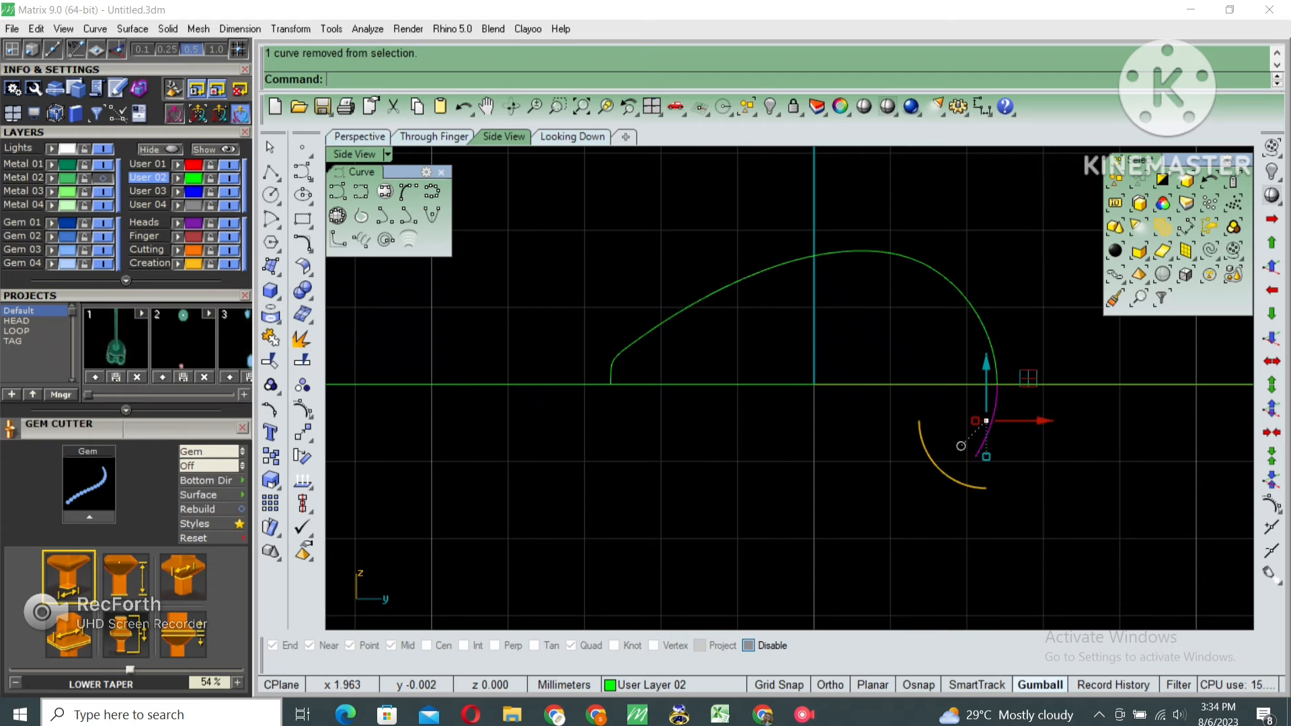
{"action": "key", "text": "Delete"}
Mirror the upper half of the profile across the horizontal centre line, starting the mirror plane at the origin
{"action": "left_click", "coordinate": [985, 334]}
{"action": "right_click_drag", "start_coordinate": [1009, 335], "coordinate": [941, 337]}
{"action": "type", "text": "mi"}
{"action": "key", "text": "Return"}
{"action": "type", "text": "0"}
{"action": "key", "text": "Return"}
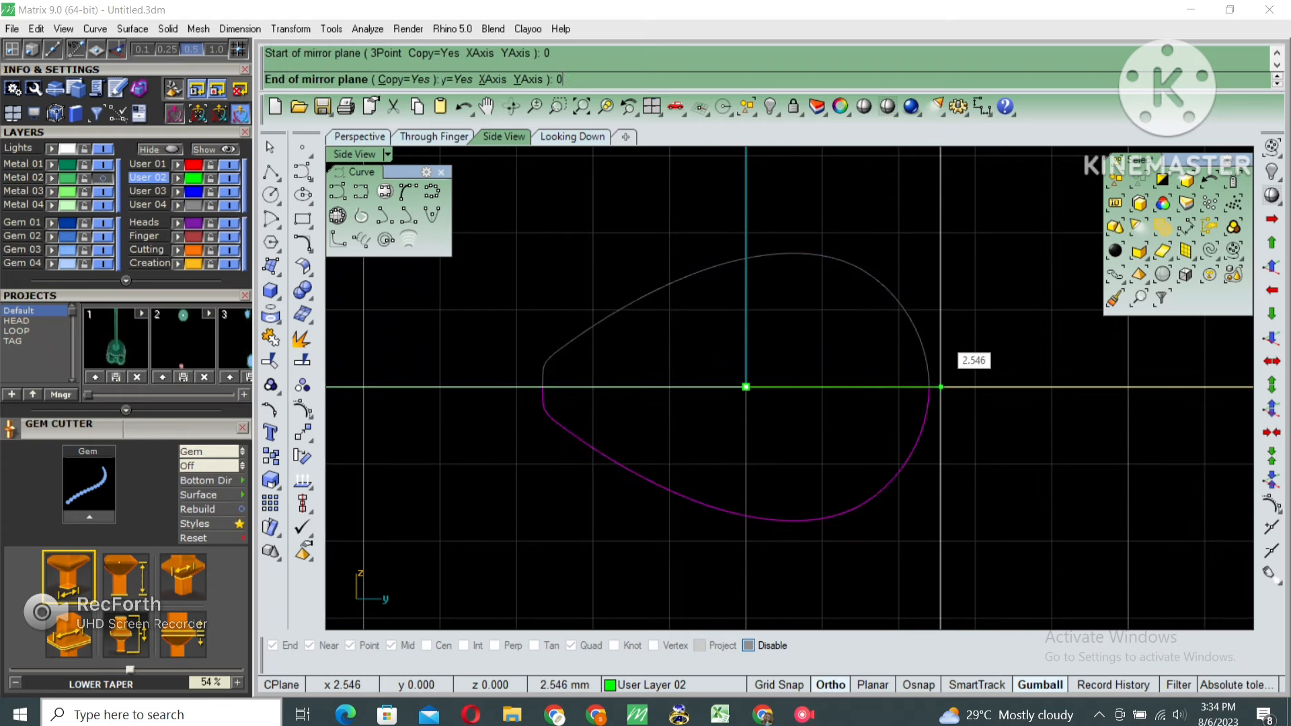
{"action": "left_click", "coordinate": [941, 337]}
Join the upper and mirrored lower halves into one closed curve
{"action": "left_click", "coordinate": [905, 456], "text": "shift"}
{"action": "right_click_drag", "start_coordinate": [837, 479], "coordinate": [841, 449]}
{"action": "type", "text": "j"}
{"action": "key", "text": "Return"}
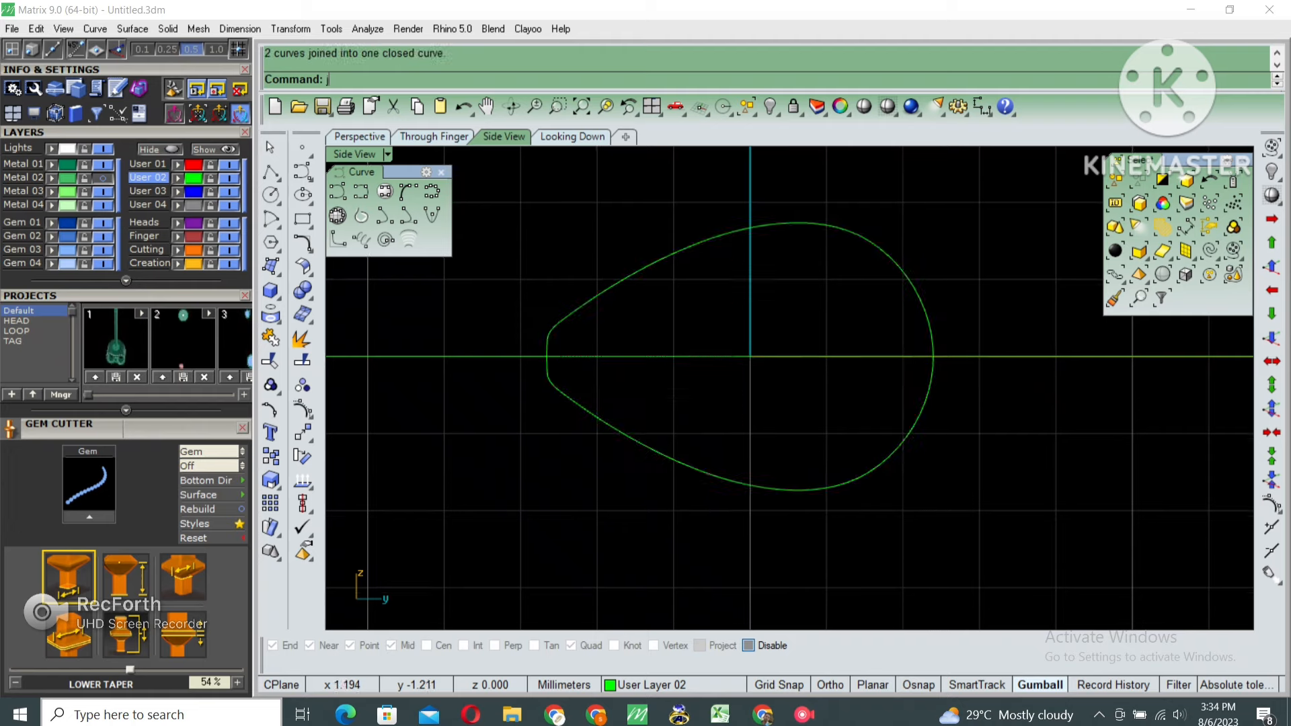
Delete the control point at the seam on the closed curve's round end
{"action": "key", "text": "F10"}
{"action": "scroll", "coordinate": [934, 347], "scroll_direction": "up", "scroll_amount": 5}
{"action": "left_click", "coordinate": [931, 345]}
{"action": "key", "text": "Delete"}
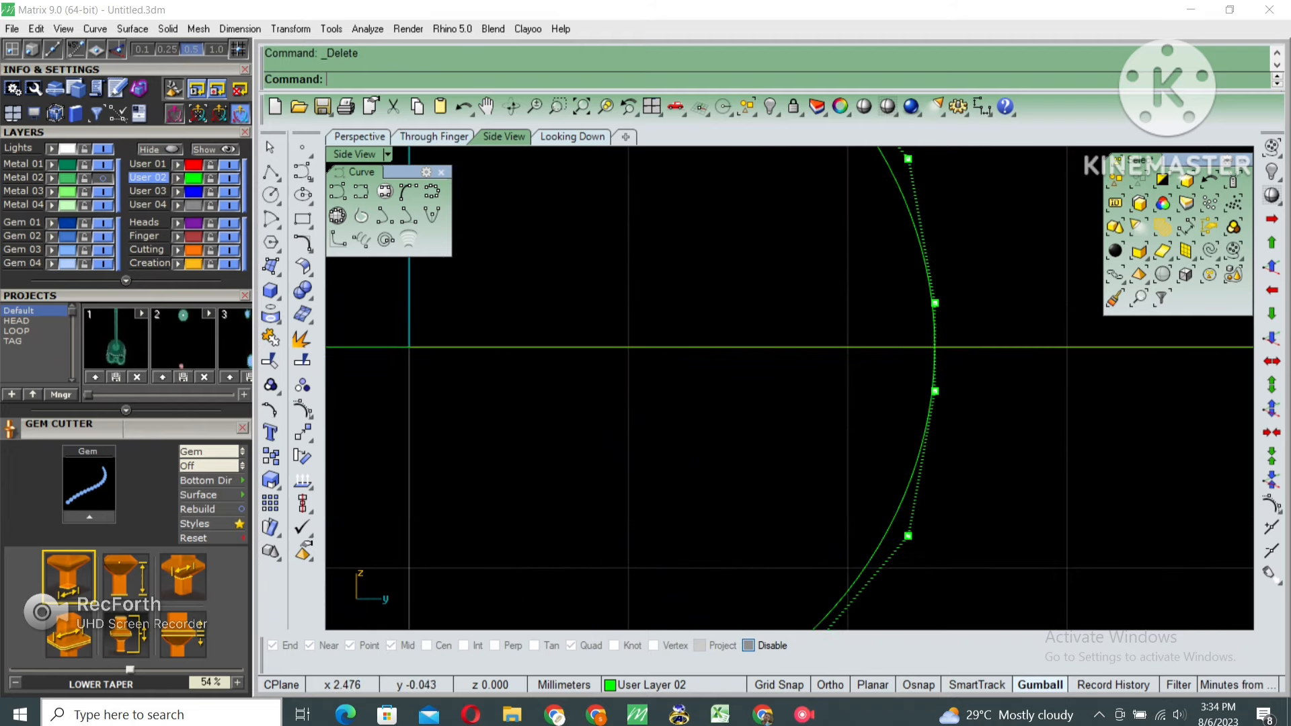
{"action": "key", "text": "Escape"}
{"action": "scroll", "coordinate": [945, 371], "scroll_direction": "down", "scroll_amount": 5}
Offset the closed curve outward by 0.8 mm
{"action": "left_click_drag", "start_coordinate": [895, 302], "coordinate": [896, 302]}
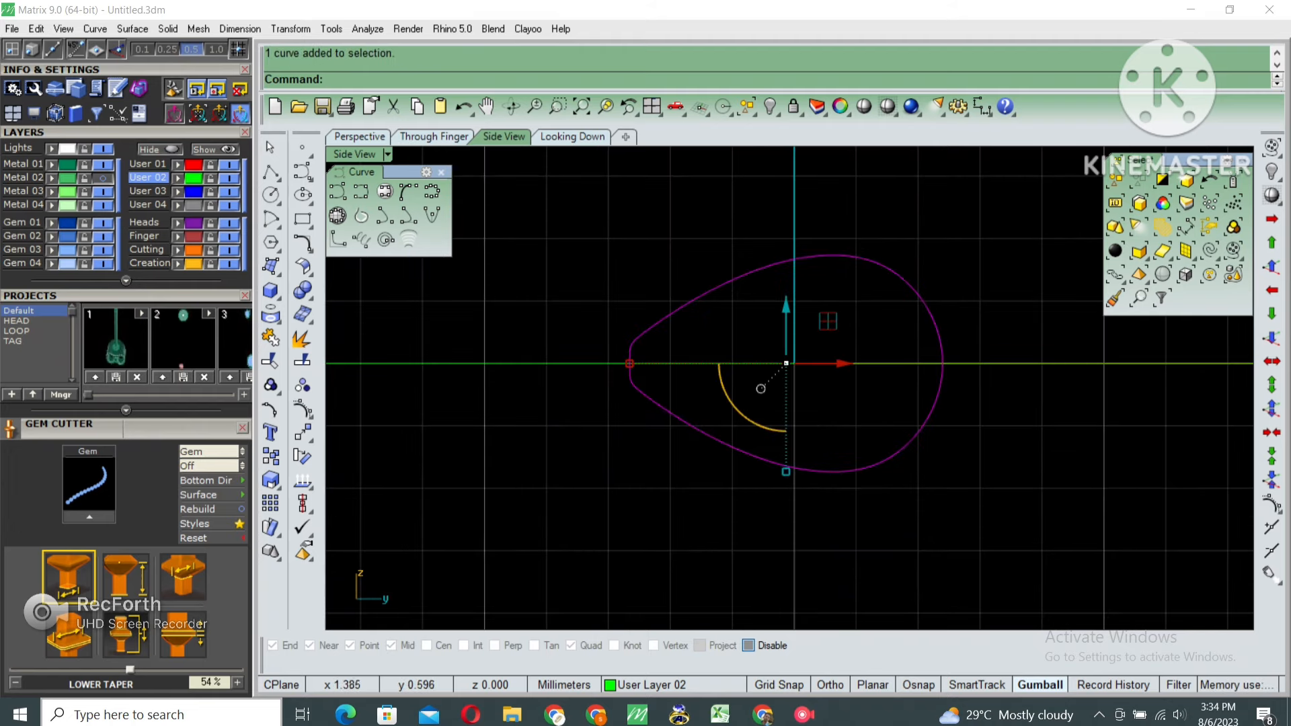
{"action": "type", "text": "offset"}
{"action": "key", "text": "Return"}
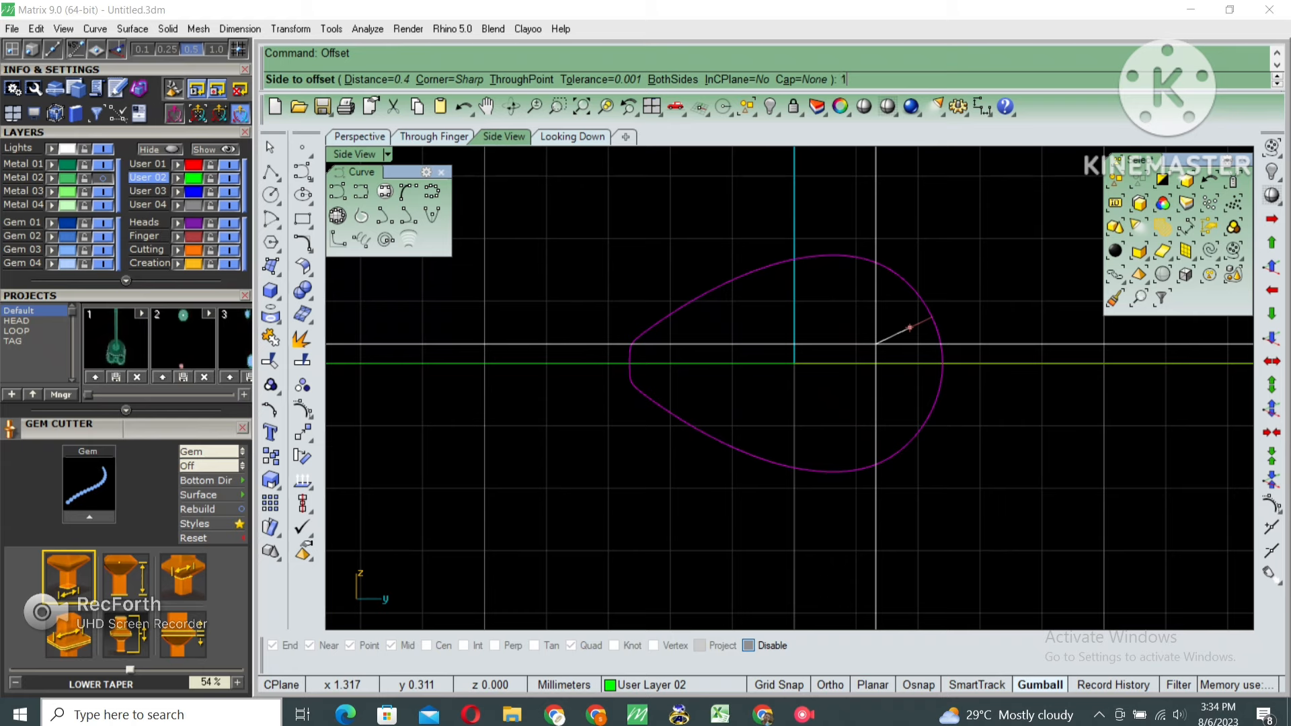
{"action": "type", "text": "1"}
{"action": "key", "text": "Return"}
{"action": "type", "text": ".8"}
{"action": "key", "text": "Return"}
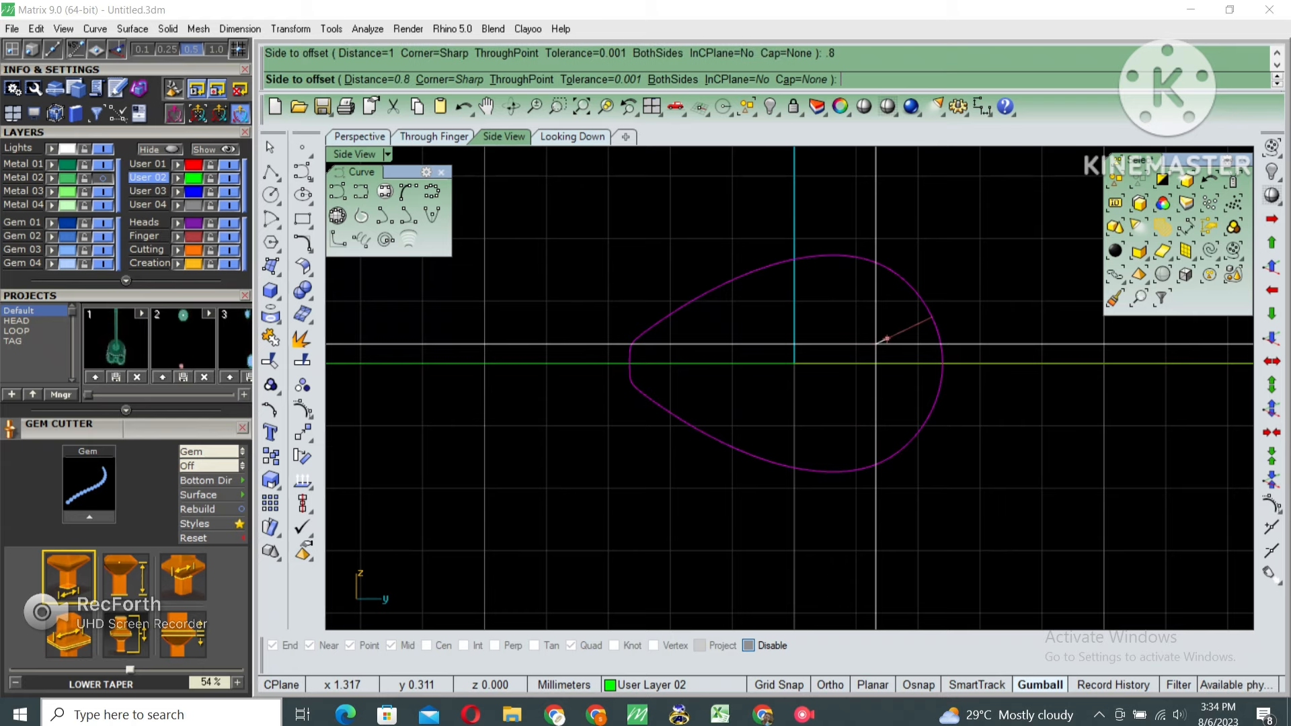
{"action": "left_click", "coordinate": [881, 336]}
{"action": "scroll", "coordinate": [791, 374], "scroll_direction": "up", "scroll_amount": 1}
{"action": "key", "text": "Escape"}
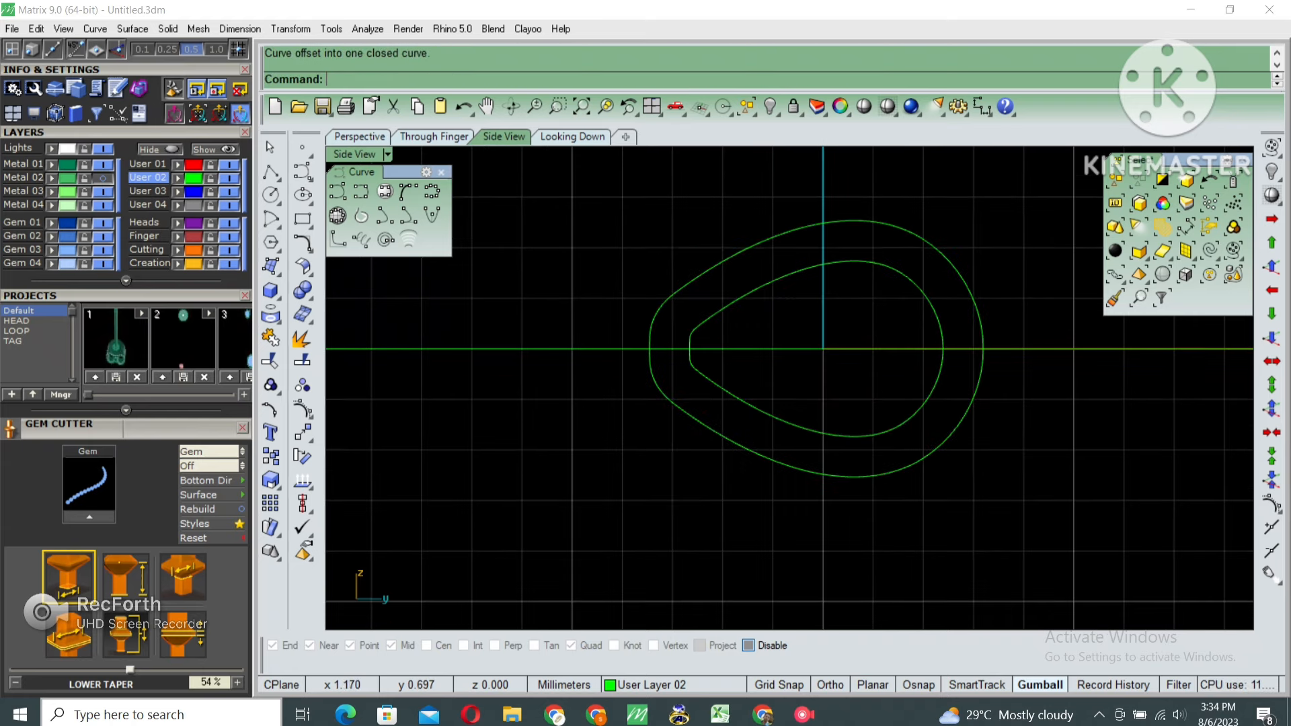
Measure the inner curve's vertical size at its widest point
{"action": "type", "text": "a"}
{"action": "key", "text": "Return"}
{"action": "left_click", "coordinate": [854, 437]}
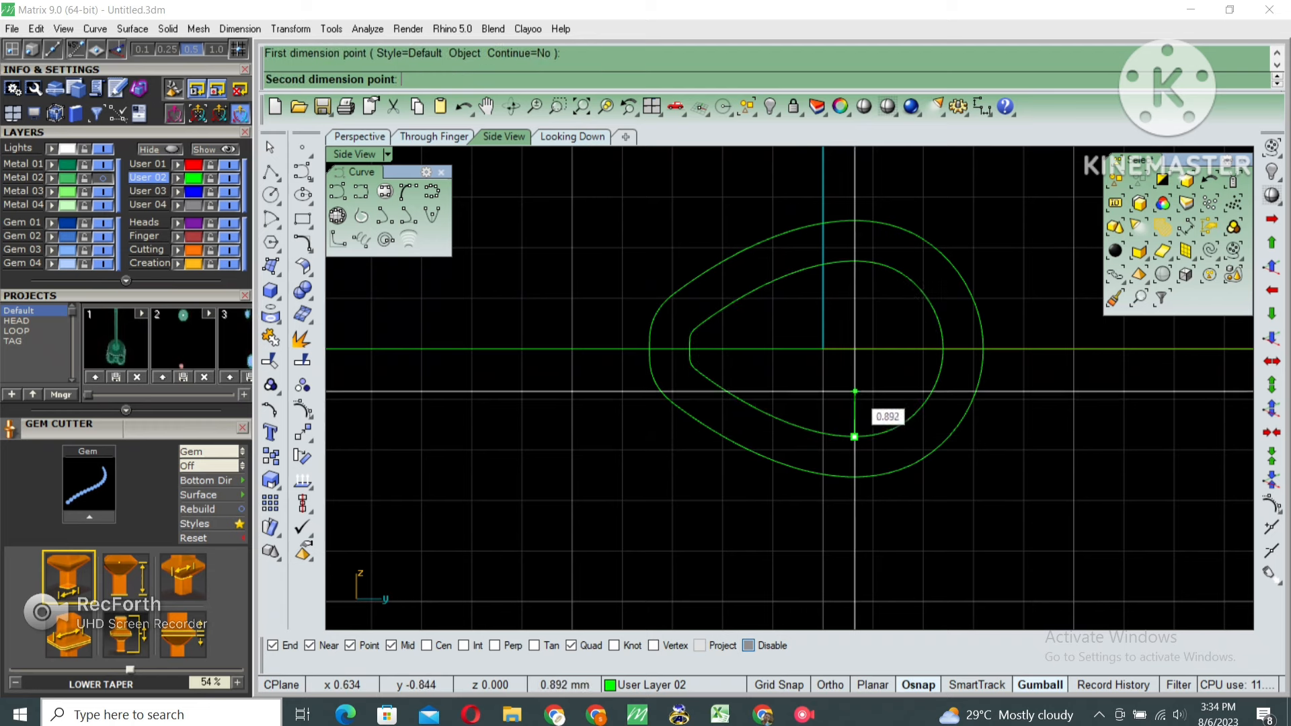
{"action": "left_click", "coordinate": [855, 262]}
{"action": "key", "text": "Escape"}
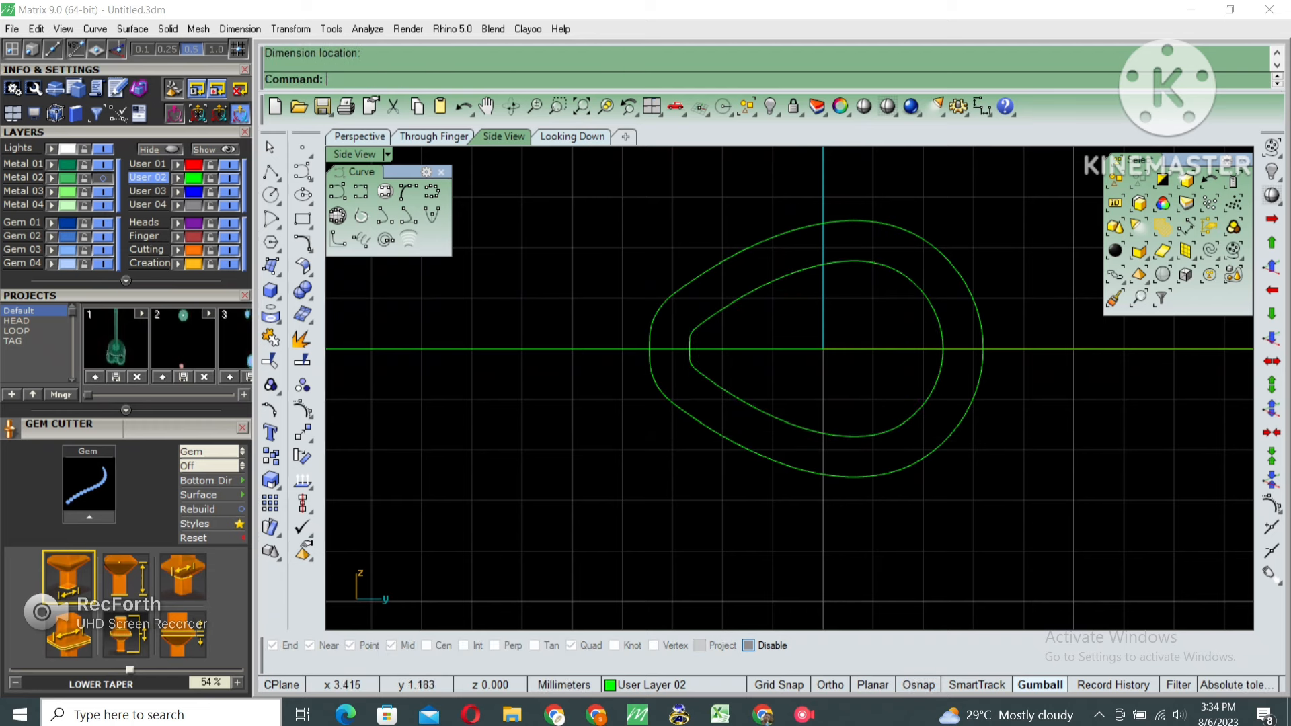
Scale both closed teardrop curves down slightly and uniformly about their centre
{"action": "key", "text": "ctrl+a"}
{"action": "left_click_drag", "start_coordinate": [651, 348], "coordinate": [665, 349], "text": "shift"}
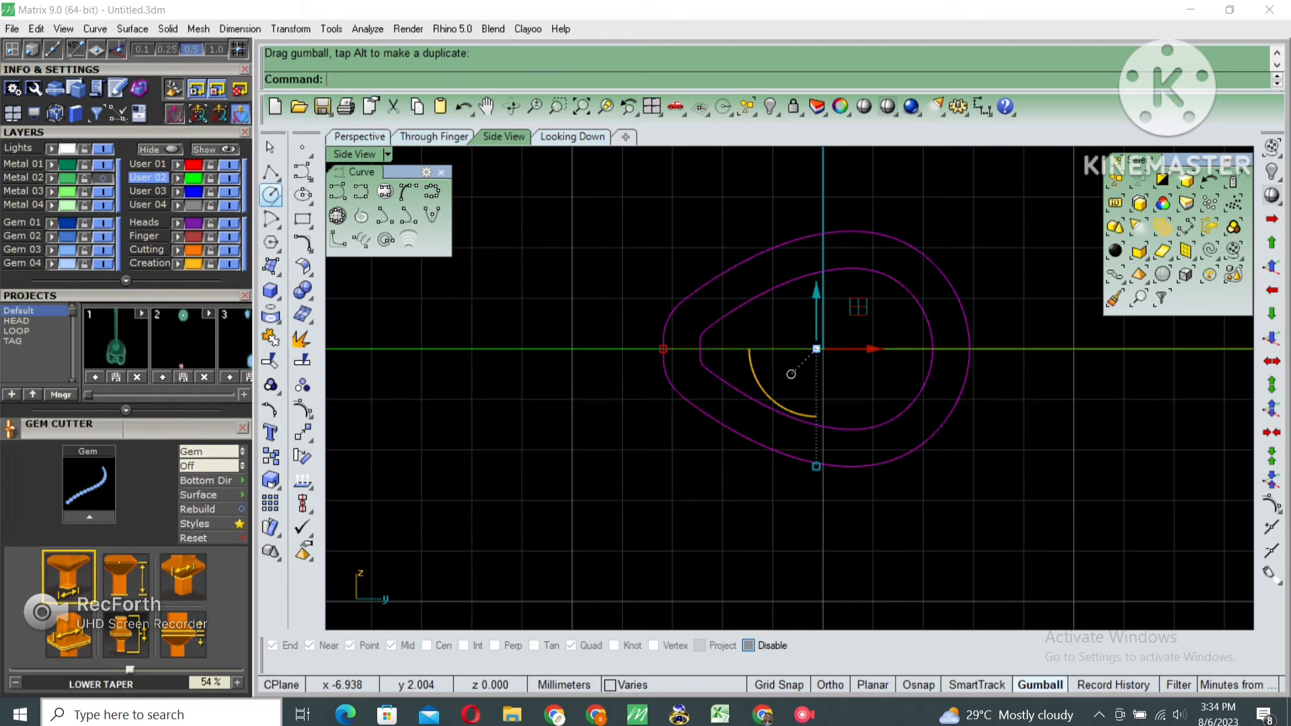
Draw a 3 mm diameter reference circle inside the round end of the inner teardrop curve
{"action": "left_click", "coordinate": [271, 195]}
{"action": "left_click", "coordinate": [849, 349]}
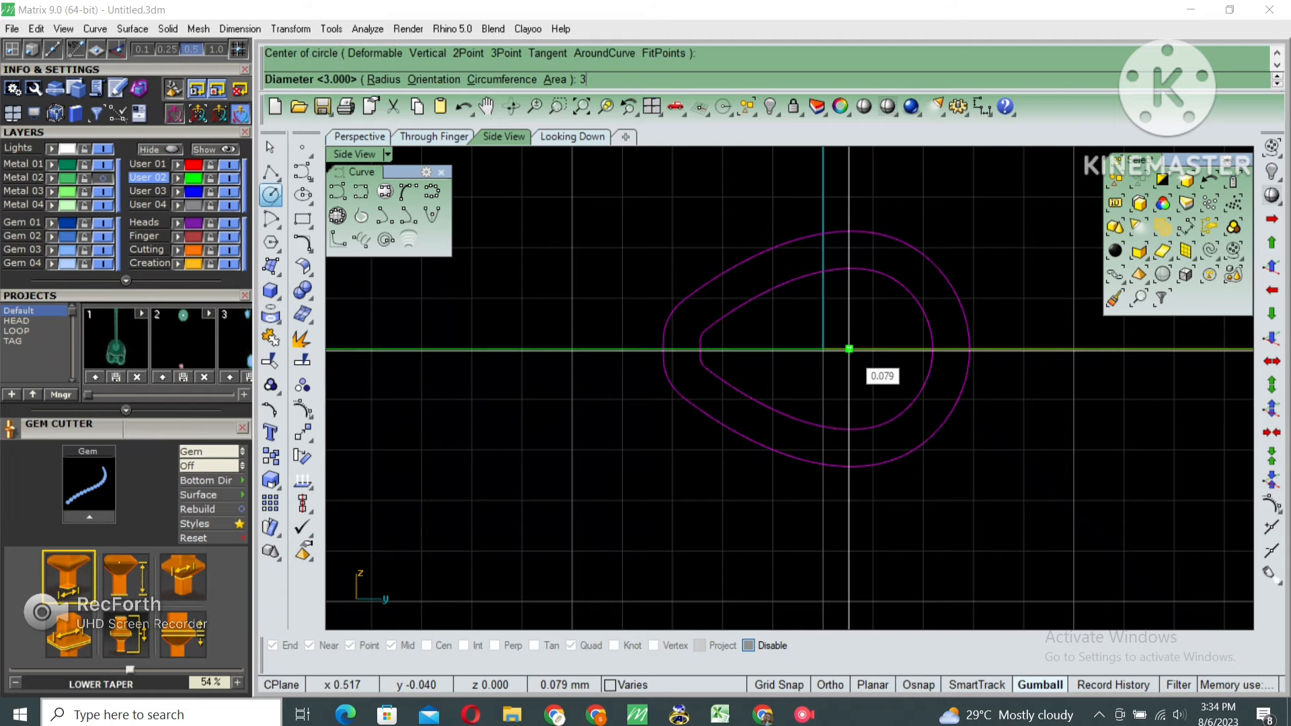
{"action": "key", "text": "Return"}
Scale both teardrop curves down together until the inner one matches the reference circle's height, and delete the circle
{"action": "left_click", "coordinate": [940, 247]}
{"action": "left_click", "coordinate": [929, 261]}
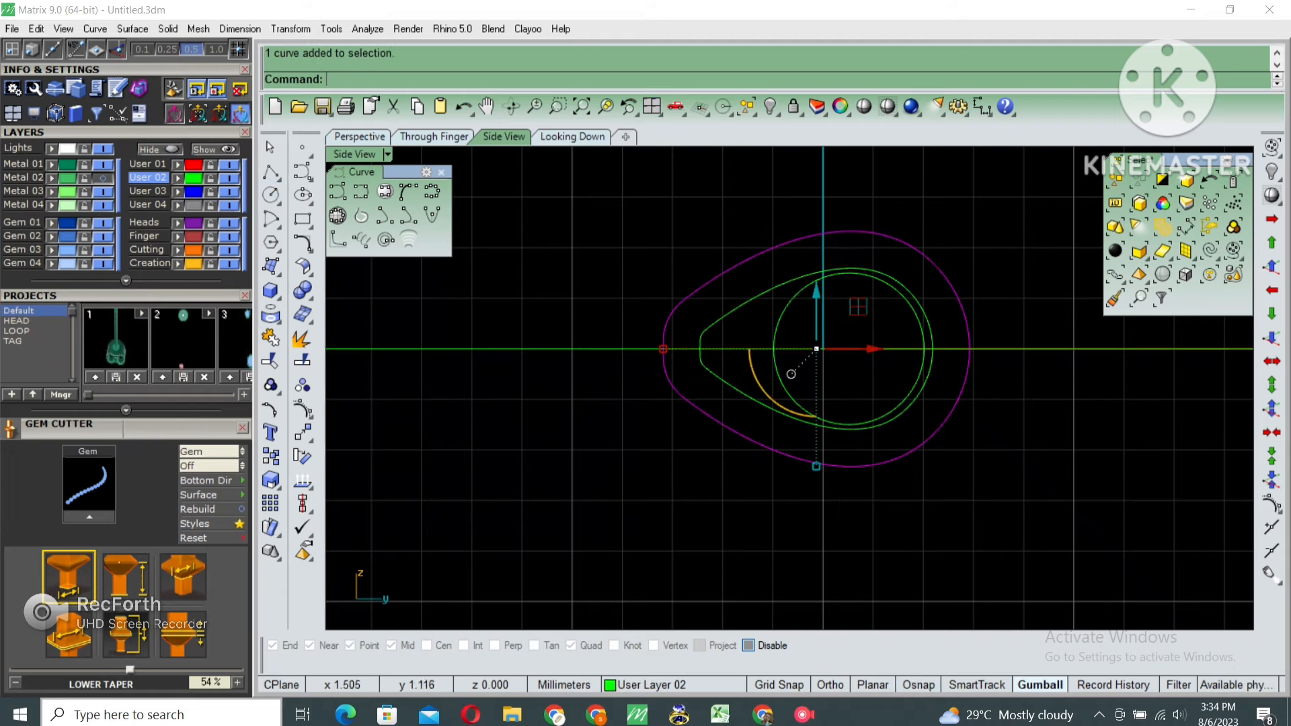
{"action": "scroll", "coordinate": [704, 351], "scroll_direction": "up", "scroll_amount": 4}
{"action": "left_click_drag", "start_coordinate": [641, 347], "coordinate": [654, 347]}
{"action": "left_click", "coordinate": [875, 281]}
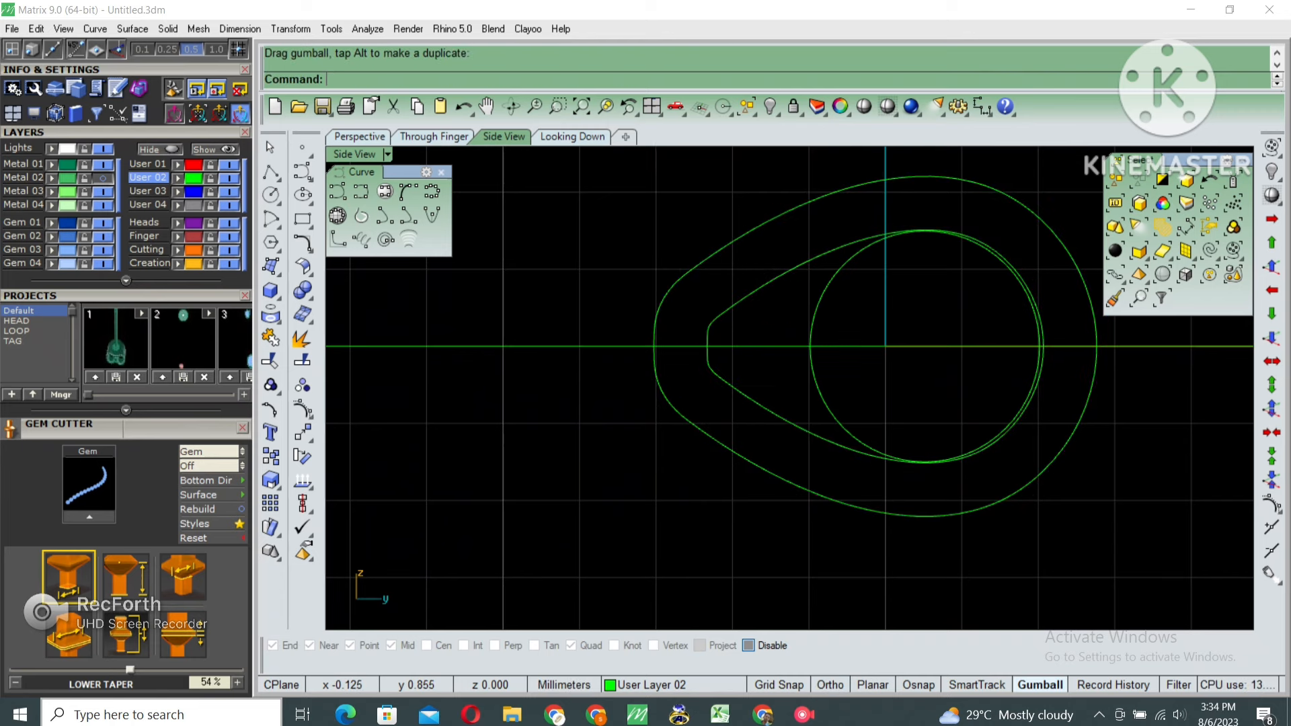
{"action": "left_click_drag", "start_coordinate": [823, 306], "coordinate": [811, 312]}
{"action": "key", "text": "Delete"}
Offset the inner teardrop curve outward and delete the old outer curve so the offset replaces it
{"action": "left_click", "coordinate": [983, 242]}
{"action": "right_click_drag", "start_coordinate": [983, 243], "coordinate": [948, 270]}
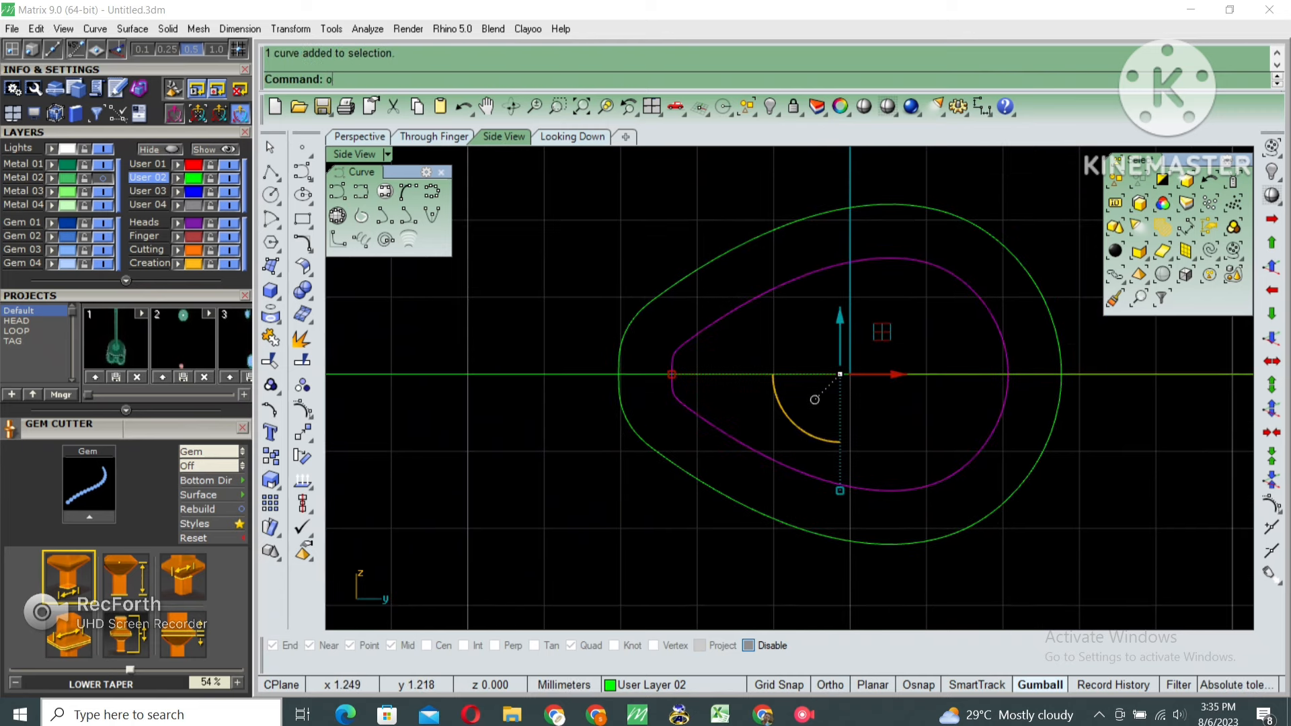
{"action": "right_click", "coordinate": [947, 270]}
{"action": "left_click", "coordinate": [1002, 236]}
{"action": "scroll", "coordinate": [888, 316], "scroll_direction": "down", "scroll_amount": 5}
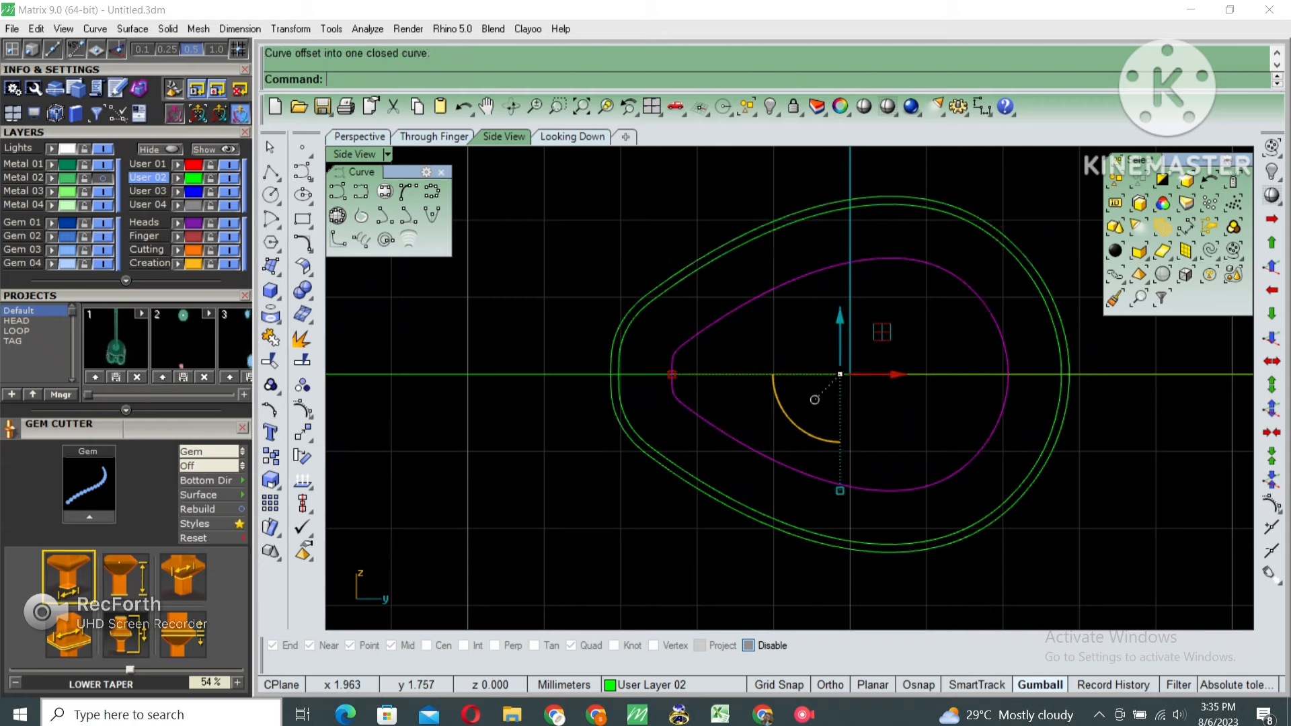
{"action": "scroll", "coordinate": [845, 308], "scroll_direction": "down", "scroll_amount": 2}
{"action": "key", "text": "Delete"}
Select both teardrop curves and bring the hidden leaf pendant back in the top-down view
{"action": "left_click_drag", "start_coordinate": [682, 211], "coordinate": [1101, 452]}
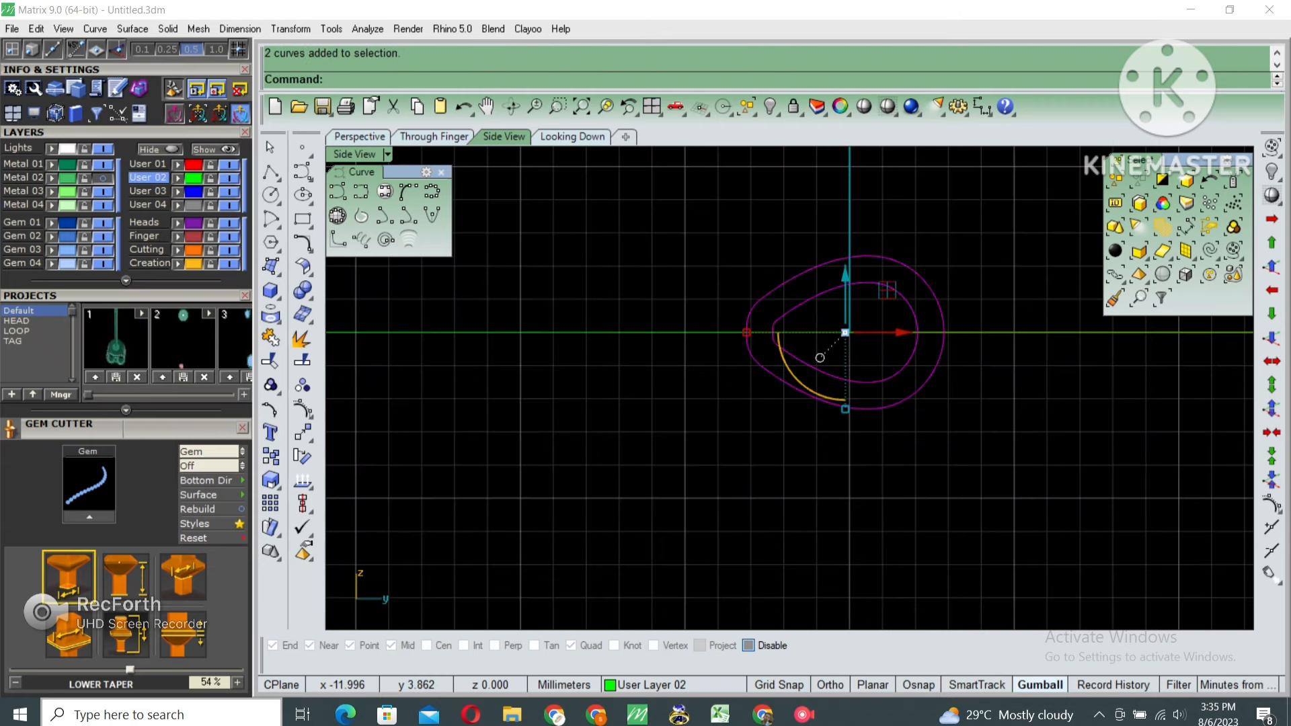
{"action": "double_click", "coordinate": [366, 155]}
{"action": "double_click", "coordinate": [366, 155]}
{"action": "right_click_drag", "start_coordinate": [780, 385], "coordinate": [776, 261]}
{"action": "scroll", "coordinate": [792, 314], "scroll_direction": "down", "scroll_amount": 4}
{"action": "scroll", "coordinate": [714, 345], "scroll_direction": "up", "scroll_amount": 4}
{"action": "key", "text": "Return"}
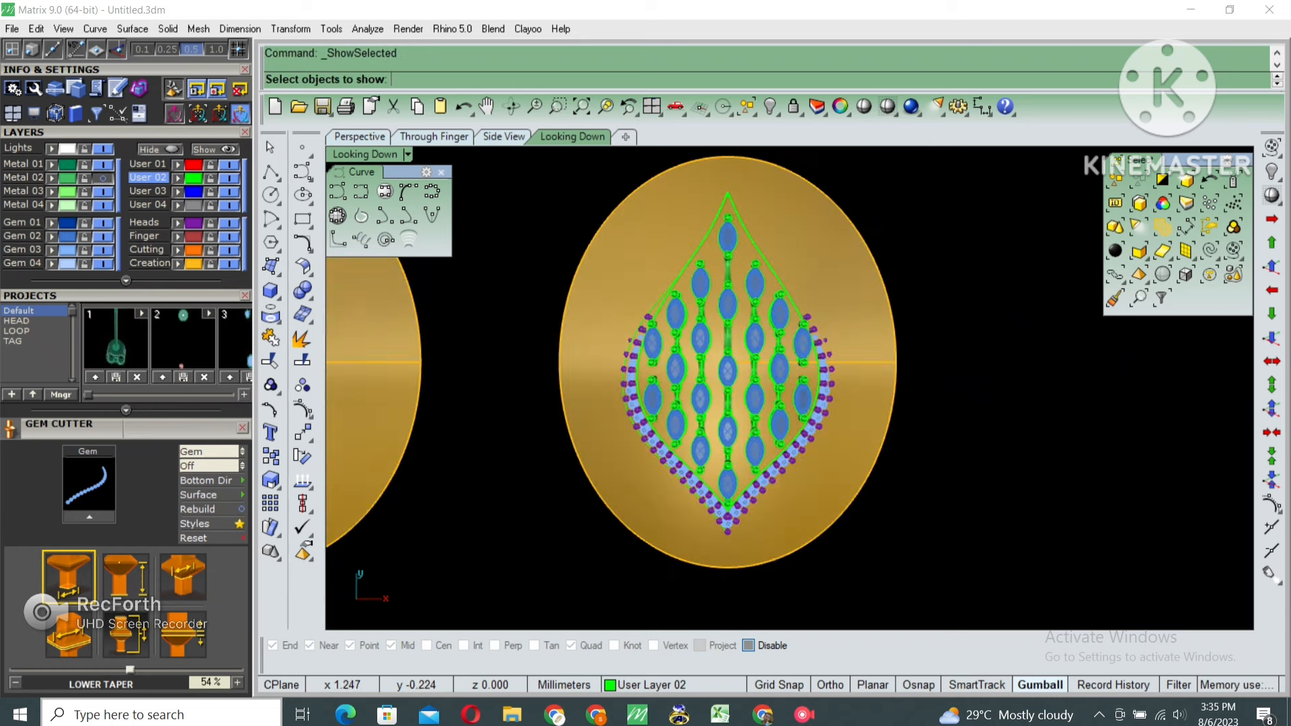
{"action": "key", "text": "Return"}
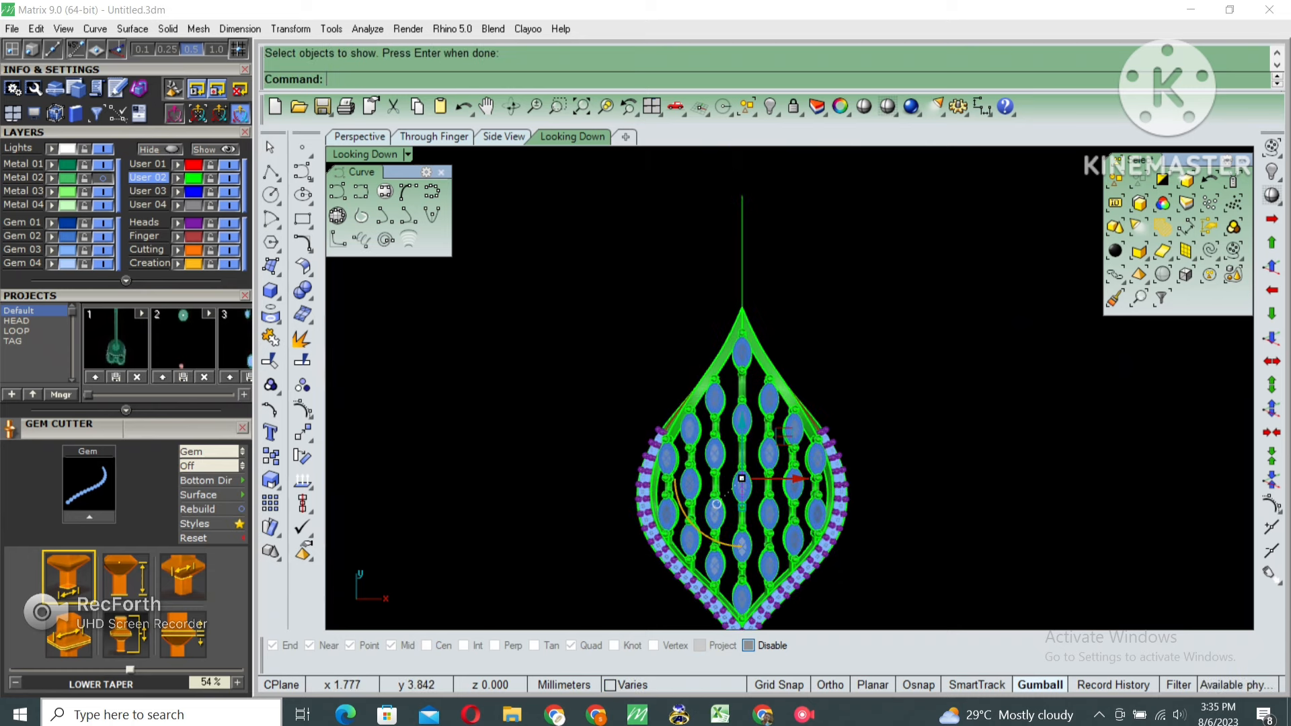
Move both teardrop curves straight up above the leaf's tip and turn on the reference picture
{"action": "type", "text": "m"}
{"action": "key", "text": "Return"}
{"action": "left_click", "coordinate": [794, 477]}
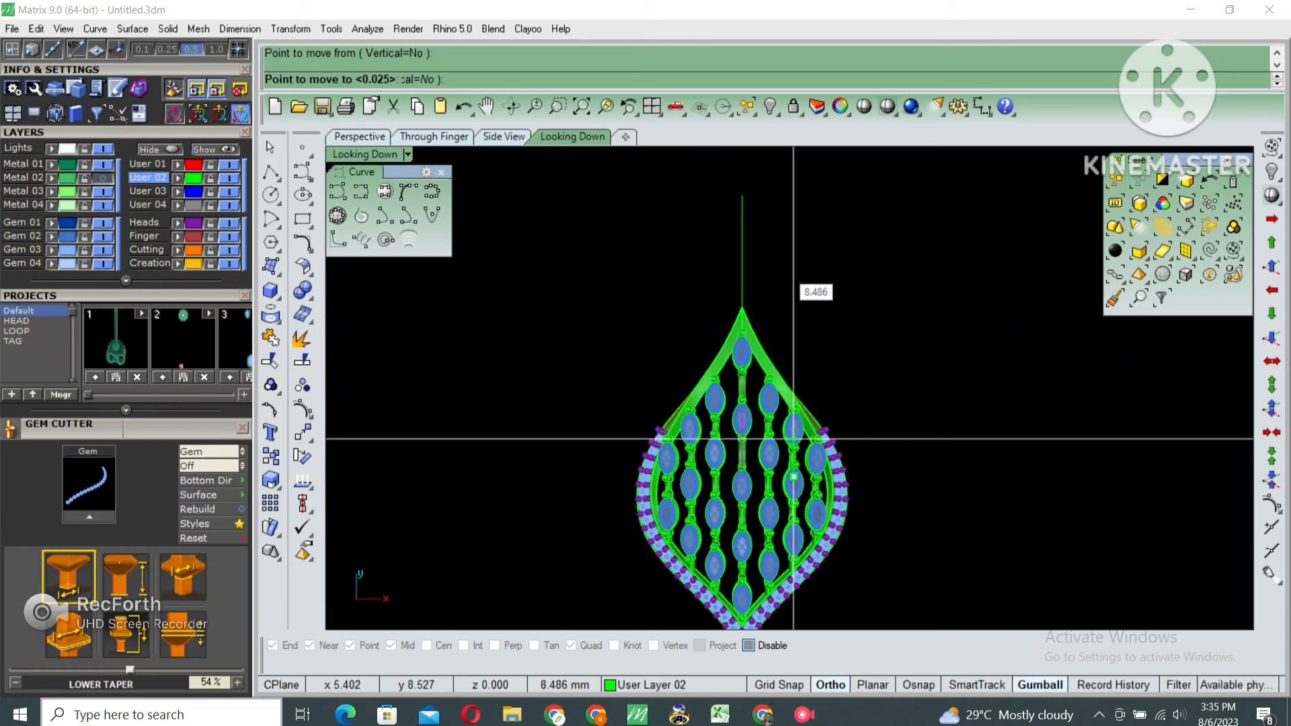
{"action": "left_click", "coordinate": [794, 255], "text": "shift"}
{"action": "left_click", "coordinate": [102, 179]}
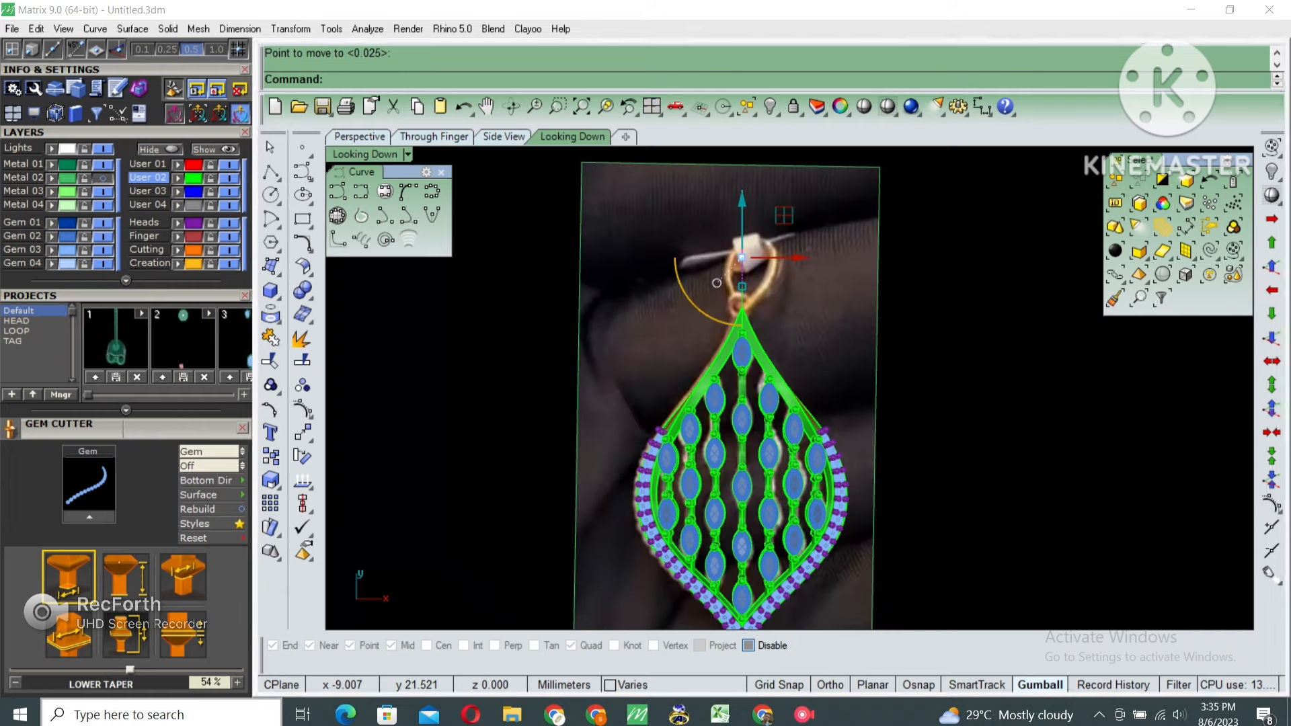
Measure the pictured bail from the leaf's tip and the outer teardrop curve's overall length
{"action": "scroll", "coordinate": [732, 272], "scroll_direction": "up", "scroll_amount": 10}
{"action": "right_click_drag", "start_coordinate": [750, 281], "coordinate": [735, 374]}
{"action": "type", "text": "a"}
{"action": "key", "text": "Return"}
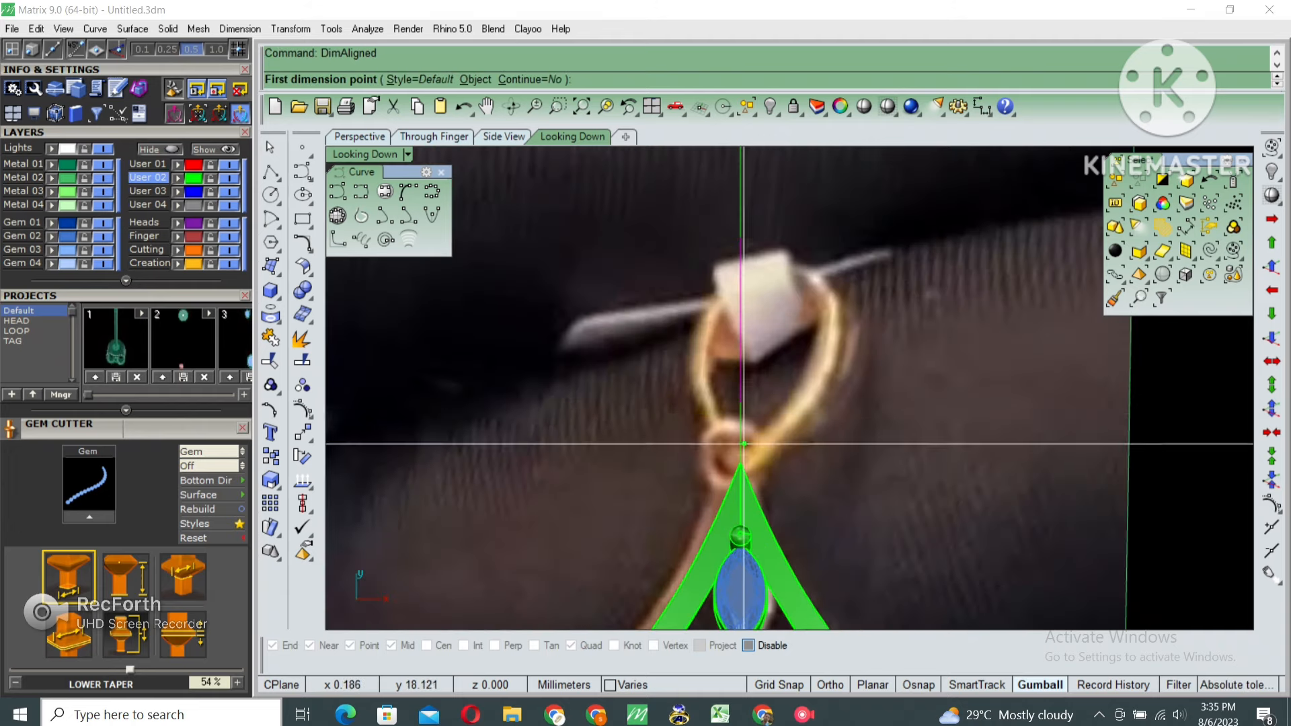
{"action": "left_click", "coordinate": [746, 464]}
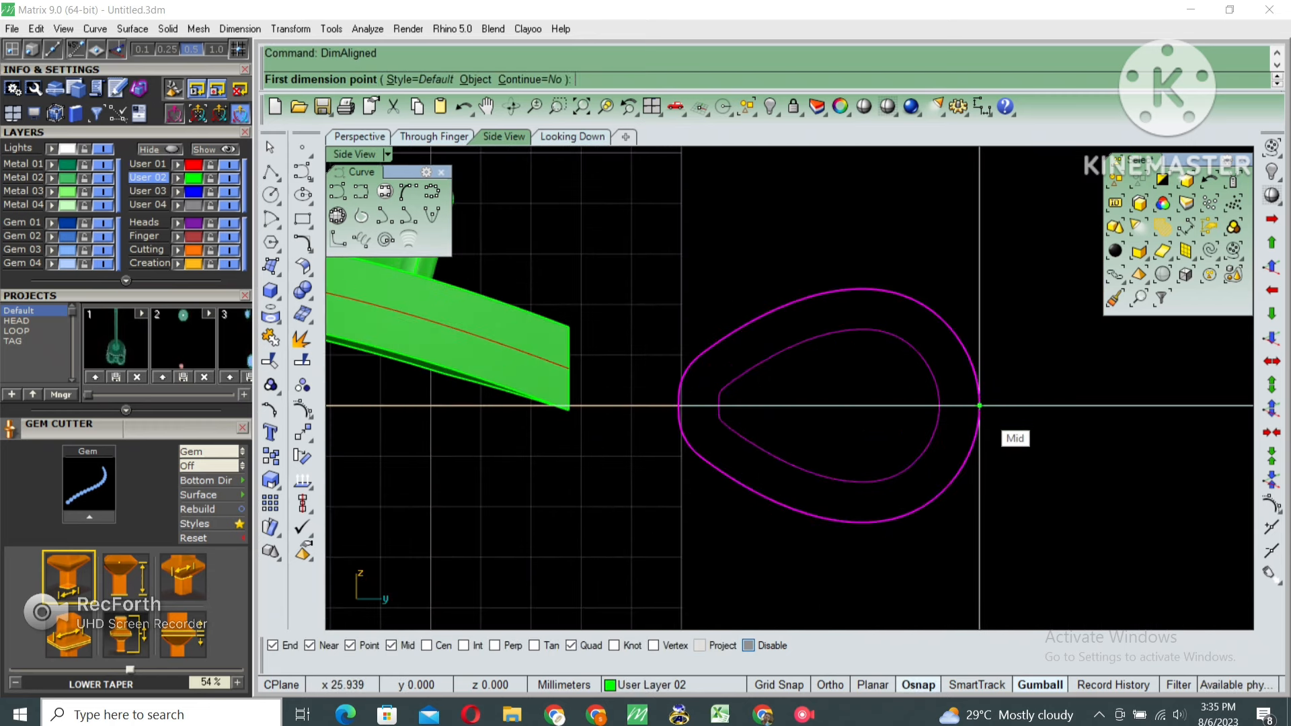
{"action": "left_click", "coordinate": [980, 405]}
{"action": "left_click", "coordinate": [692, 409]}
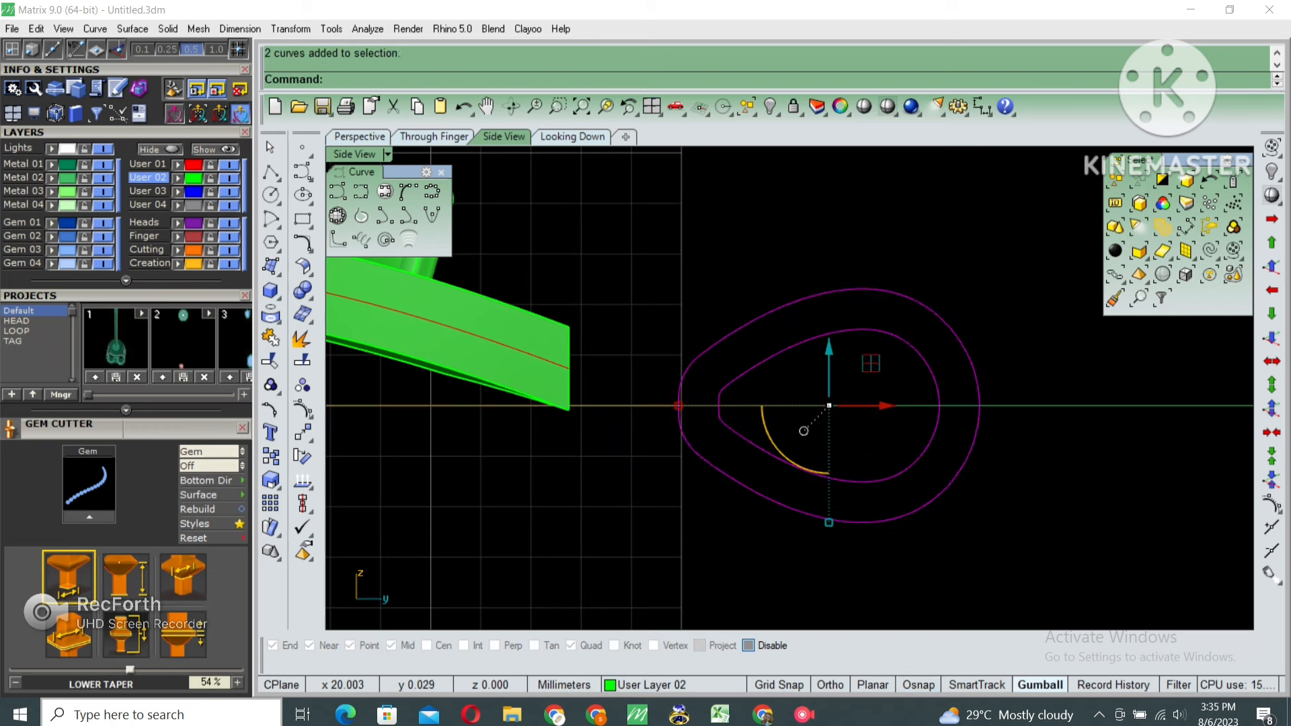
Scale both teardrop curves up slightly about their centre and measure the inner curve's height at its widest point
{"action": "left_click_drag", "start_coordinate": [678, 405], "coordinate": [655, 406]}
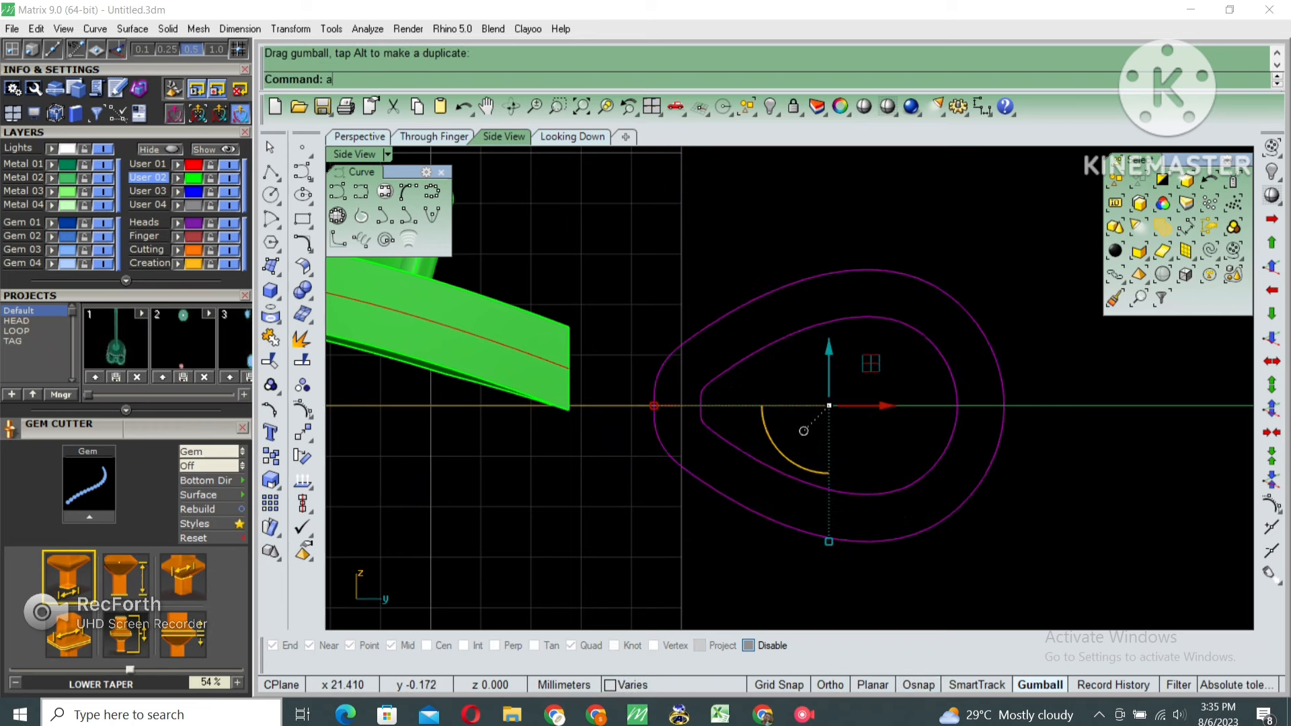
{"action": "key", "text": "Return"}
{"action": "left_click", "coordinate": [866, 316]}
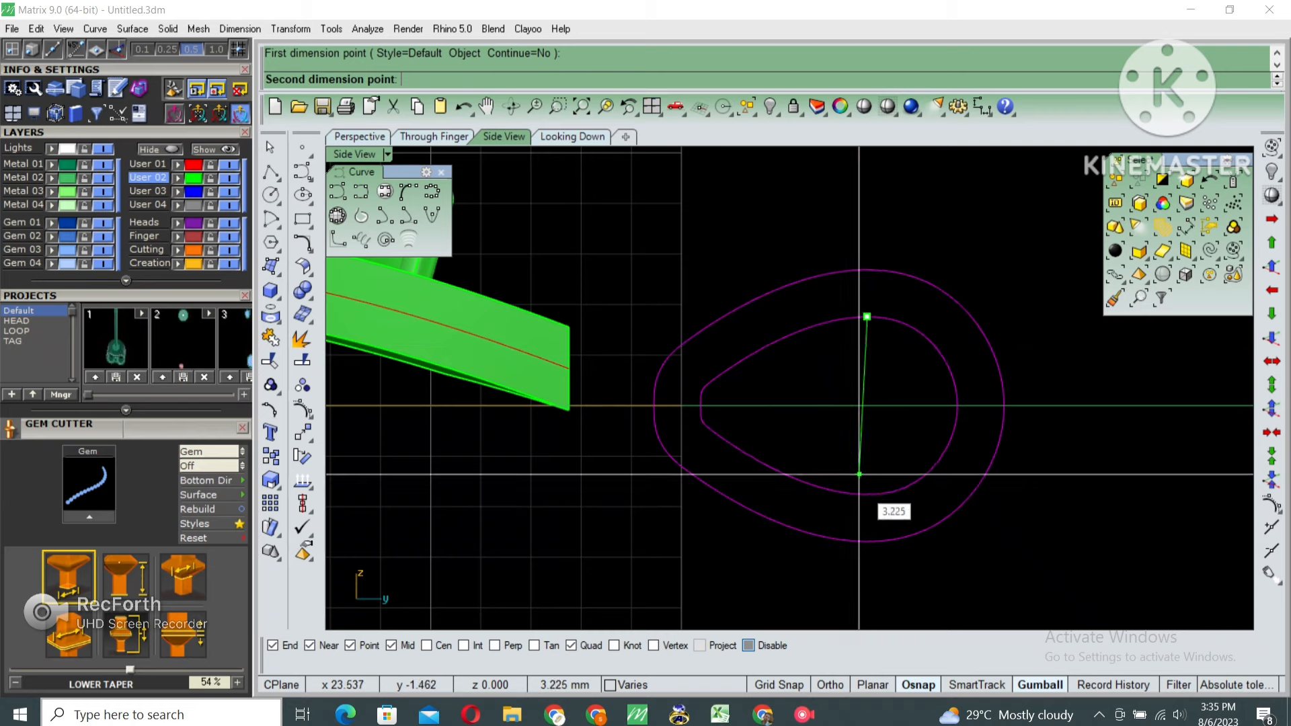
{"action": "left_click", "coordinate": [866, 494]}
{"action": "key", "text": "Escape"}
Measure the enlarged outer teardrop curve from its round end to its narrow end
{"action": "key", "text": "Return"}
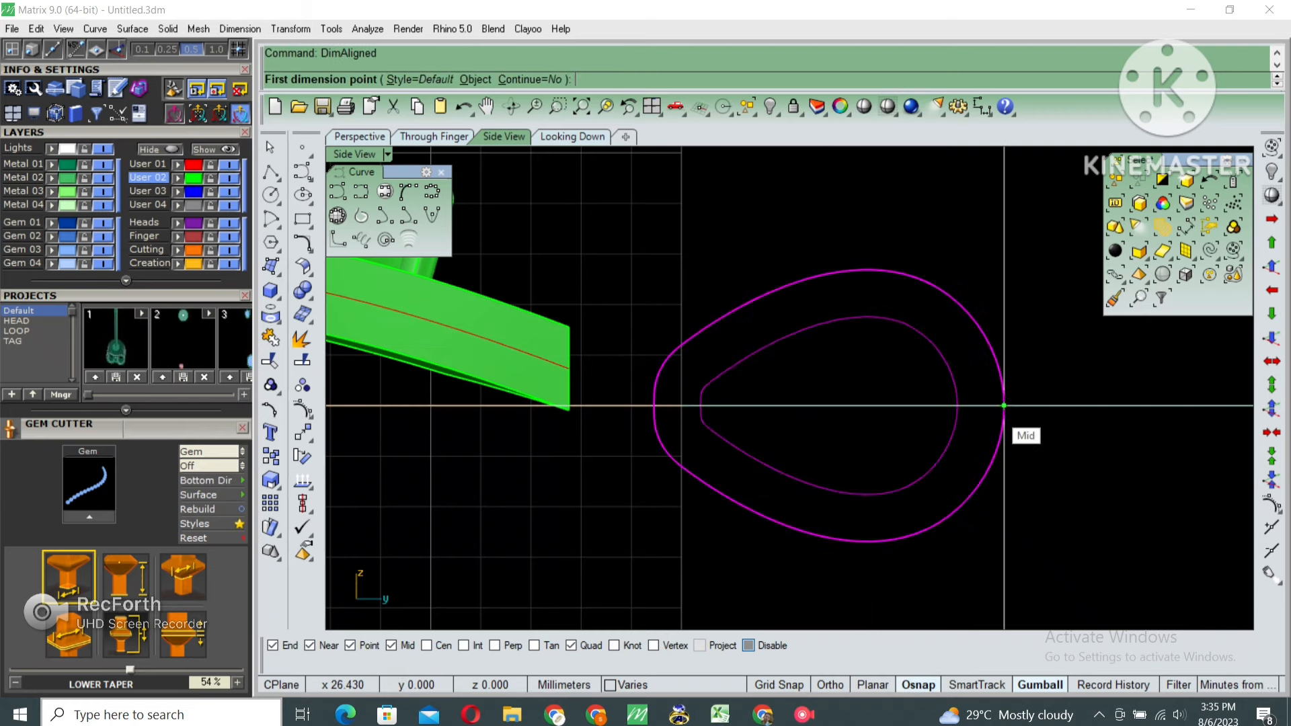
{"action": "left_click", "coordinate": [1004, 406]}
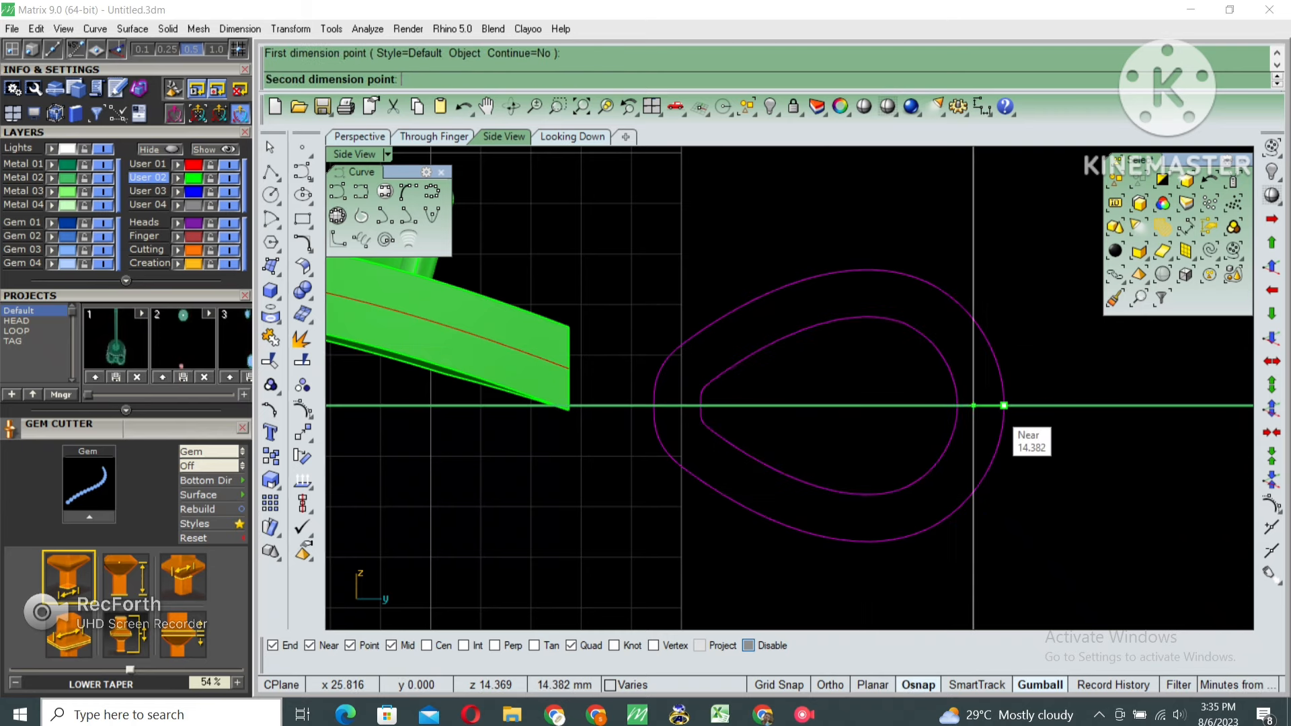
{"action": "left_click", "coordinate": [654, 405]}
{"action": "key", "text": "Escape"}
Extrude both teardrop curves to both sides as a solid to form the bail above the leaf's tip
{"action": "left_click_drag", "start_coordinate": [926, 244], "coordinate": [834, 357]}
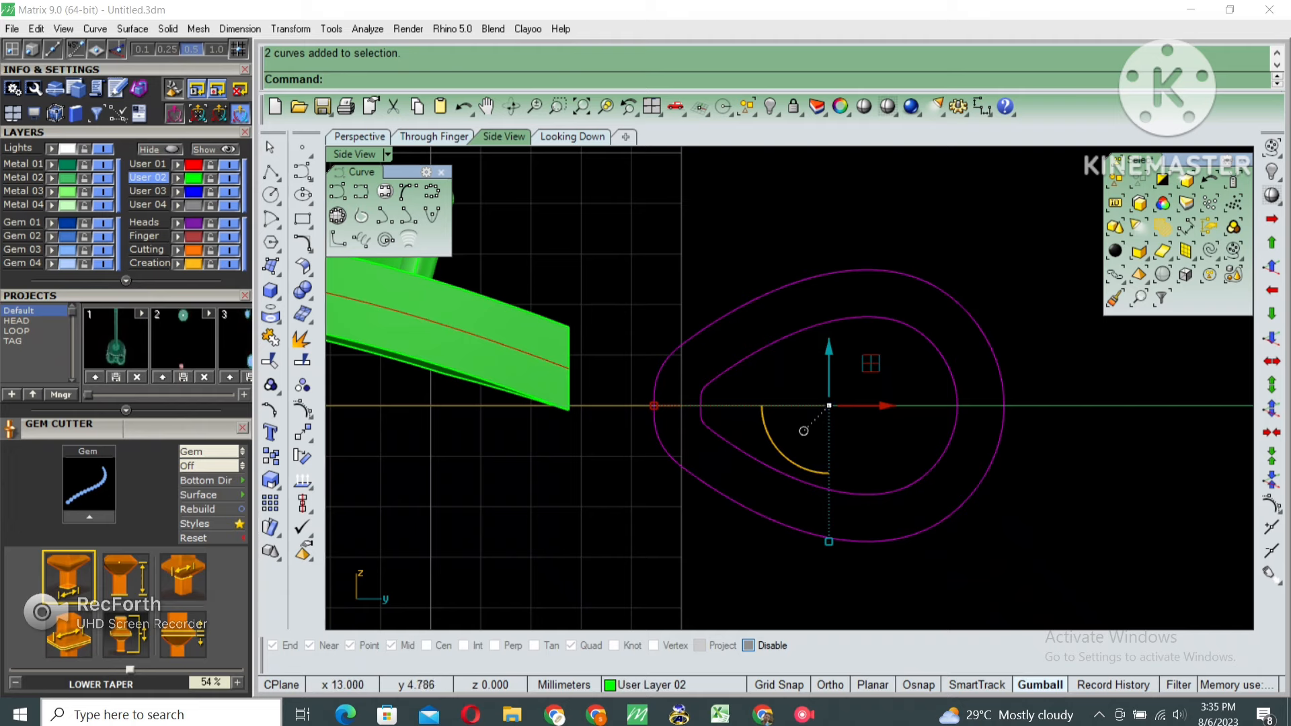
{"action": "double_click", "coordinate": [355, 154]}
{"action": "double_click", "coordinate": [363, 154]}
{"action": "scroll", "coordinate": [739, 320], "scroll_direction": "down", "scroll_amount": 5}
{"action": "scroll", "coordinate": [760, 357], "scroll_direction": "up", "scroll_amount": 5}
{"action": "type", "text": "e"}
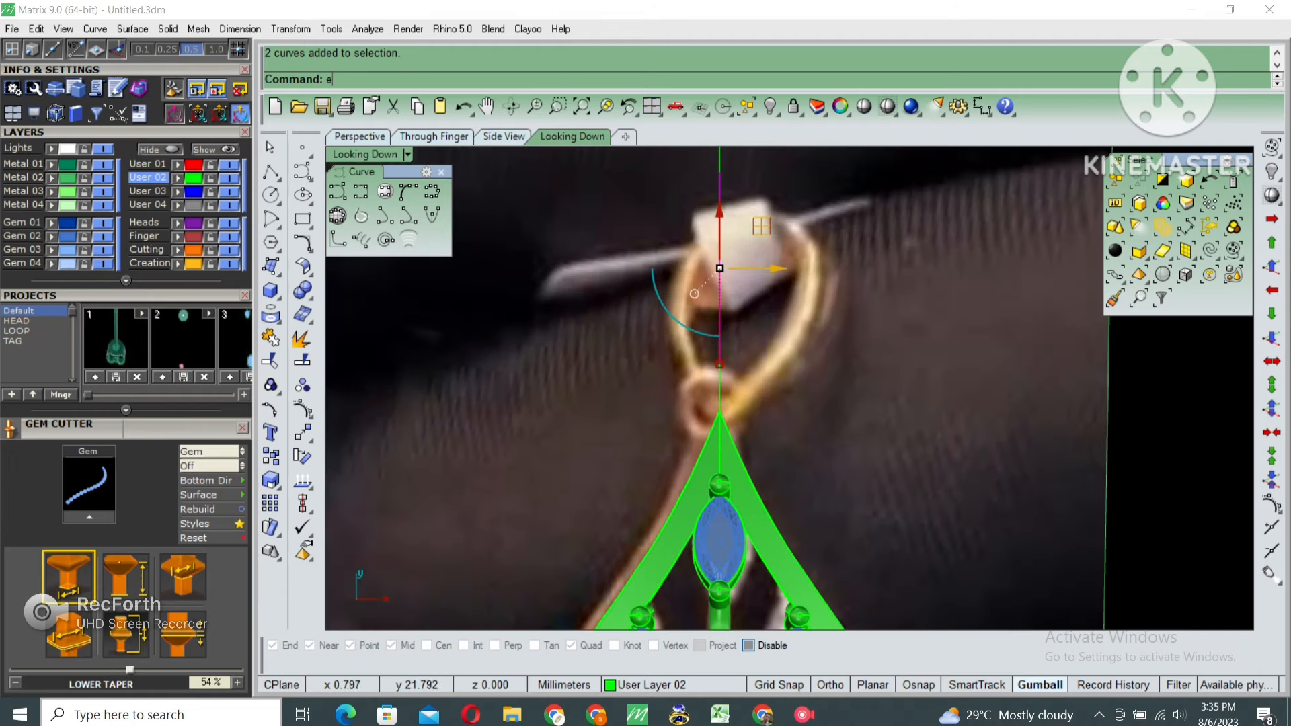
{"action": "key", "text": "Return"}
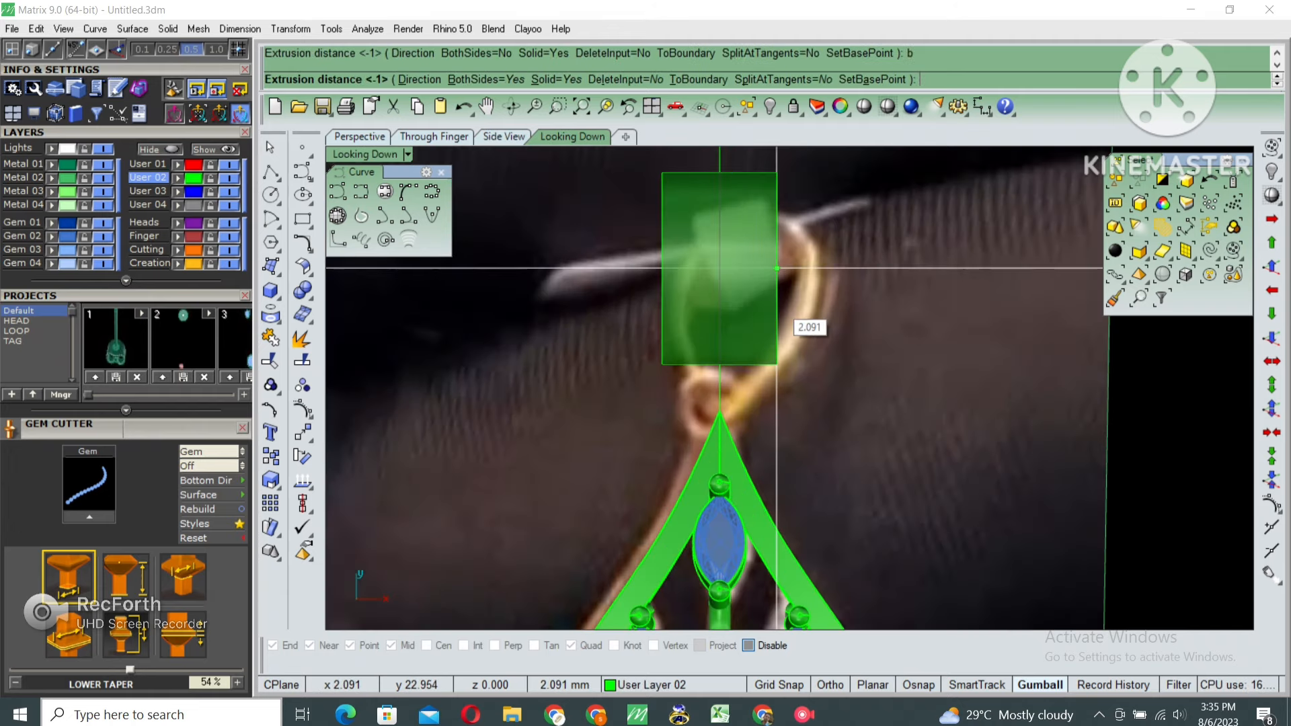
{"action": "key", "text": "Return"}
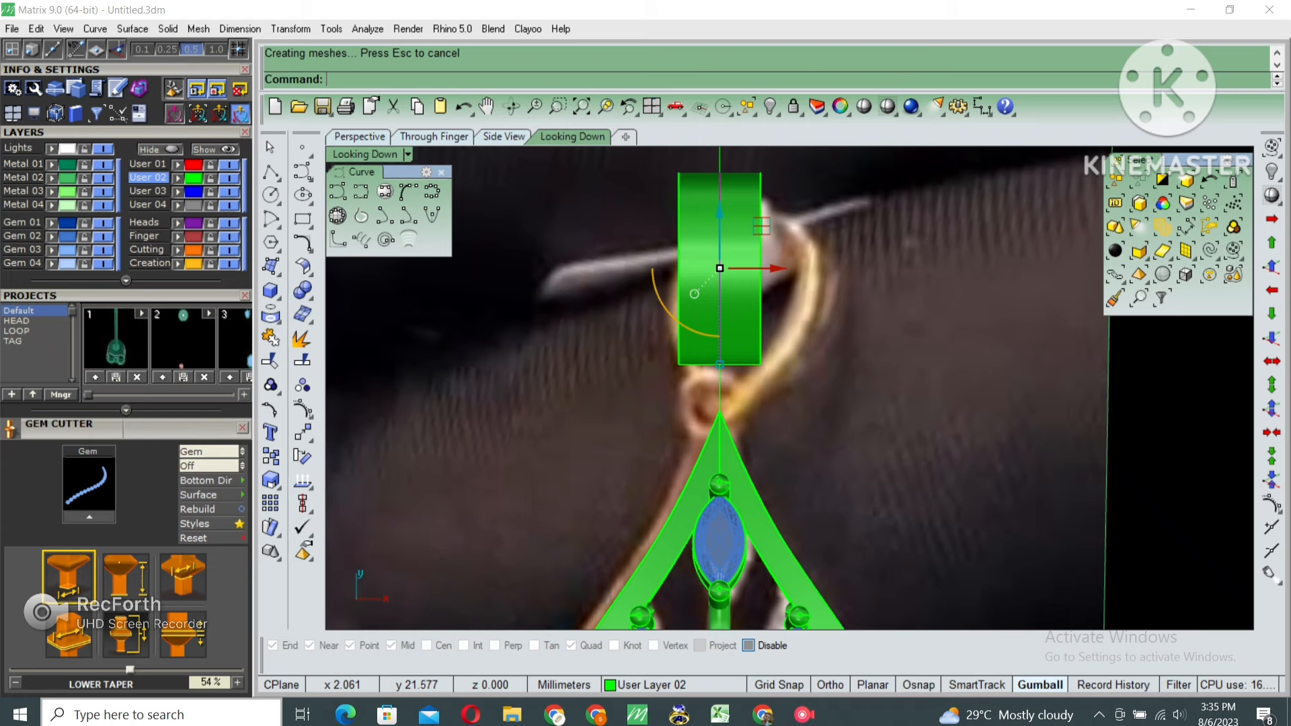
Set the display mode to Shaded and hide the reference picture
{"action": "left_click", "coordinate": [679, 268]}
{"action": "right_click_drag", "start_coordinate": [713, 289], "coordinate": [700, 354]}
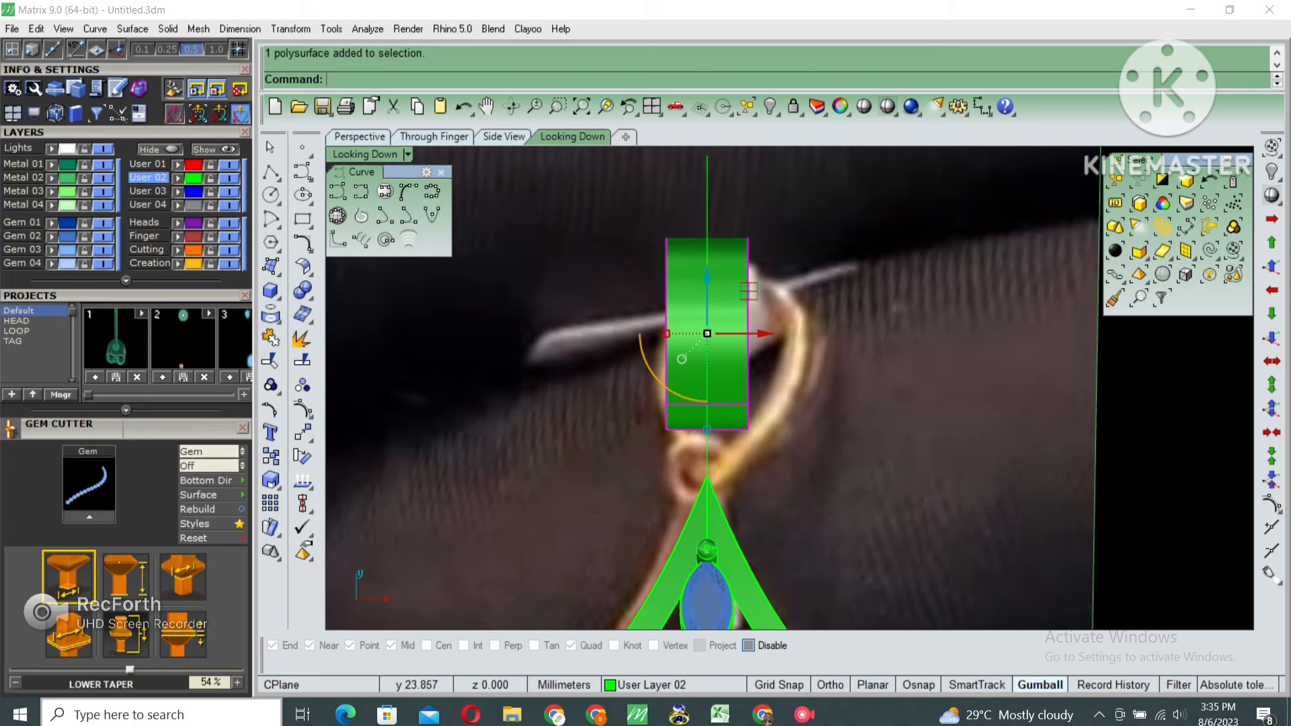
{"action": "left_click", "coordinate": [888, 106]}
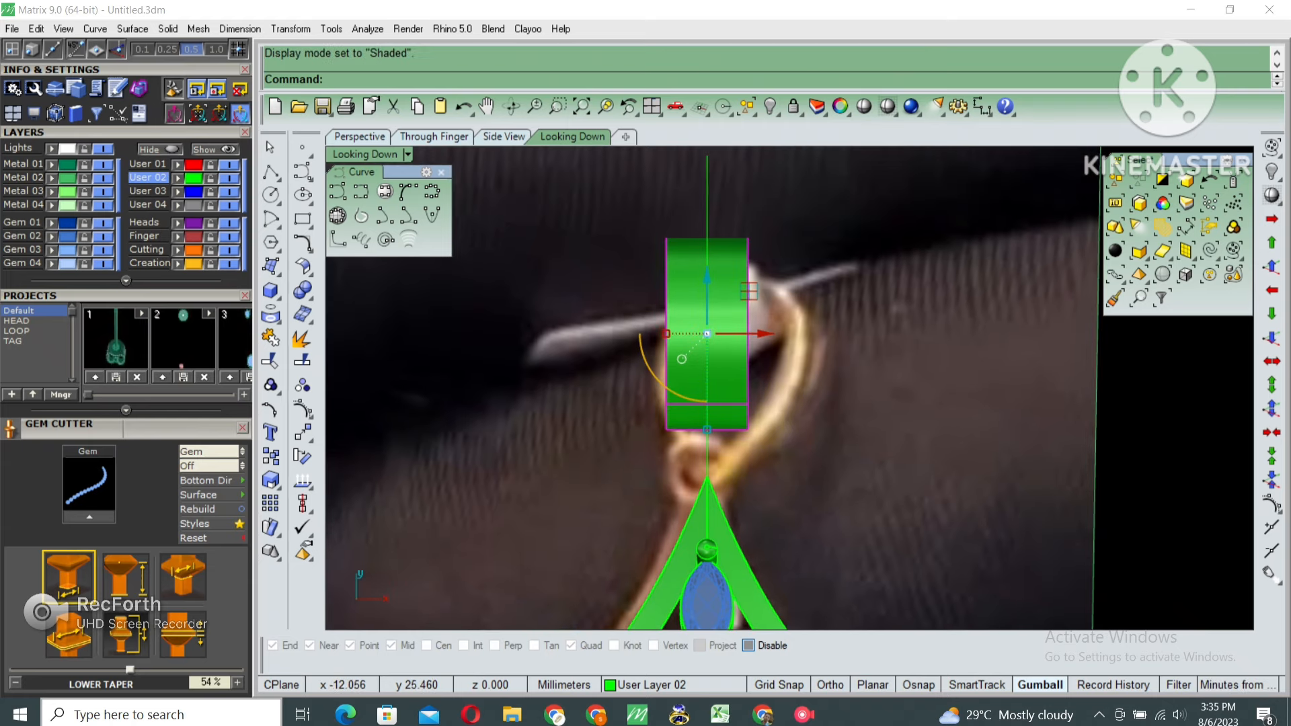
{"action": "key", "text": "Escape"}
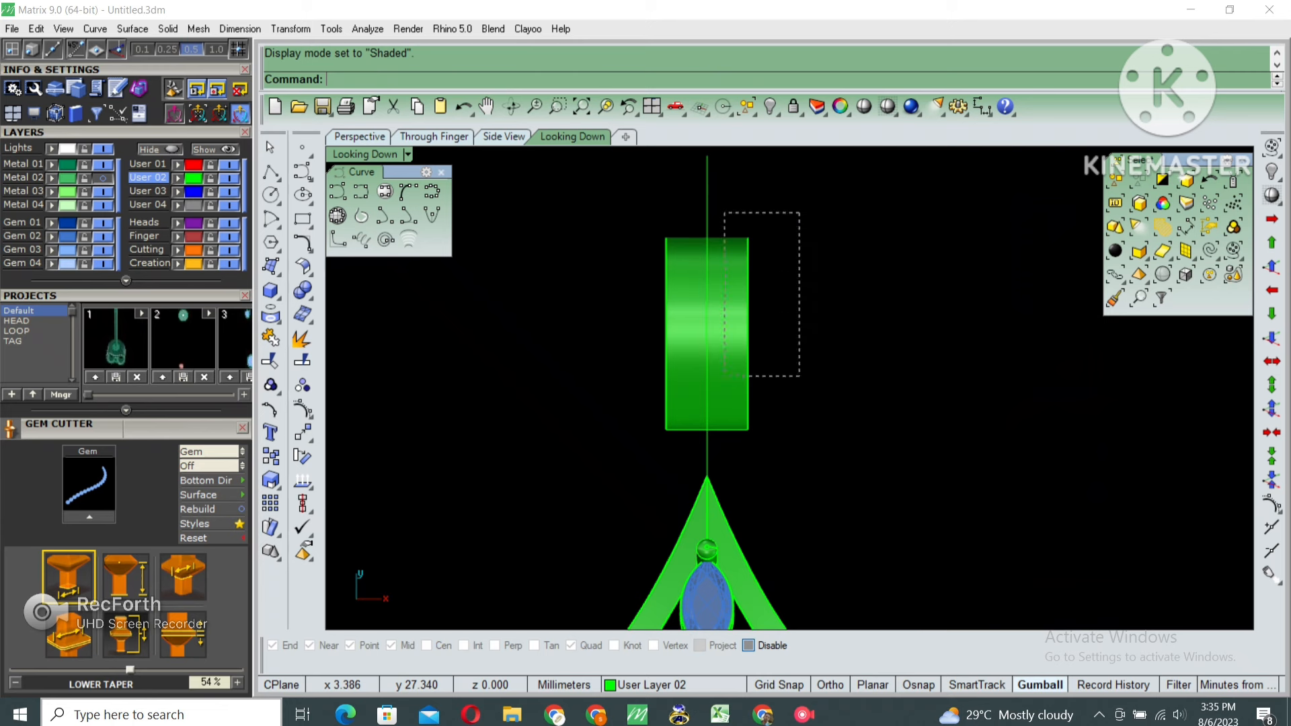
Set up a cage edit on the bail with a CPlane bounding box and two points in X, Y and Z
{"action": "left_click_drag", "start_coordinate": [725, 376], "coordinate": [724, 378]}
{"action": "right_click_drag", "start_coordinate": [754, 391], "coordinate": [763, 364]}
{"action": "key", "text": "Return"}
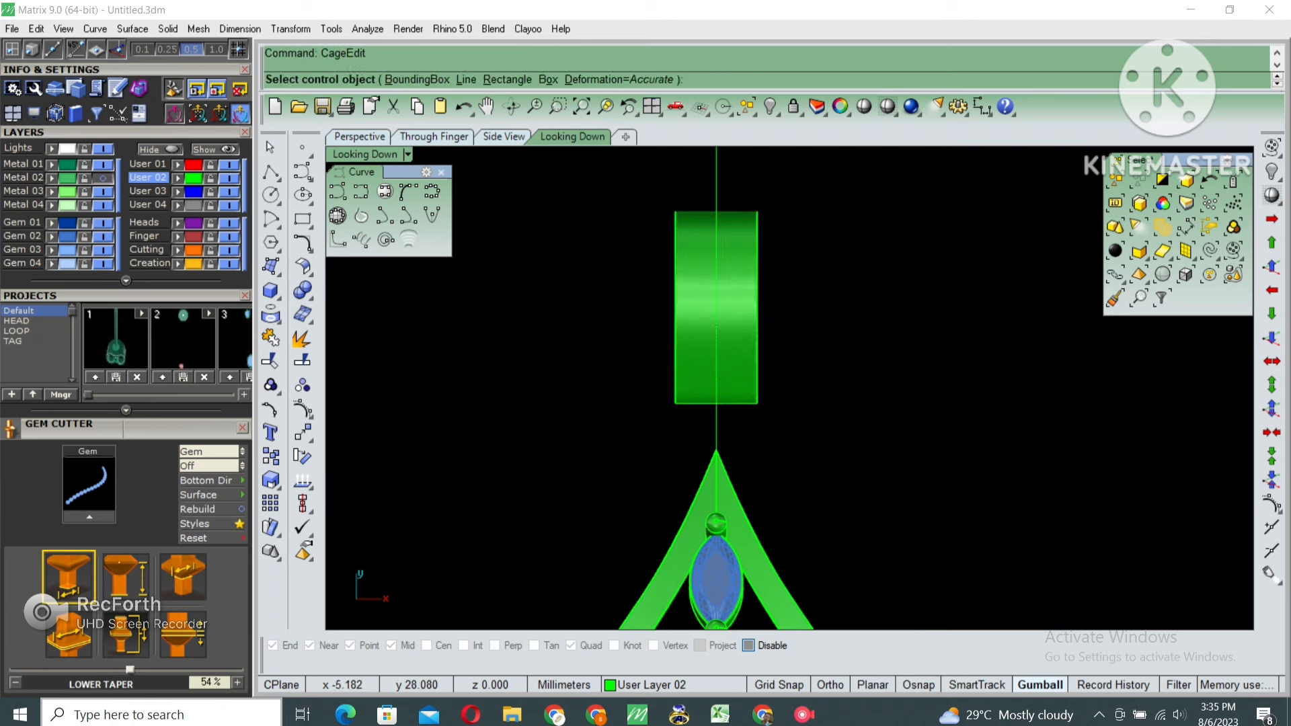
{"action": "left_click", "coordinate": [438, 79]}
{"action": "left_click", "coordinate": [439, 79]}
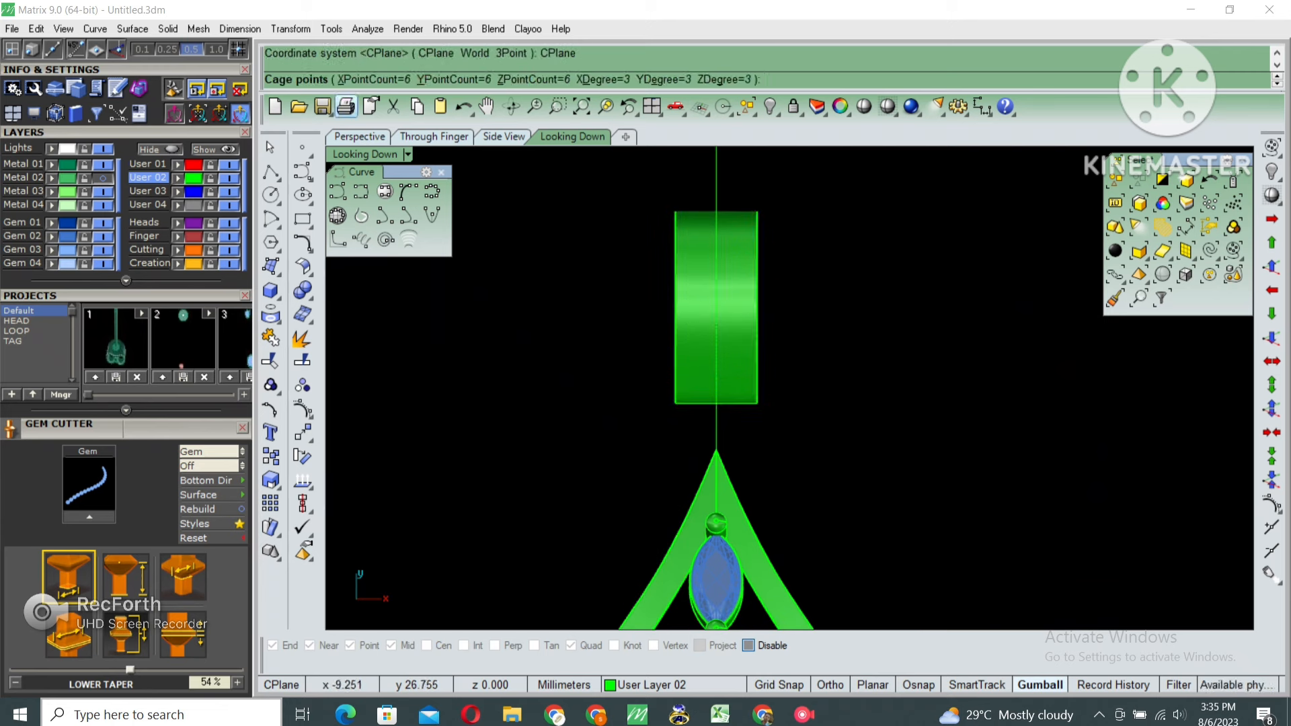
{"action": "left_click", "coordinate": [373, 80]}
{"action": "type", "text": "2"}
{"action": "key", "text": "Return"}
{"action": "type", "text": "2"}
{"action": "key", "text": "Return"}
{"action": "type", "text": "2"}
{"action": "key", "text": "Return"}
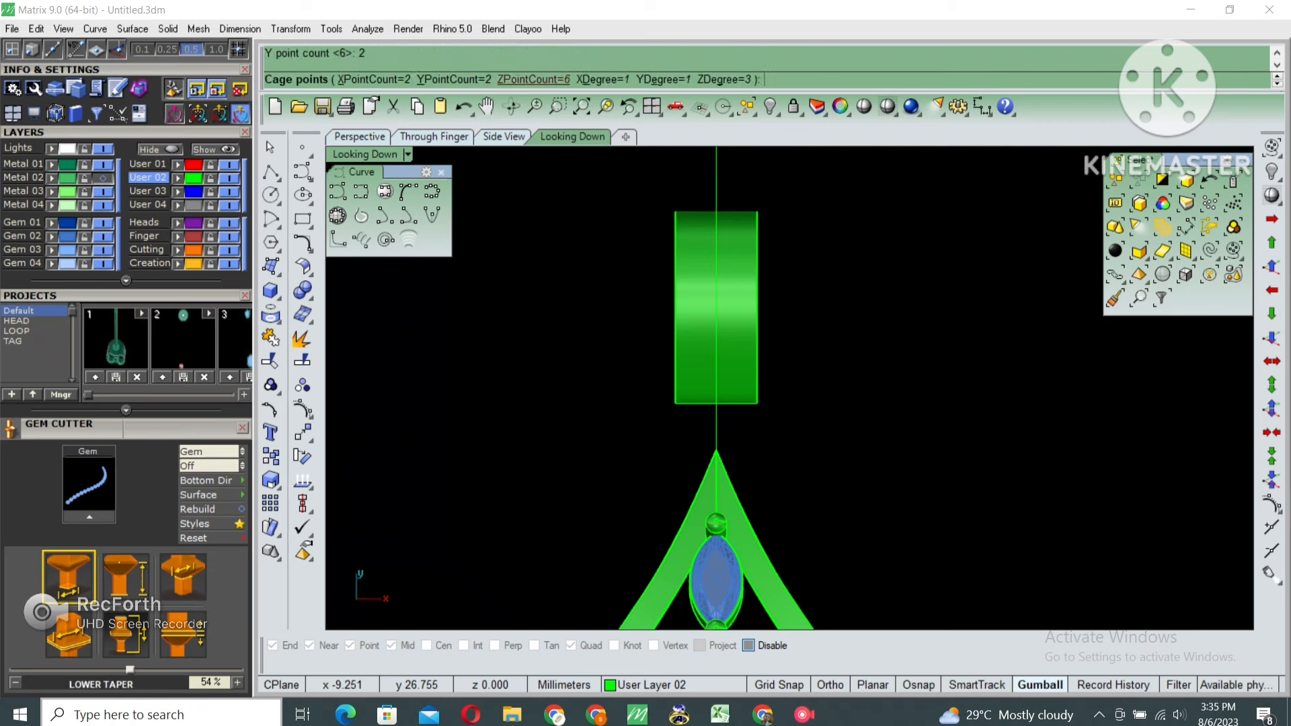
{"action": "key", "text": "Return"}
{"action": "key", "text": "Return"}
Scale the cage points at the bail's lower end inward to taper it toward the leaf, and delete the cage
{"action": "left_click_drag", "start_coordinate": [654, 384], "coordinate": [779, 420]}
{"action": "scroll", "coordinate": [696, 409], "scroll_direction": "up", "scroll_amount": 4}
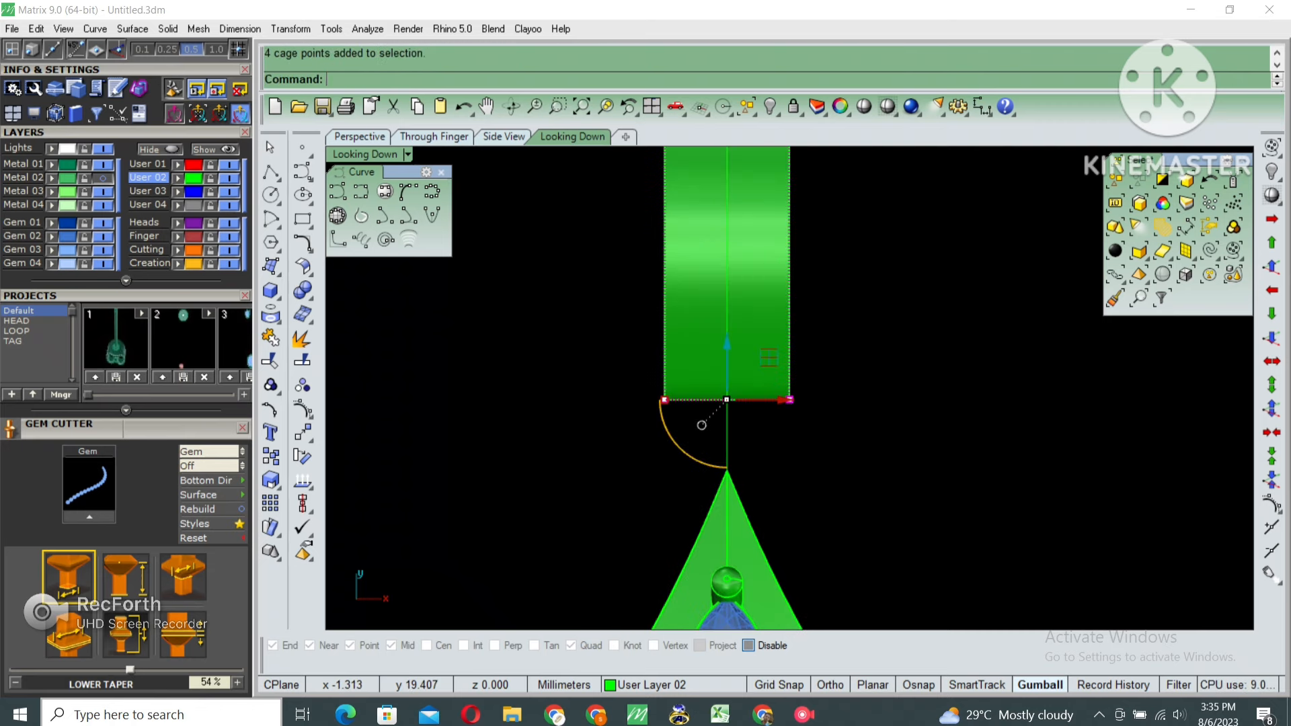
{"action": "left_click_drag", "start_coordinate": [664, 400], "coordinate": [699, 399]}
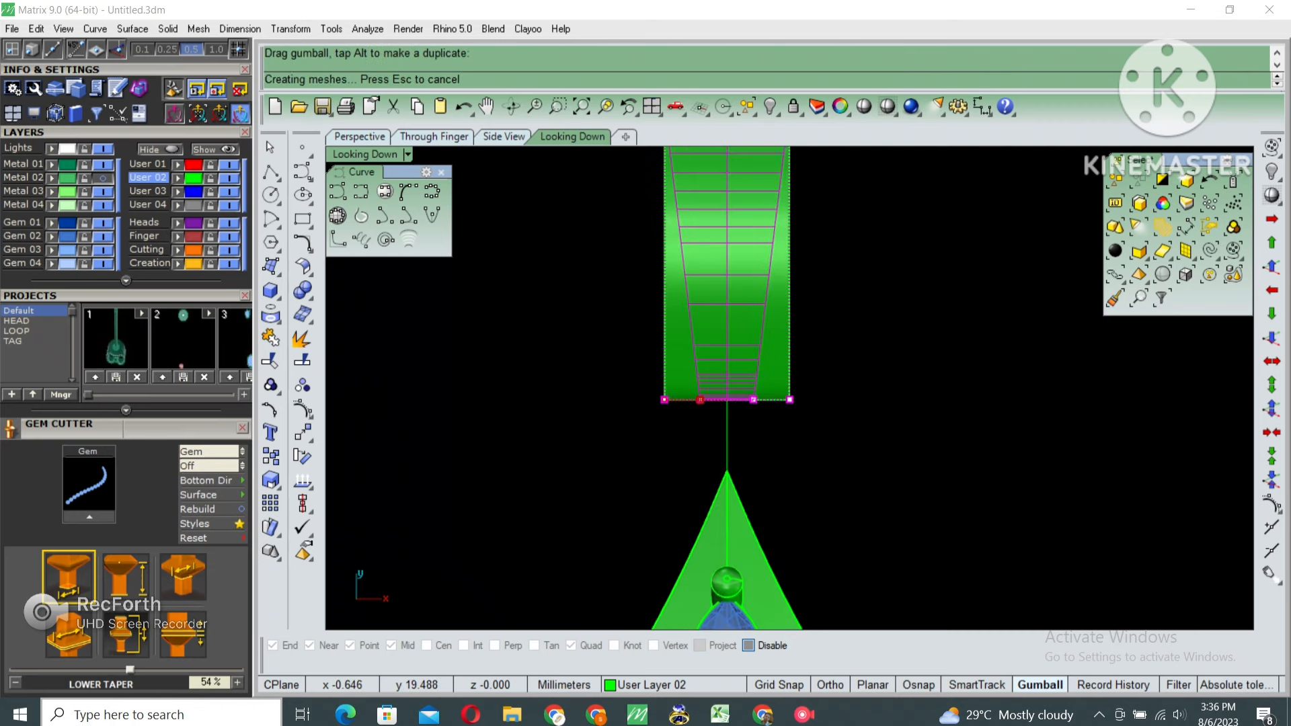
{"action": "left_click", "coordinate": [696, 296]}
{"action": "key", "text": "Delete"}
{"action": "scroll", "coordinate": [747, 363], "scroll_direction": "down", "scroll_amount": 4}
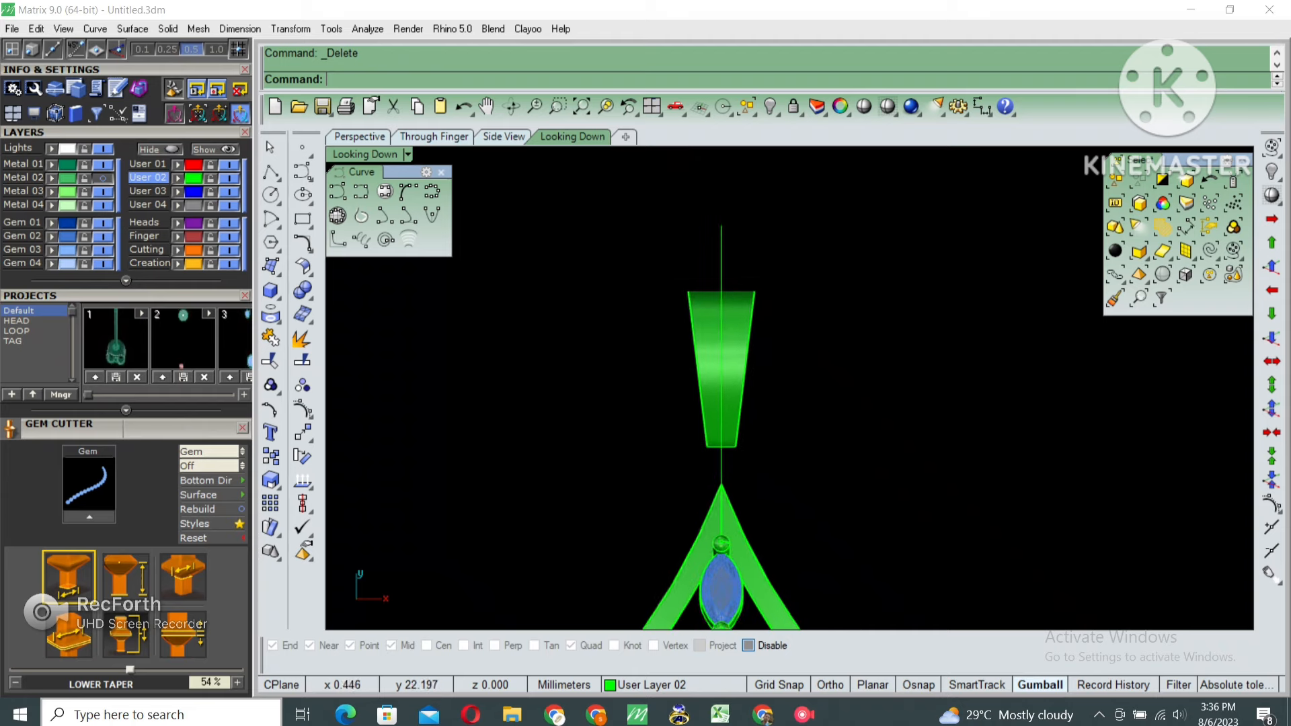
Fillet the bail's side edges with a 0.3 mm radius
{"action": "double_click", "coordinate": [366, 155]}
{"action": "double_click", "coordinate": [822, 155]}
{"action": "right_click_drag", "start_coordinate": [928, 269], "coordinate": [817, 303], "text": "shift"}
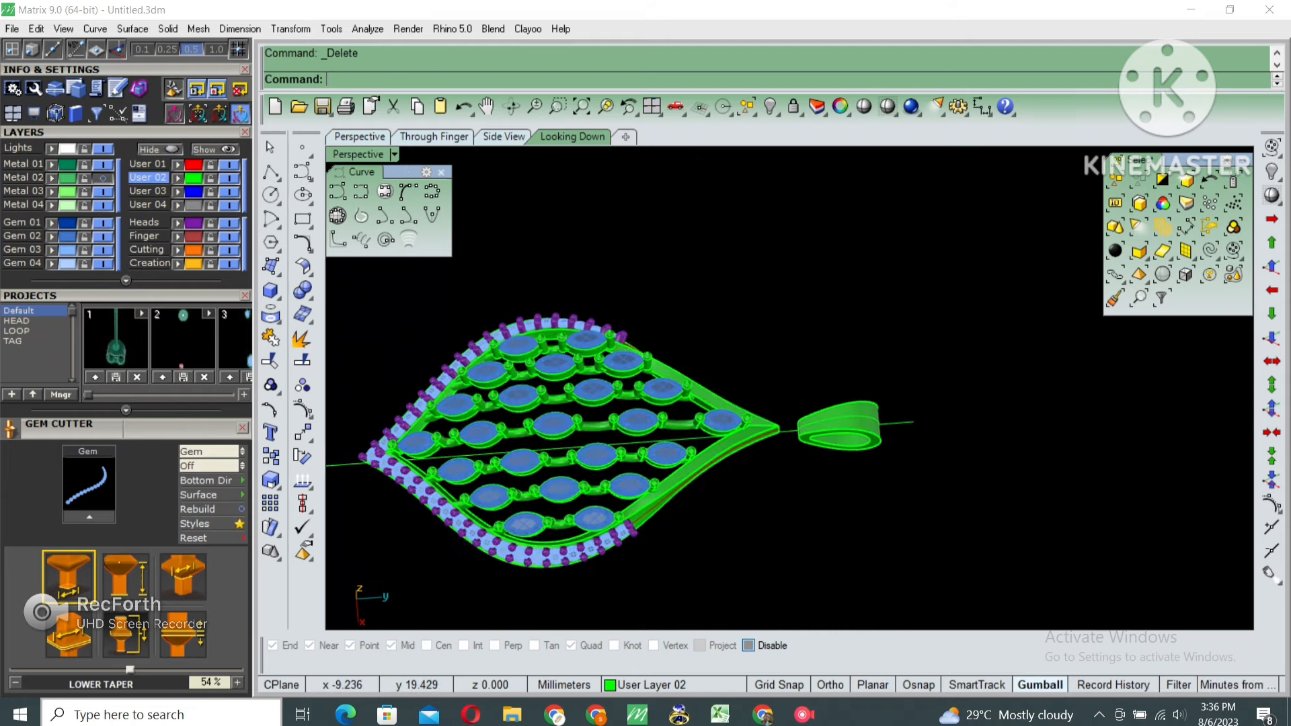
{"action": "right_click_drag", "start_coordinate": [817, 404], "coordinate": [827, 269]}
{"action": "right_click_drag", "start_coordinate": [868, 505], "coordinate": [867, 437], "text": "shift"}
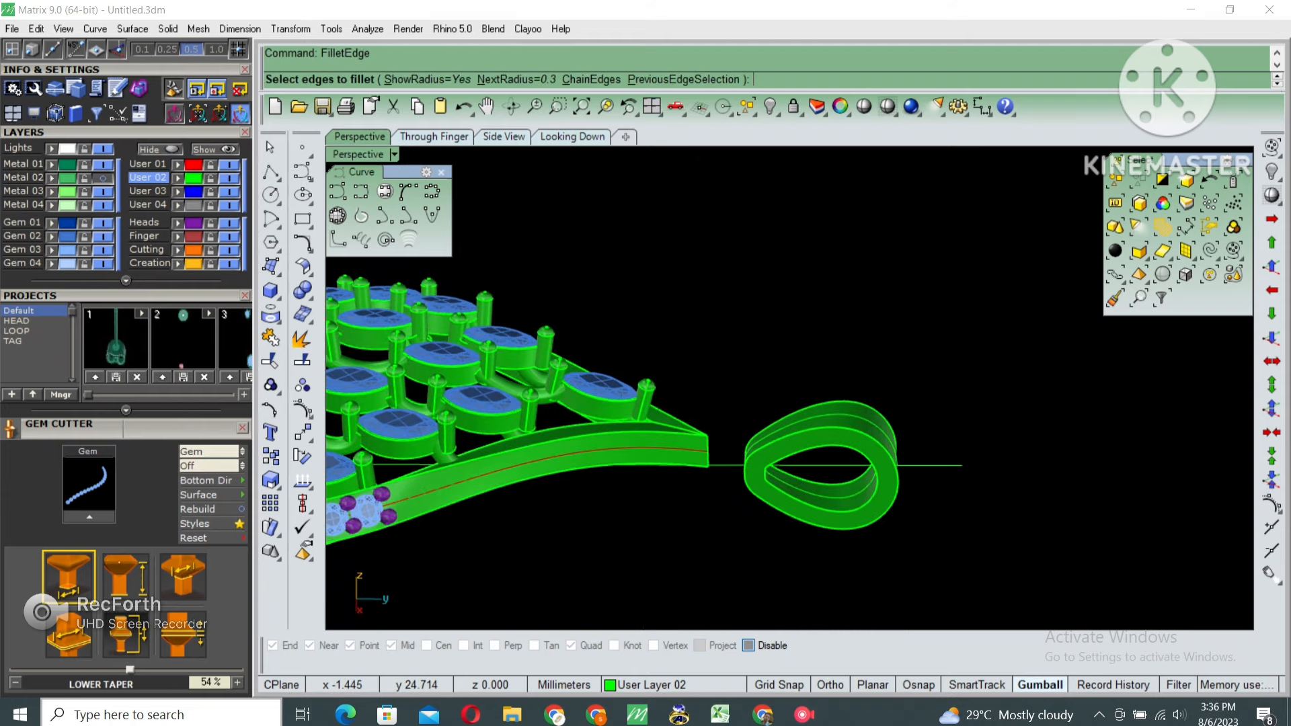
{"action": "left_click_drag", "start_coordinate": [832, 555], "coordinate": [833, 556]}
{"action": "key", "text": "Return"}
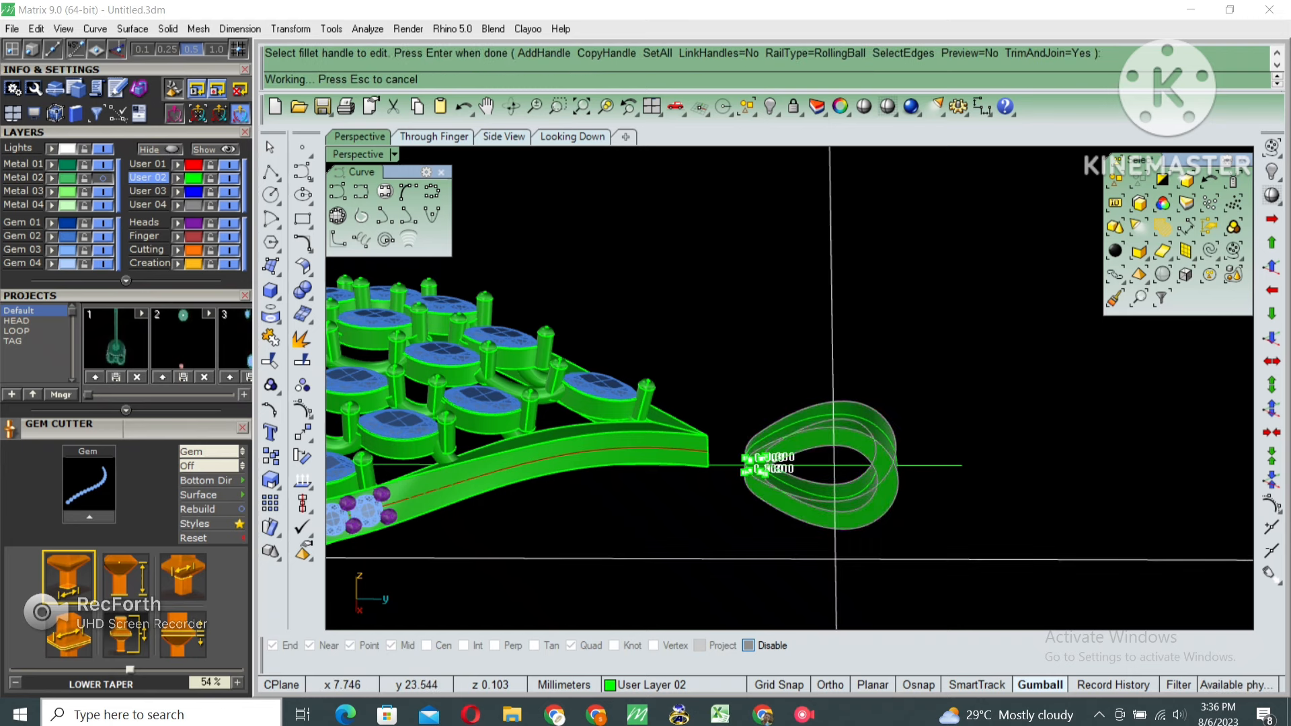
{"action": "key", "text": "Return"}
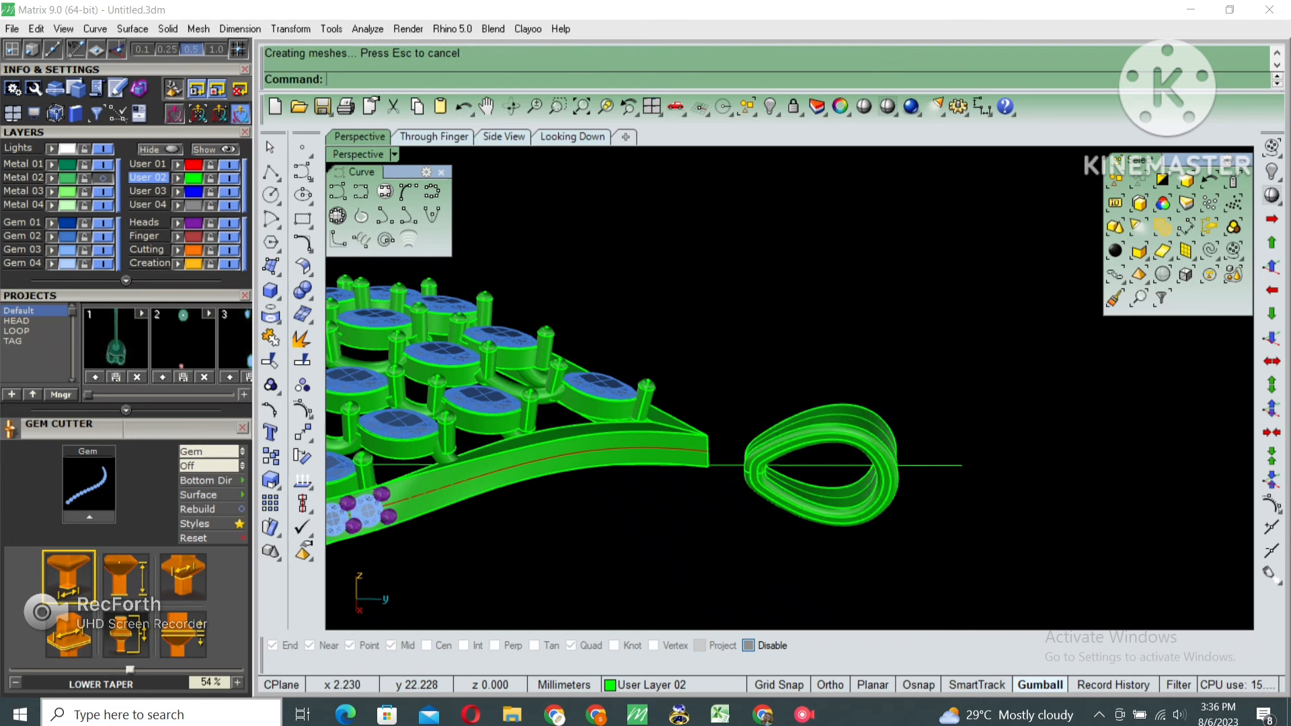
Bring back the hidden hanging ring between the leaf's tip and the bail
{"action": "scroll", "coordinate": [834, 558], "scroll_direction": "up", "scroll_amount": 4}
{"action": "key", "text": "ctrl+shift+h"}
{"action": "scroll", "coordinate": [760, 471], "scroll_direction": "down", "scroll_amount": 5}
{"action": "right_click_drag", "start_coordinate": [760, 471], "coordinate": [753, 330]}
{"action": "left_click", "coordinate": [712, 541]}
{"action": "key", "text": "Return"}
{"action": "right_click_drag", "start_coordinate": [719, 524], "coordinate": [723, 592]}
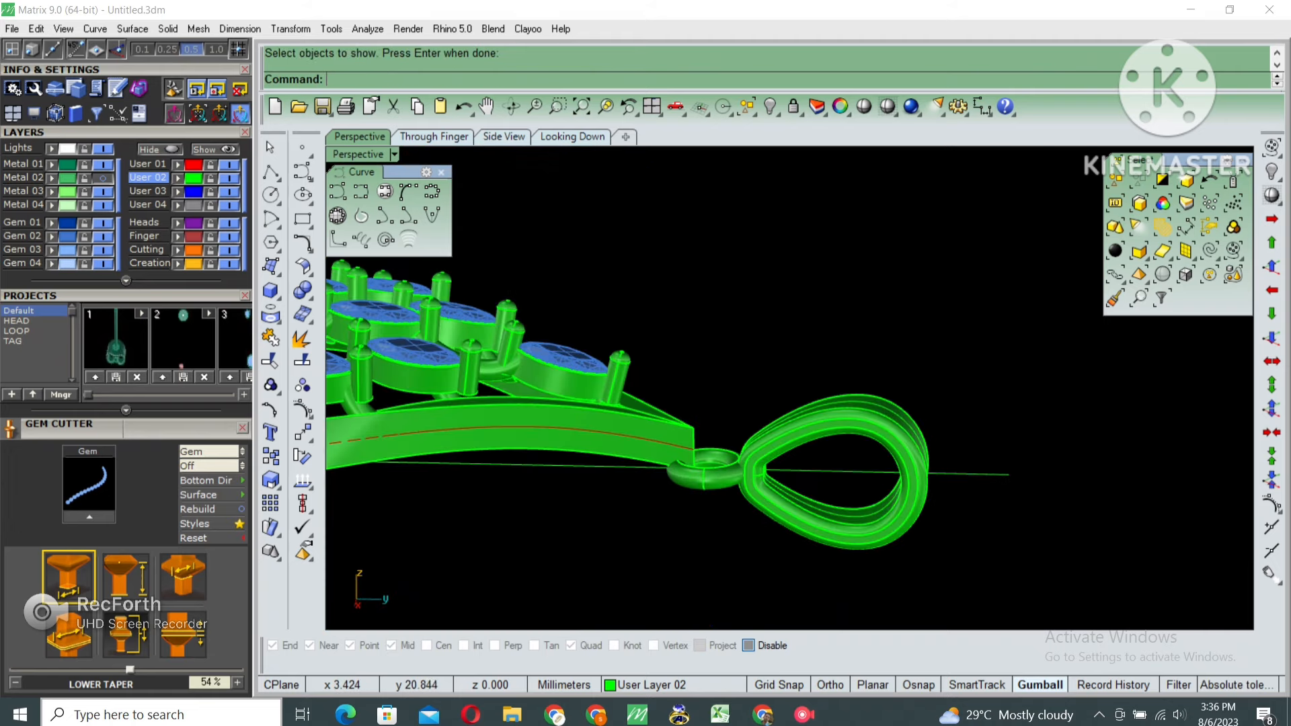
Move the bail along Y toward the leaf so its narrow end links through the hanging ring
{"action": "scroll", "coordinate": [720, 472], "scroll_direction": "up", "scroll_amount": 4}
{"action": "left_click", "coordinate": [713, 479]}
{"action": "left_click", "coordinate": [757, 464]}
{"action": "right_click_drag", "start_coordinate": [760, 471], "coordinate": [760, 511]}
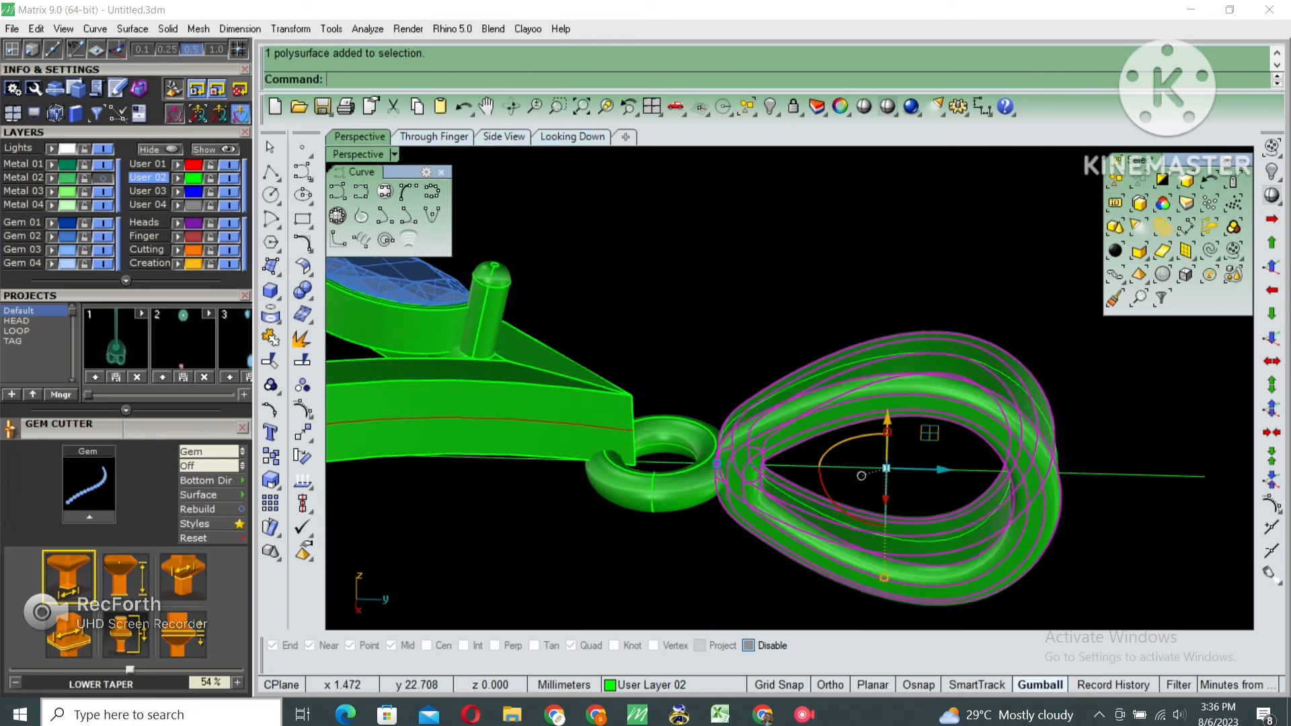
{"action": "left_click_drag", "start_coordinate": [942, 468], "coordinate": [864, 468]}
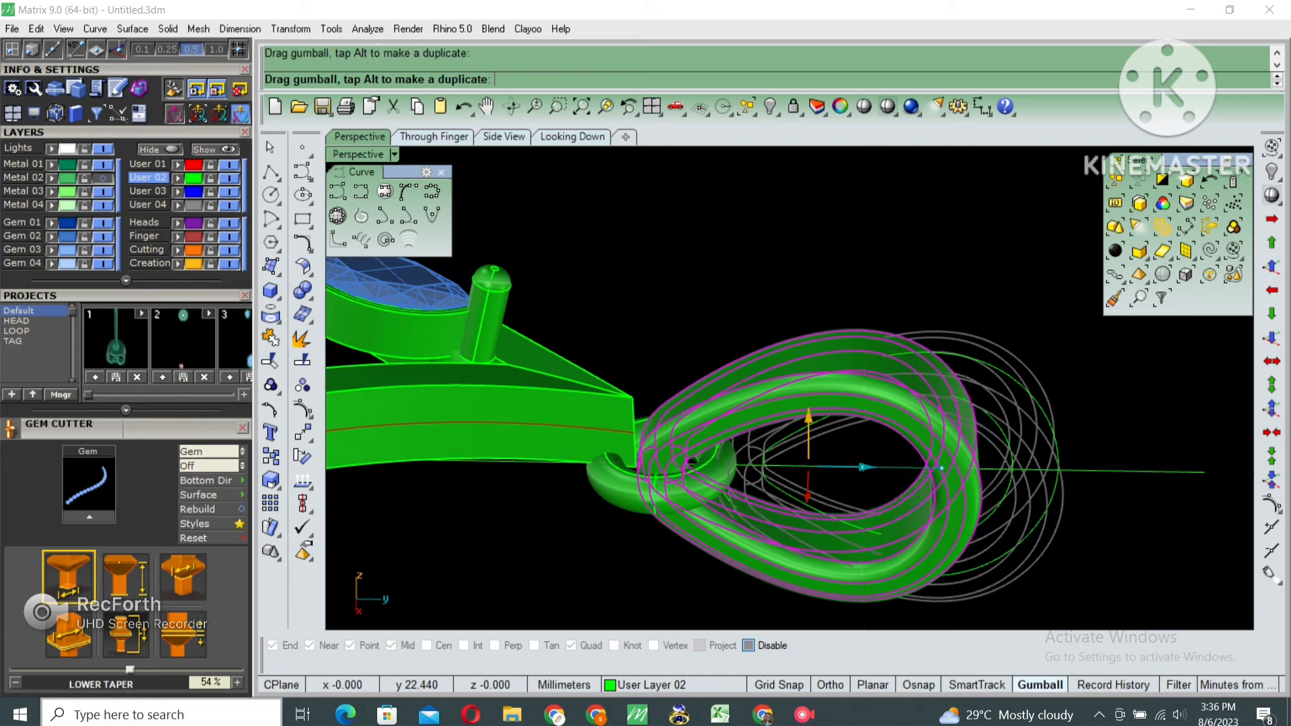
{"action": "key", "text": "Escape"}
{"action": "right_click_drag", "start_coordinate": [865, 467], "coordinate": [864, 384]}
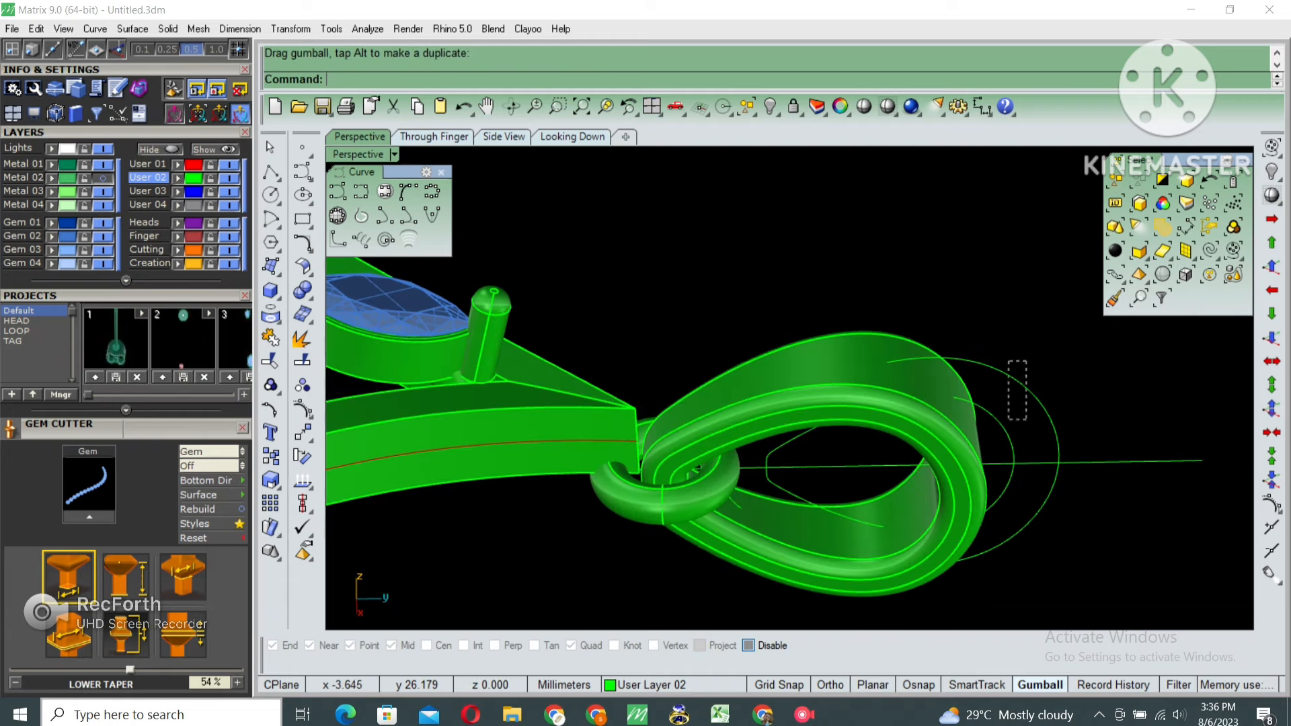
Delete the leftover teardrop construction curves at the bail's outer end
{"action": "left_click_drag", "start_coordinate": [1009, 420], "coordinate": [1011, 447]}
{"action": "key", "text": "Delete"}
{"action": "right_click_drag", "start_coordinate": [988, 430], "coordinate": [962, 504]}
Raise the bail and hanging ring together along Z to line them up with the leaf frame's tip
{"action": "left_click", "coordinate": [867, 466]}
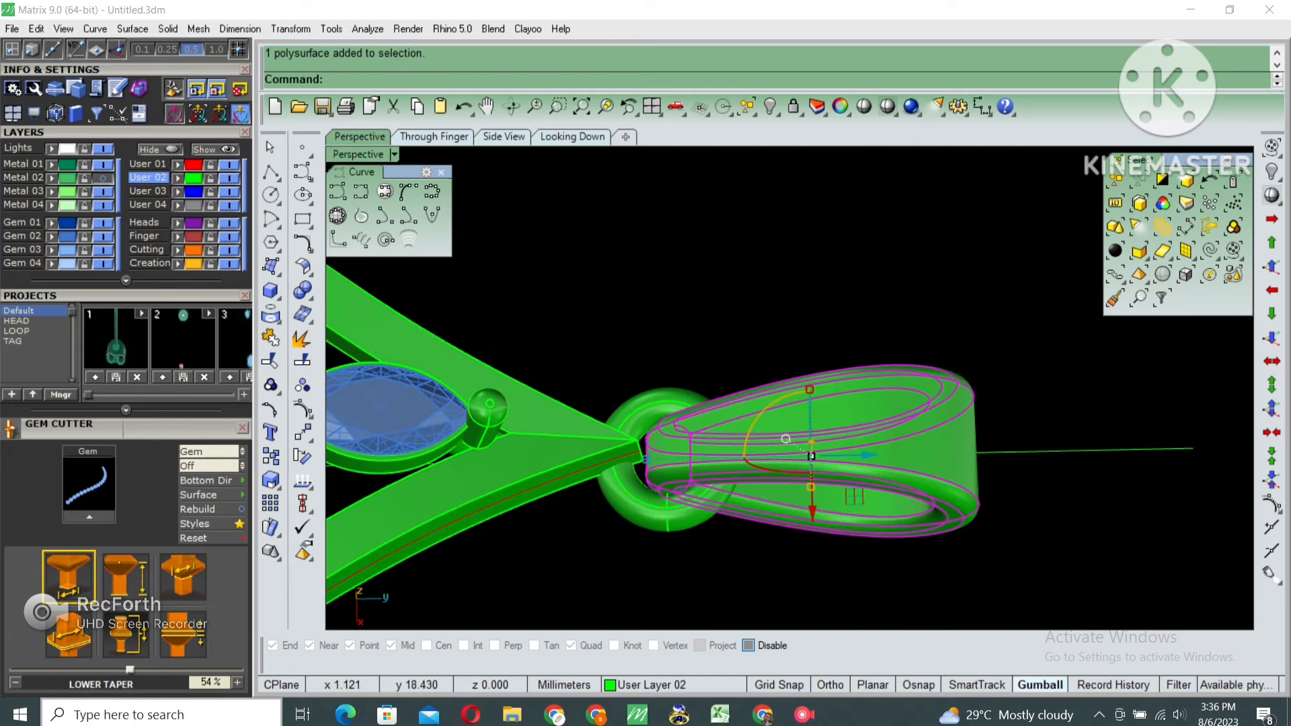
{"action": "left_click_drag", "start_coordinate": [686, 552], "coordinate": [652, 509], "text": "shift"}
{"action": "right_click_drag", "start_coordinate": [662, 514], "coordinate": [673, 430]}
{"action": "right_click_drag", "start_coordinate": [764, 451], "coordinate": [770, 427]}
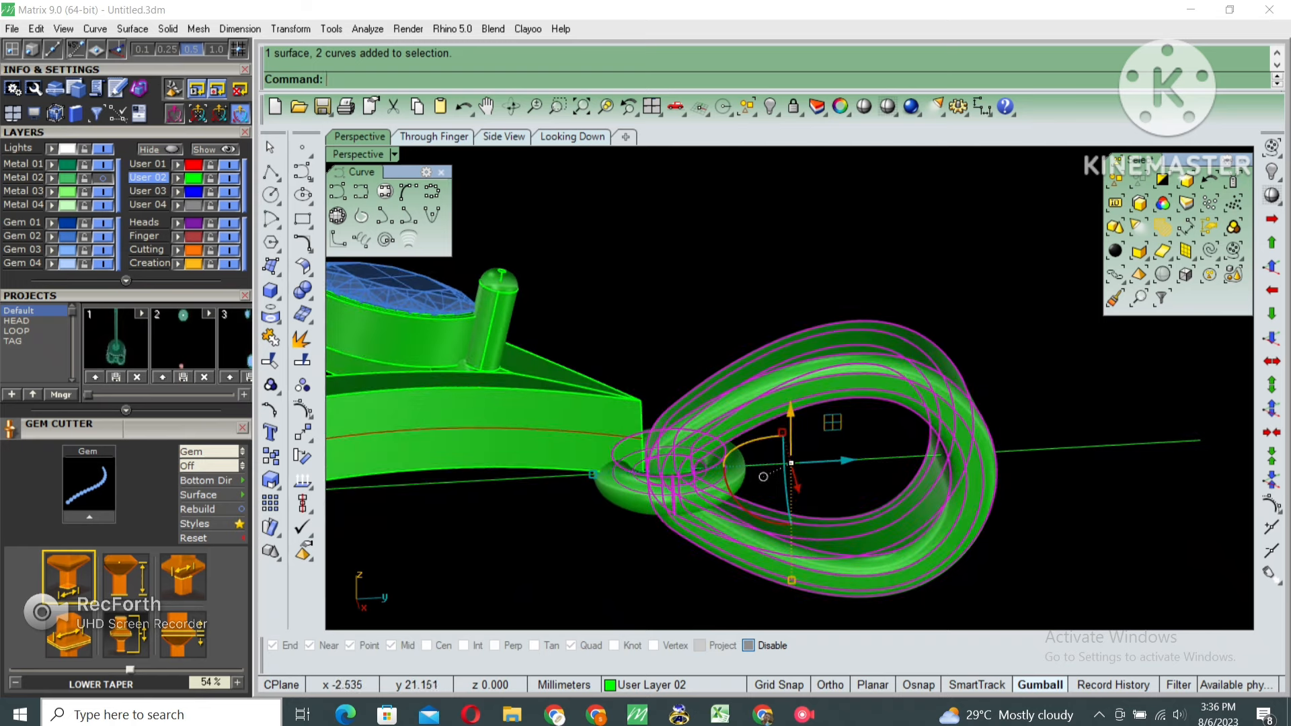
{"action": "left_click_drag", "start_coordinate": [792, 414], "coordinate": [791, 375]}
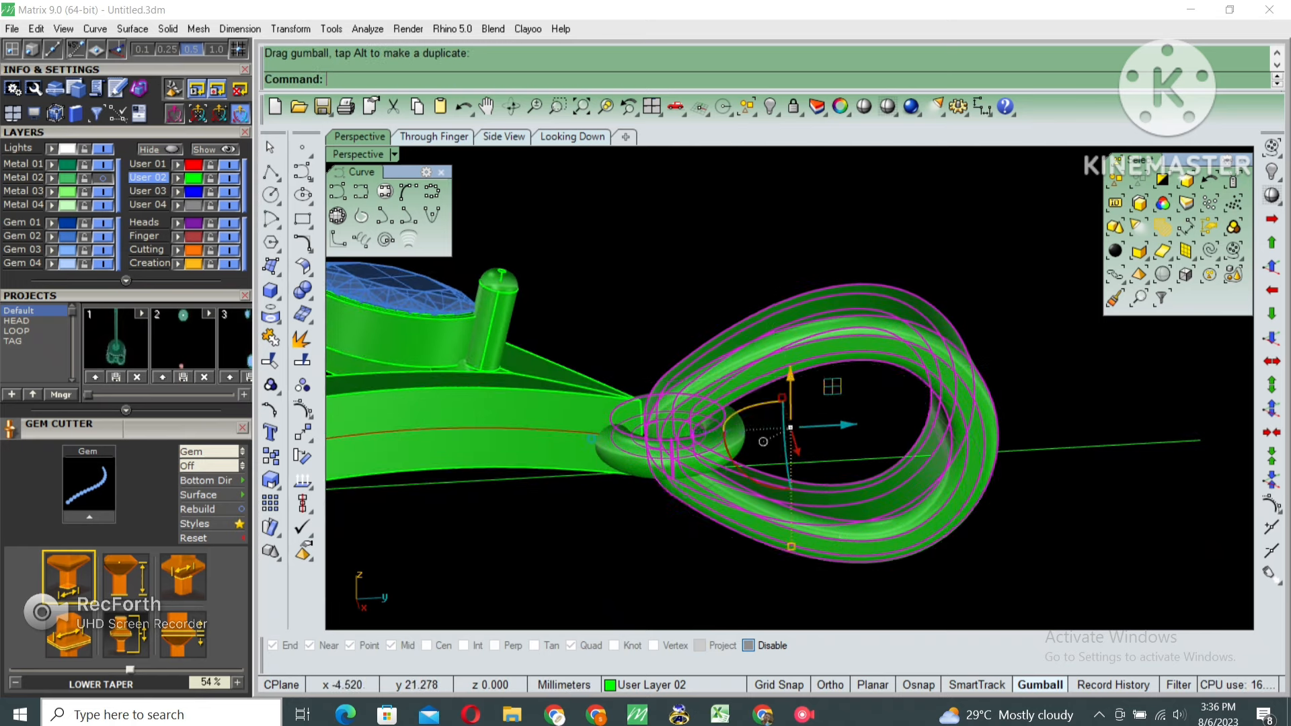
{"action": "left_click", "coordinate": [832, 386]}
{"action": "right_click_drag", "start_coordinate": [832, 386], "coordinate": [962, 410]}
Select all the remaining points and construction curves in the model and delete them
{"action": "scroll", "coordinate": [807, 430], "scroll_direction": "down", "scroll_amount": 4}
{"action": "scroll", "coordinate": [740, 471], "scroll_direction": "down", "scroll_amount": 4}
{"action": "left_click", "coordinate": [1209, 203]}
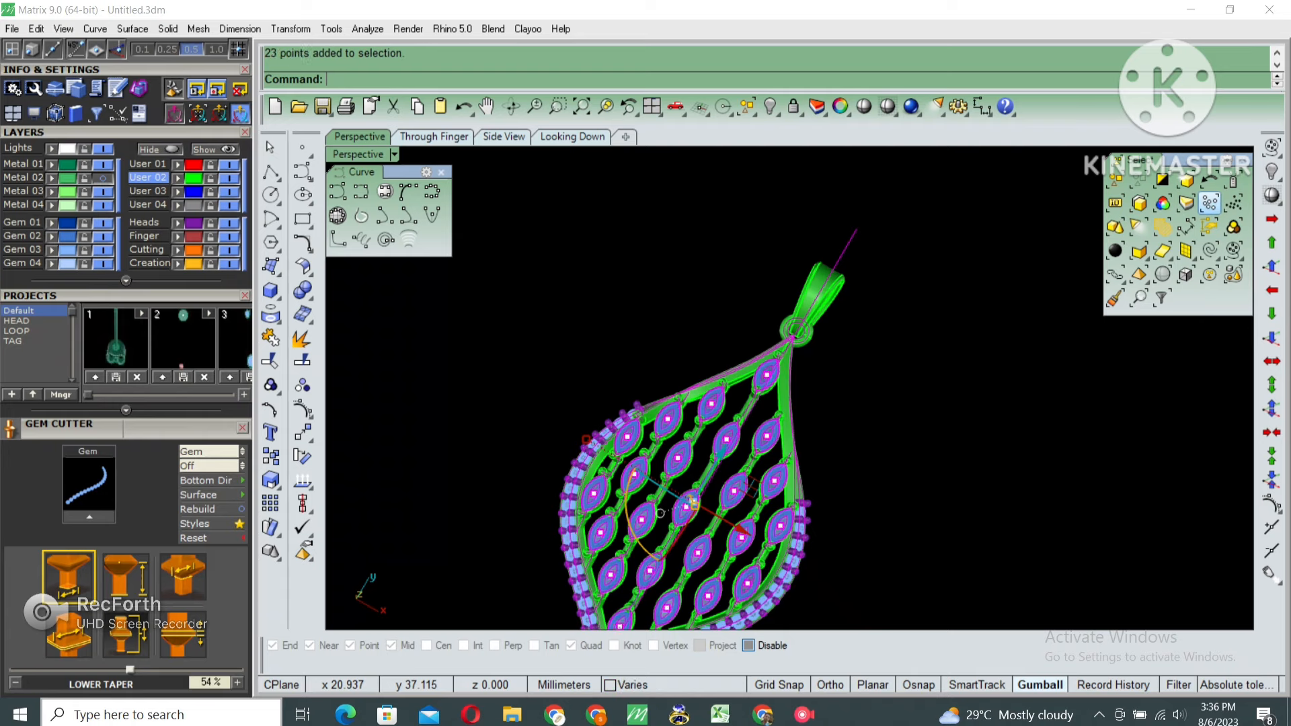
{"action": "key", "text": "Delete"}
Reassign the prongs on the Heads layer and all the User 02 metal parts to the Metal 01 layer
{"action": "right_click_drag", "start_coordinate": [941, 484], "coordinate": [787, 390]}
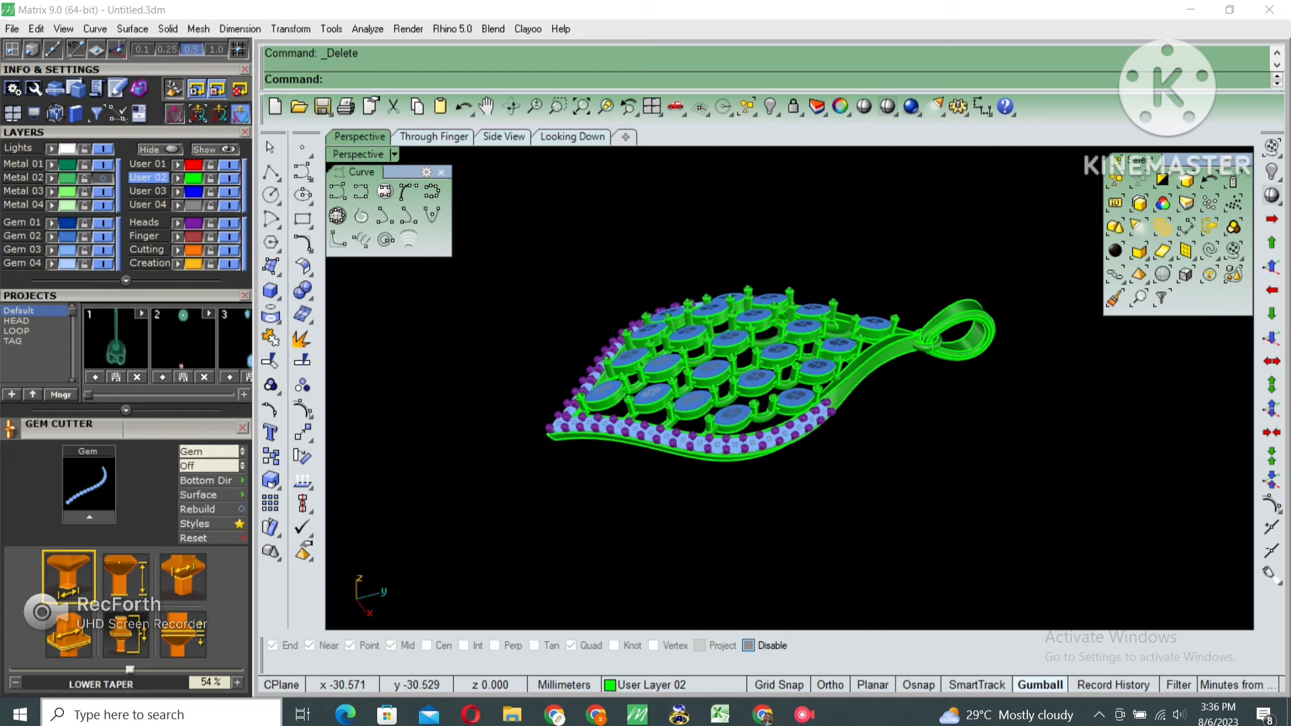
{"action": "left_click", "coordinate": [178, 223]}
{"action": "right_click", "coordinate": [51, 165]}
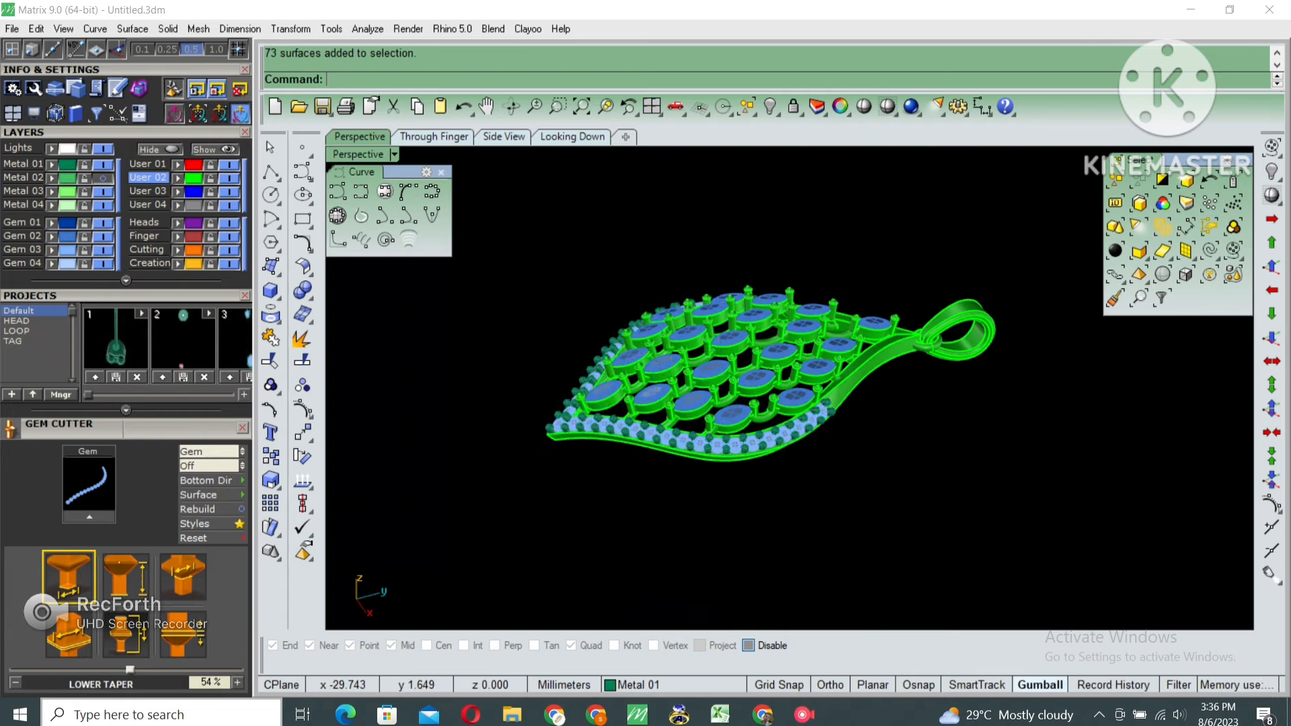
{"action": "right_click_drag", "start_coordinate": [679, 336], "coordinate": [703, 423]}
{"action": "left_click", "coordinate": [178, 178]}
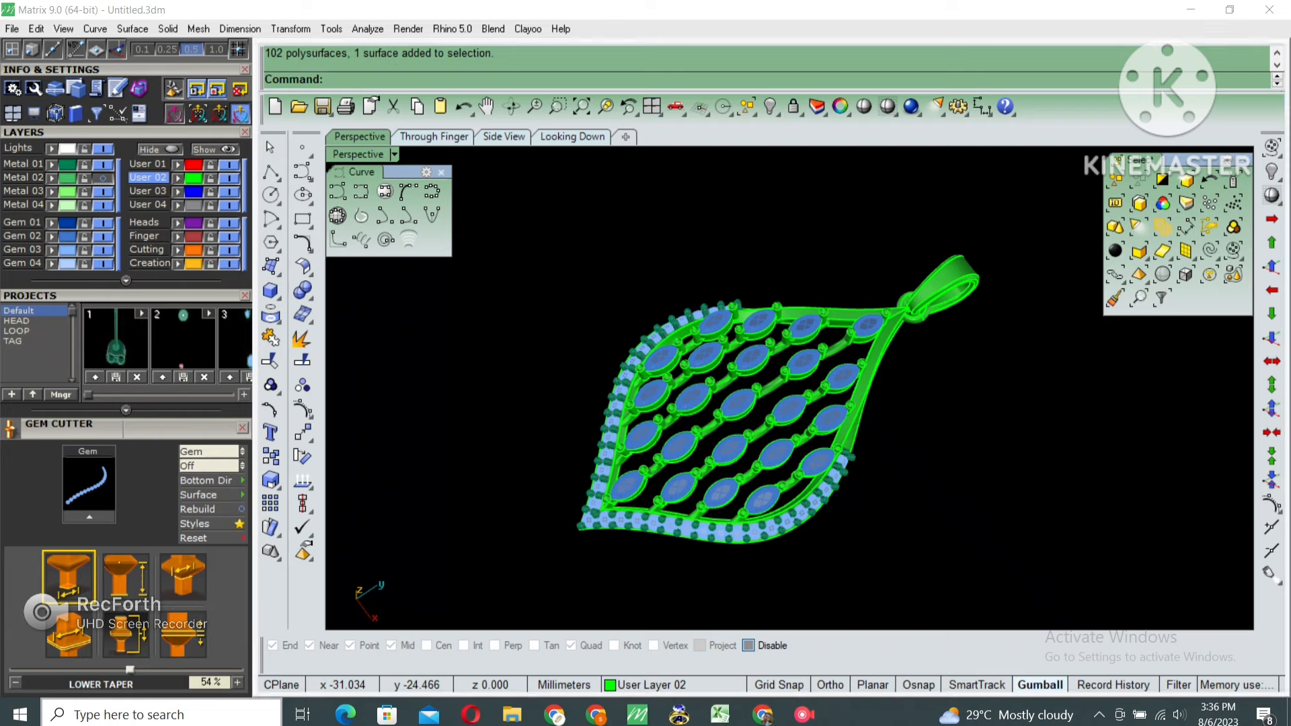
{"action": "right_click", "coordinate": [52, 164]}
{"action": "right_click_drag", "start_coordinate": [646, 323], "coordinate": [686, 417]}
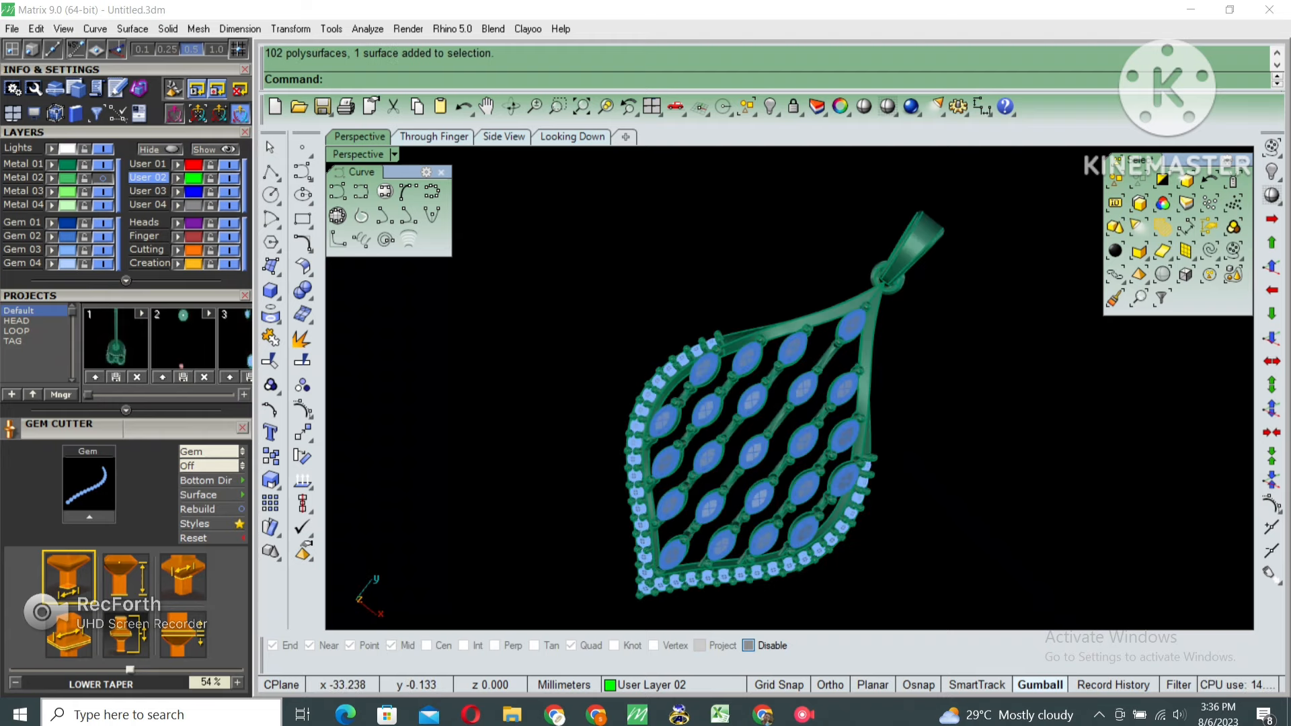
Switch the Perspective viewport's display mode to Working Shade
{"action": "scroll", "coordinate": [126, 367], "scroll_direction": "up", "scroll_amount": 3}
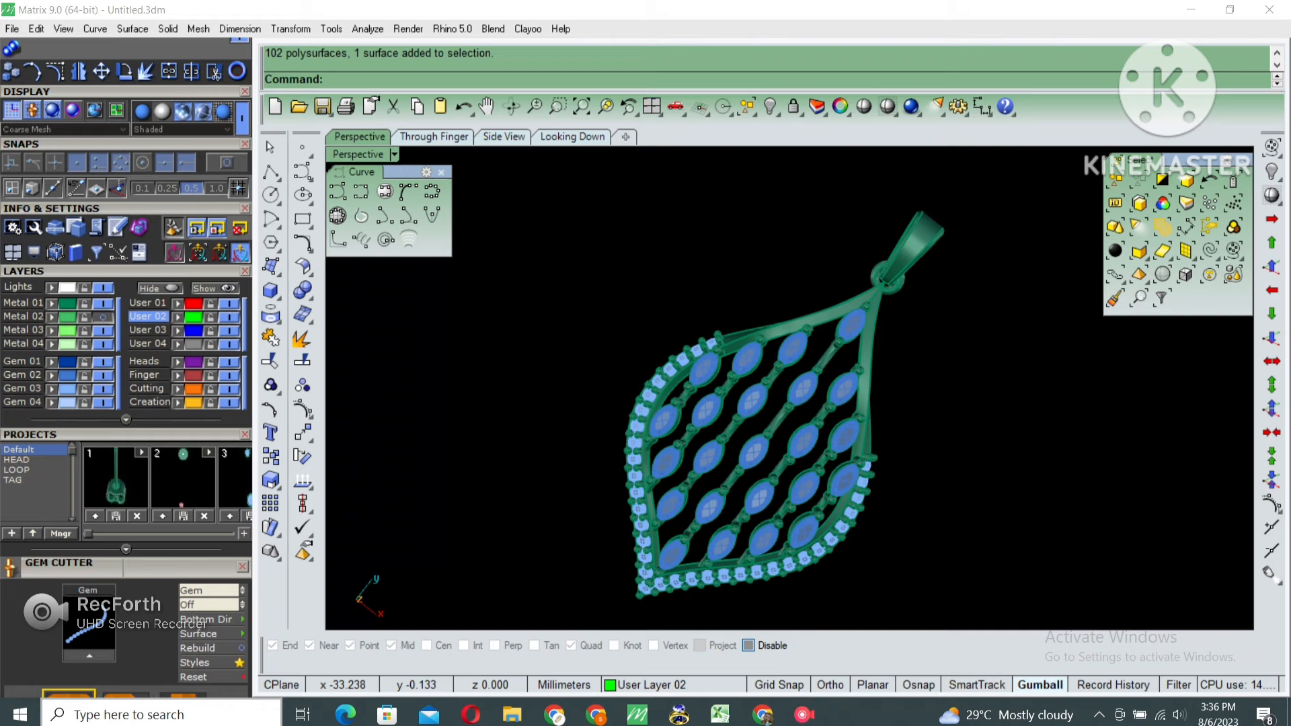
{"action": "left_click", "coordinate": [141, 111]}
{"action": "mouse_move", "coordinate": [793, 417]}
{"action": "right_mouse_down"}
{"action": "mouse_move", "coordinate": [746, 377]}
{"action": "mouse_move", "coordinate": [673, 249]}
{"action": "right_mouse_up"}
Examine the shaded pendant from several angles, checking the gem settings, frame, ring and bail up close
{"action": "scroll", "coordinate": [793, 322], "scroll_direction": "up", "scroll_amount": 6}
{"action": "scroll", "coordinate": [774, 323], "scroll_direction": "down", "scroll_amount": 4}
{"action": "right_click_drag", "start_coordinate": [793, 323], "coordinate": [431, 320]}
{"action": "right_click_drag", "start_coordinate": [726, 319], "coordinate": [712, 430]}
{"action": "scroll", "coordinate": [662, 343], "scroll_direction": "down", "scroll_amount": 5}
{"action": "scroll", "coordinate": [726, 410], "scroll_direction": "up", "scroll_amount": 4}
{"action": "right_click_drag", "start_coordinate": [793, 403], "coordinate": [672, 350]}
{"action": "scroll", "coordinate": [713, 384], "scroll_direction": "down", "scroll_amount": 2}
{"action": "scroll", "coordinate": [874, 363], "scroll_direction": "up", "scroll_amount": 6}
{"action": "mouse_move", "coordinate": [874, 363]}
{"action": "right_mouse_down"}
{"action": "mouse_move", "coordinate": [783, 286]}
{"action": "mouse_move", "coordinate": [881, 377]}
{"action": "right_mouse_up"}
{"action": "scroll", "coordinate": [867, 323], "scroll_direction": "down", "scroll_amount": 5}
{"action": "right_click_drag", "start_coordinate": [801, 323], "coordinate": [867, 423]}
Check the pendant in the four-viewport layout, reframe the Looking Down view, and return to the maximized Perspective view
{"action": "double_click", "coordinate": [358, 155]}
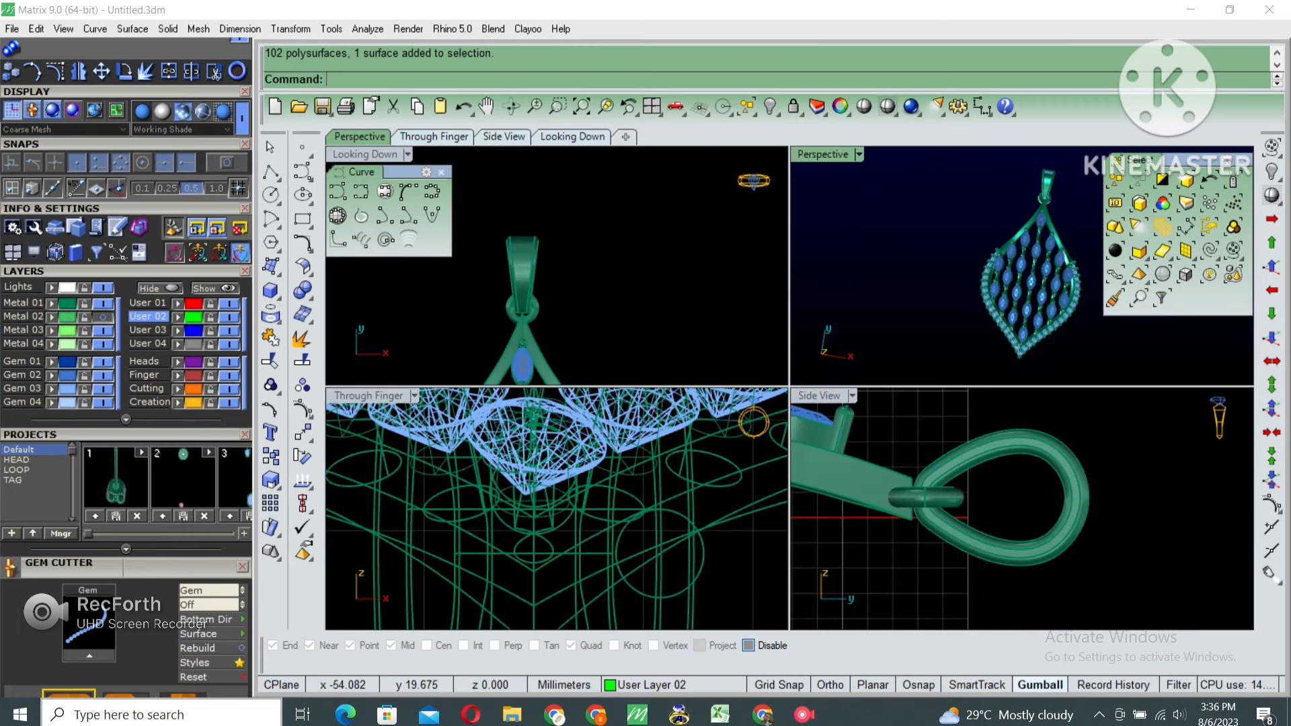
{"action": "scroll", "coordinate": [662, 280], "scroll_direction": "down", "scroll_amount": 4}
{"action": "right_click_drag", "start_coordinate": [653, 315], "coordinate": [620, 203]}
{"action": "double_click", "coordinate": [358, 155]}
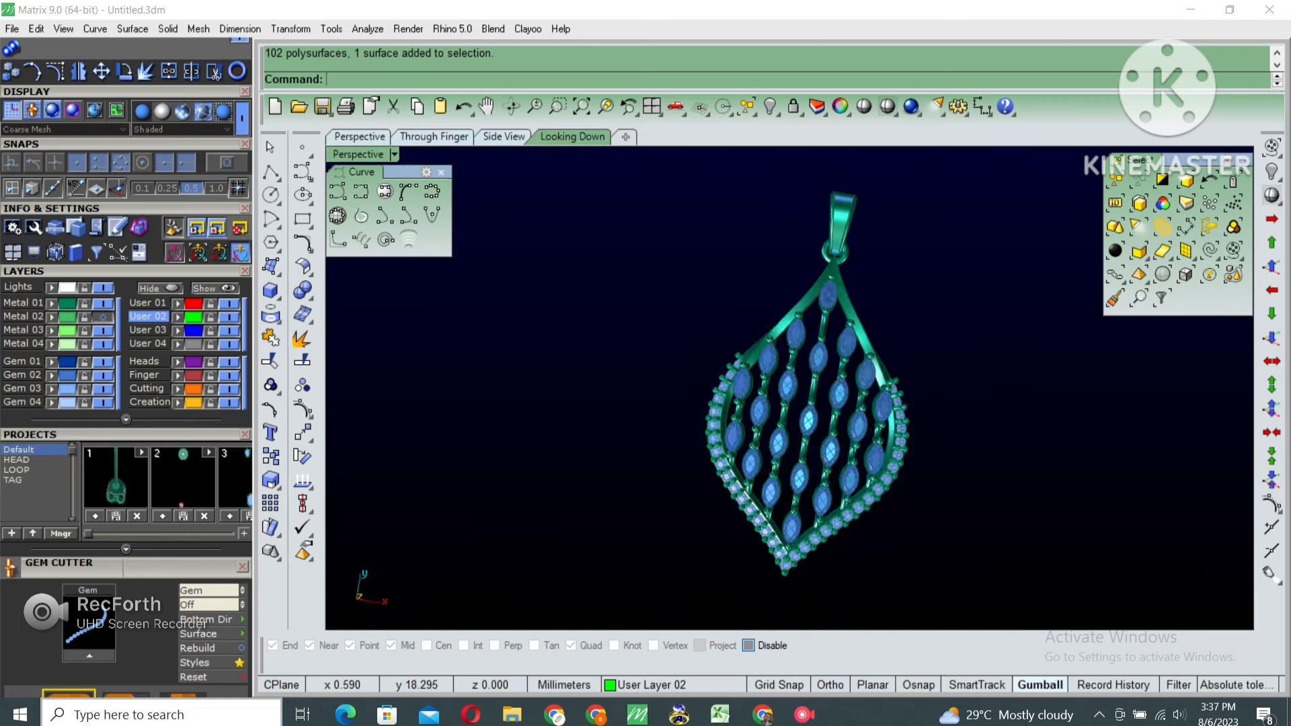
{"action": "left_click", "coordinate": [360, 137]}
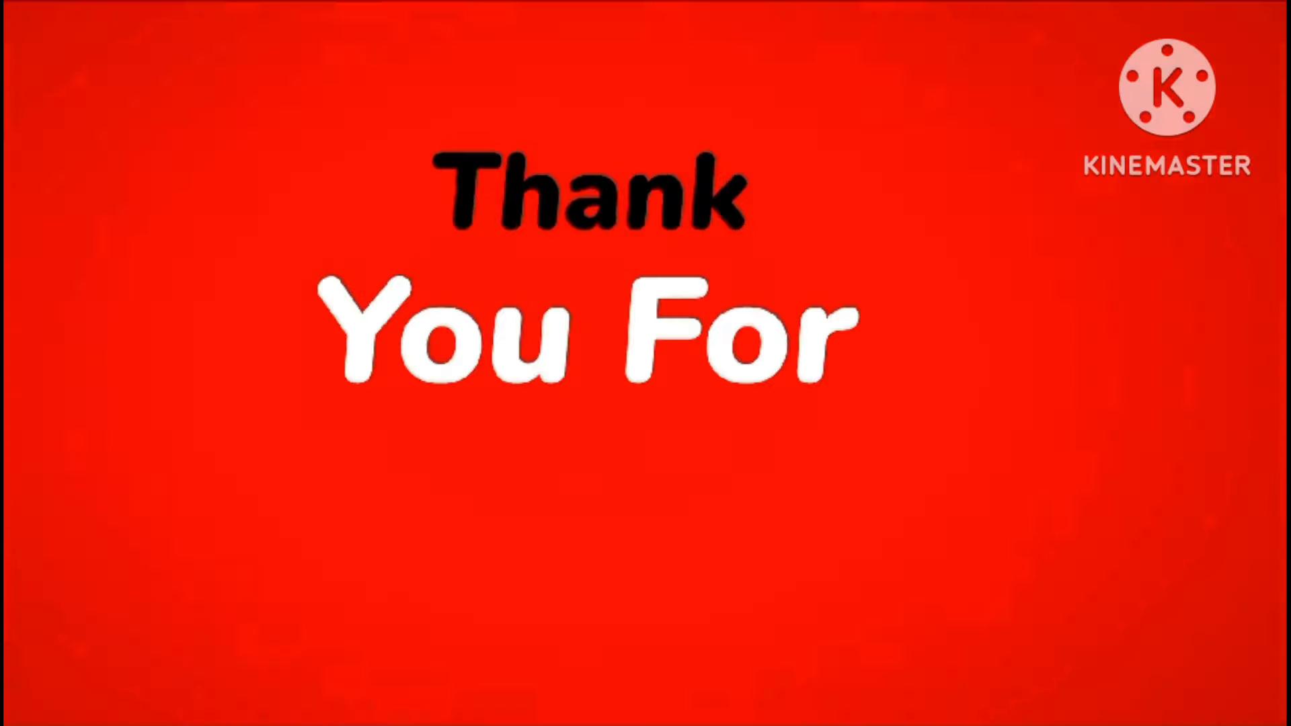